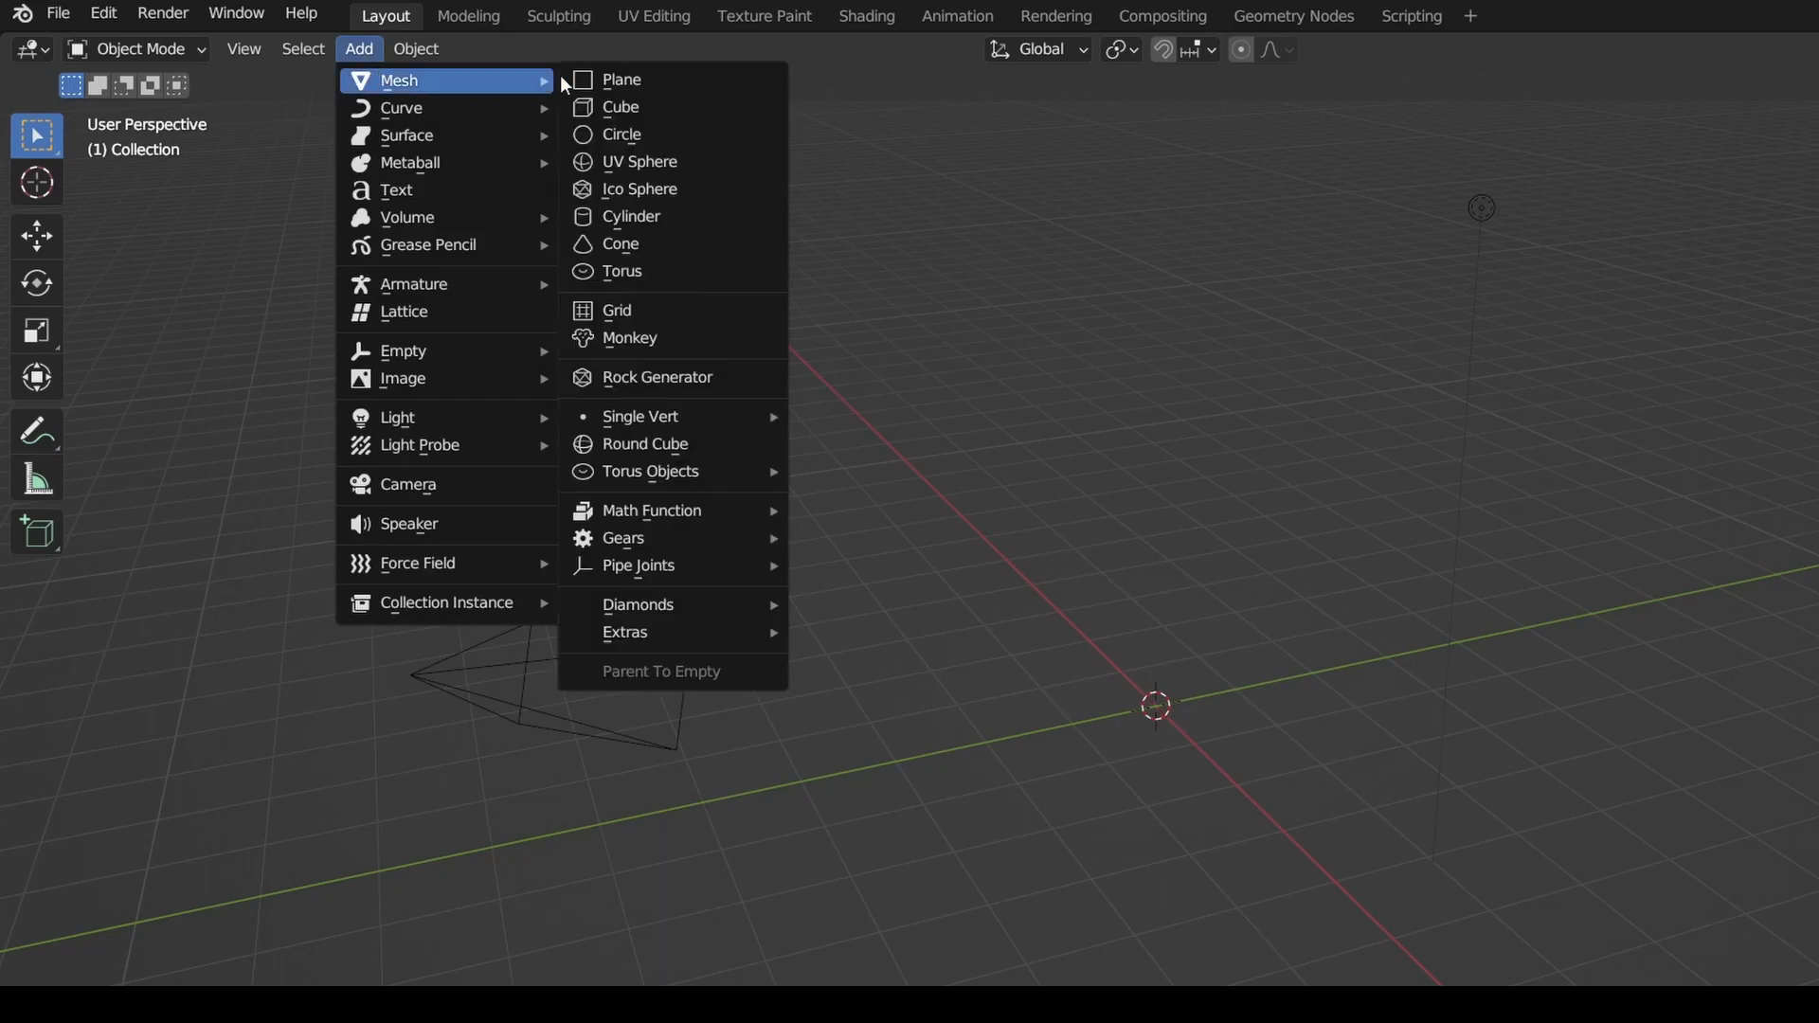
# Add a mesh circle with 6 vertices to form a hexagon outline.
pyautogui.click(668, 139)
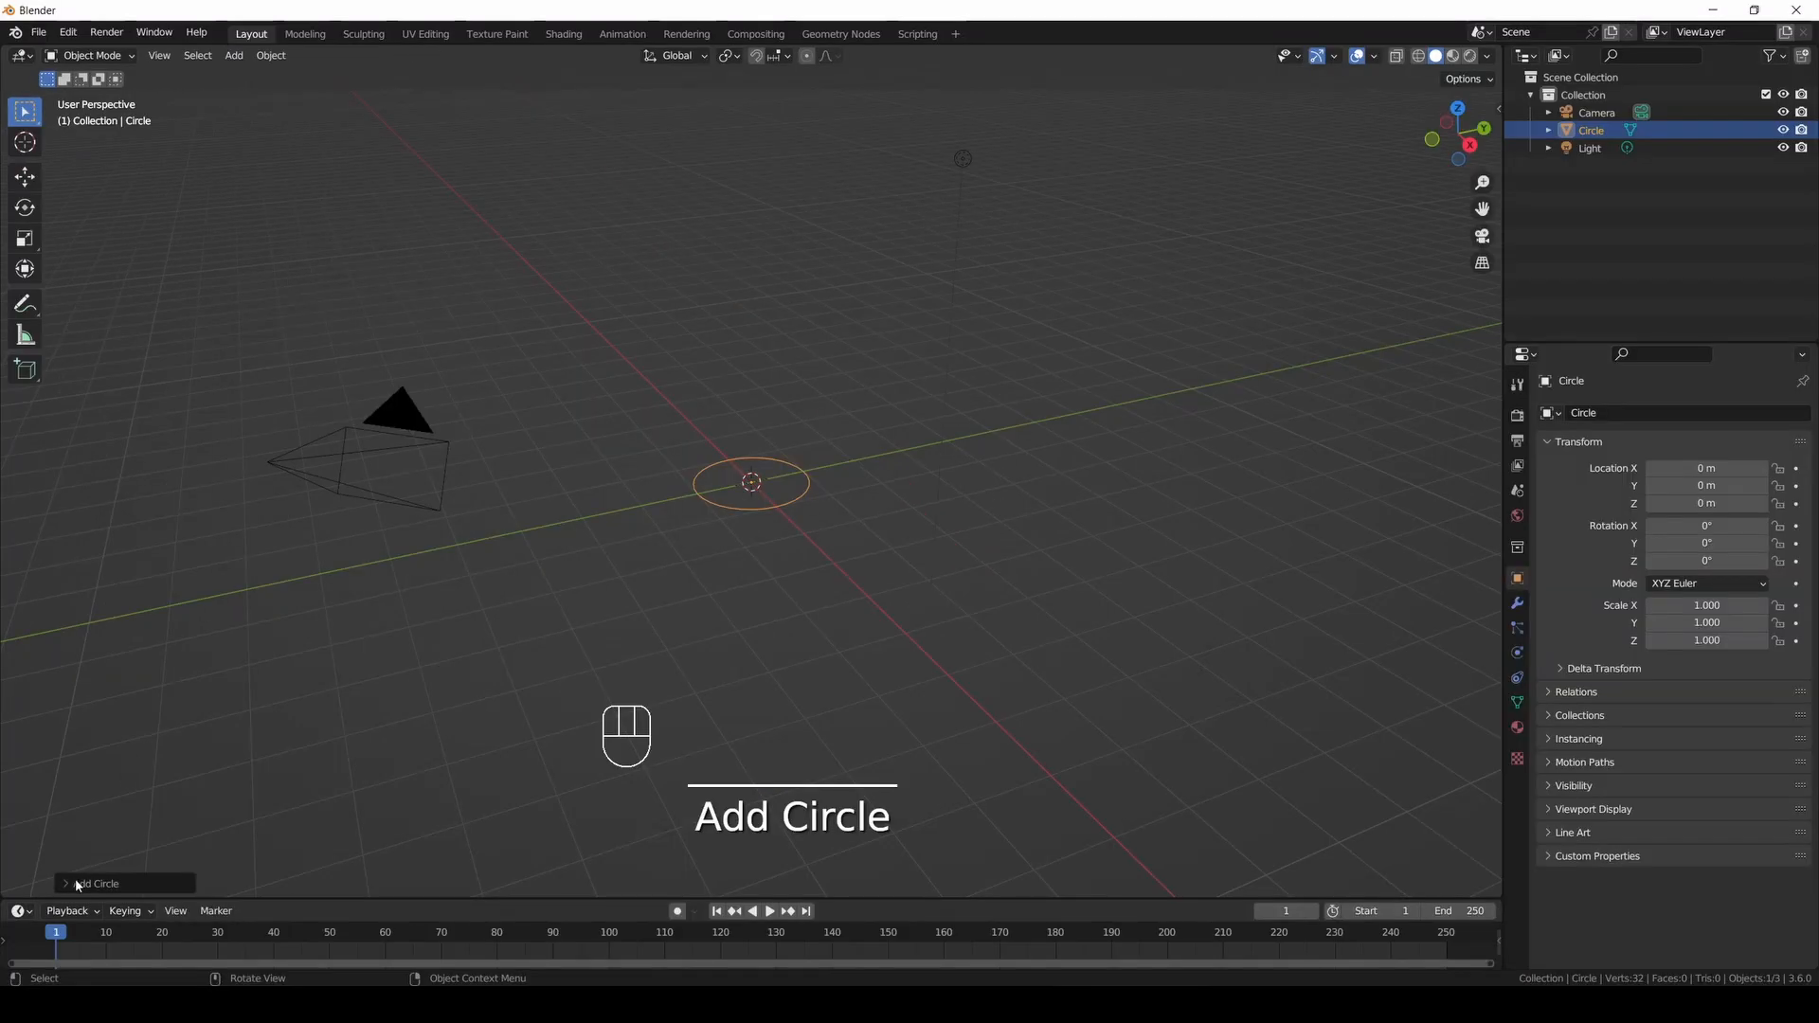
pyautogui.click(76, 878)
pyautogui.click(383, 661)
pyautogui.write('6')
pyautogui.press('Return')
# Enter Edit Mode on the hexagon and subdivide all of its edges with one cut.
pyautogui.click(144, 66)
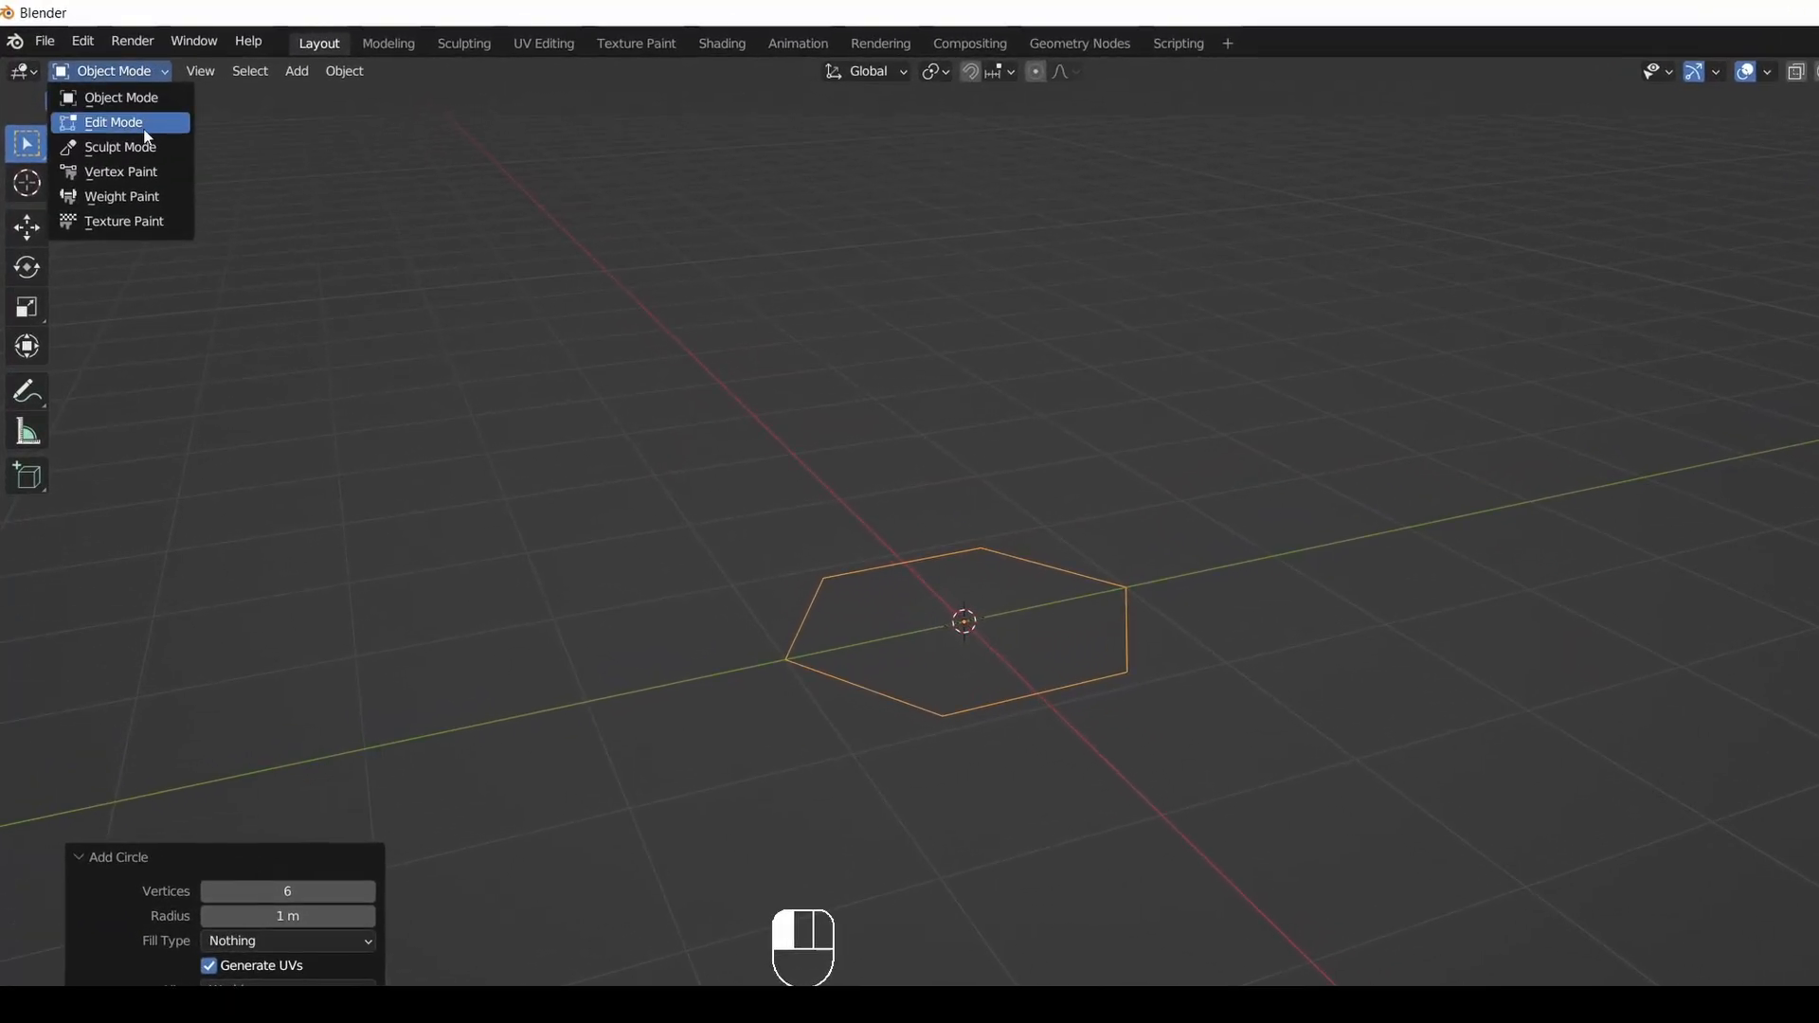
pyautogui.click(106, 114)
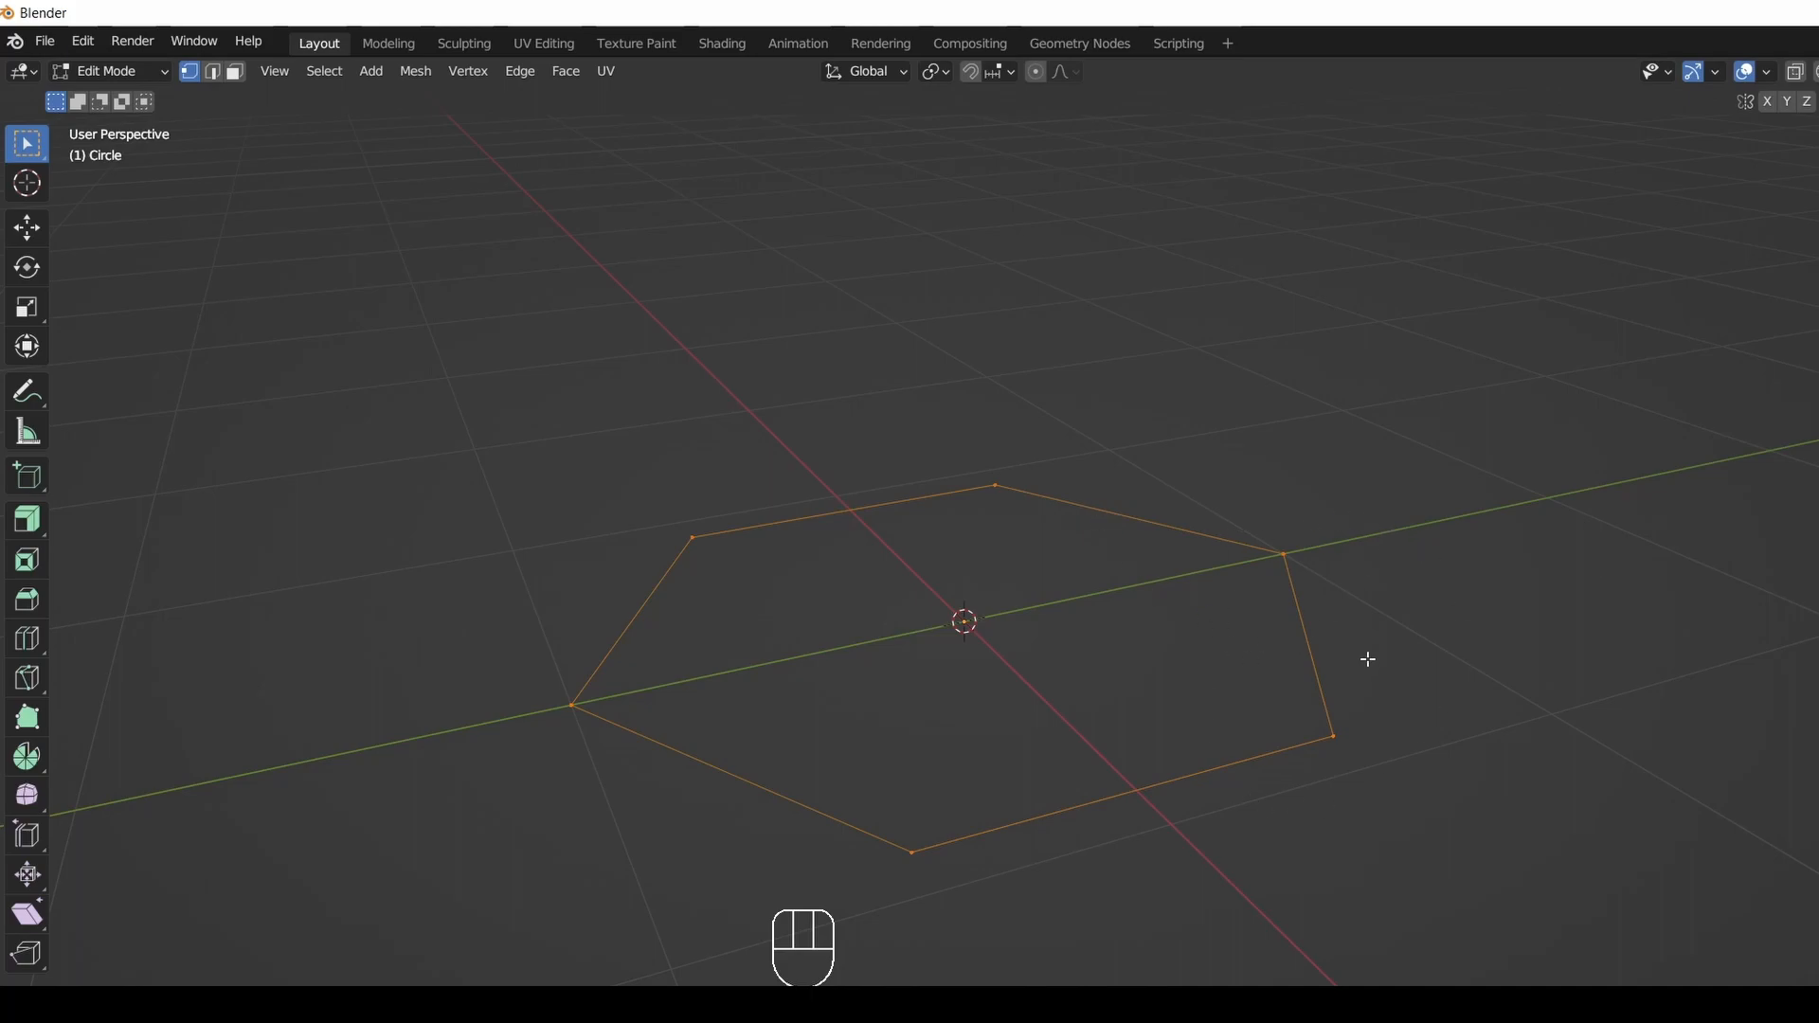
pyautogui.rightClick(1134, 371)
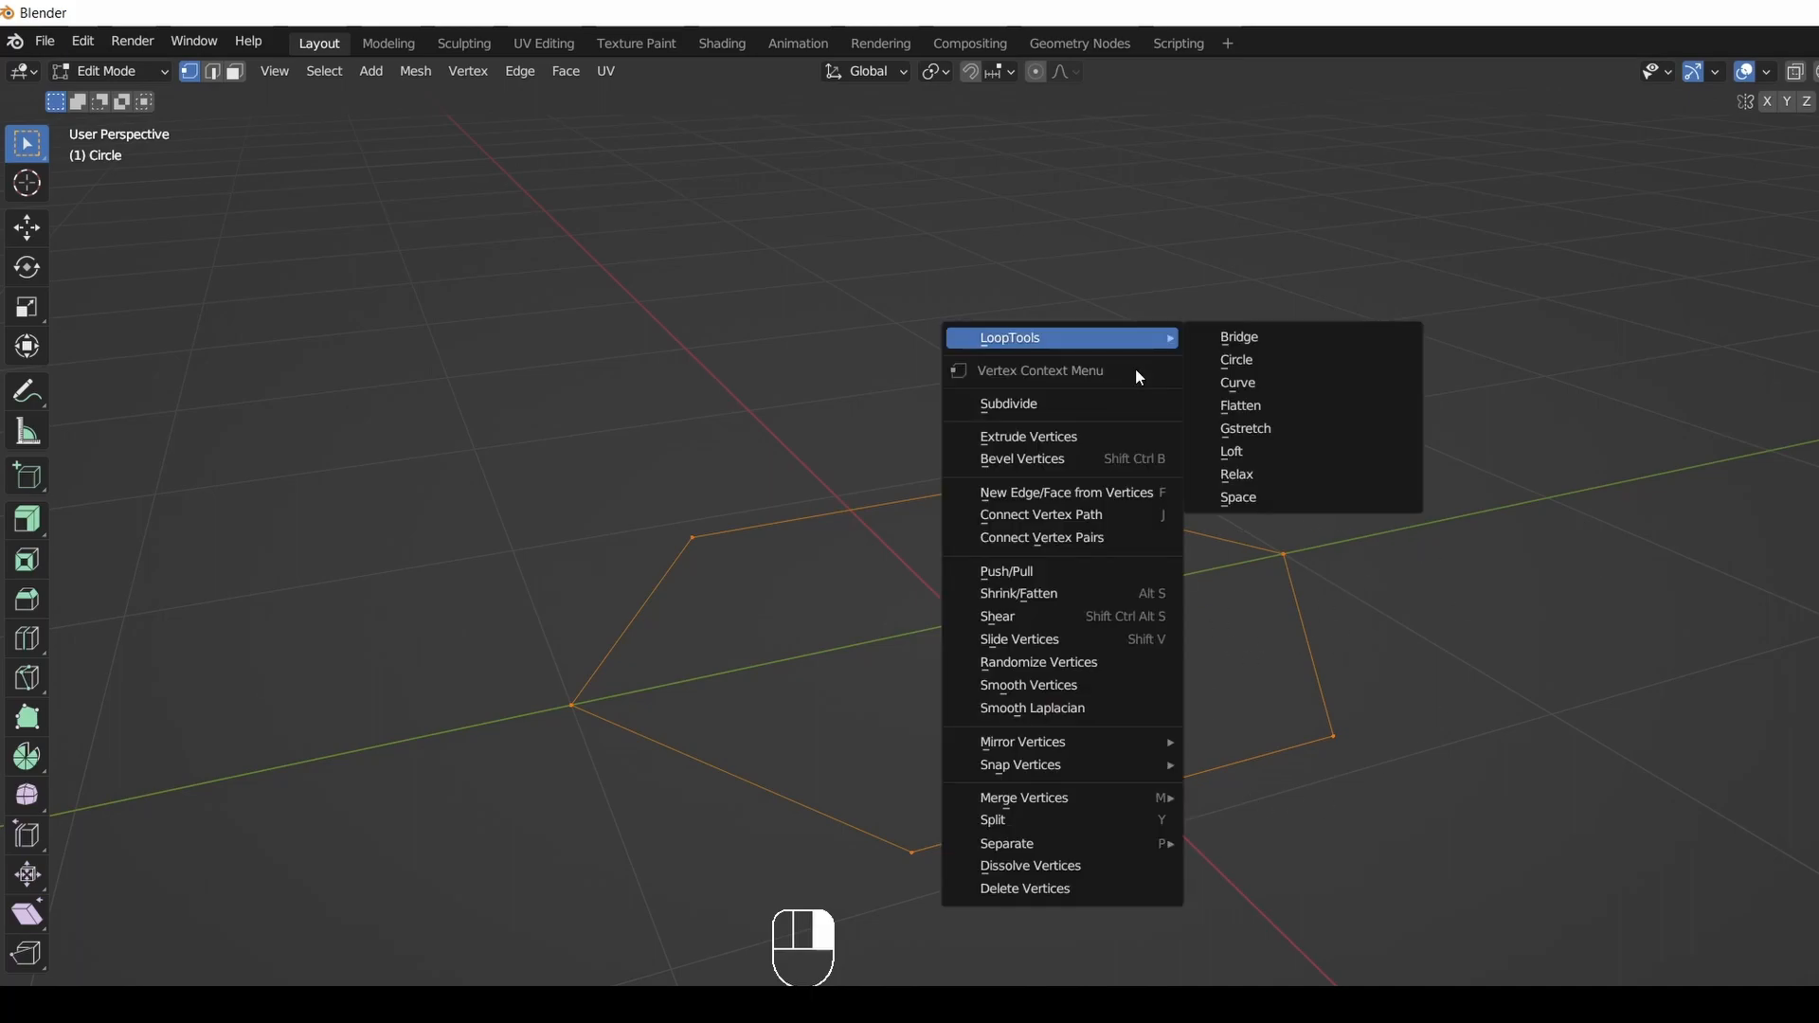
pyautogui.click(1066, 402)
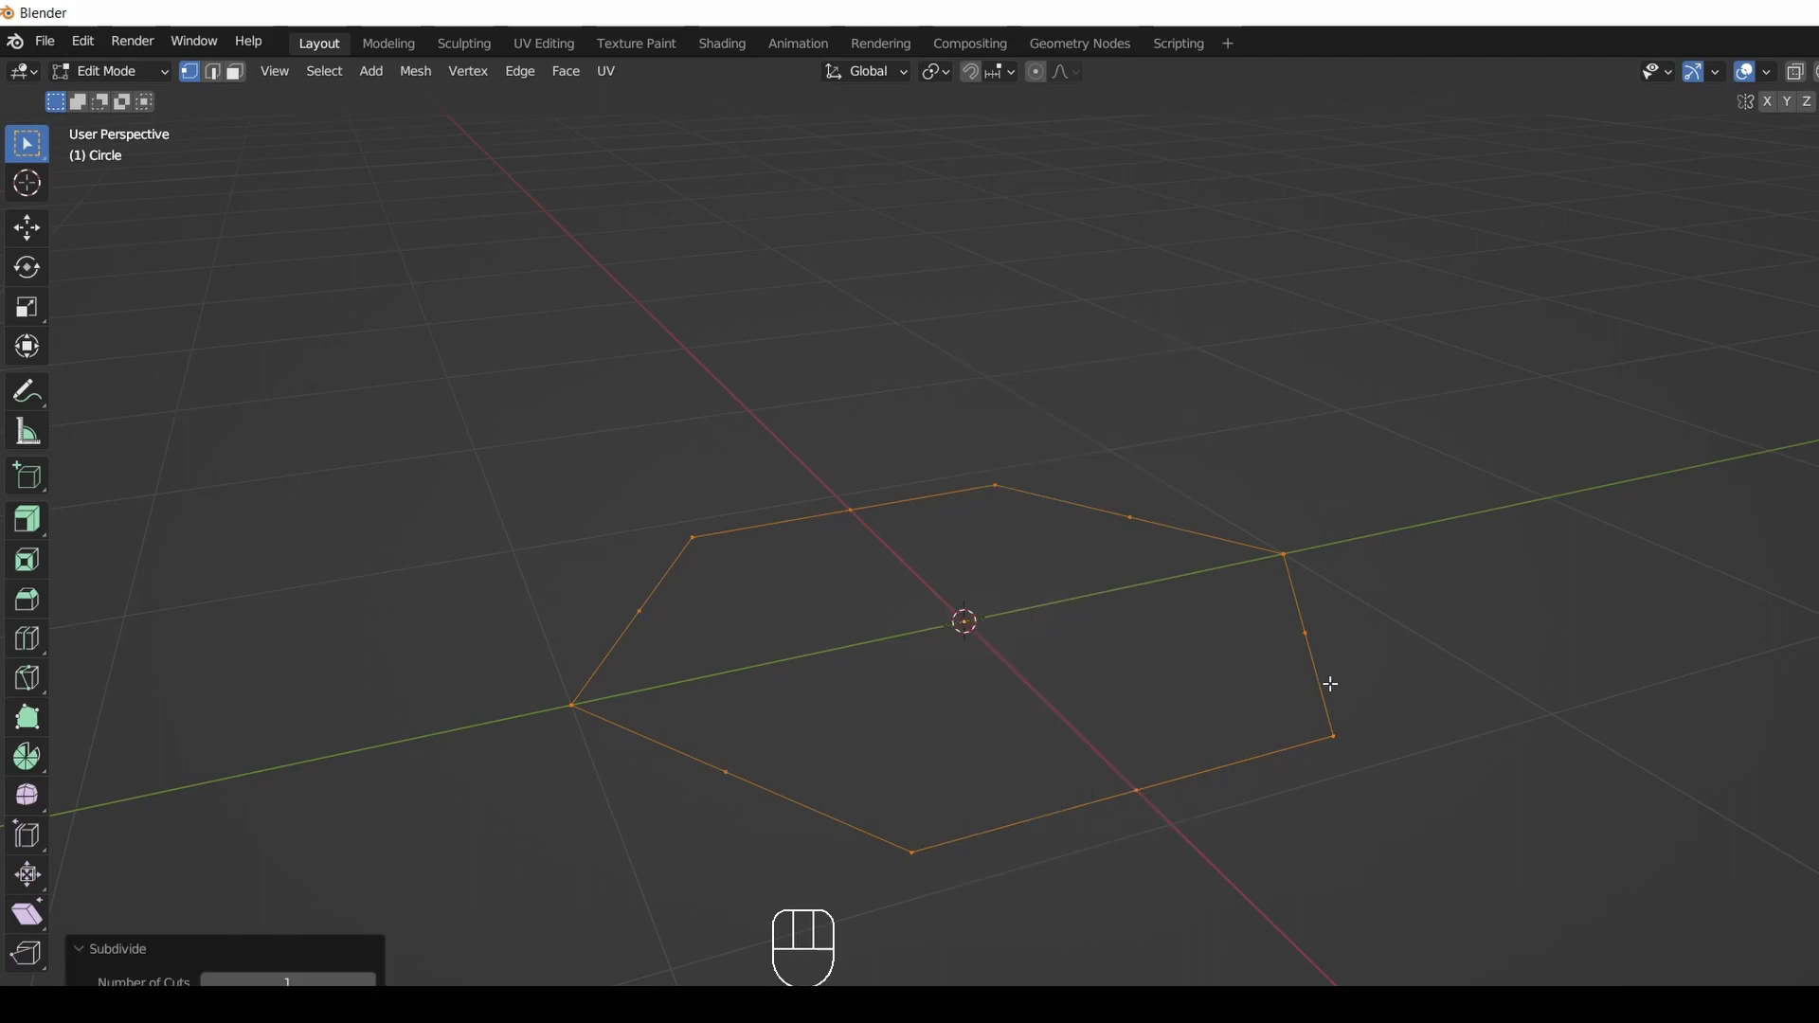
# Reduce the selection to every other vertex with Checker Deselect and move those vertices down about 0.64 m along Z.
pyautogui.click(320, 72)
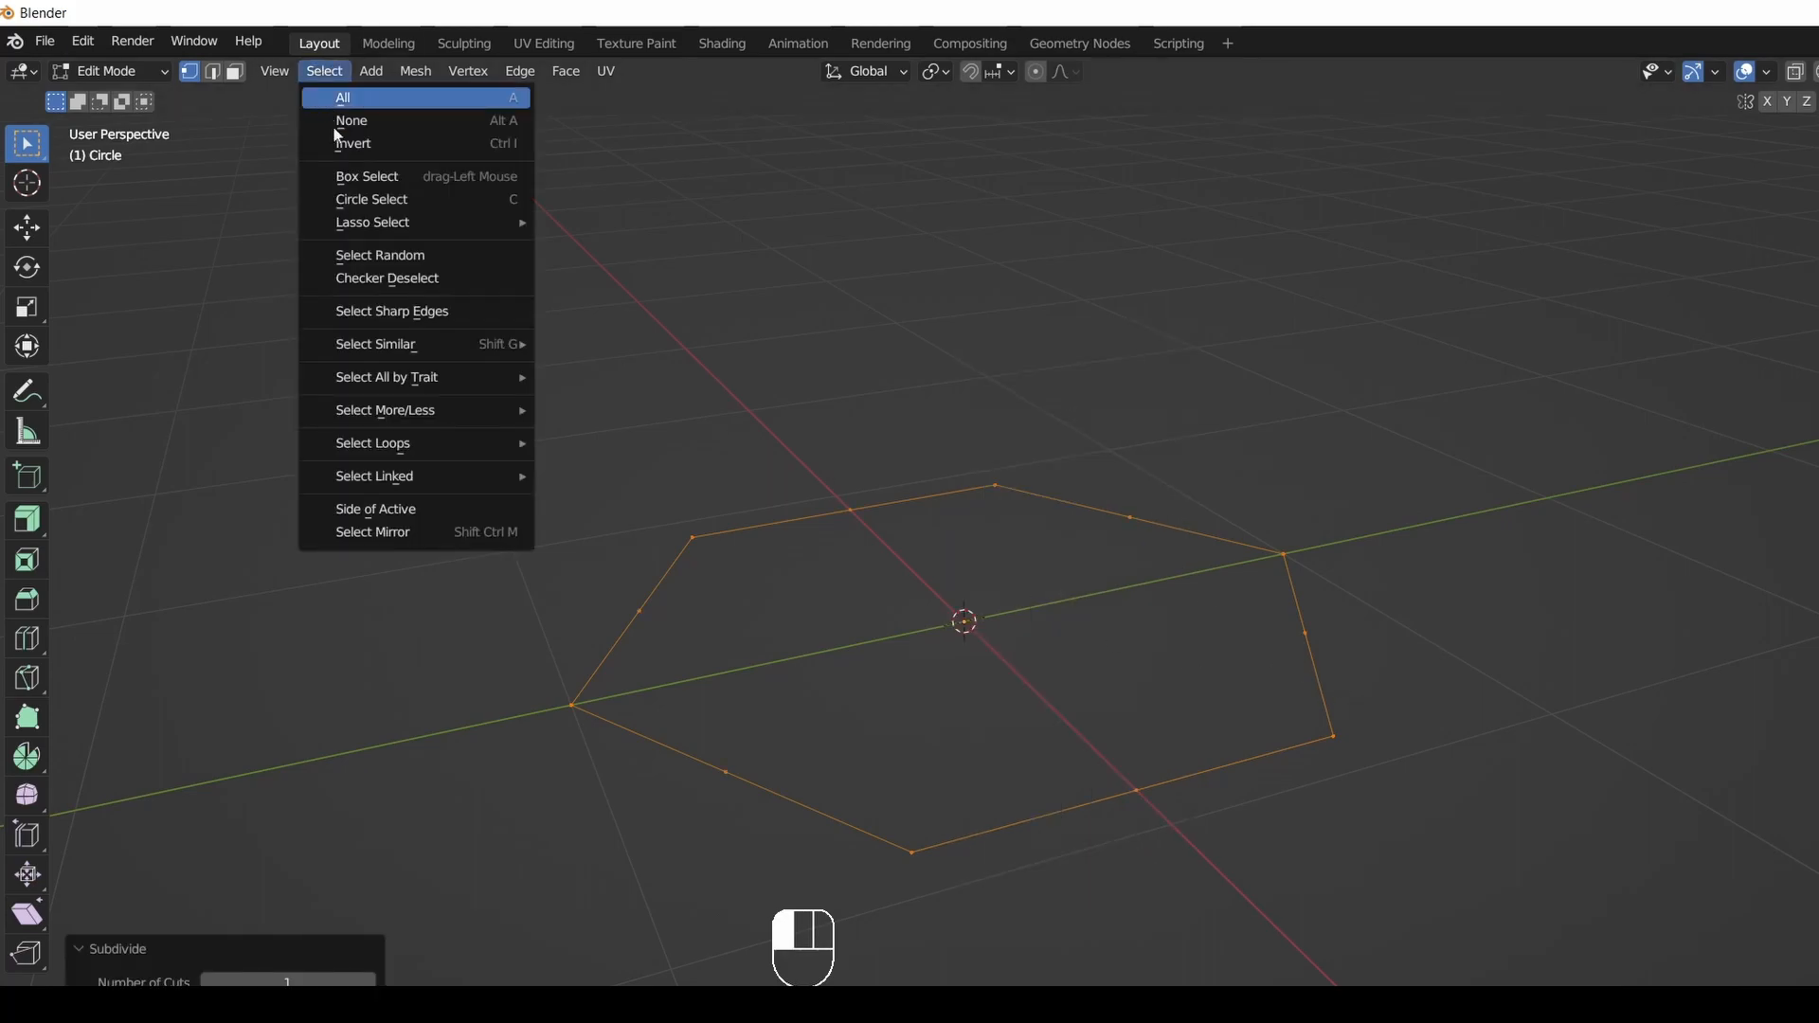
pyautogui.click(358, 278)
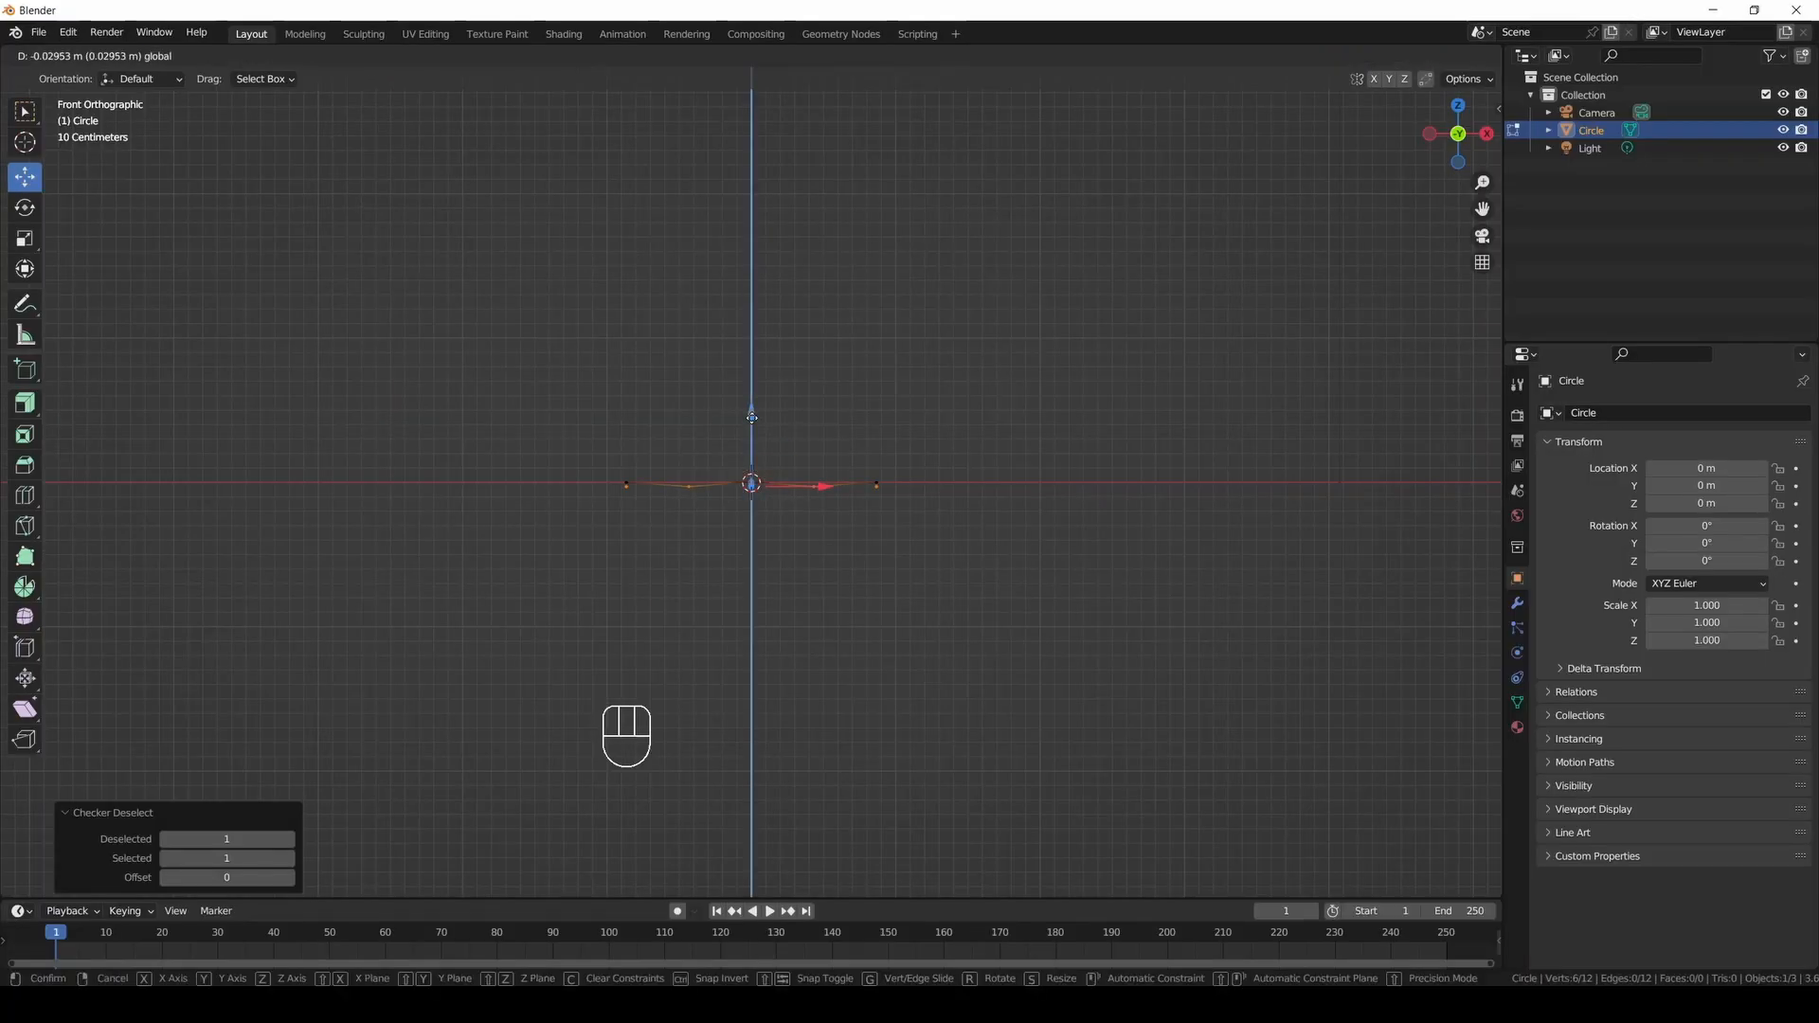
pyautogui.click(748, 505)
pyautogui.scroll(3, 953, 521)
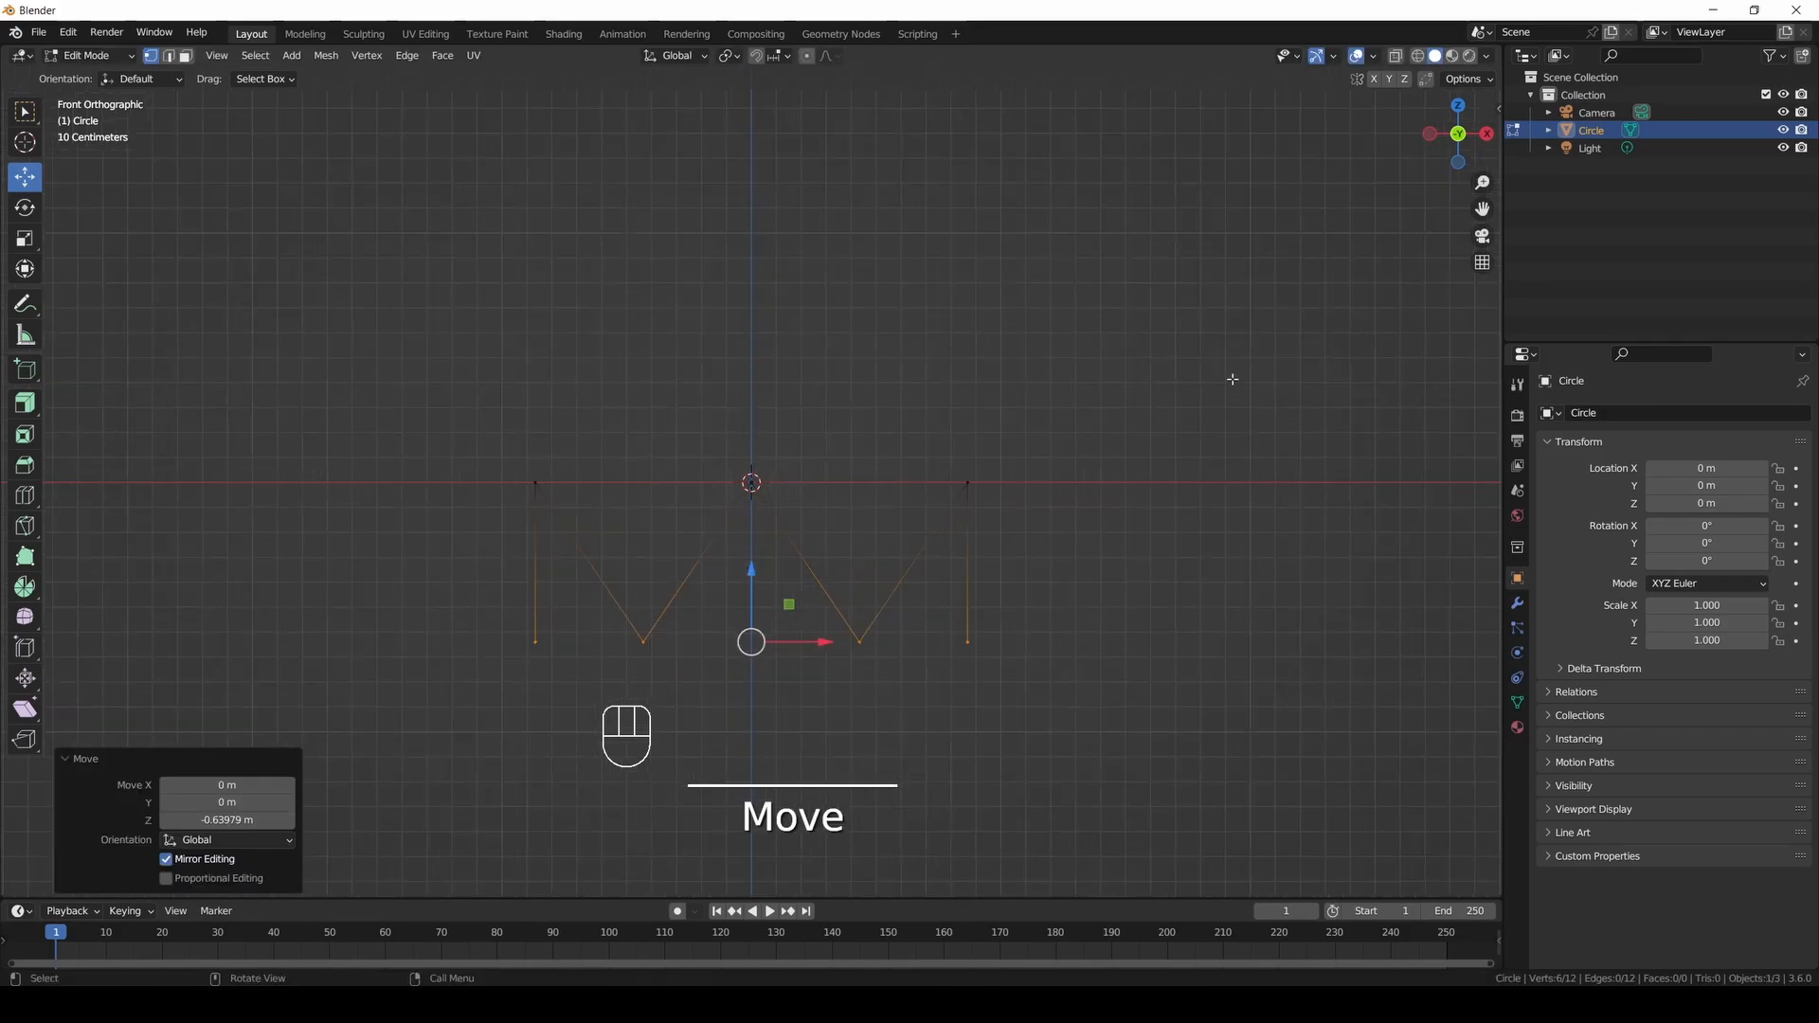
# Bevel the lowered vertices with a width of about 0.78 m and 11 segments to round them into smooth scallops.
pyautogui.moveTo(1482, 209); pyautogui.dragTo(1600, 121)
pyautogui.scroll(1, 1391, 378)
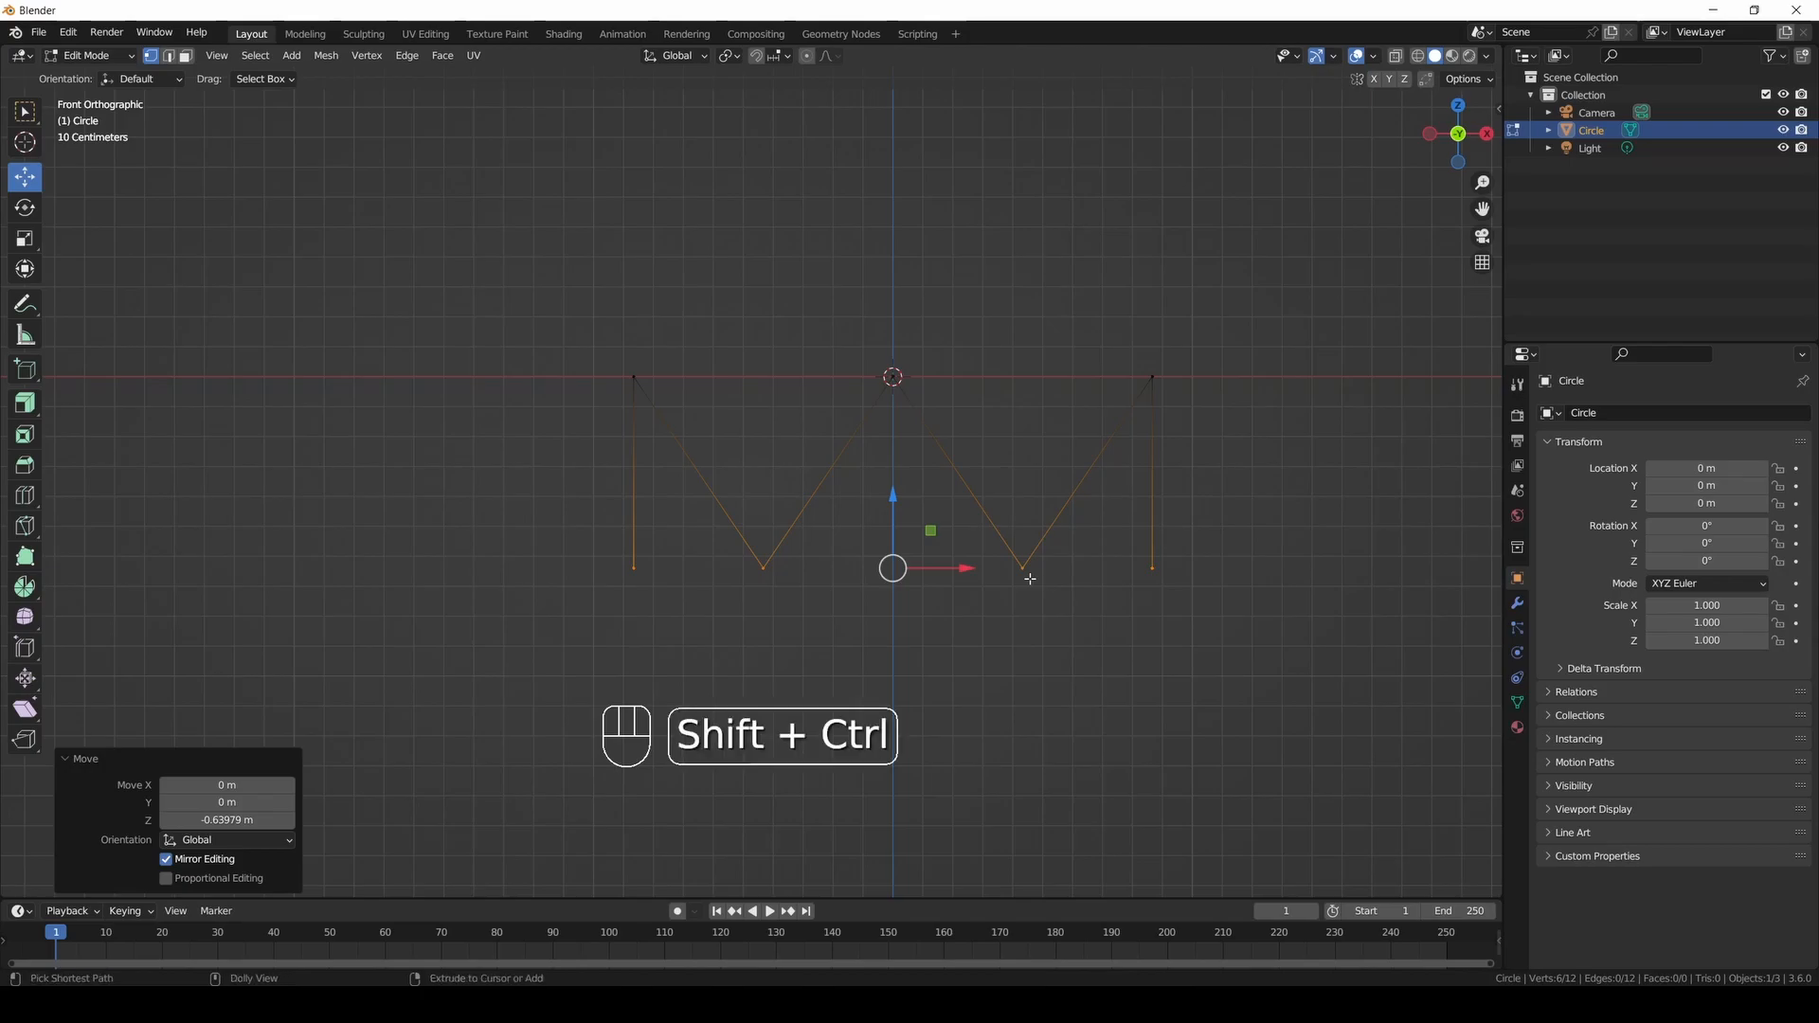
pyautogui.hotkey('shift', 'ctrl', 'b')
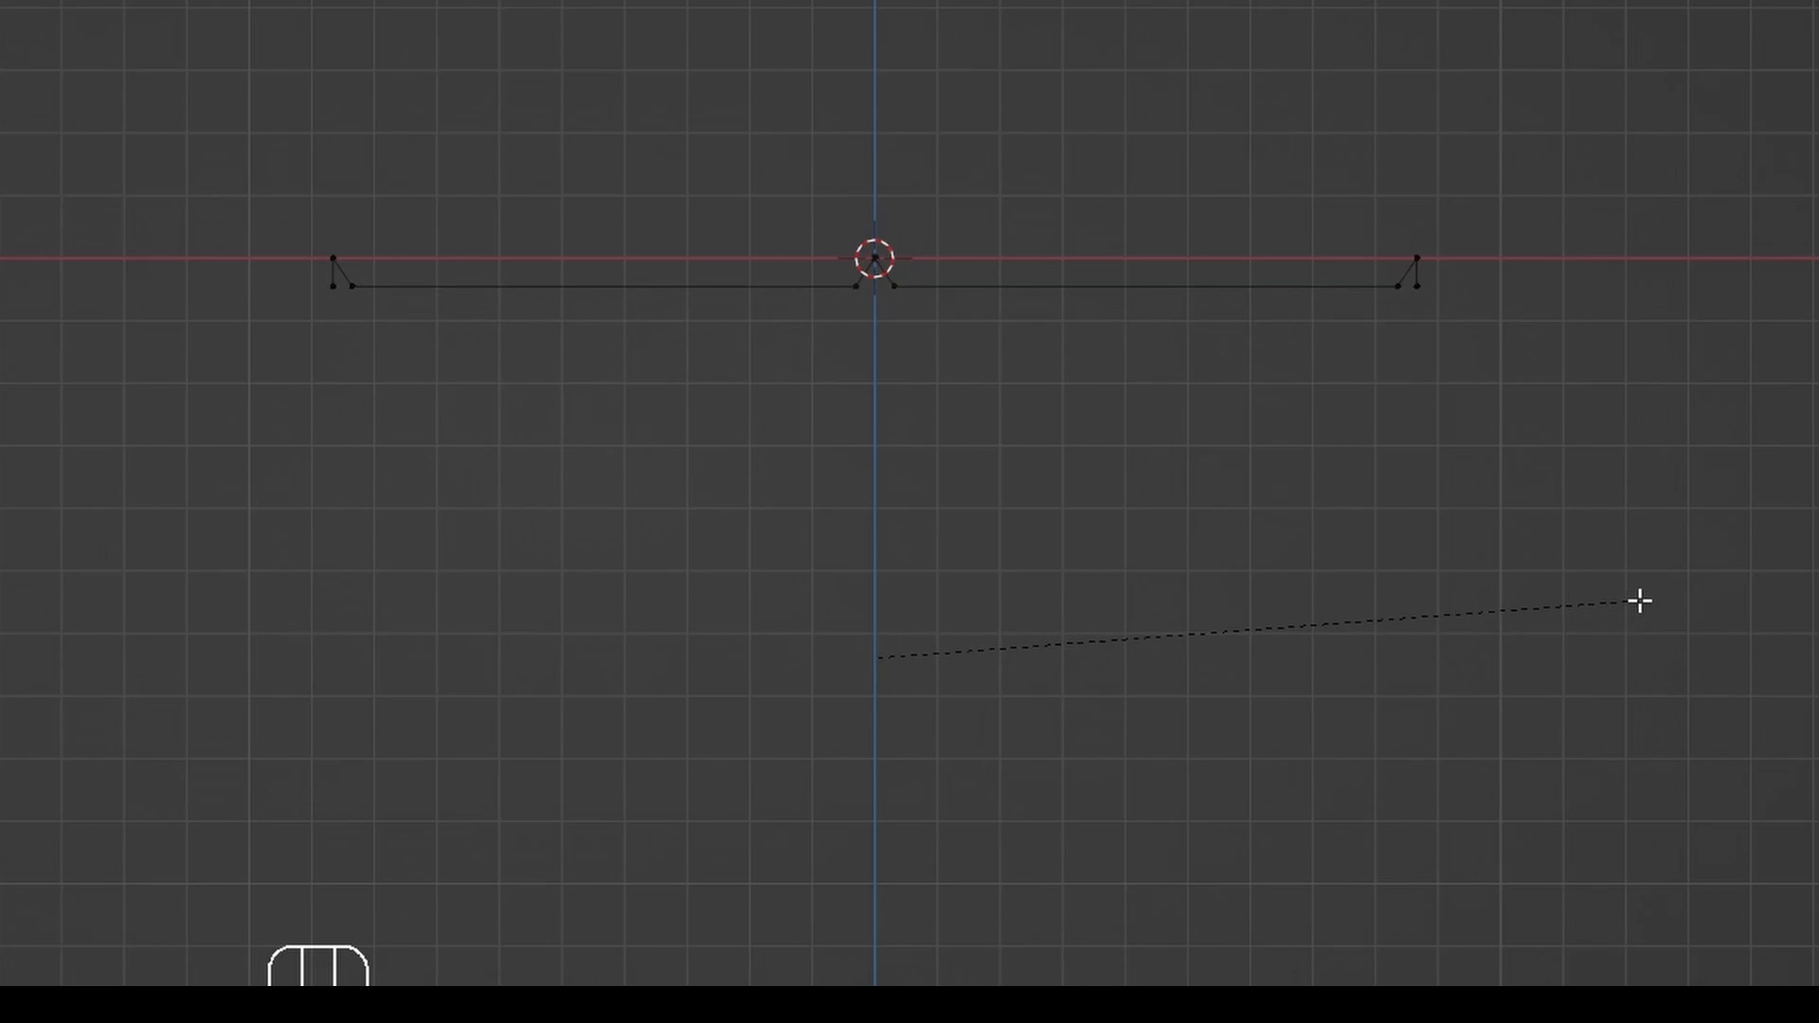
pyautogui.scroll(4, 1639, 601)
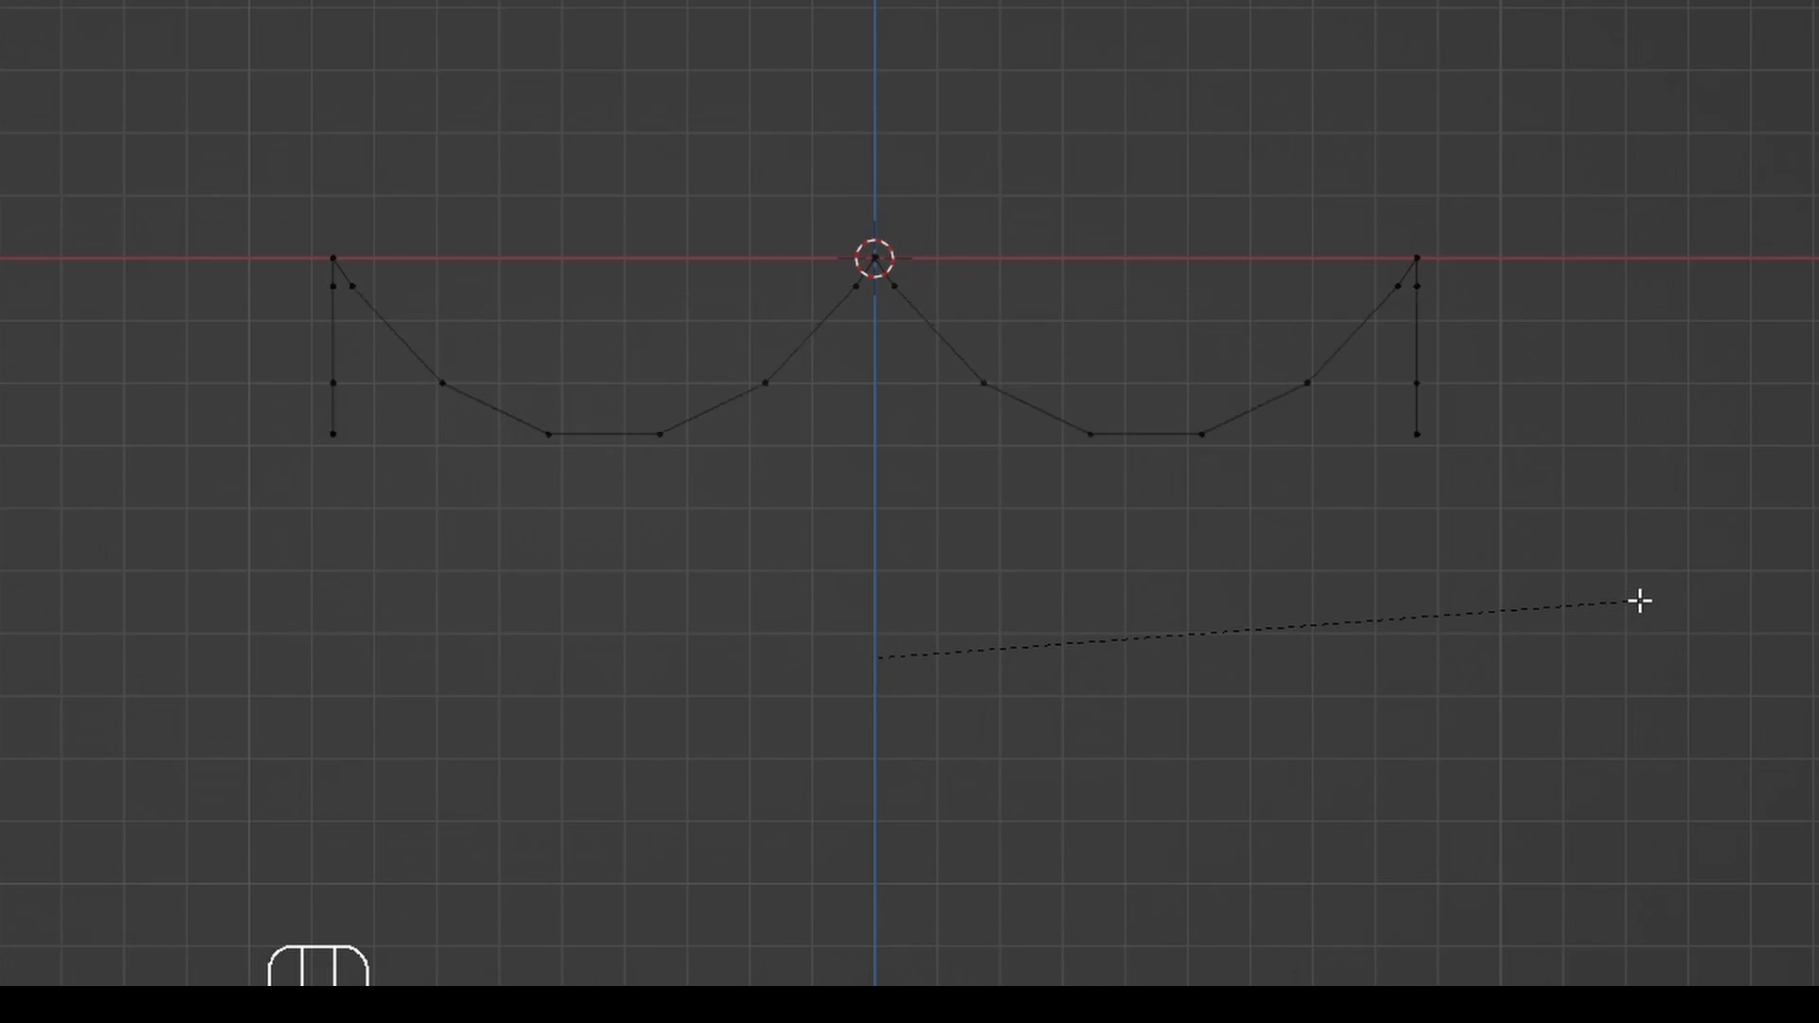
pyautogui.scroll(2, 1639, 601)
pyautogui.scroll(2, 1648, 601)
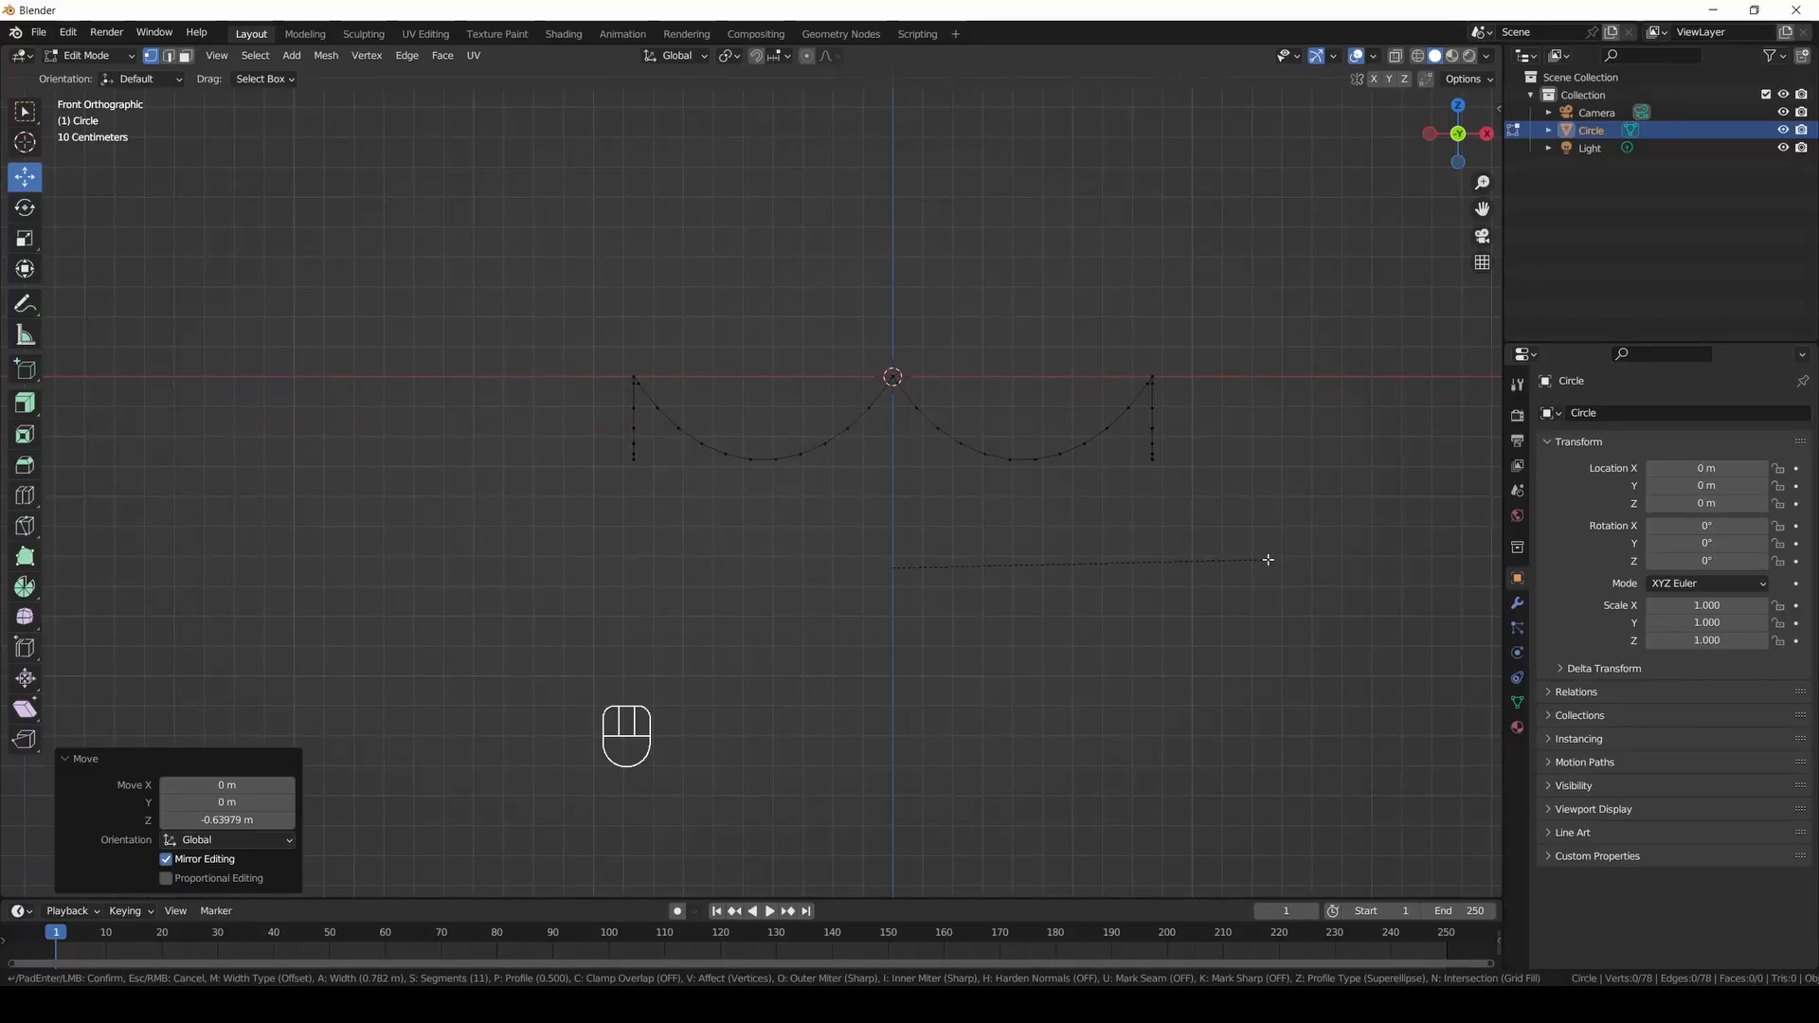
pyautogui.click(1267, 560)
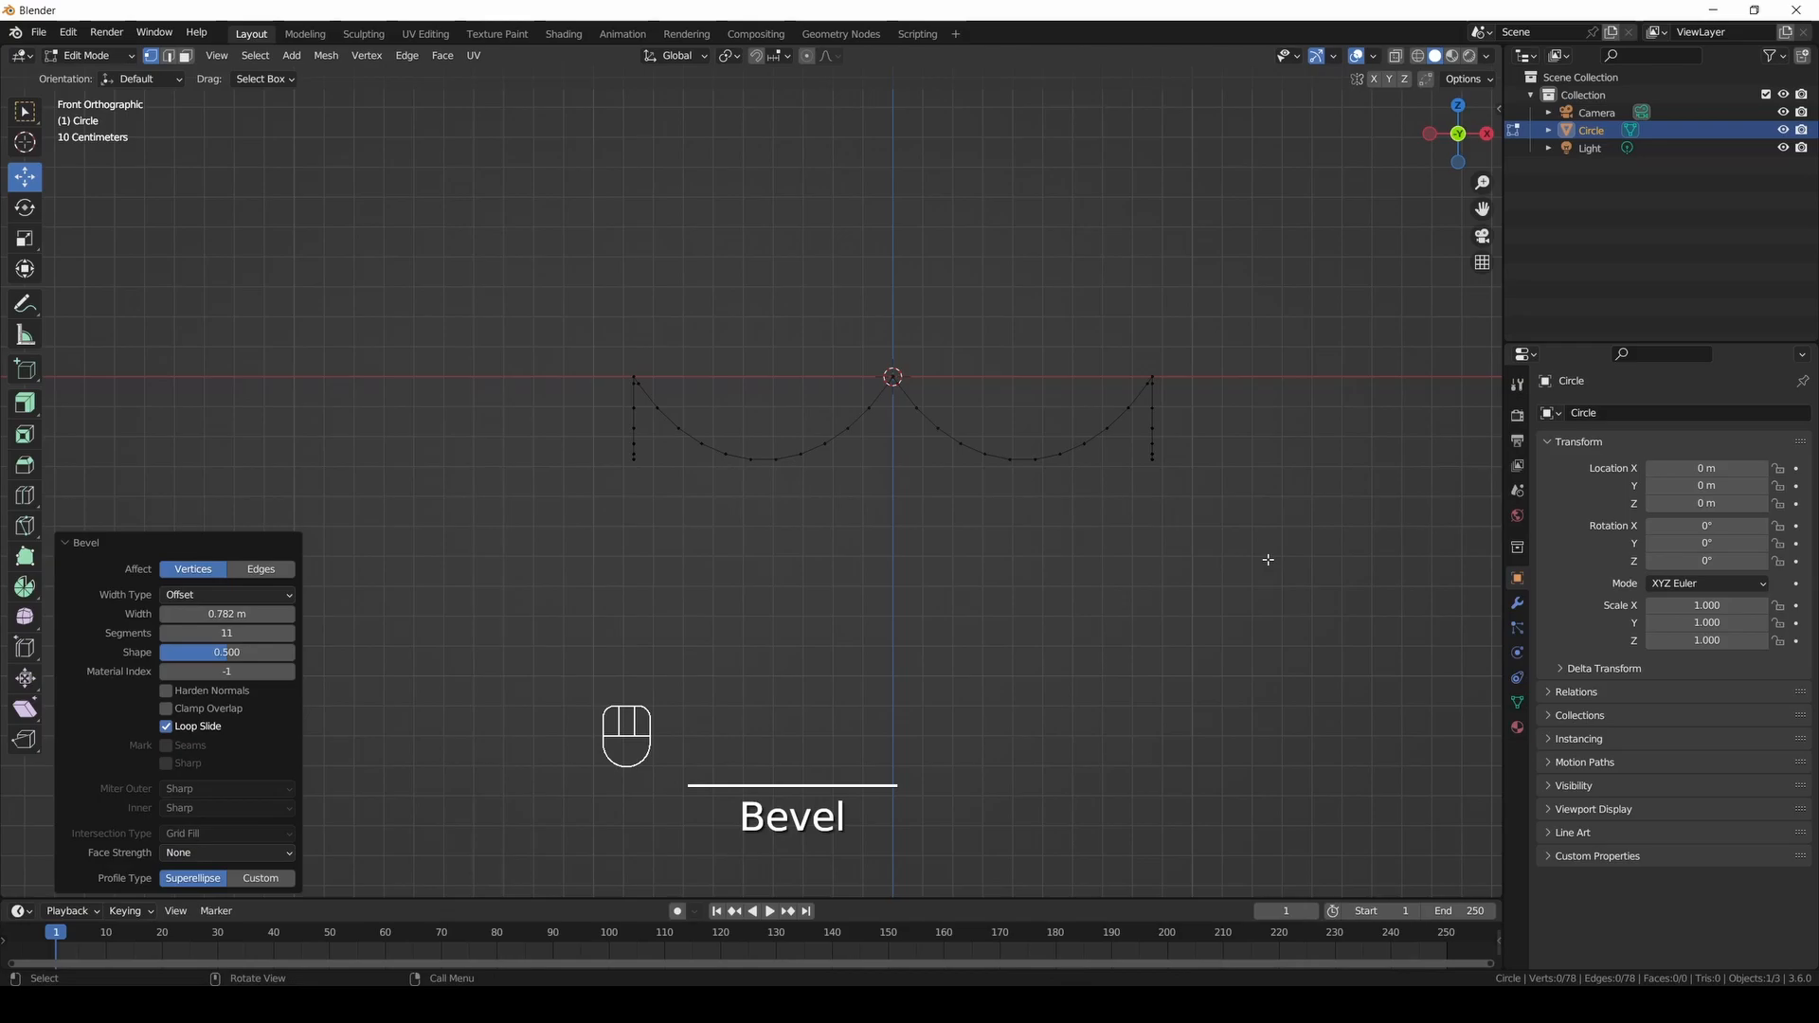
# Select the entire scalloped outline and extrude it up about 1.45 m along Z to form walls.
pyautogui.scroll(-1, 567, 324)
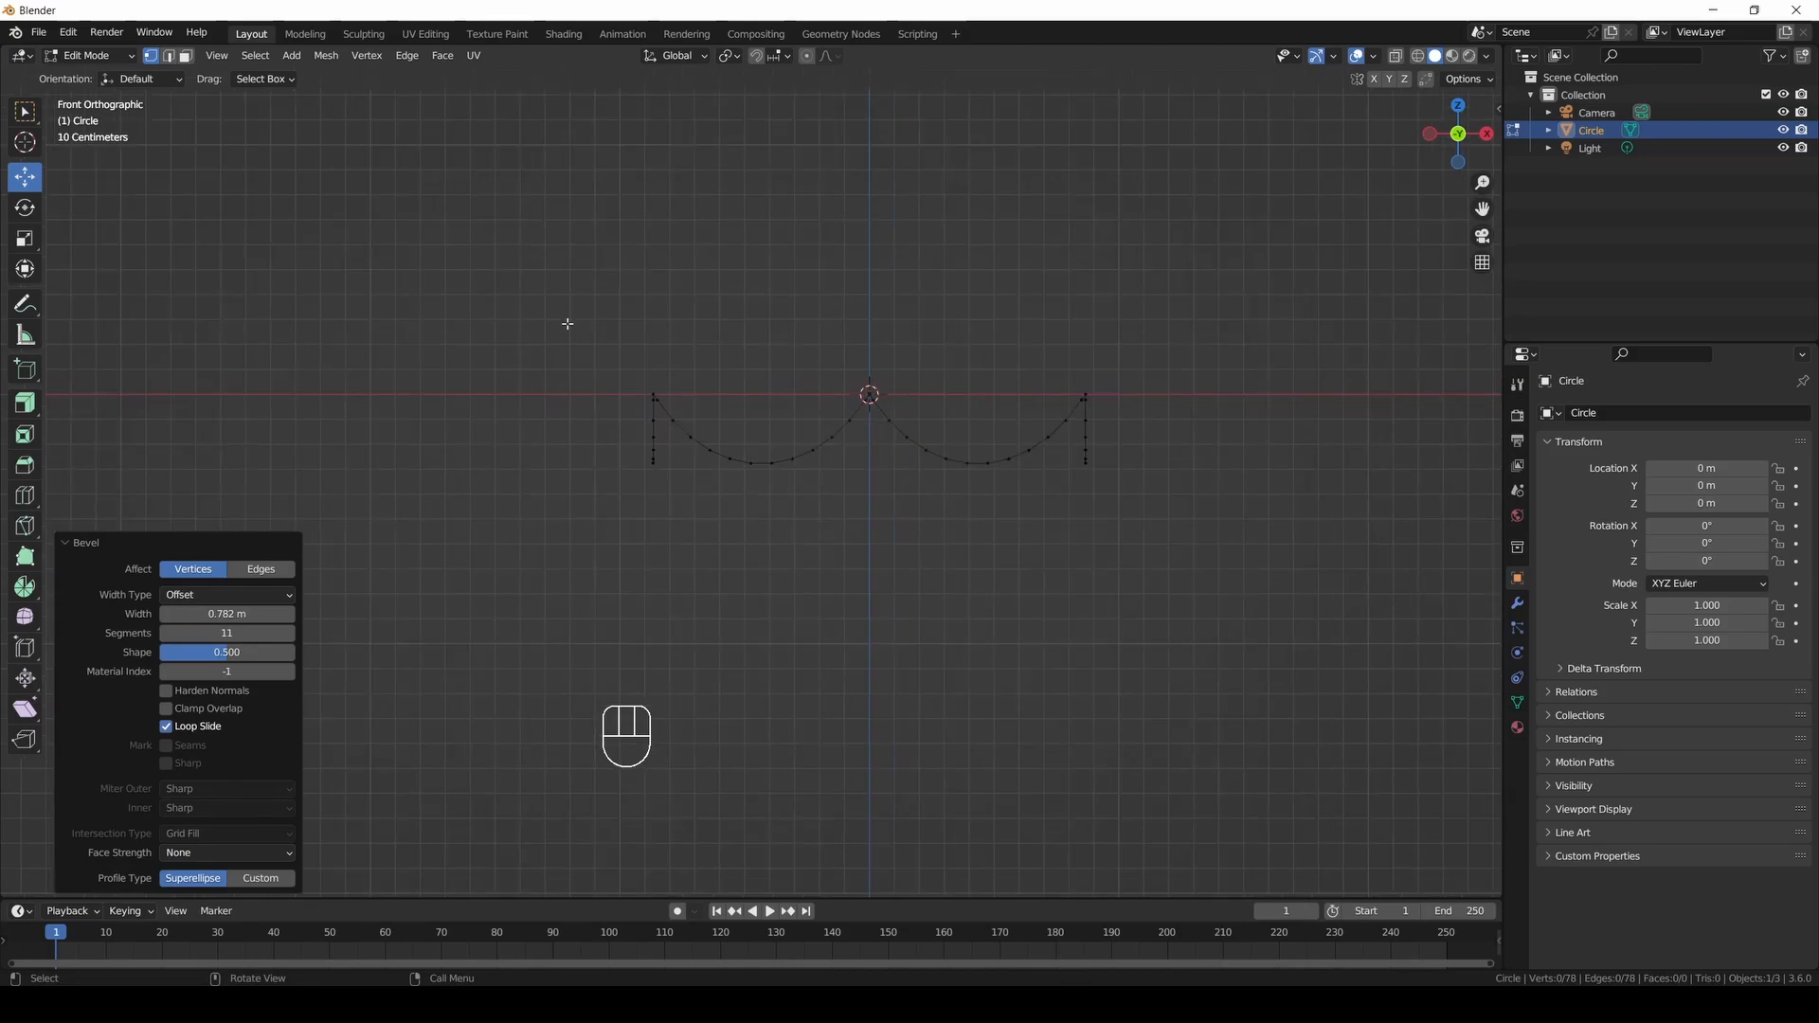
pyautogui.press('a')
pyautogui.moveTo(1483, 208); pyautogui.dragTo(1507, 265)
pyautogui.scroll(-3, 1345, 396)
pyautogui.press('e')
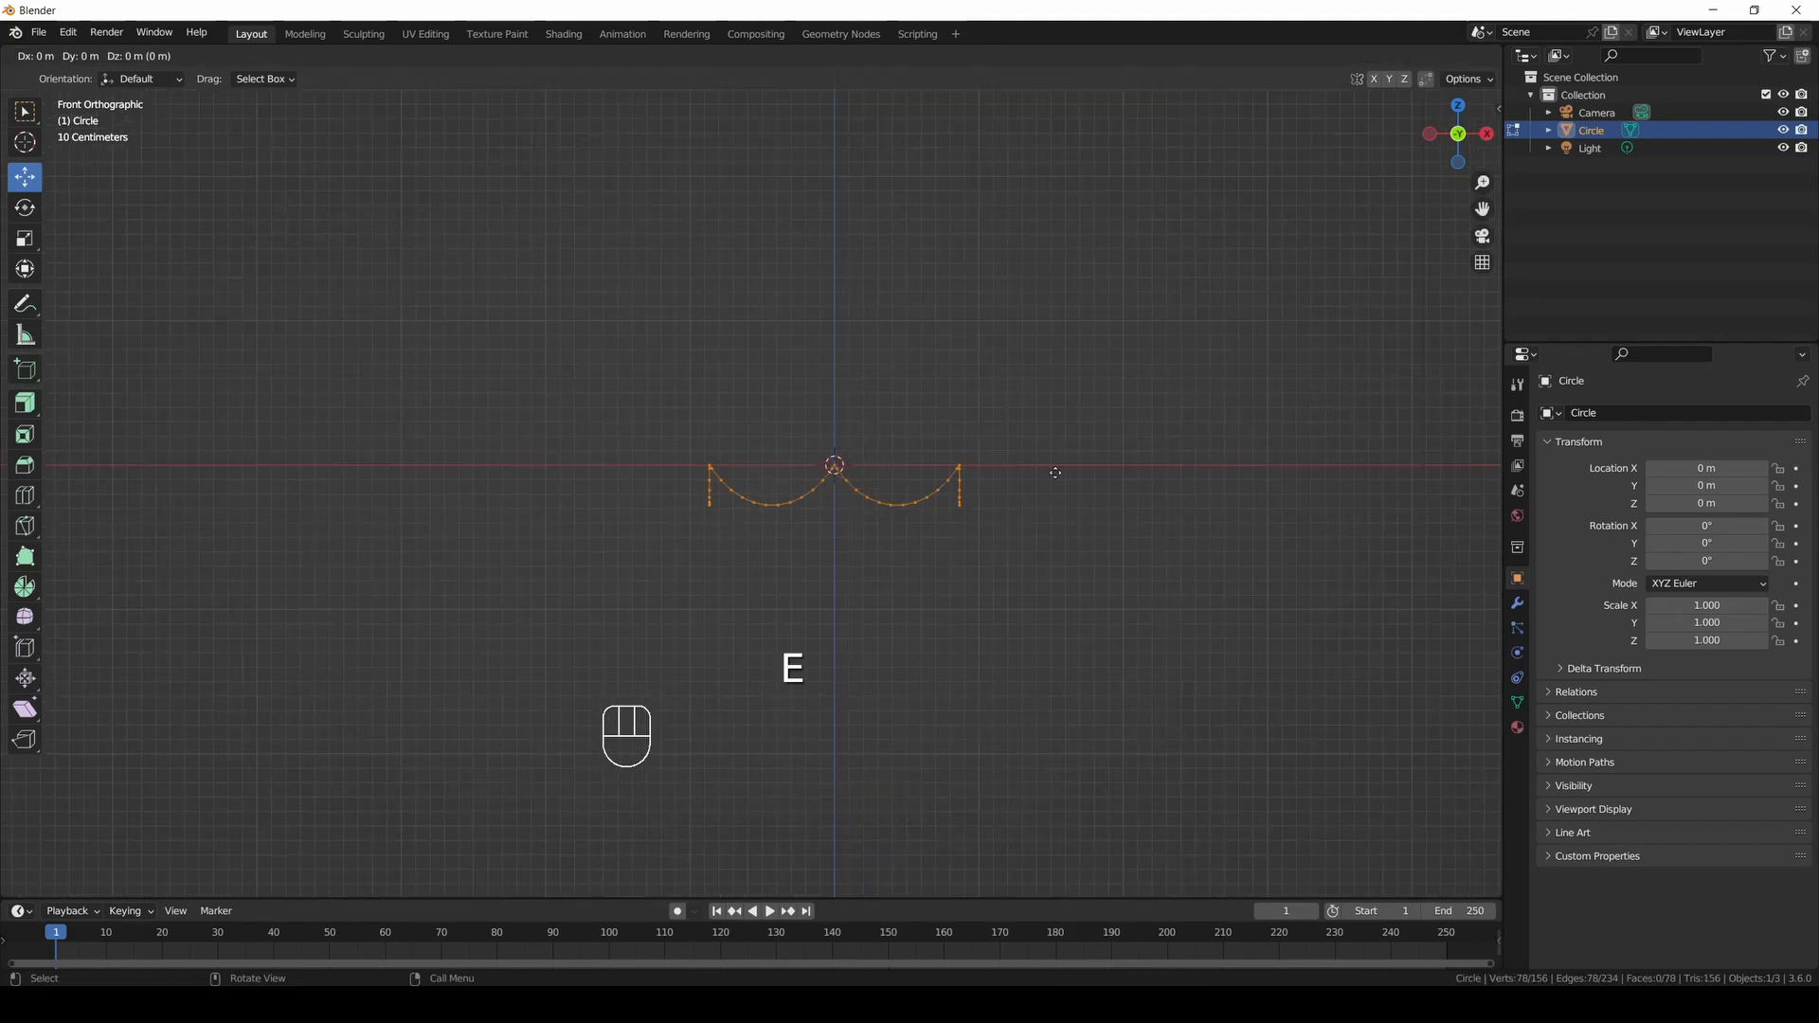
pyautogui.press('z')
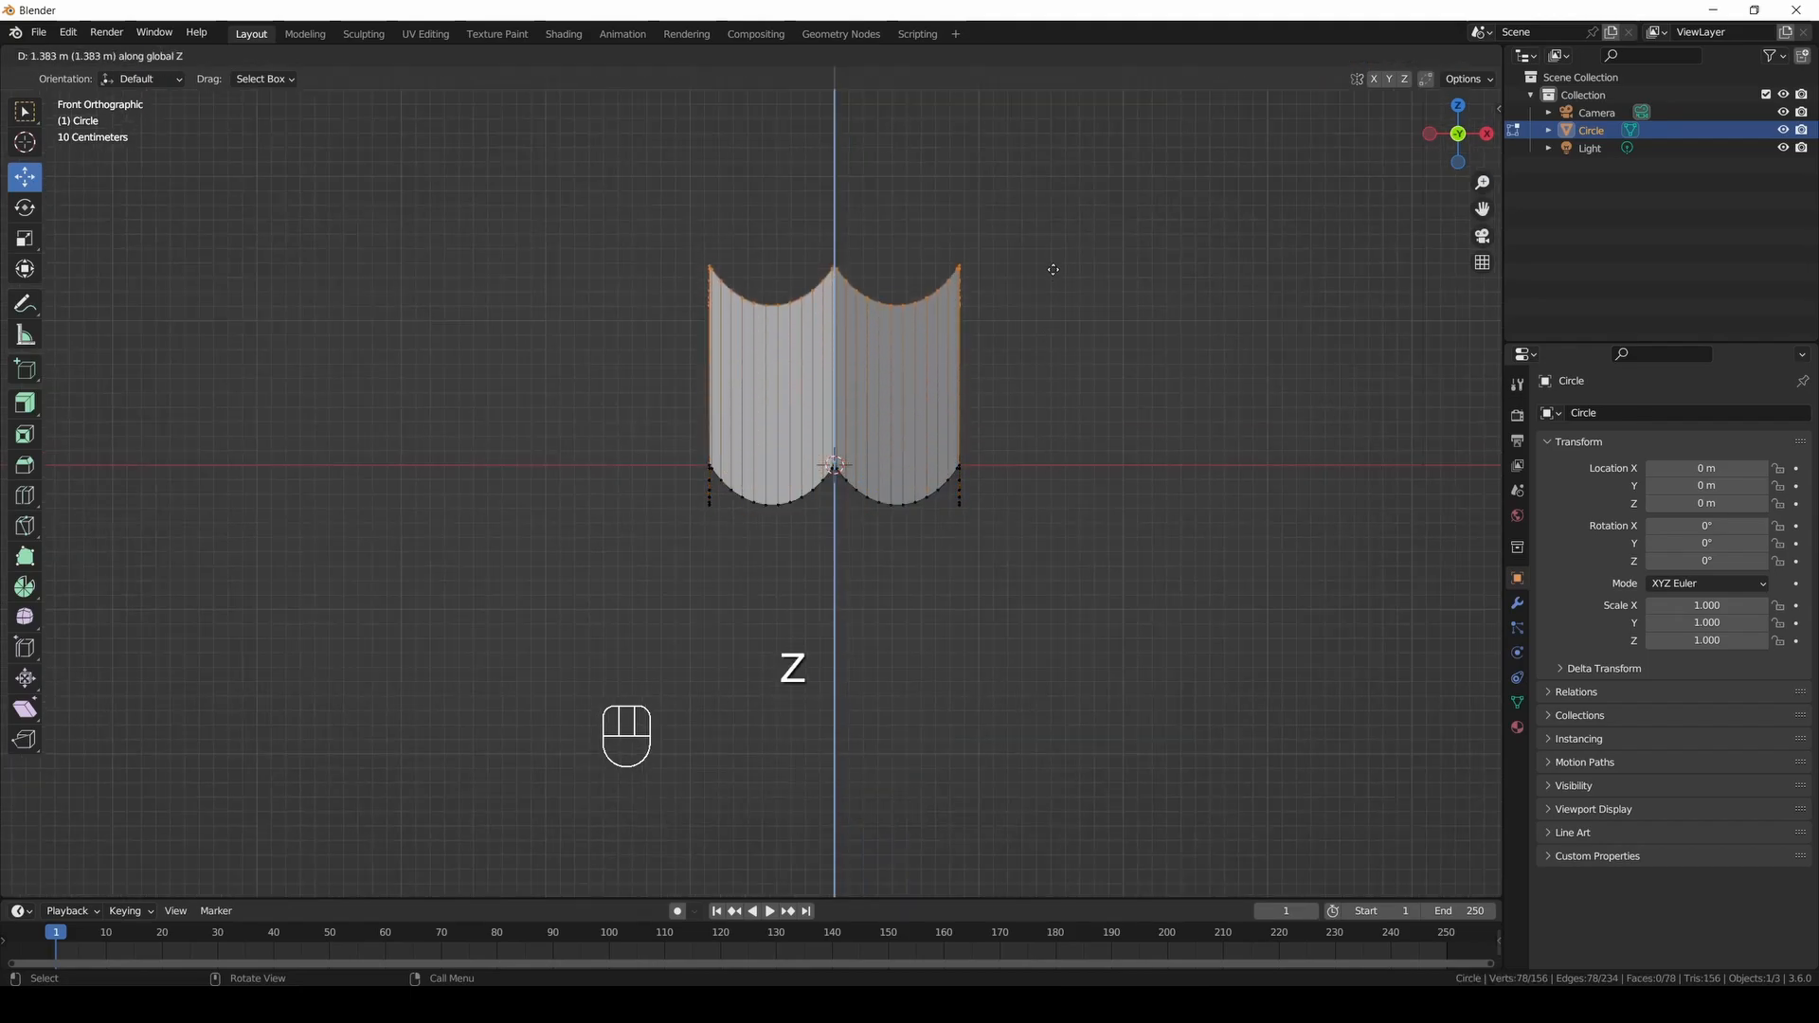
pyautogui.click(1052, 264)
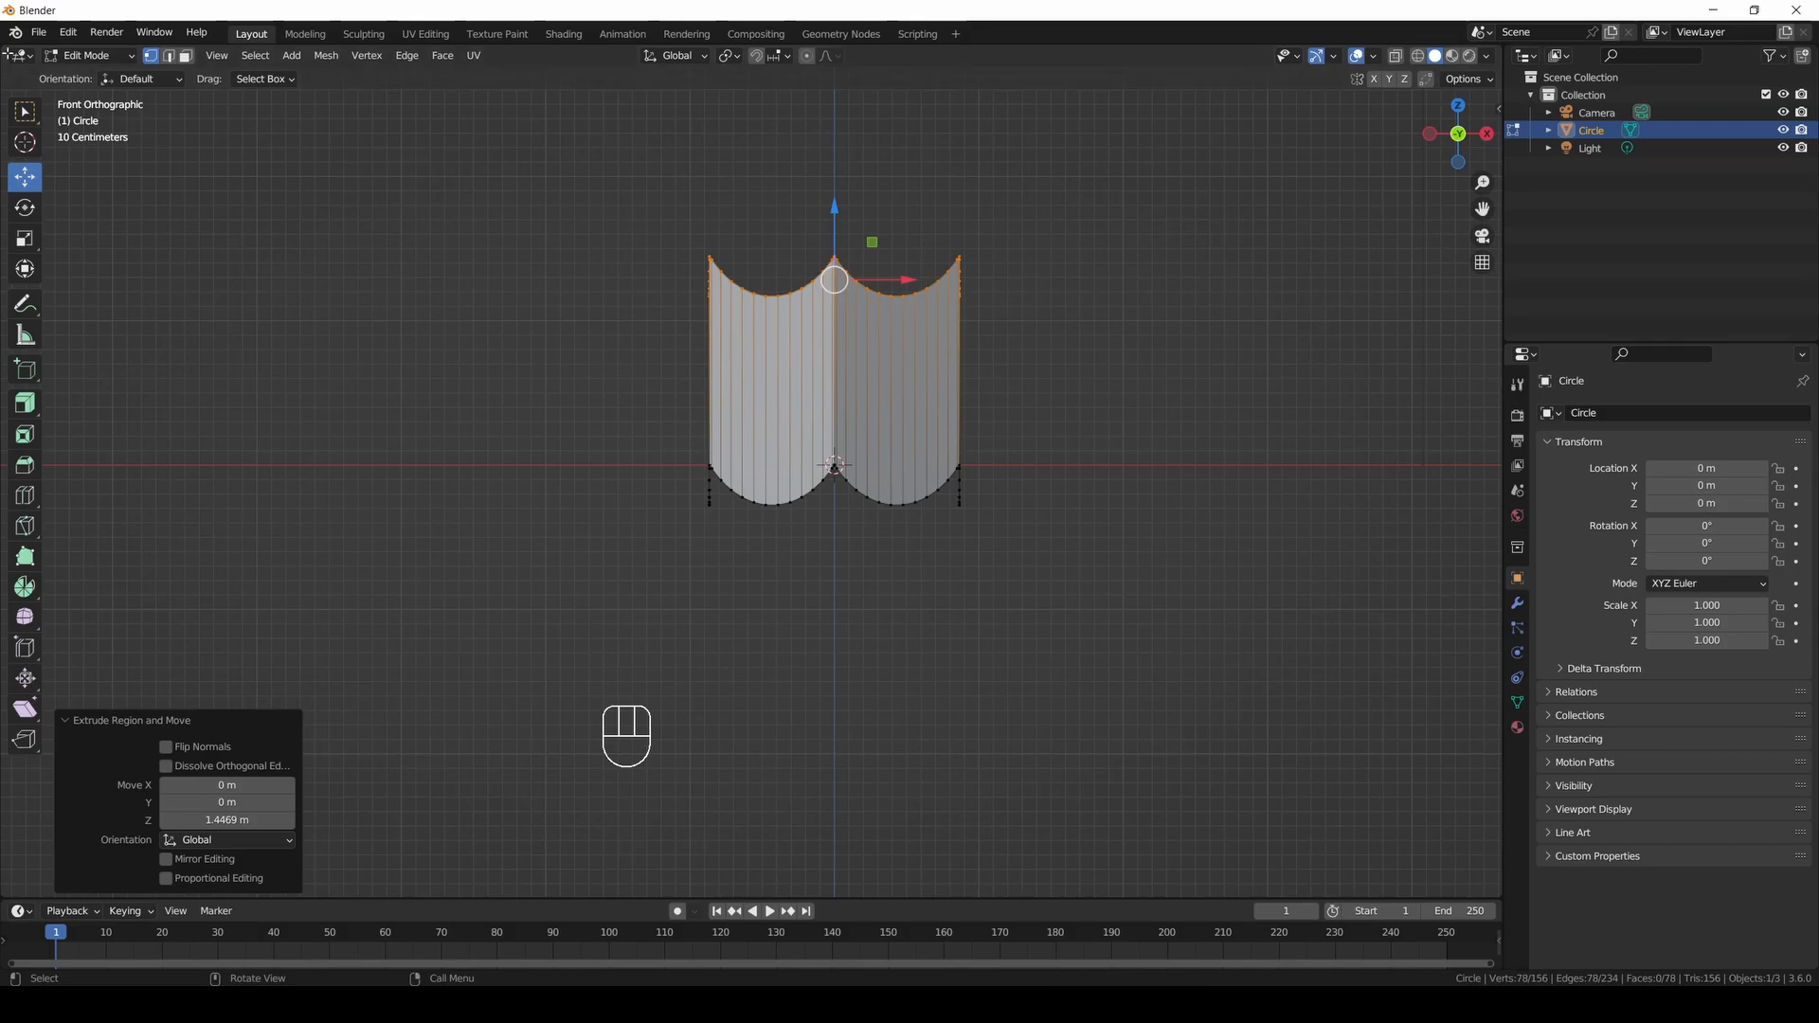
# Split the 3D viewport into two side-by-side views and set the new one to top view.
pyautogui.moveTo(4, 43); pyautogui.dragTo(431, 92)
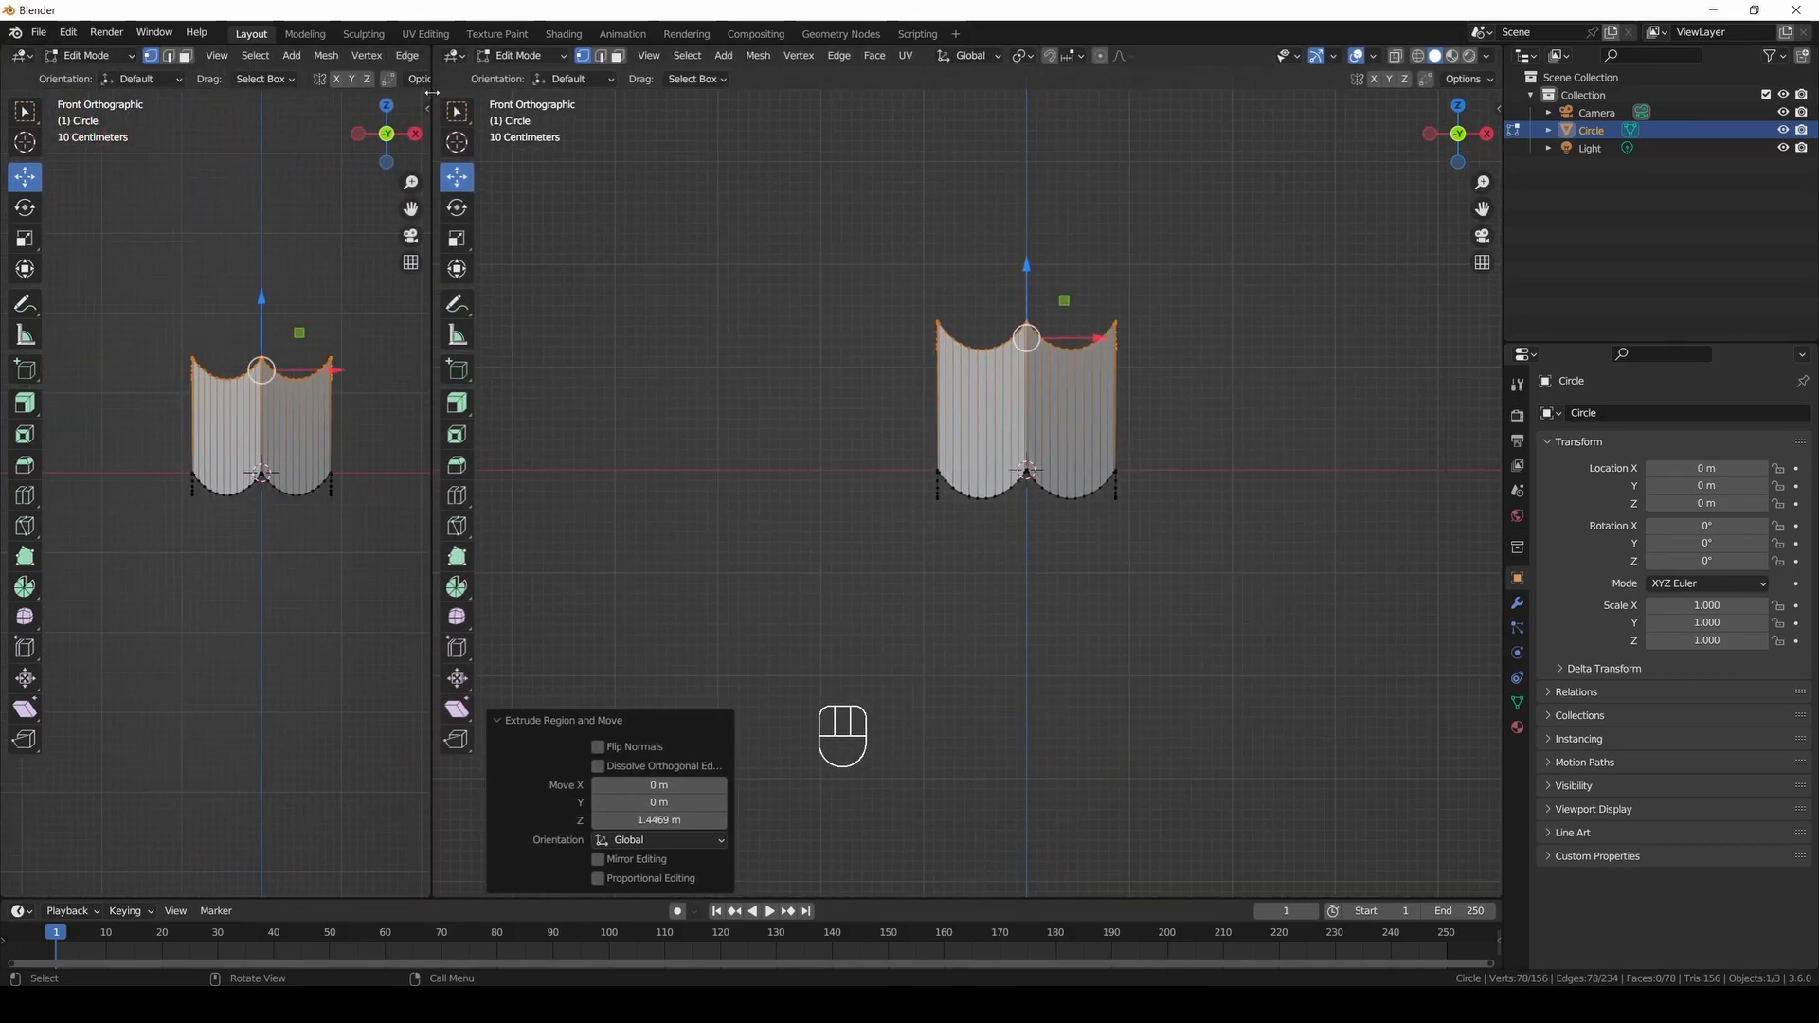
pyautogui.click(386, 112)
pyautogui.scroll(2, 379, 133)
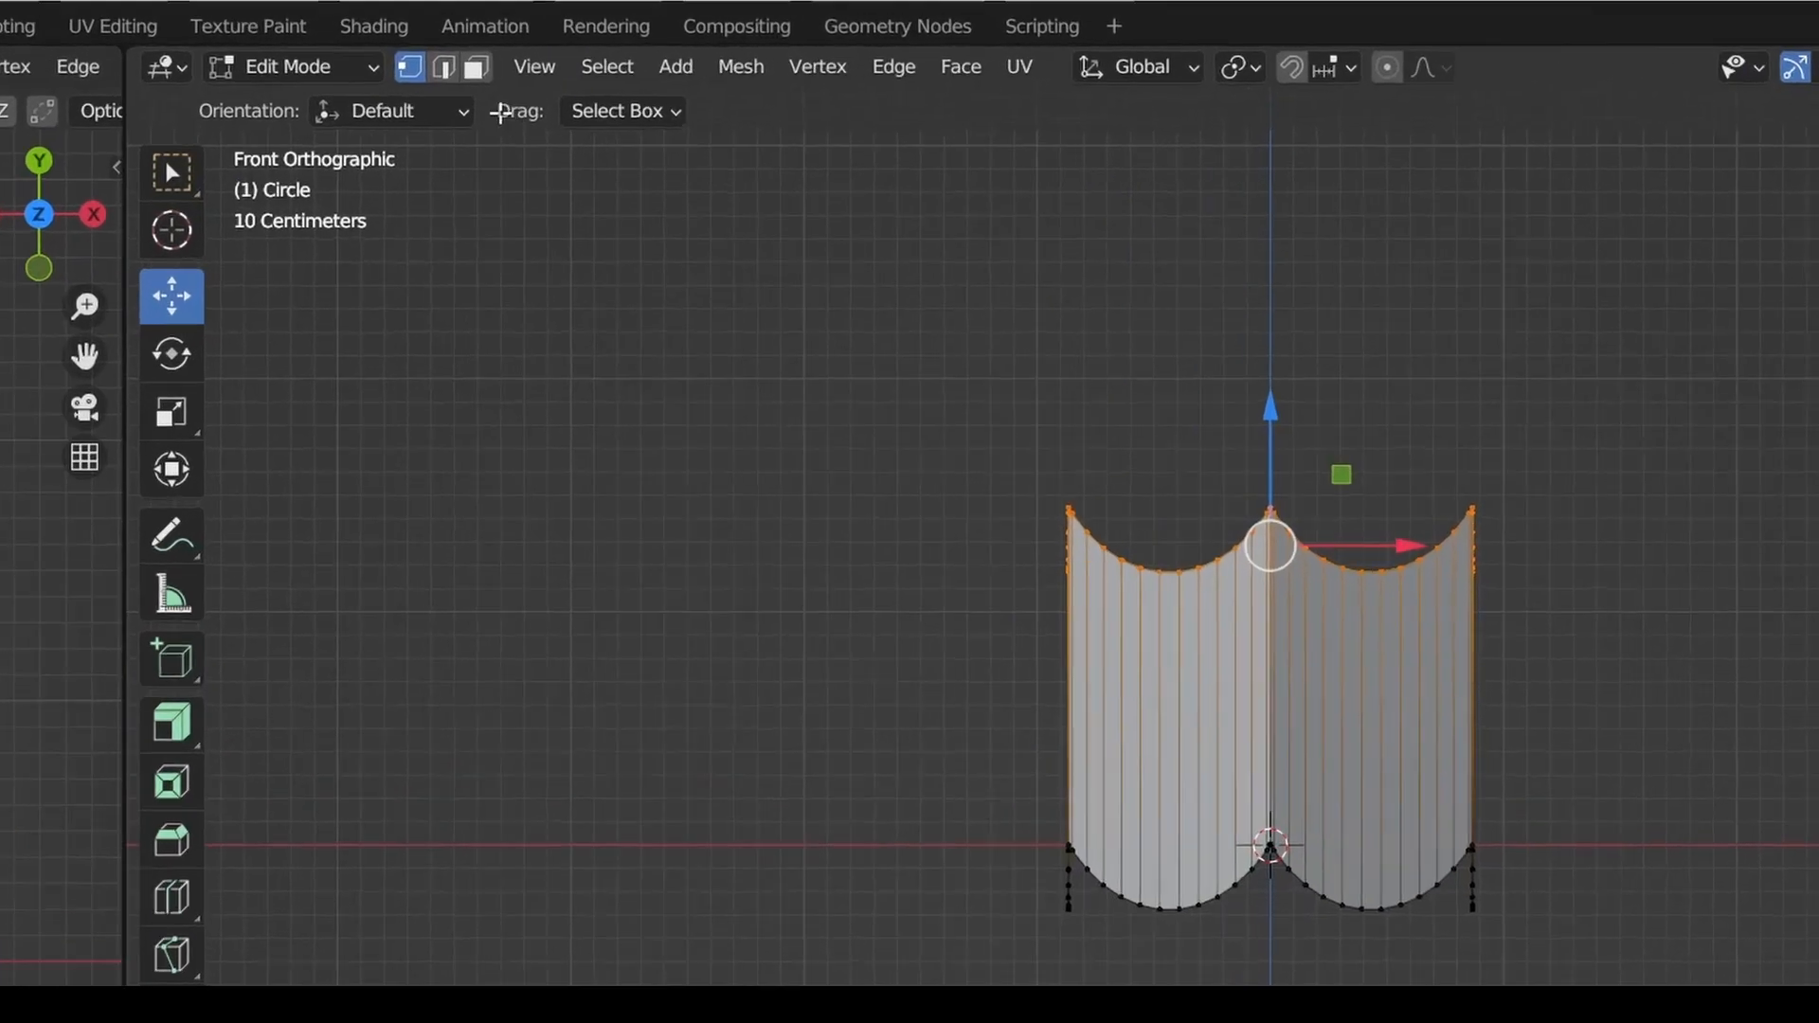
# Select all wall faces in face select mode and enable the Face Orientation overlay in the front view.
pyautogui.click(486, 67)
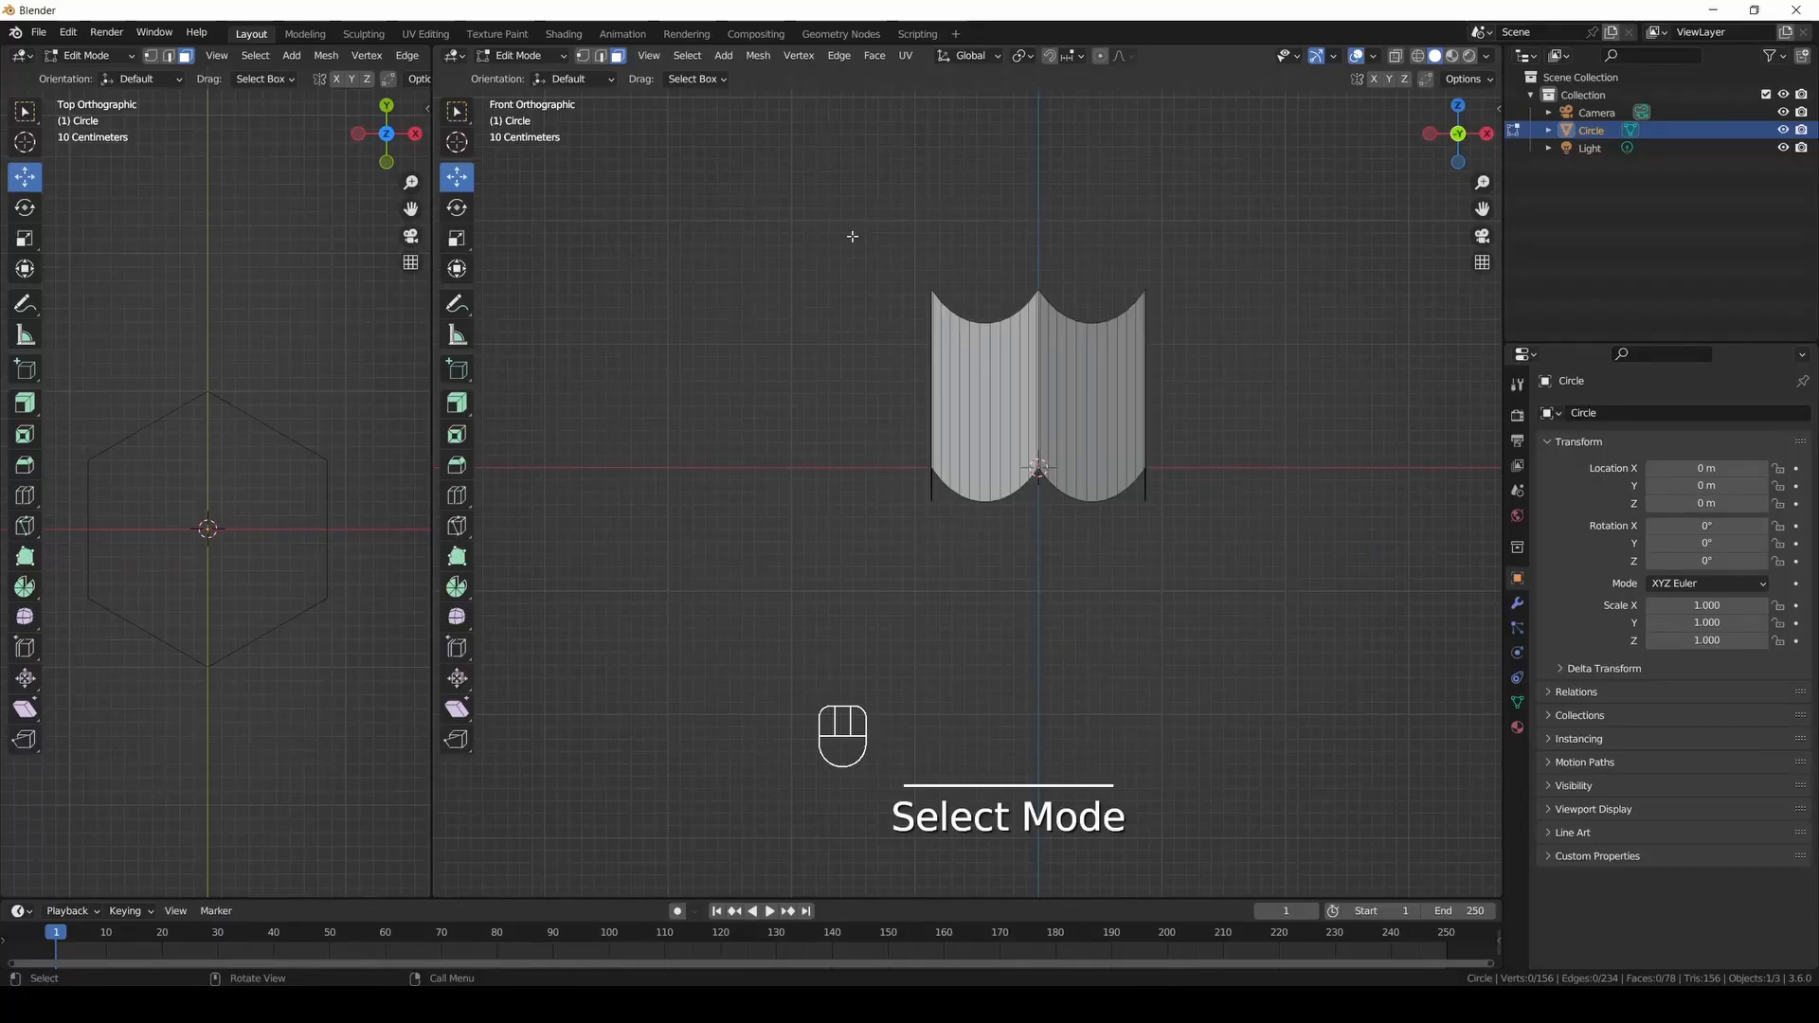
pyautogui.press('a')
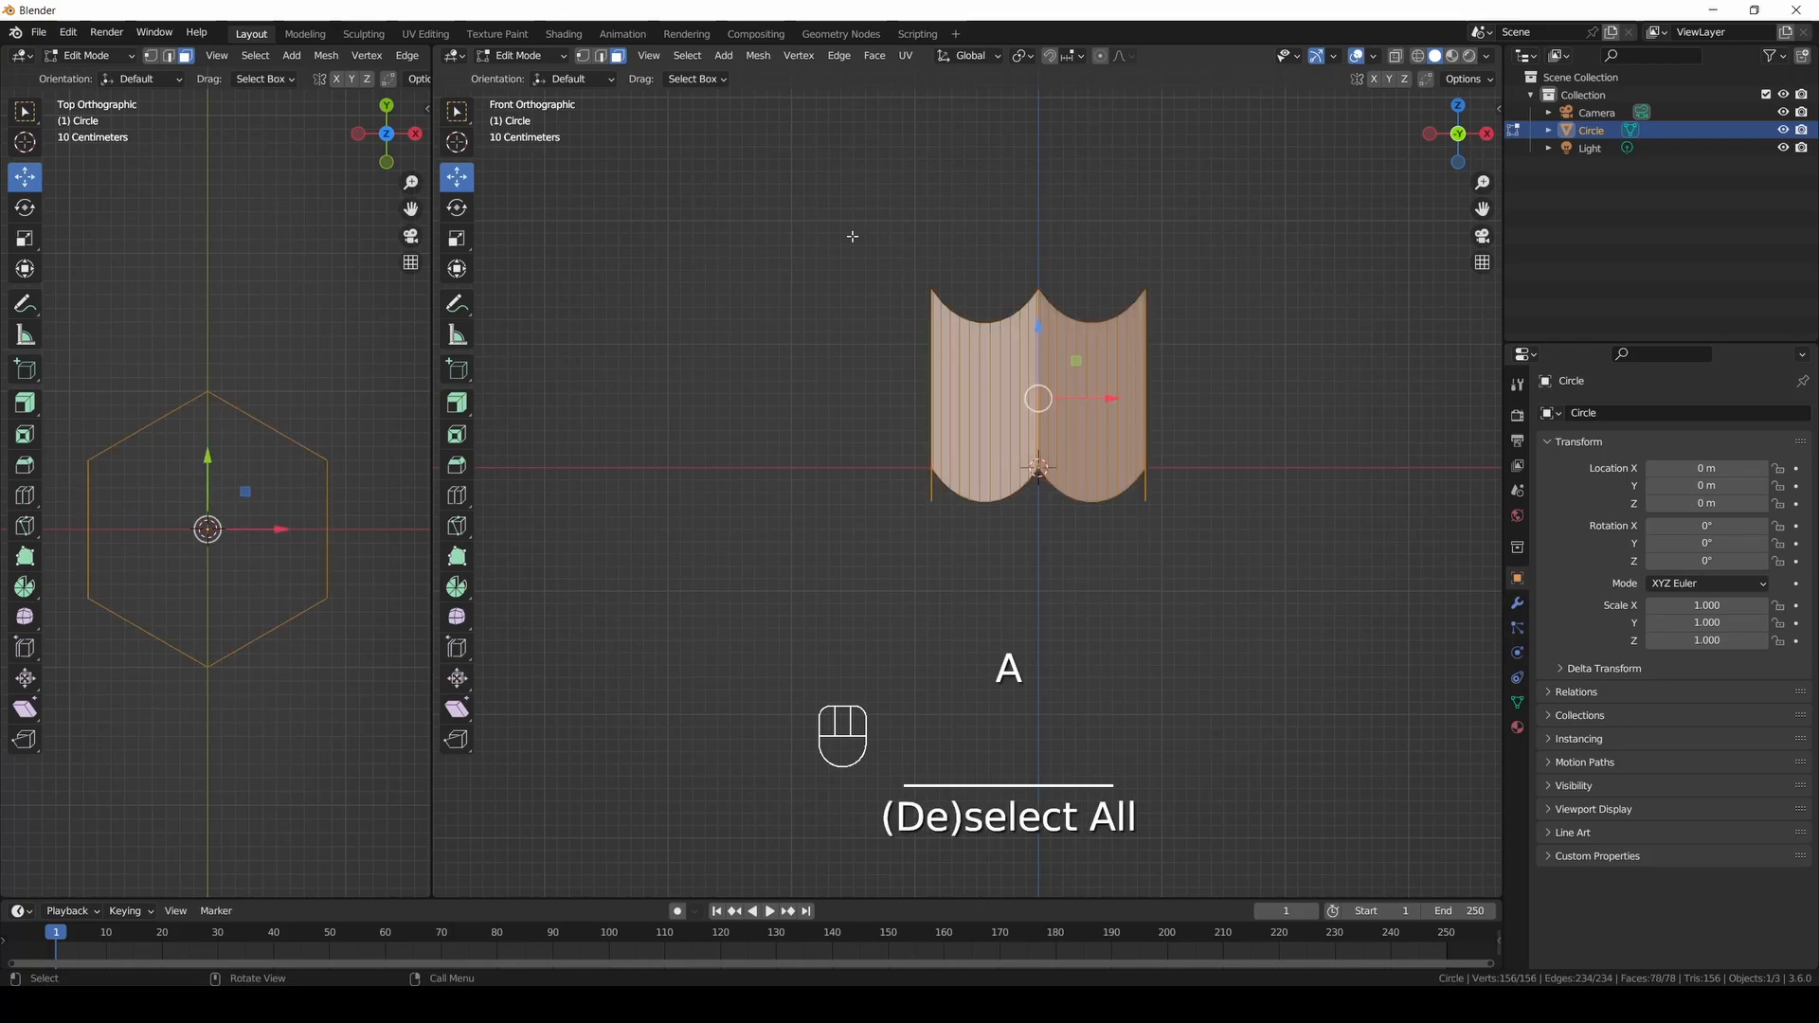
pyautogui.moveTo(1482, 208); pyautogui.dragTo(1420, 296)
pyautogui.scroll(3, 1291, 313)
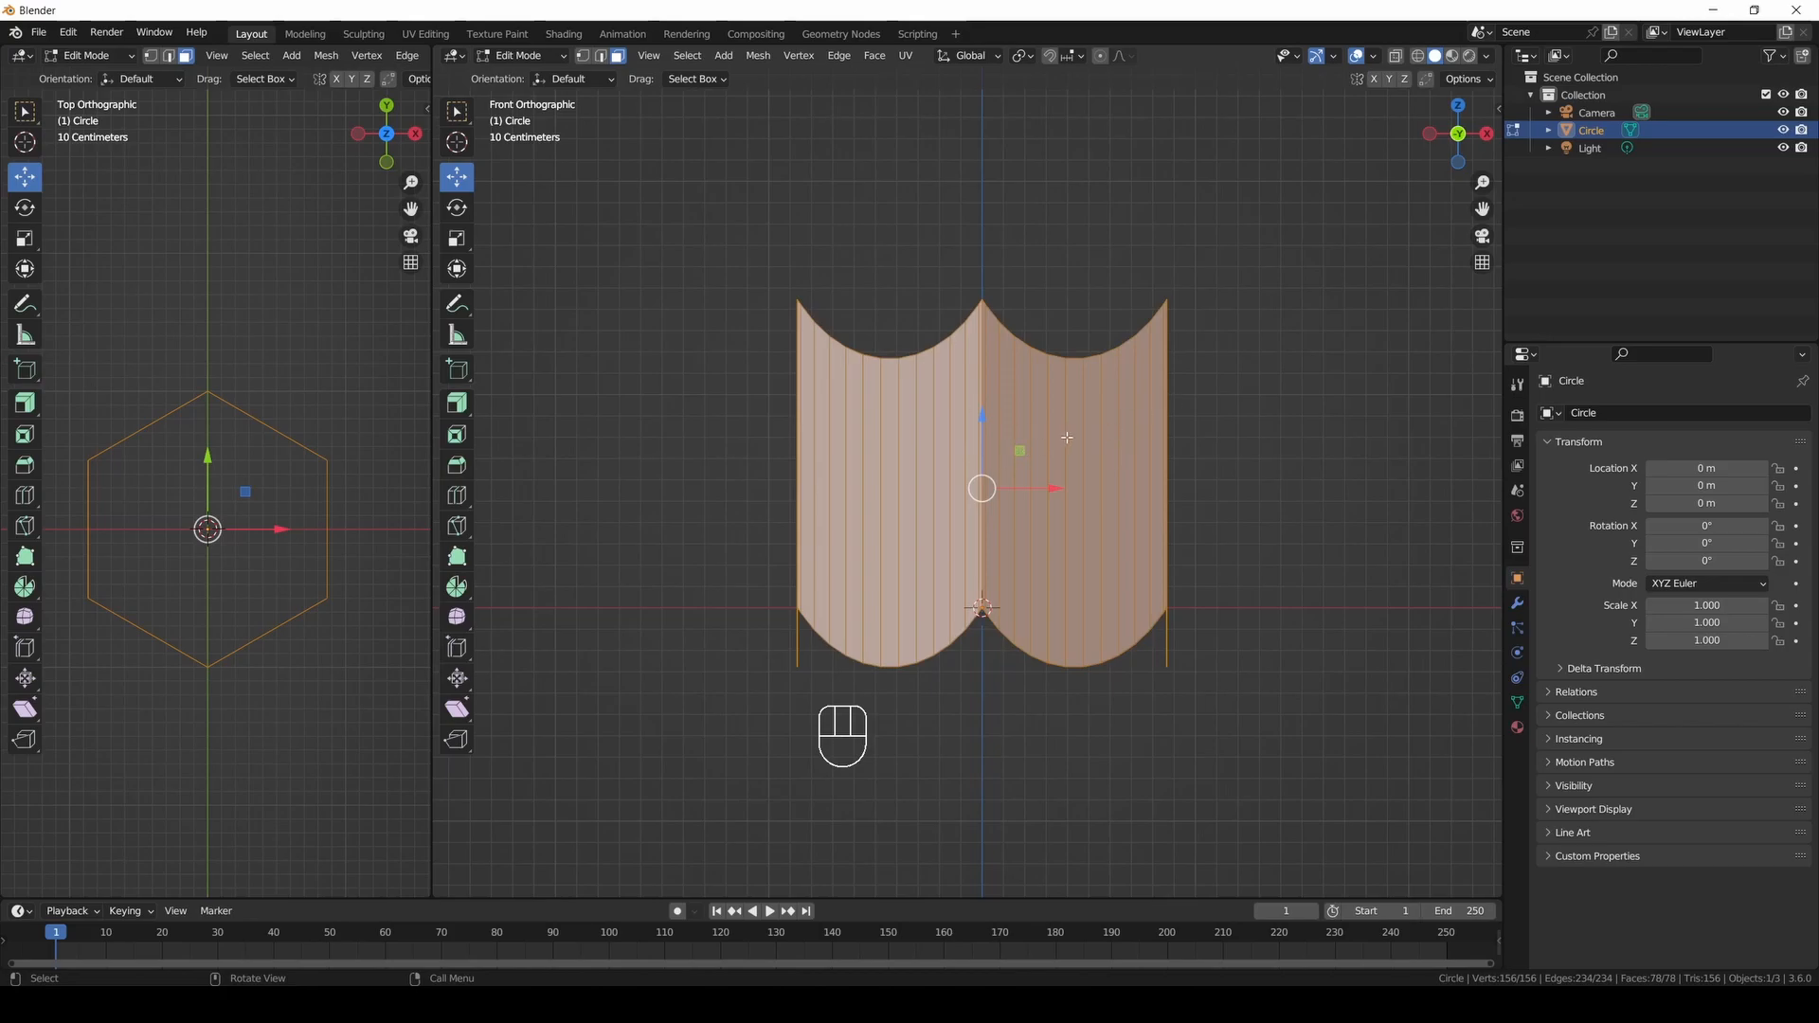
pyautogui.click(1374, 55)
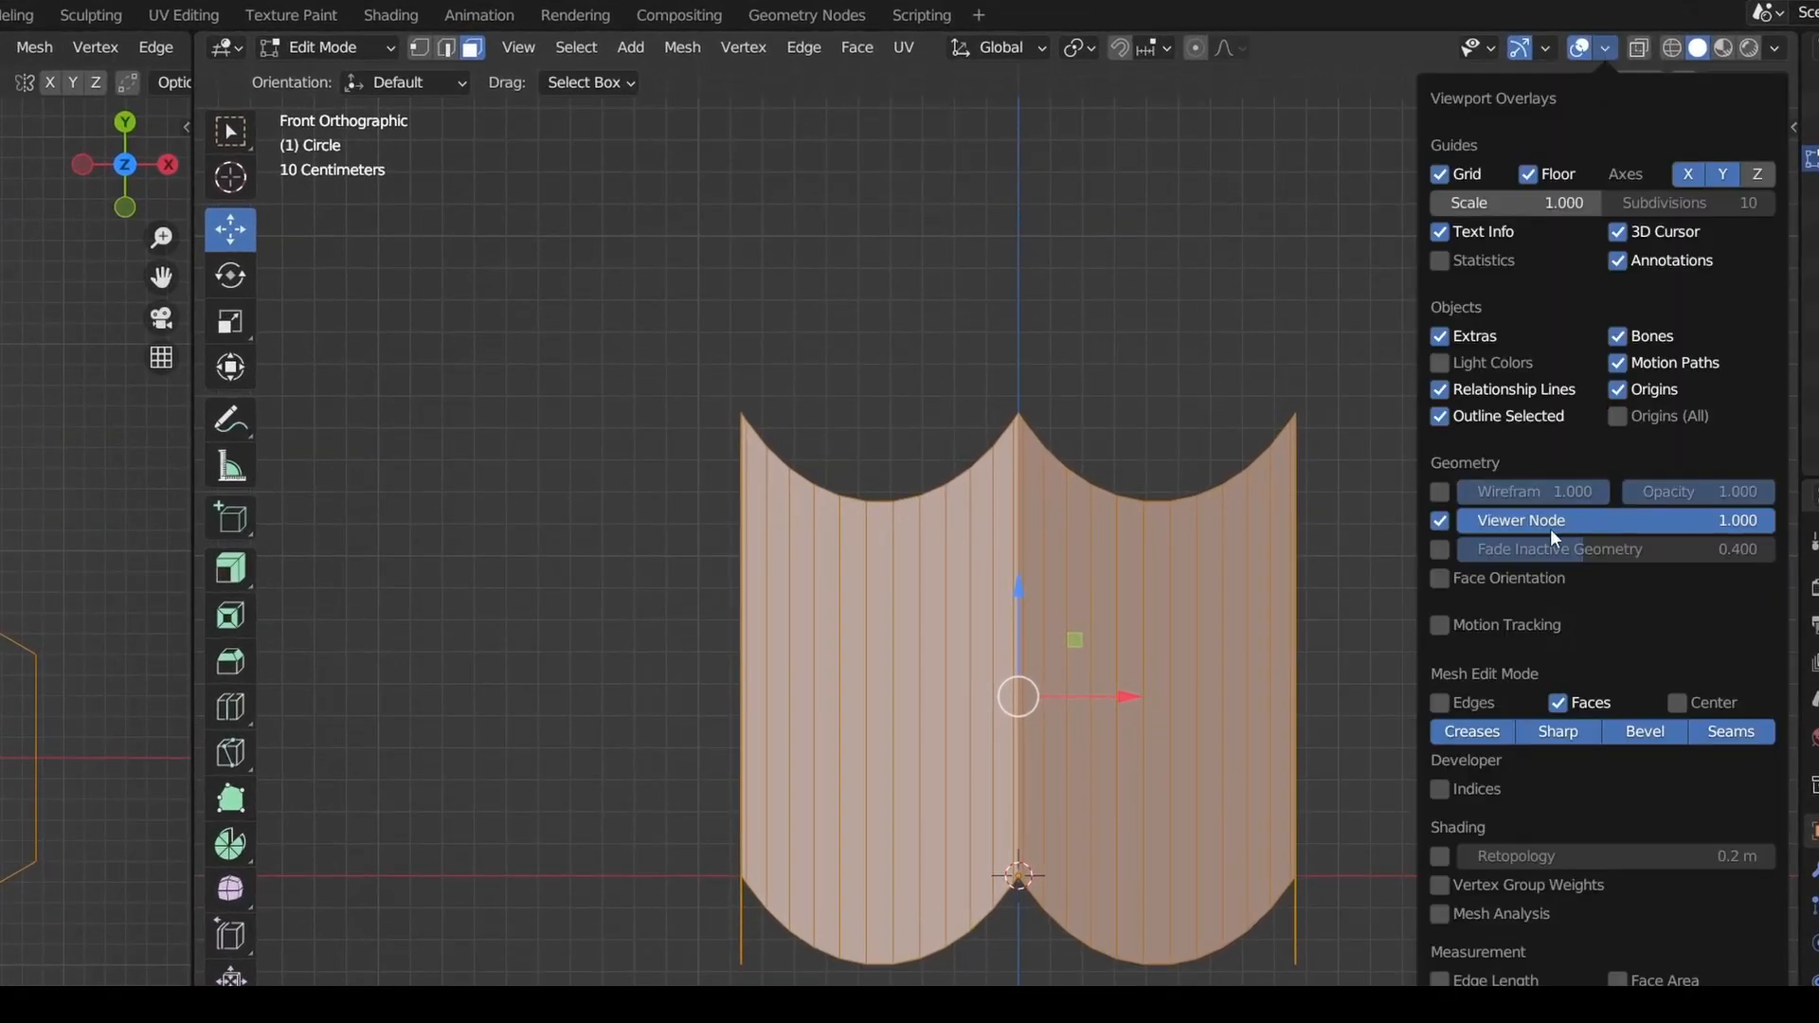
pyautogui.click(1439, 577)
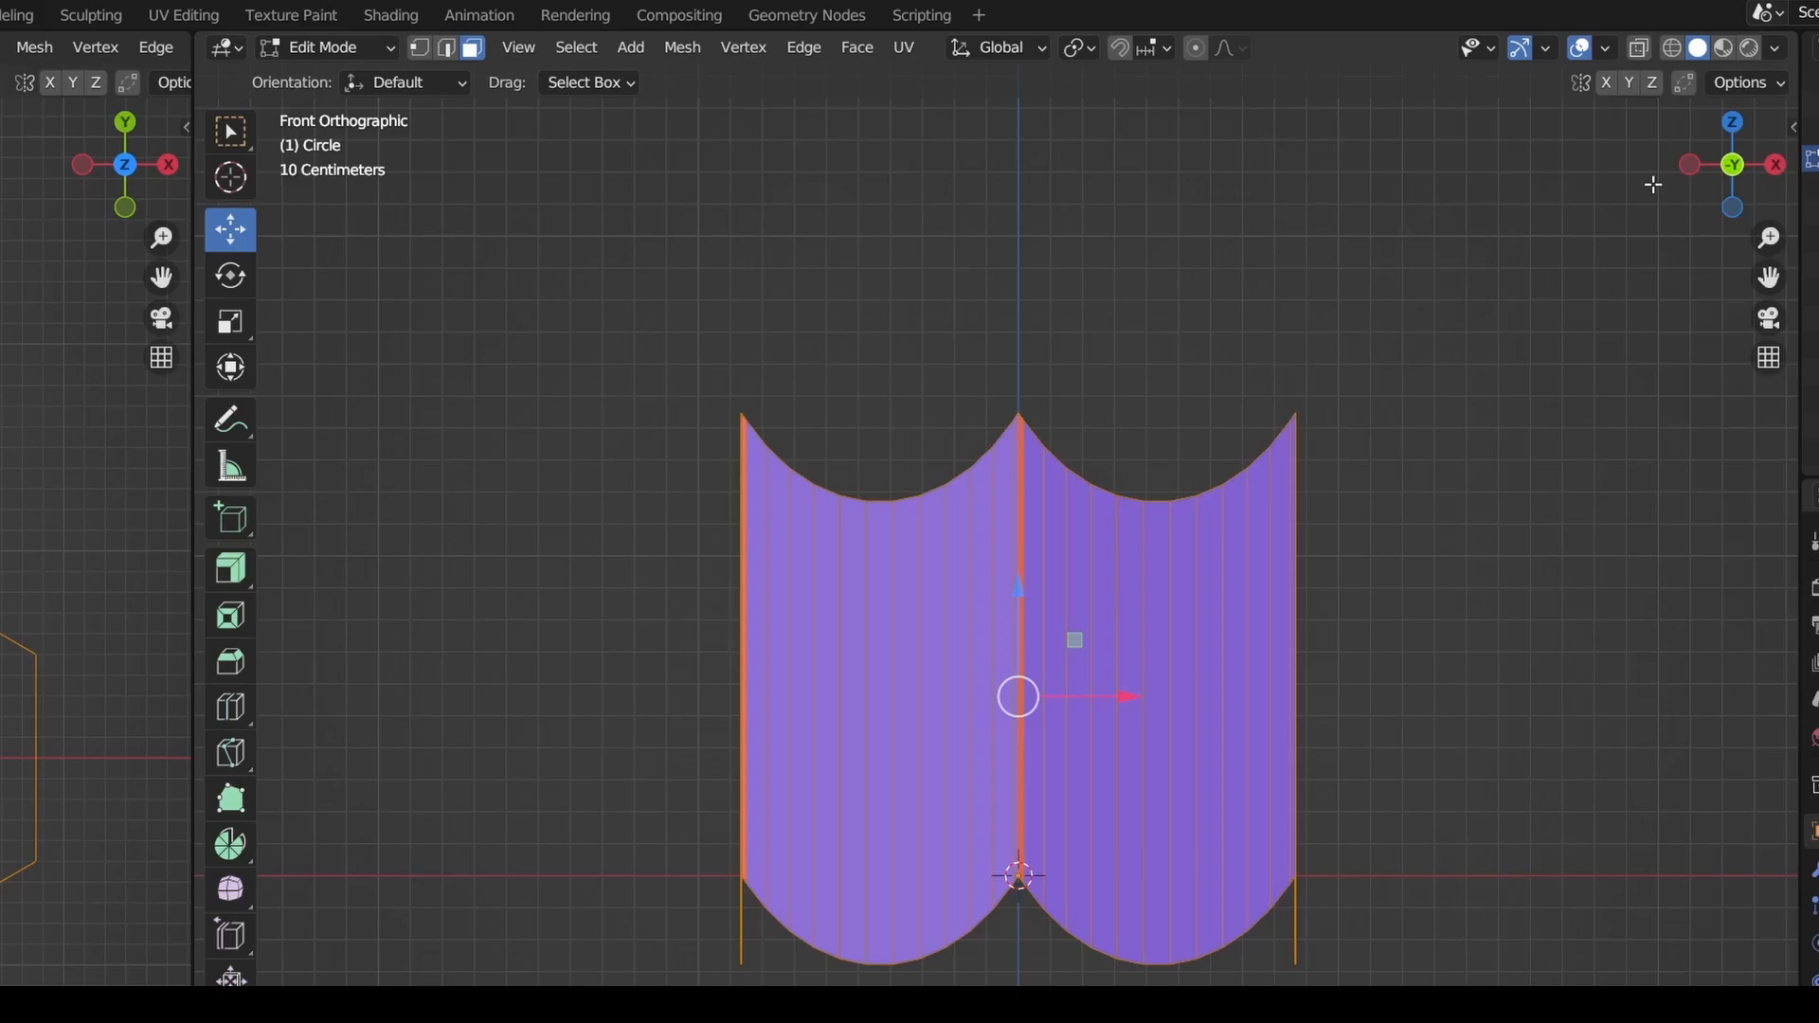
# Try to thicken the walls with Extrude Along Normals by about 0.054 m and undo the extrusion.
pyautogui.moveTo(1737, 167); pyautogui.dragTo(1558, 228)
pyautogui.scroll(4, 1598, 352)
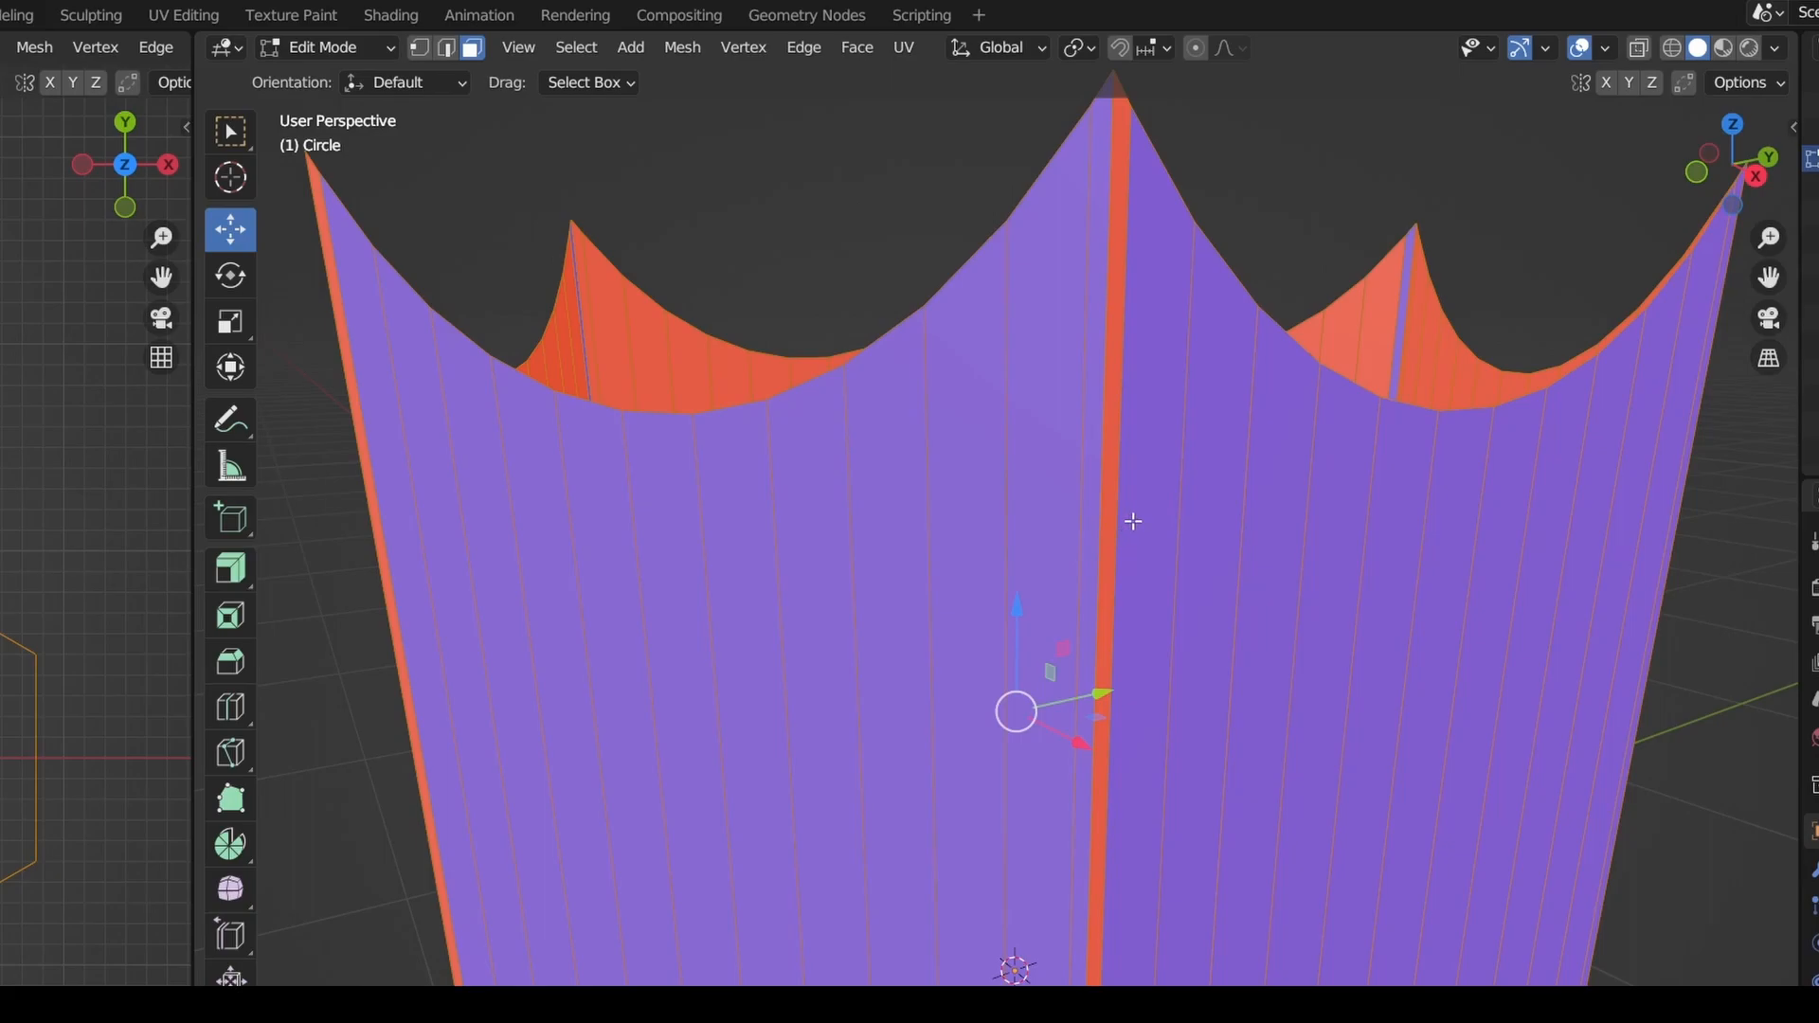
pyautogui.moveTo(1699, 175); pyautogui.dragTo(1703, 274)
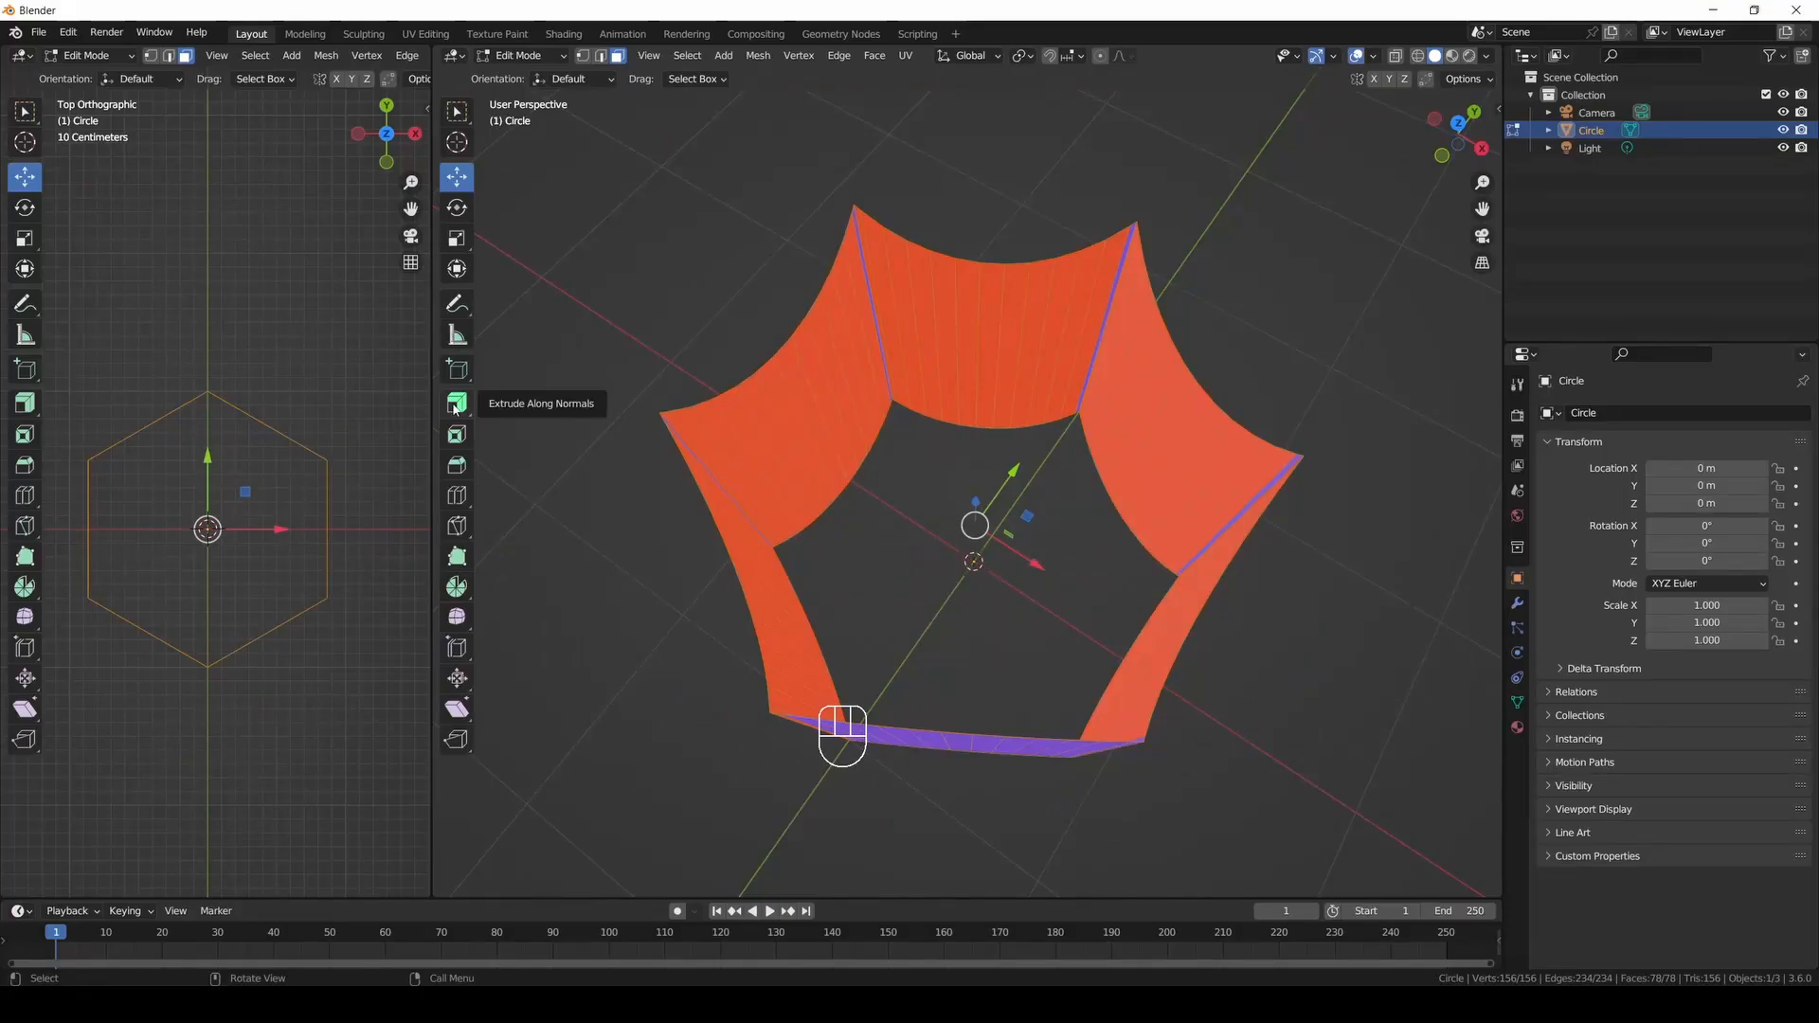
pyautogui.click(455, 409)
pyautogui.click(454, 409)
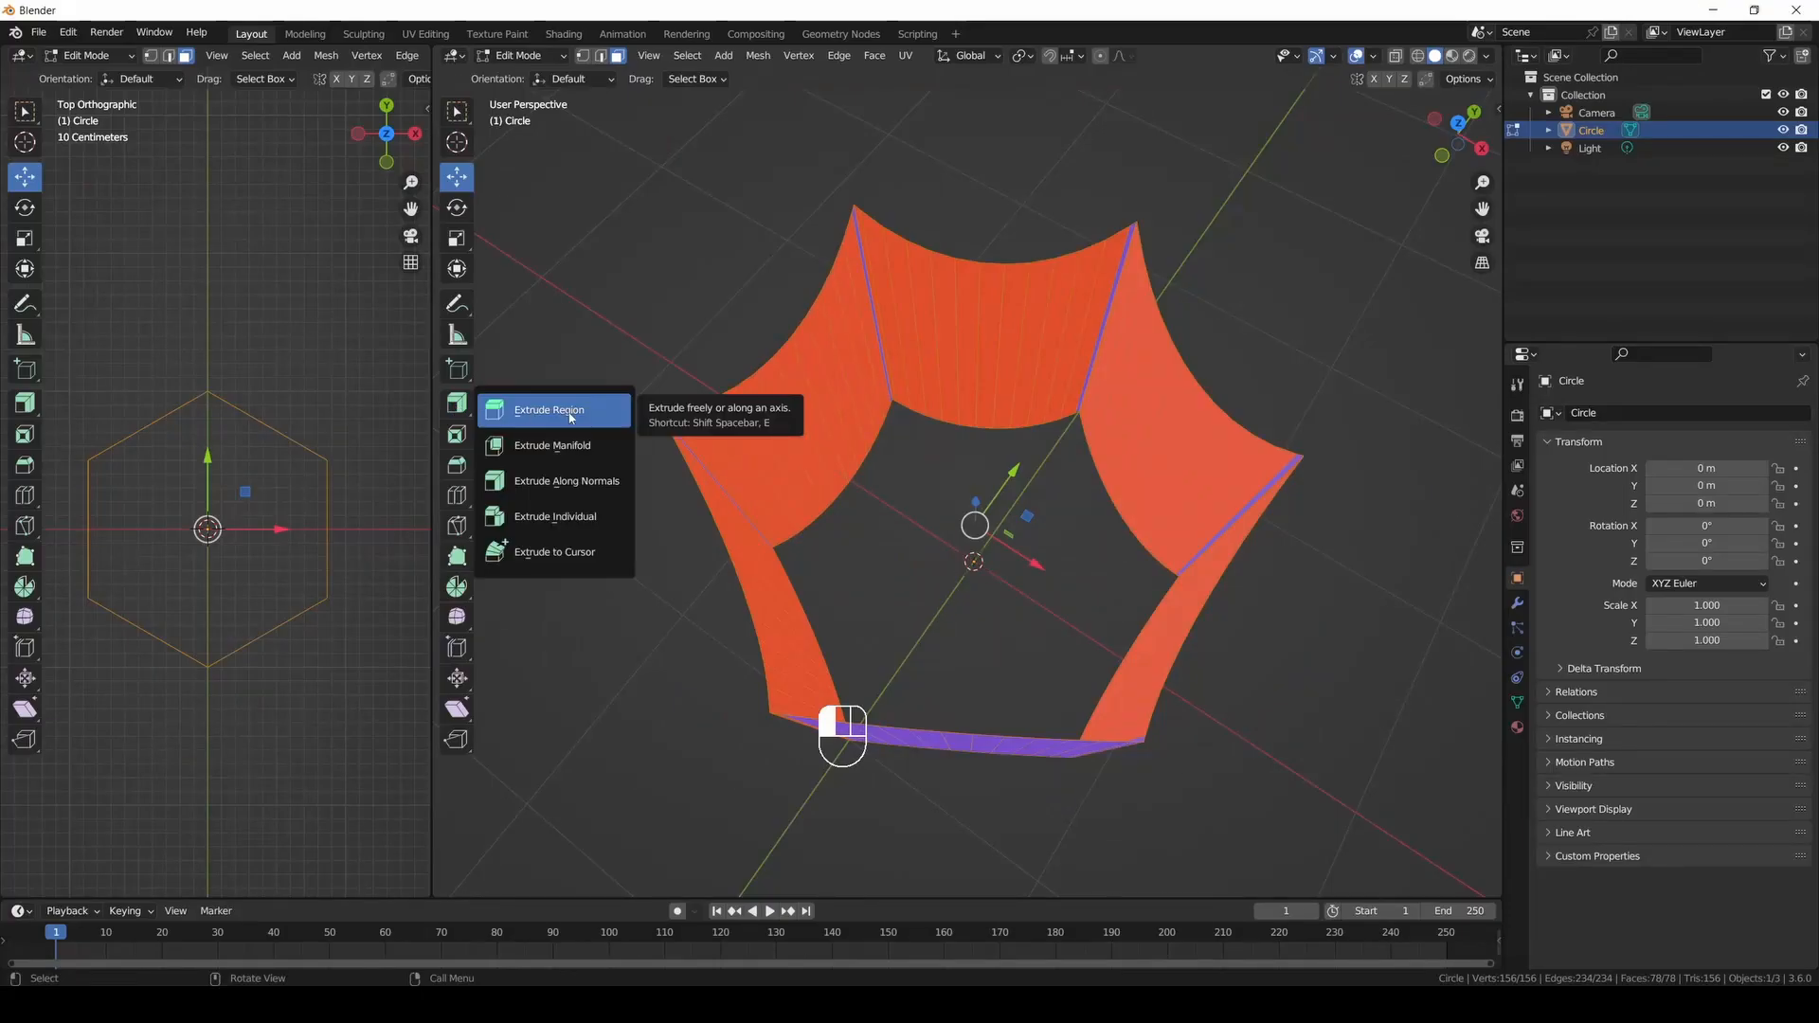
pyautogui.click(571, 481)
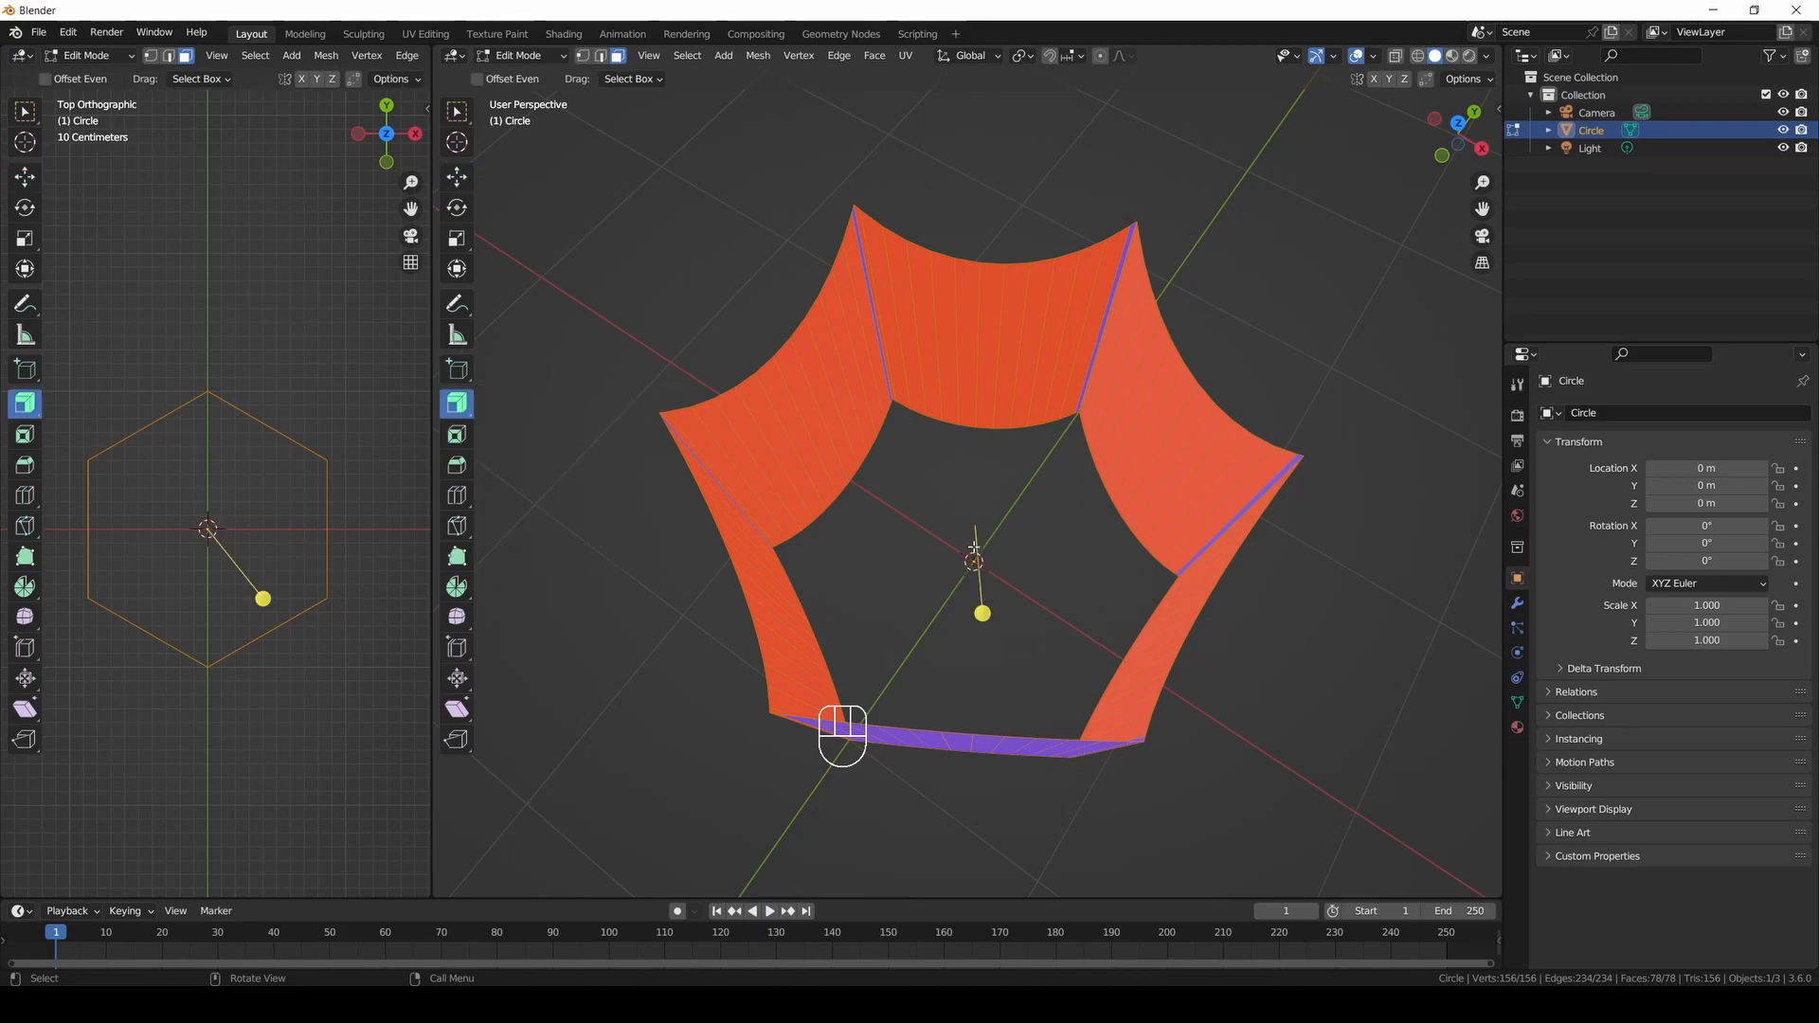
pyautogui.moveTo(981, 614); pyautogui.dragTo(979, 613)
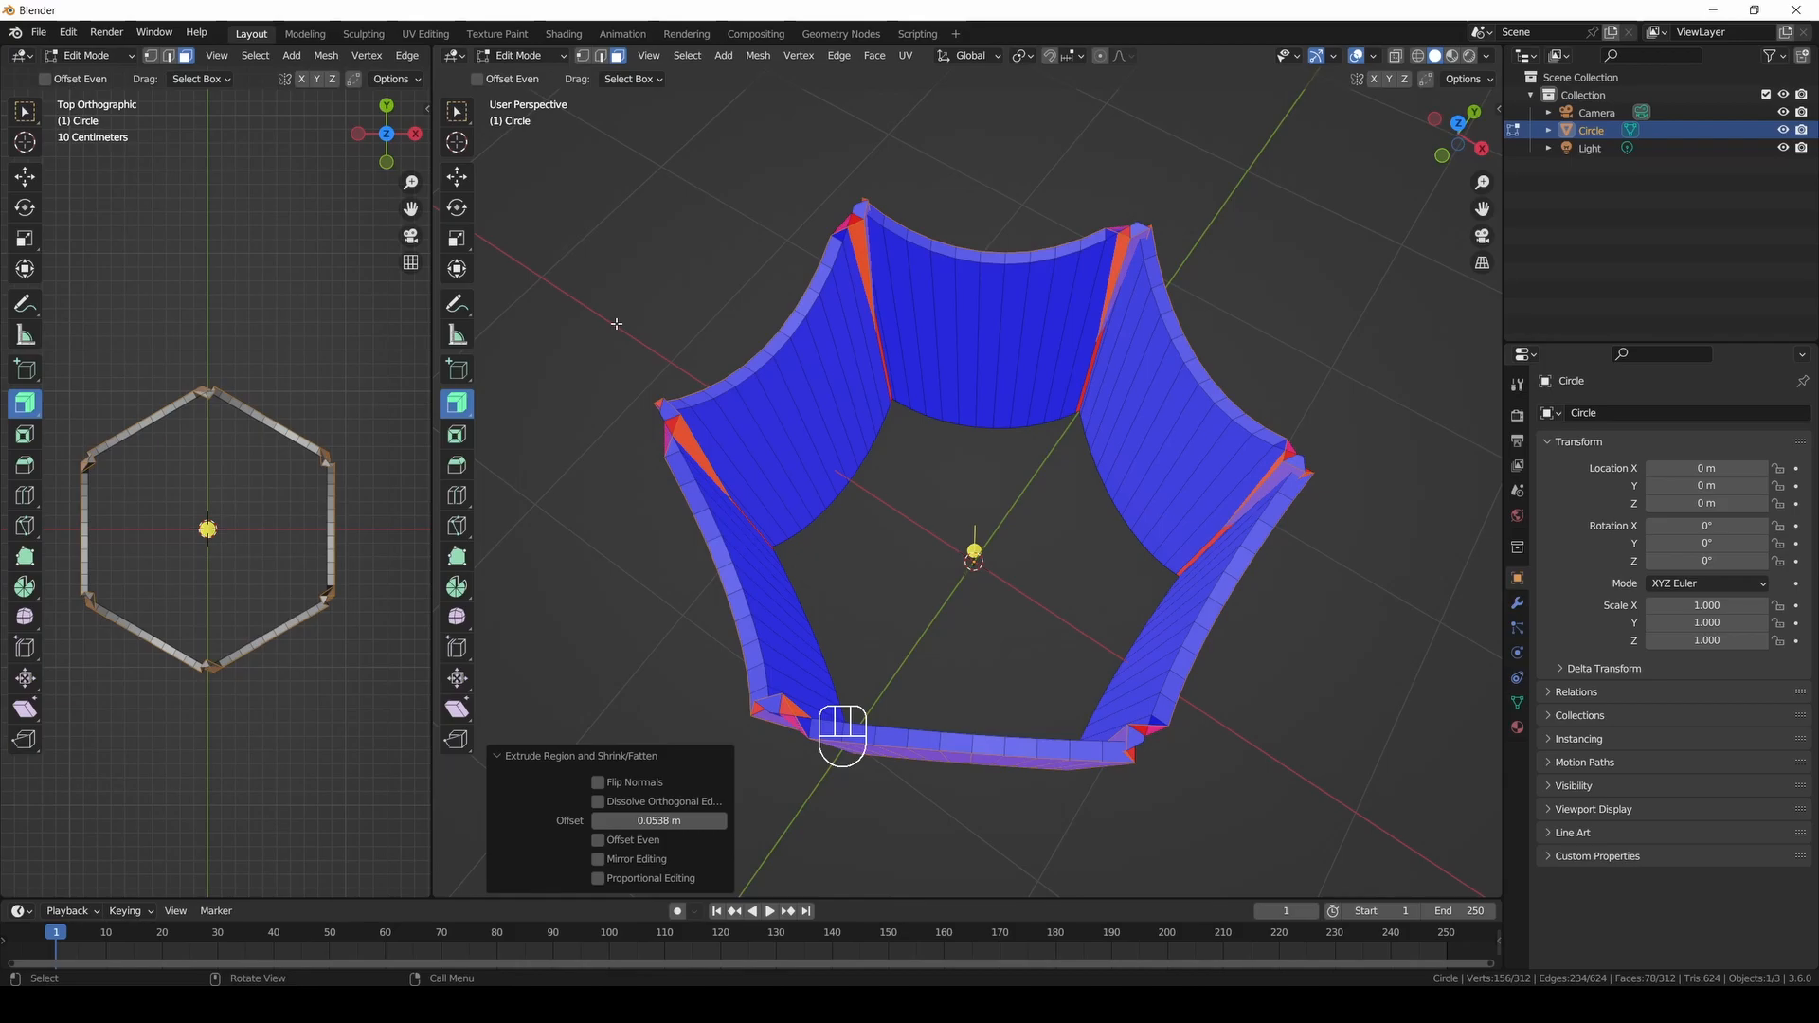
pyautogui.hotkey('ctrl', 'z')
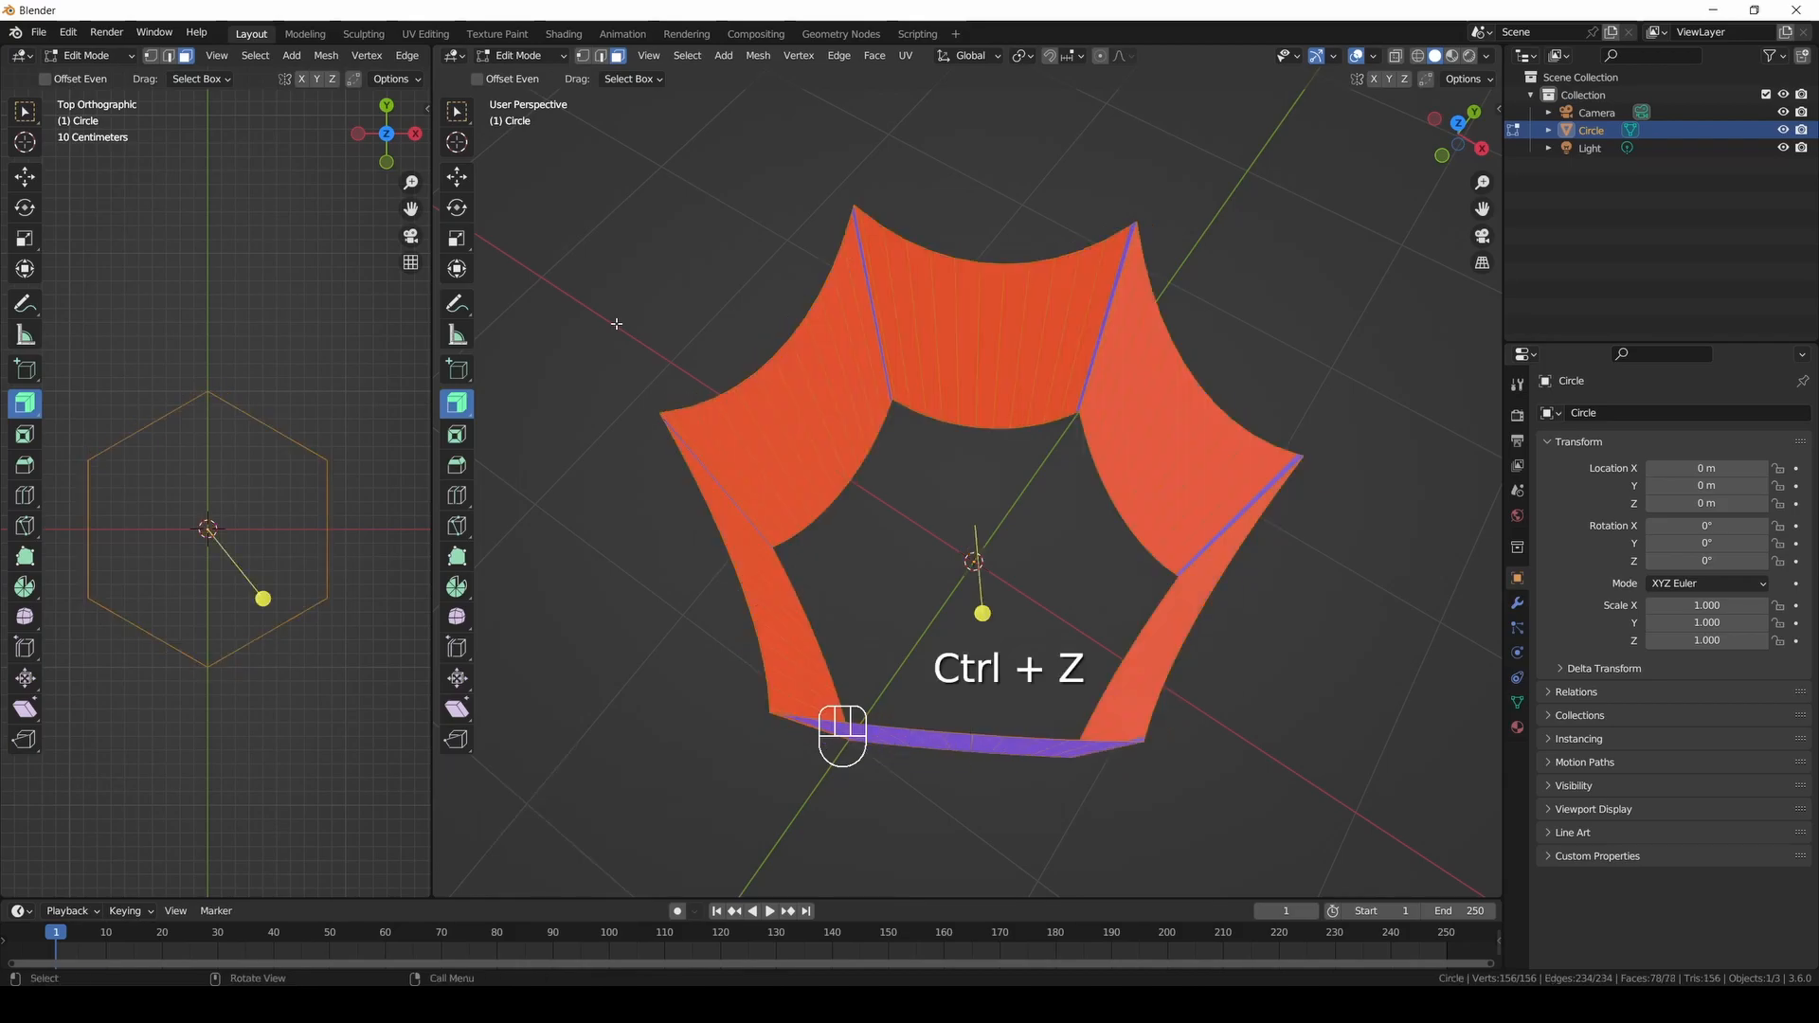
# Recalculate the normals of all selected wall faces to point outside.
pyautogui.moveTo(719, 324); pyautogui.dragTo(1279, 553, button='middle')
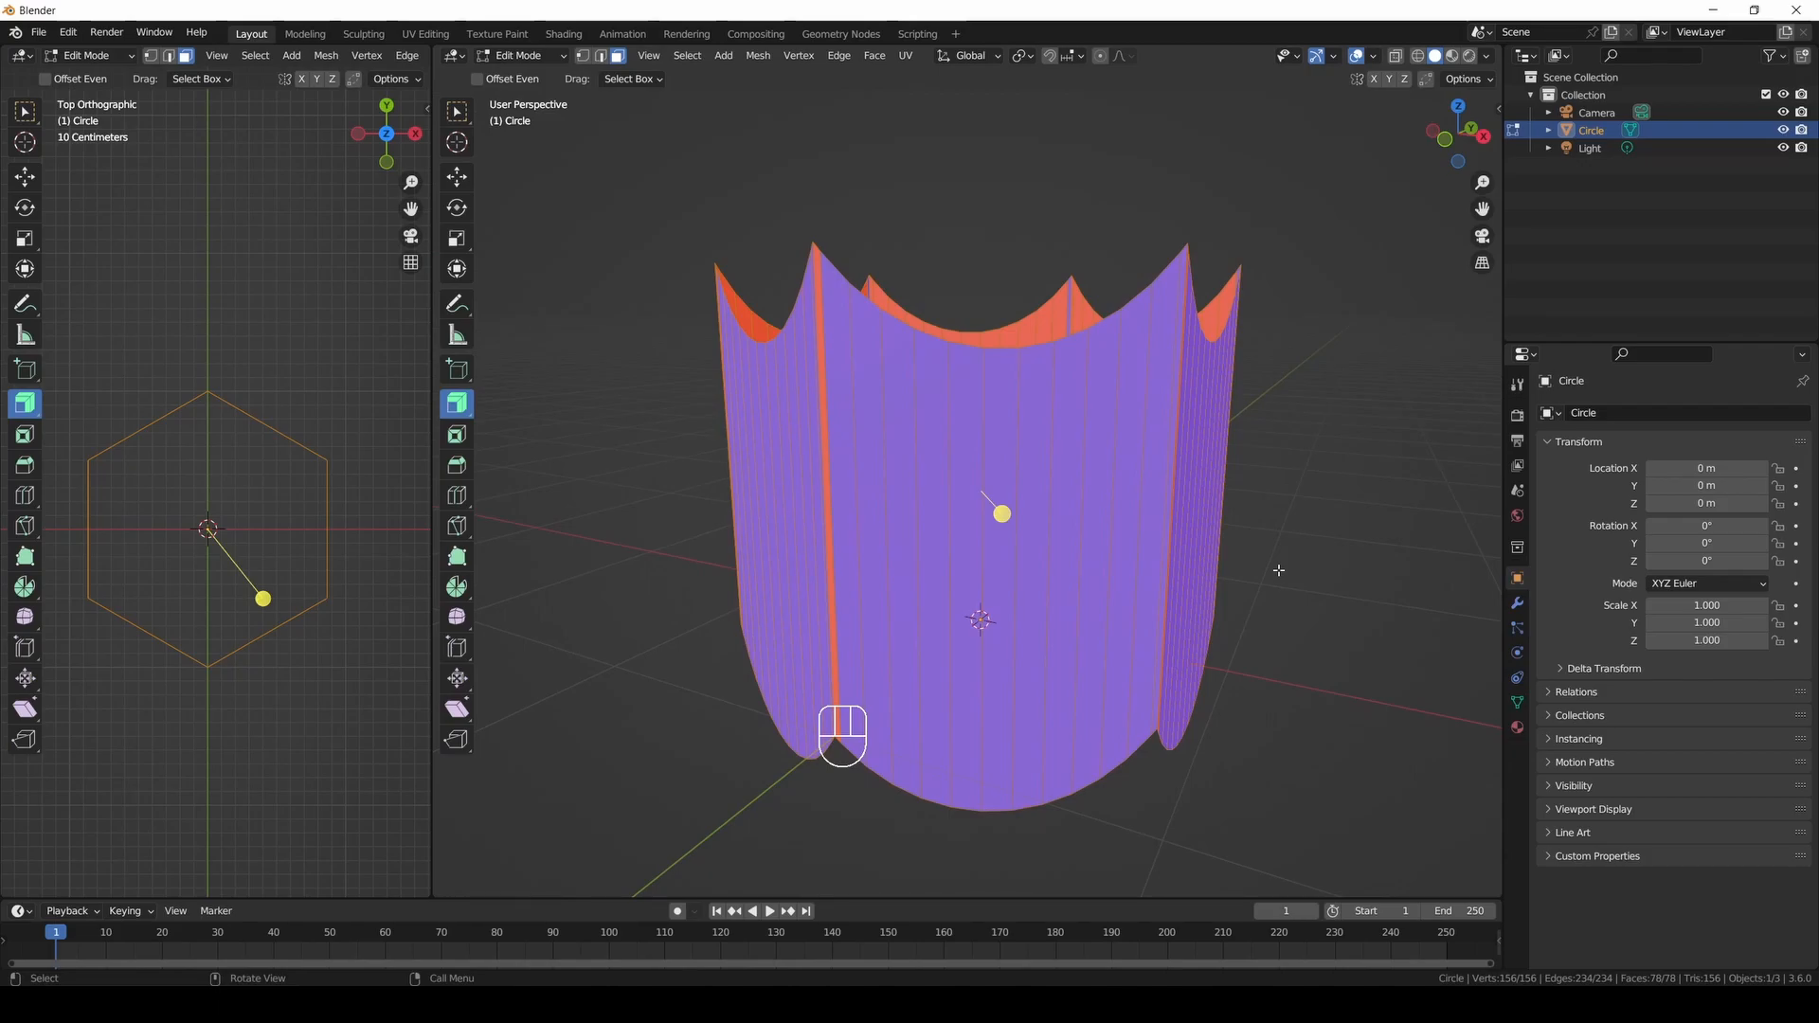
pyautogui.hotkey('shift', 'n')
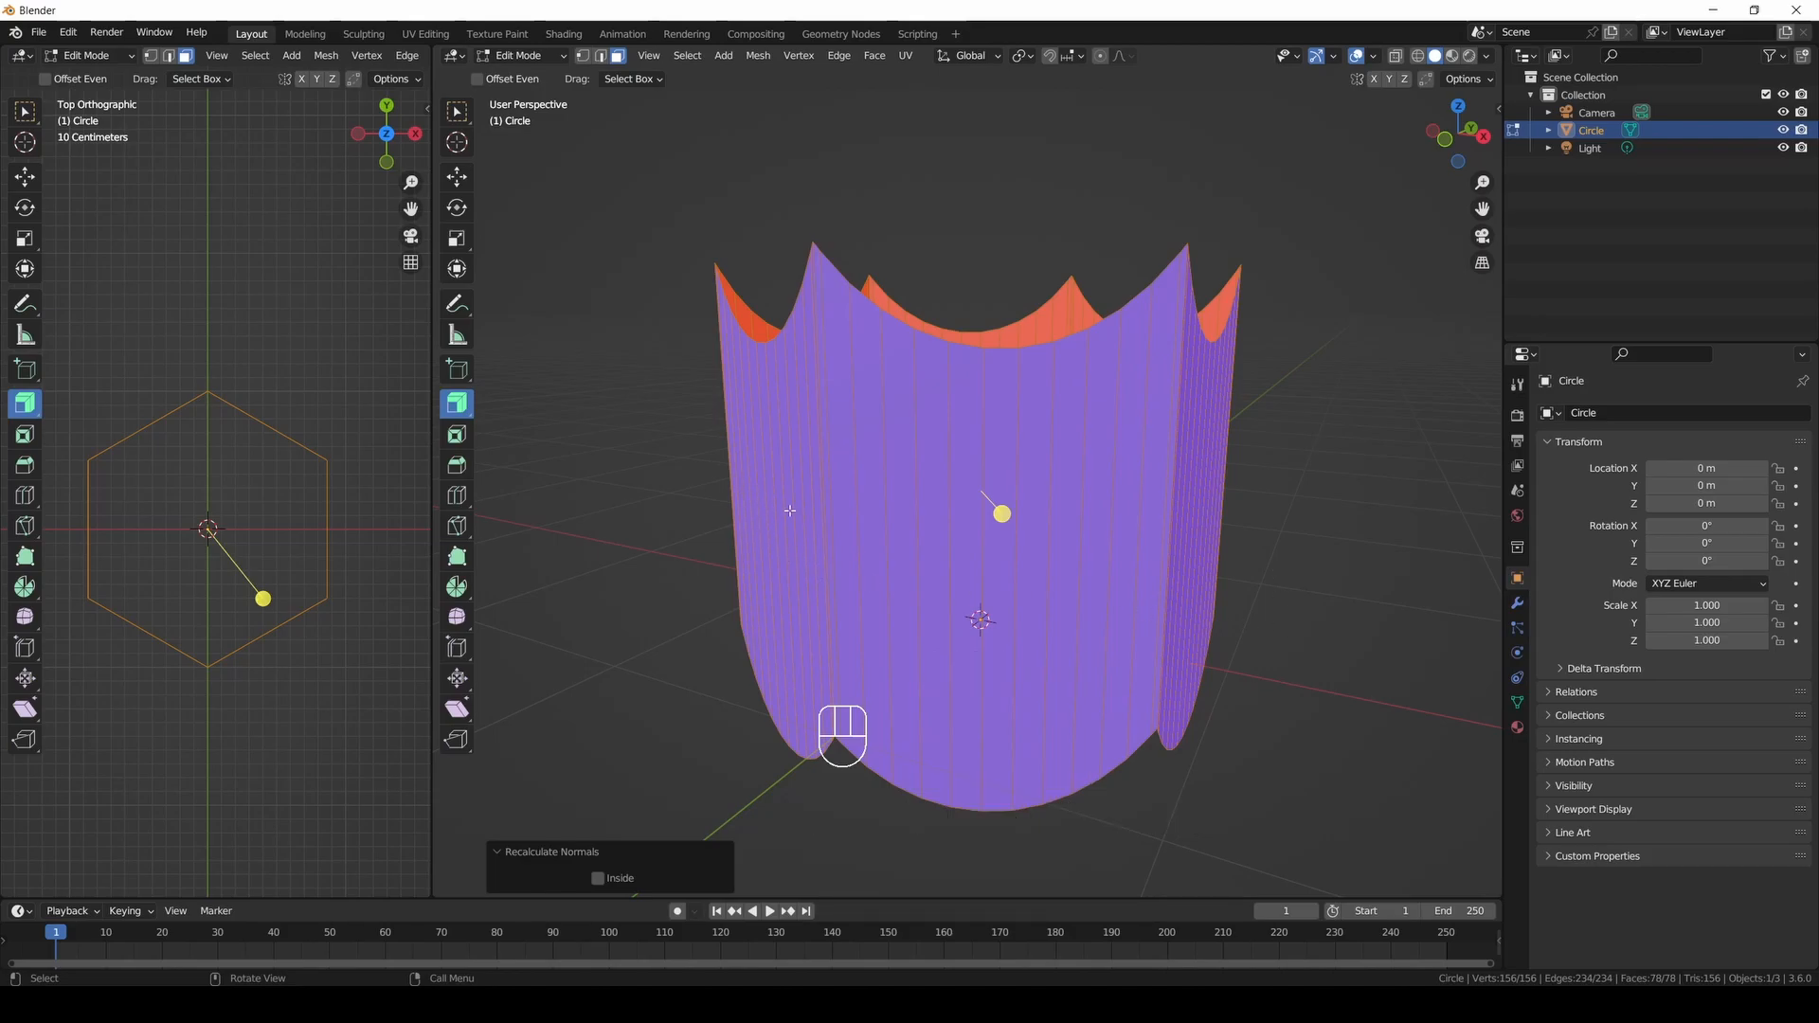
# Try extruding the wall faces along their corrected normals by about 0.079 m and undo it.
pyautogui.moveTo(1458, 169); pyautogui.dragTo(971, 468)
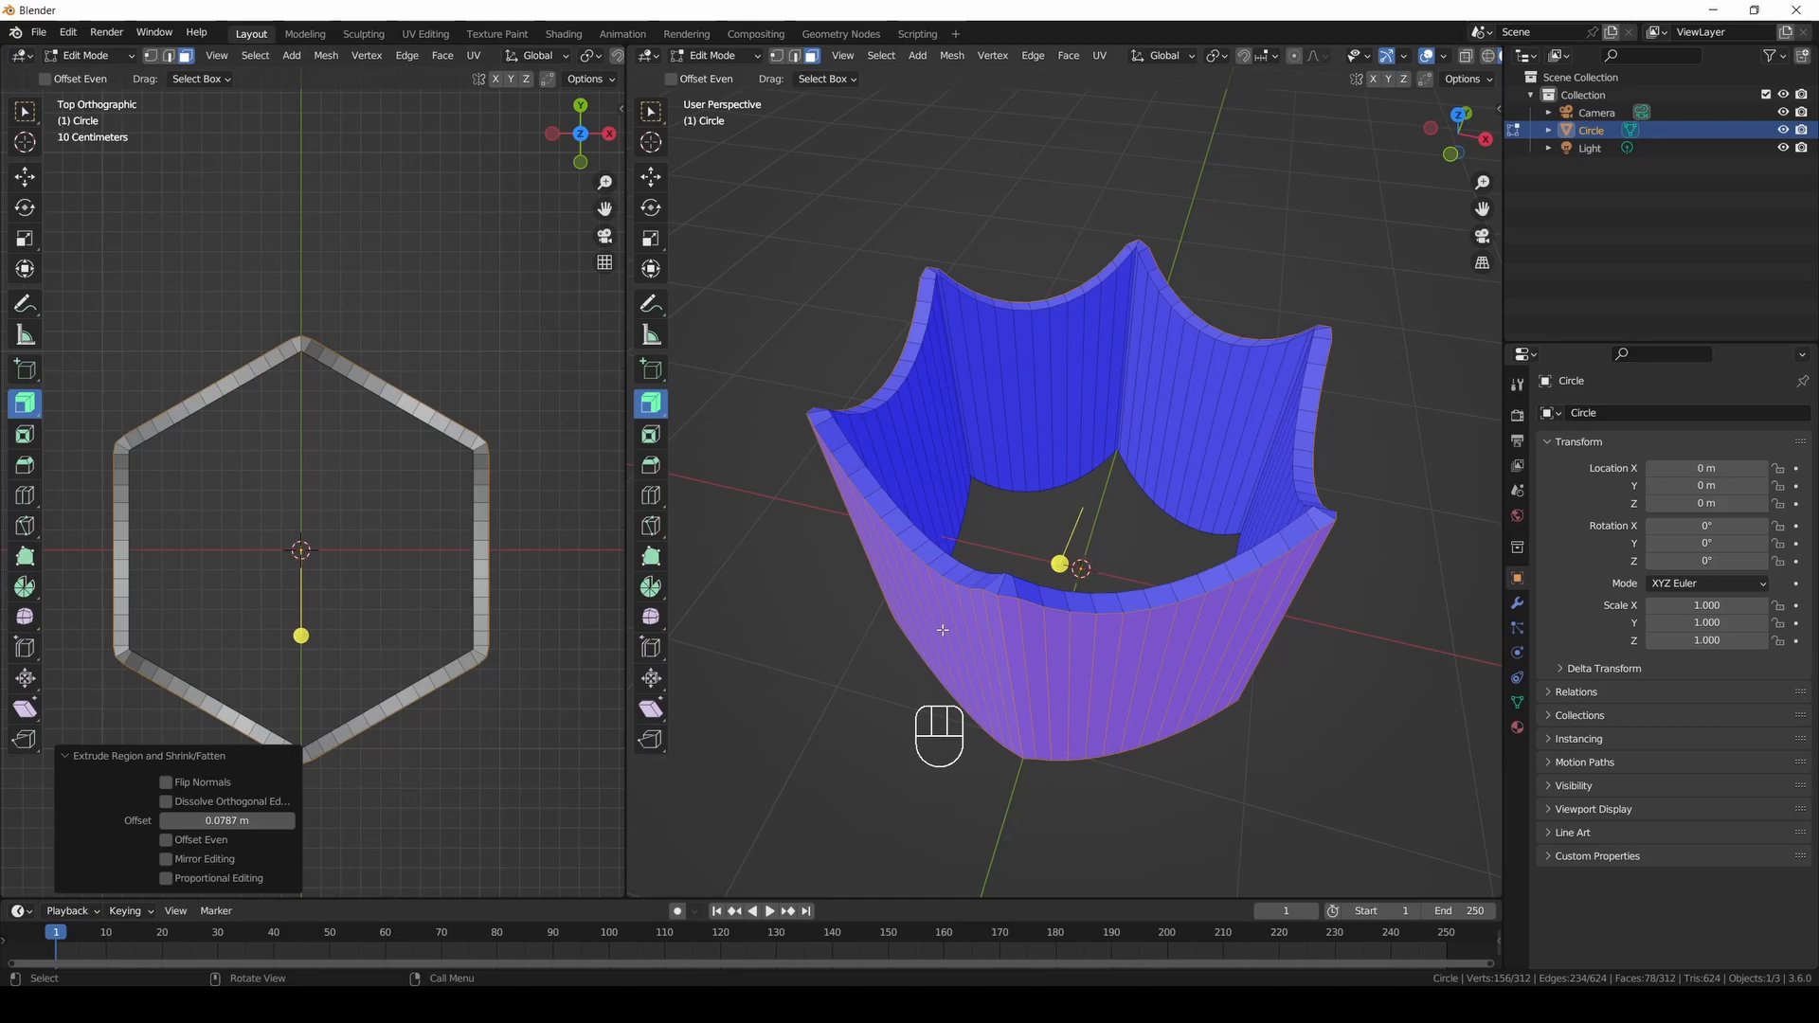
pyautogui.hotkey('ctrl', 'z')
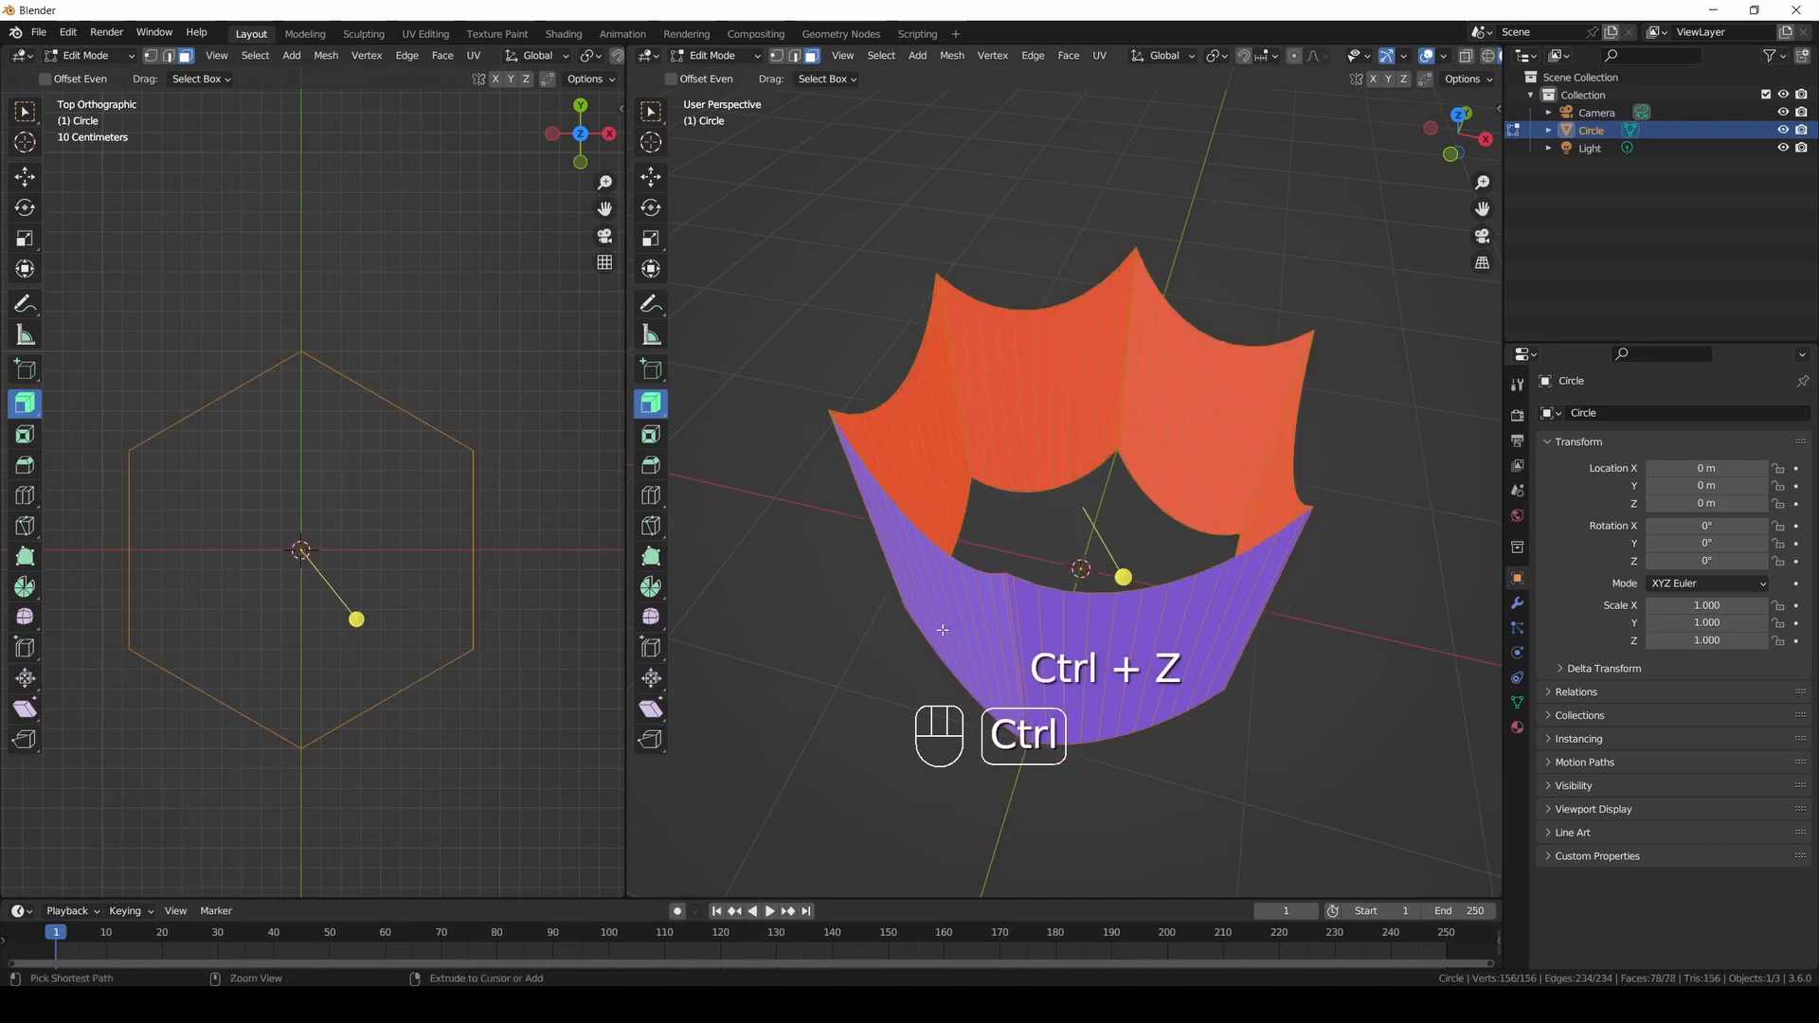
# Turn off the Face Orientation overlay, switch to vertex selection, and set both viewports to the front view with X-ray on for the modelling view.
pyautogui.click(1444, 56)
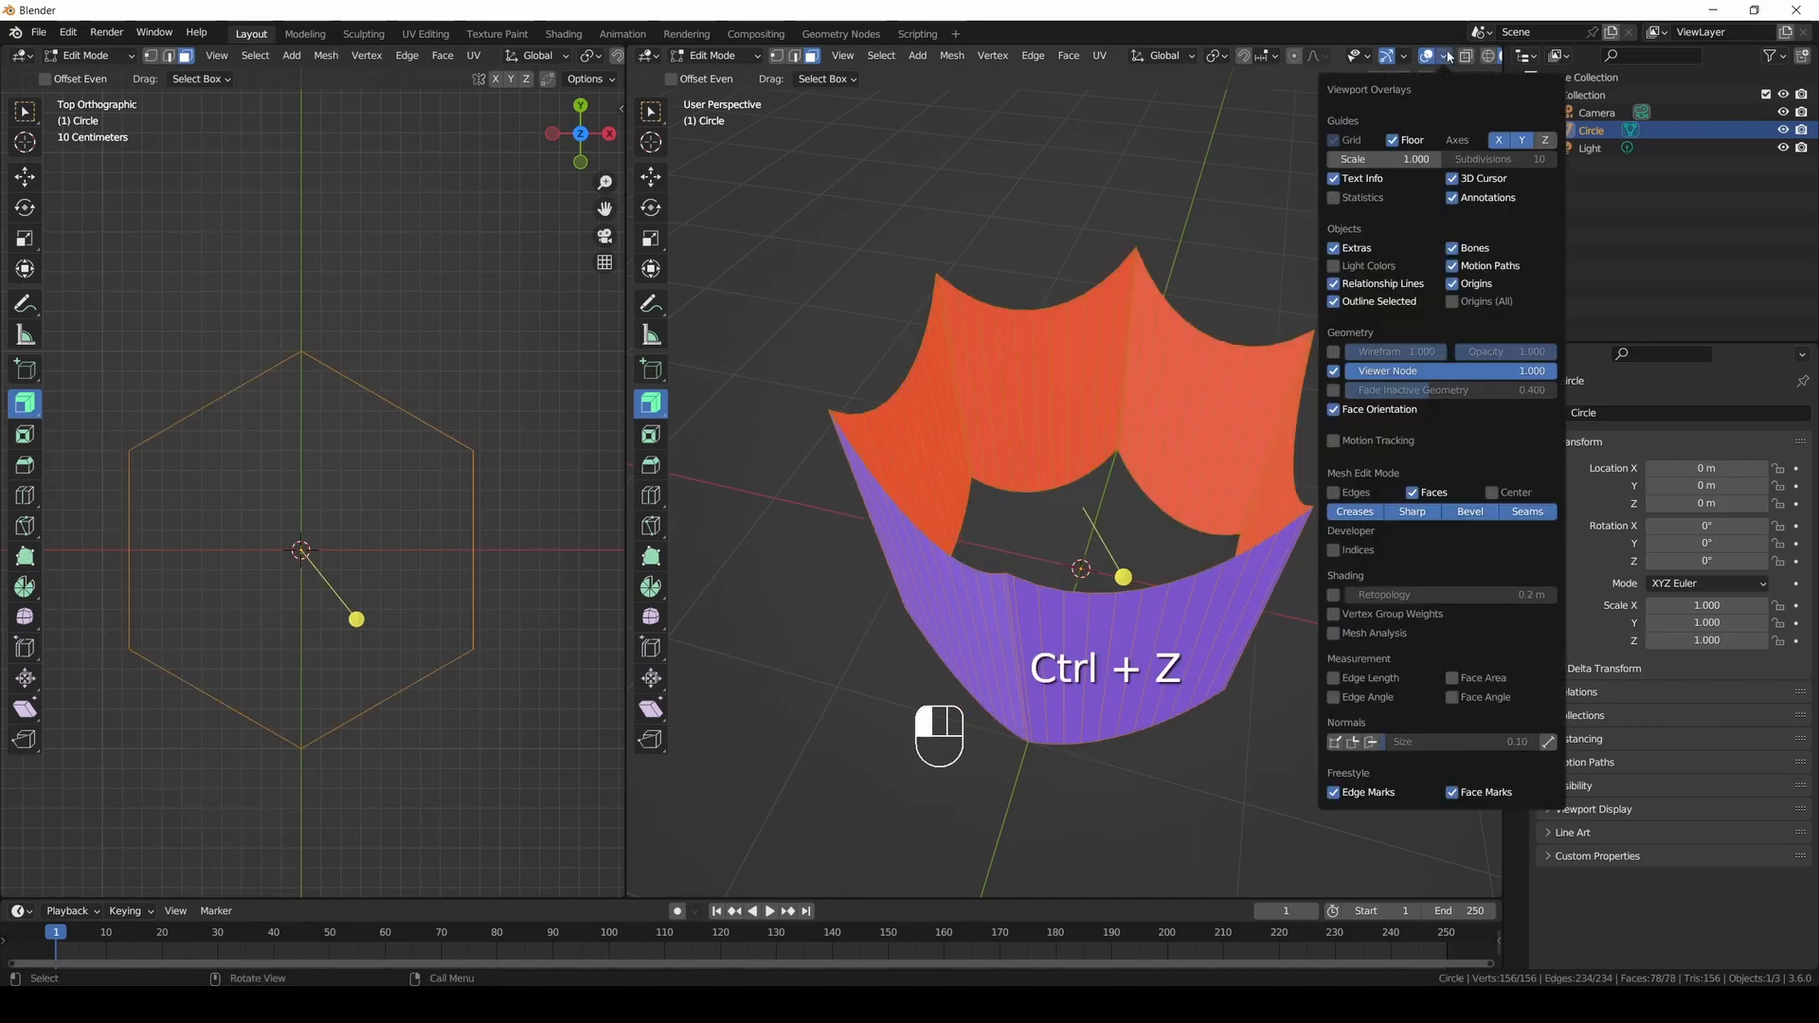
pyautogui.click(1333, 410)
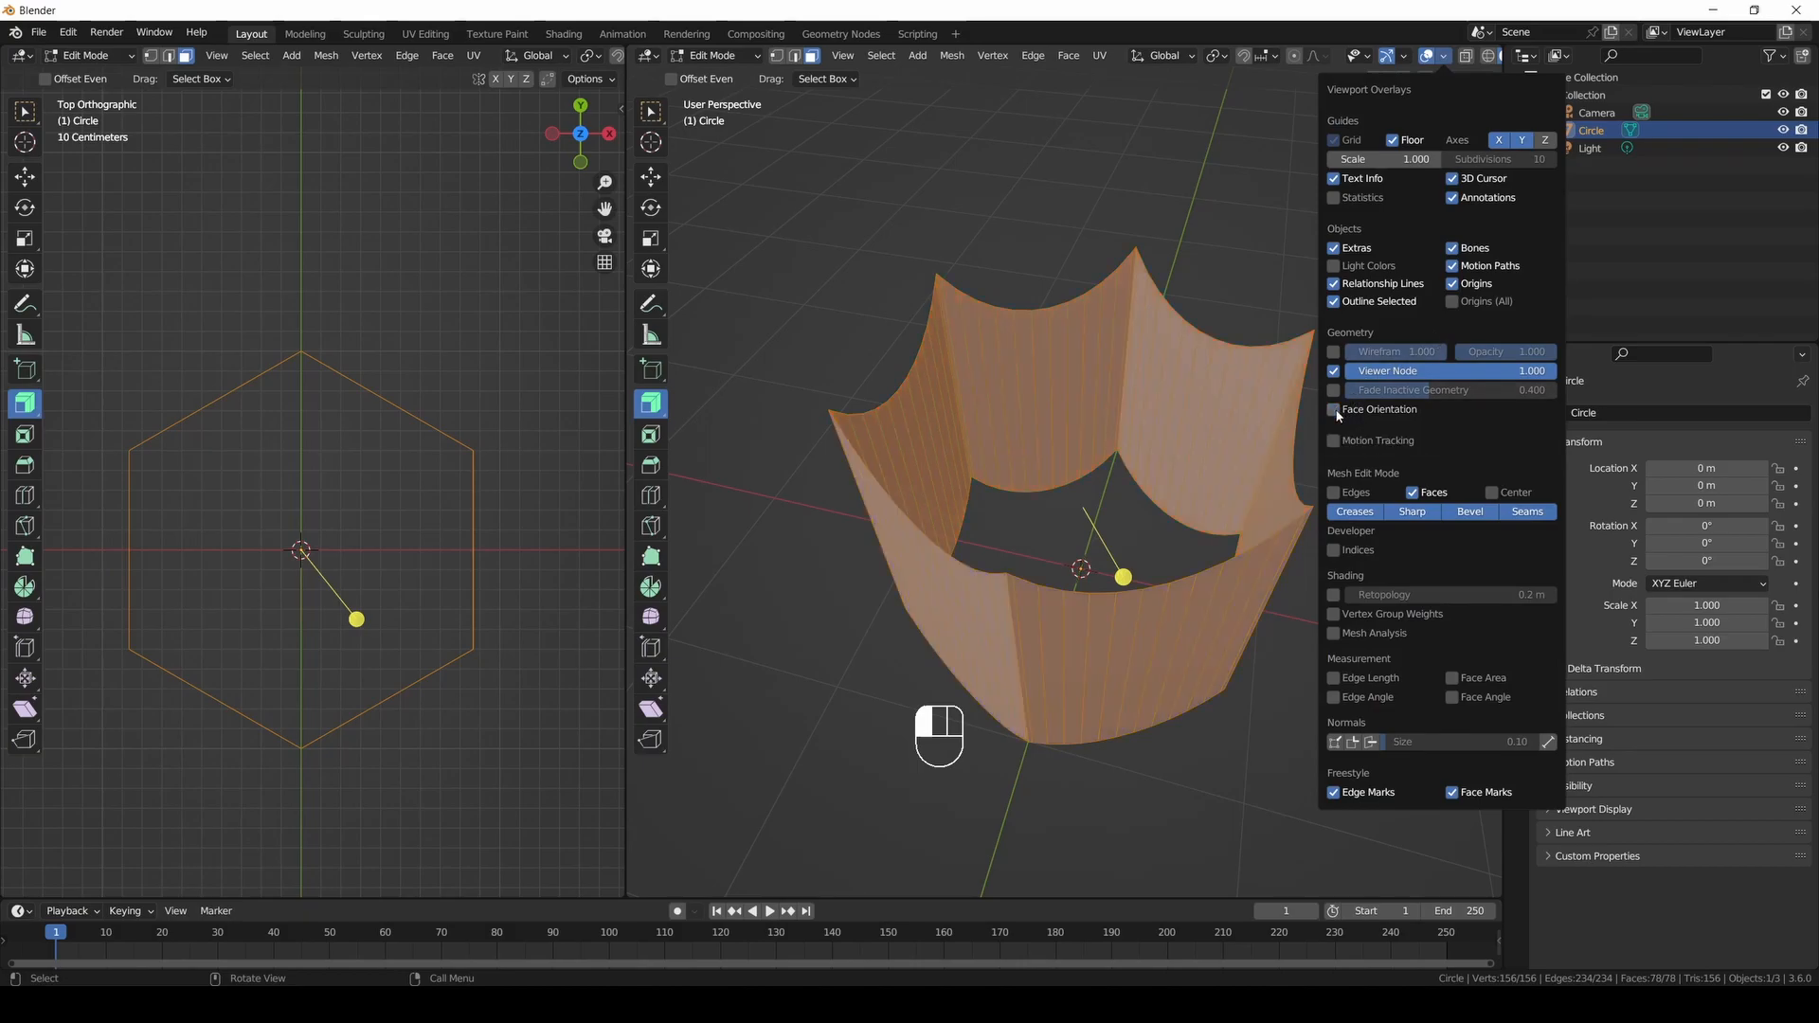
pyautogui.click(1464, 143)
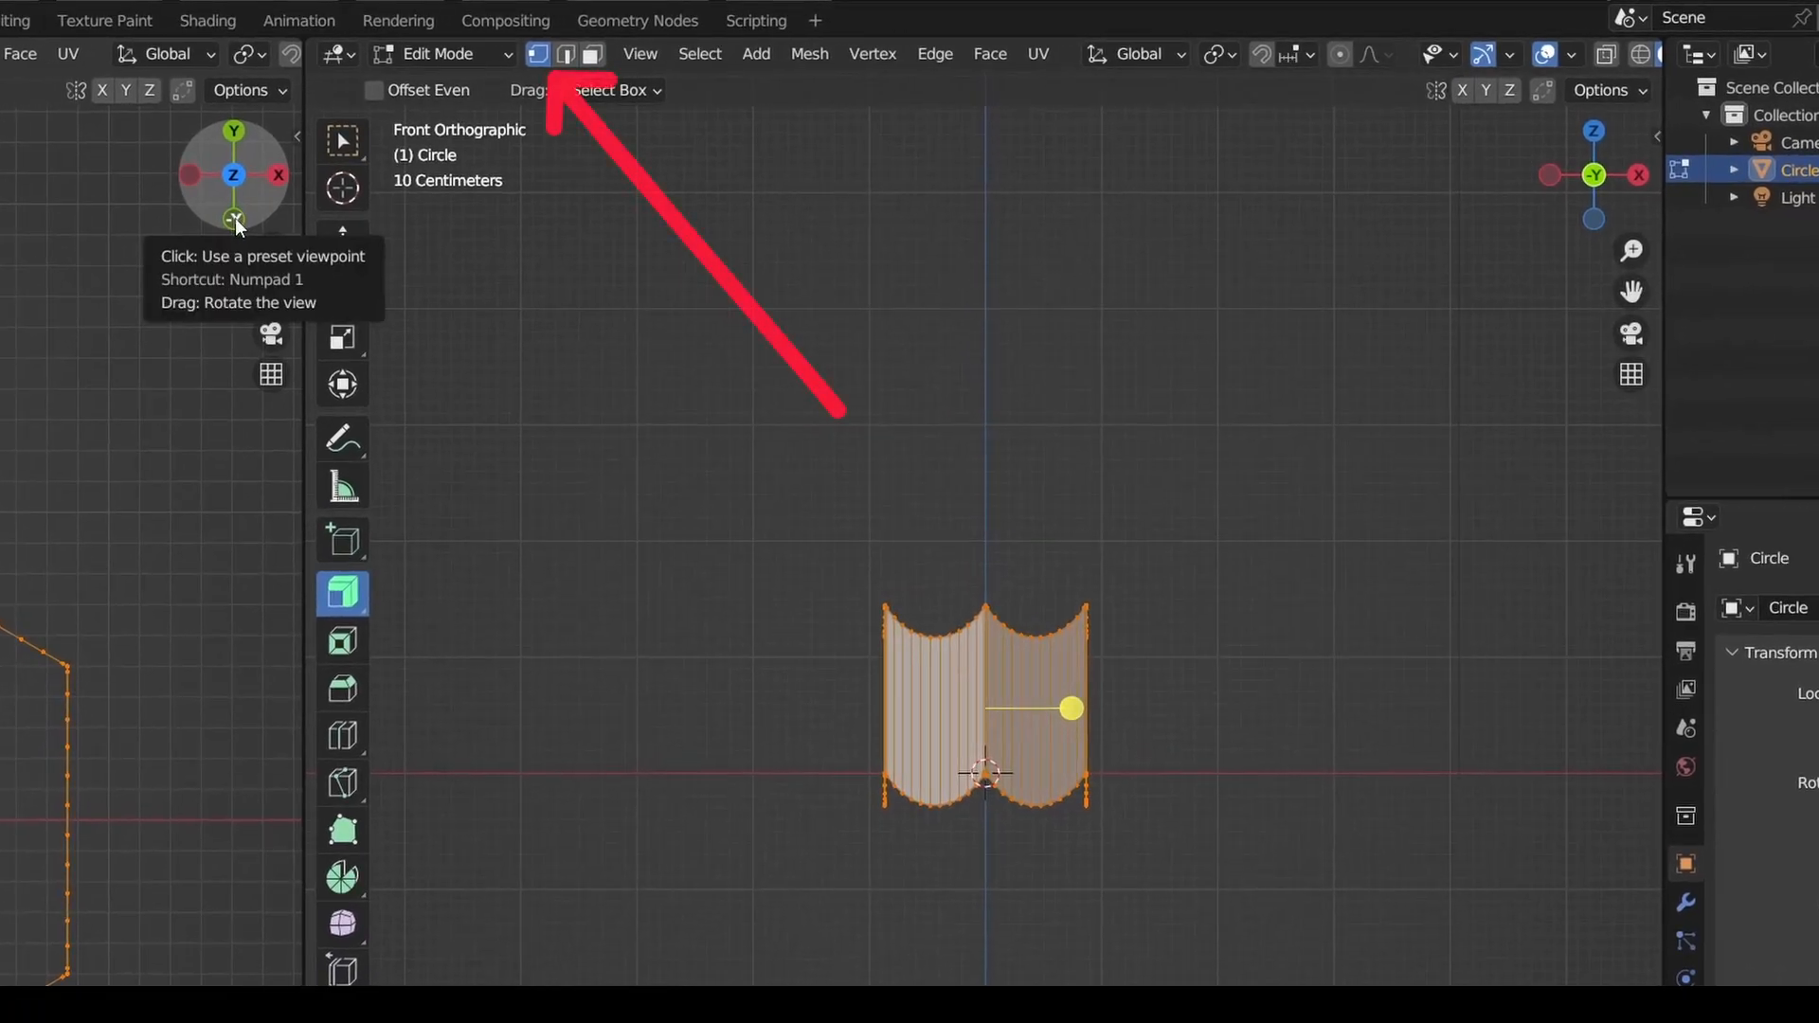
pyautogui.click(235, 218)
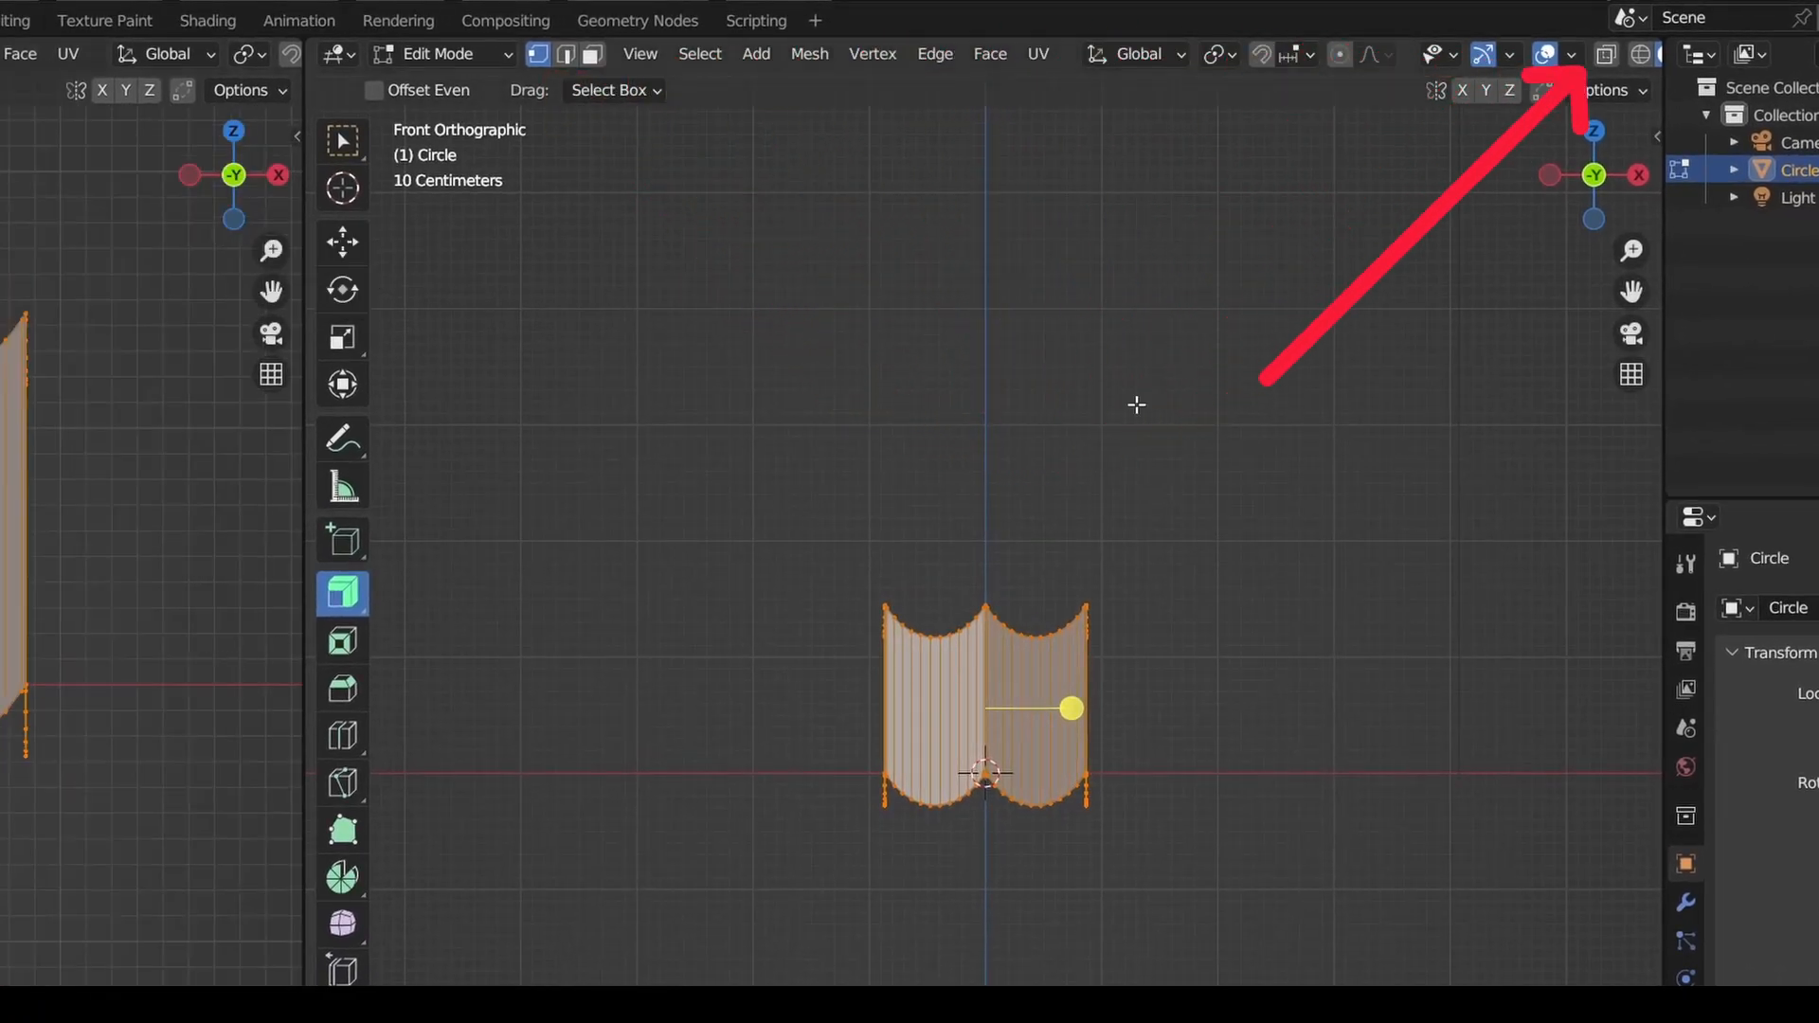
pyautogui.click(1605, 54)
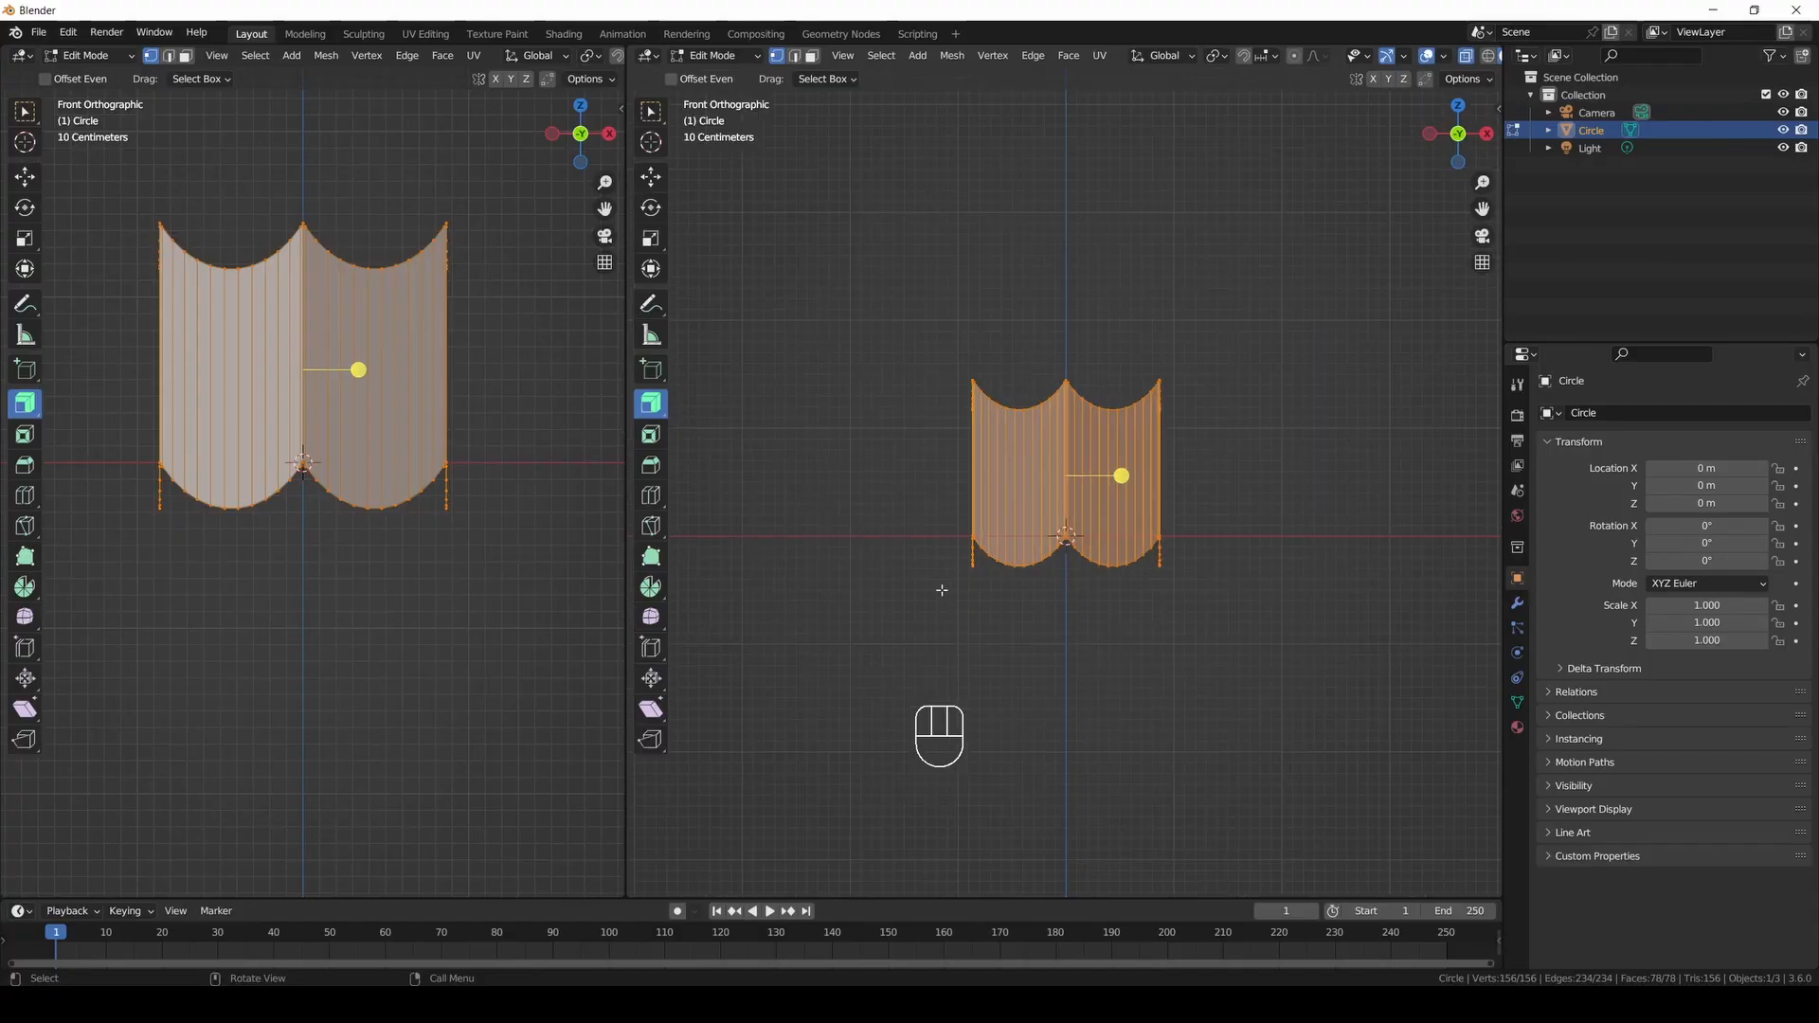
# Select all vertices of the shell's lower scalloped edge and extrude them about 1.26 m downward along Z.
pyautogui.moveTo(855, 645); pyautogui.dragTo(1281, 479)
pyautogui.moveTo(581, 134); pyautogui.dragTo(271, 446)
pyautogui.press('KP_1')
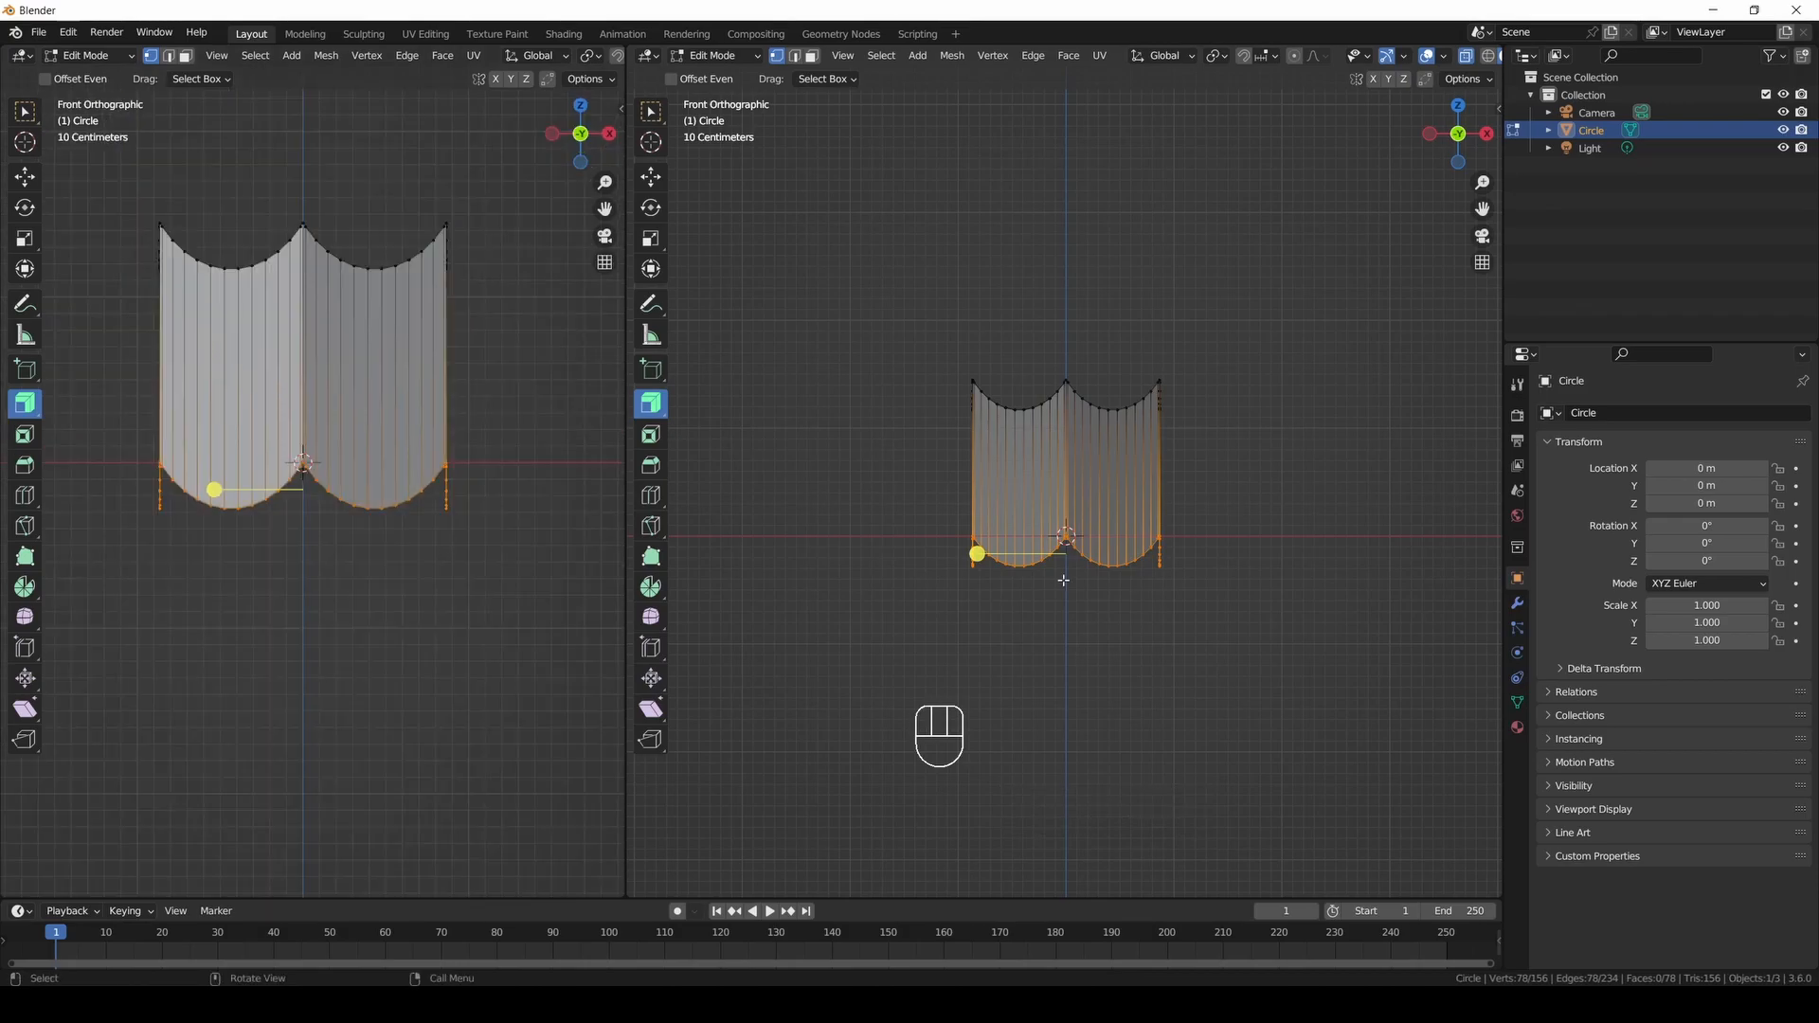
pyautogui.press('e')
pyautogui.press('z')
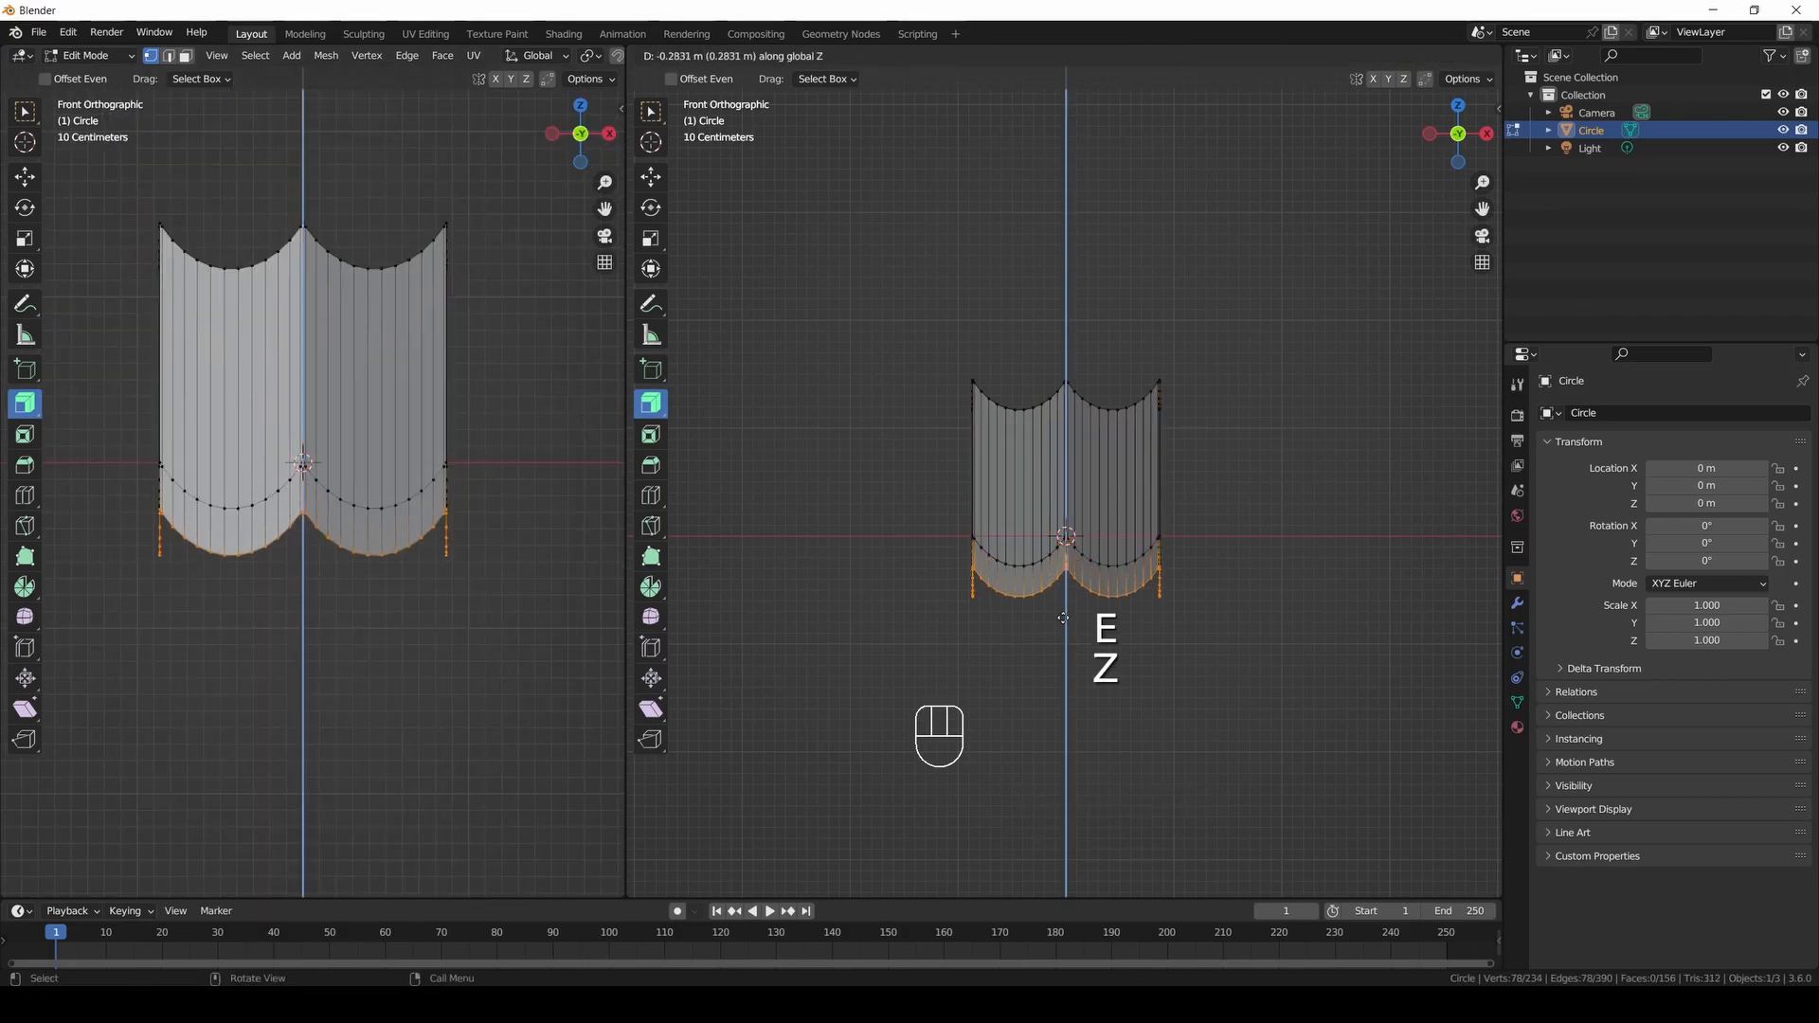
pyautogui.click(1053, 715)
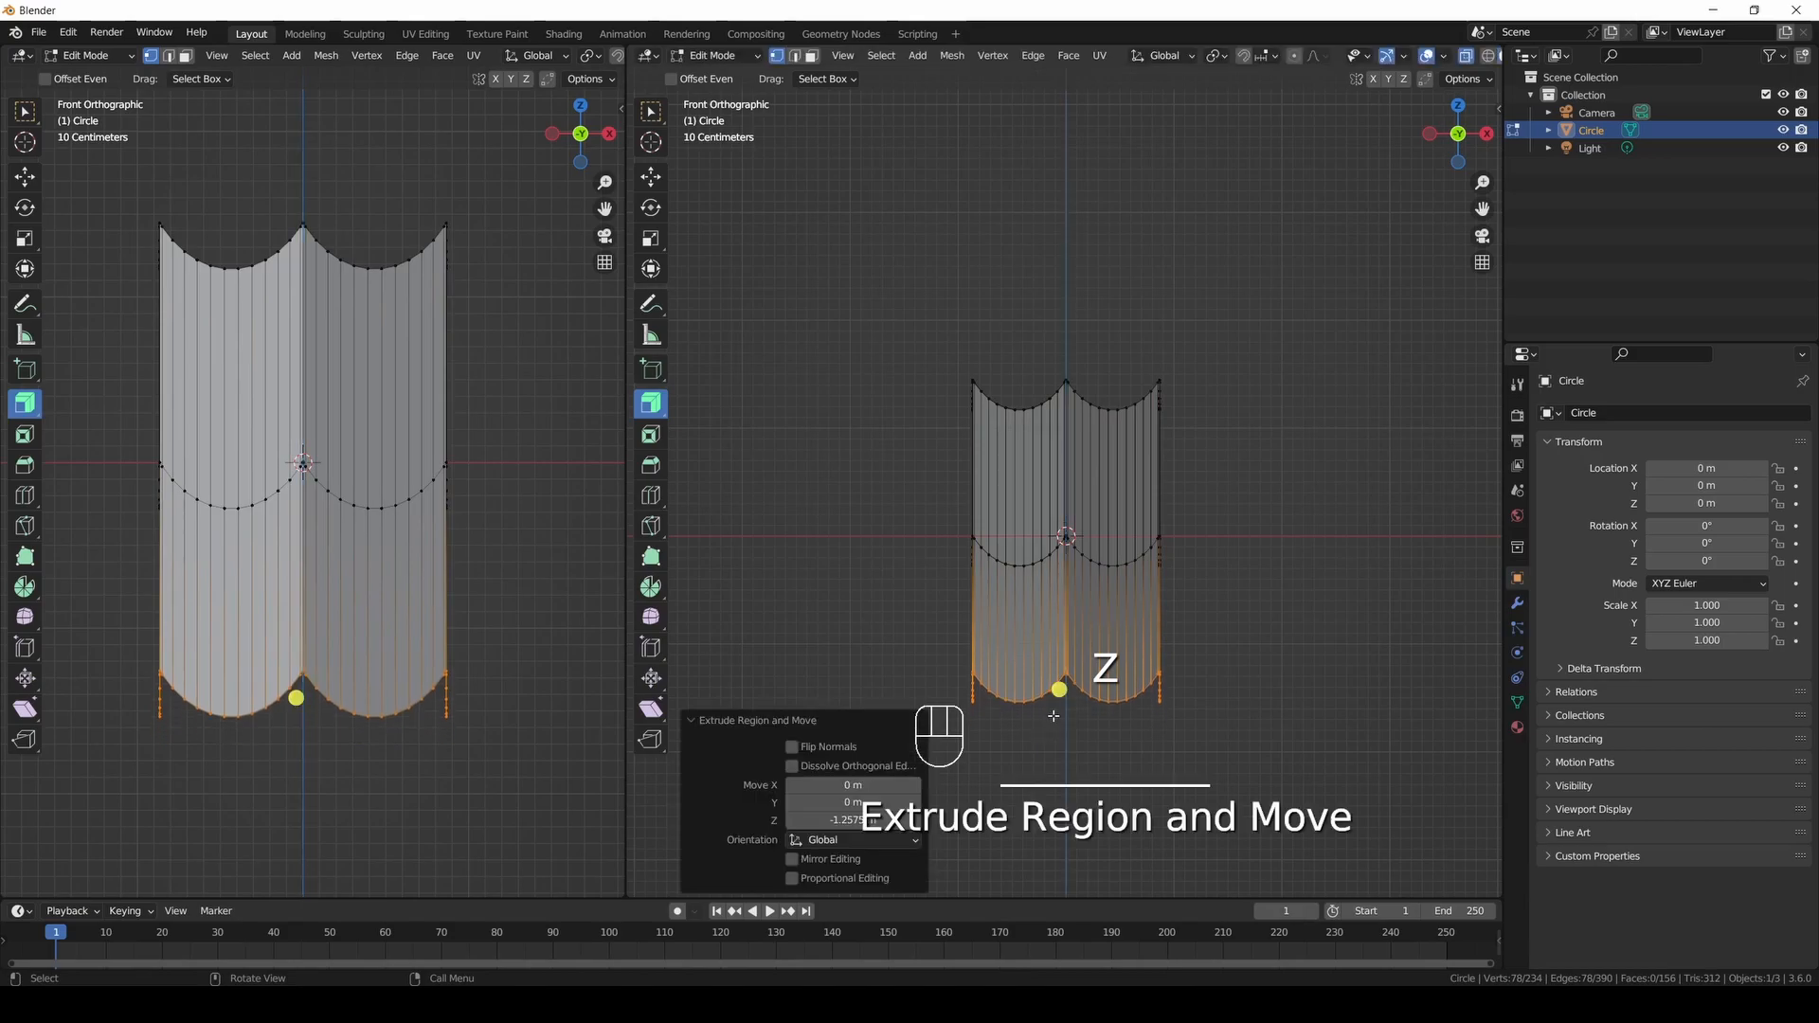
# Search the add-on preferences for "loop" and check that the LoopTools add-on is enabled.
pyautogui.moveTo(1460, 165); pyautogui.dragTo(1462, 92)
pyautogui.moveTo(582, 171); pyautogui.dragTo(582, 56)
pyautogui.scroll(-2, 466, 482)
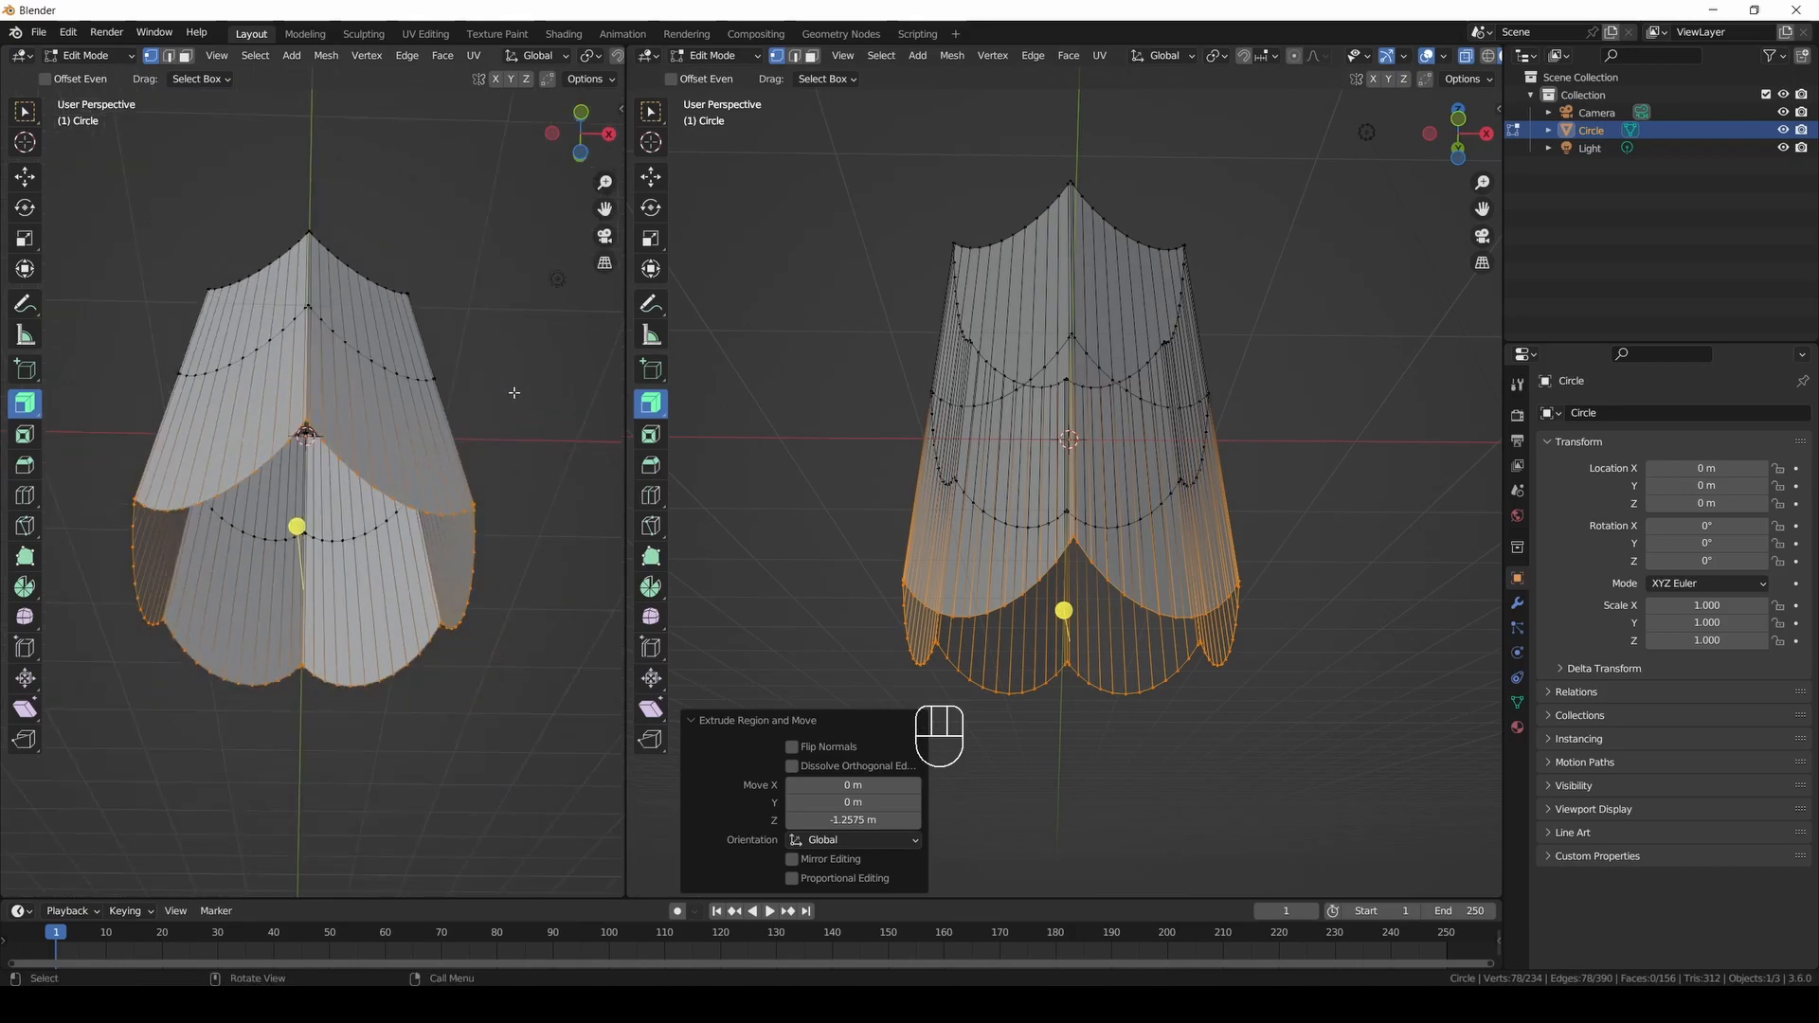
pyautogui.moveTo(580, 142); pyautogui.dragTo(617, 120)
pyautogui.click(69, 33)
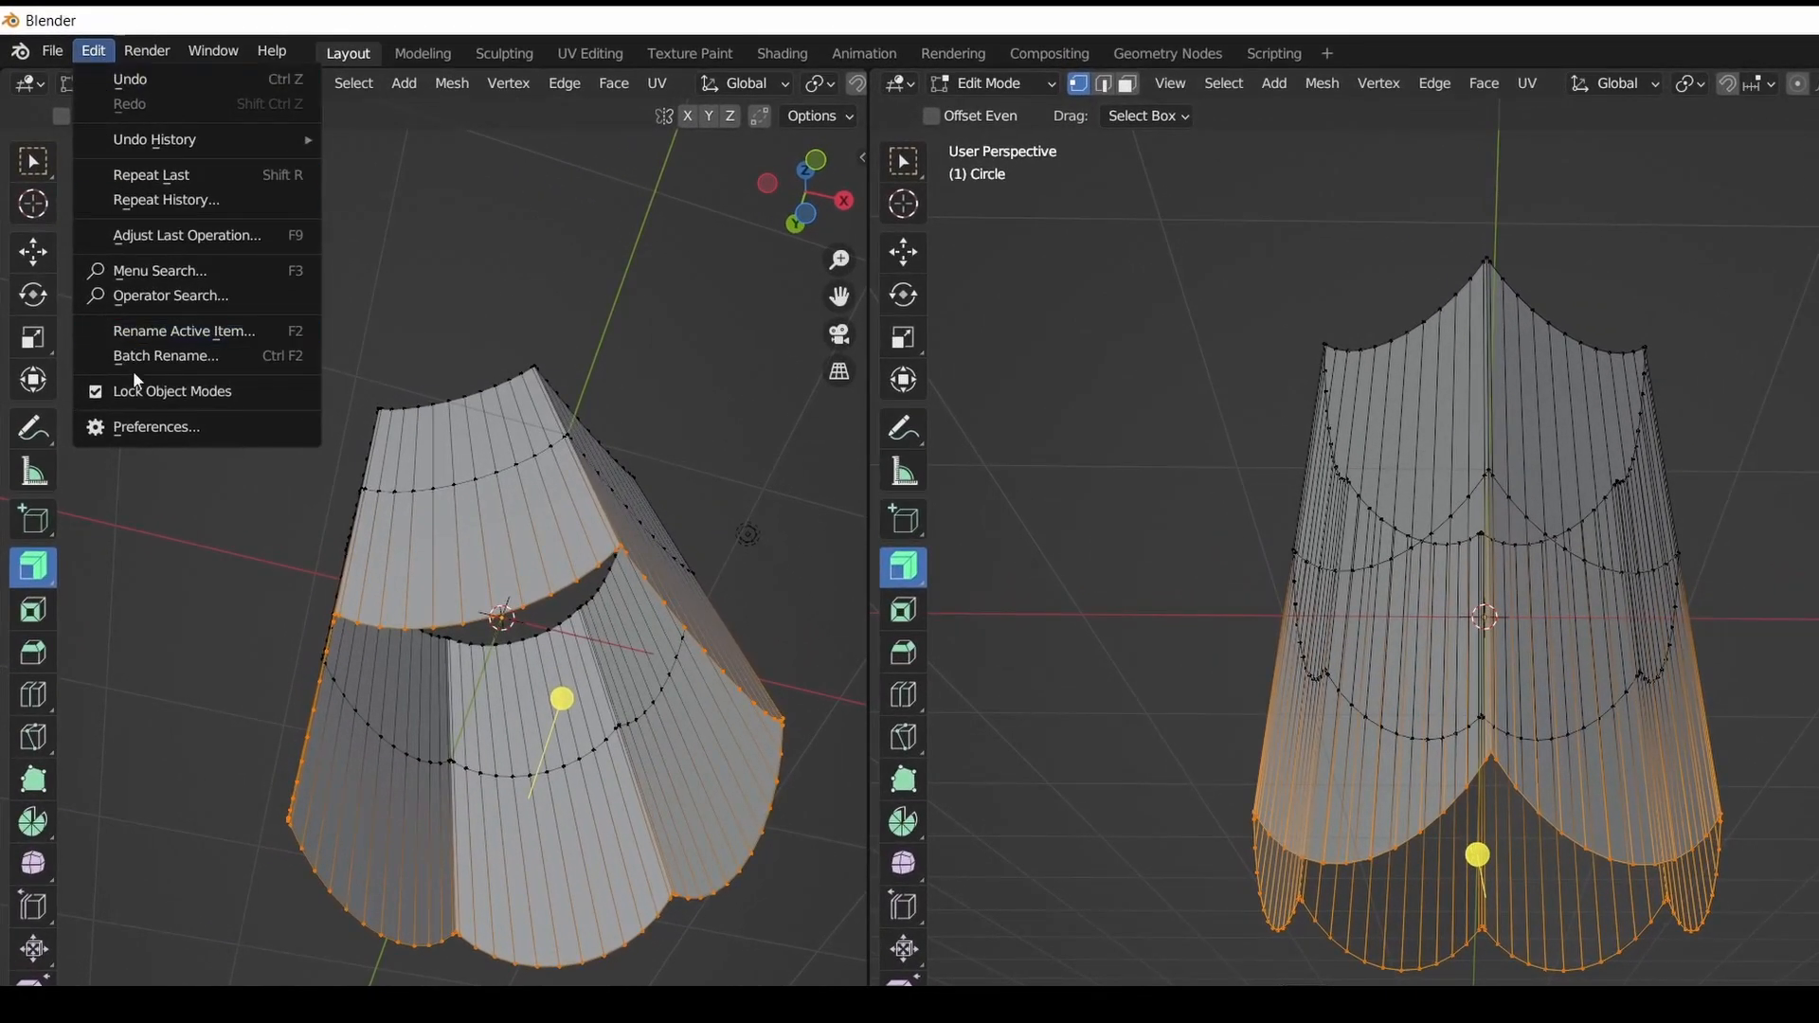
pyautogui.click(145, 428)
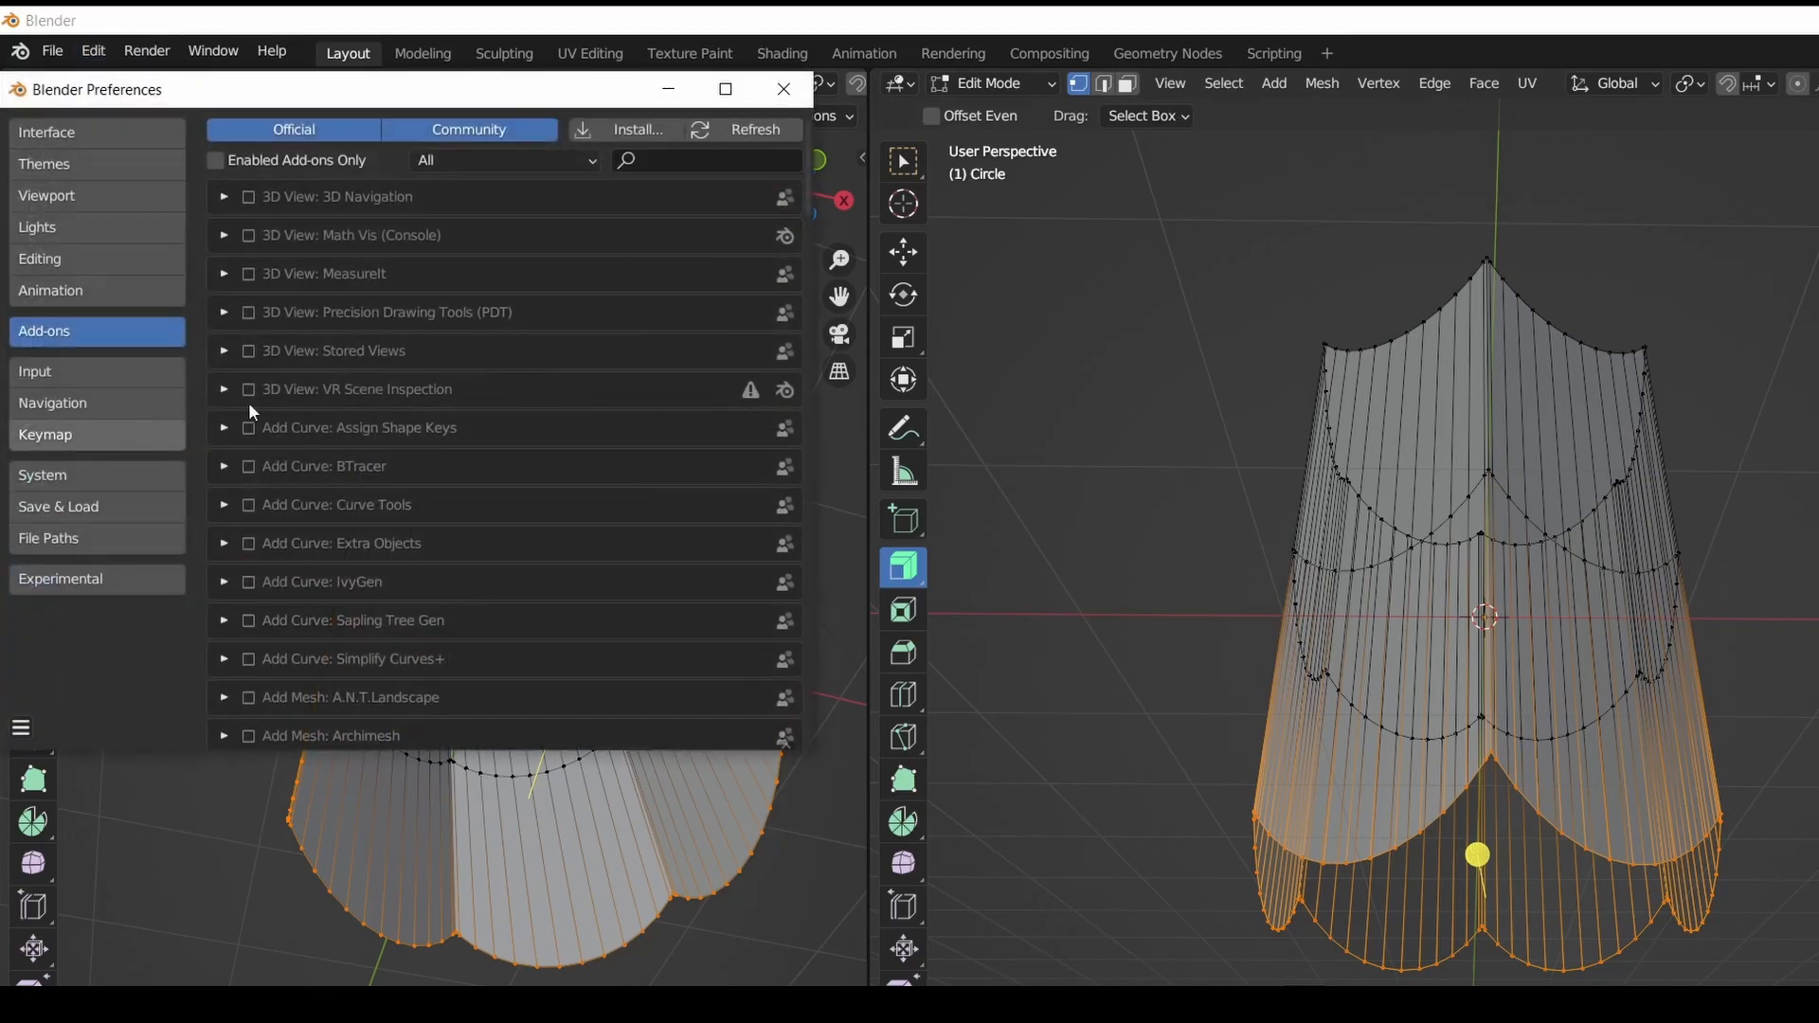
pyautogui.click(675, 163)
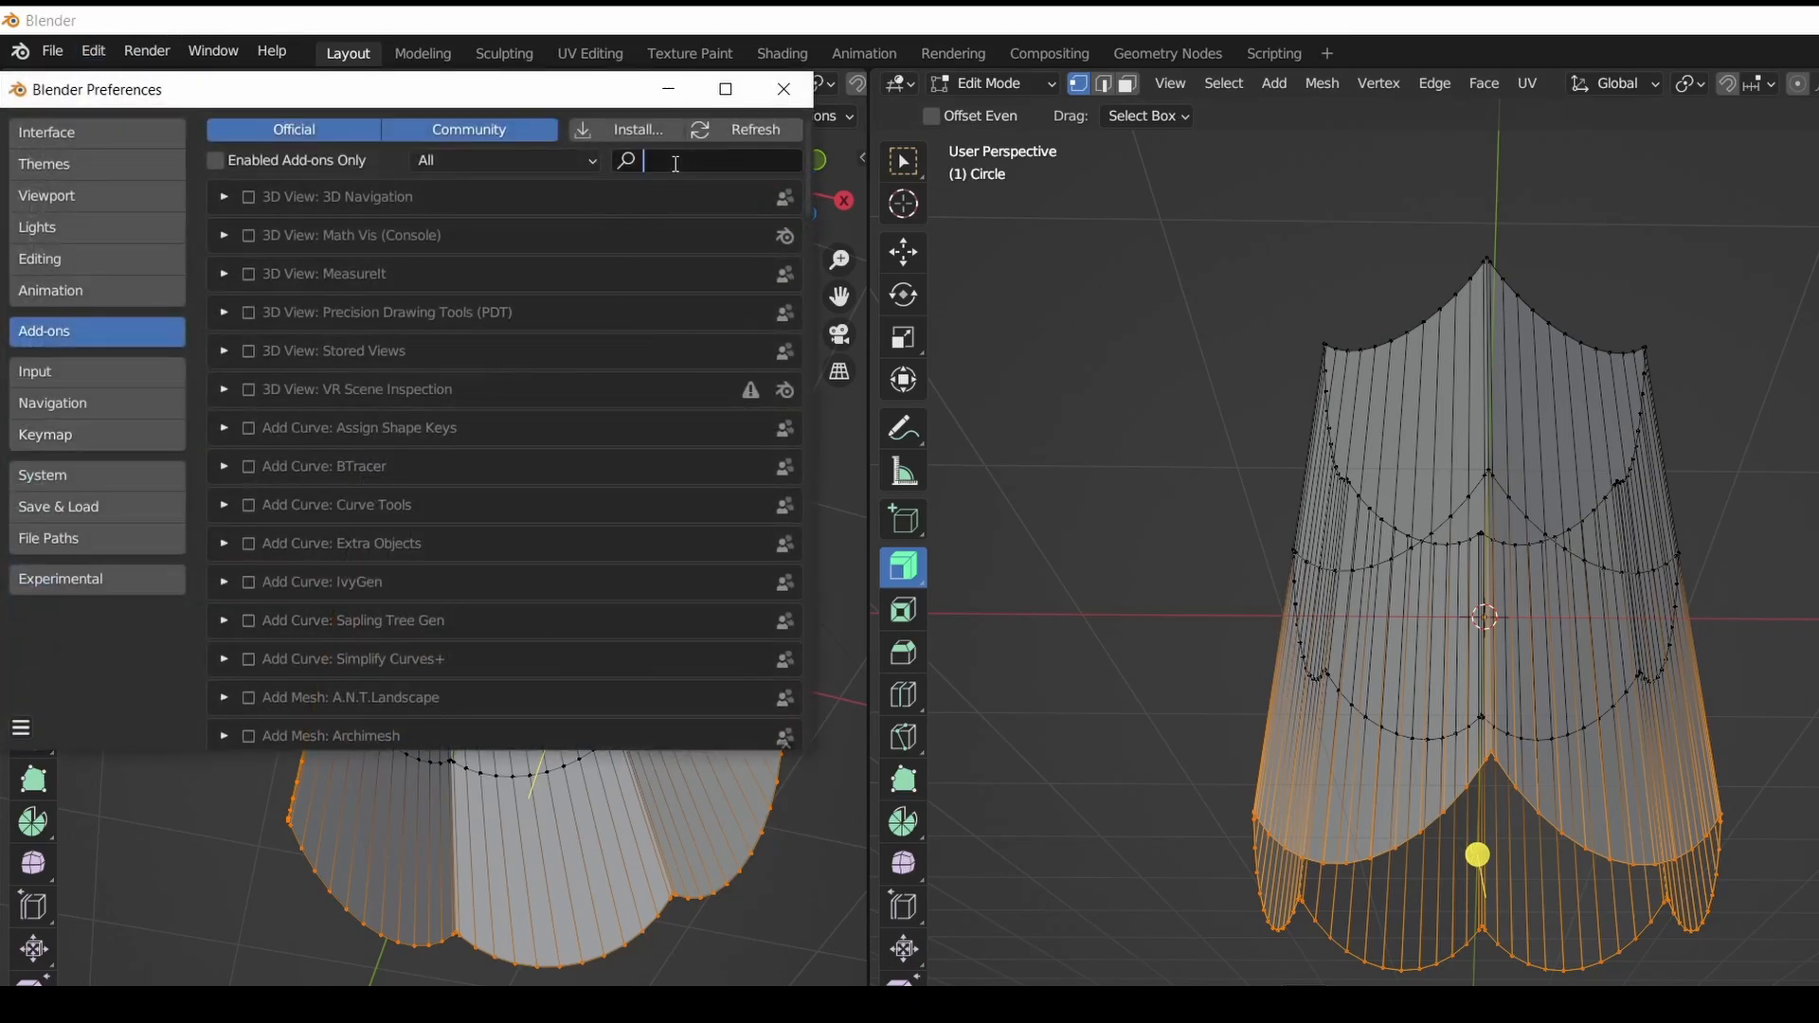
pyautogui.write('loop')
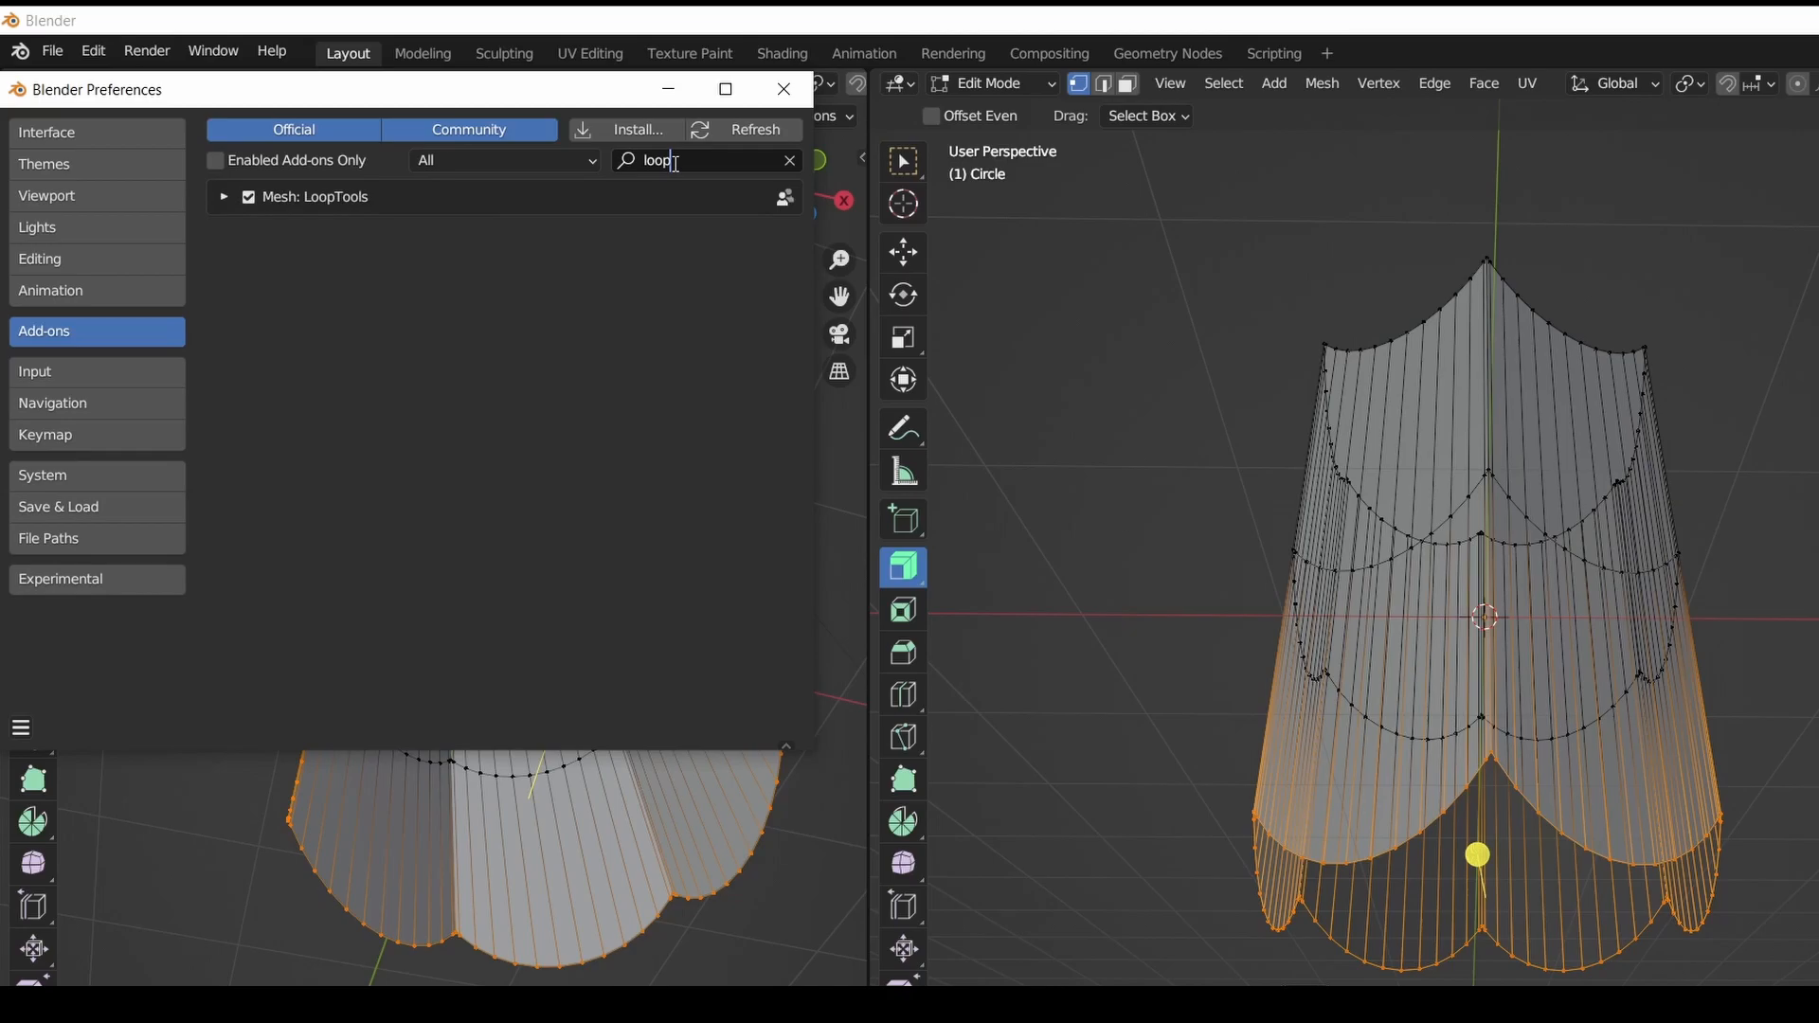
pyautogui.click(359, 210)
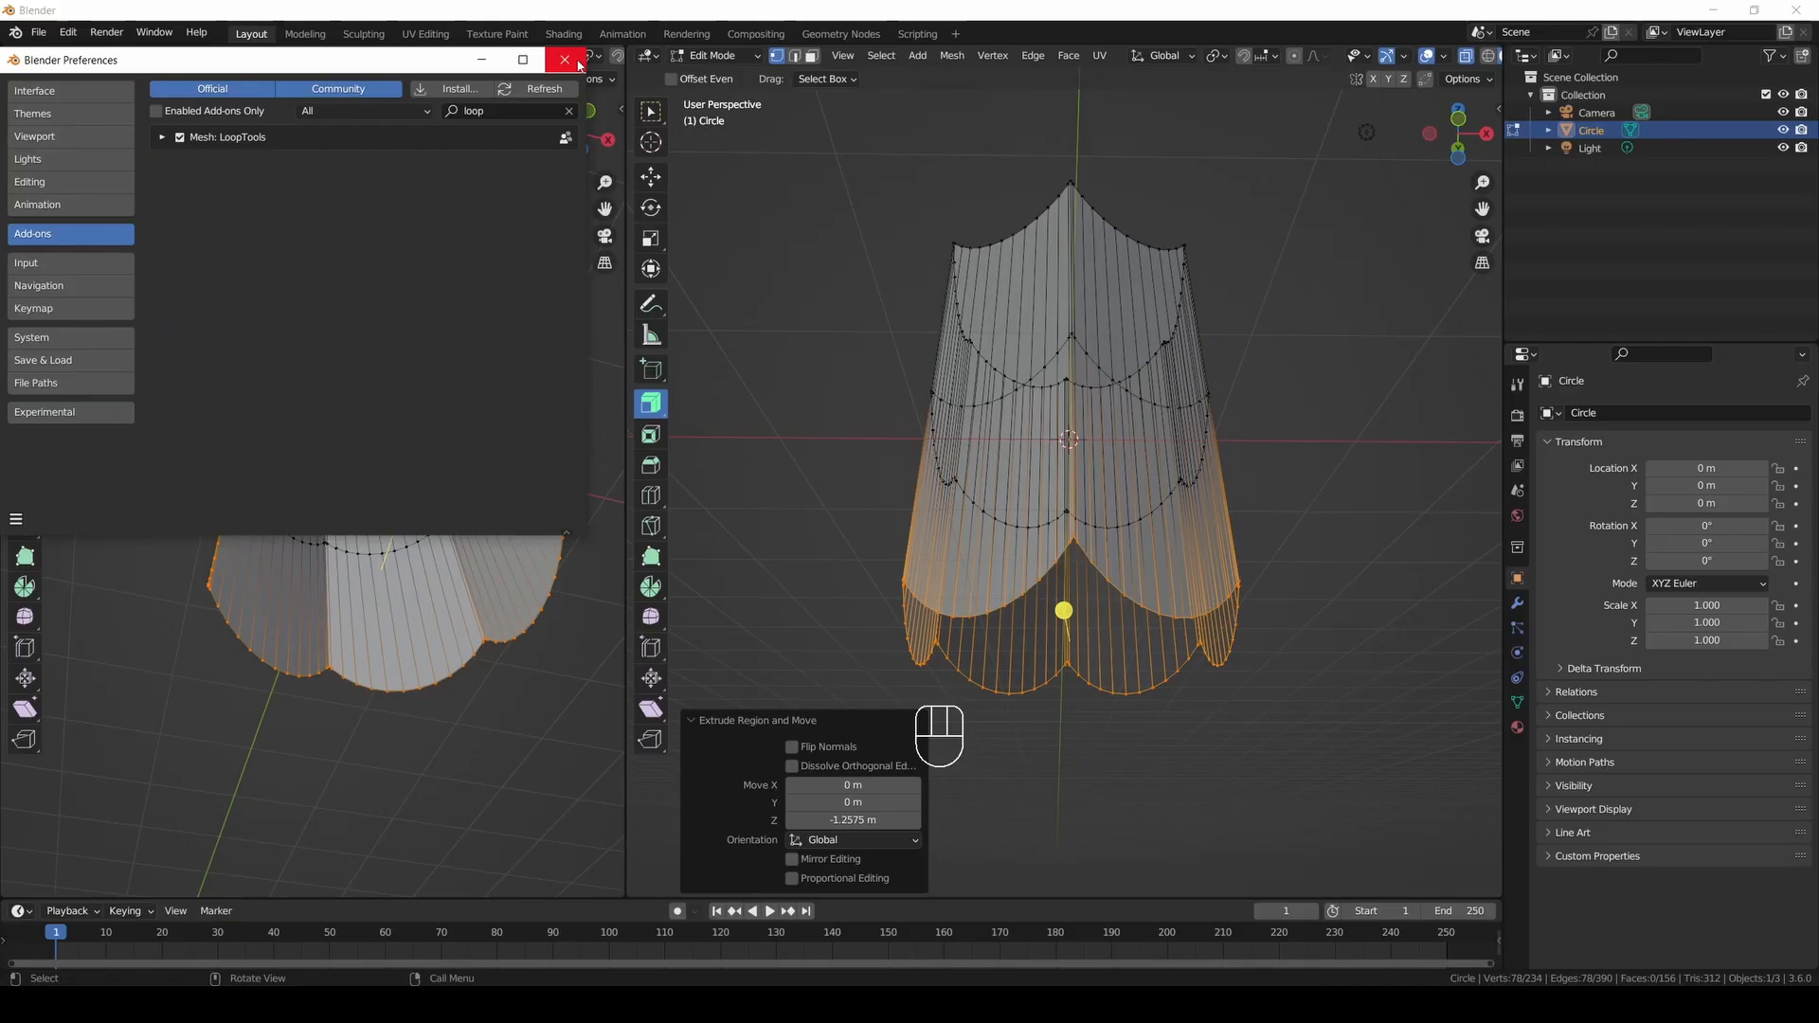
pyautogui.click(576, 63)
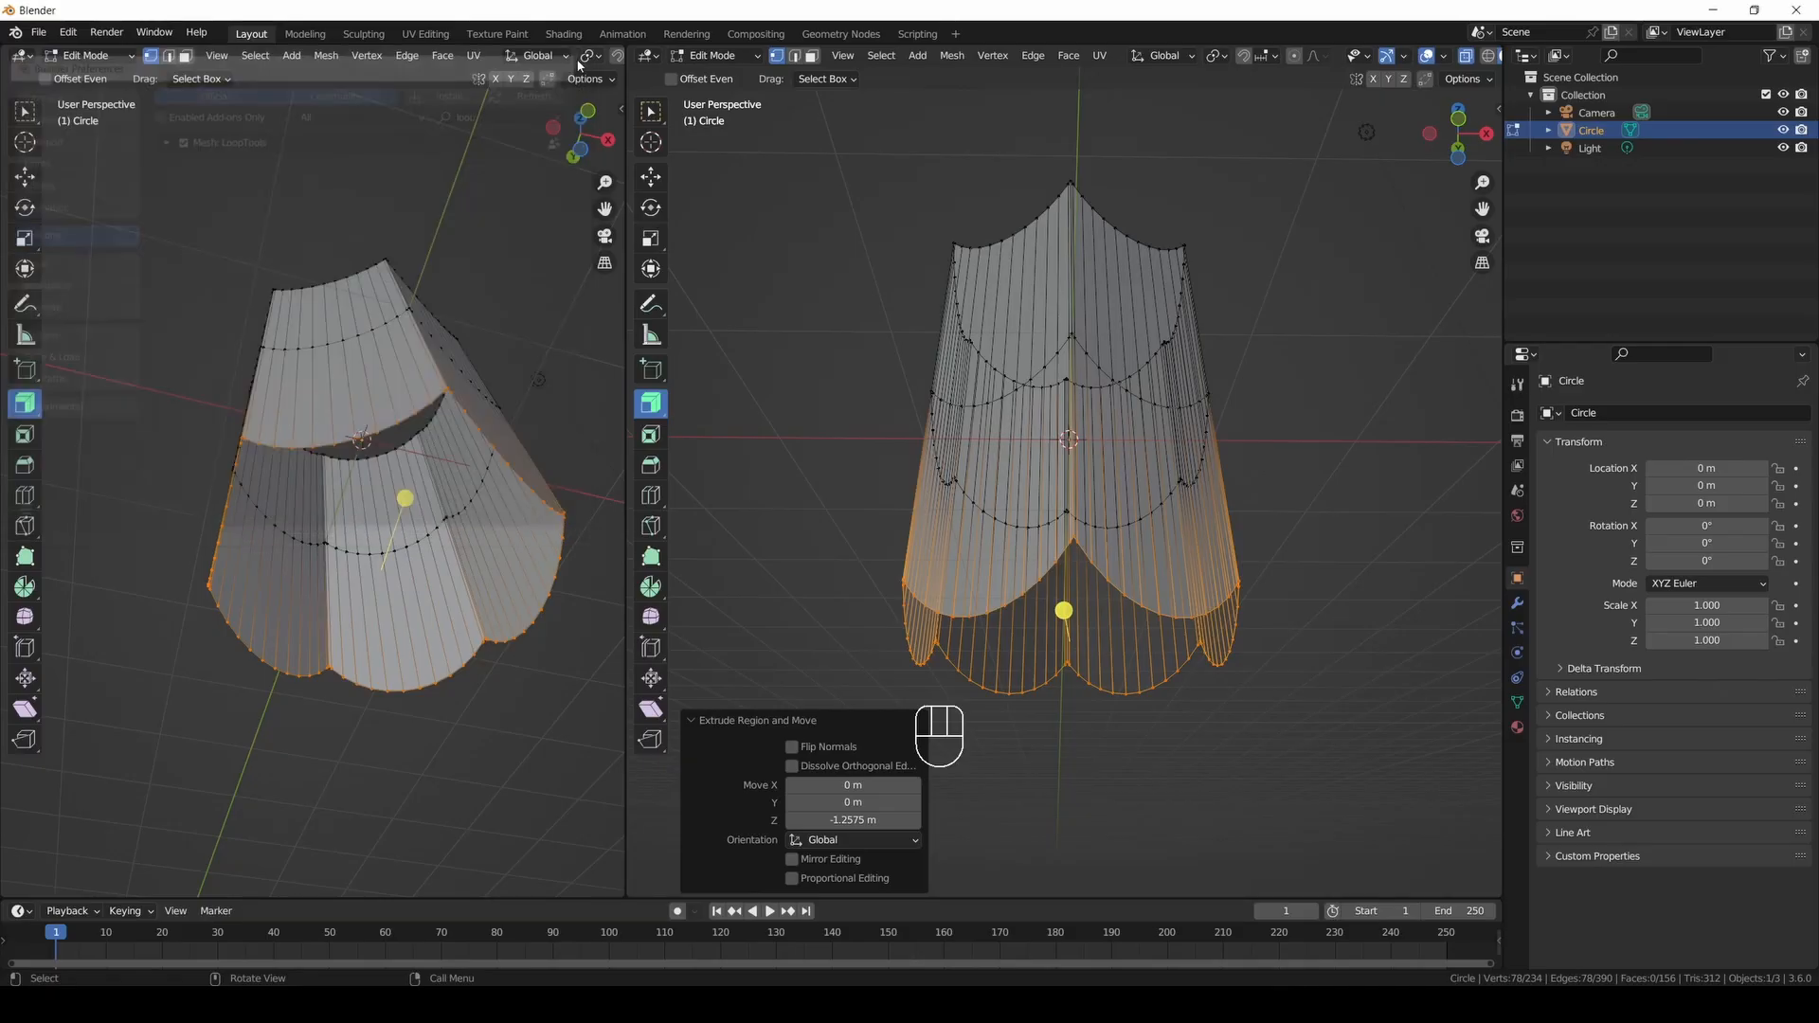
# Turn the extruded lower edge loop into a flat, regular circle with the LoopTools Circle operation.
pyautogui.press('n')
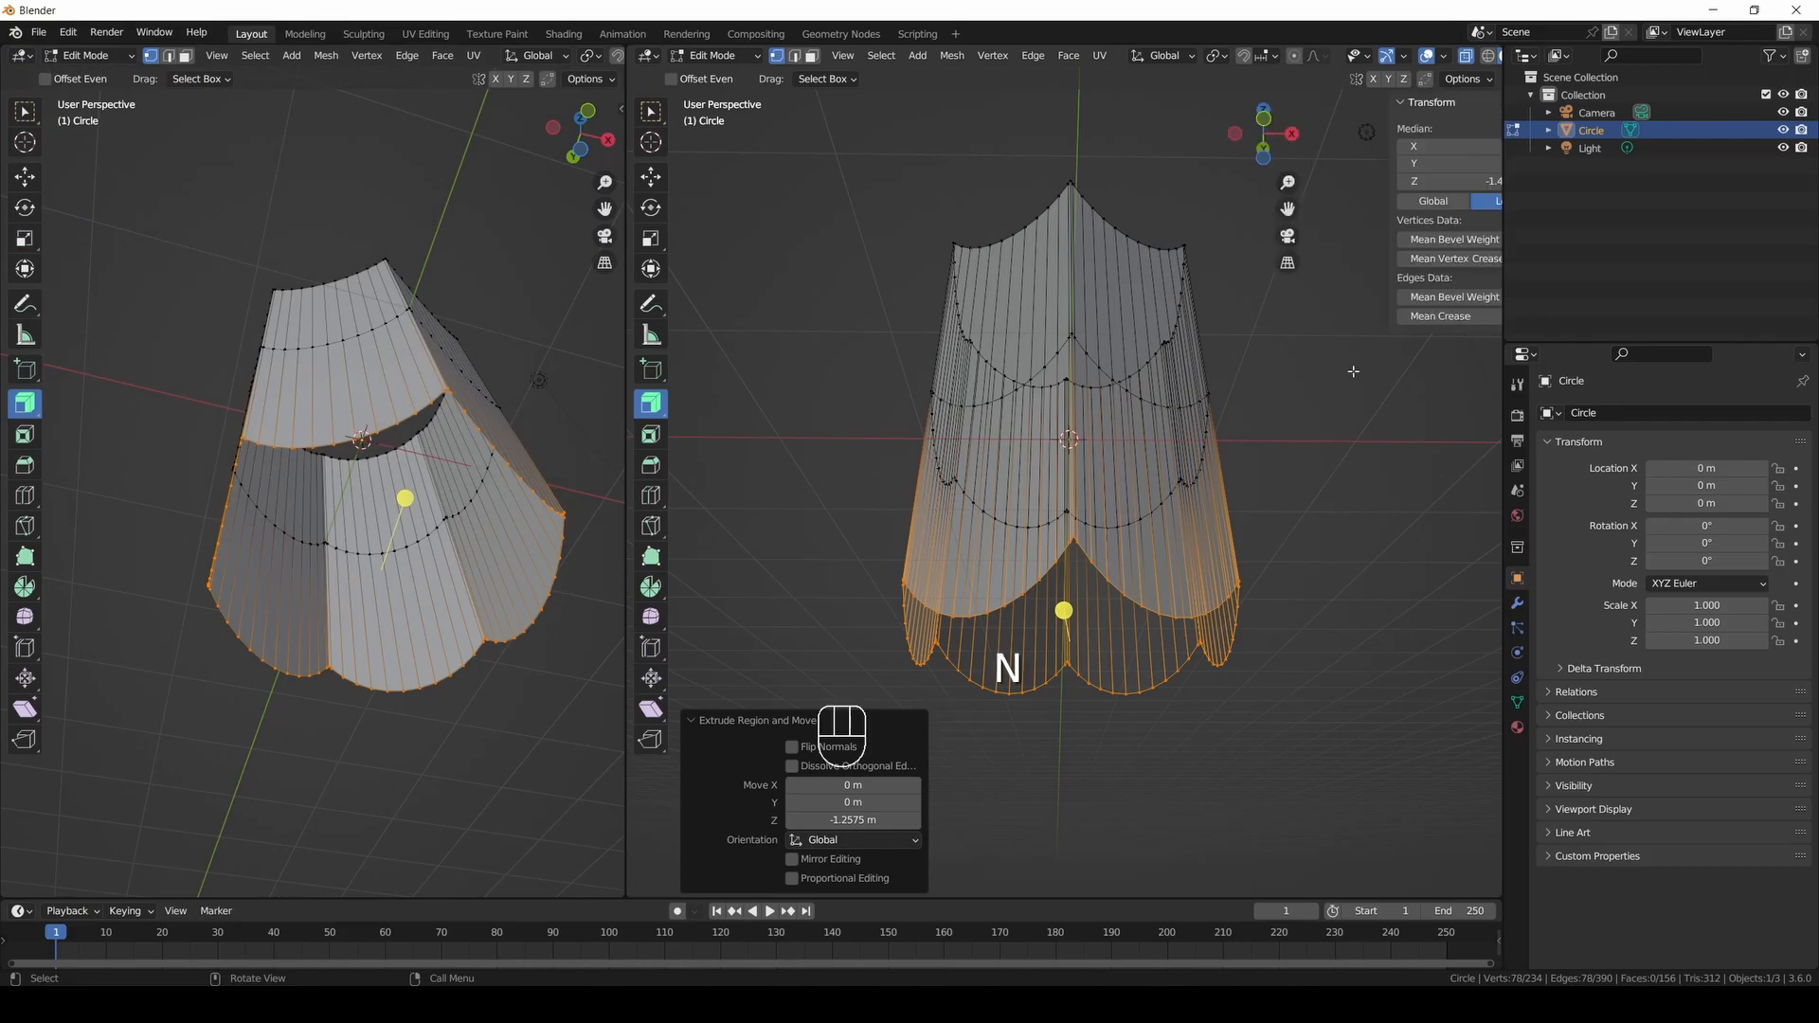
pyautogui.click(1492, 442)
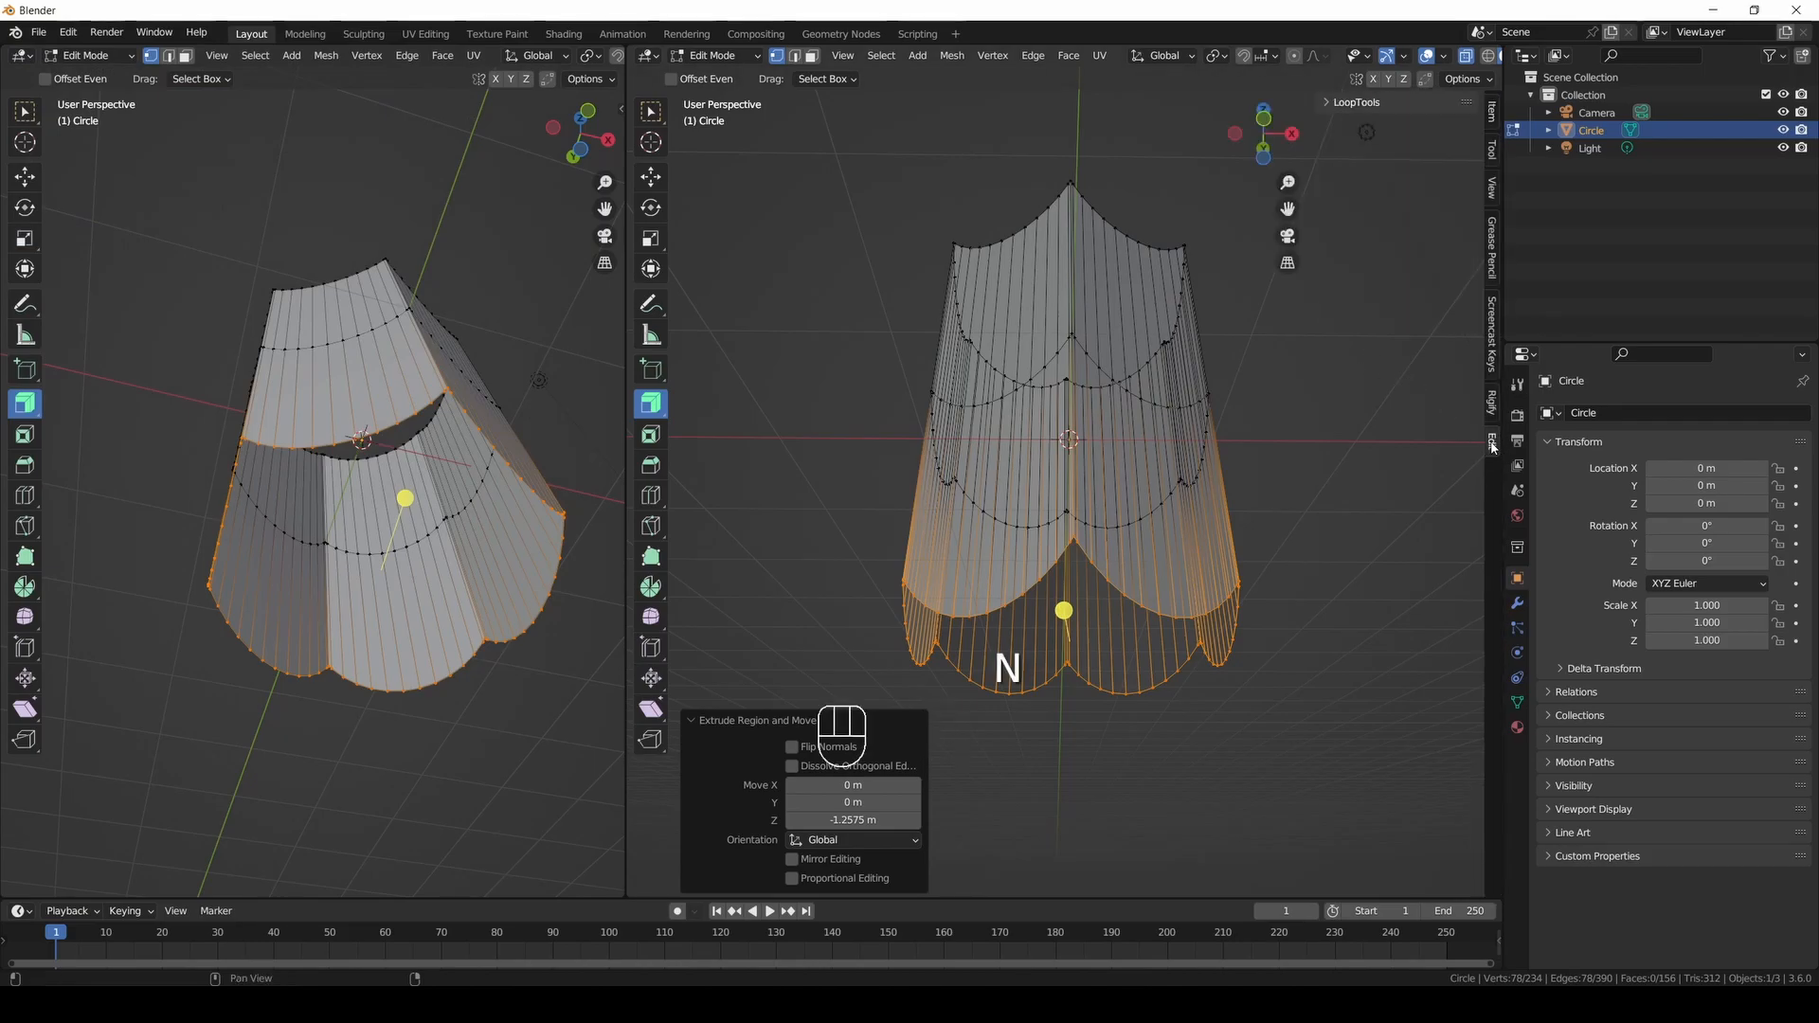
pyautogui.click(1336, 103)
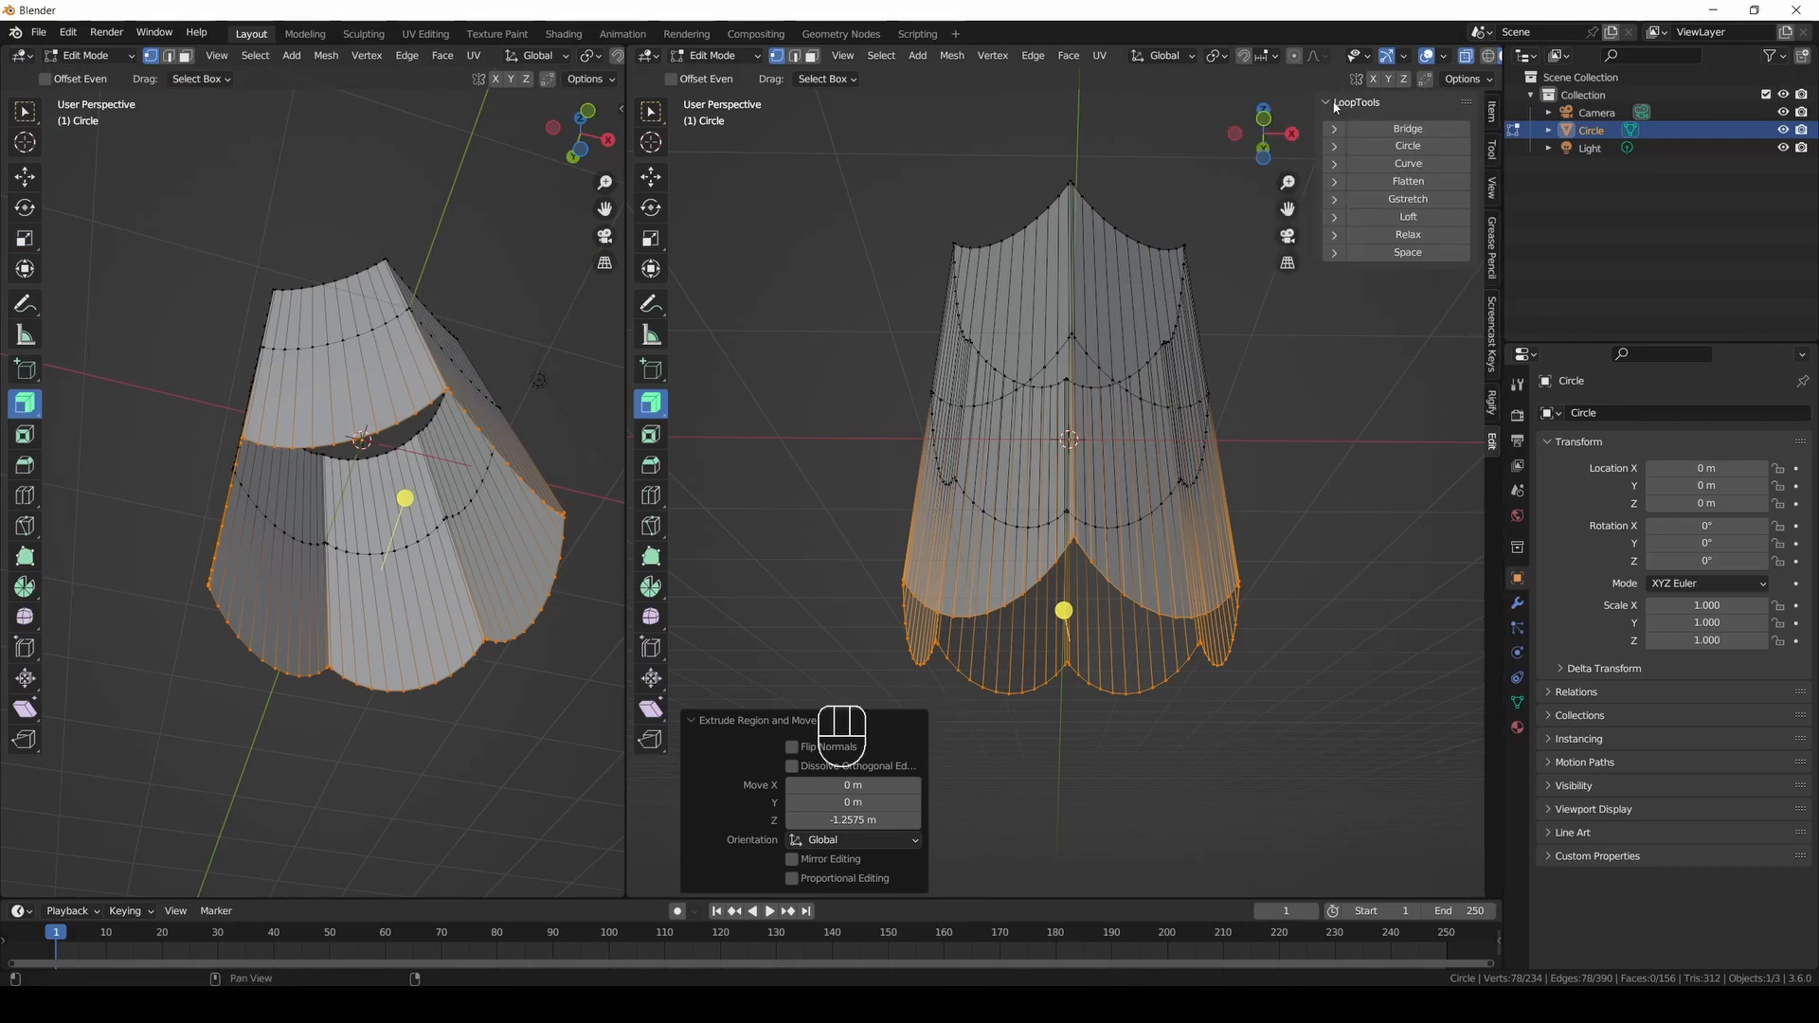
pyautogui.click(1418, 149)
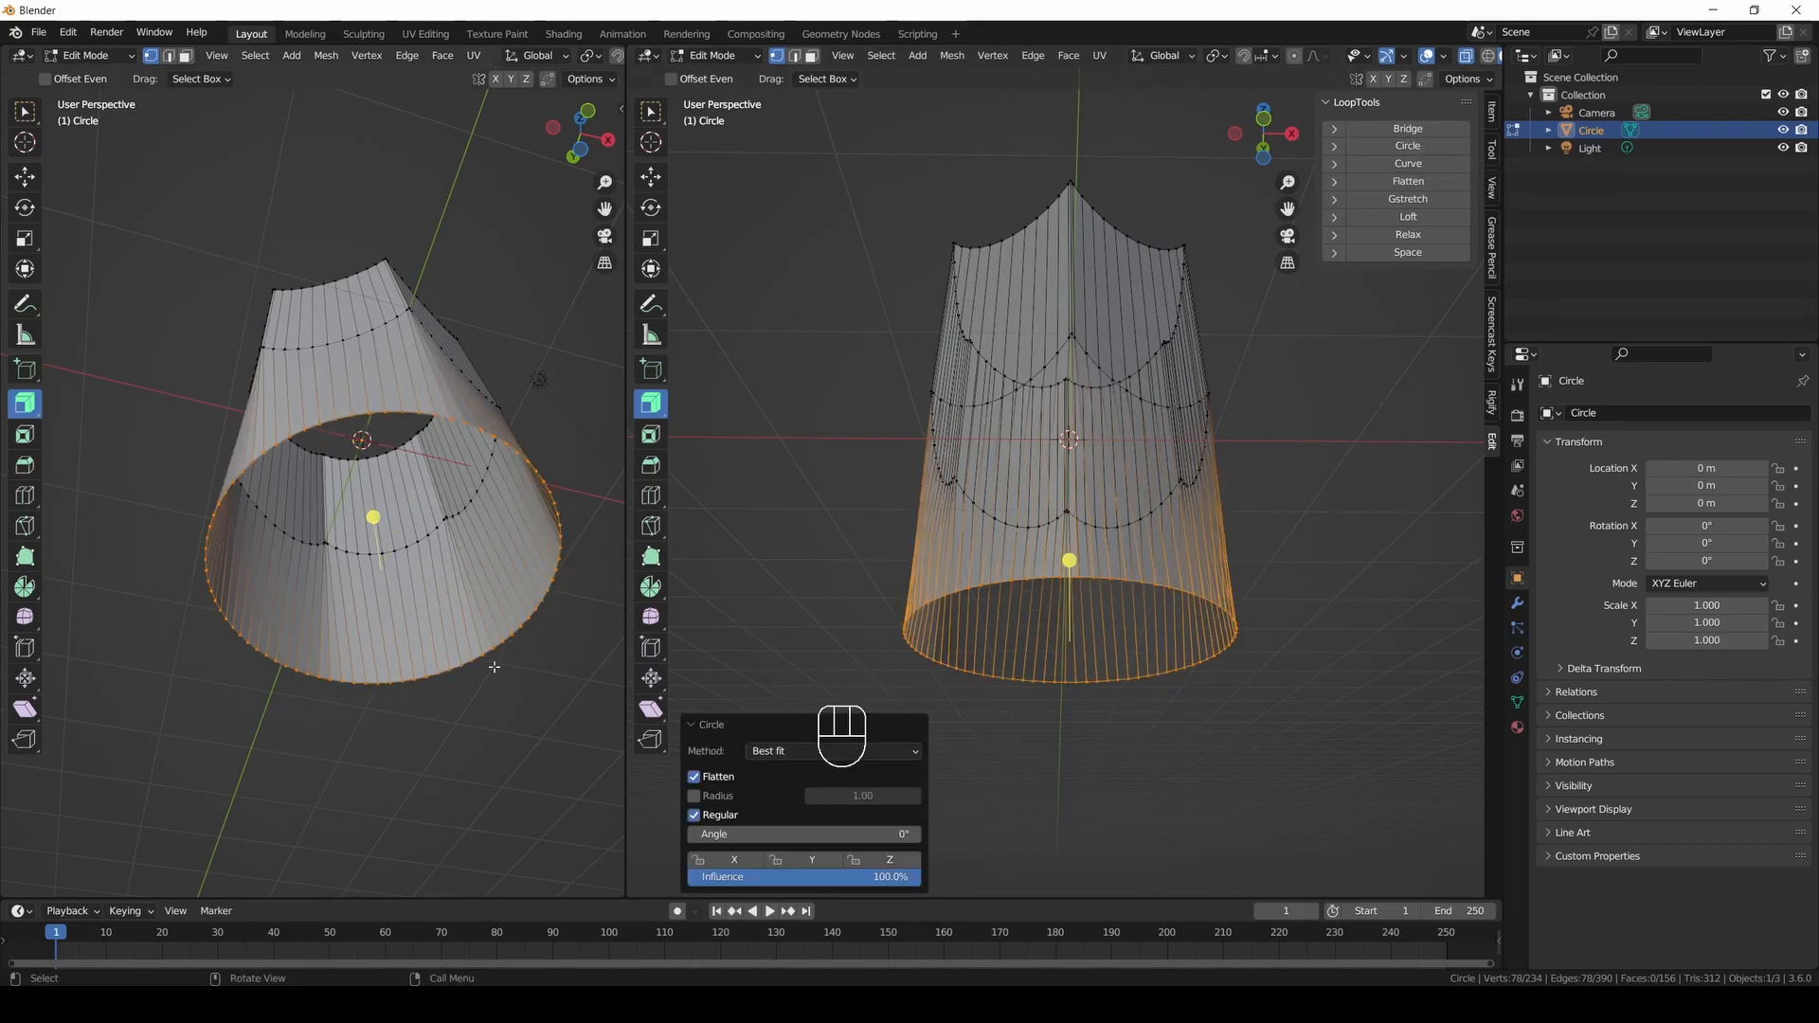
# Taper the extrusion by moving the circular loop down about 1.01 m, scaling it to a narrow tip and lowering it another 0.5 m.
pyautogui.click(1263, 120)
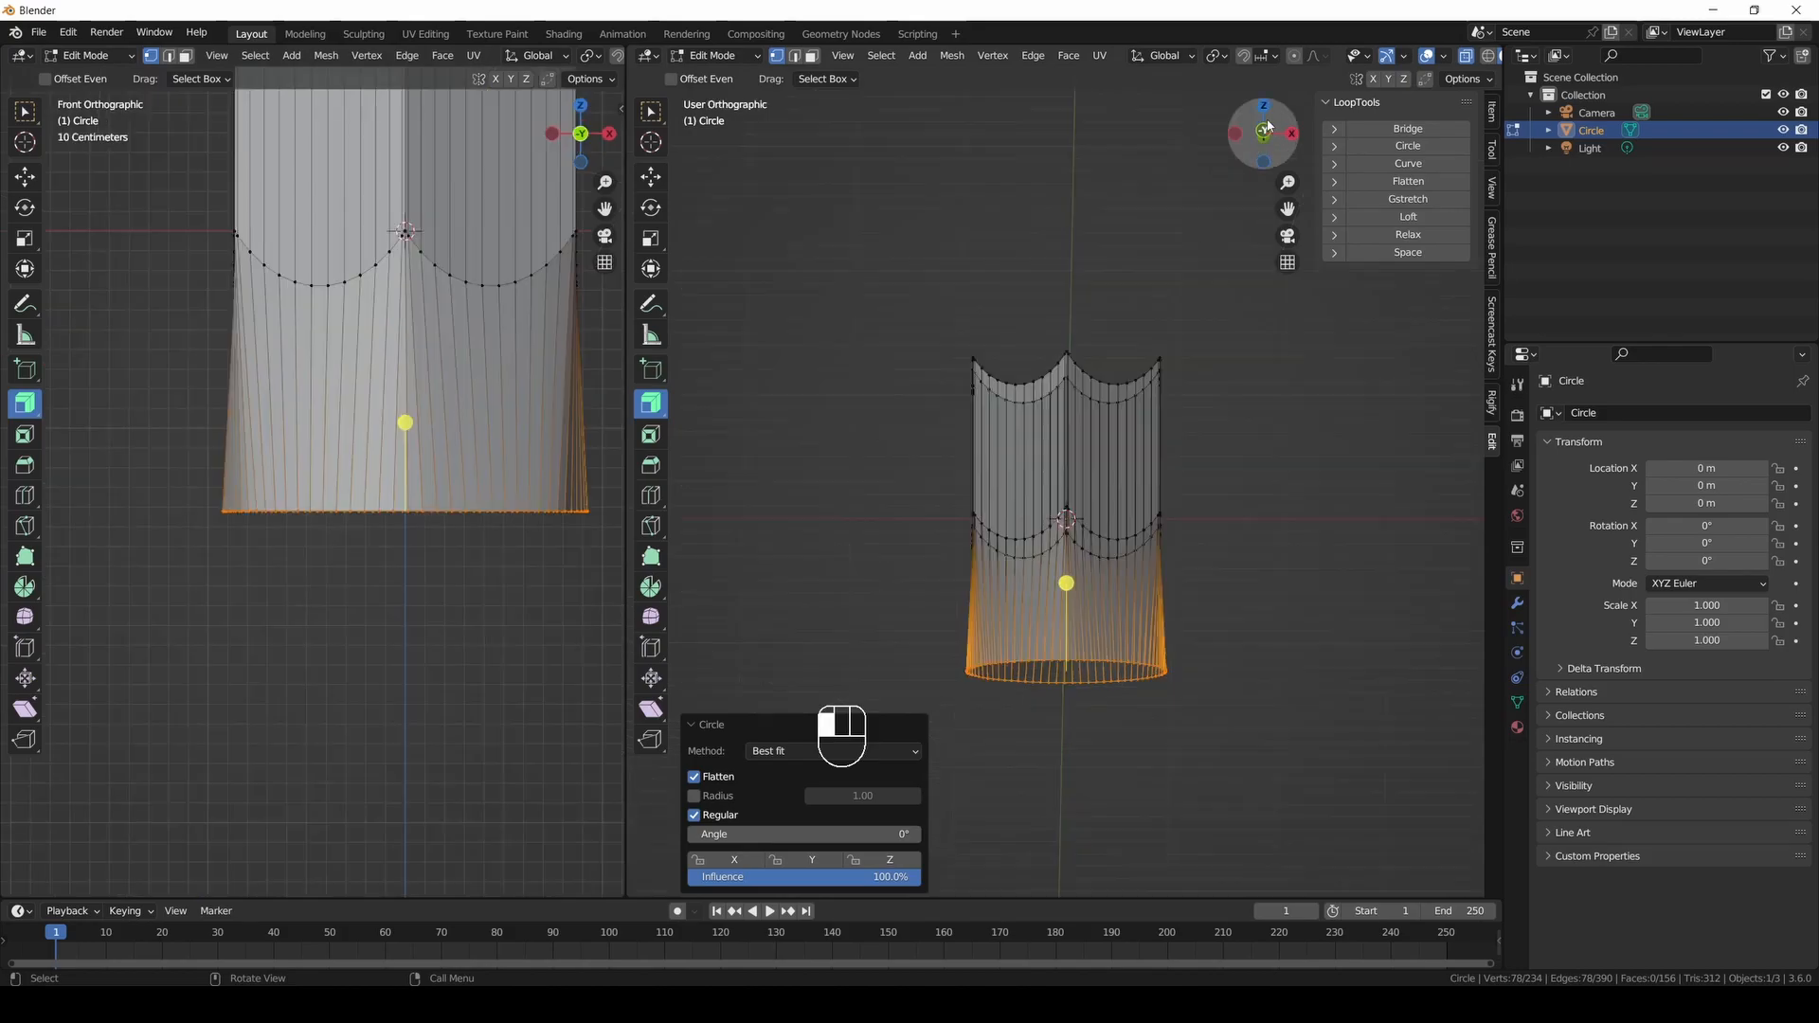
pyautogui.click(651, 177)
pyautogui.moveTo(1064, 537); pyautogui.dragTo(1063, 583)
pyautogui.press('s')
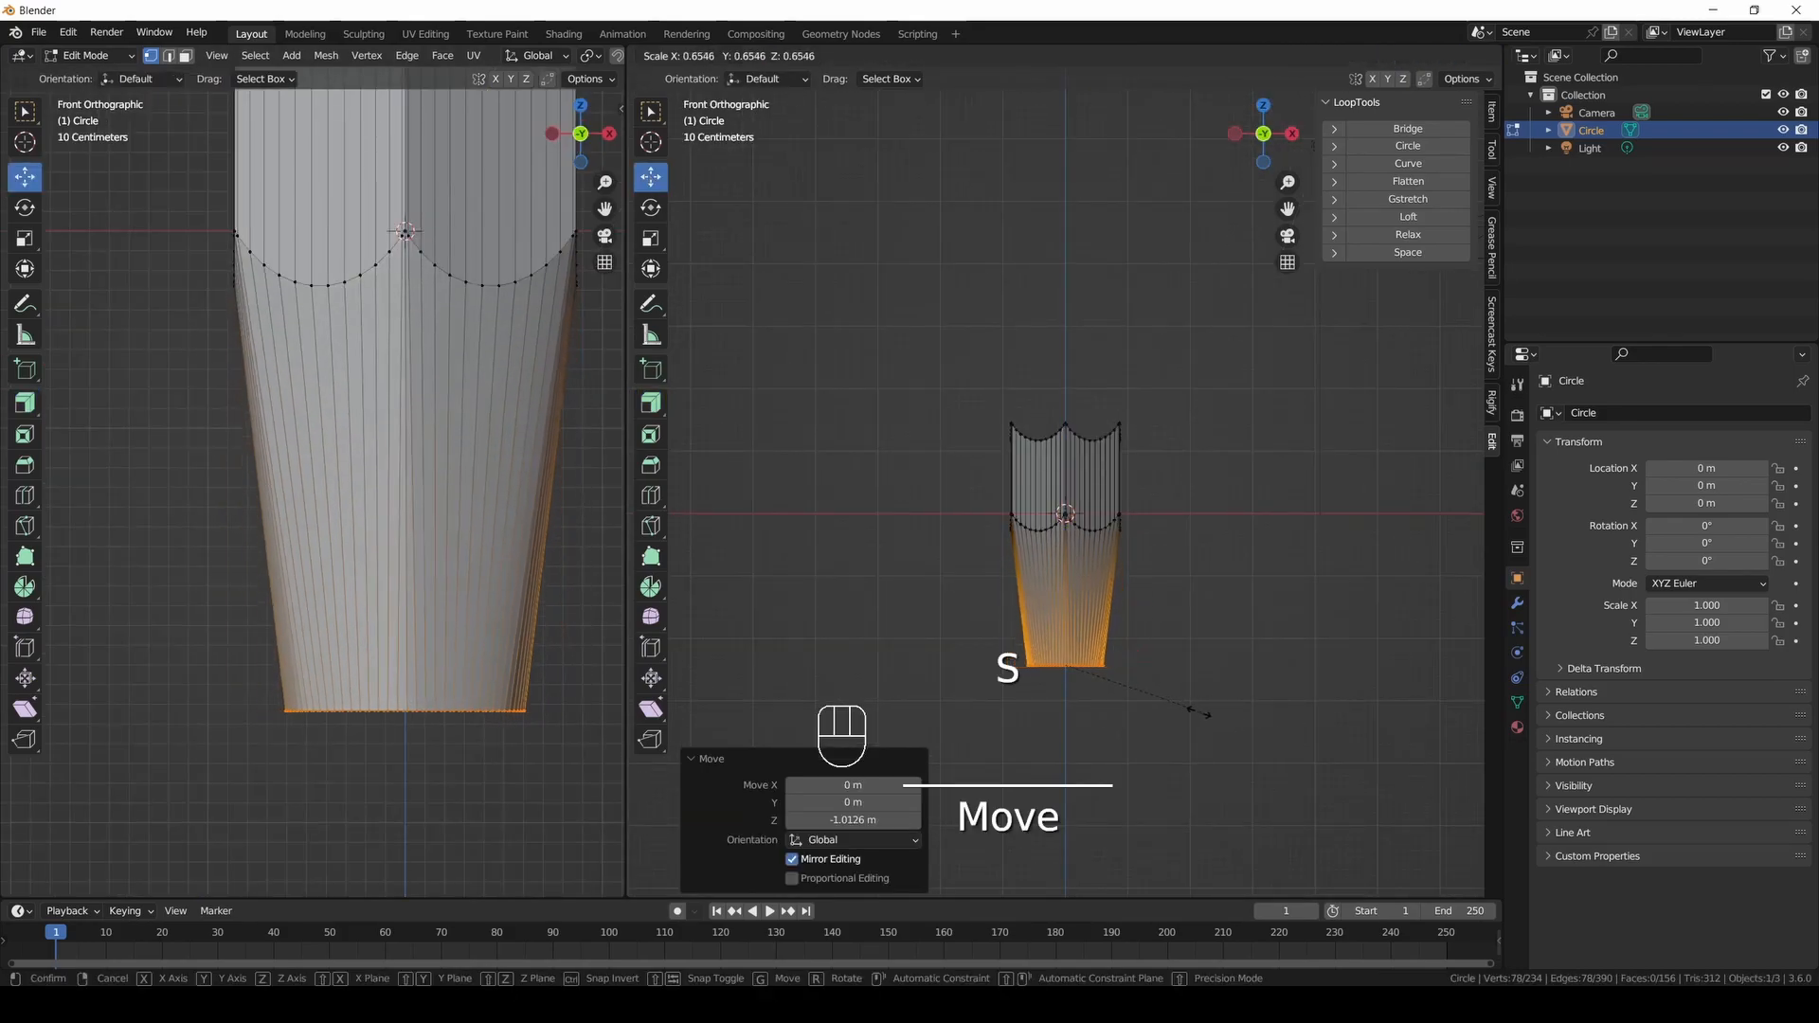
pyautogui.click(1077, 692)
pyautogui.moveTo(1064, 595); pyautogui.dragTo(1065, 626)
pyautogui.scroll(-4, 471, 370)
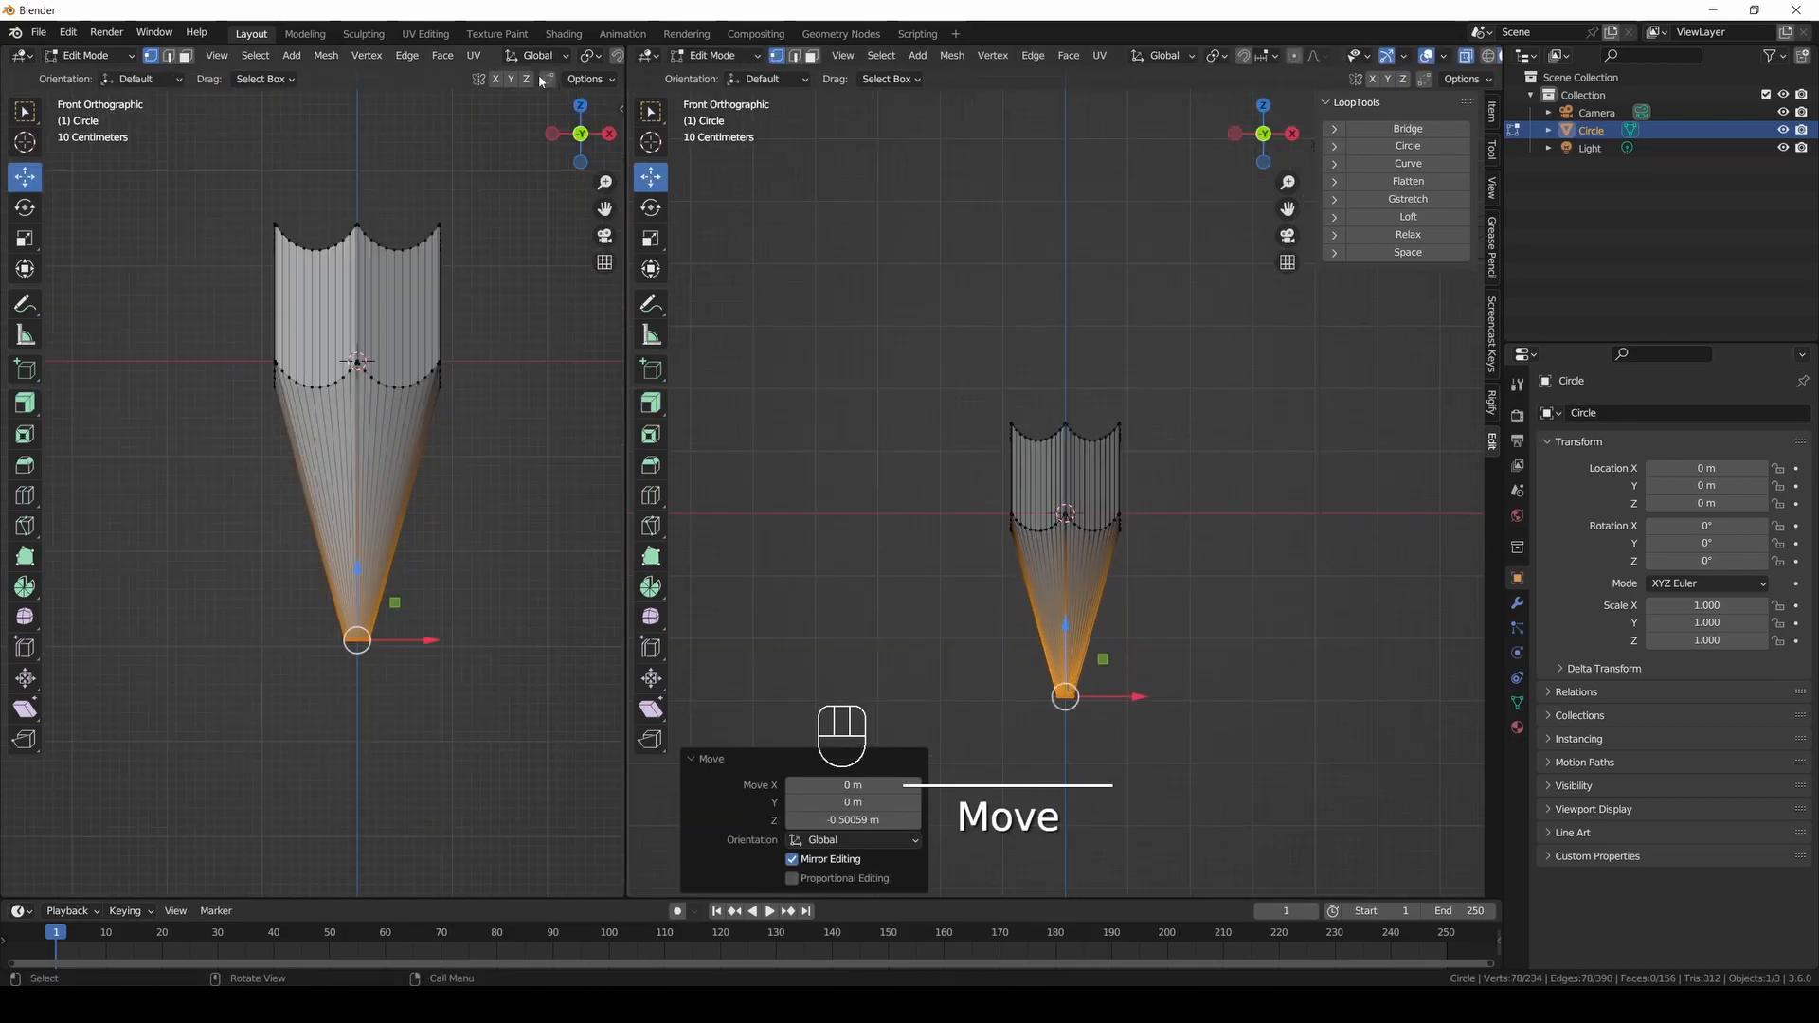
# Hide the overlays in the second viewport and frame the cone there for a clean shaded preview.
pyautogui.moveTo(604, 209); pyautogui.dragTo(578, 181)
pyautogui.scroll(-2, 585, 57)
pyautogui.scroll(-5, 585, 59)
pyautogui.click(480, 58)
pyautogui.scroll(3, 576, 188)
# Scale the tip loop down further and lower it about 0.3 m along Z.
pyautogui.press('s')
pyautogui.click(1129, 741)
pyautogui.moveTo(1064, 626); pyautogui.dragTo(1065, 645)
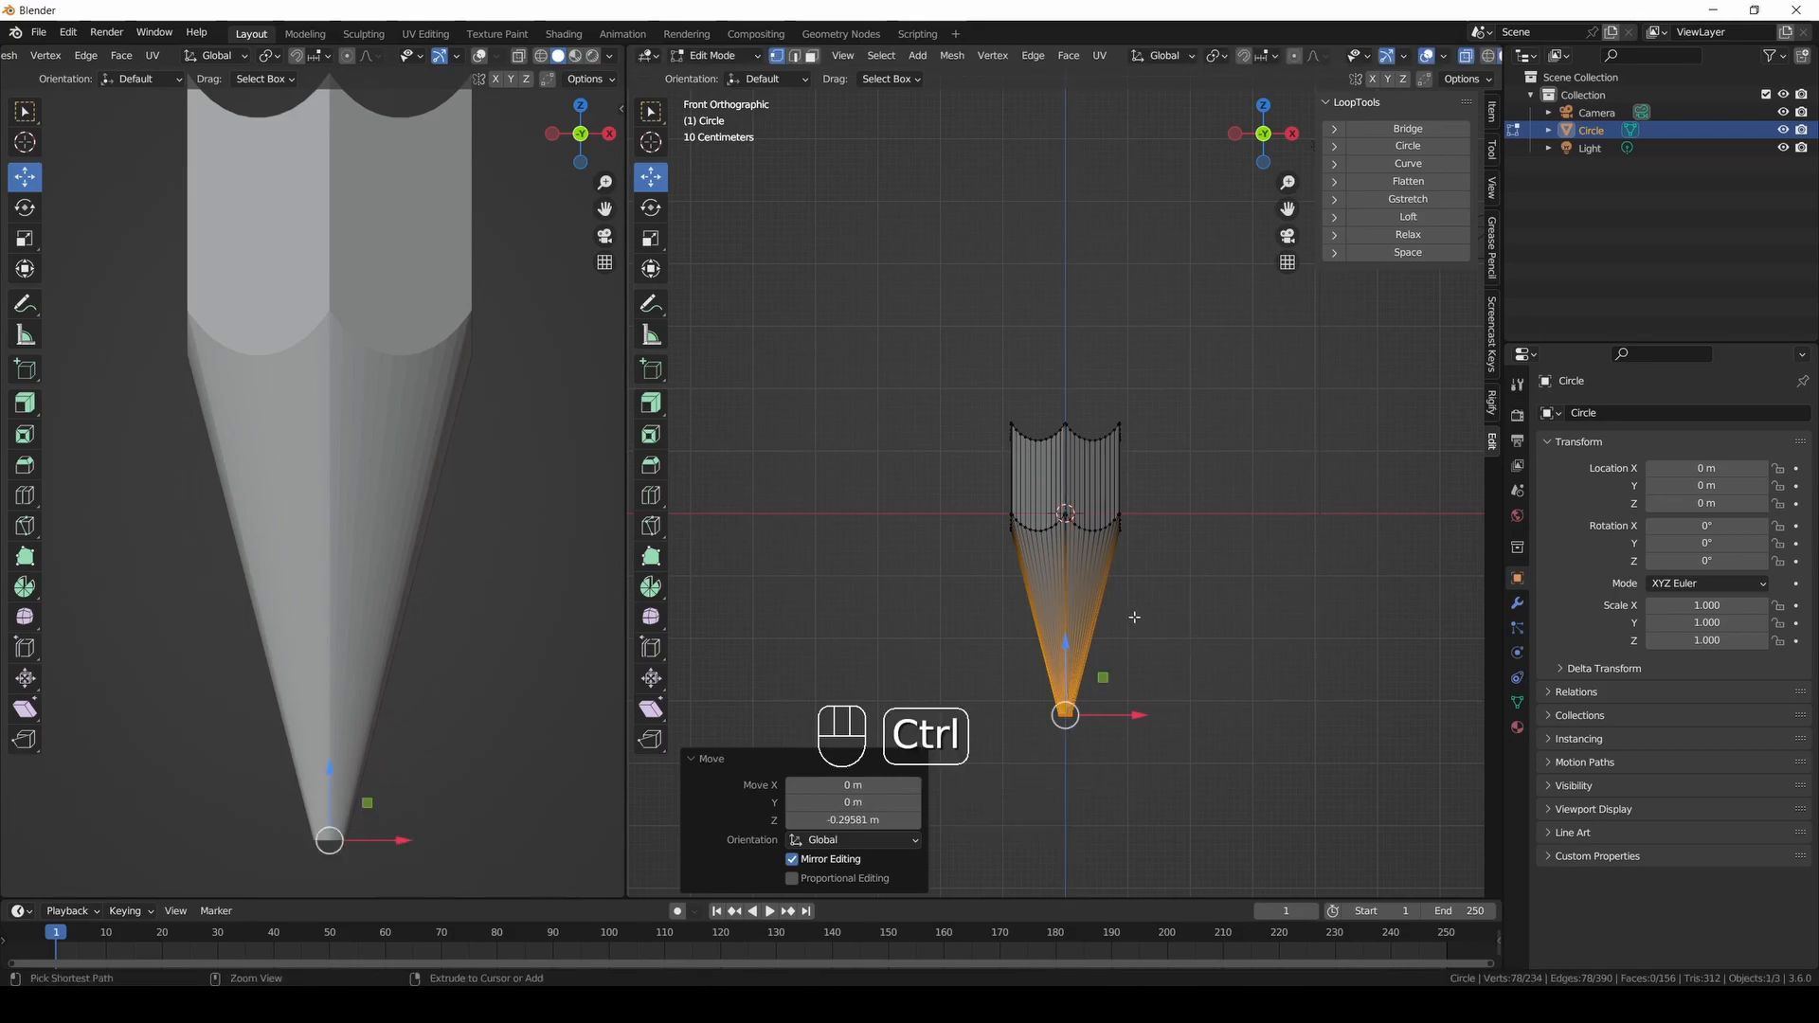
# Add one loop cut in the upper part of the cone with slide factor 0.325 and round it with LoopTools Circle.
pyautogui.hotkey('ctrl', 'r')
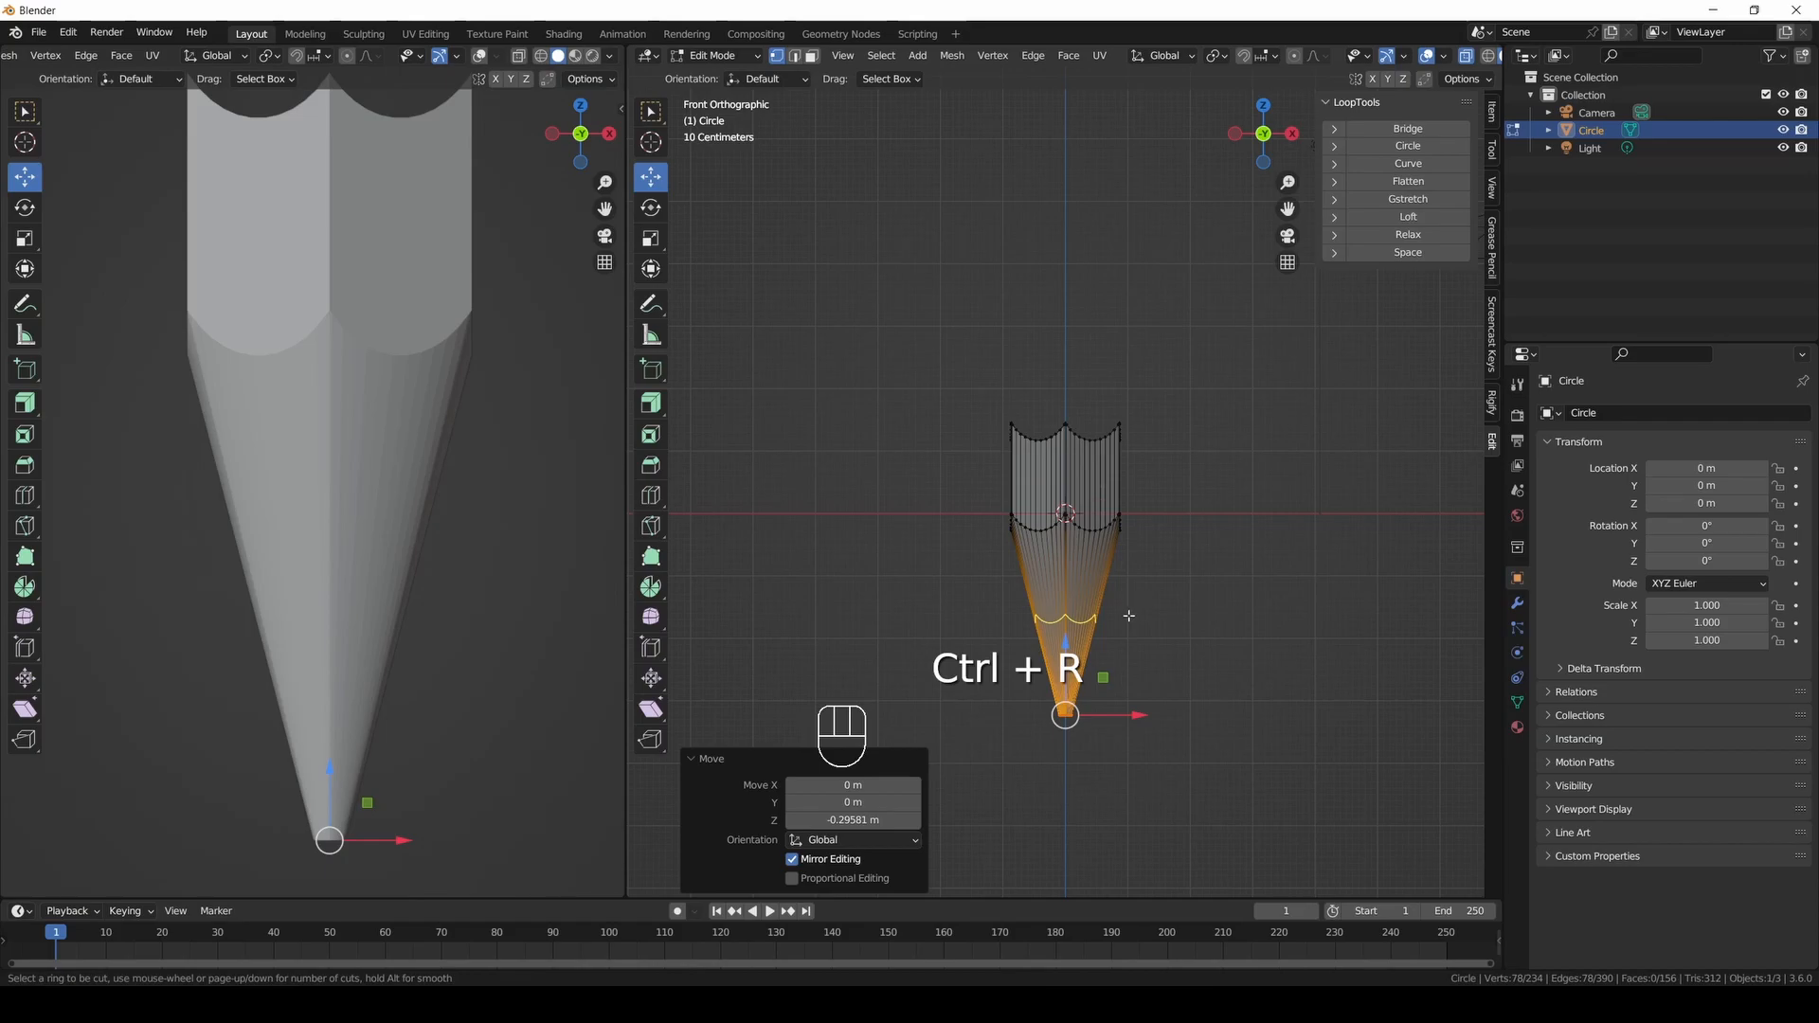
pyautogui.click(1139, 601)
pyautogui.click(1137, 590)
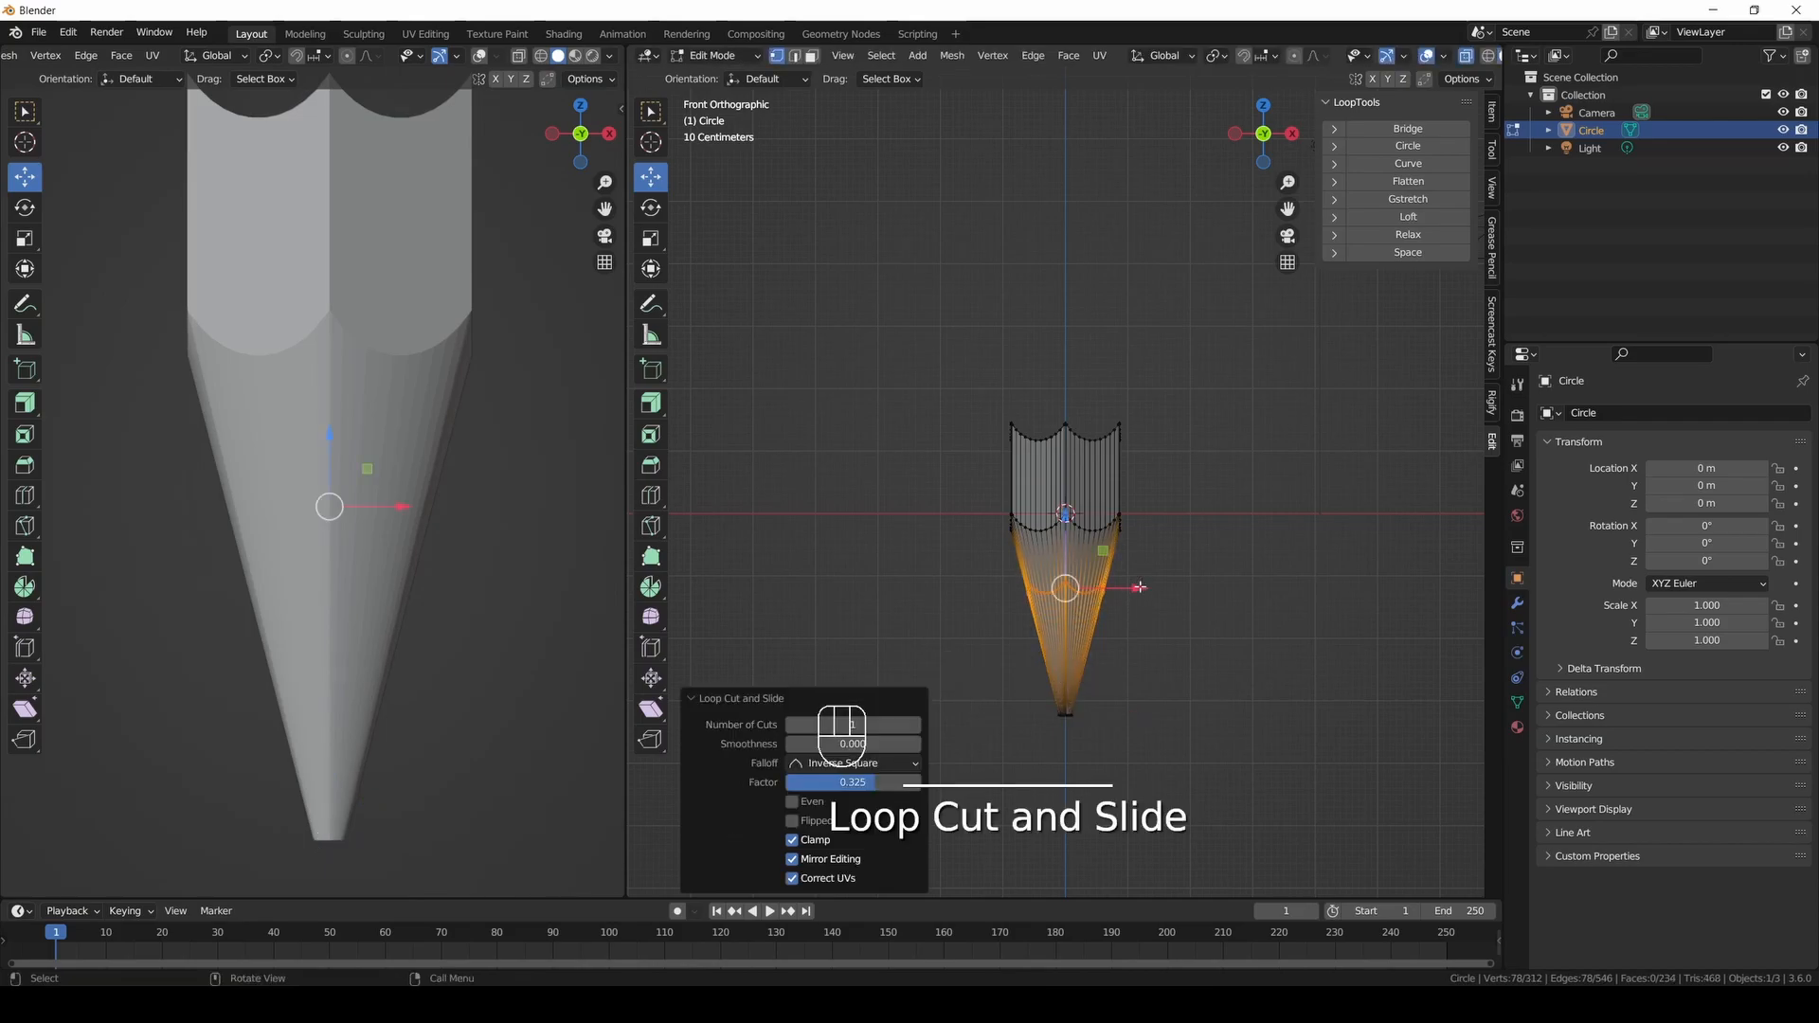
pyautogui.click(1409, 147)
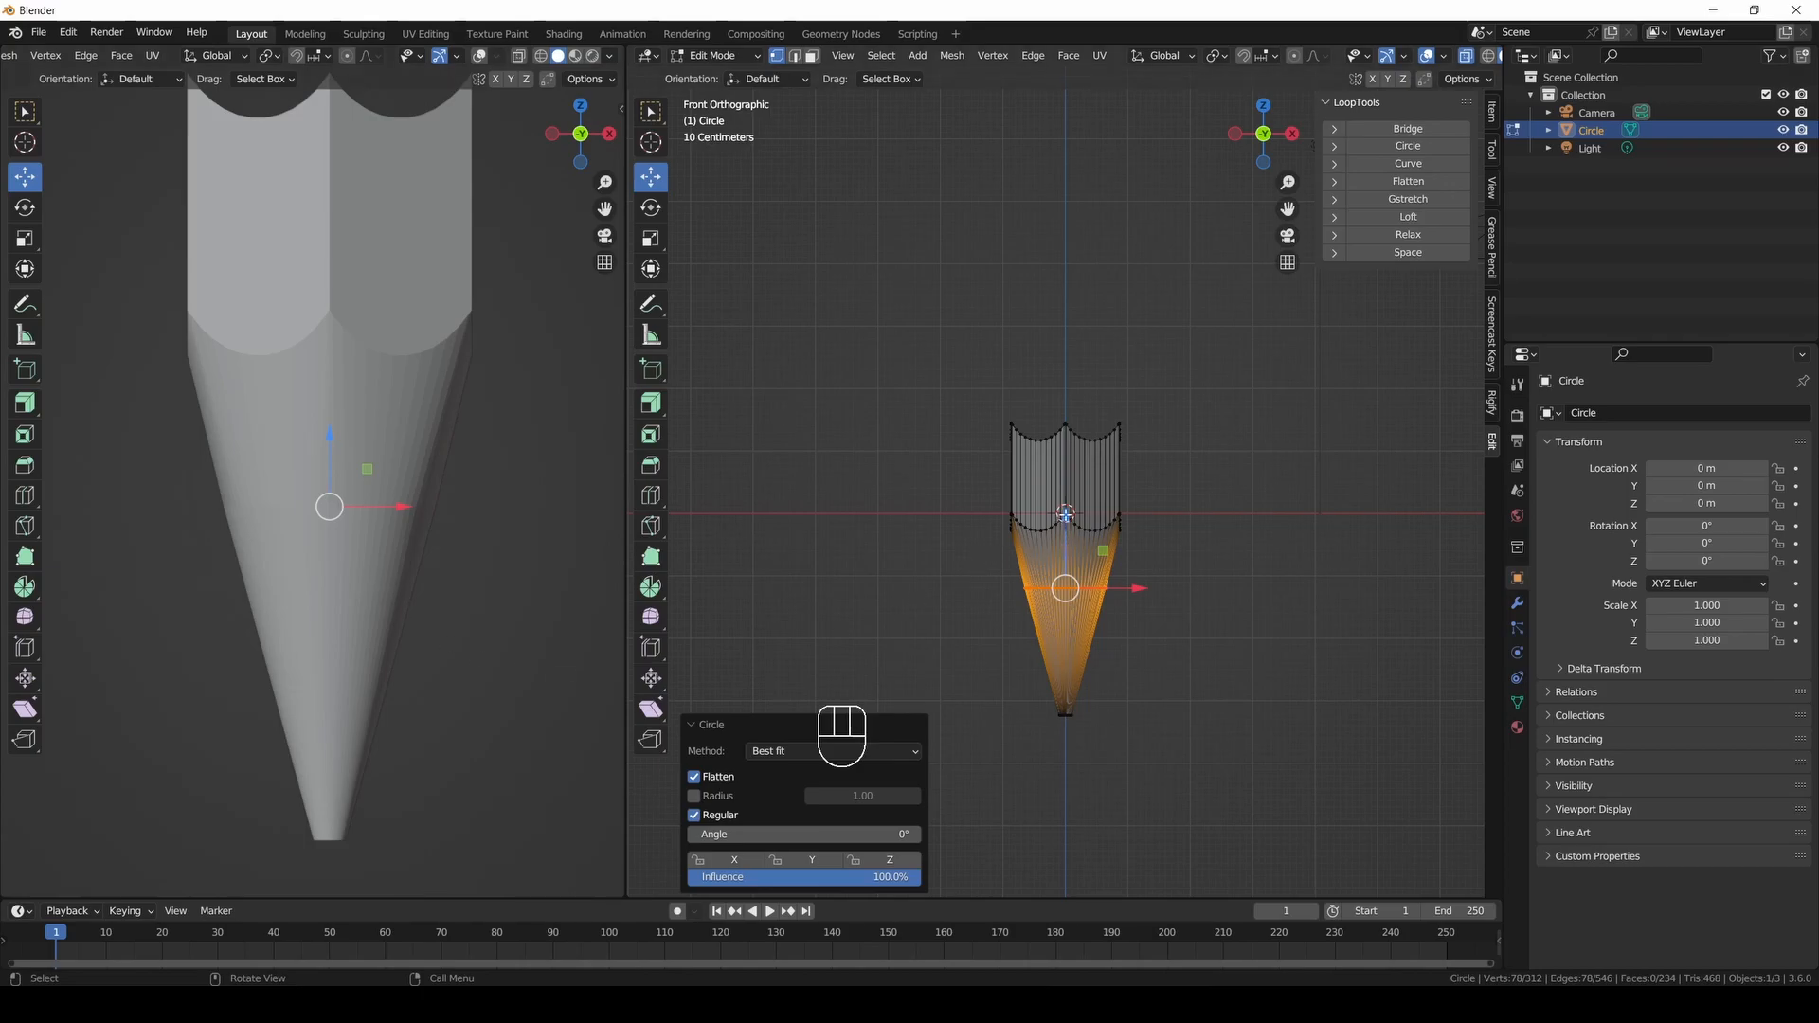
pyautogui.press('g')
pyautogui.press('g')
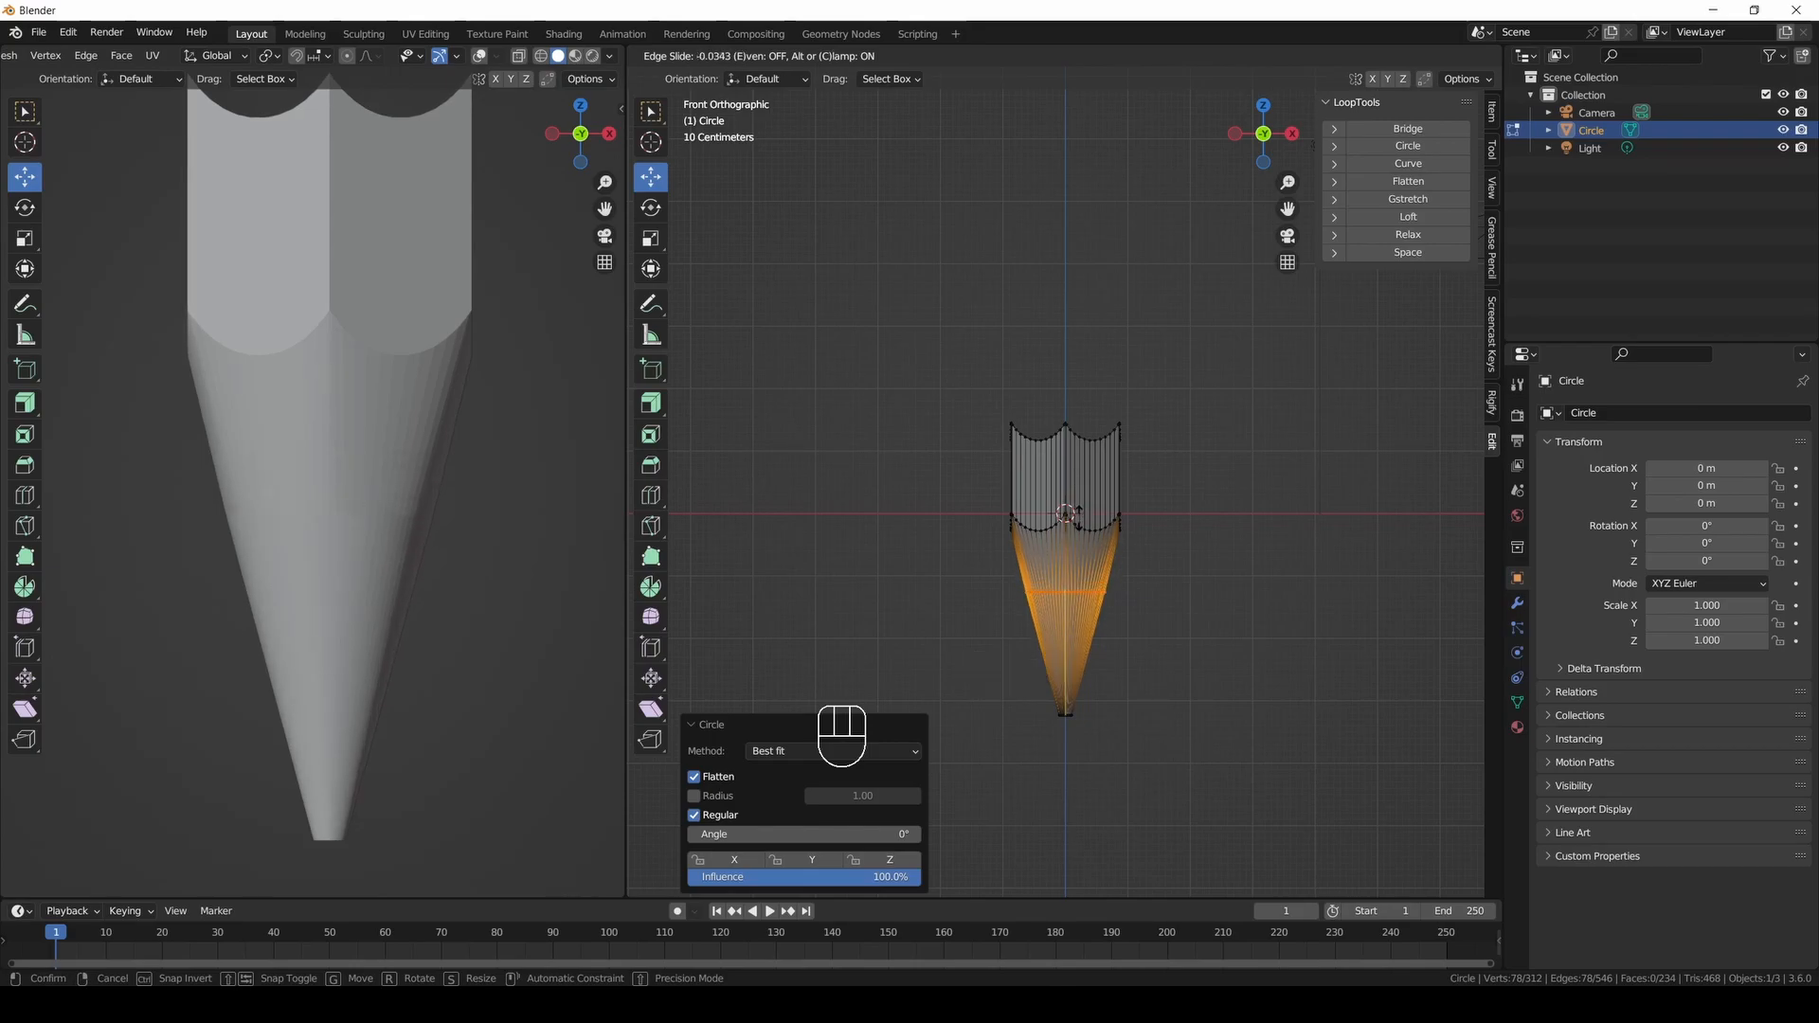
pyautogui.rightClick(1078, 514)
# Add a centred loop cut between the scalloped edge and the circular loop on the cone.
pyautogui.scroll(3, 353, 491)
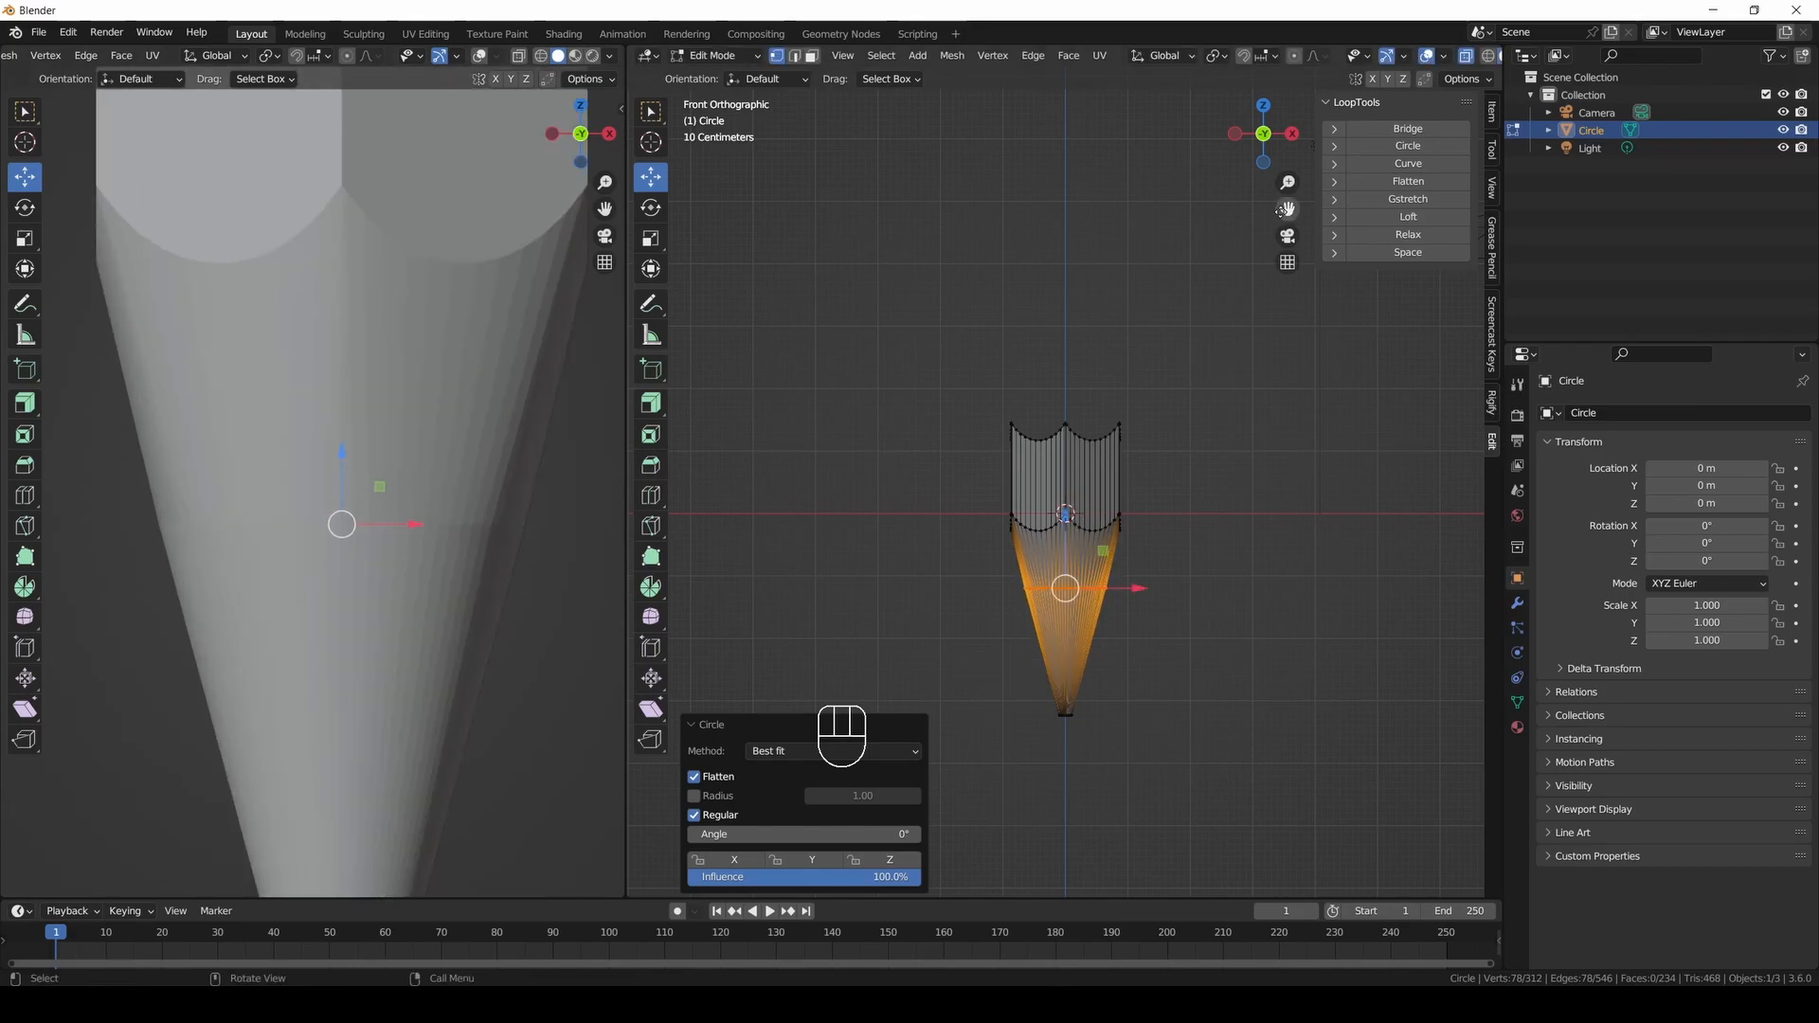
pyautogui.scroll(3, 1098, 441)
pyautogui.hotkey('ctrl', 'r')
pyautogui.click(1146, 629)
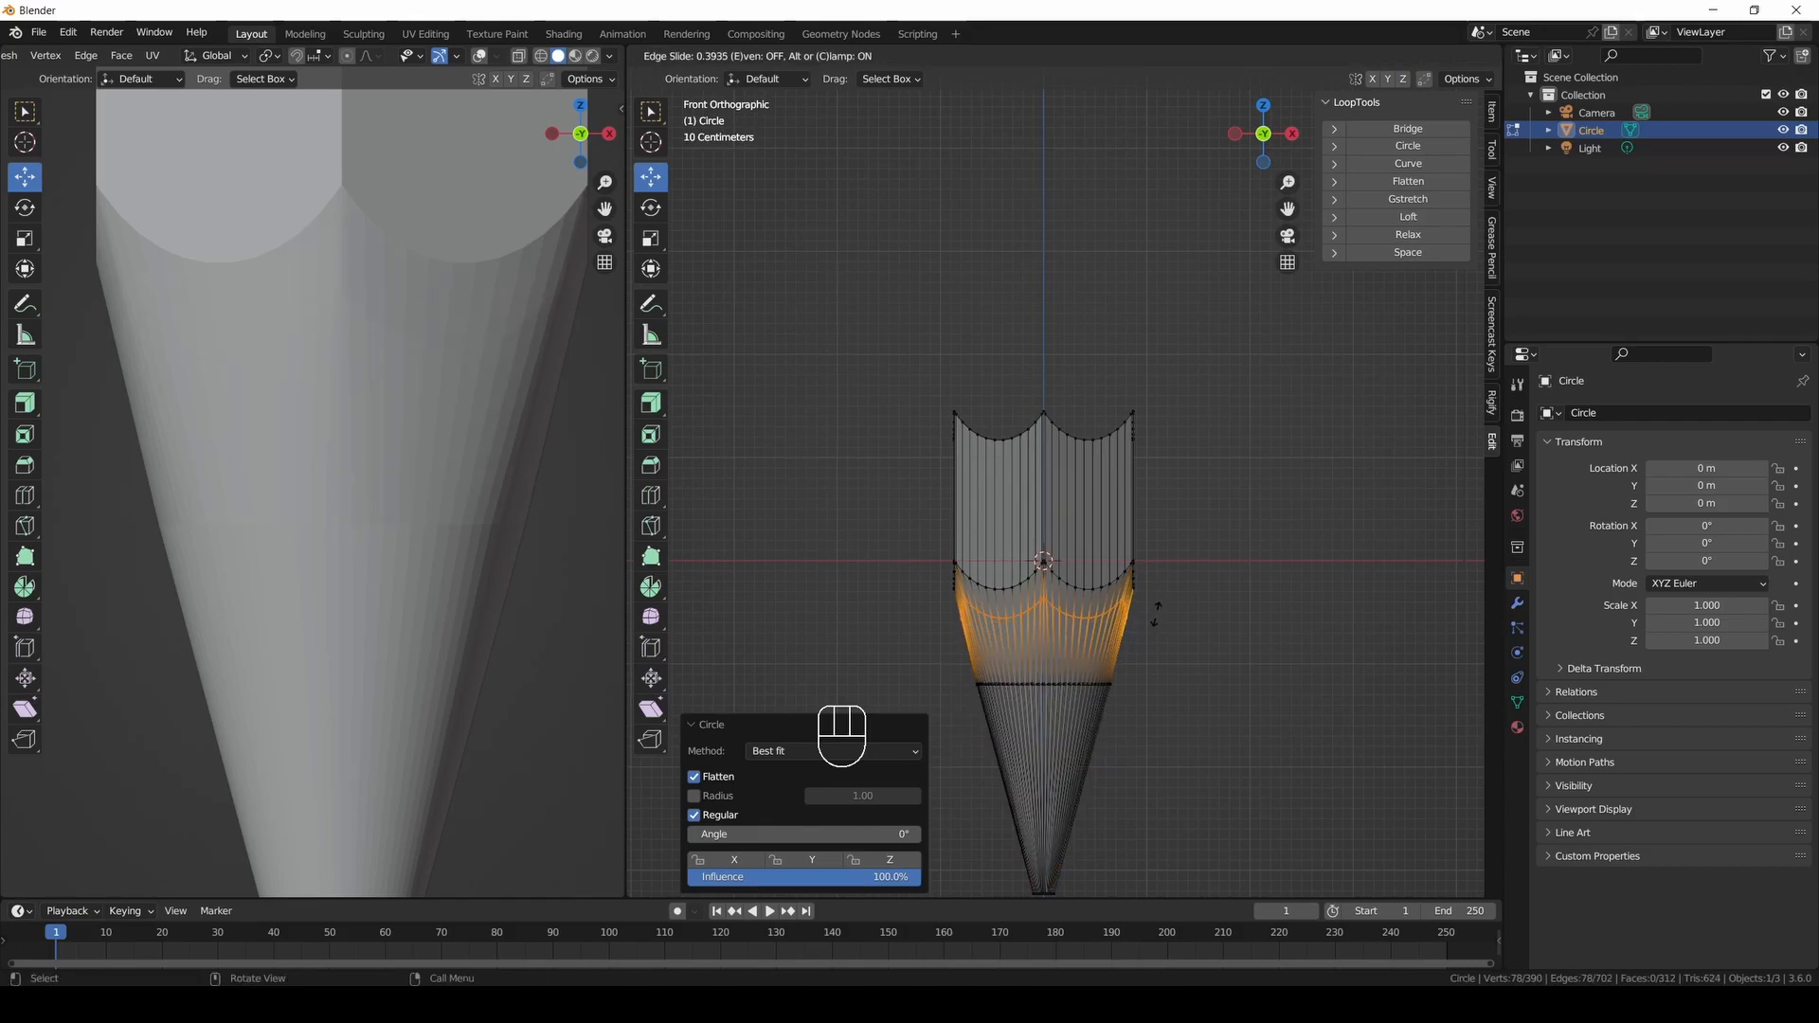
pyautogui.rightClick(1154, 611)
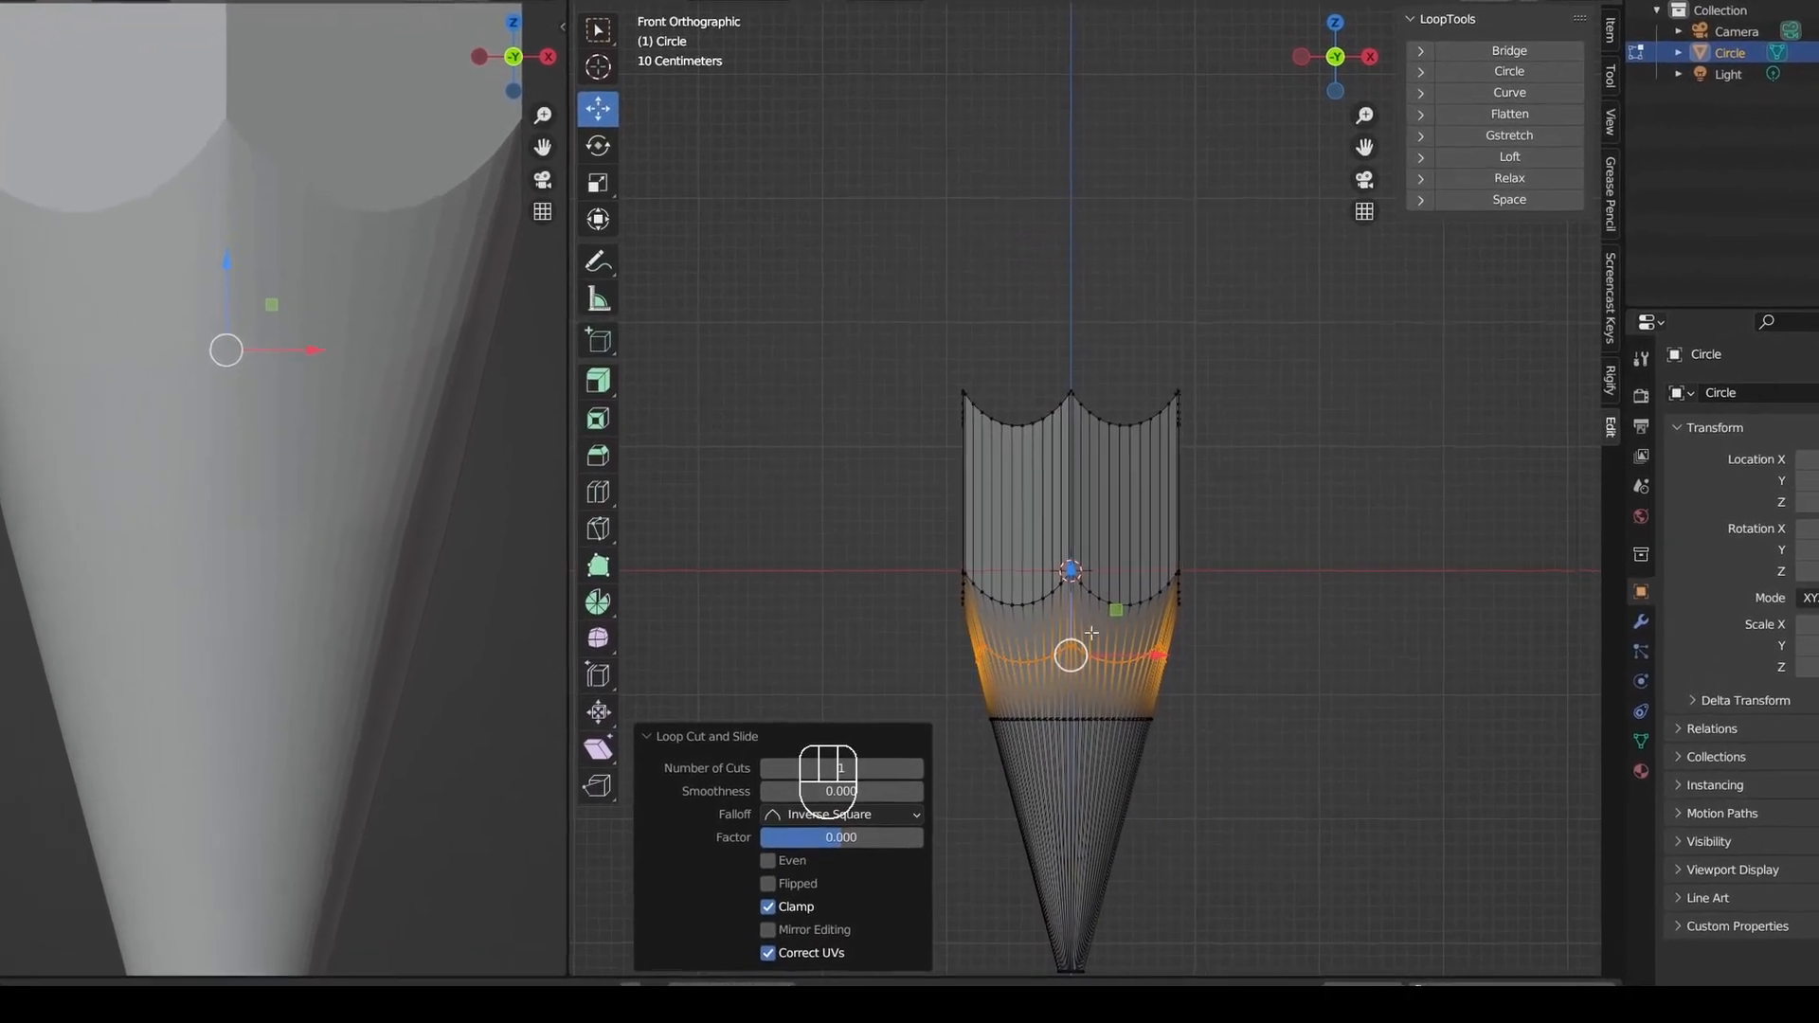
# Smooth the new loop with LoopTools Relax, using 10 iterations.
pyautogui.click(1507, 179)
pyautogui.click(789, 926)
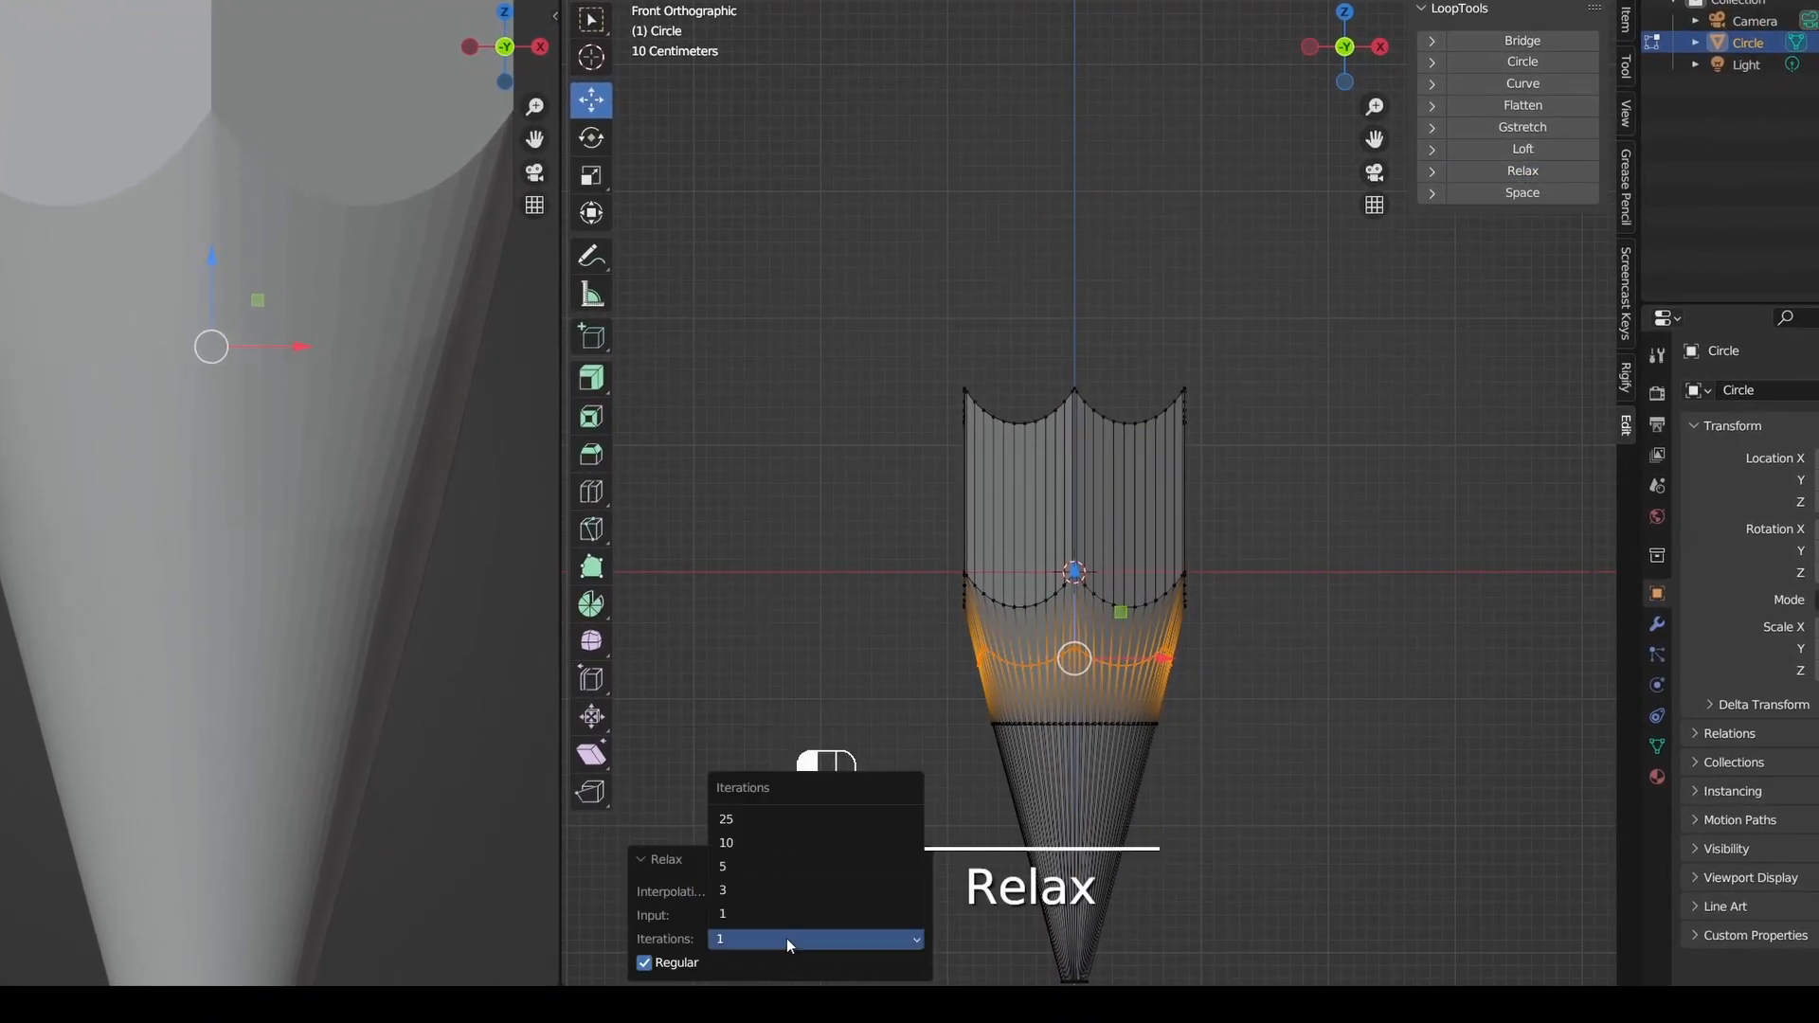
pyautogui.click(763, 839)
# Edge-slide the relaxed loop all the way up to the scalloped edge with factor 1.000.
pyautogui.scroll(2, 1003, 757)
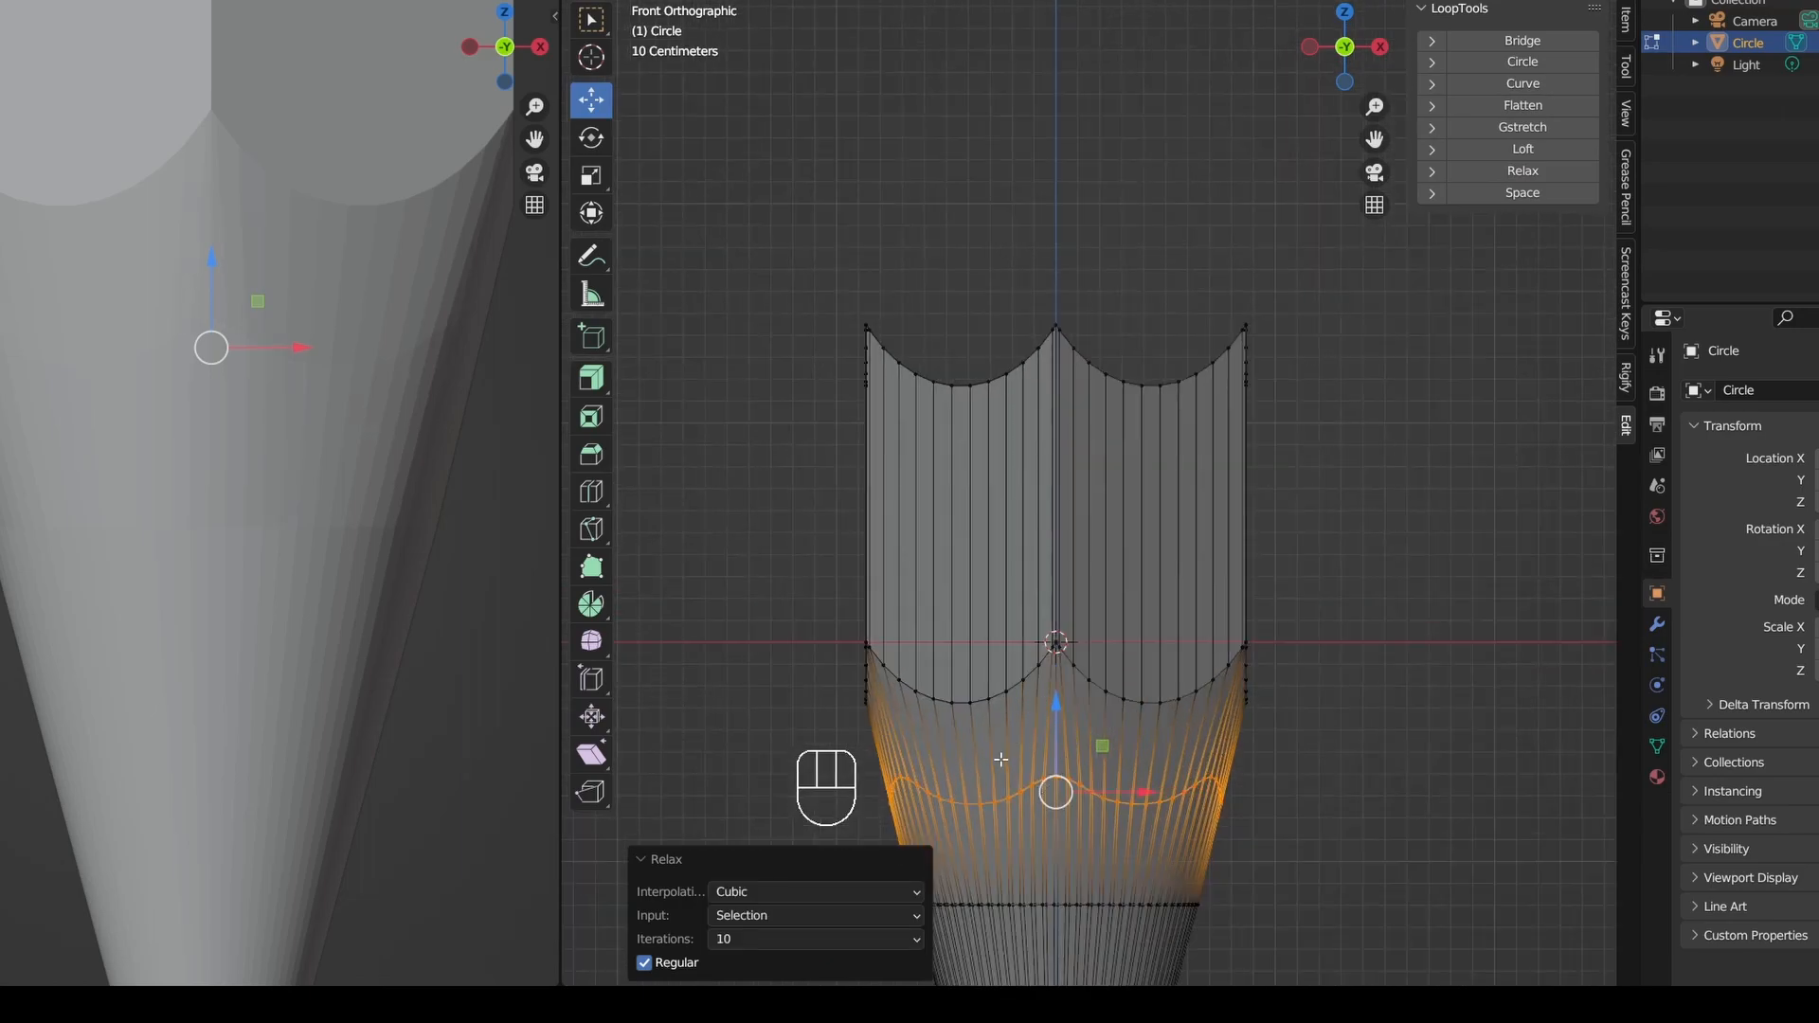
pyautogui.press('g')
pyautogui.press('g')
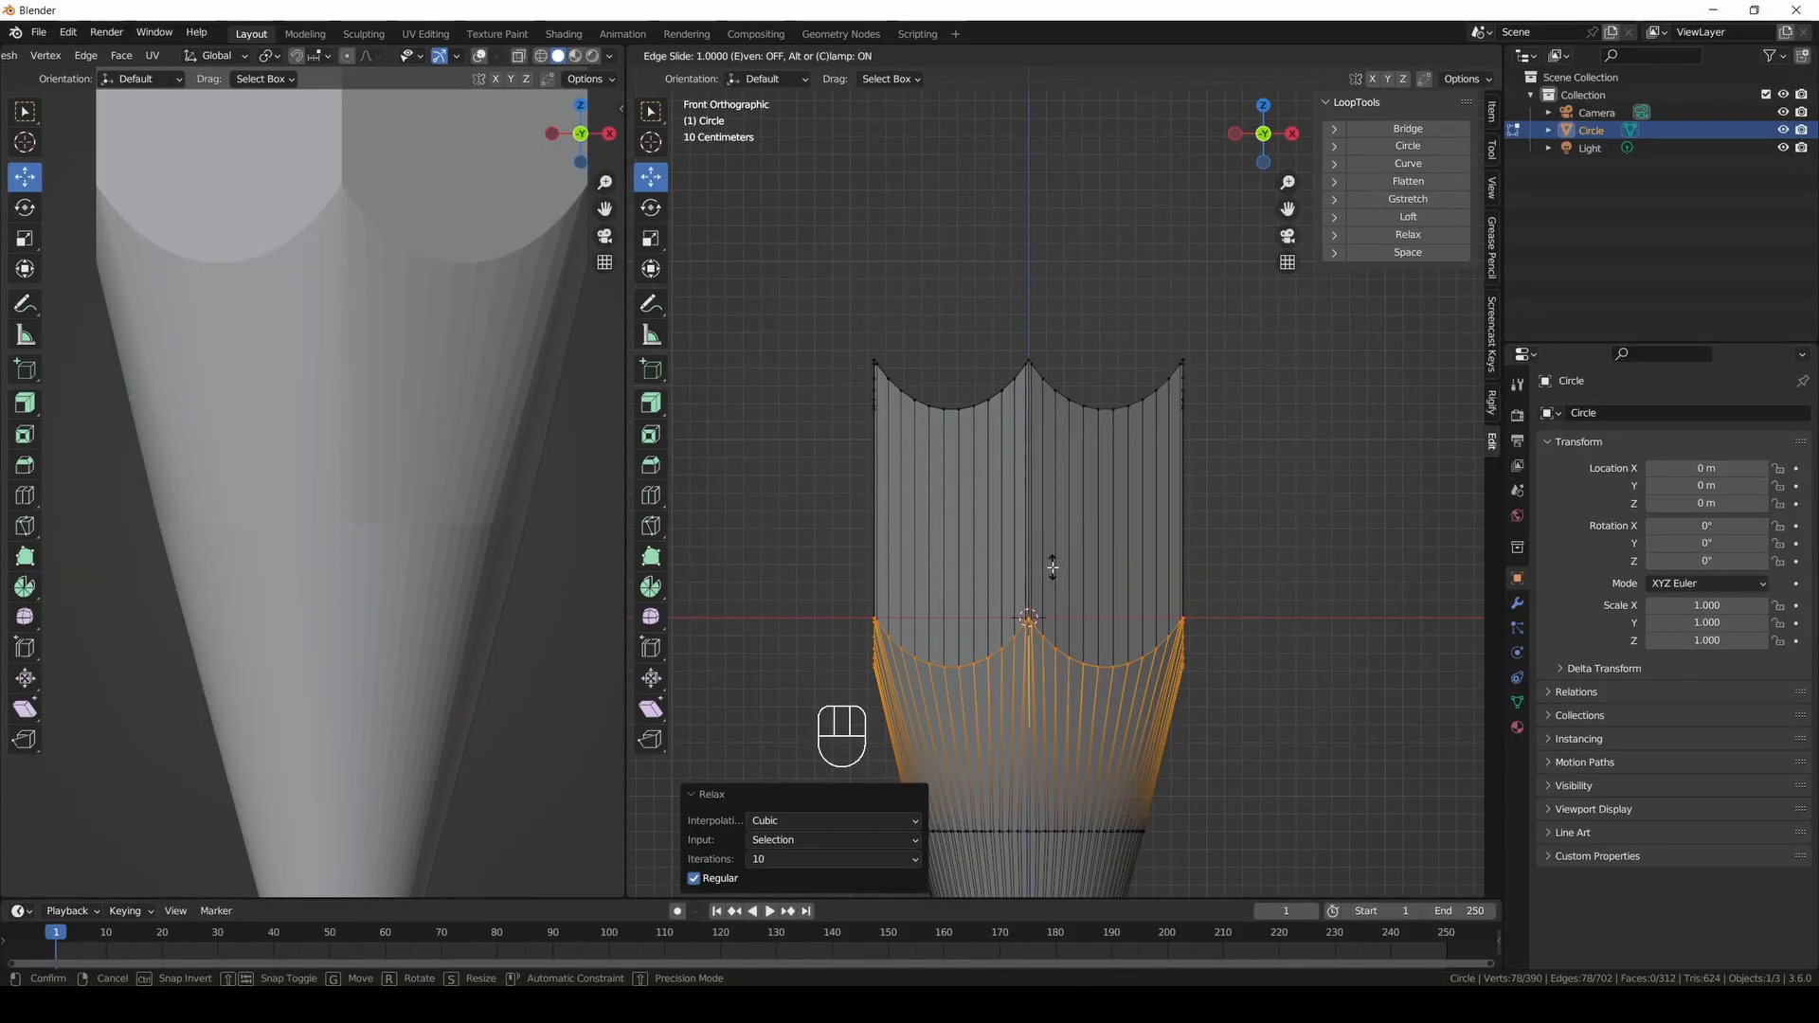
pyautogui.click(1081, 581)
pyautogui.scroll(-4, 545, 674)
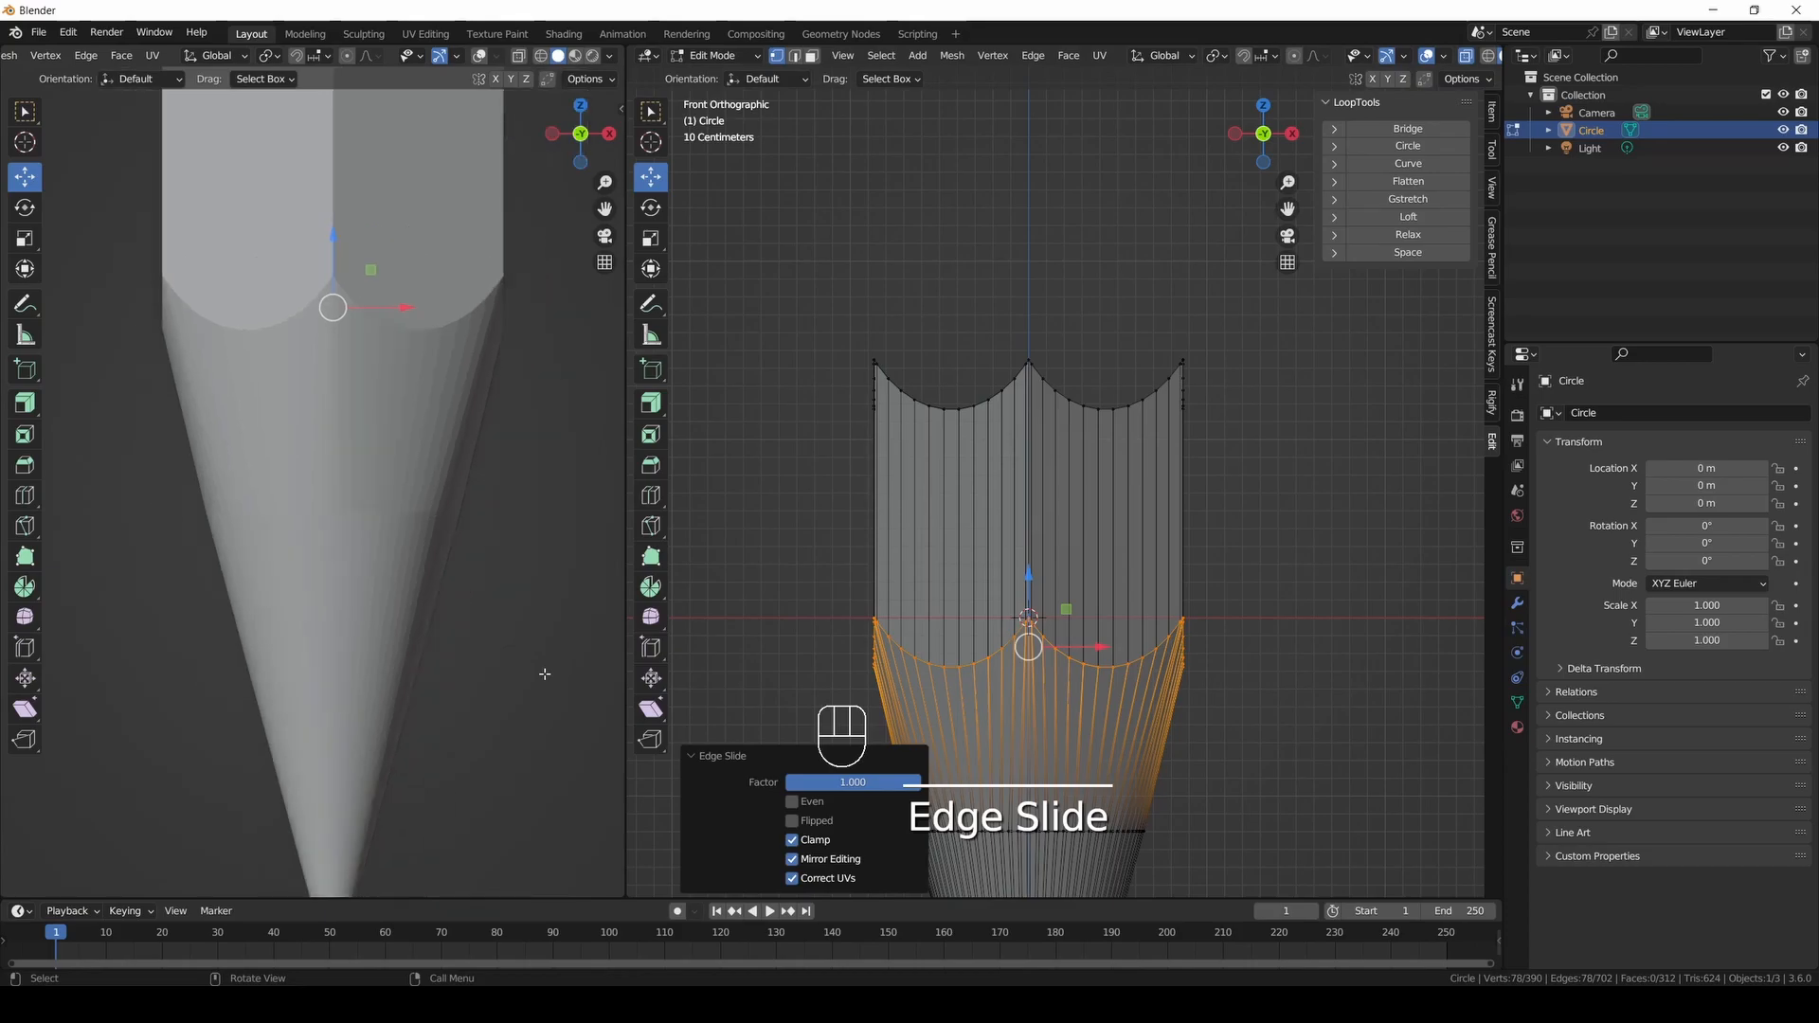
pyautogui.rightClick(356, 547)
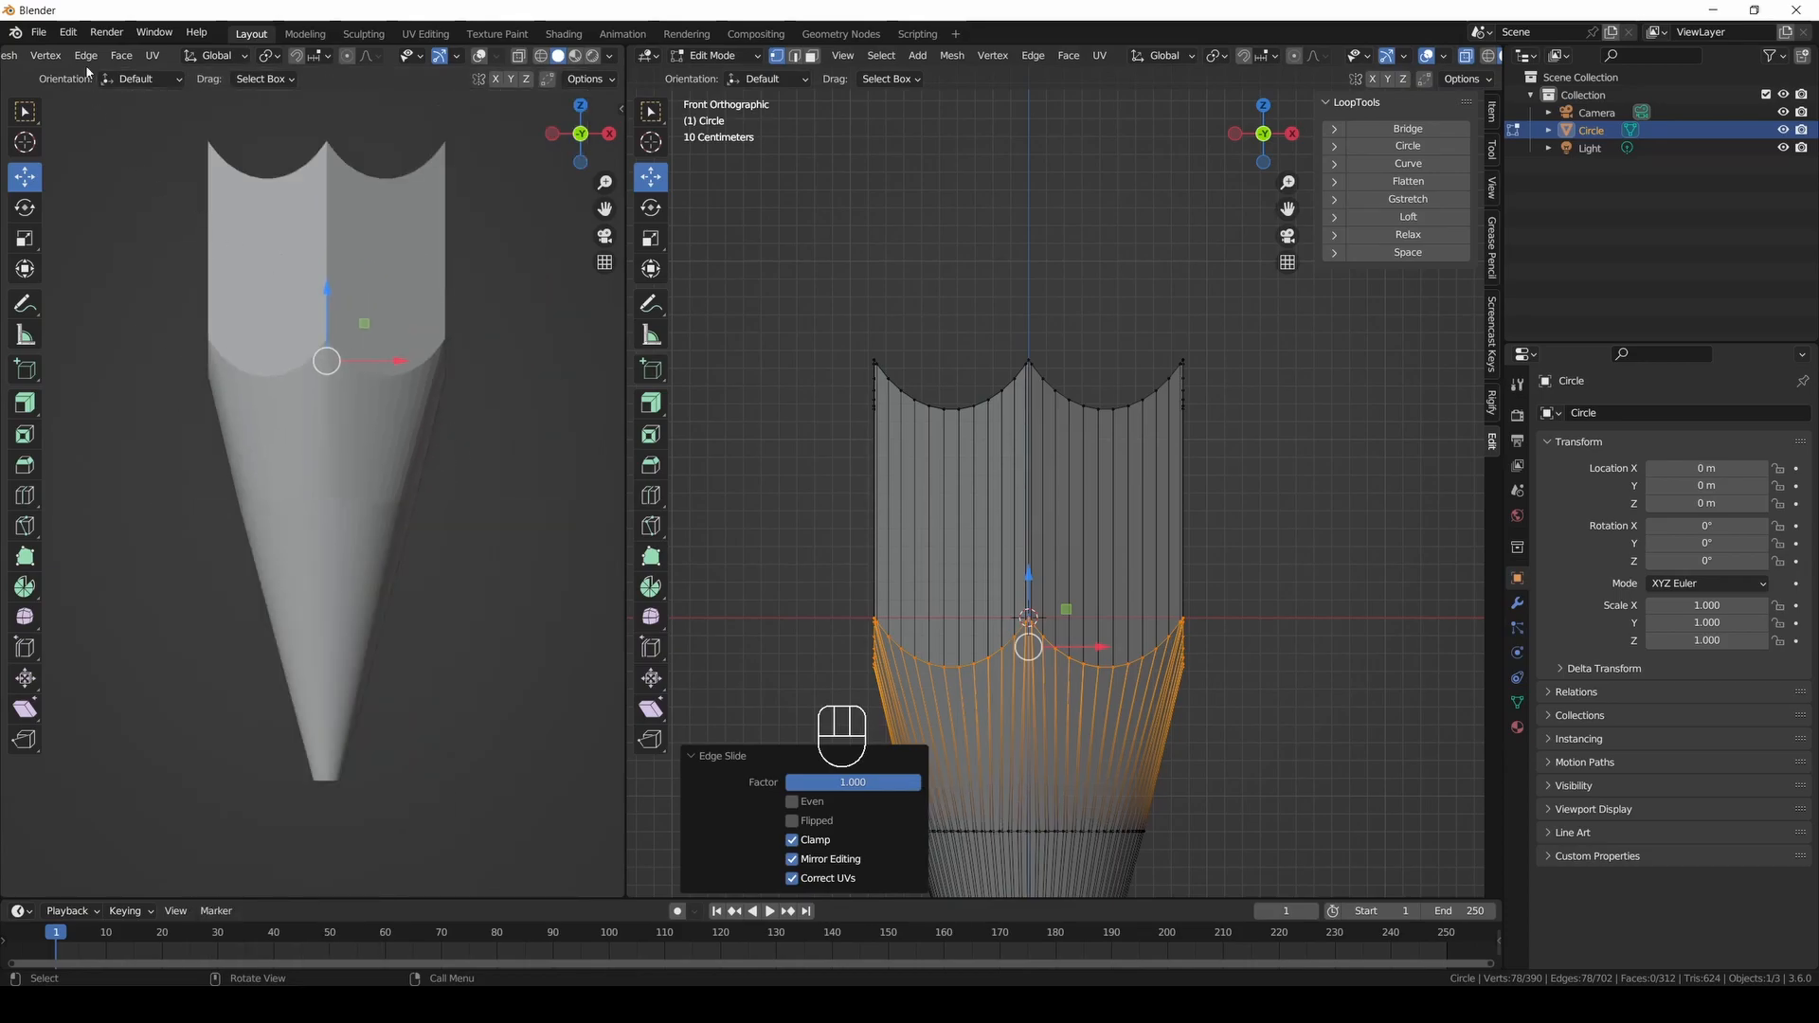
# Apply smooth shading to the pencil and enable Auto Smooth at 30° for its normals.
pyautogui.press('Tab')
pyautogui.rightClick(327, 422)
pyautogui.click(327, 422)
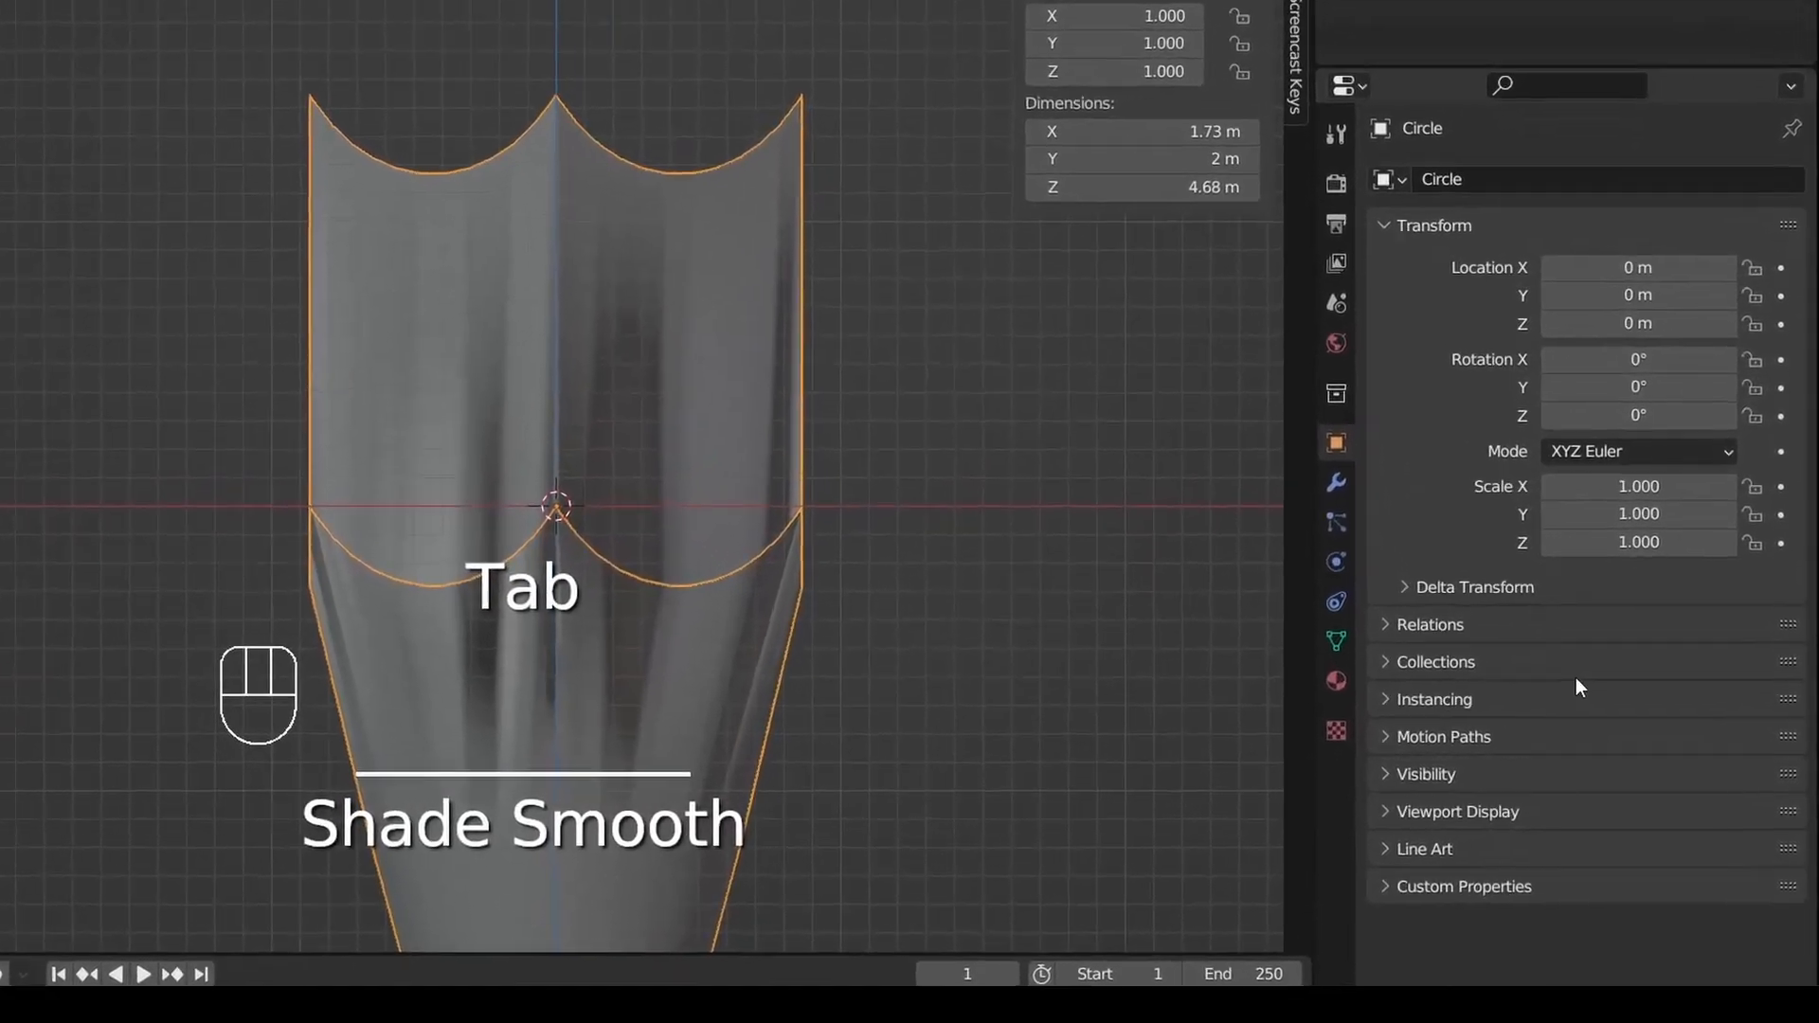
pyautogui.click(1331, 639)
pyautogui.click(1440, 758)
pyautogui.click(1548, 797)
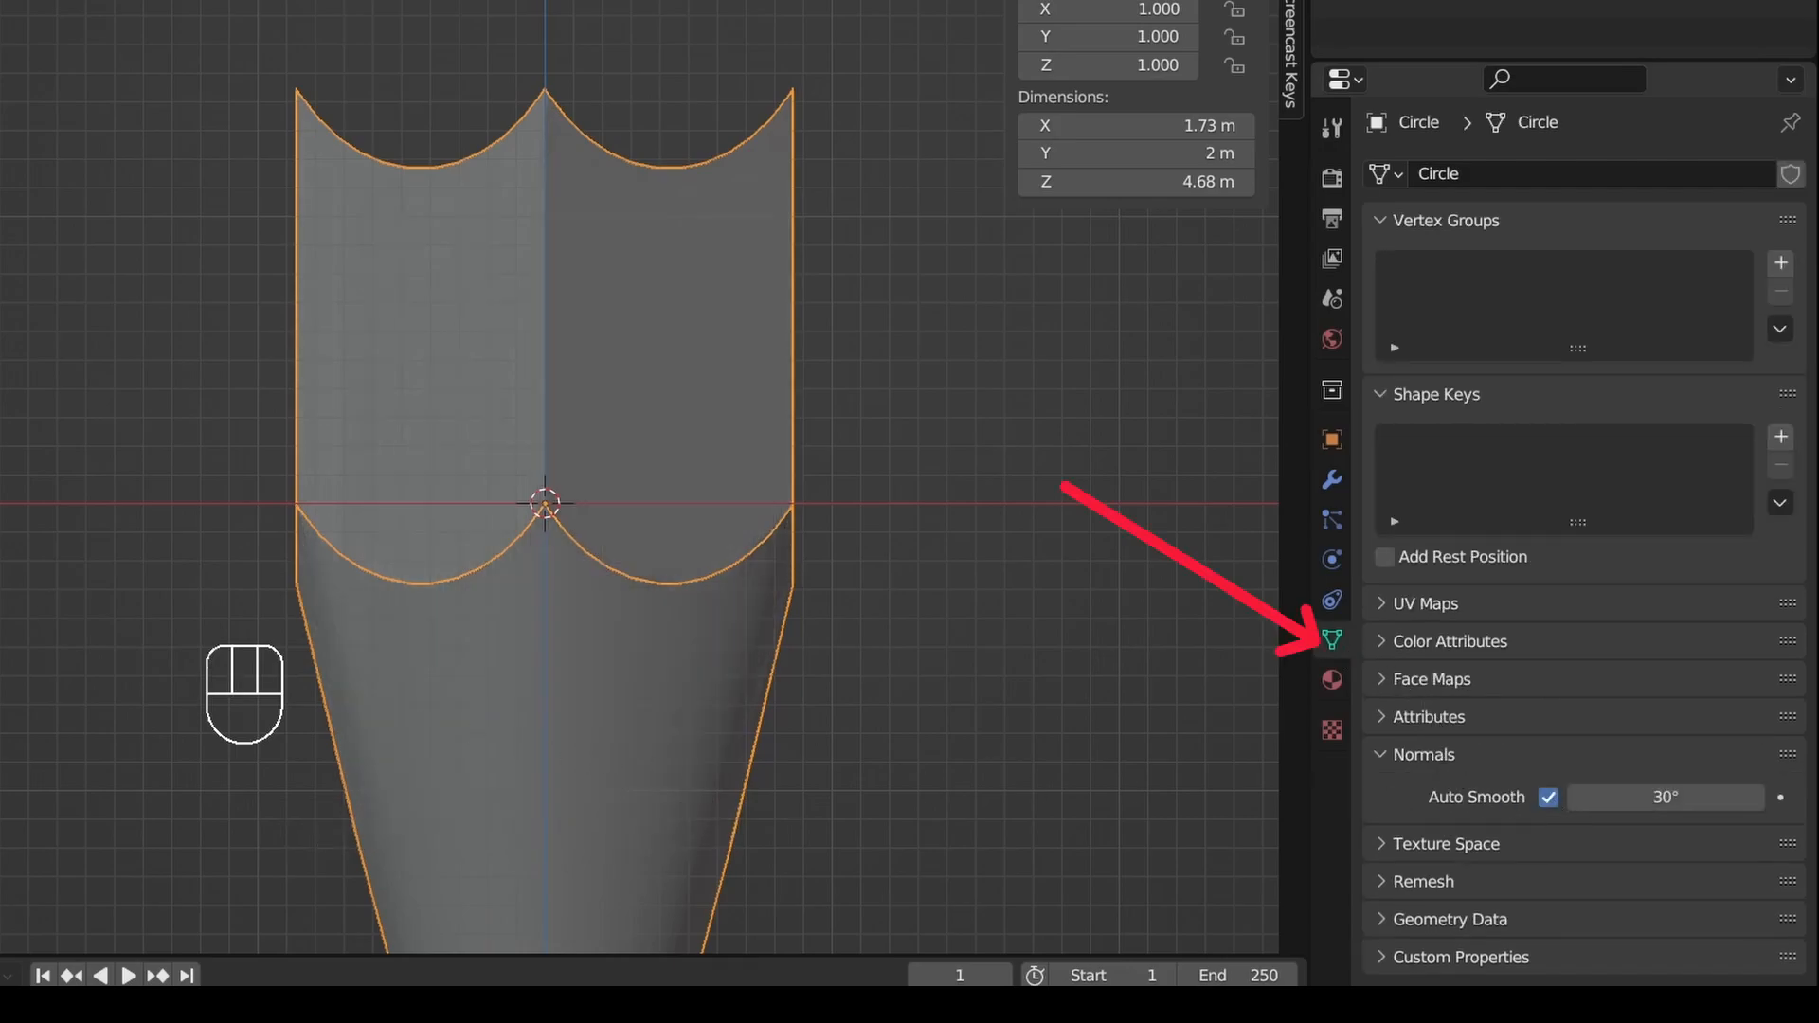
# Add five evenly spaced loop cuts between the cone's circular loop and the tip, without sliding them.
pyautogui.press('Tab')
pyautogui.hotkey('ctrl', 'r')
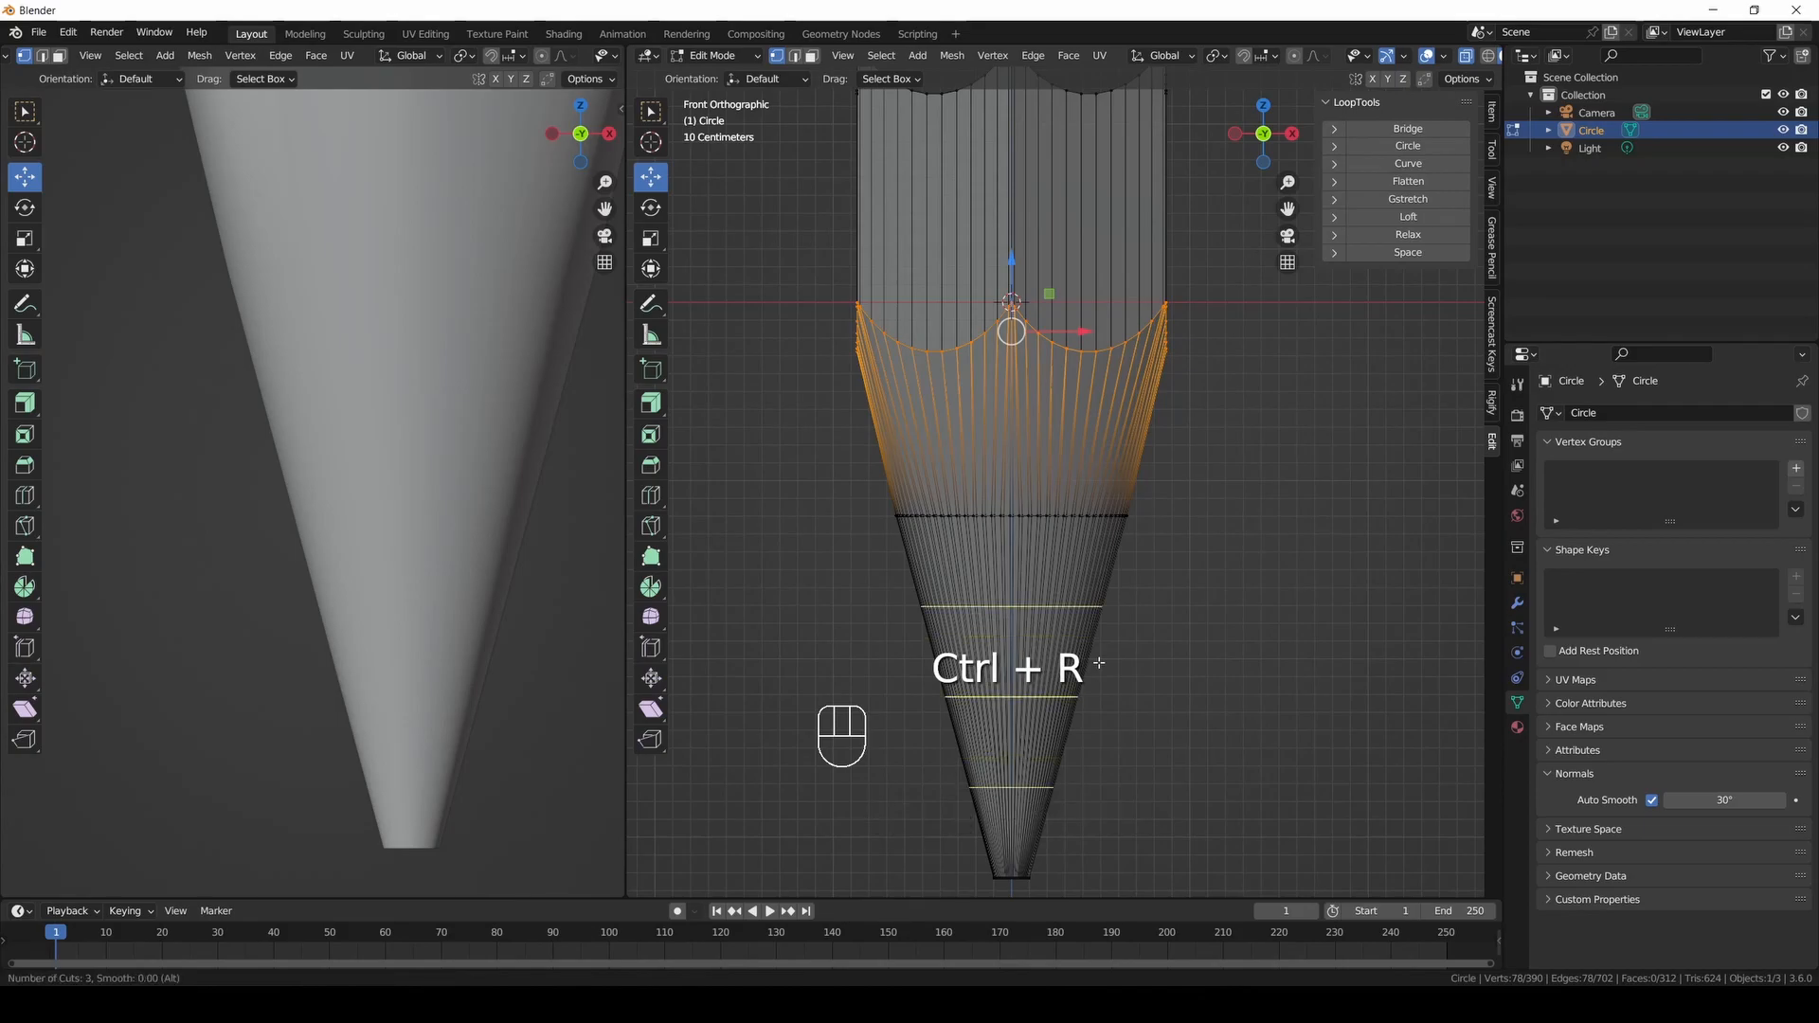
pyautogui.scroll(2, 1098, 662)
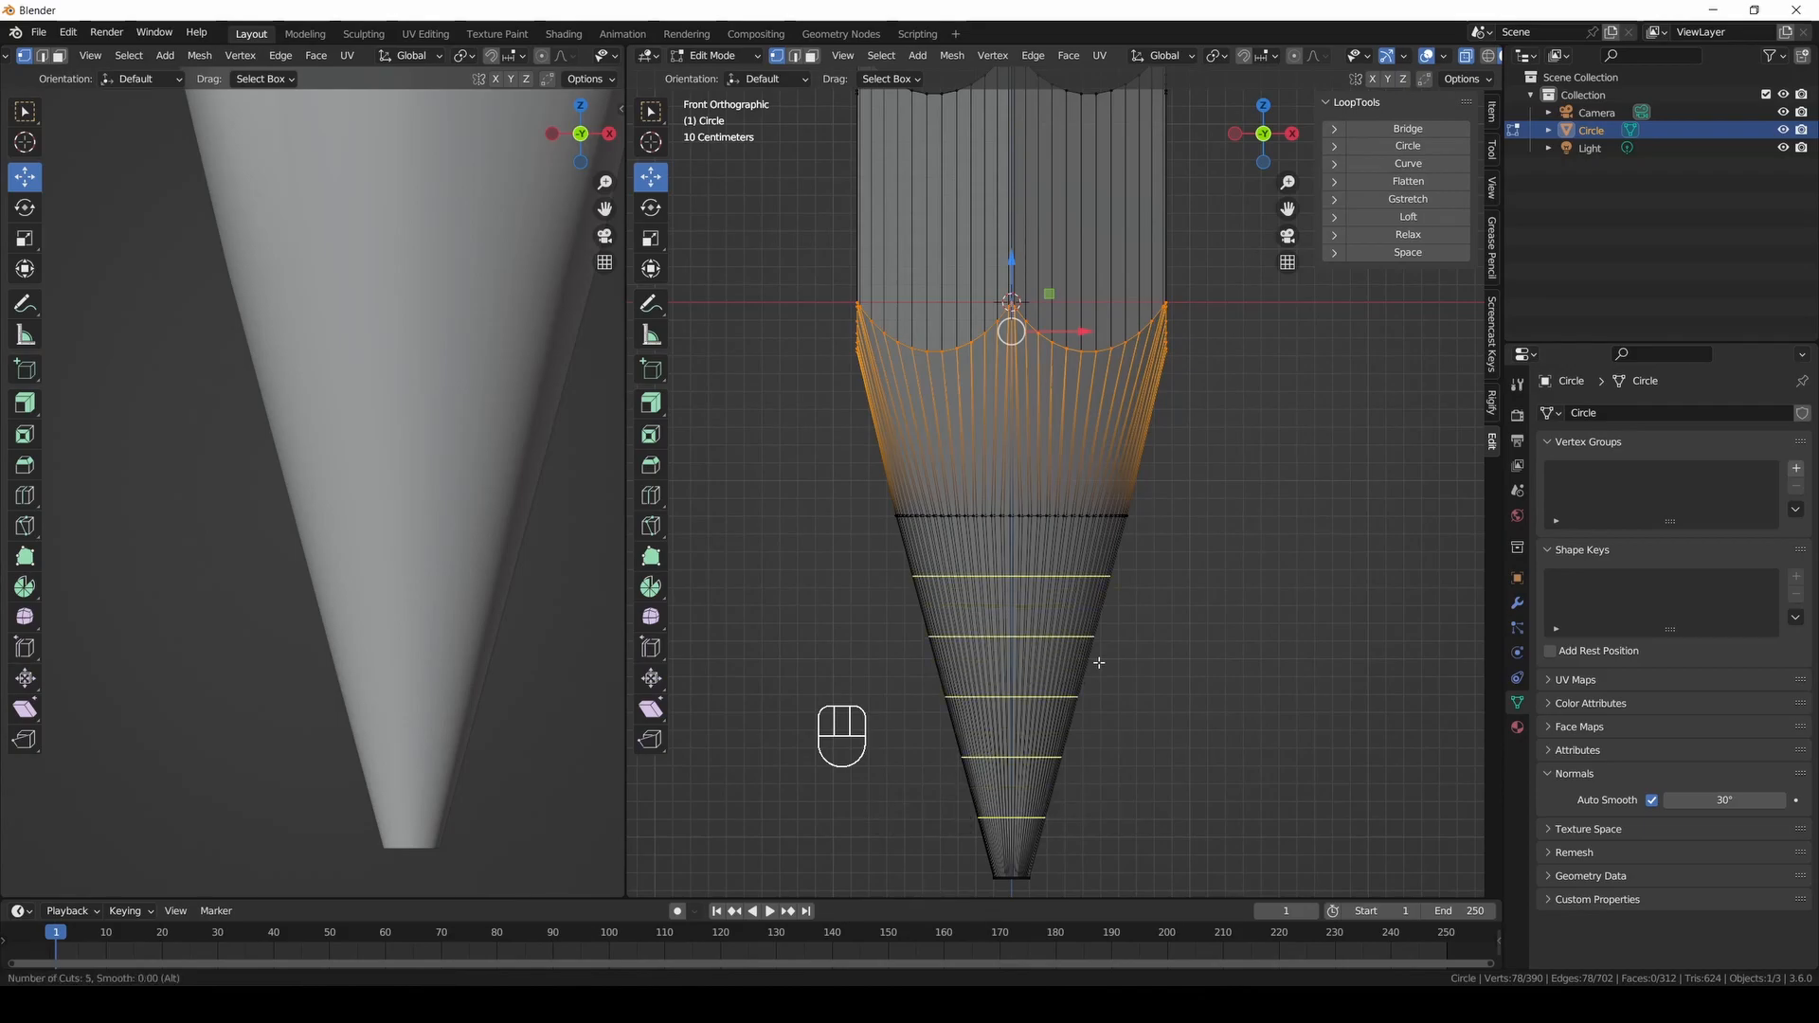
pyautogui.click(1098, 662)
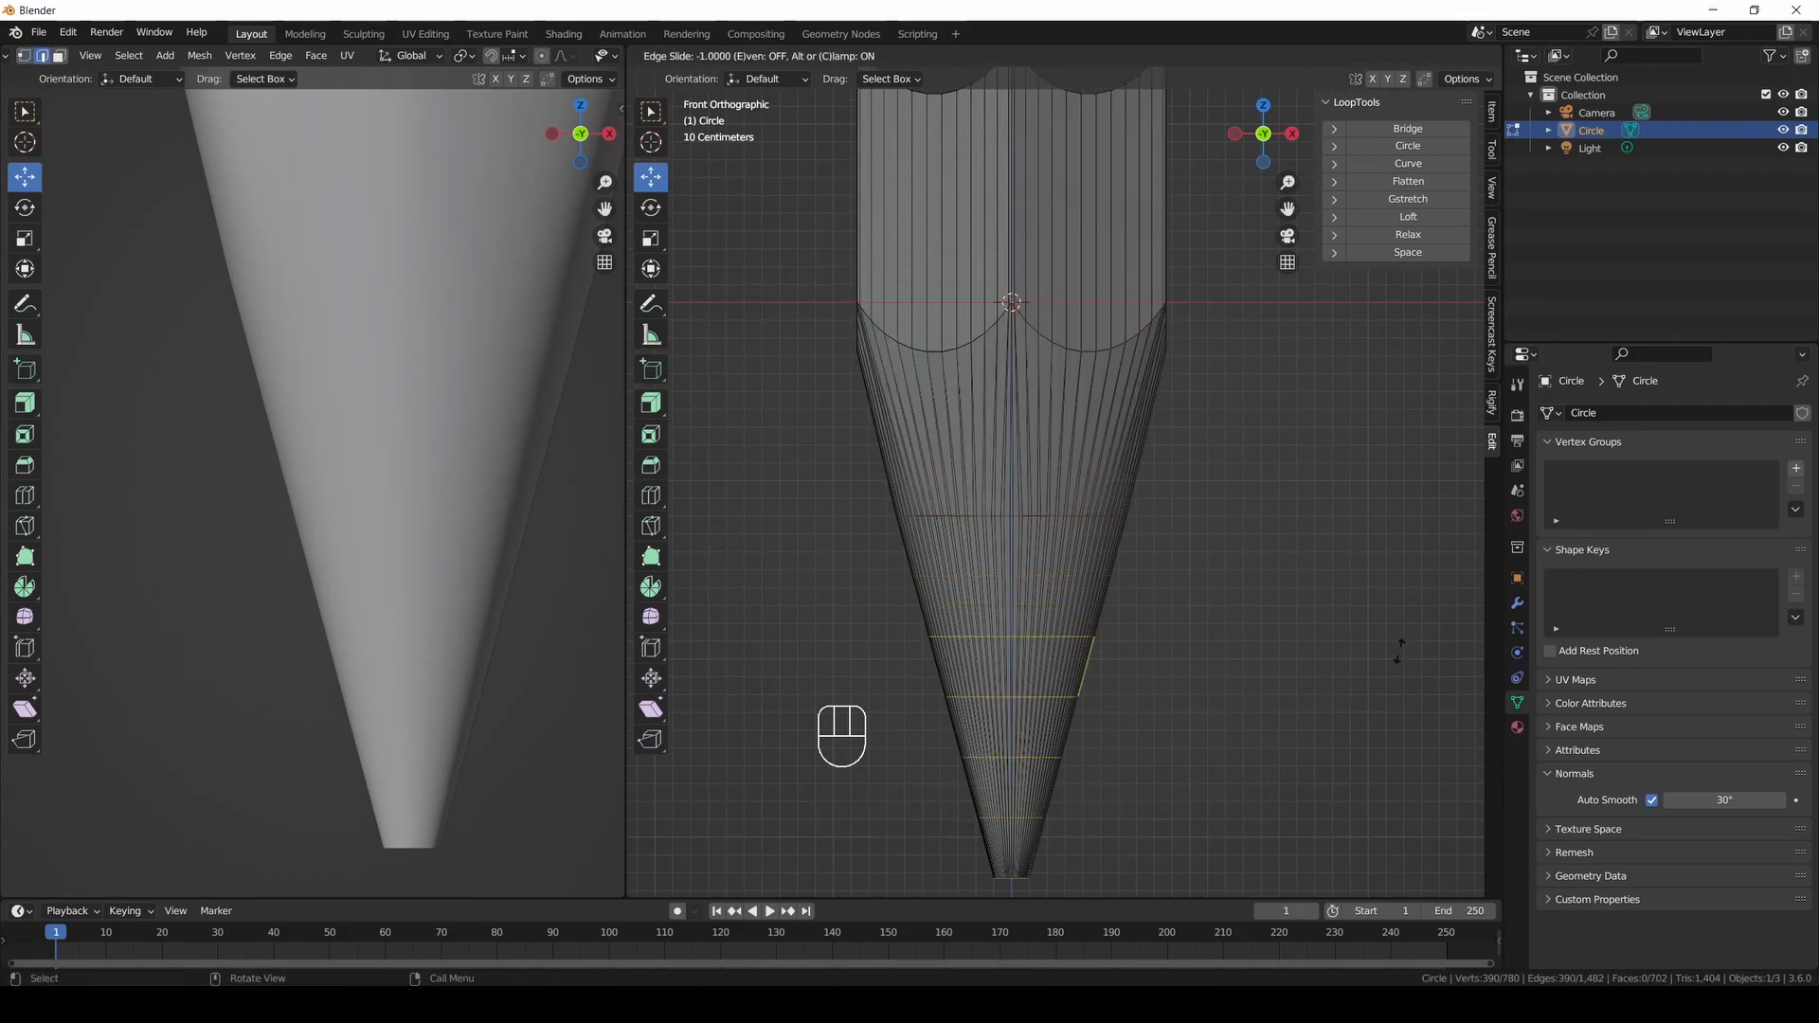
pyautogui.rightClick(1053, 677)
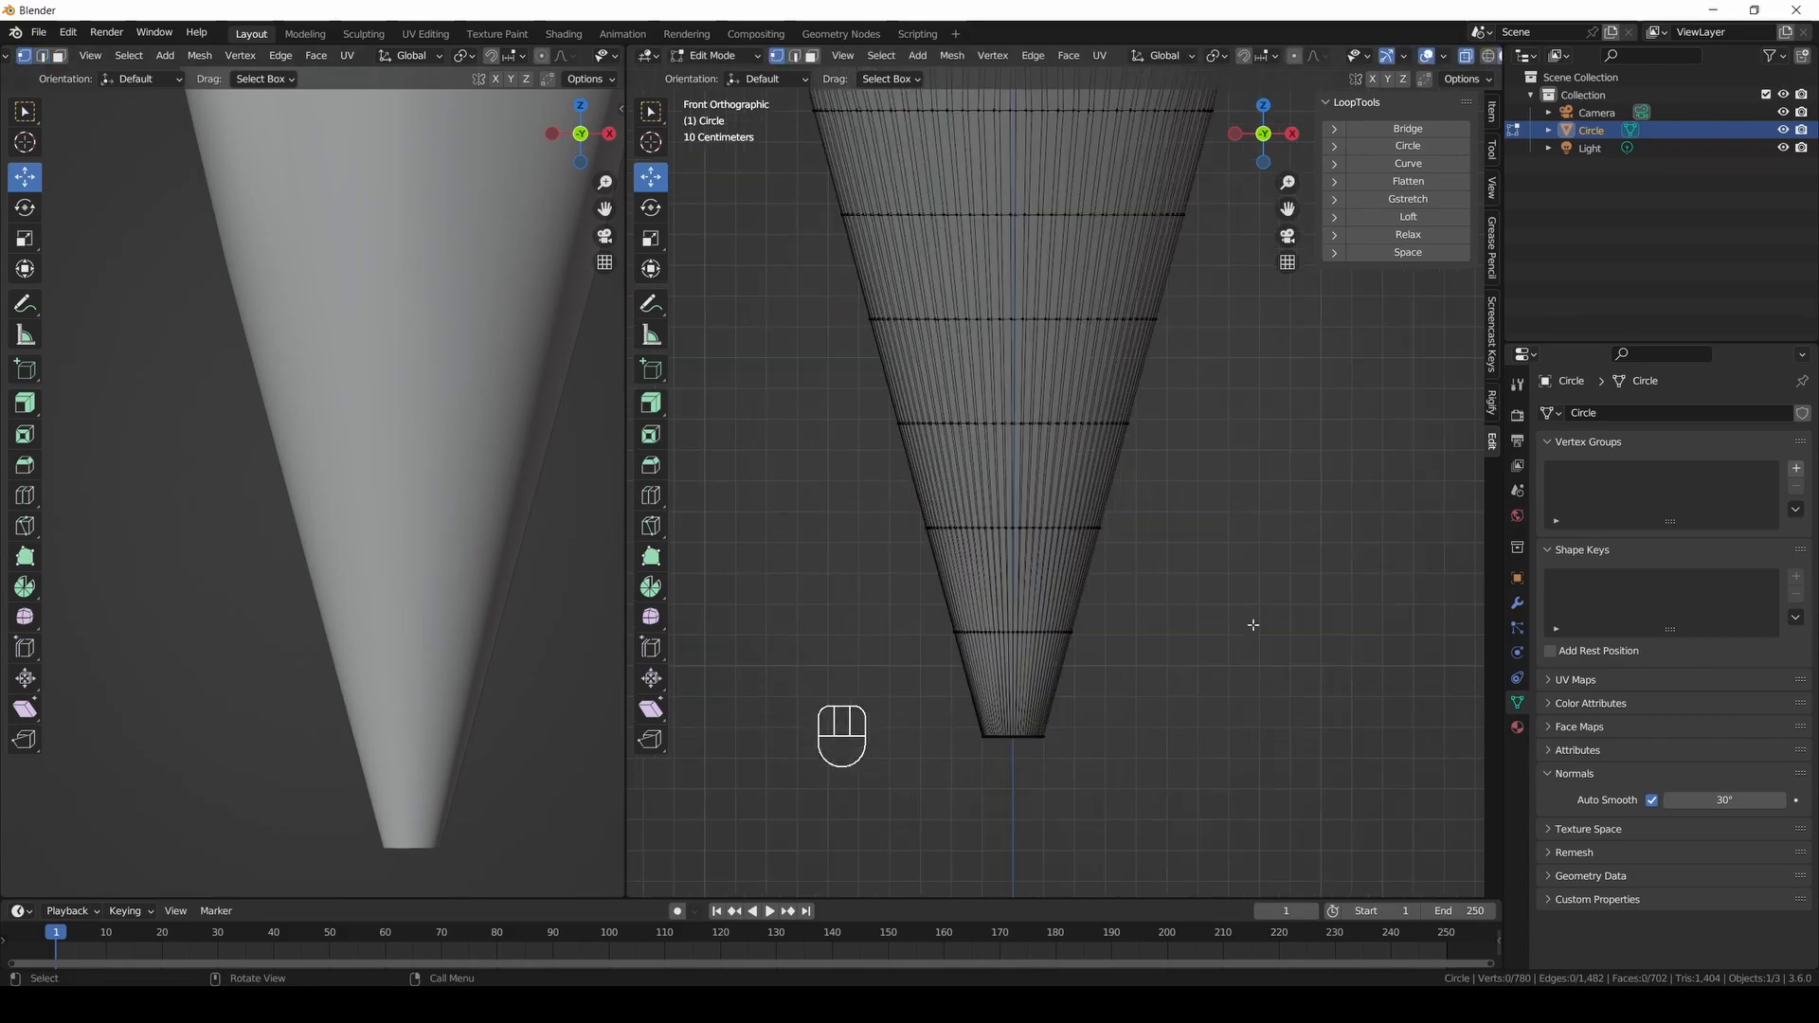
# Select the lowest vertex loop of the cone and fill the open tip with a face.
pyautogui.moveTo(949, 768); pyautogui.dragTo(1097, 633)
pyautogui.moveTo(581, 158); pyautogui.dragTo(581, 21)
pyautogui.scroll(-2, 526, 284)
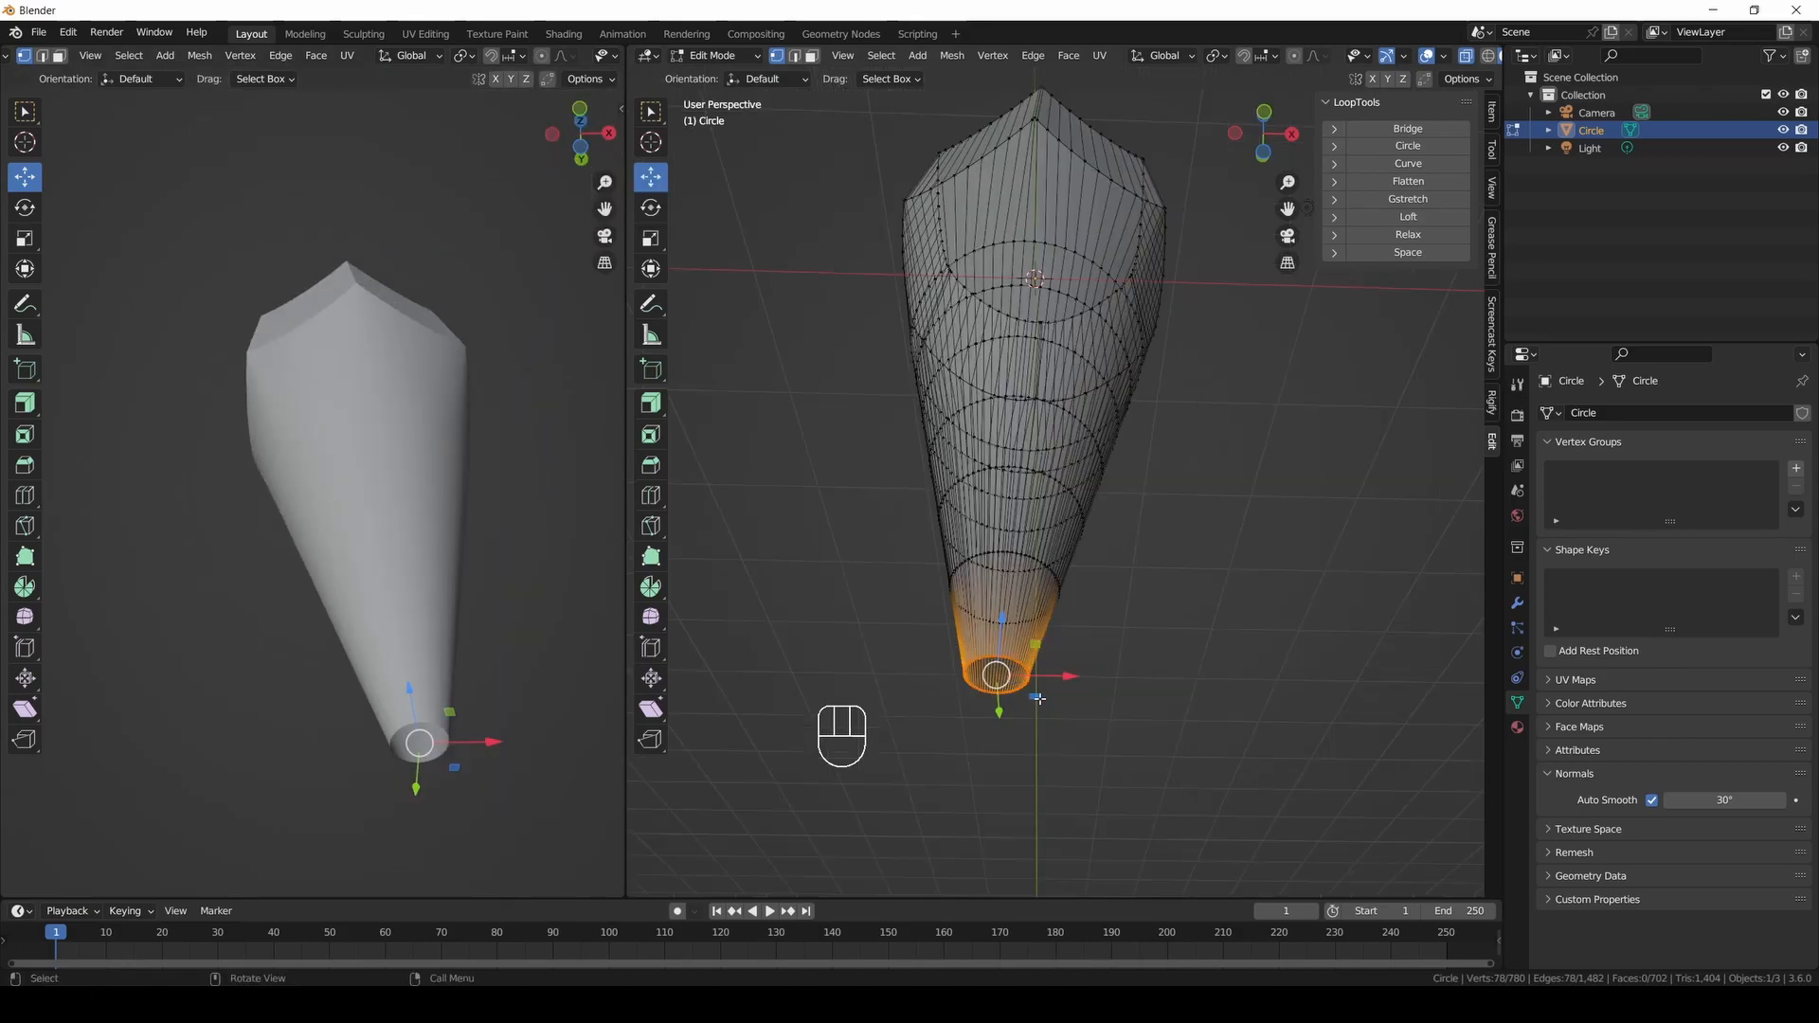
pyautogui.press('f')
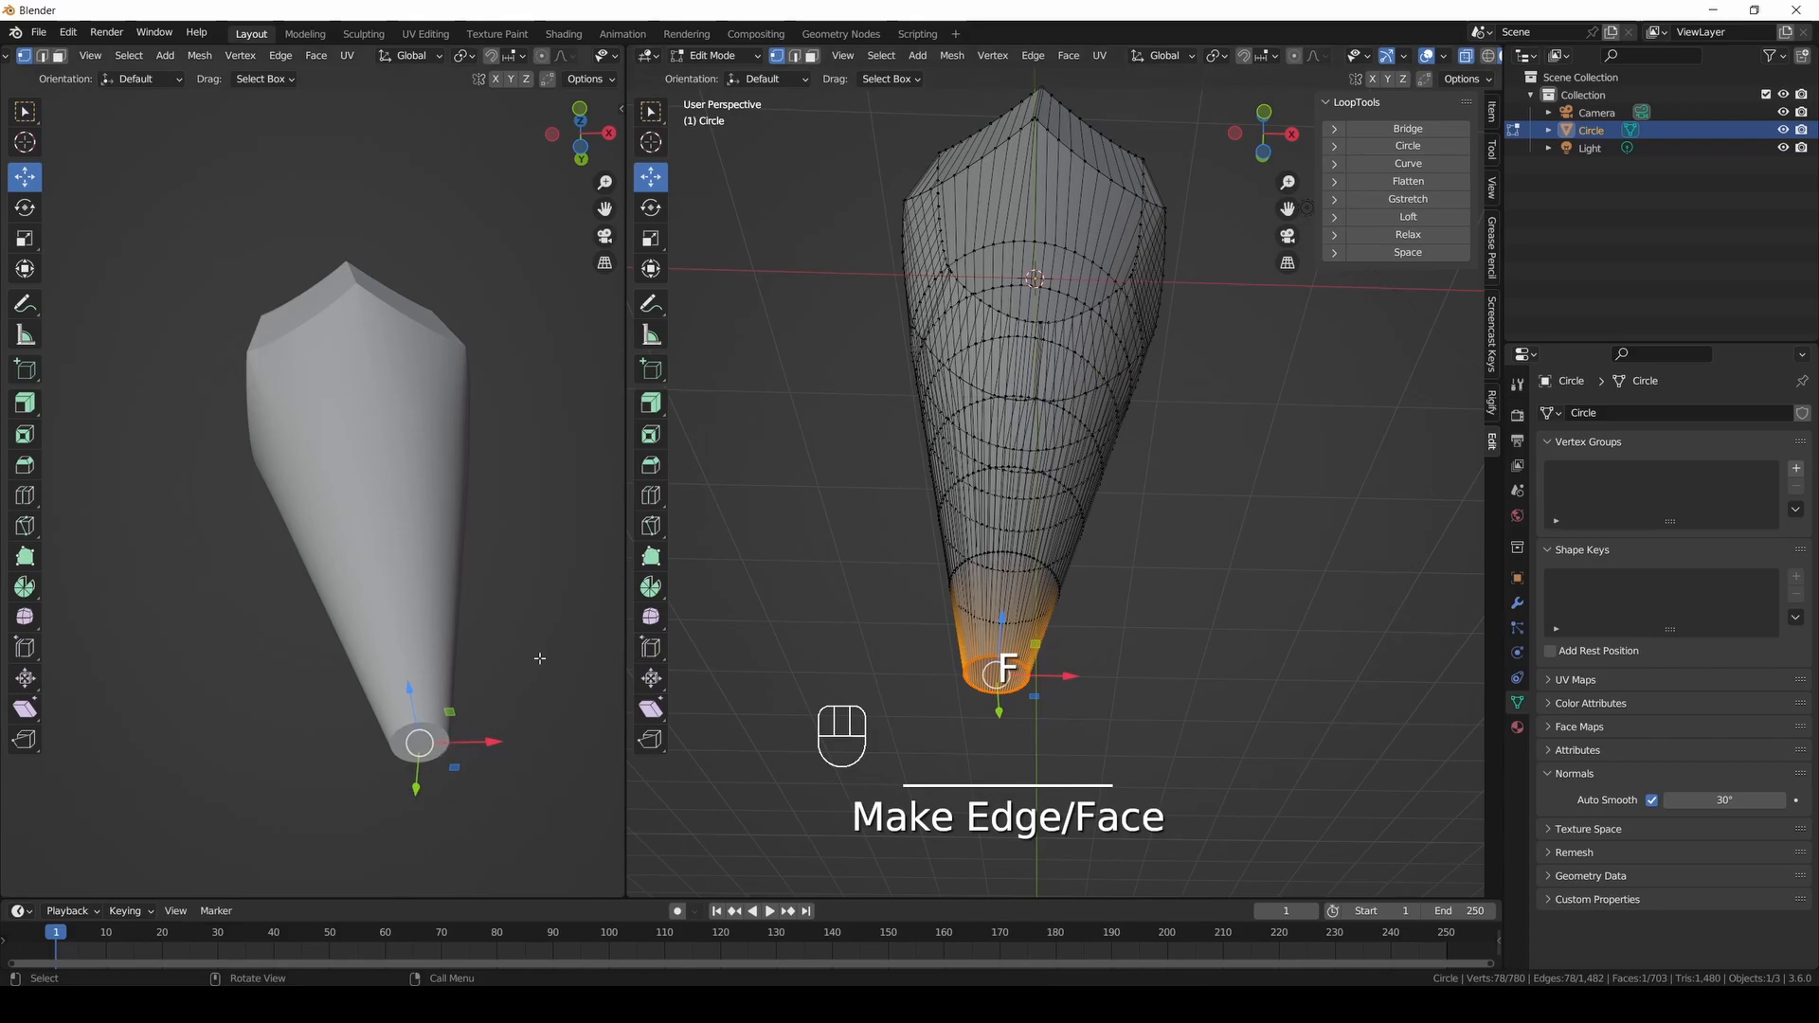
# Bevel the rim edges of the tip face in edge selection mode to round off the point.
pyautogui.click(797, 56)
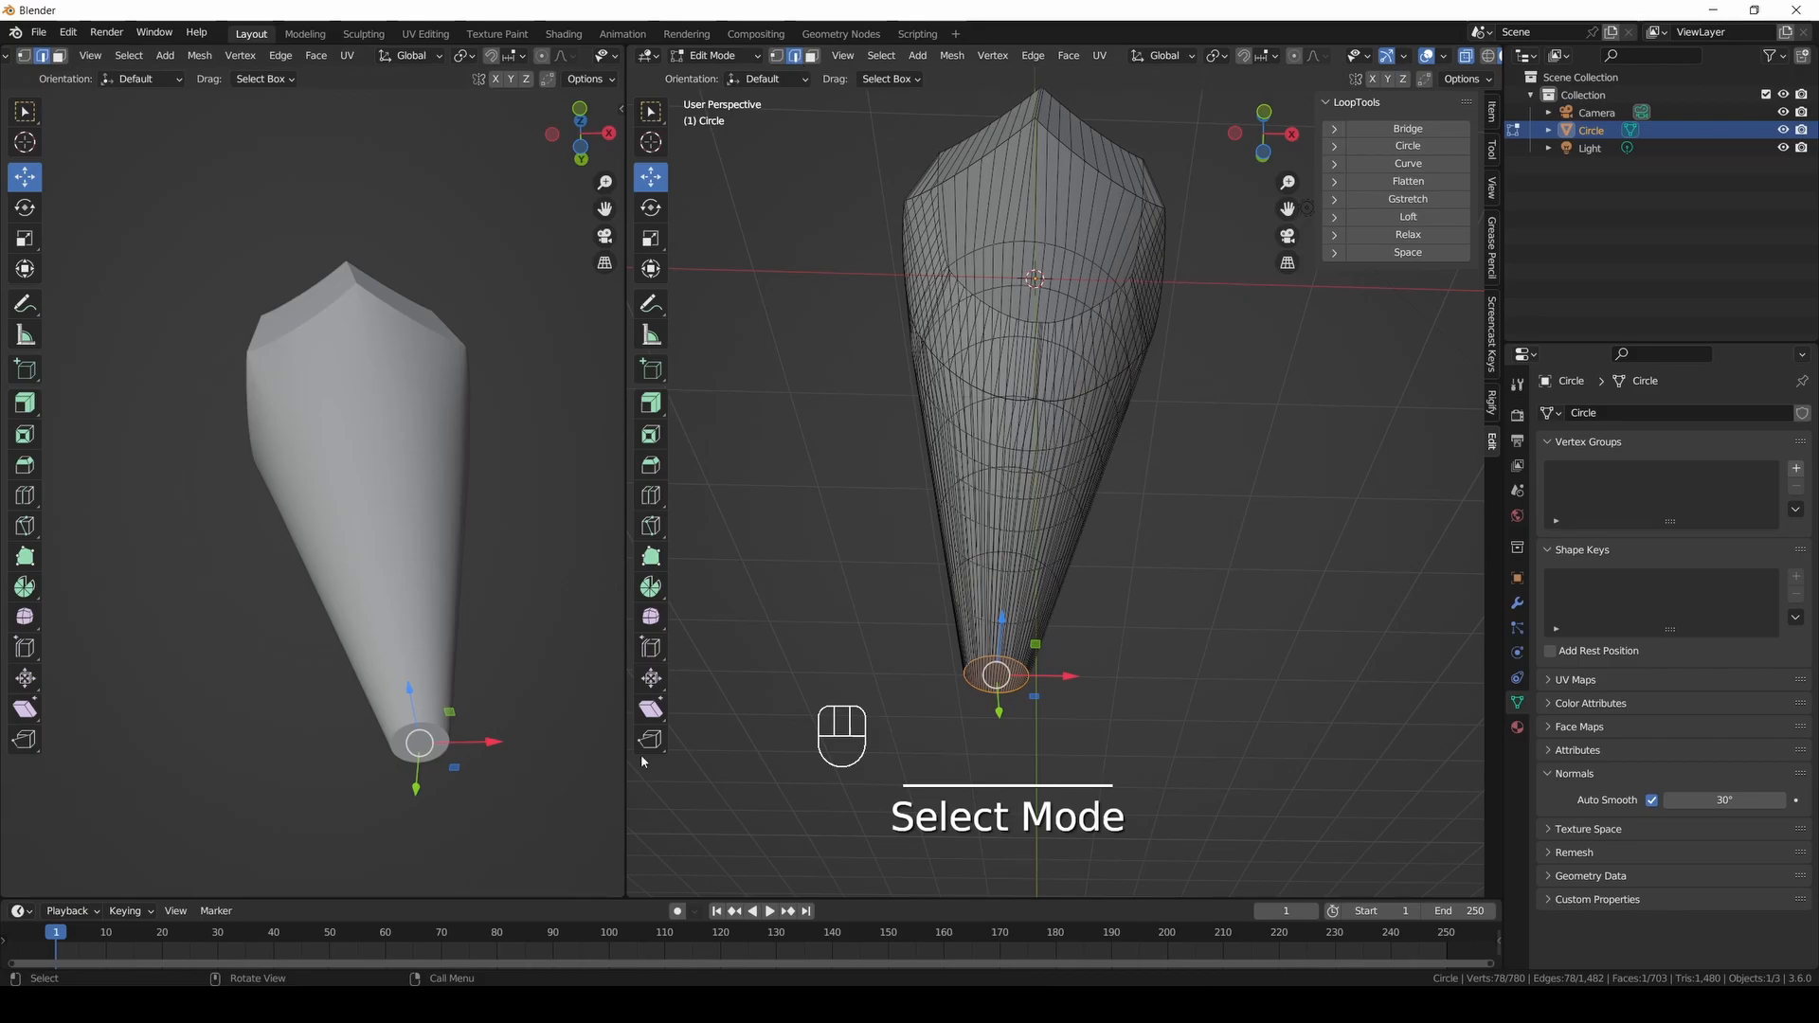
pyautogui.scroll(1, 424, 755)
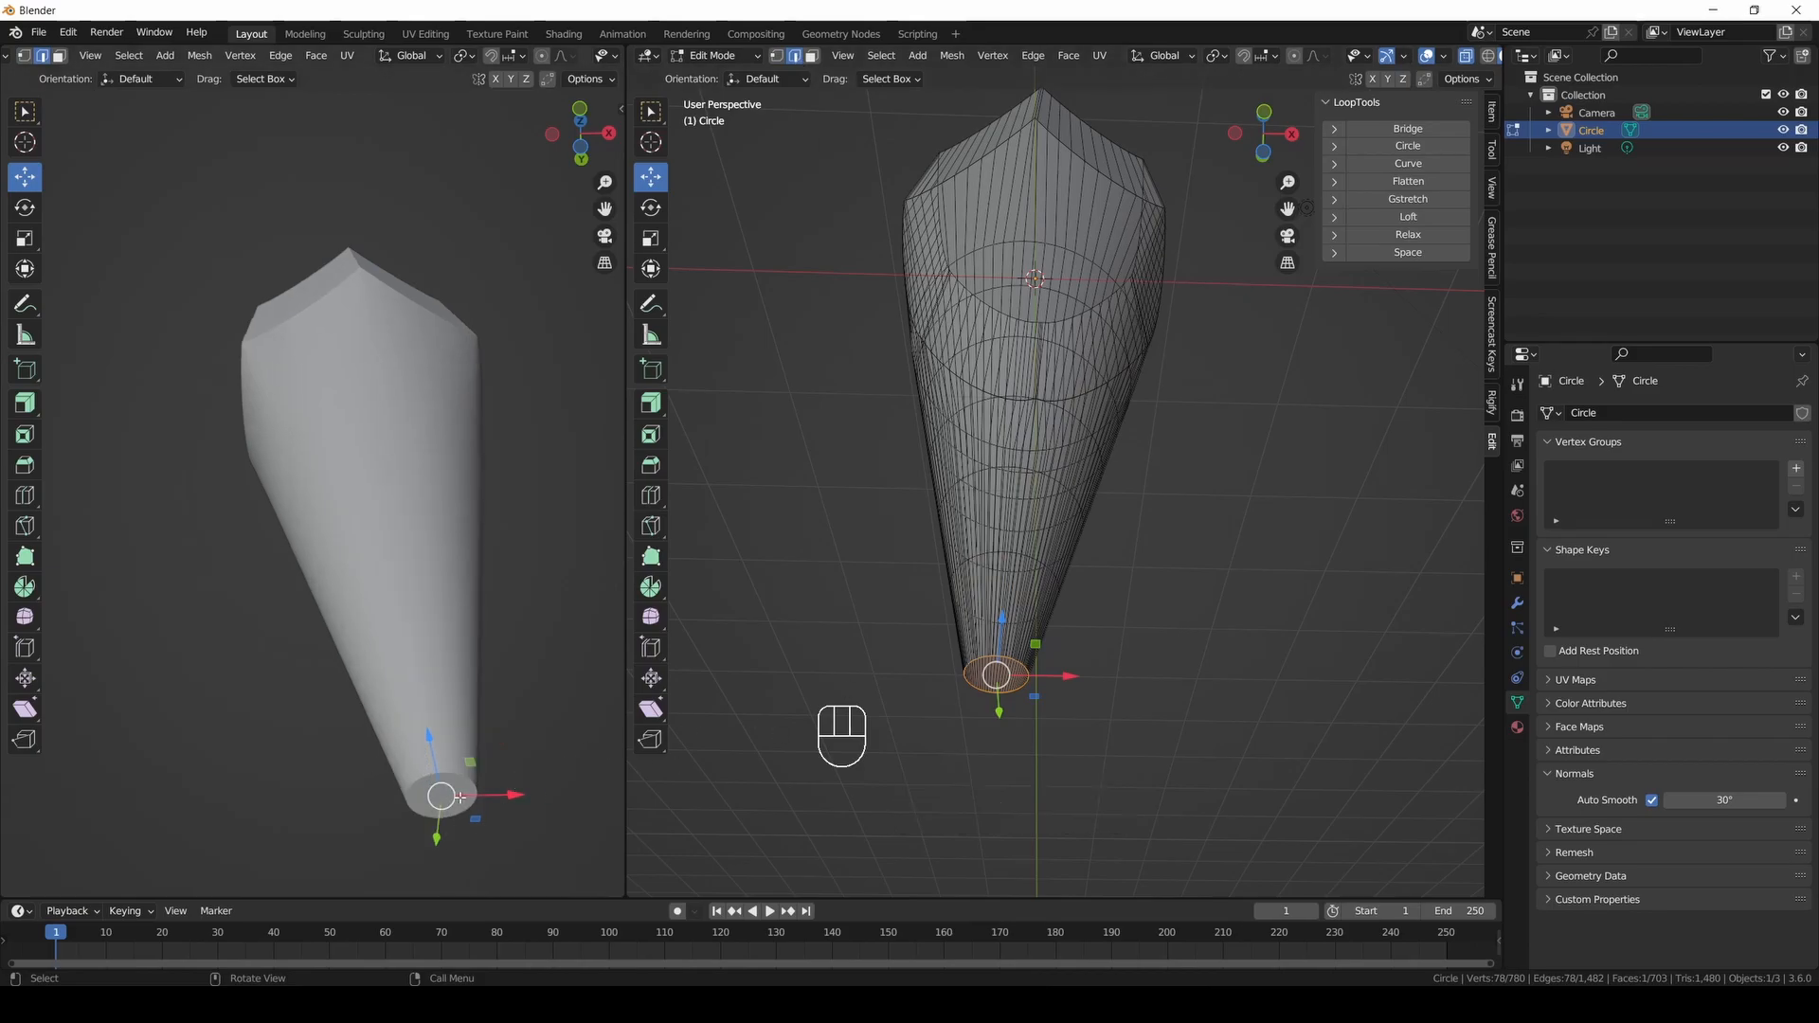
pyautogui.moveTo(604, 208); pyautogui.dragTo(573, 179)
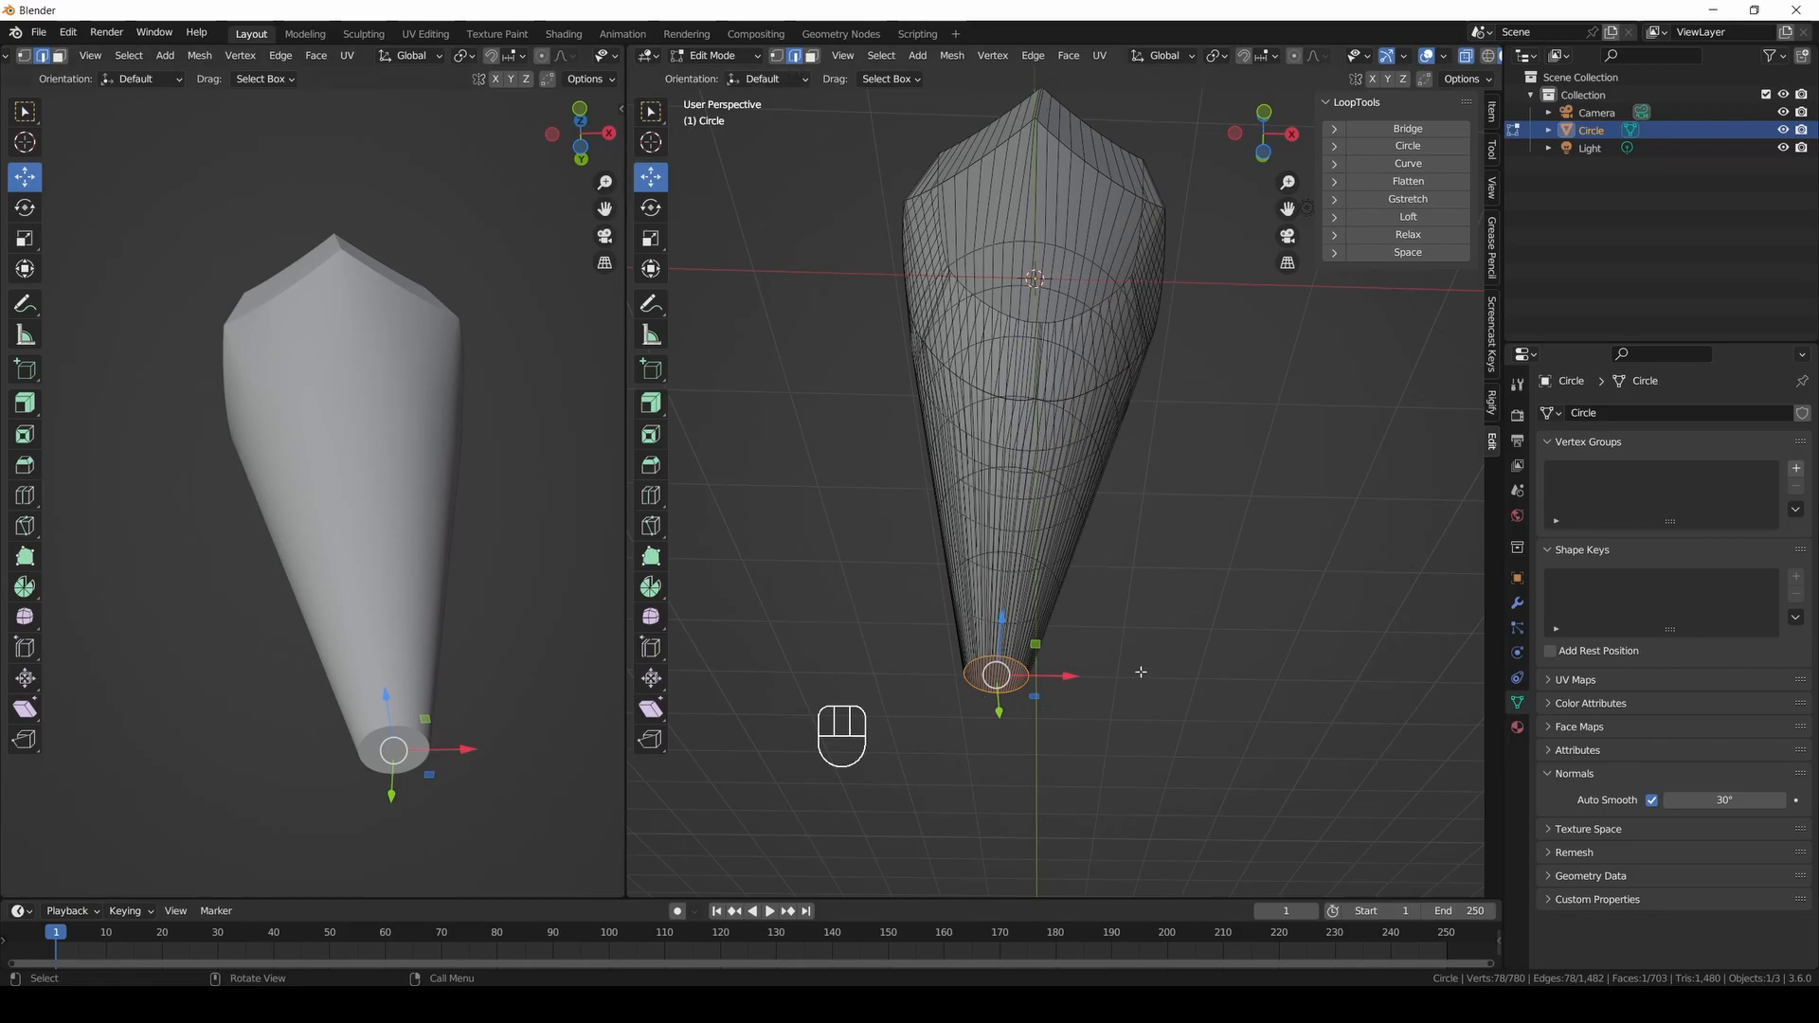
pyautogui.hotkey('ctrl', 'b')
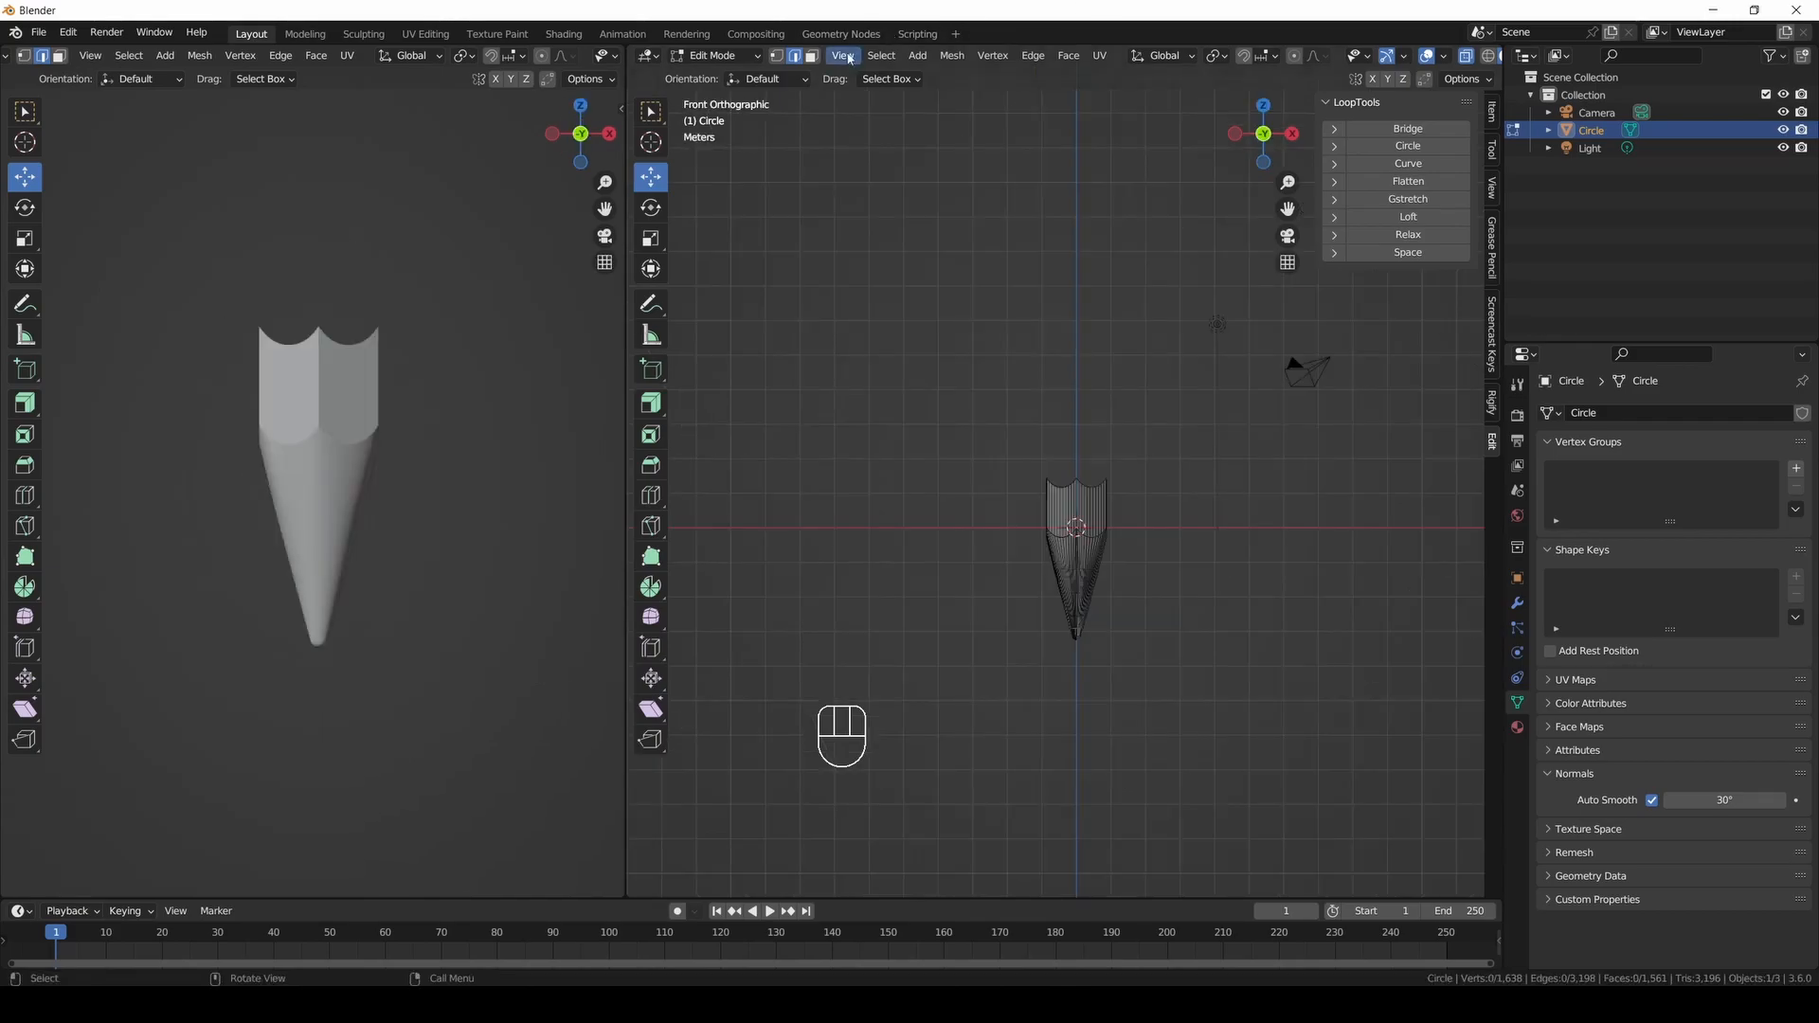
# Select the vertices of the scalloped upper end and raise them along Z in two moves, the second about 12.64 m.
pyautogui.click(777, 57)
pyautogui.moveTo(982, 416); pyautogui.dragTo(1181, 518)
pyautogui.moveTo(1081, 420); pyautogui.dragTo(1080, 180)
pyautogui.scroll(-5, 1149, 224)
pyautogui.moveTo(1078, 300); pyautogui.dragTo(1078, 122)
pyautogui.scroll(7, 917, 377)
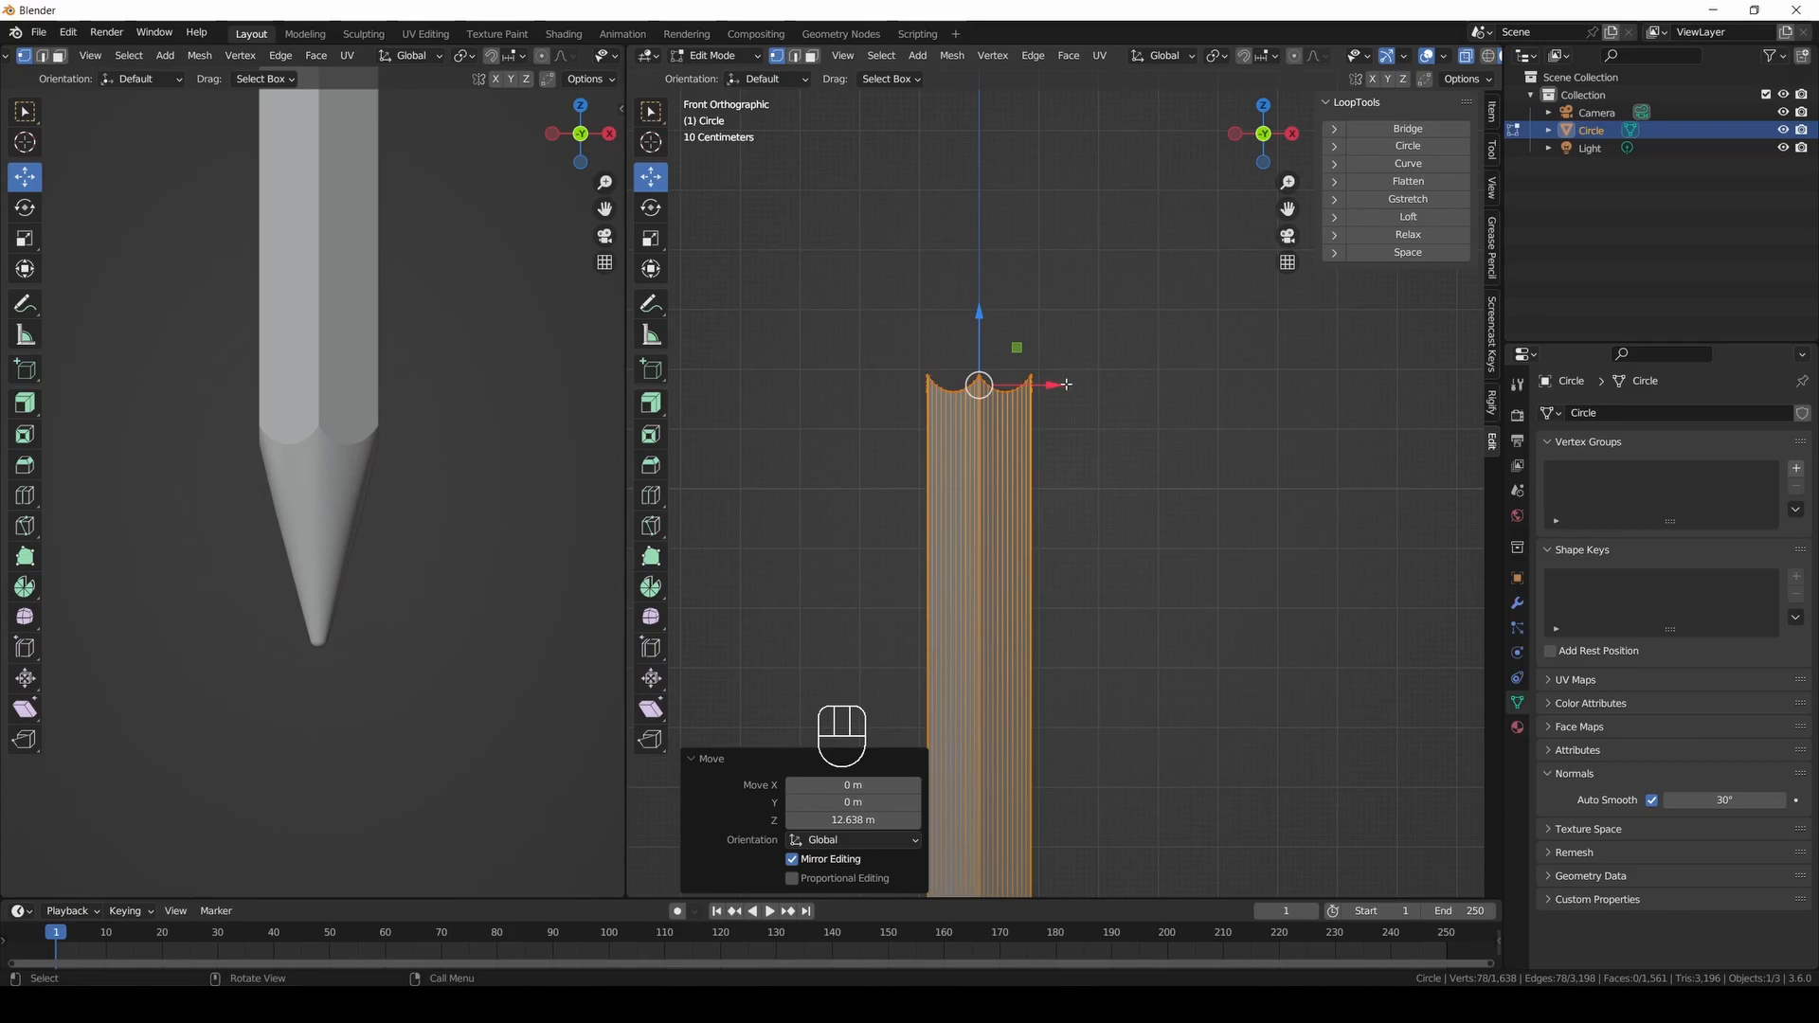
# Flatten the scalloped upper end of the body by scaling its vertices to 0 along Z.
pyautogui.press('s')
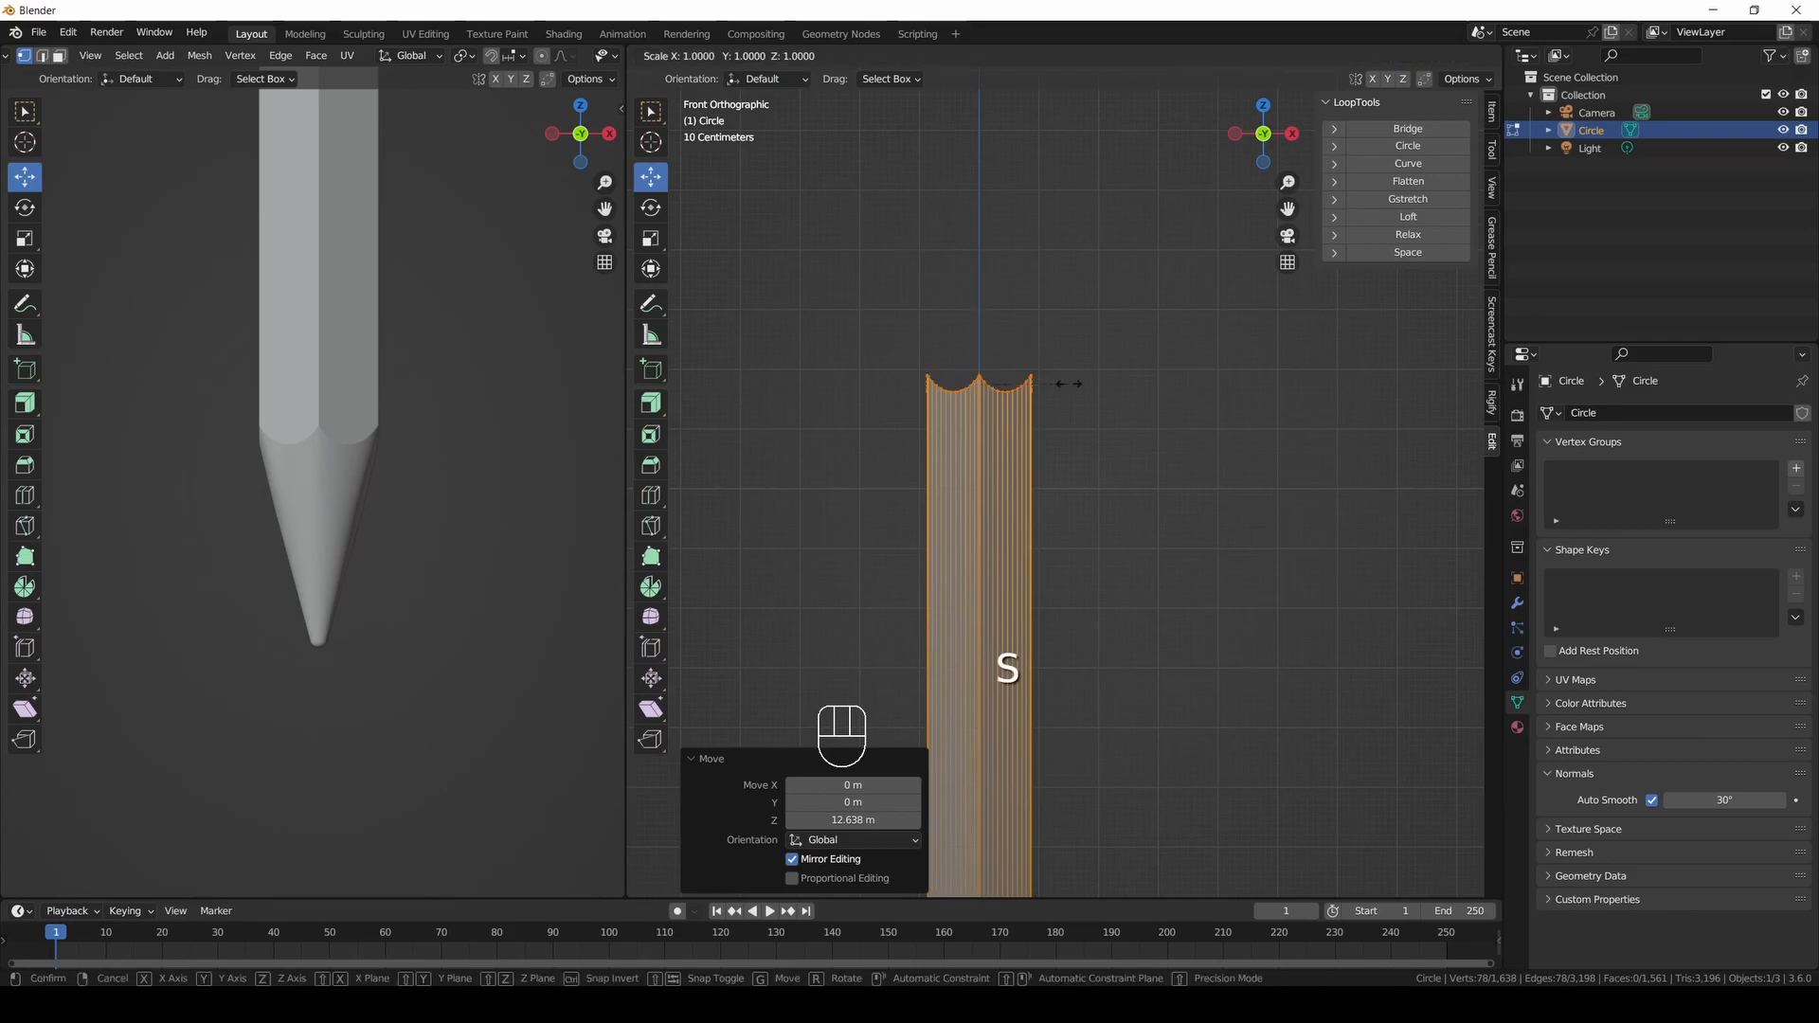
pyautogui.press('z')
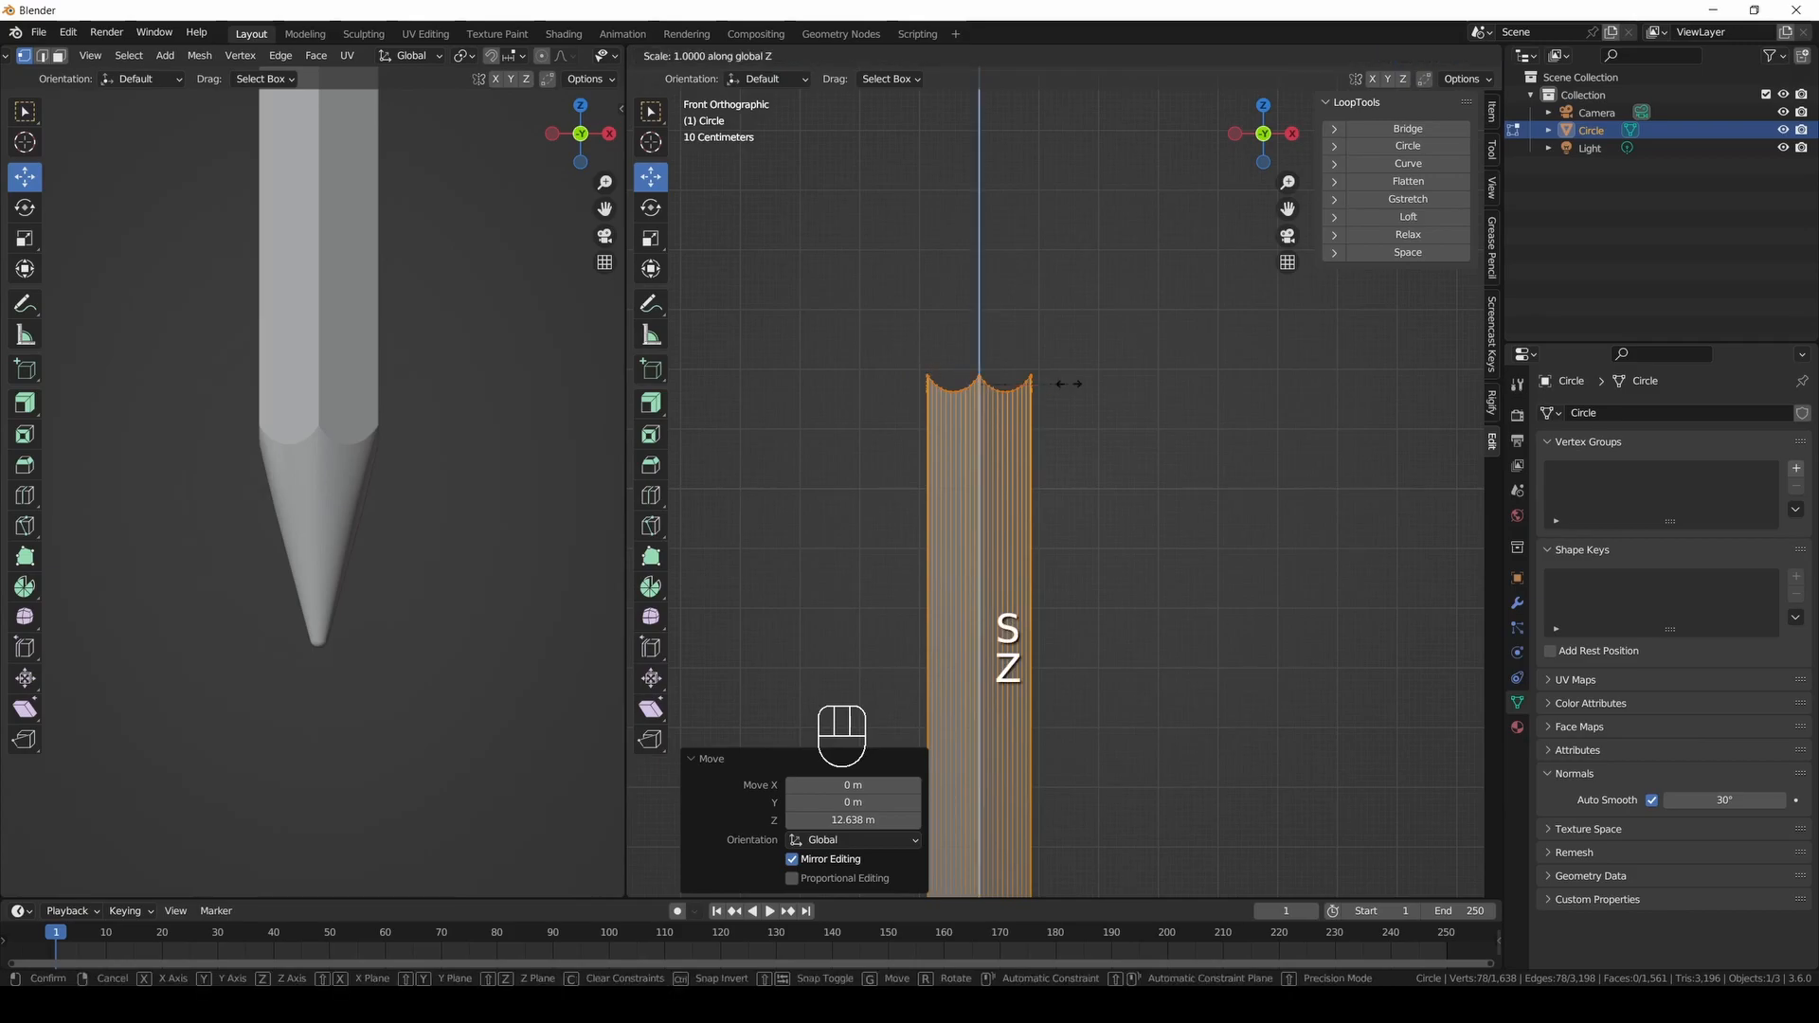
pyautogui.press('0')
pyautogui.click(1068, 384)
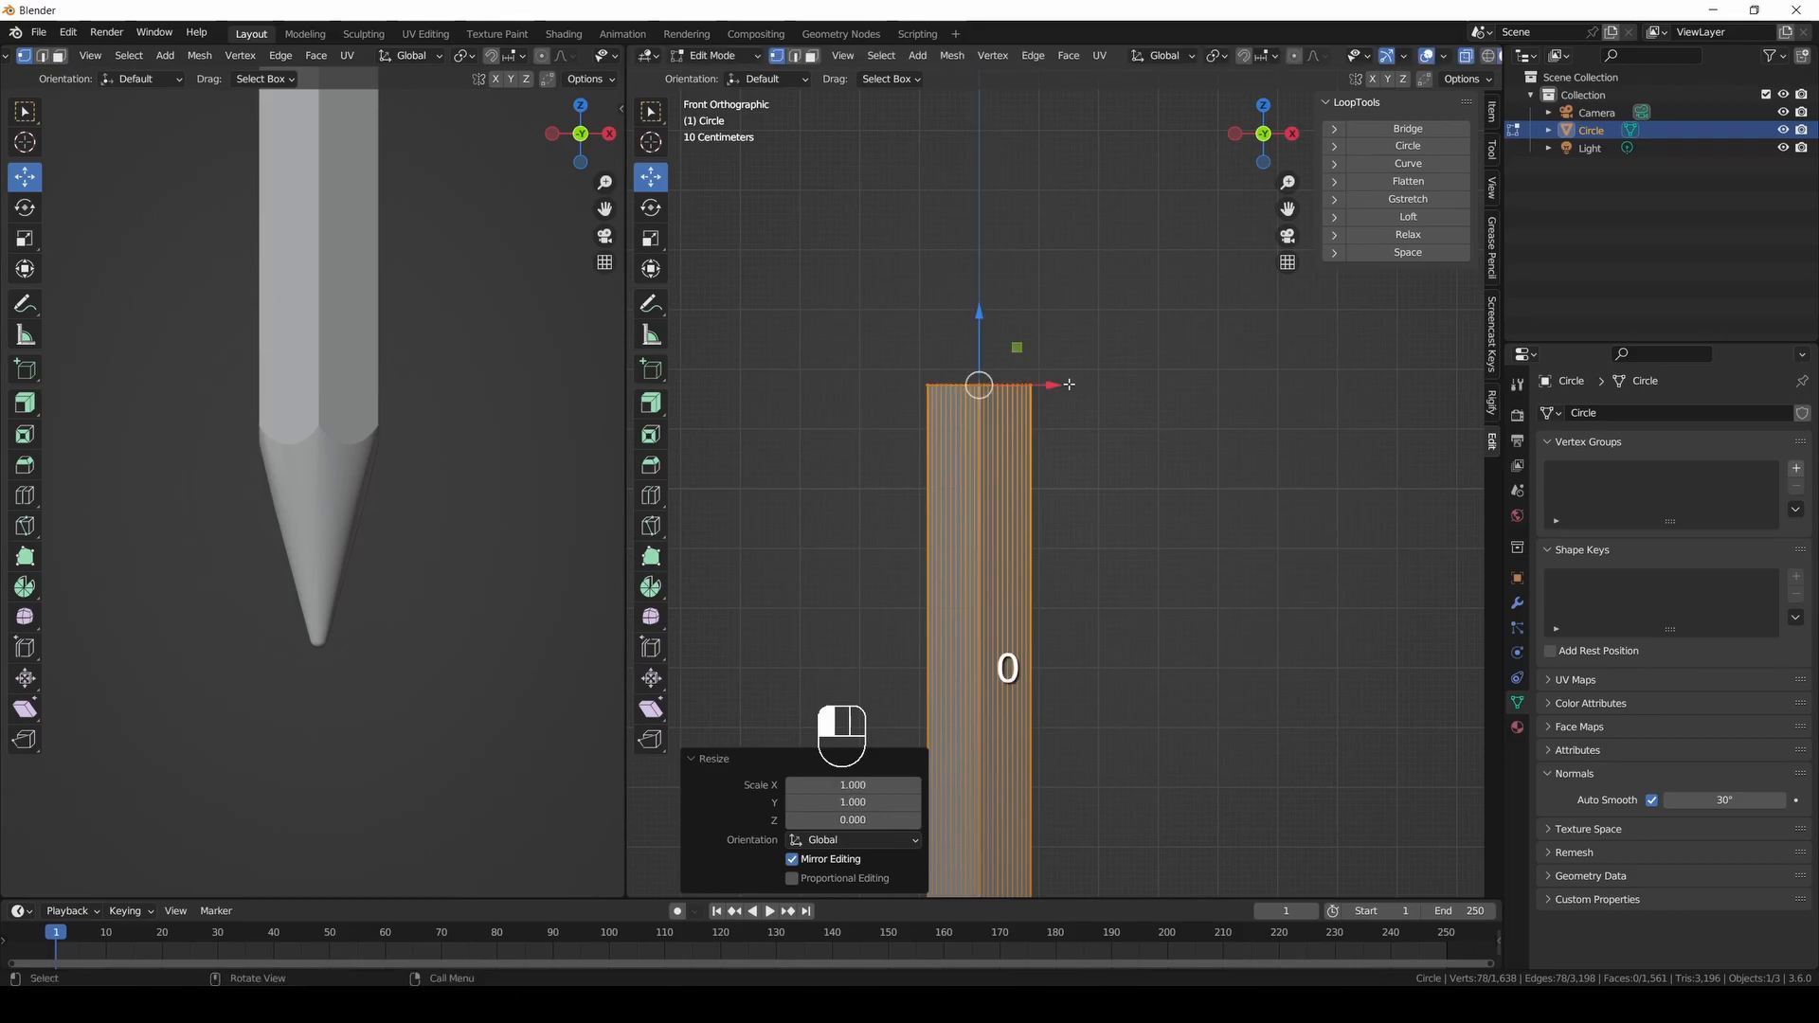
# Cap the open hexagonal end of the body with a face, and merge all of the pencil's vertices by distance.
pyautogui.moveTo(1048, 378); pyautogui.dragTo(1090, 407, button='middle')
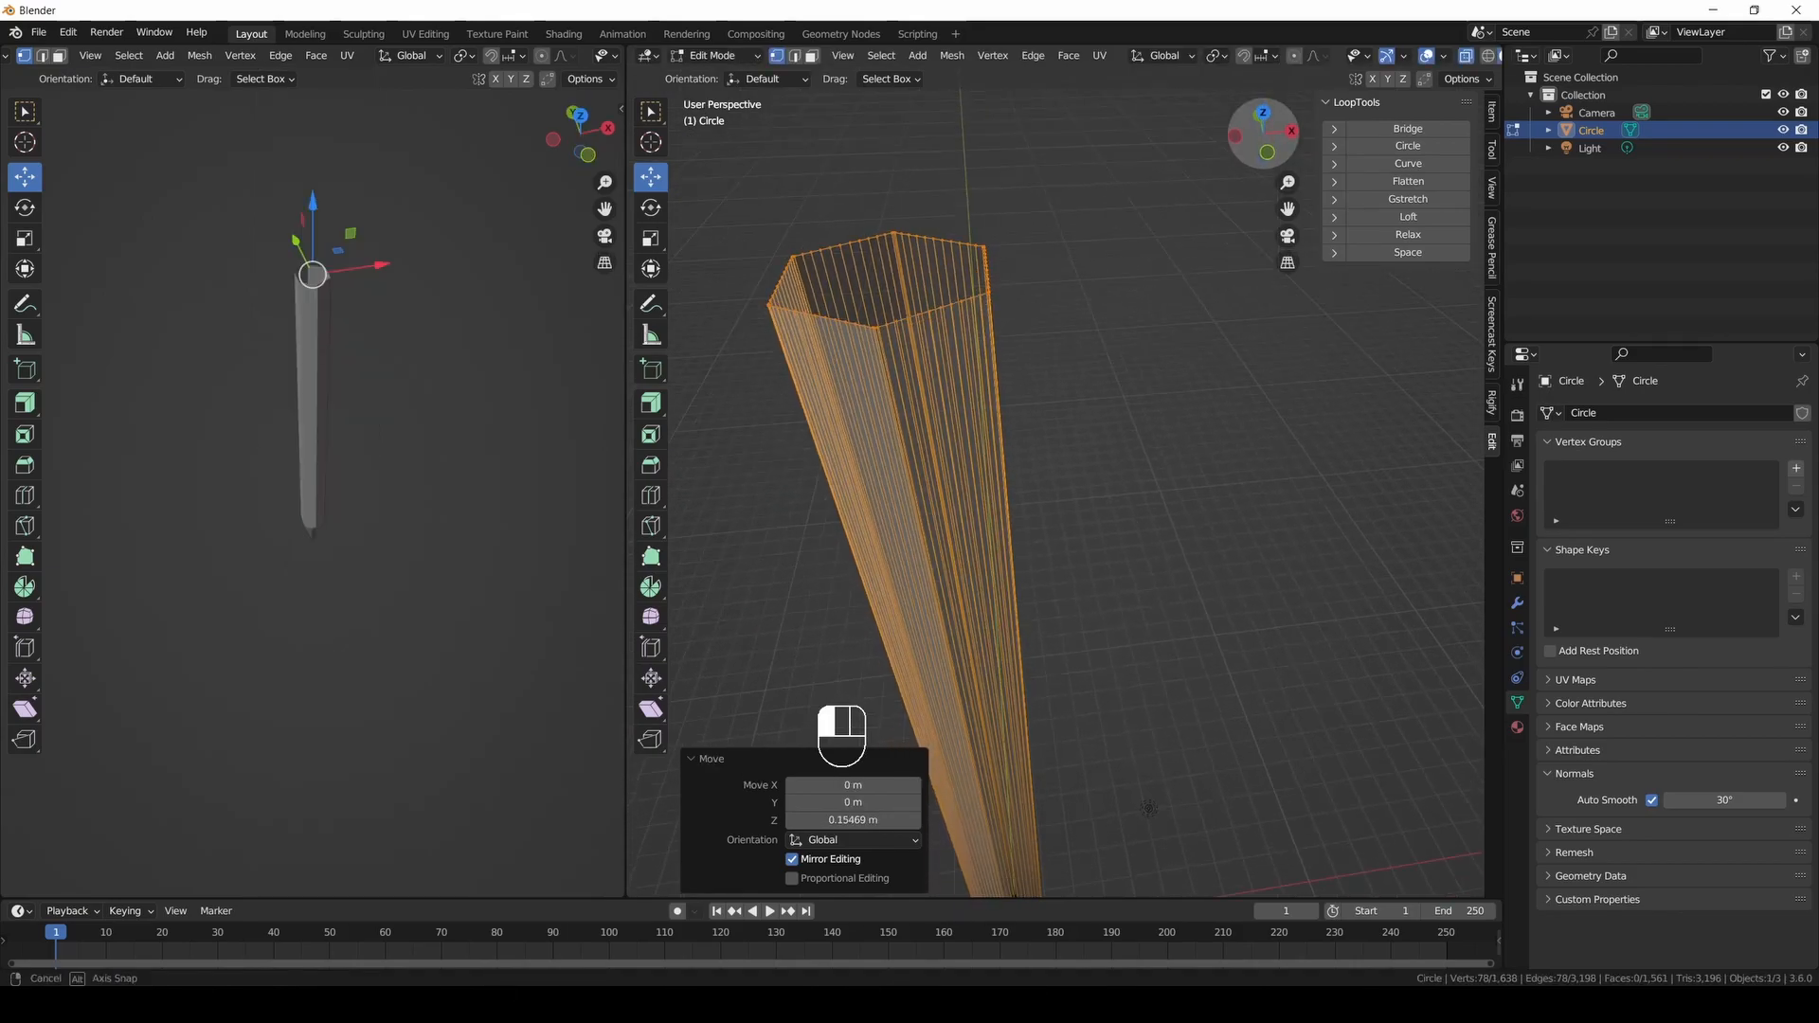
pyautogui.click(796, 57)
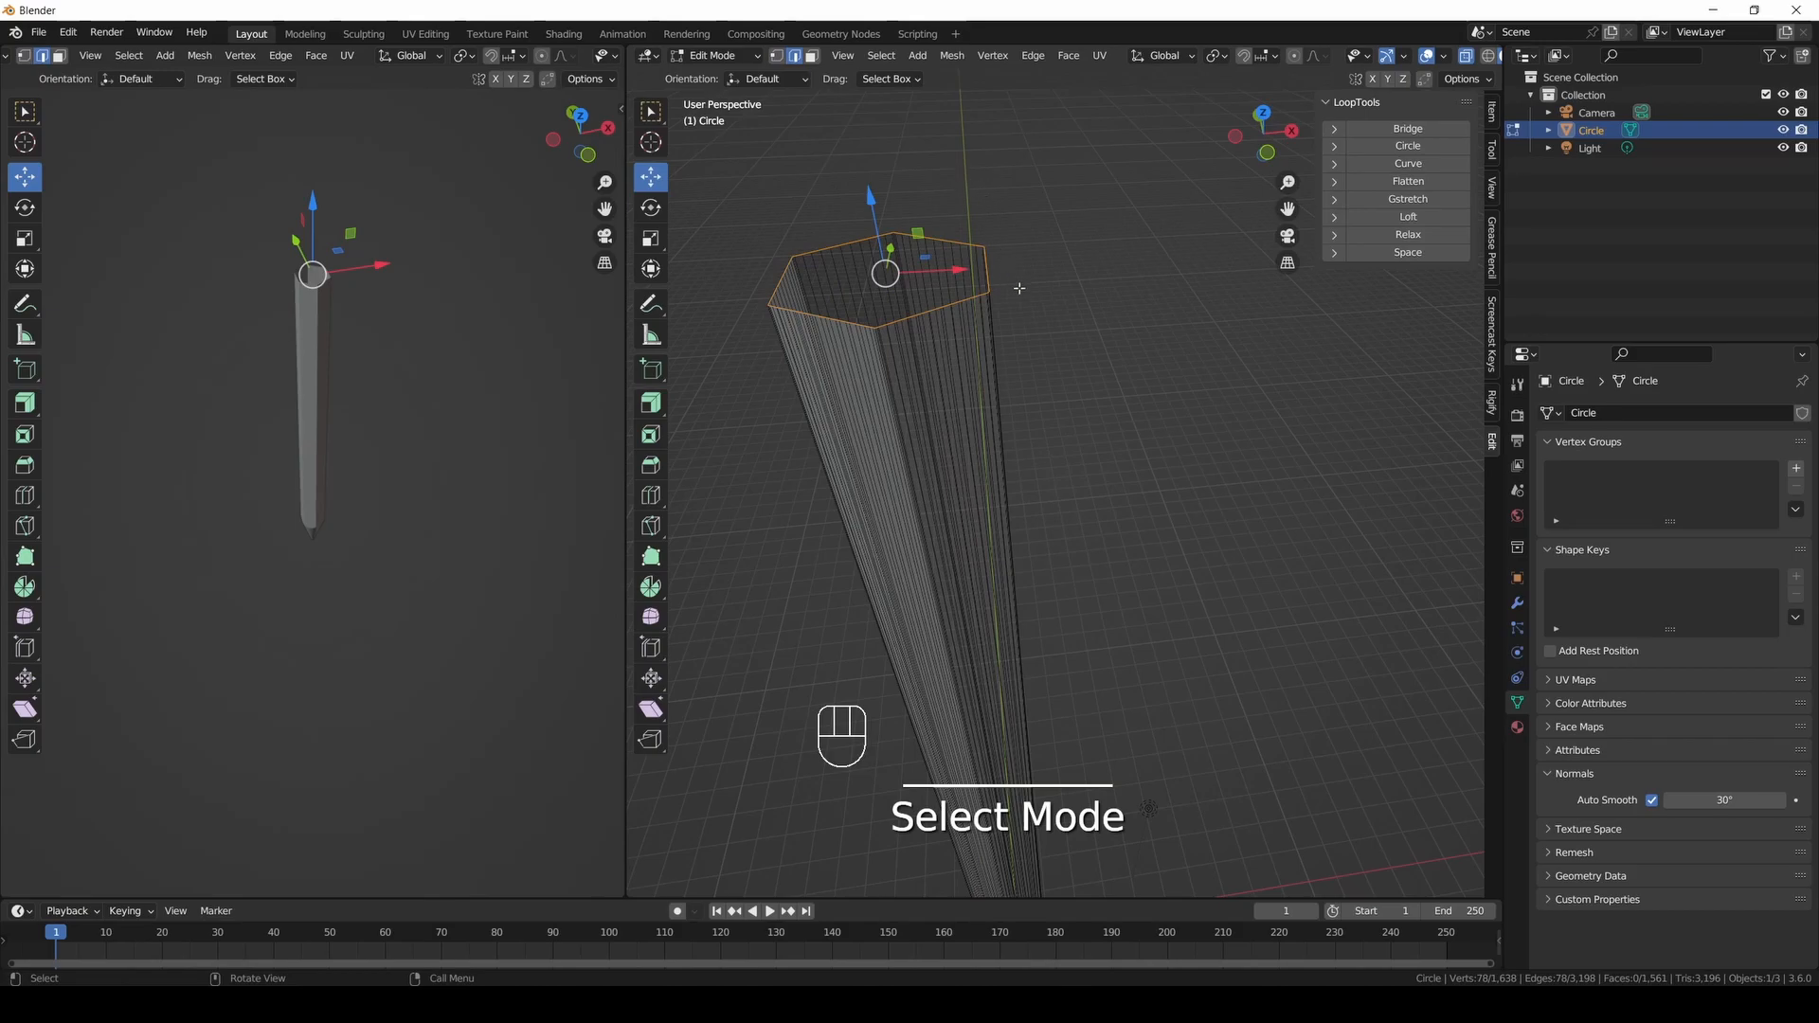
pyautogui.scroll(4, 426, 261)
pyautogui.moveTo(604, 208); pyautogui.dragTo(600, 357)
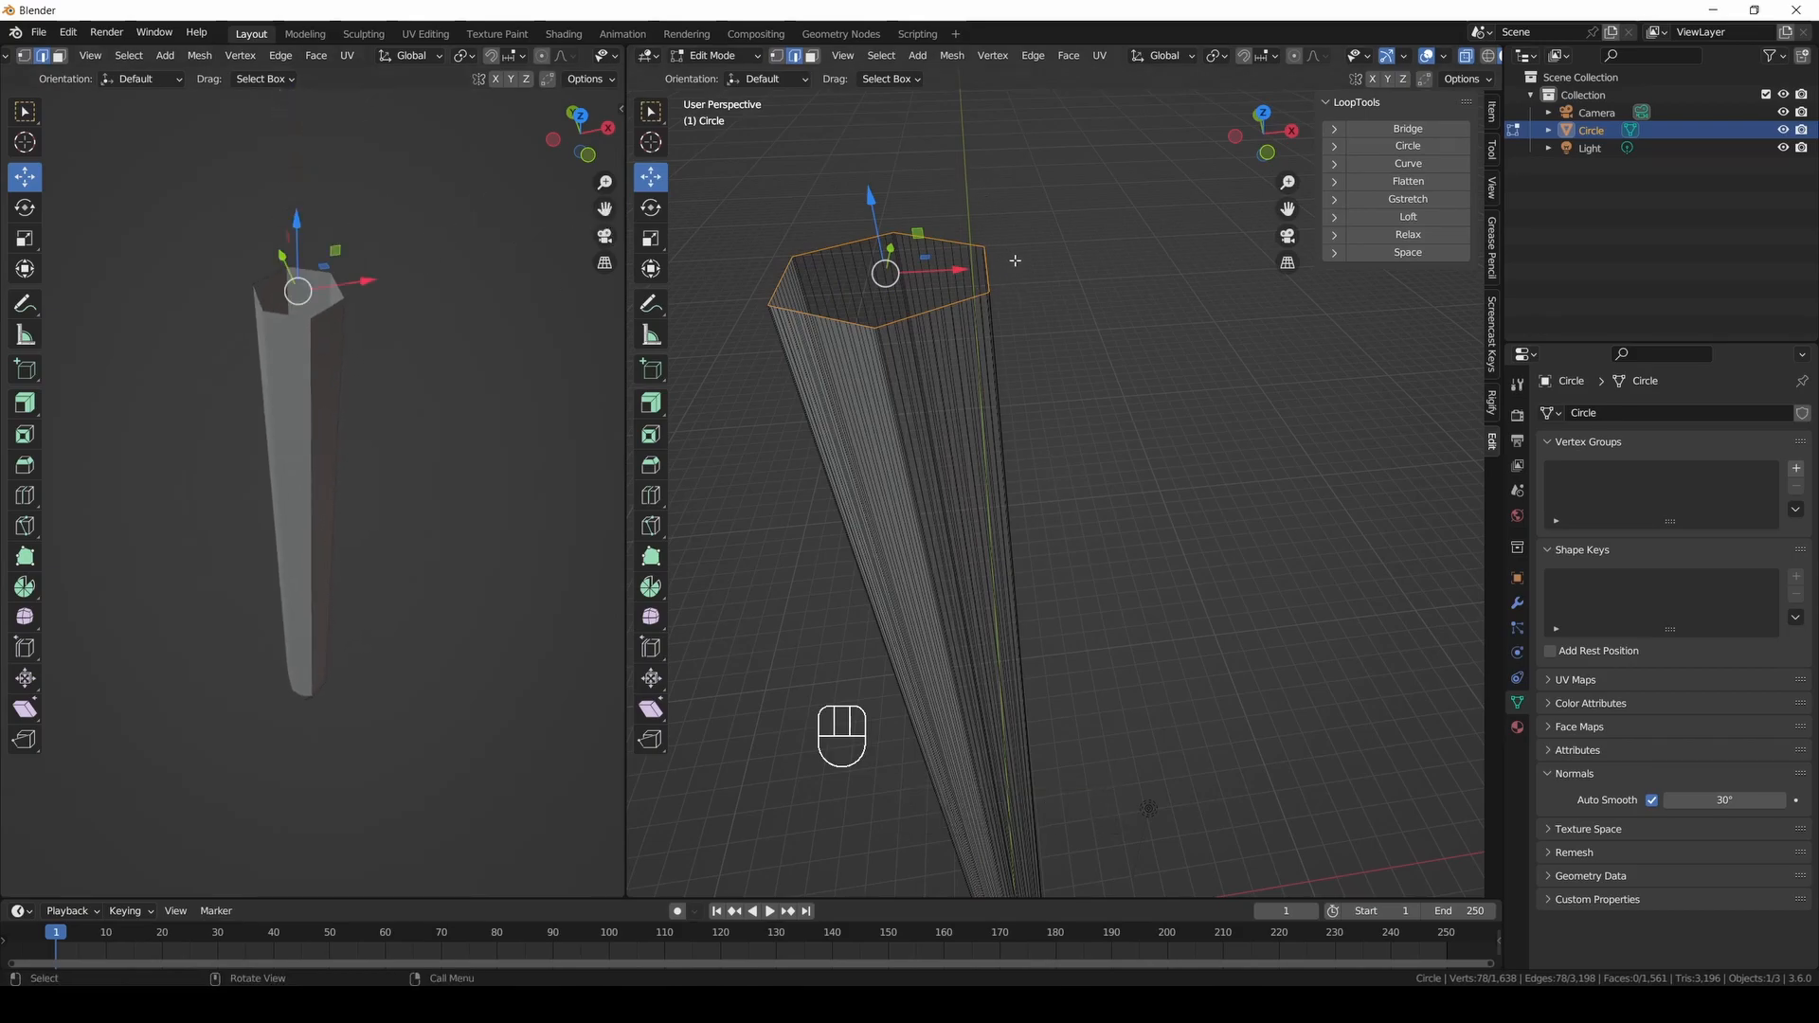
pyautogui.press('f')
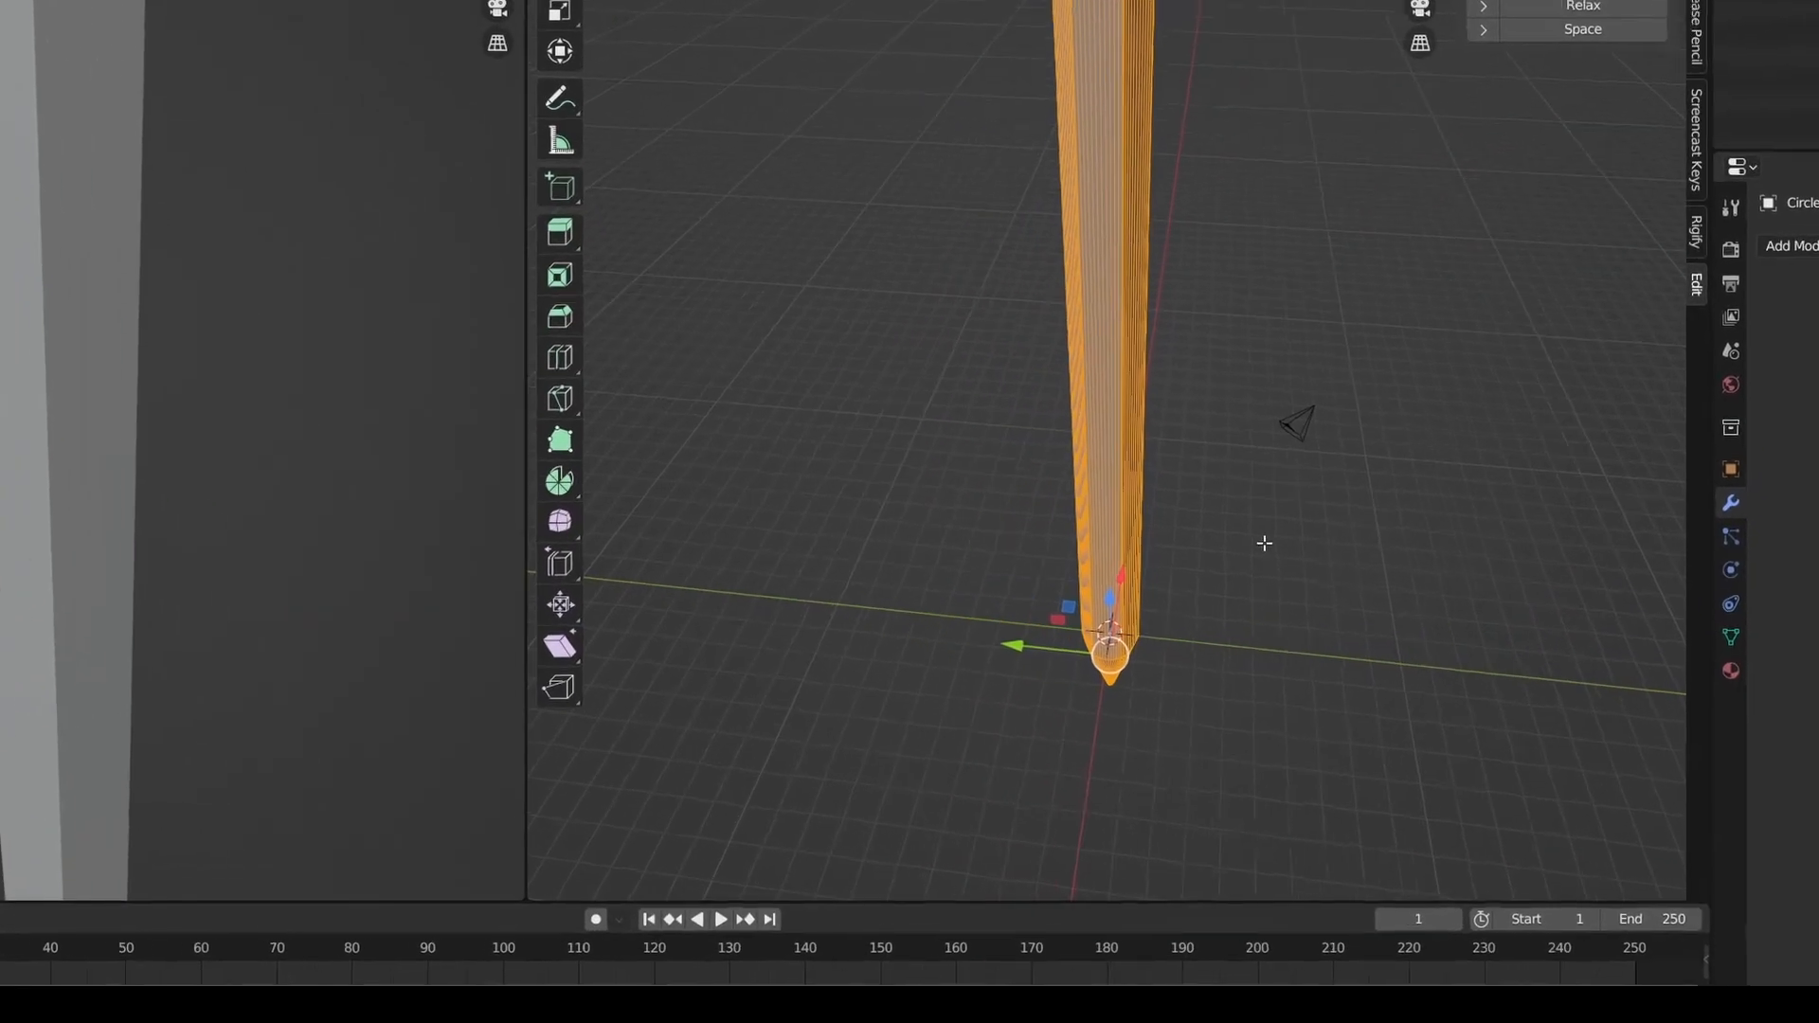
pyautogui.press('m')
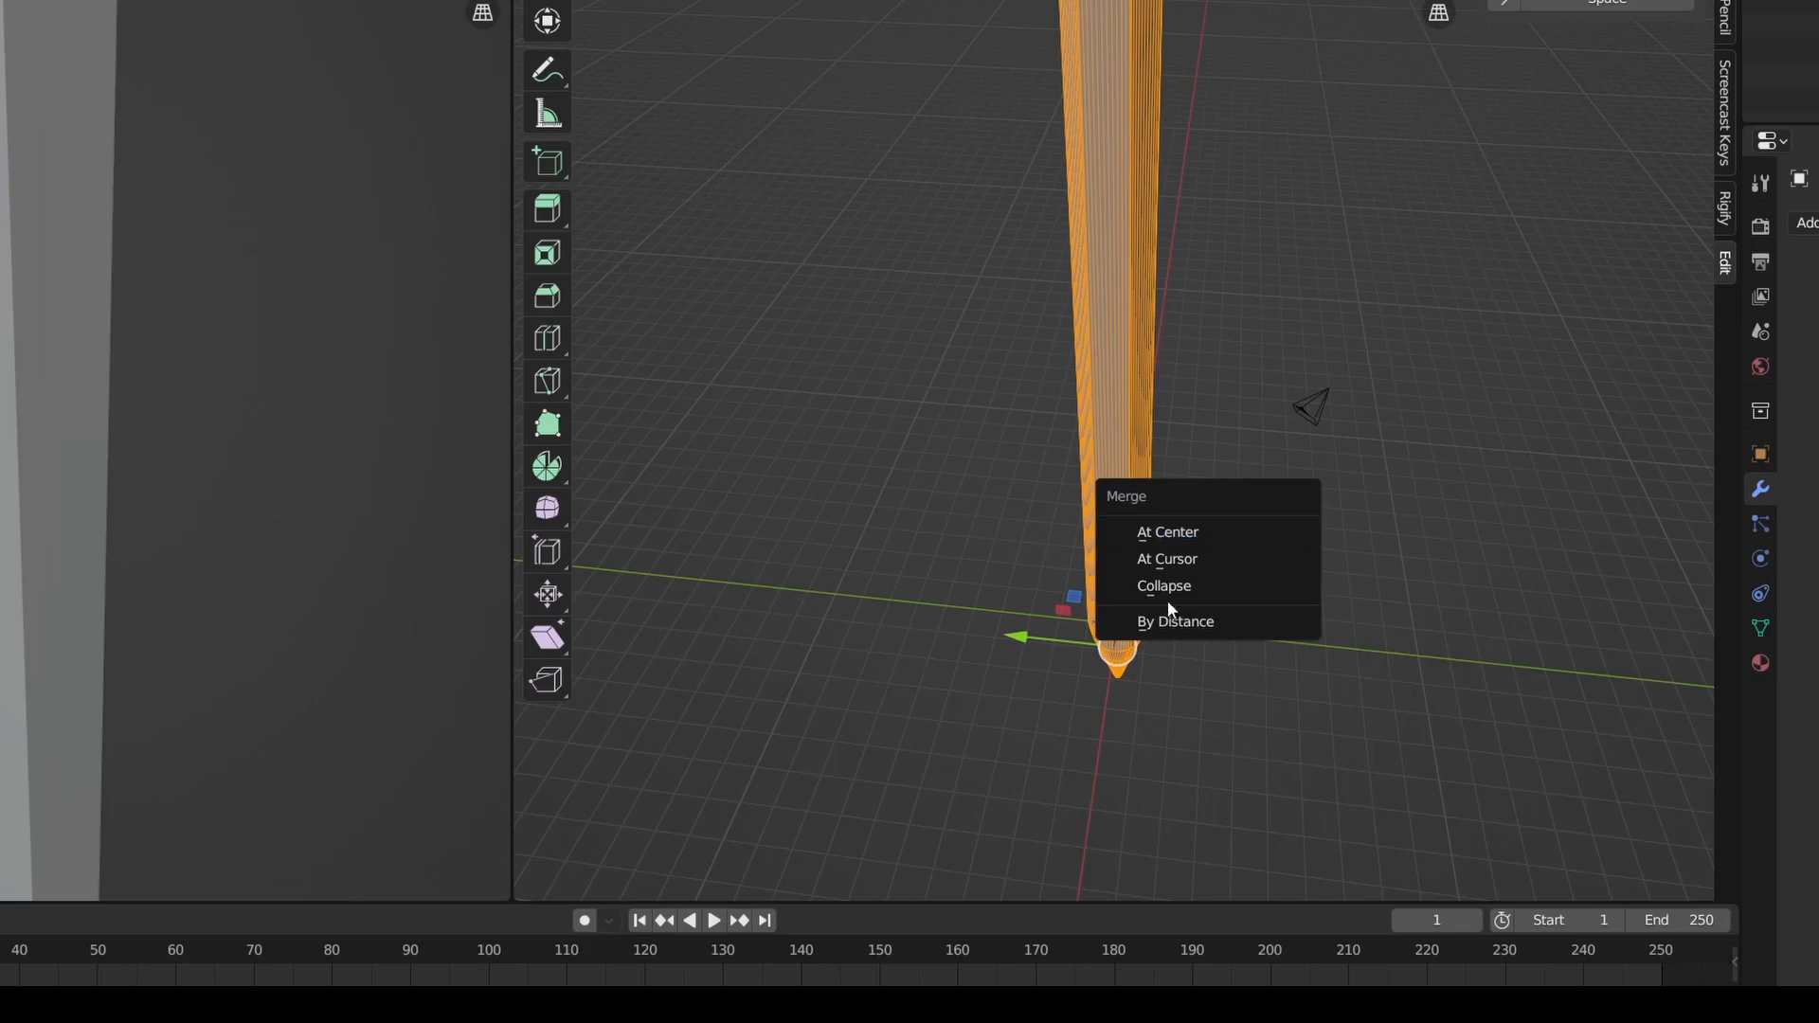
pyautogui.click(1174, 623)
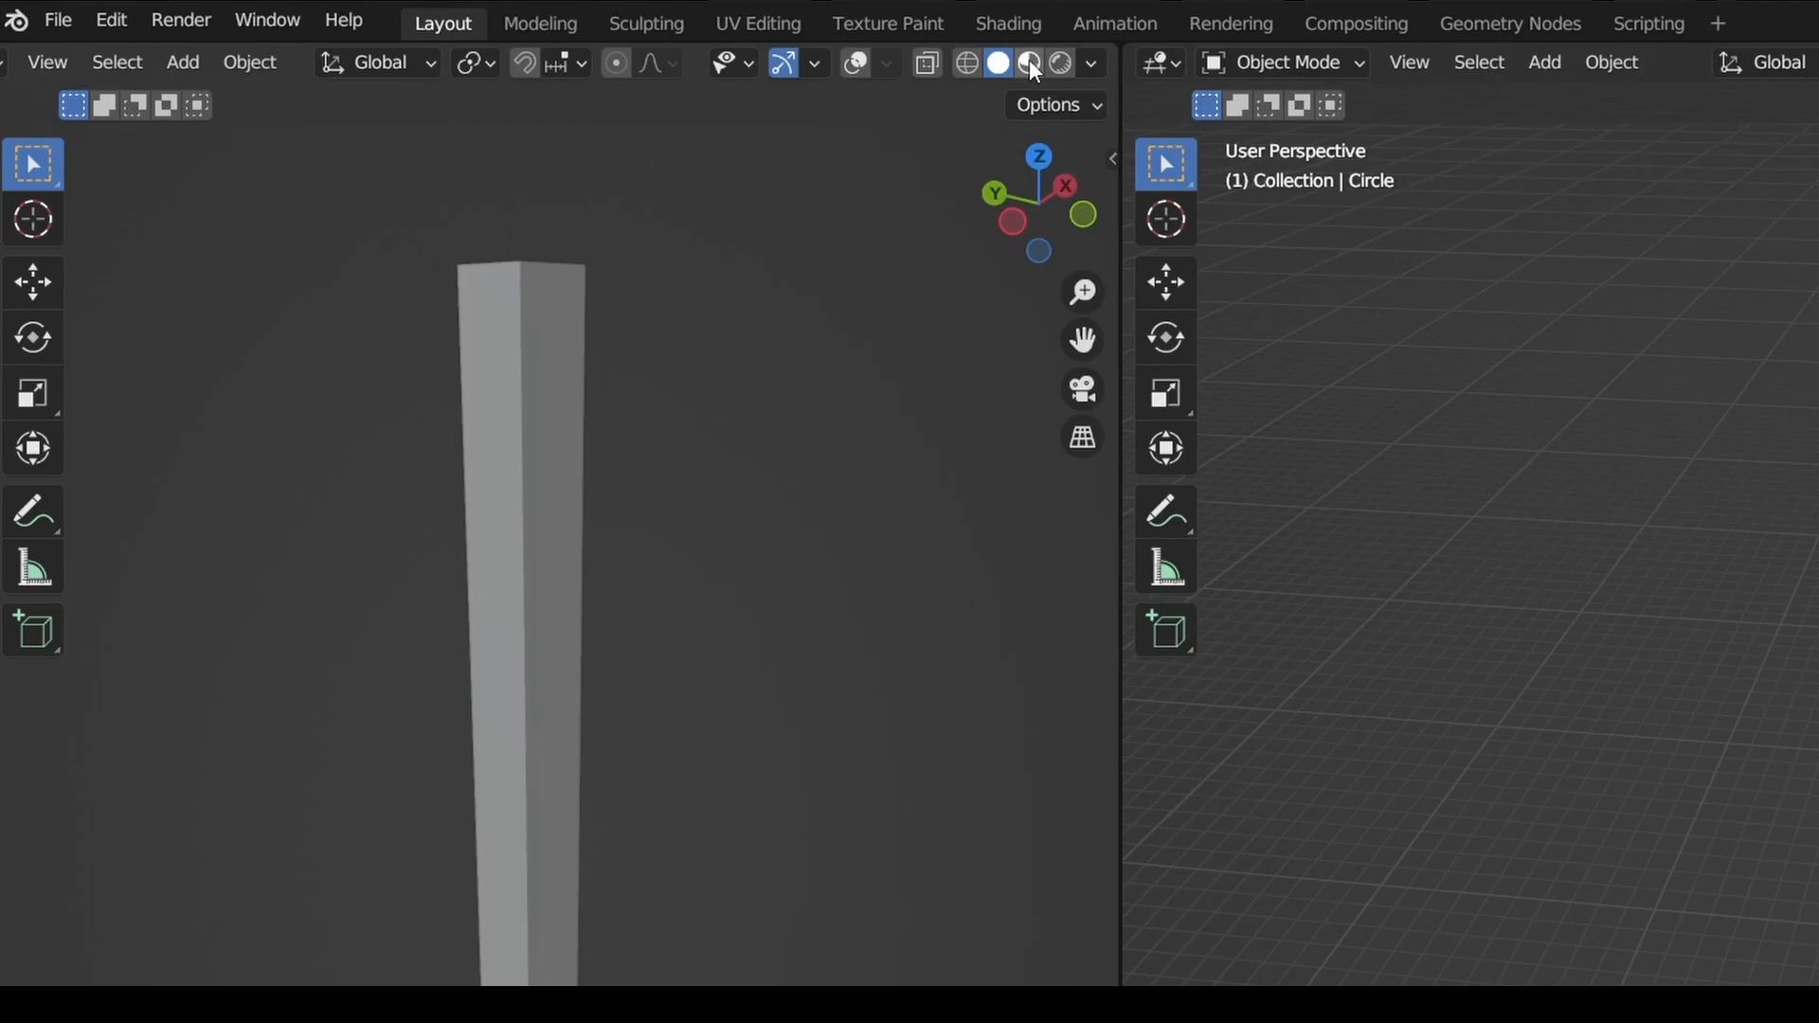
# Switch both viewports to Material Preview shading and create a new material on the pencil.
pyautogui.click(1029, 59)
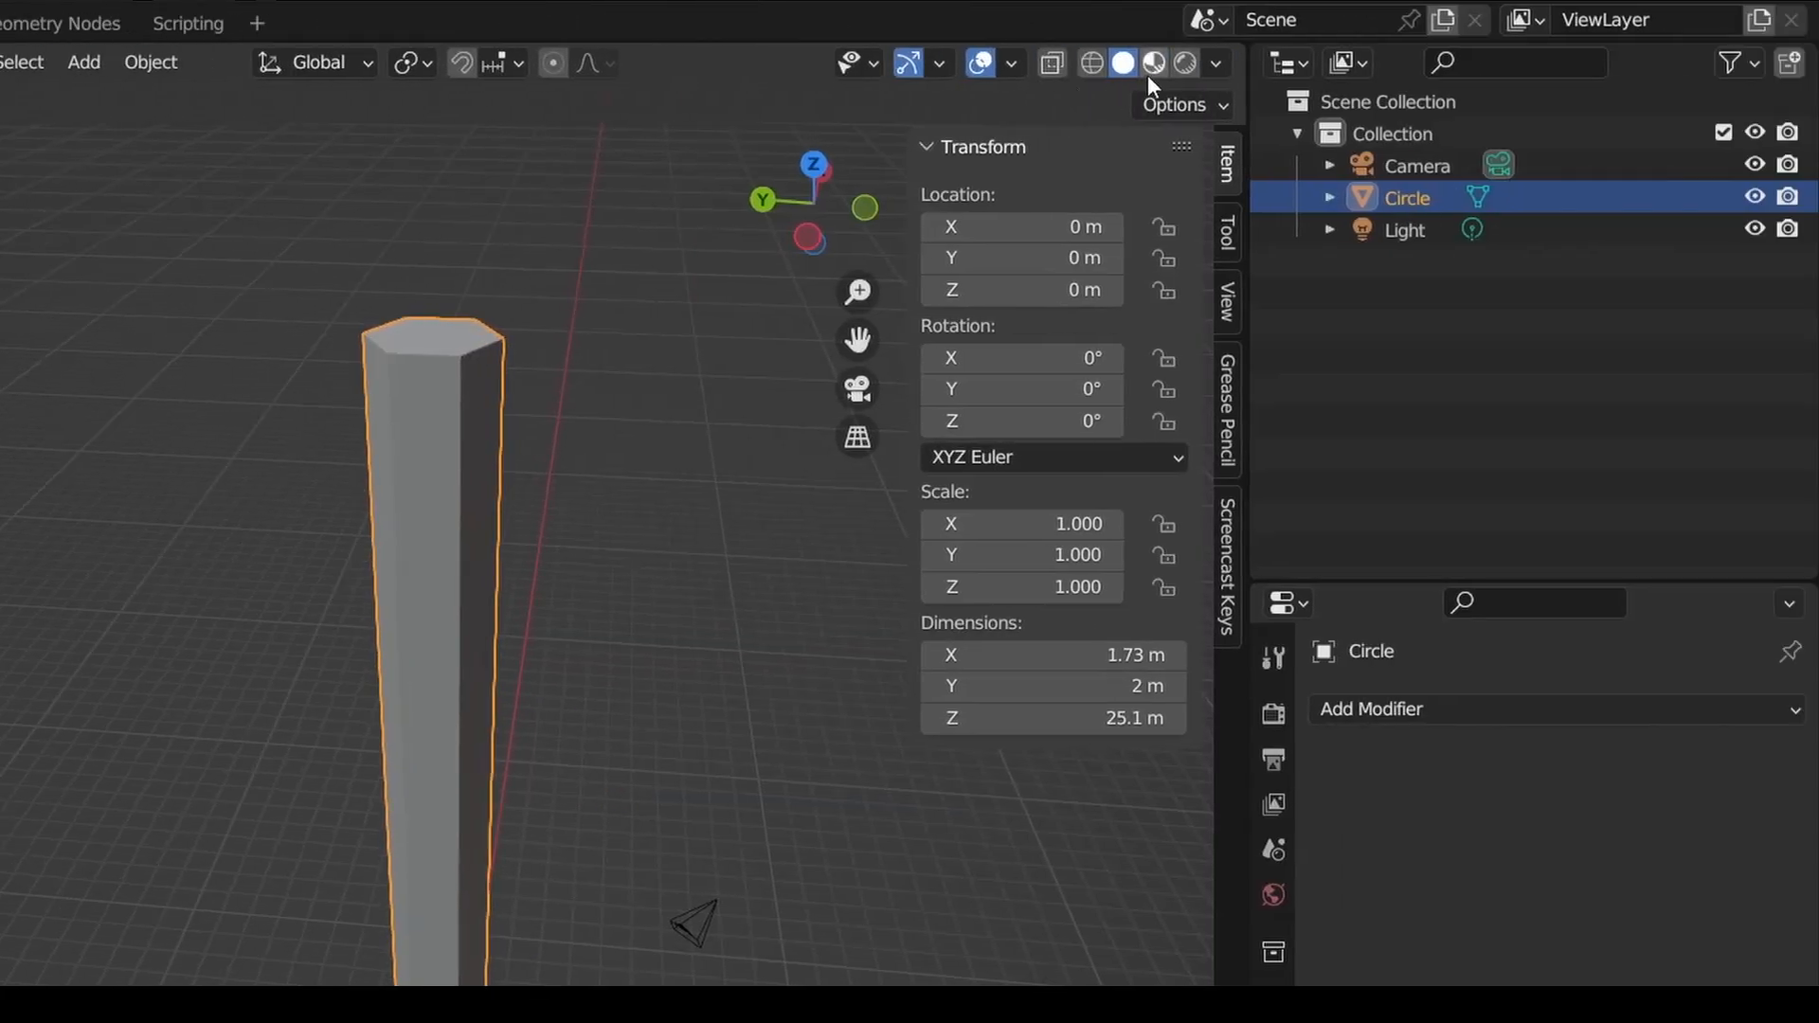
pyautogui.click(1157, 63)
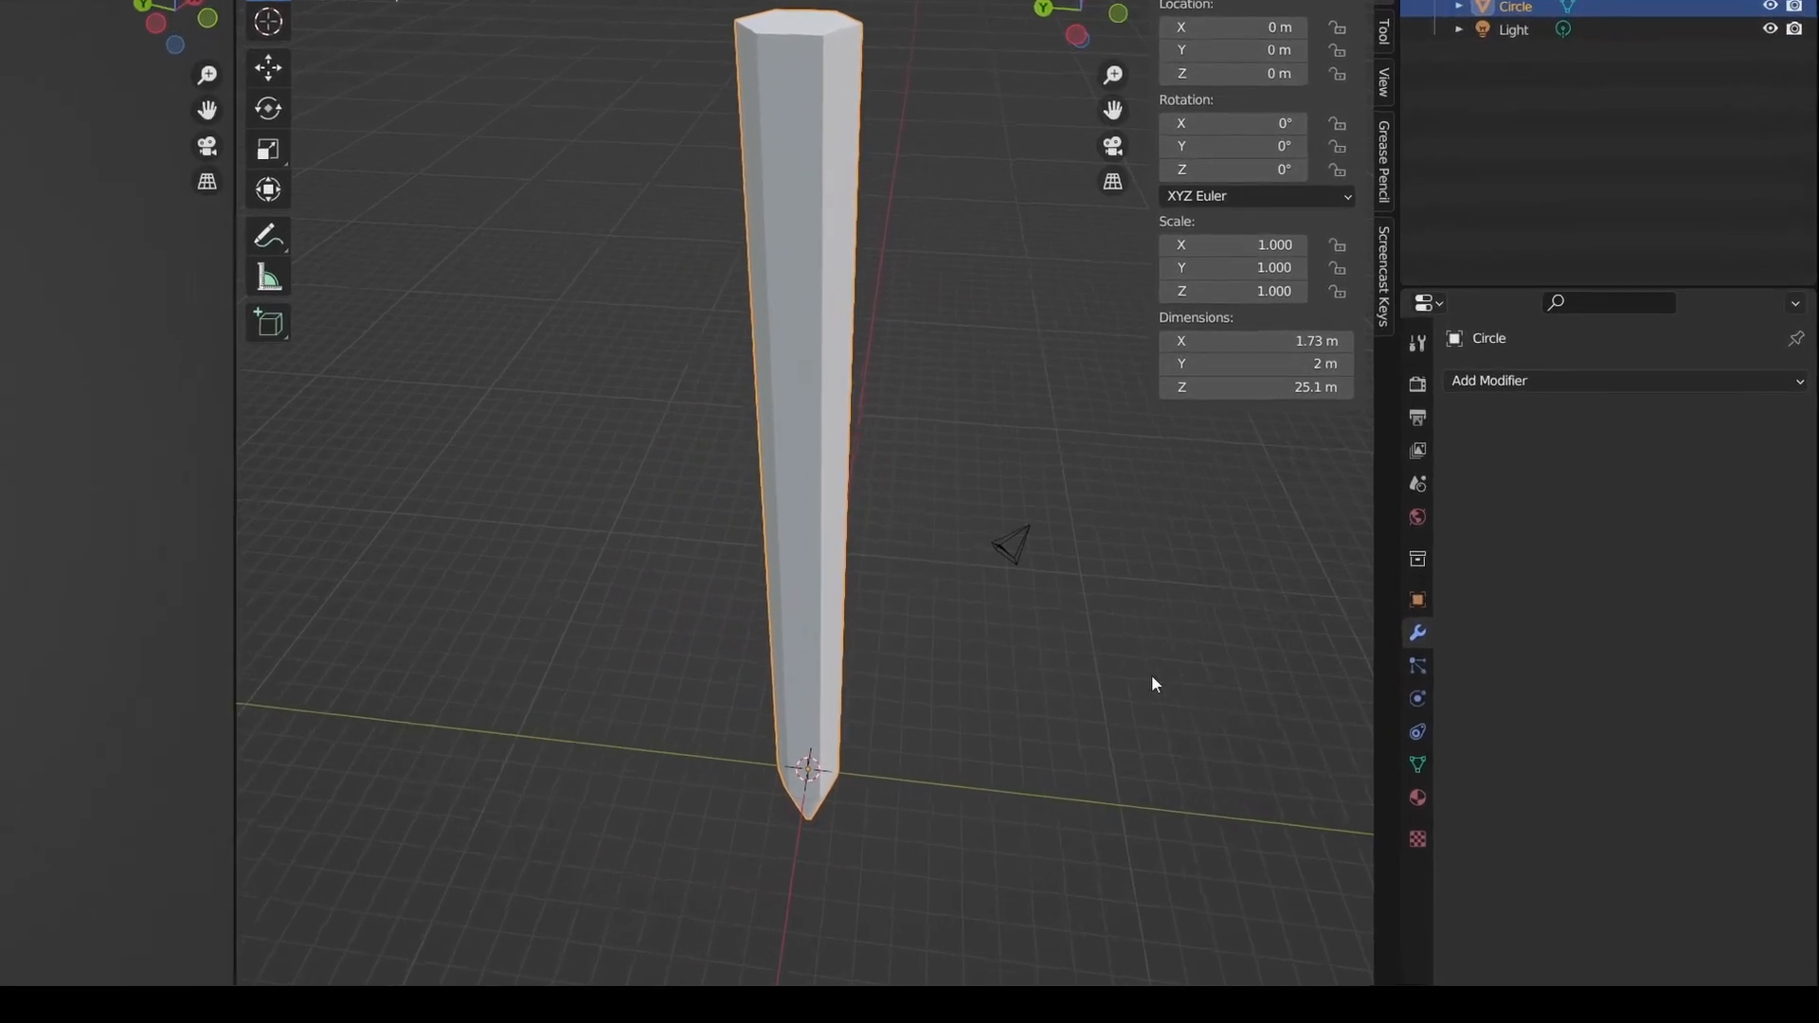
pyautogui.click(1236, 914)
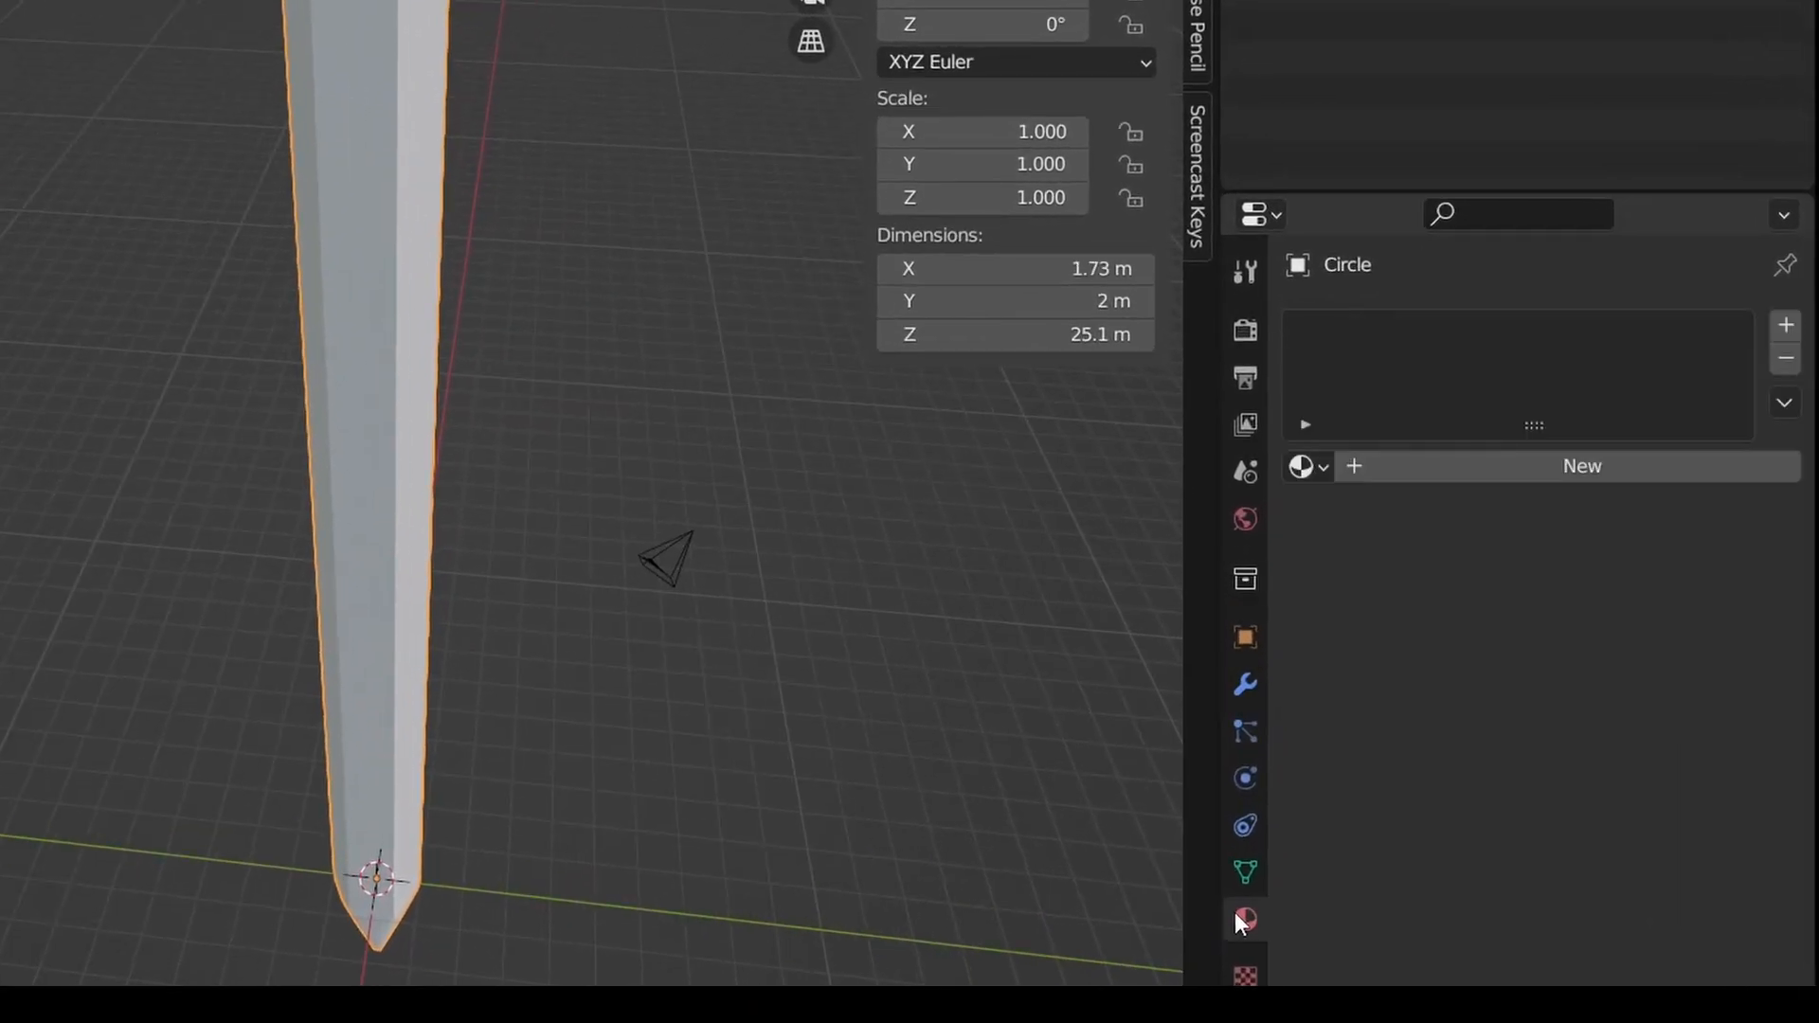
pyautogui.click(1558, 465)
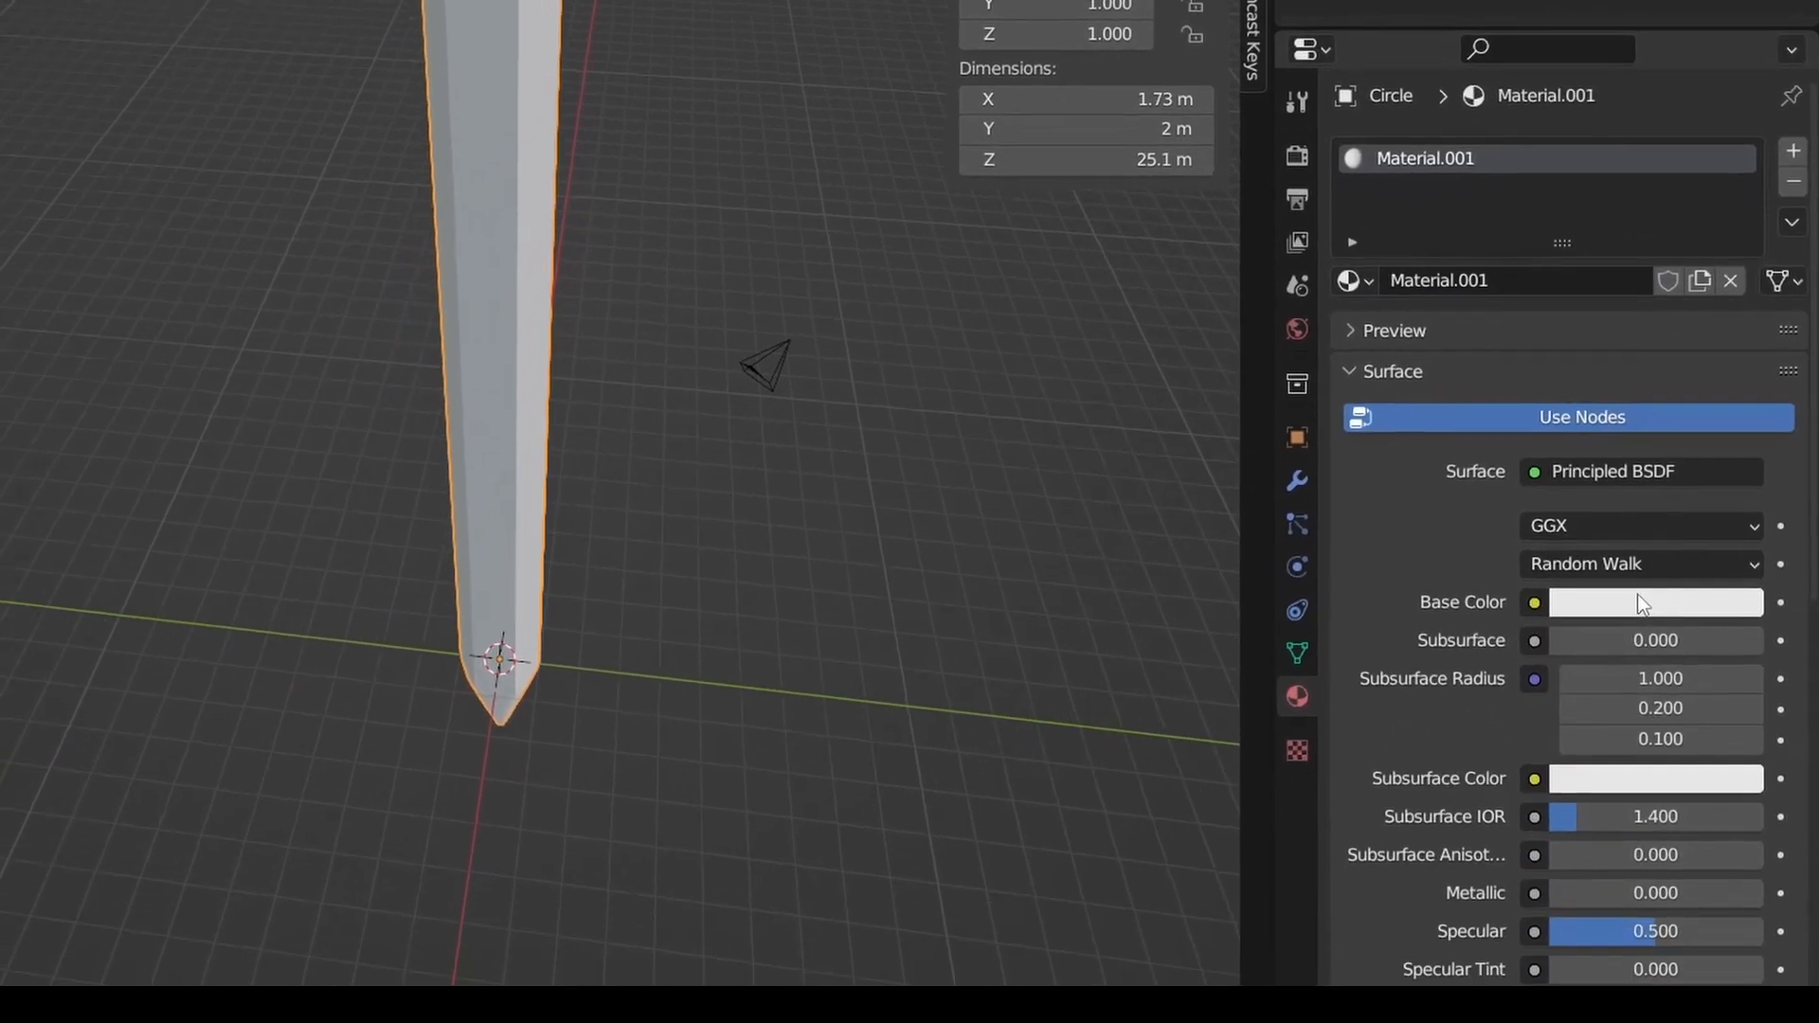
# Set the new material's base color to teal green and rename the material as Kayu.
pyautogui.click(1642, 603)
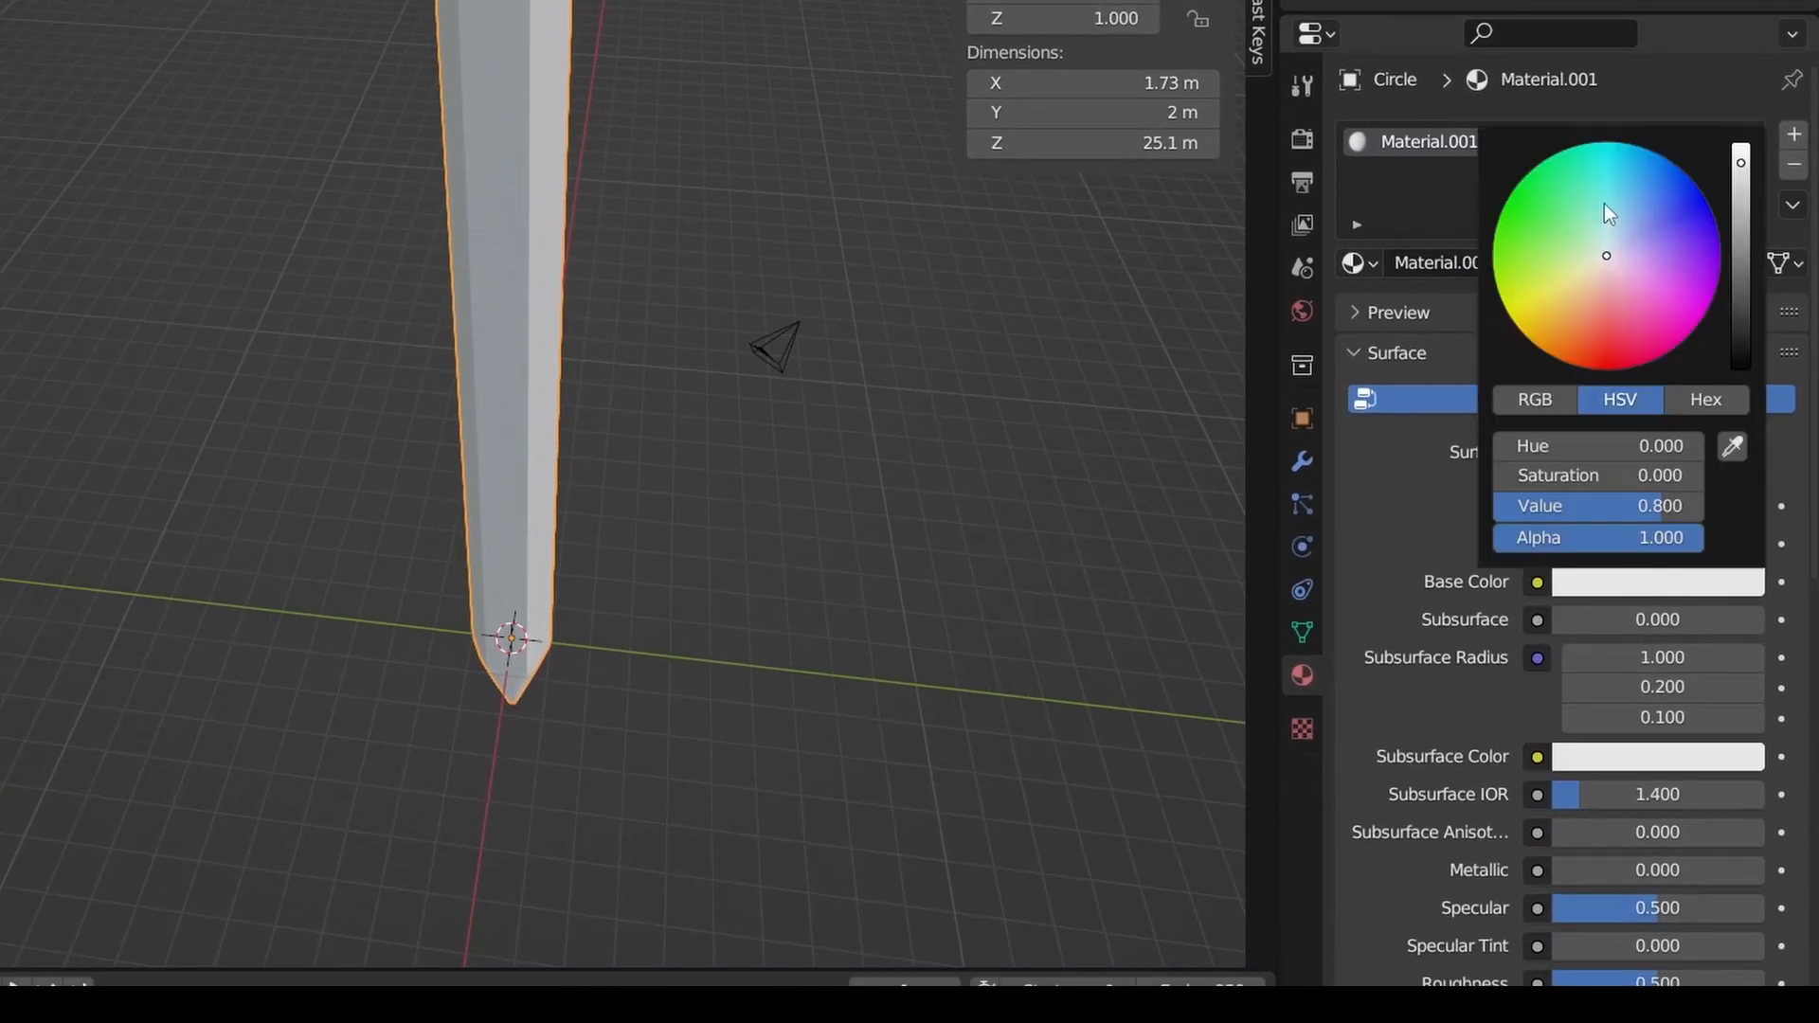
pyautogui.moveTo(1567, 151); pyautogui.dragTo(1550, 160)
pyautogui.click(1522, 259)
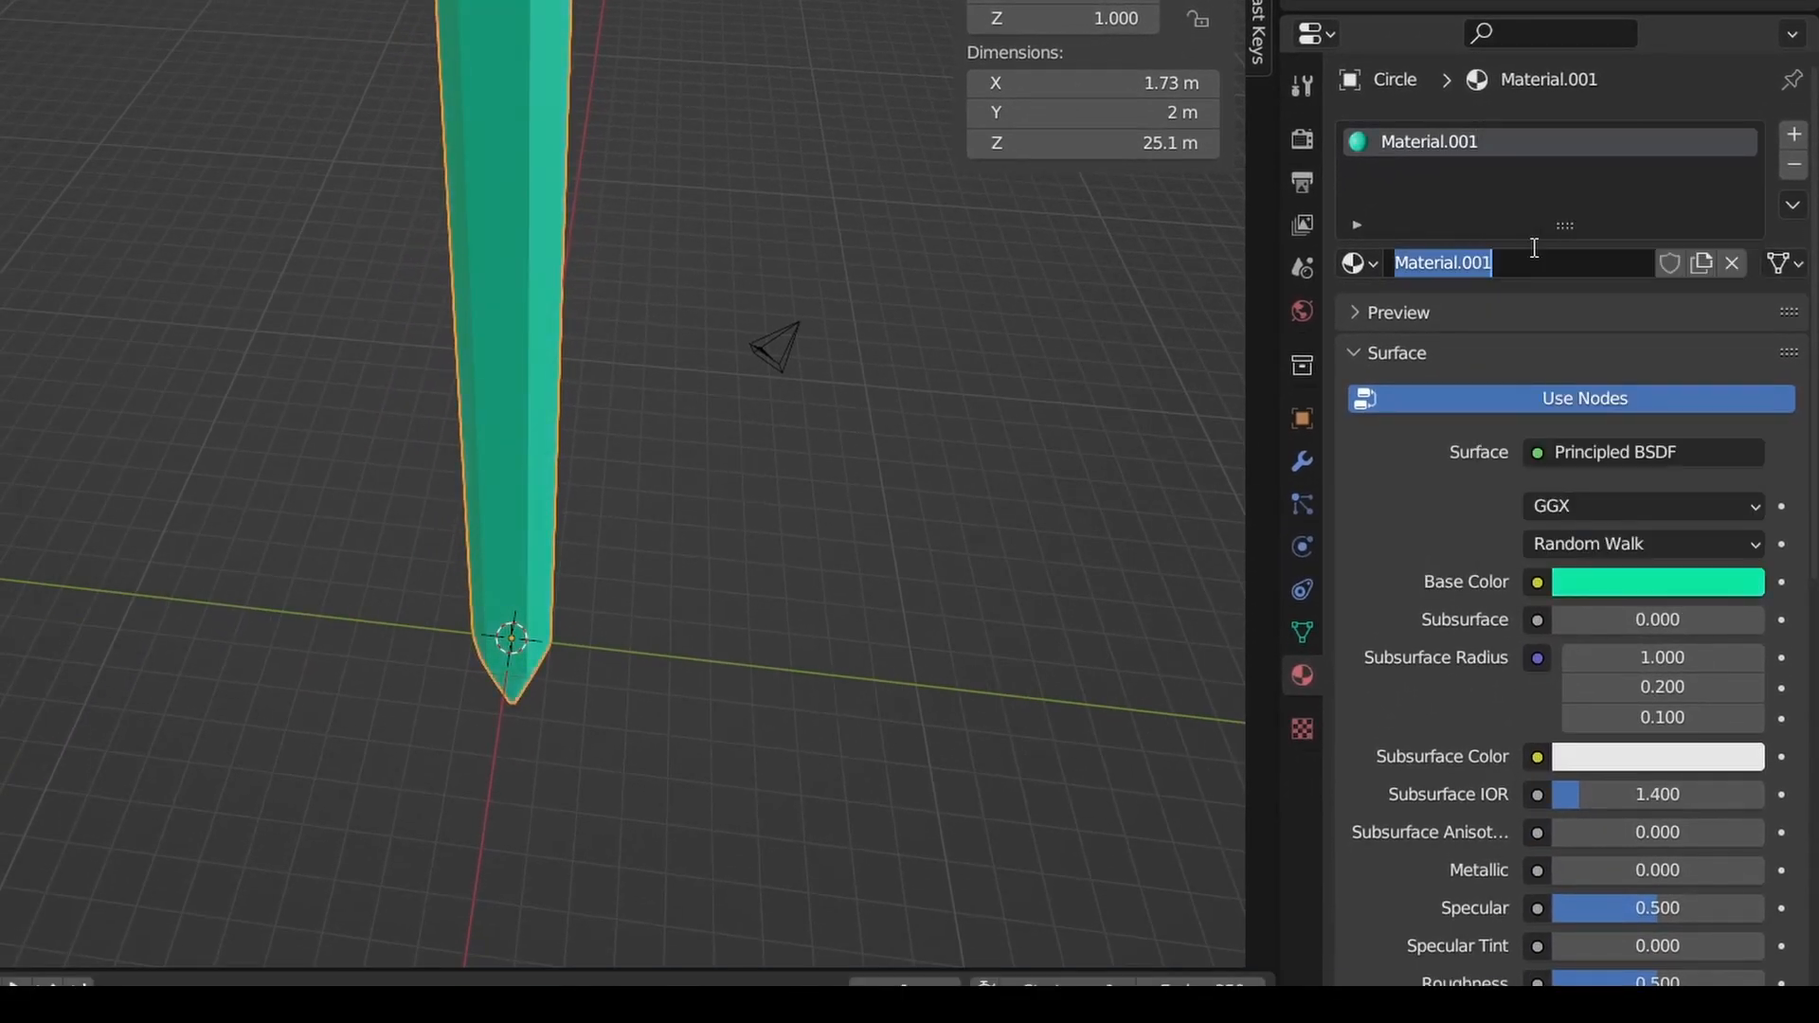
pyautogui.write('Kayu')
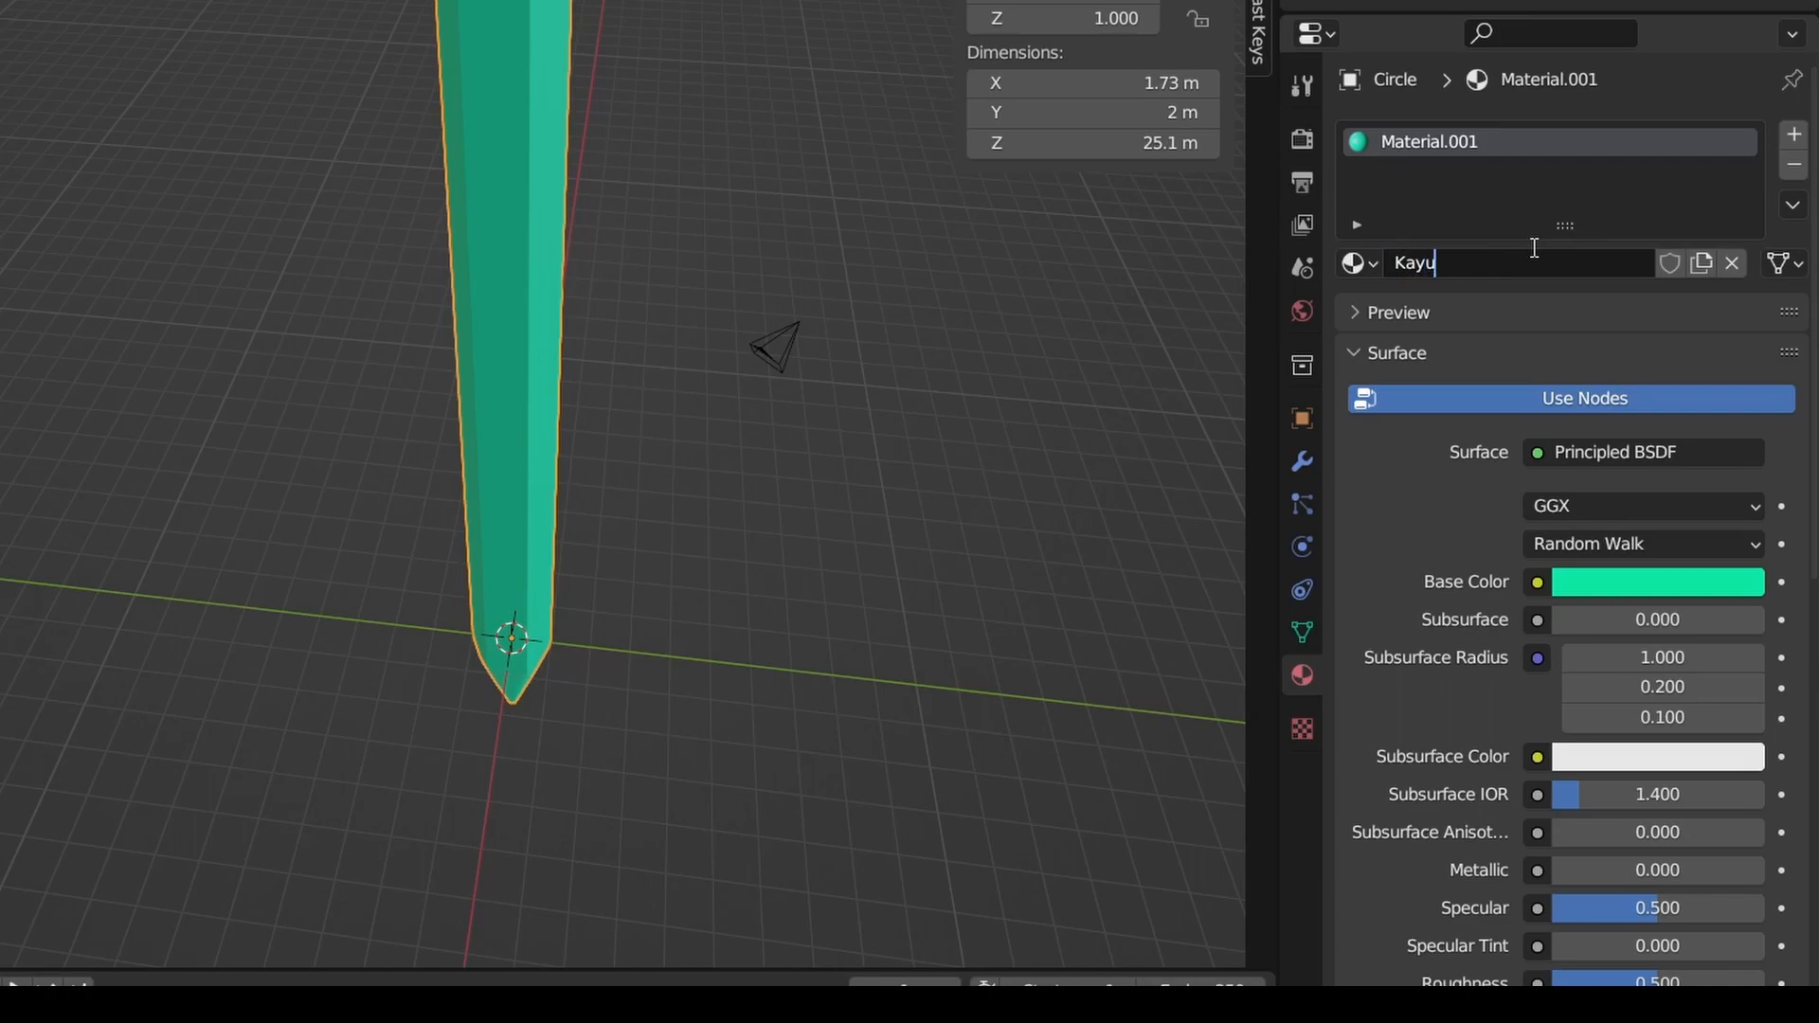
pyautogui.press('Return')
# Add a dark material named Ujung pensil and a third, blue material with hue 0.613, saturation 1.000 and value 0.800.
pyautogui.click(1794, 135)
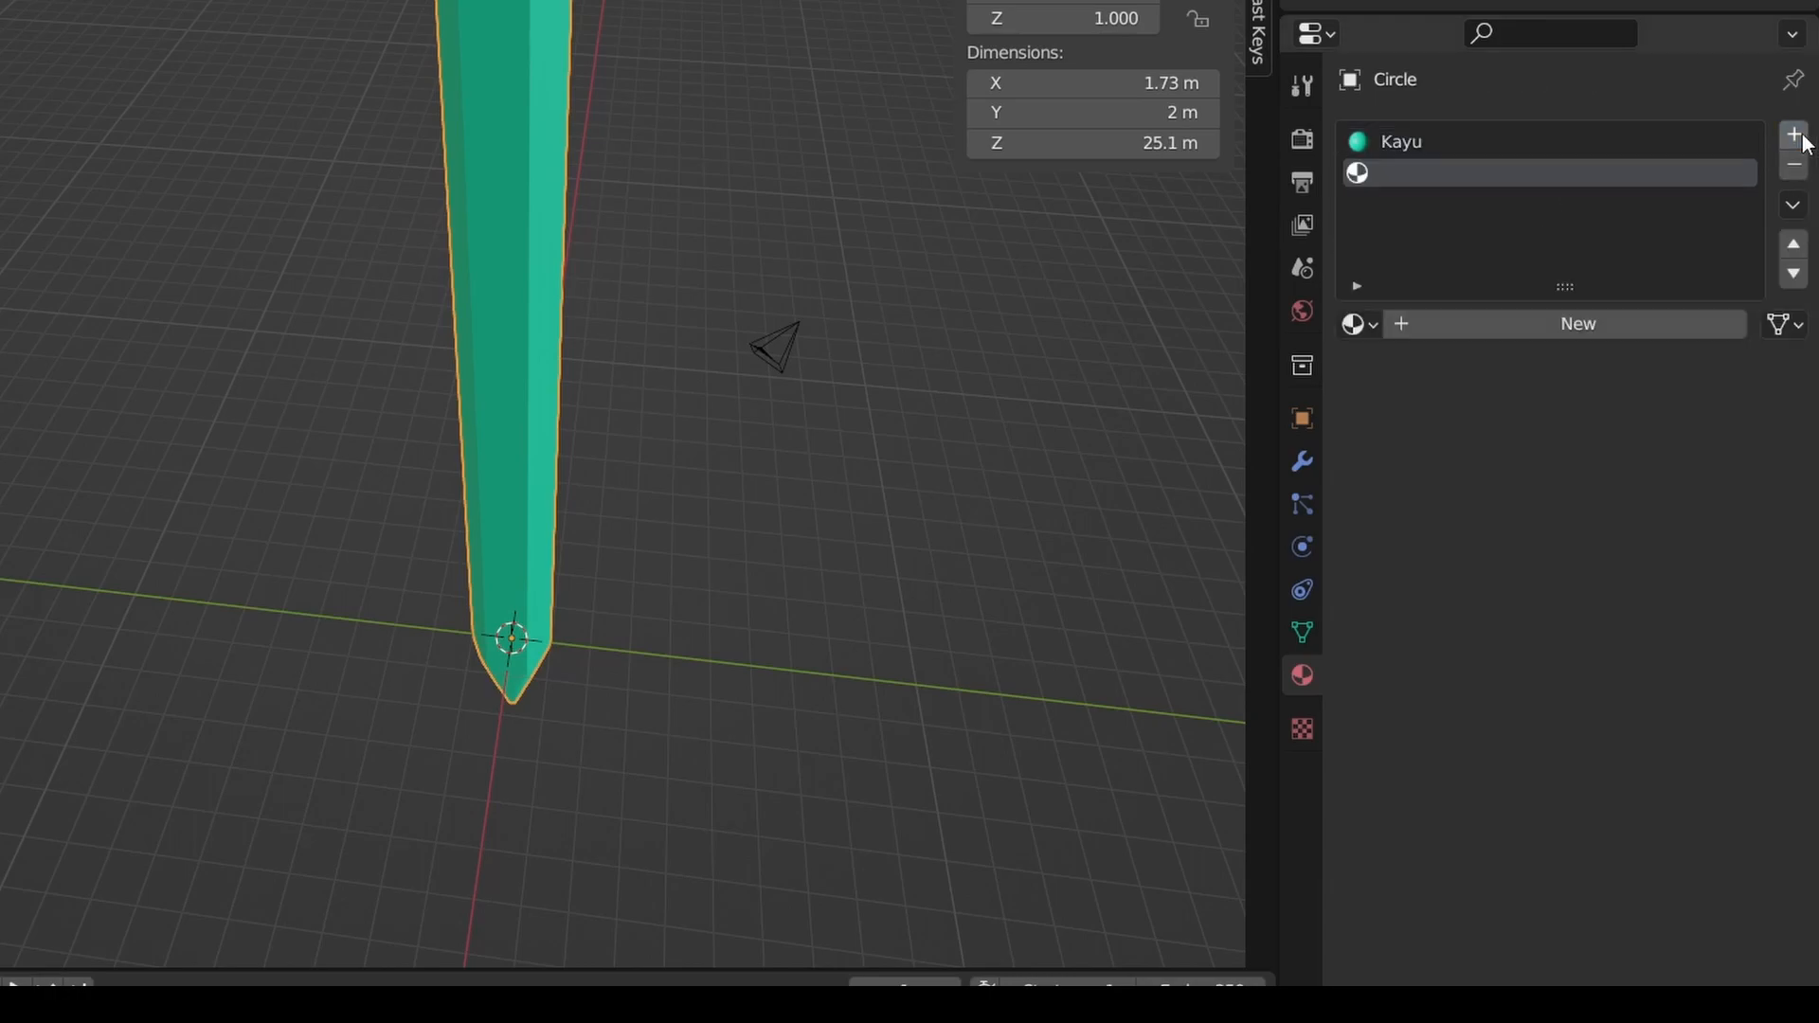
pyautogui.click(1623, 326)
pyautogui.click(1365, 381)
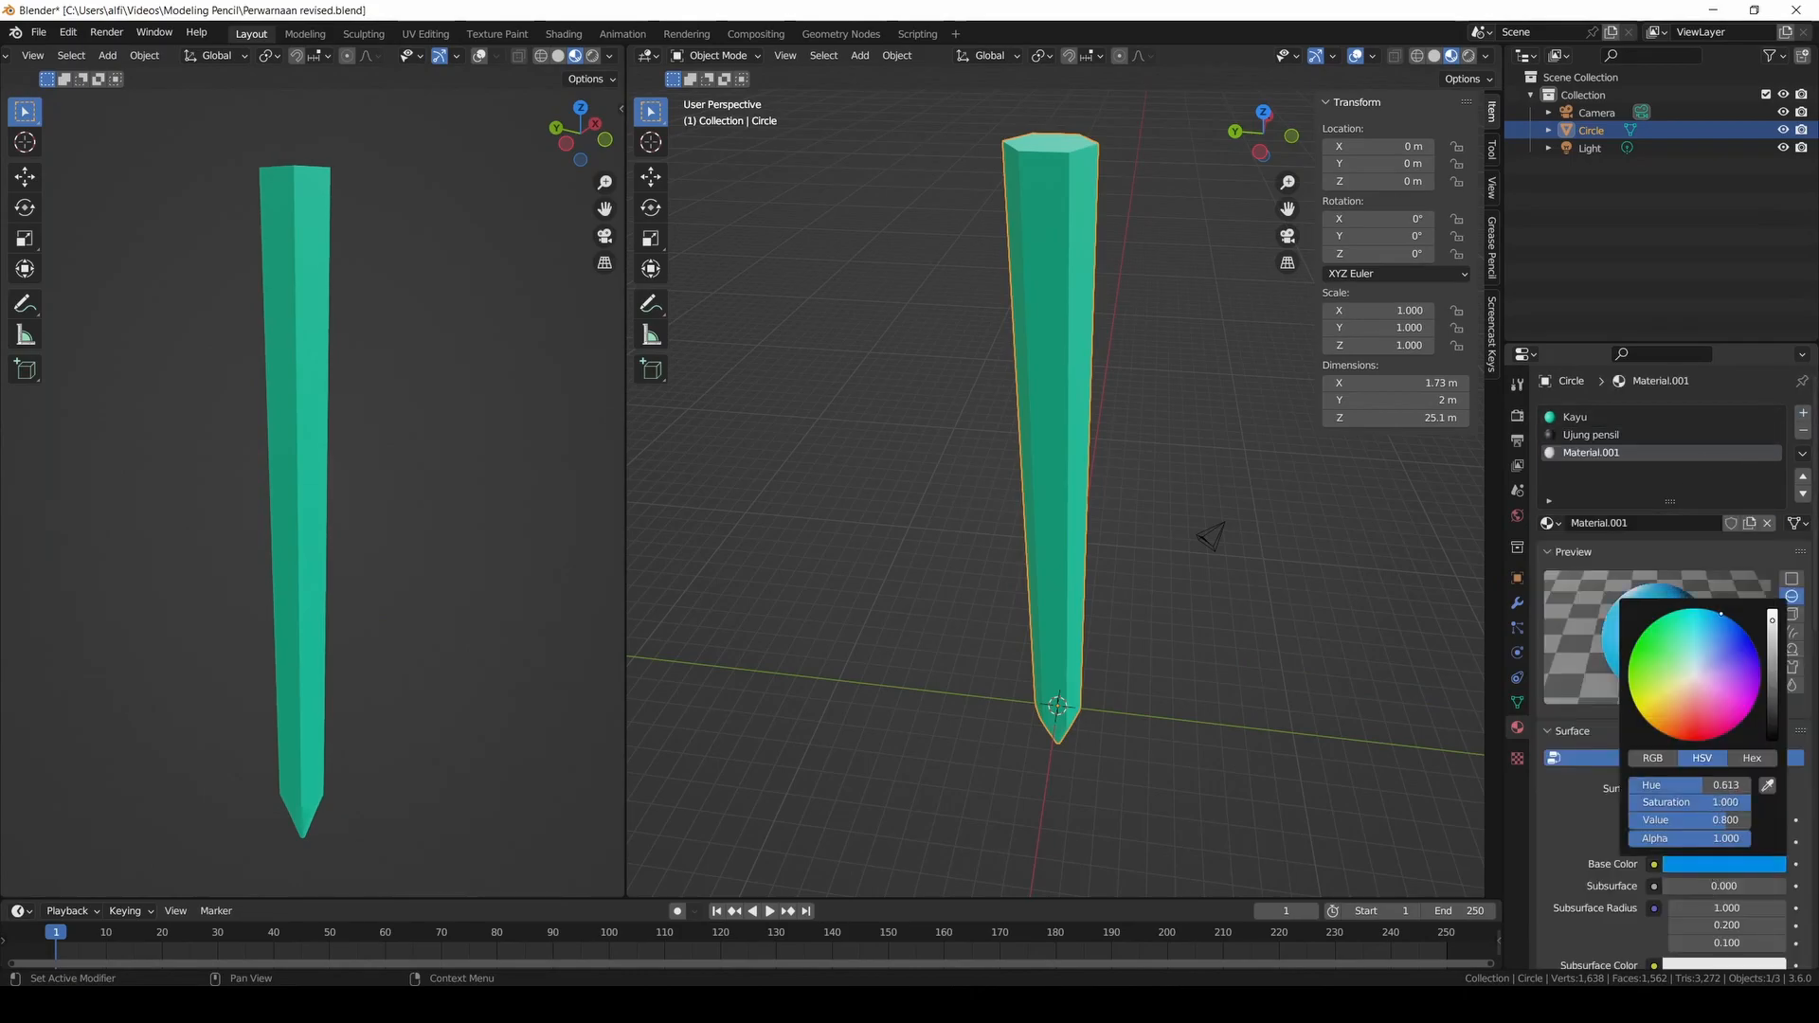
# Rename the blue third material as Badan pensil.
pyautogui.doubleClick(1657, 522)
pyautogui.write('Badan pensil')
pyautogui.press('Return')
# Assign the Ujung pensil material to the faces at the pencil's pointed tip, selecting them through the mesh in face mode.
pyautogui.click(1575, 418)
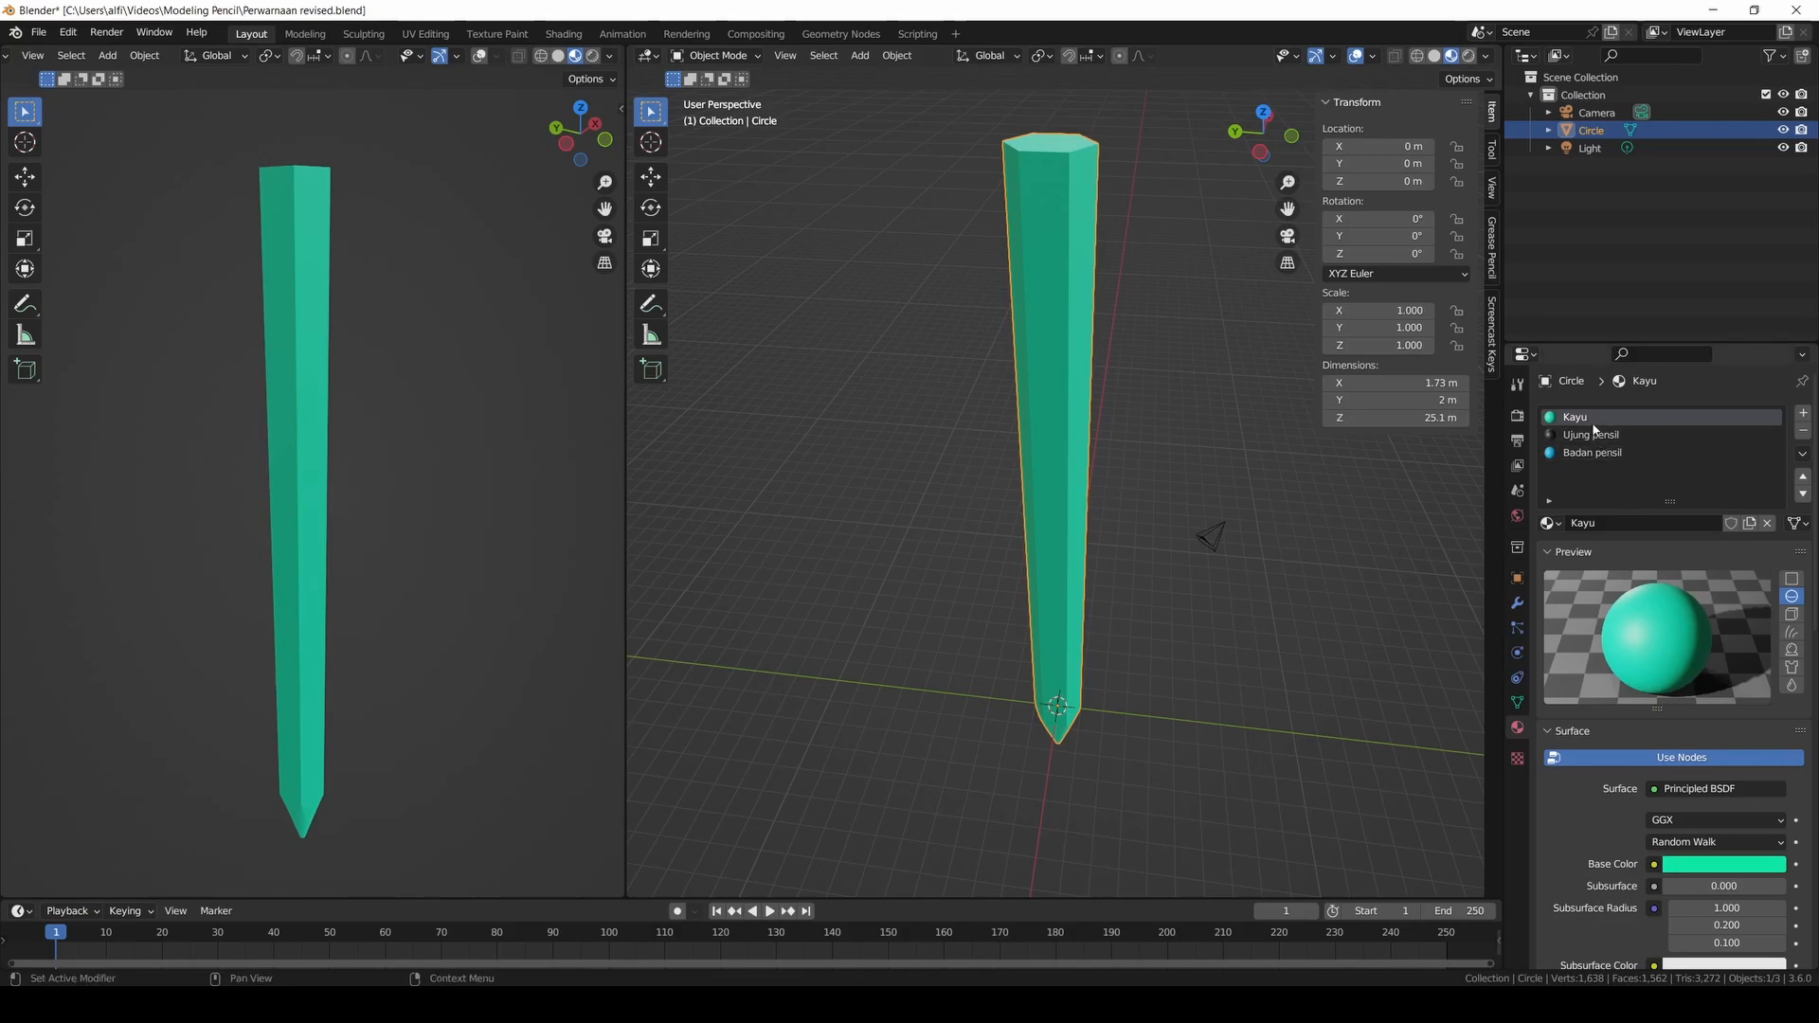
pyautogui.moveTo(1275, 115); pyautogui.dragTo(1334, 64)
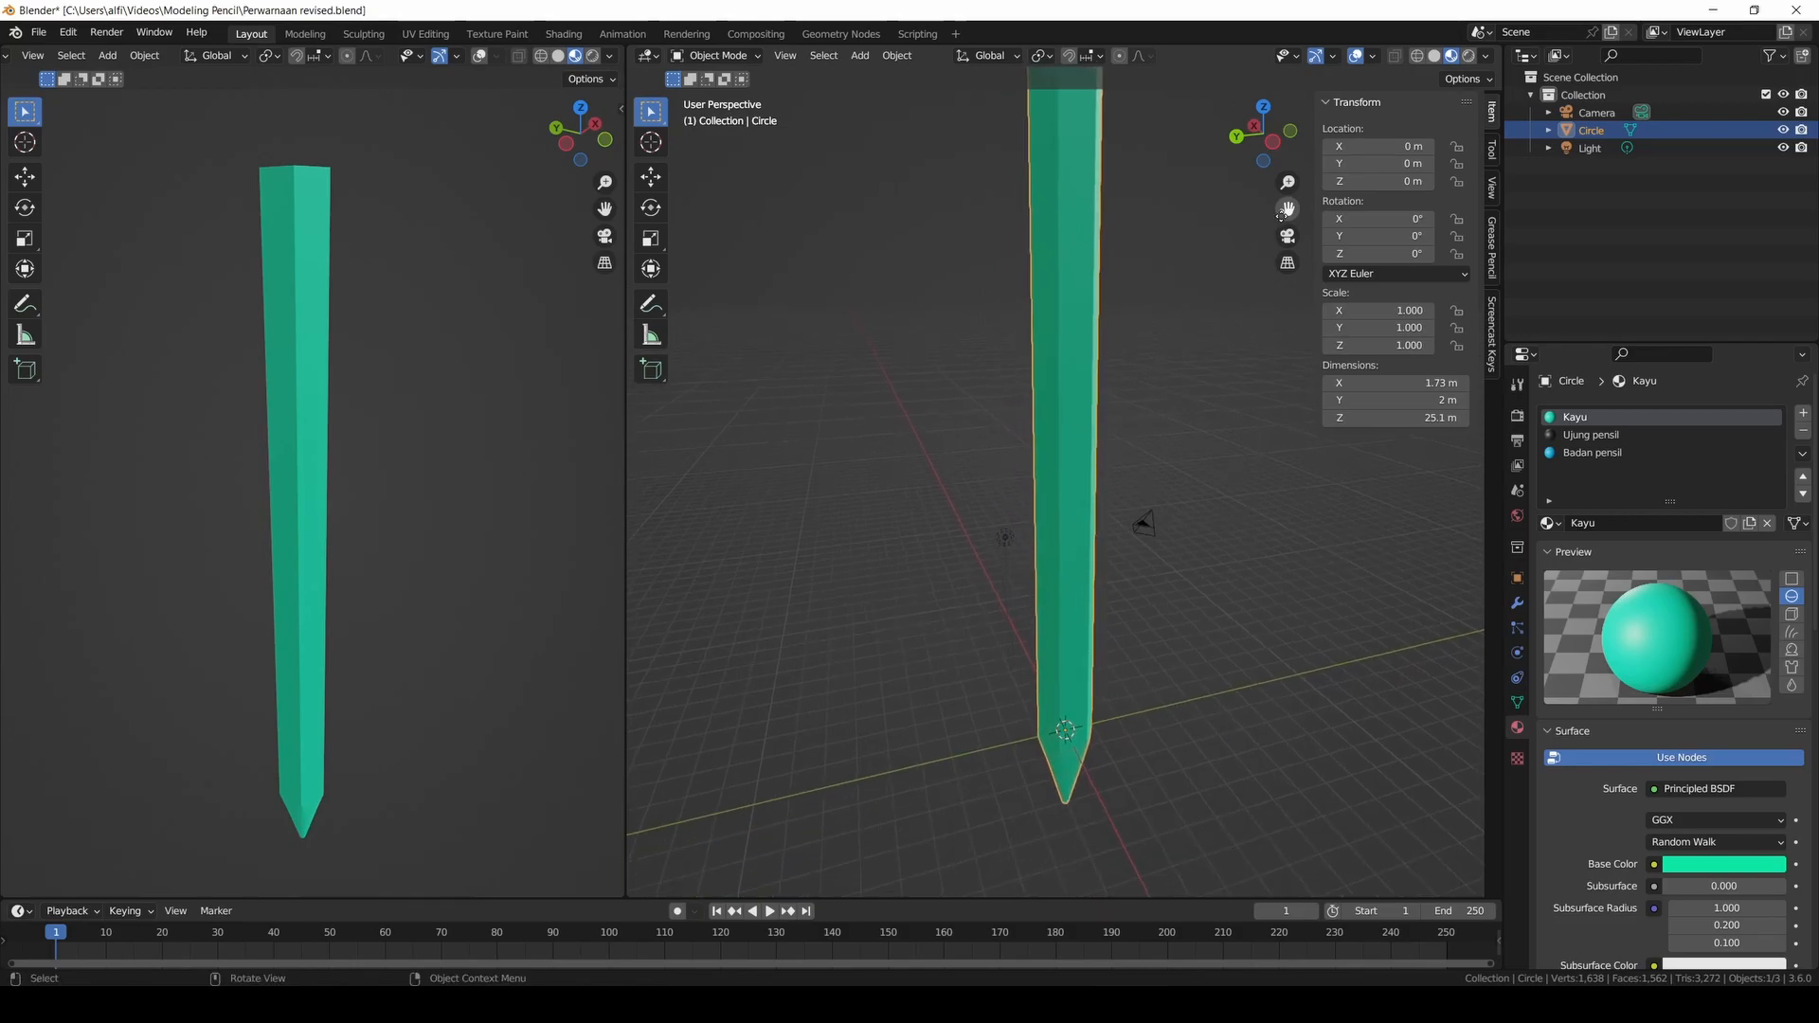
pyautogui.click(717, 54)
pyautogui.click(720, 98)
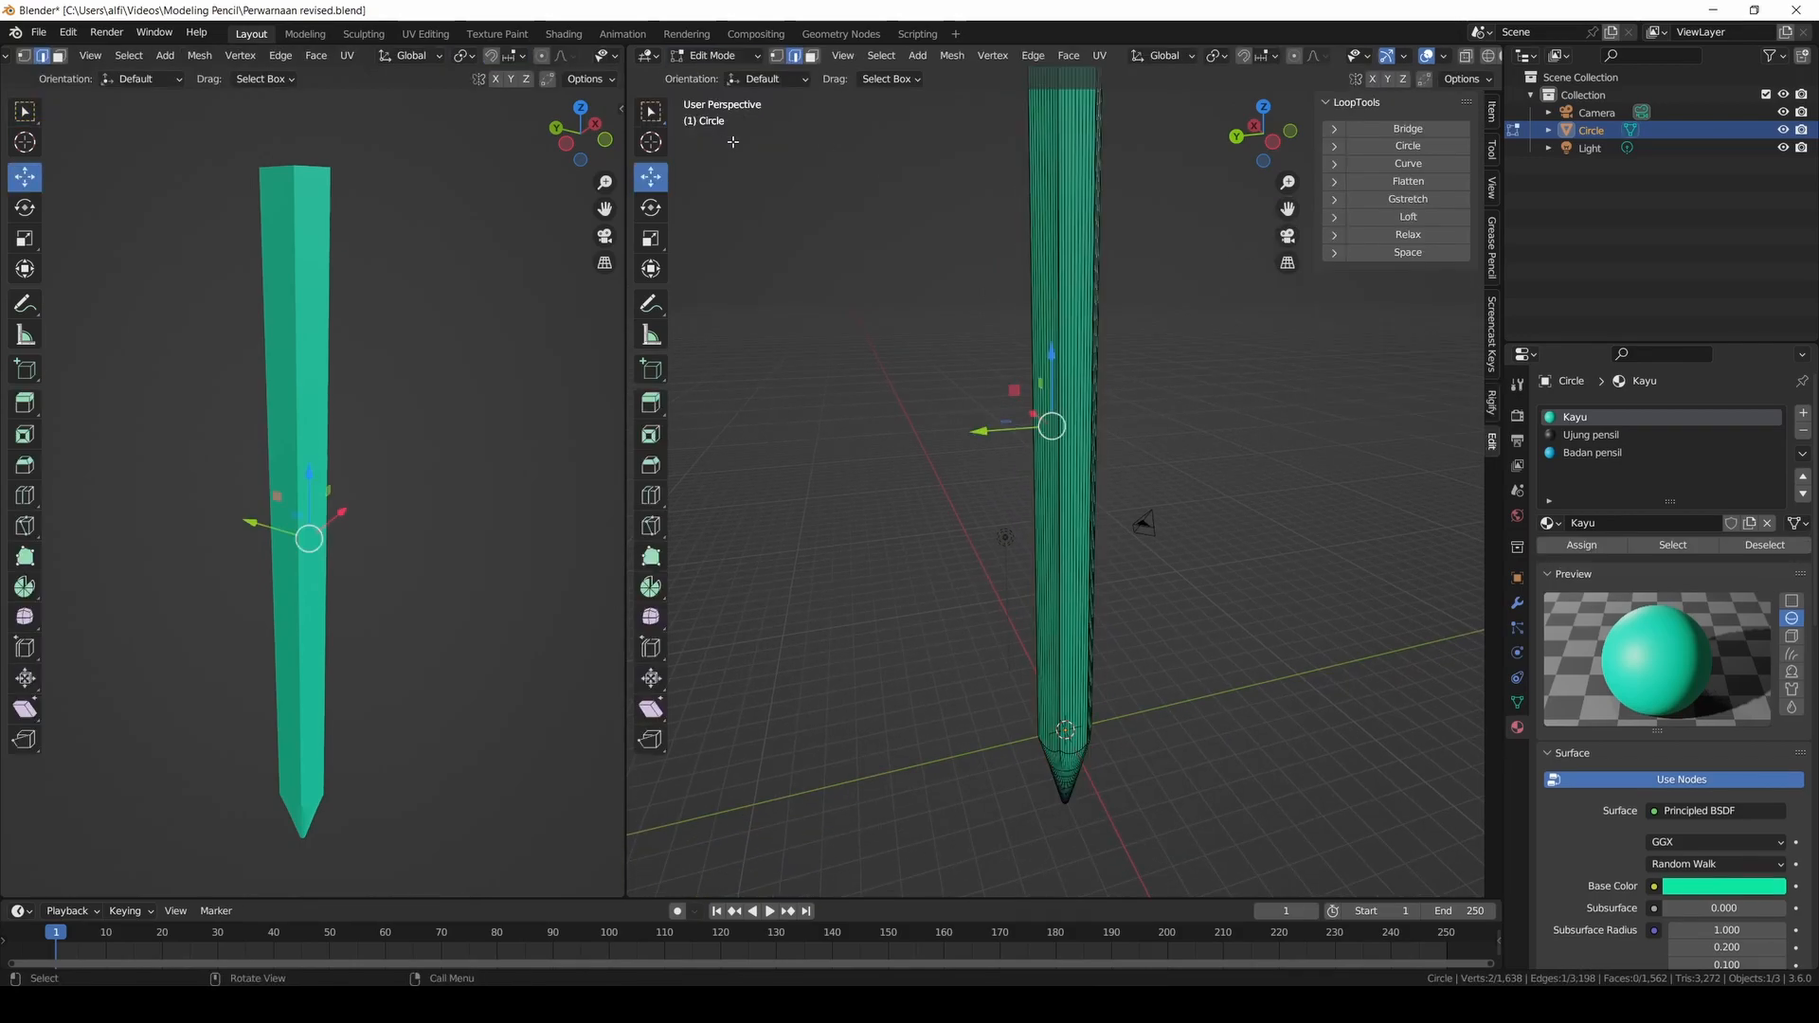
pyautogui.click(814, 62)
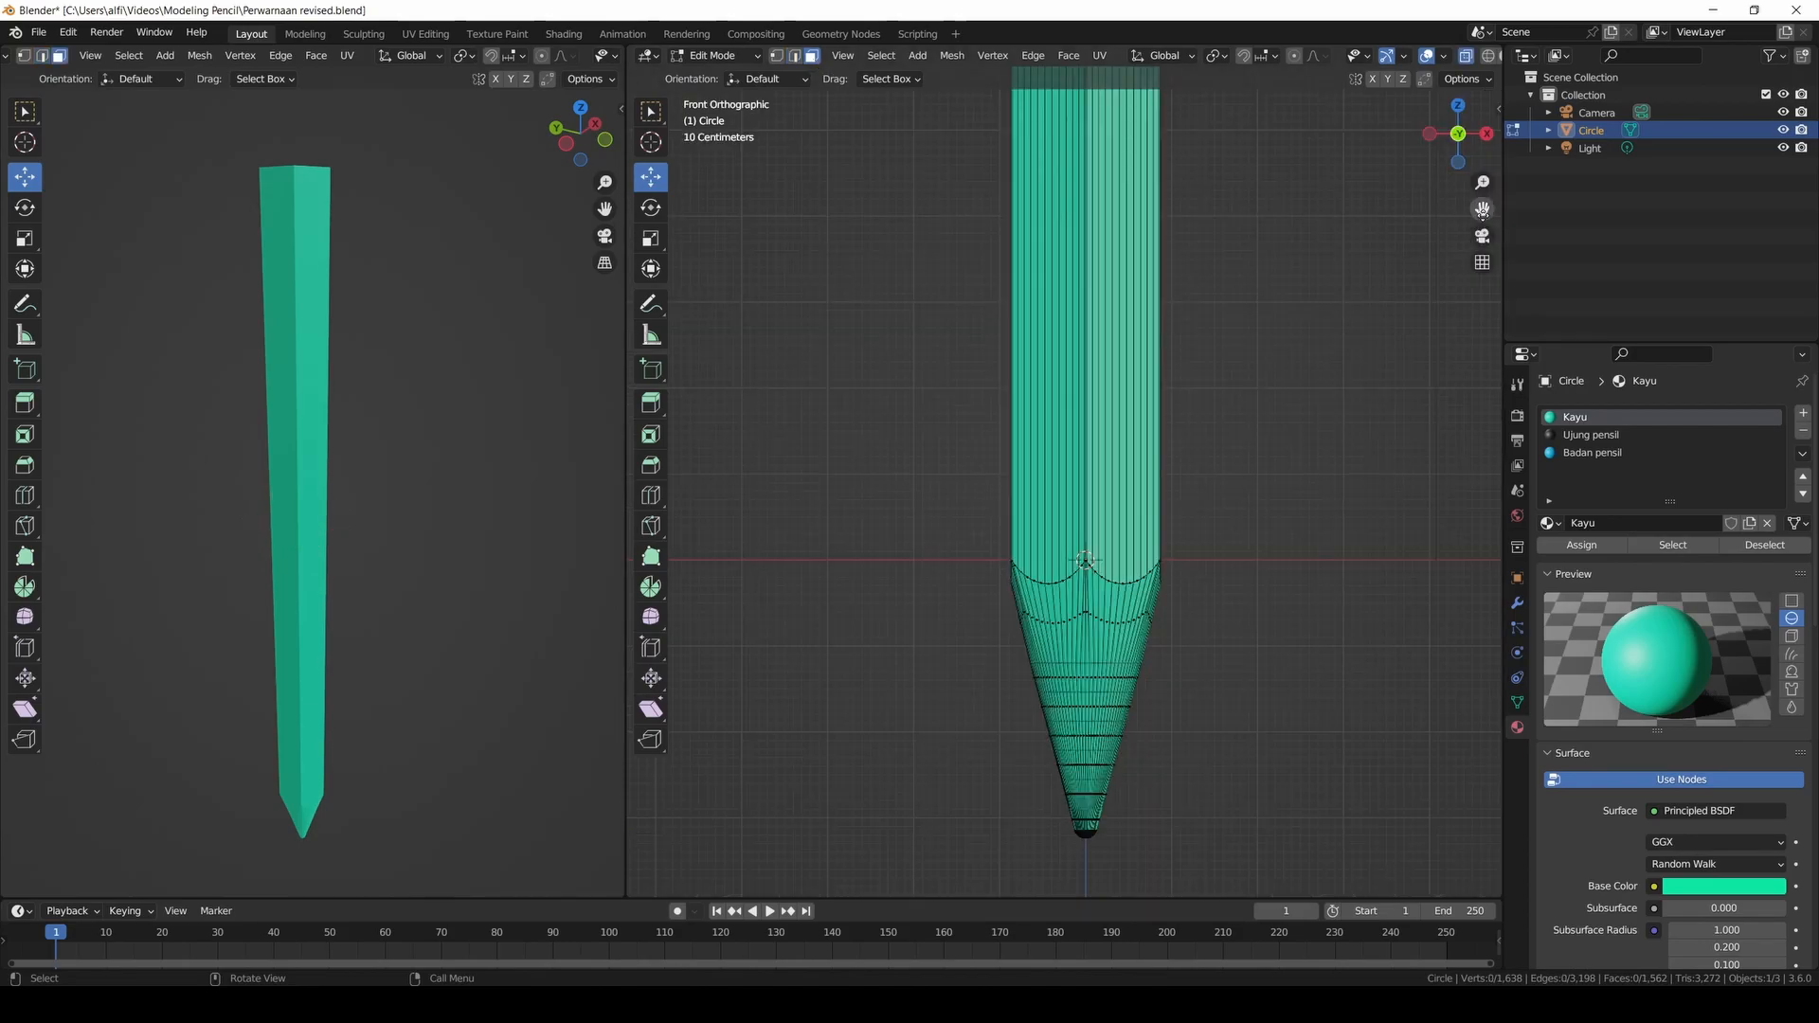
pyautogui.moveTo(1483, 209); pyautogui.dragTo(1476, 155)
pyautogui.click(1603, 436)
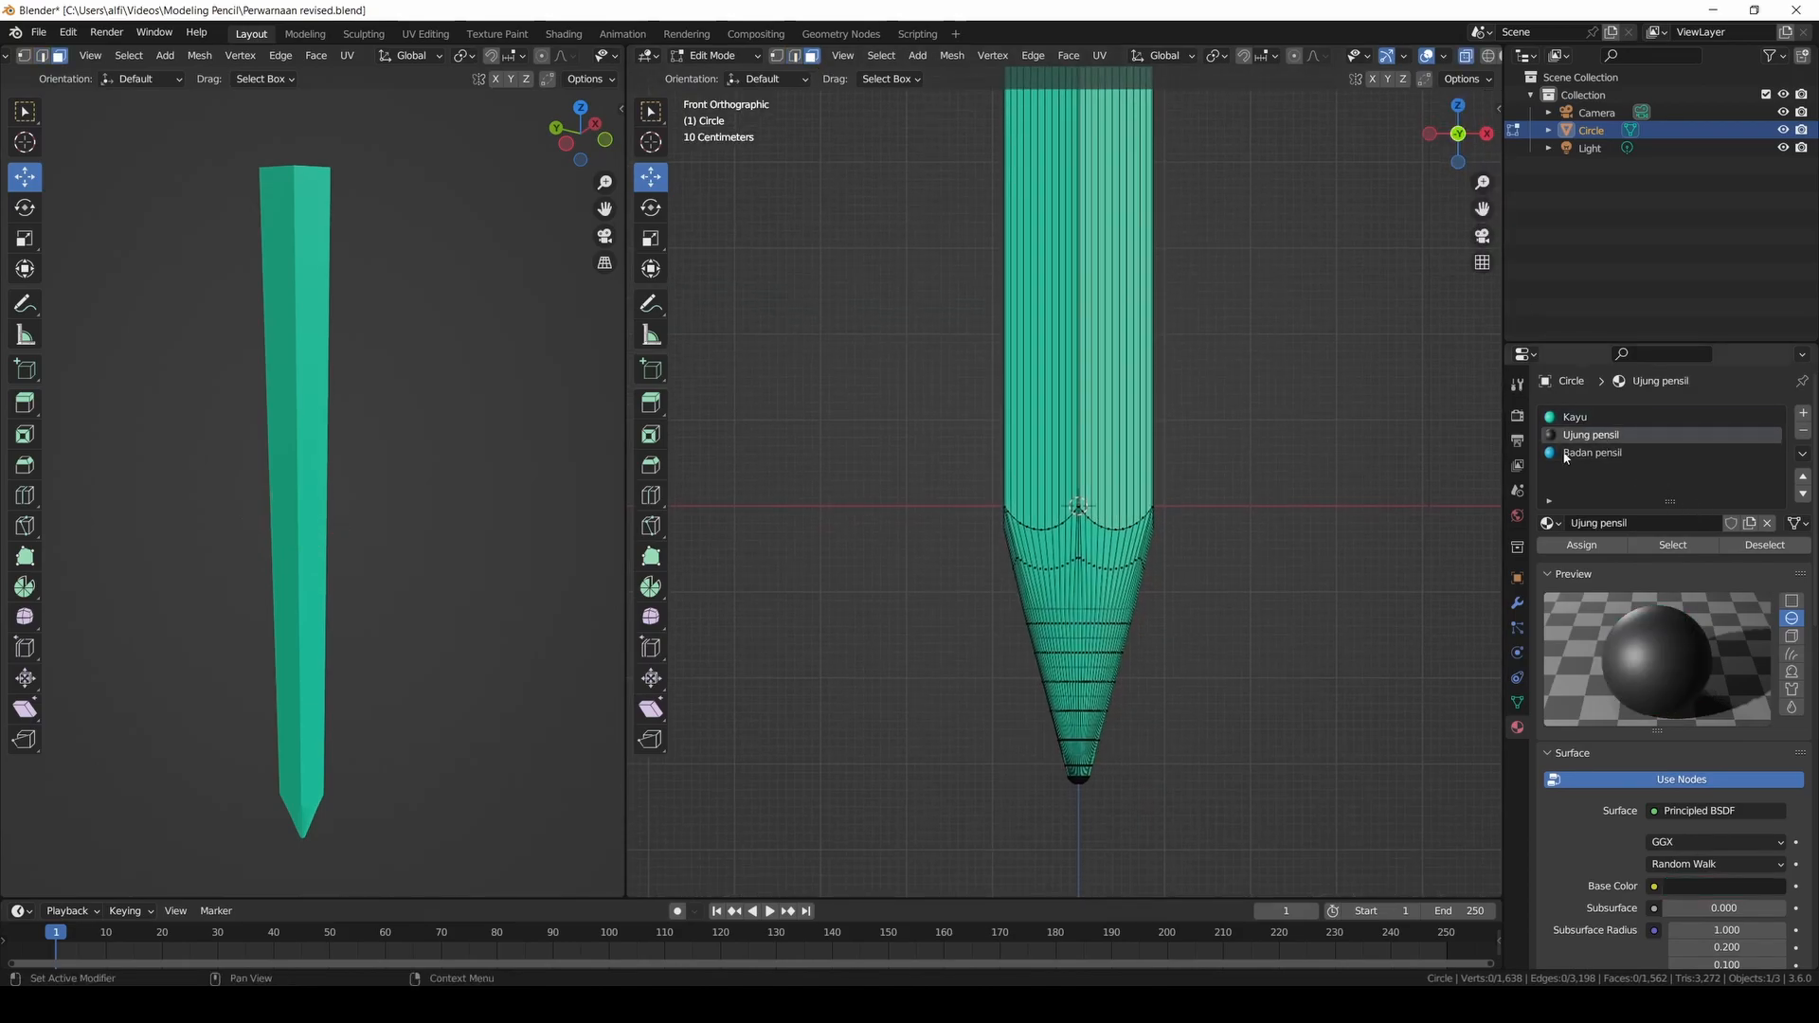
pyautogui.moveTo(1016, 817); pyautogui.dragTo(1118, 728)
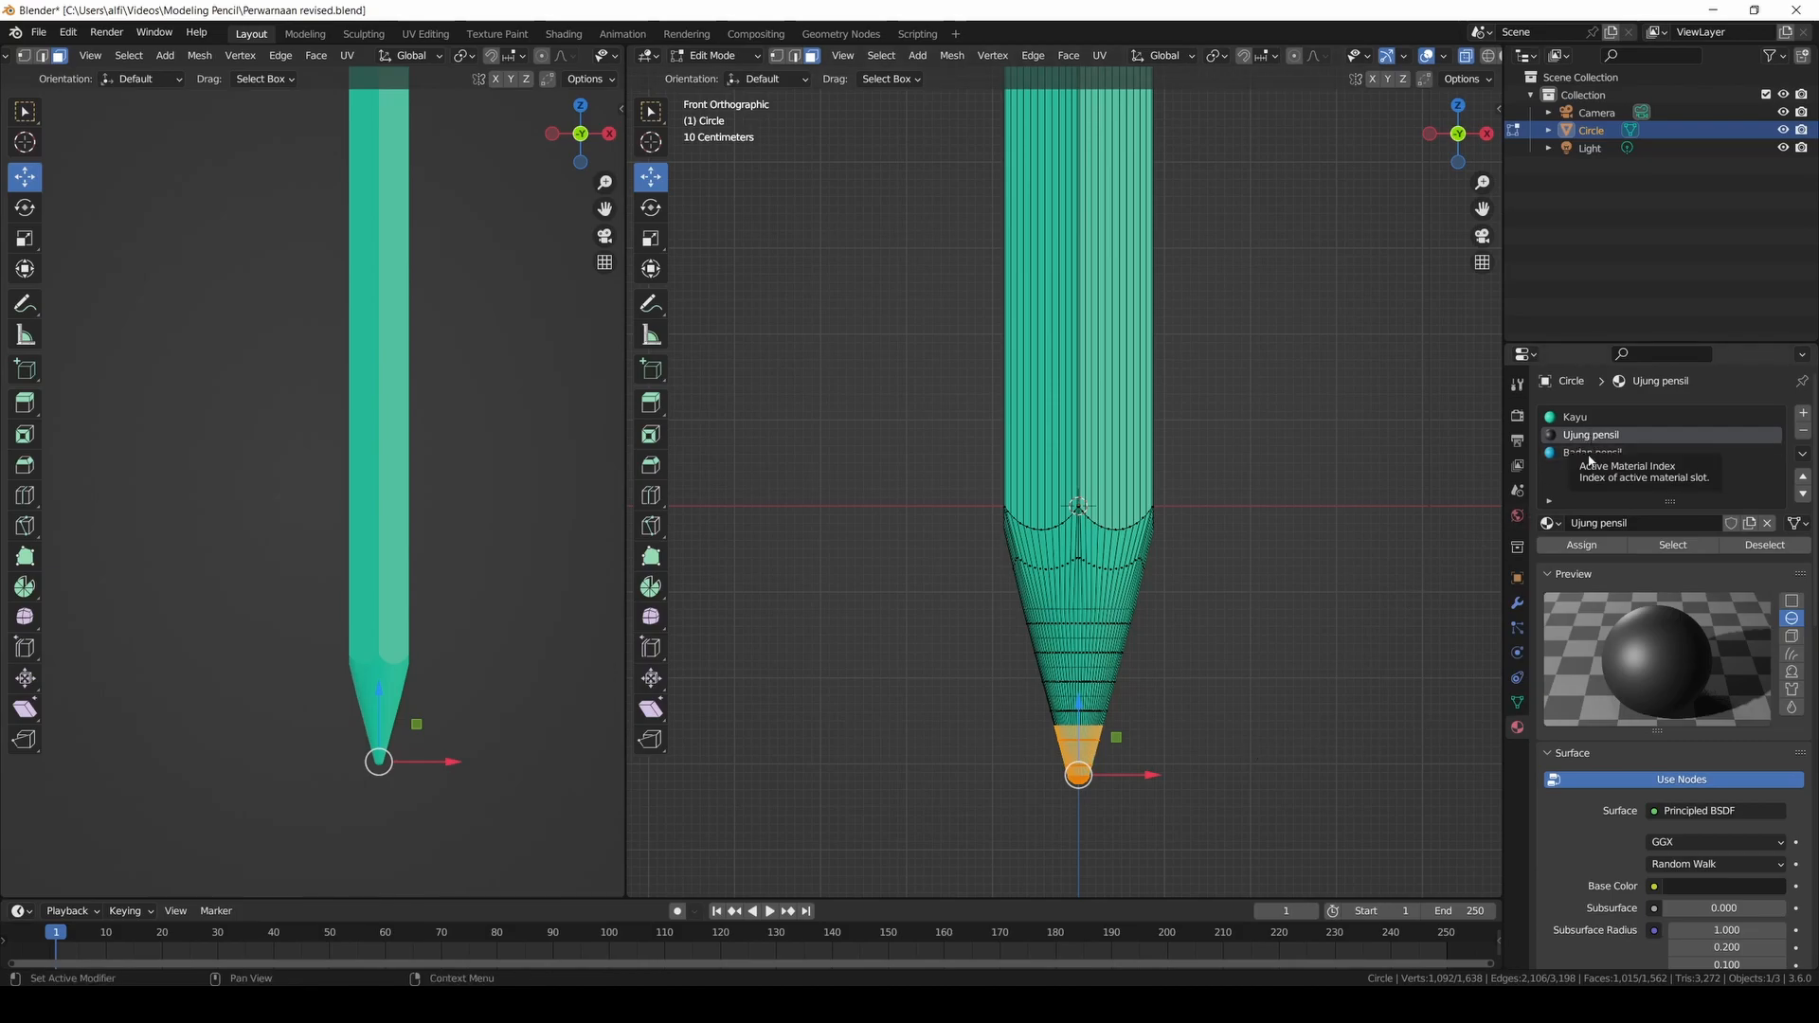
pyautogui.click(1579, 546)
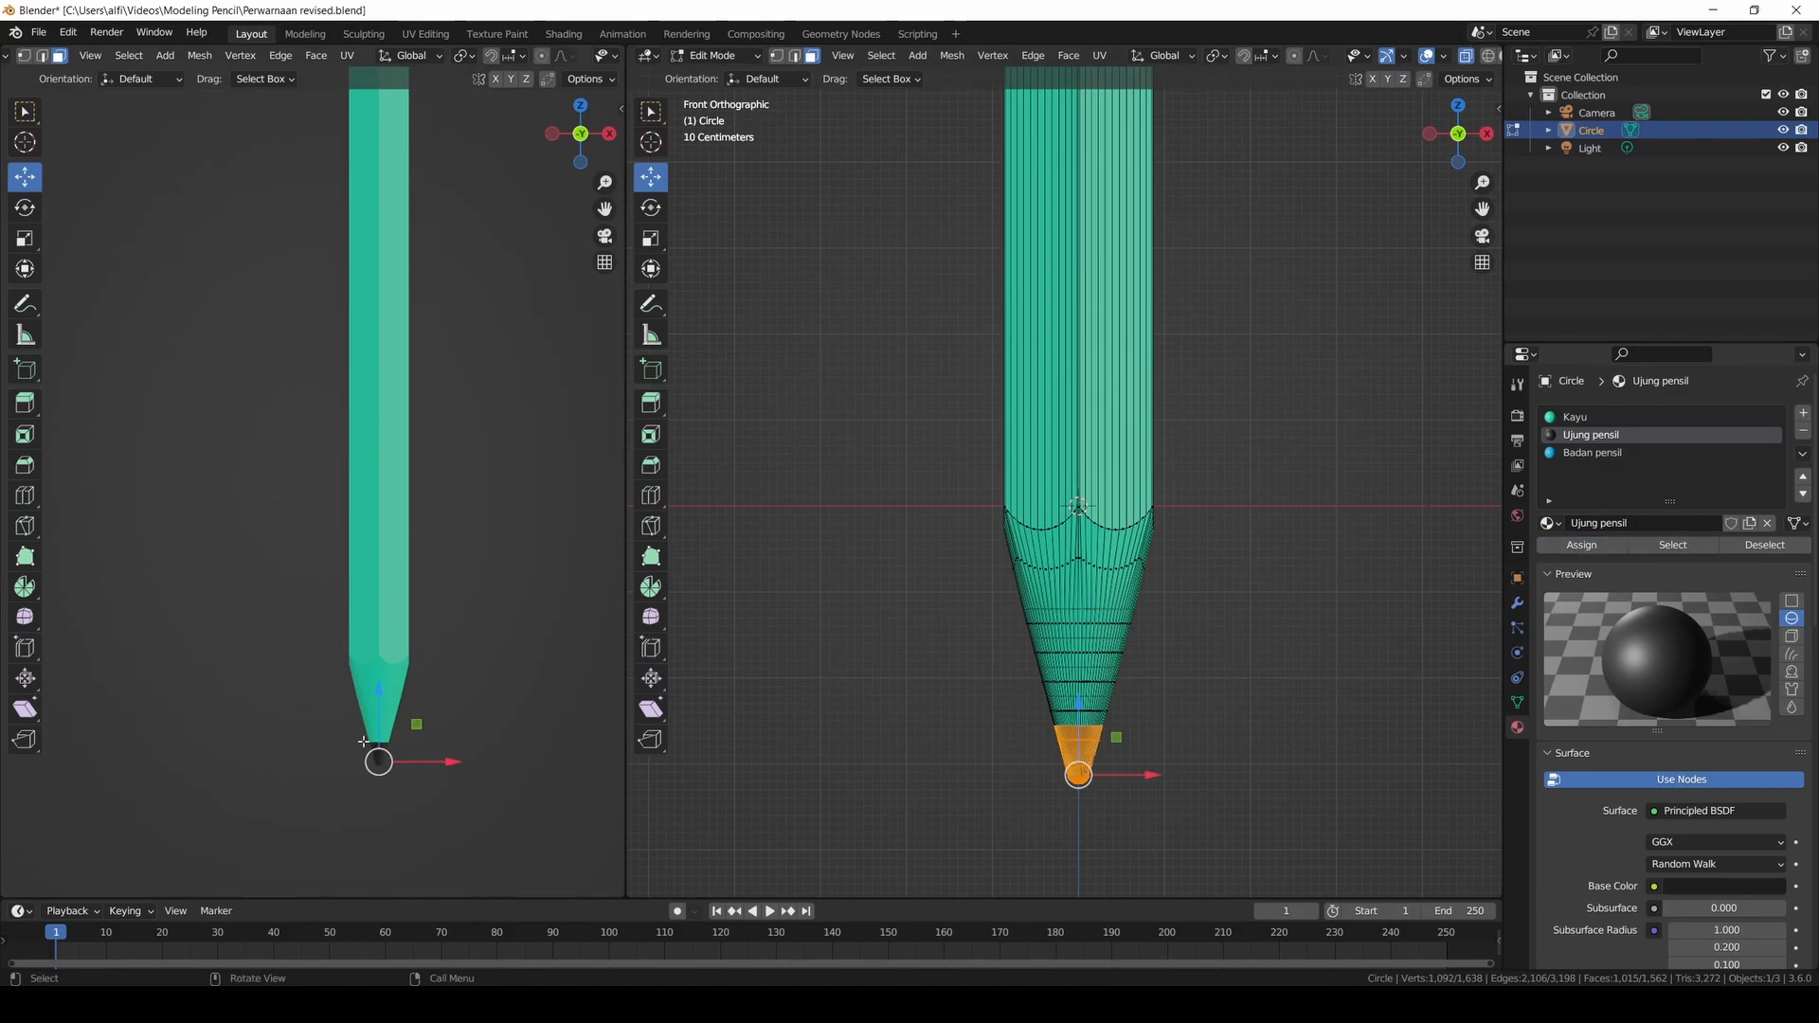
# Select all faces of the long hexagonal body above the cone and assign the Badan pensil material to them.
pyautogui.scroll(-4, 1482, 209)
pyautogui.moveTo(1481, 209); pyautogui.dragTo(1494, 536)
pyautogui.scroll(-3, 1481, 209)
pyautogui.moveTo(995, 123); pyautogui.dragTo(1180, 653)
pyautogui.click(1592, 453)
pyautogui.click(1586, 548)
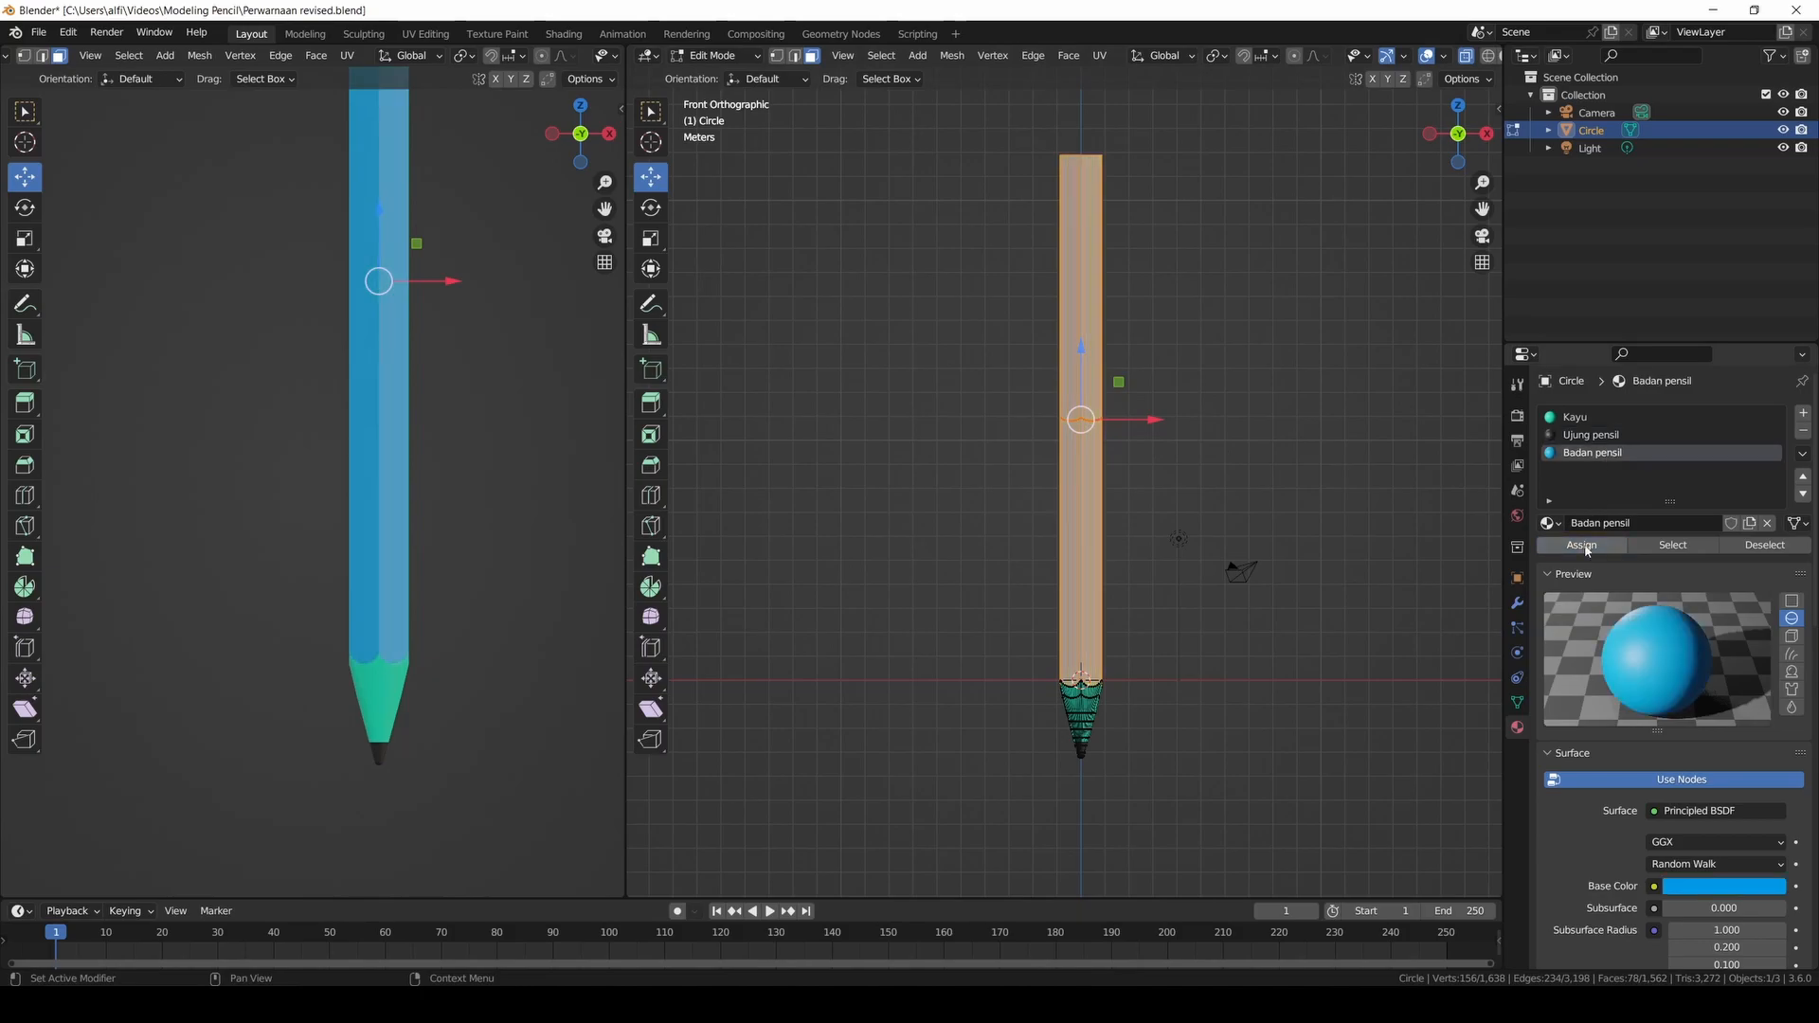
# Darken the blue body material's base color and rename the material as Batang pensil.
pyautogui.scroll(-3, 445, 379)
pyautogui.moveTo(580, 133); pyautogui.dragTo(625, 123)
pyautogui.scroll(6, 445, 379)
pyautogui.scroll(-11, 1588, 844)
pyautogui.moveTo(1724, 693); pyautogui.dragTo(1683, 693)
pyautogui.scroll(8, 1639, 582)
pyautogui.scroll(-6, 1639, 581)
# Turn off X-ray and inset the hexagonal face at the pencil's blunt end by about 0.036 m.
pyautogui.moveTo(580, 133)
pyautogui.mouseDown()
pyautogui.moveTo(586, 108)
pyautogui.moveTo(606, 568)
pyautogui.mouseUp()
pyautogui.moveTo(580, 133)
pyautogui.mouseDown()
pyautogui.moveTo(663, 151)
pyautogui.moveTo(607, 237)
pyautogui.mouseUp()
pyautogui.moveTo(1231, 284); pyautogui.dragTo(1284, 337, button='middle')
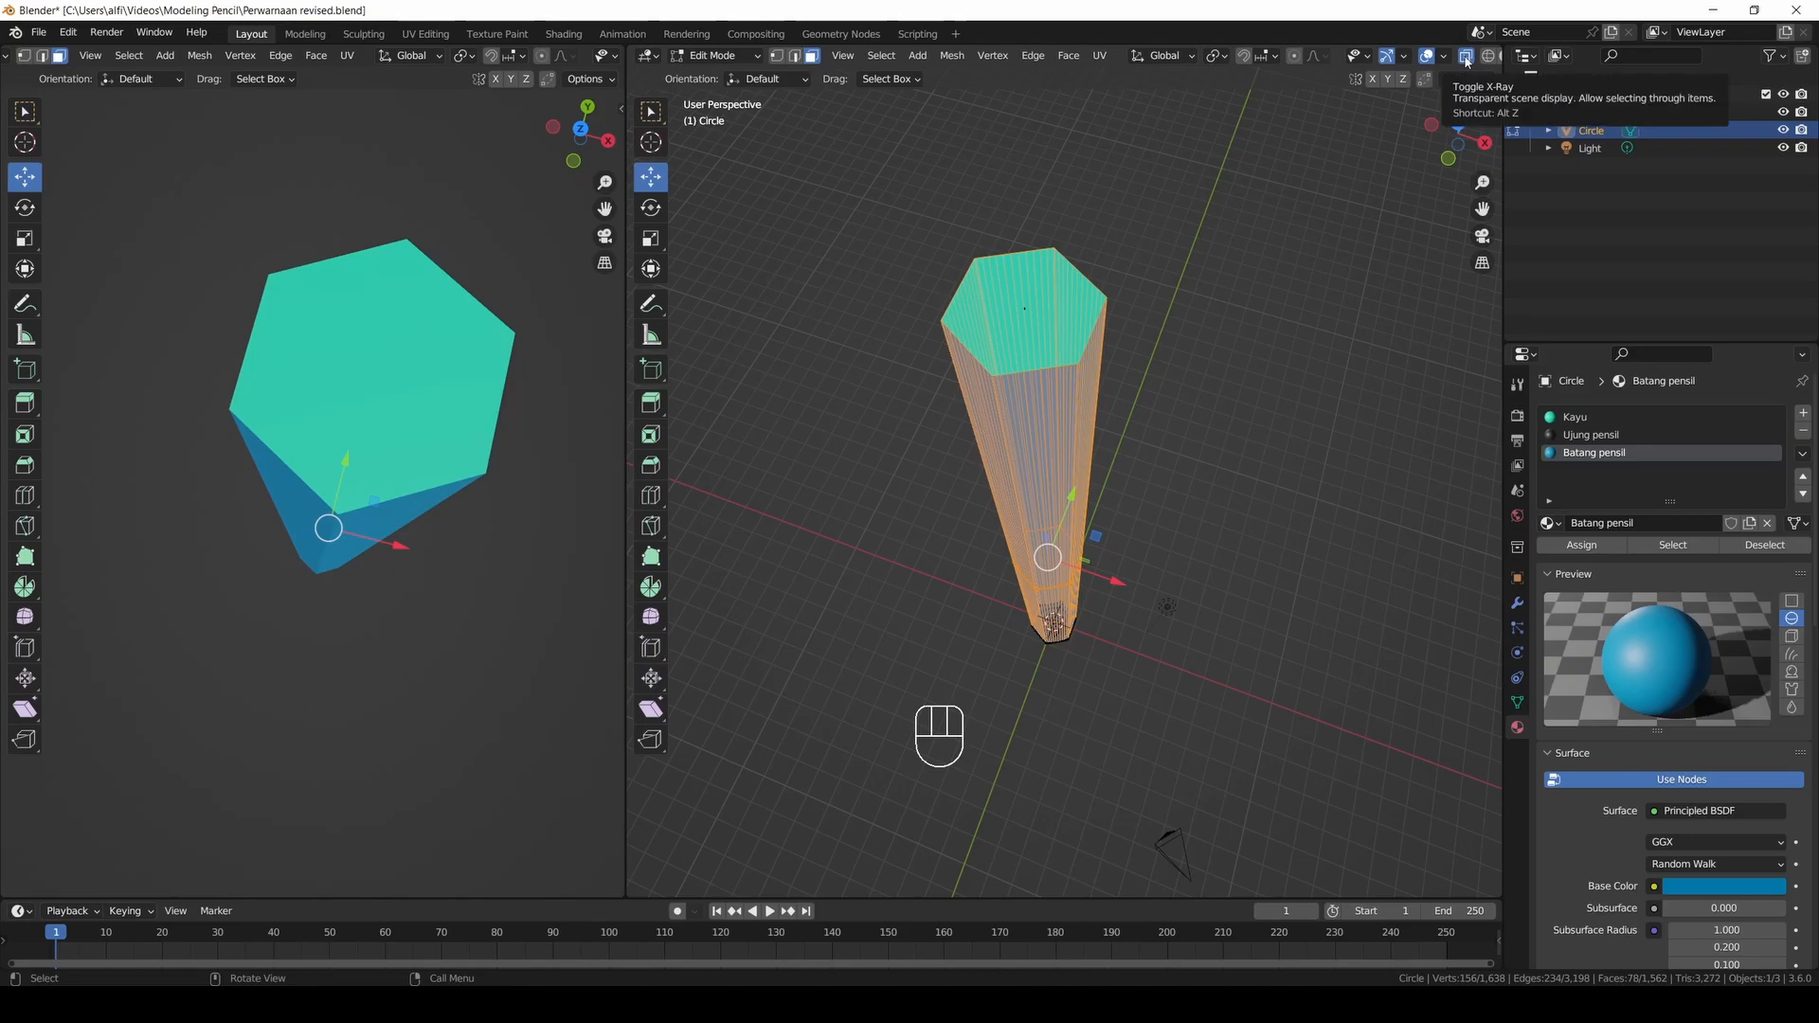
pyautogui.click(1465, 57)
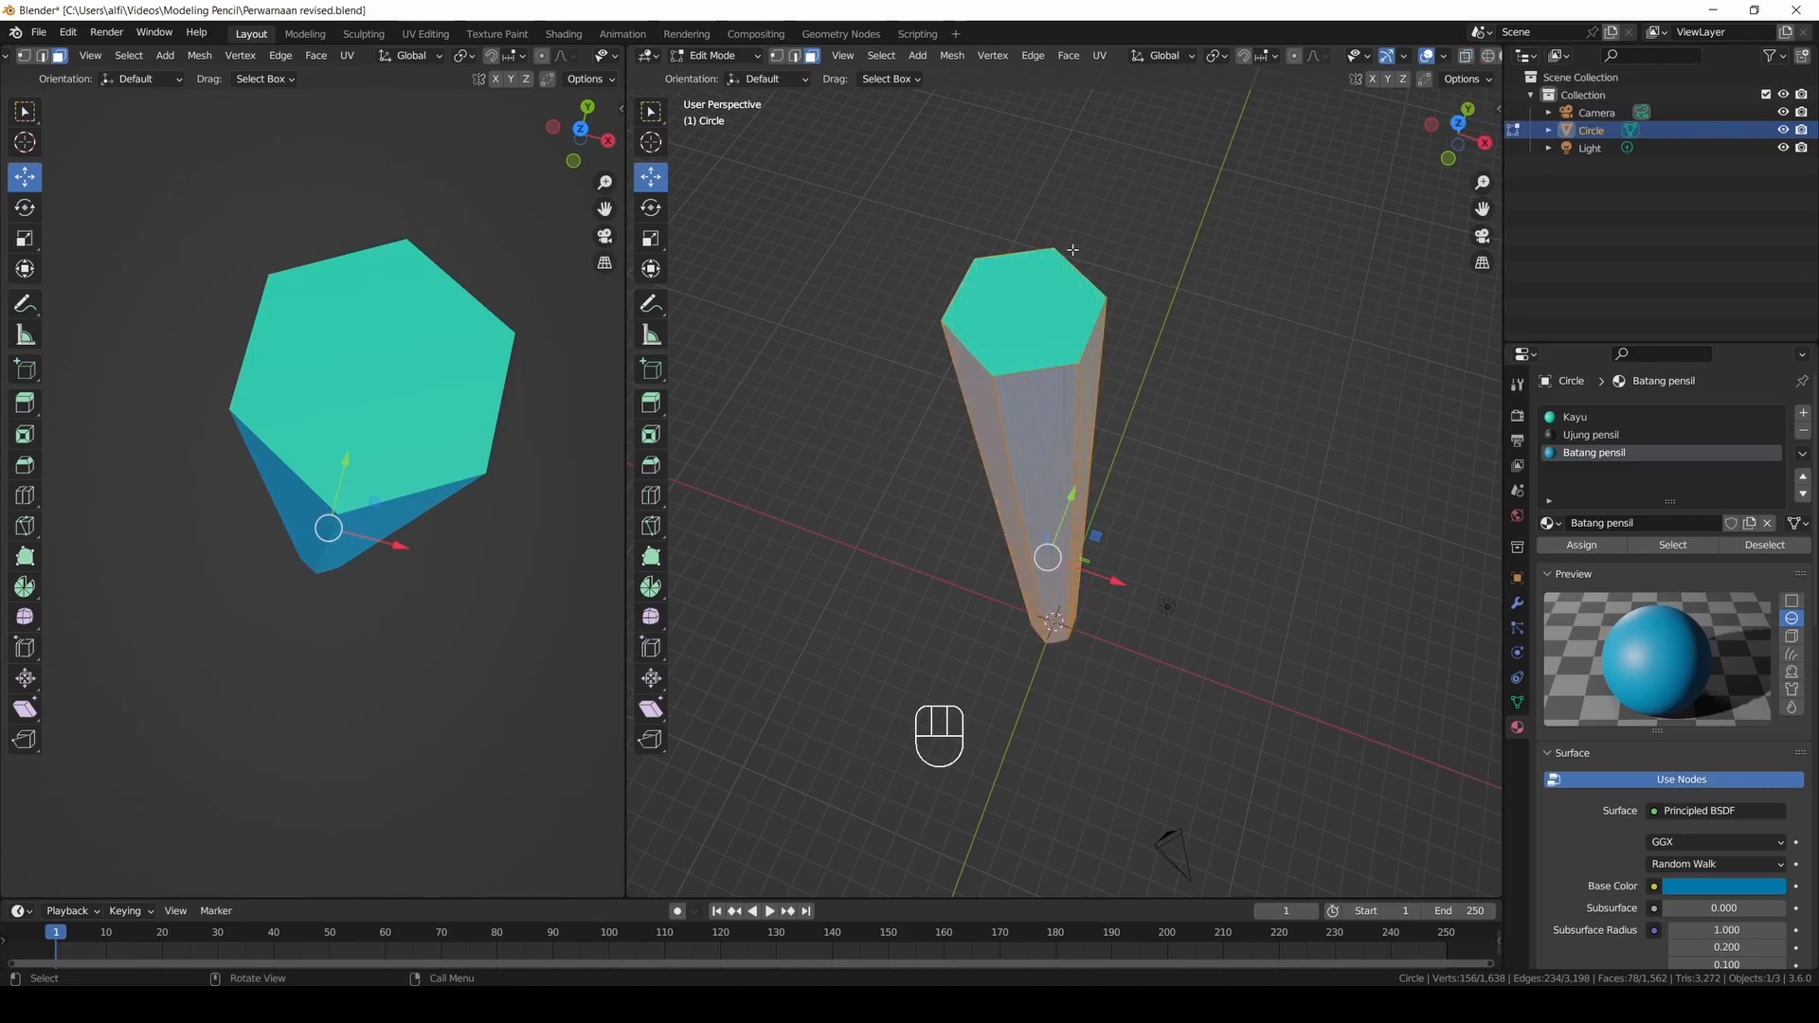
pyautogui.click(1029, 298)
pyautogui.moveTo(1447, 166); pyautogui.dragTo(1360, 275)
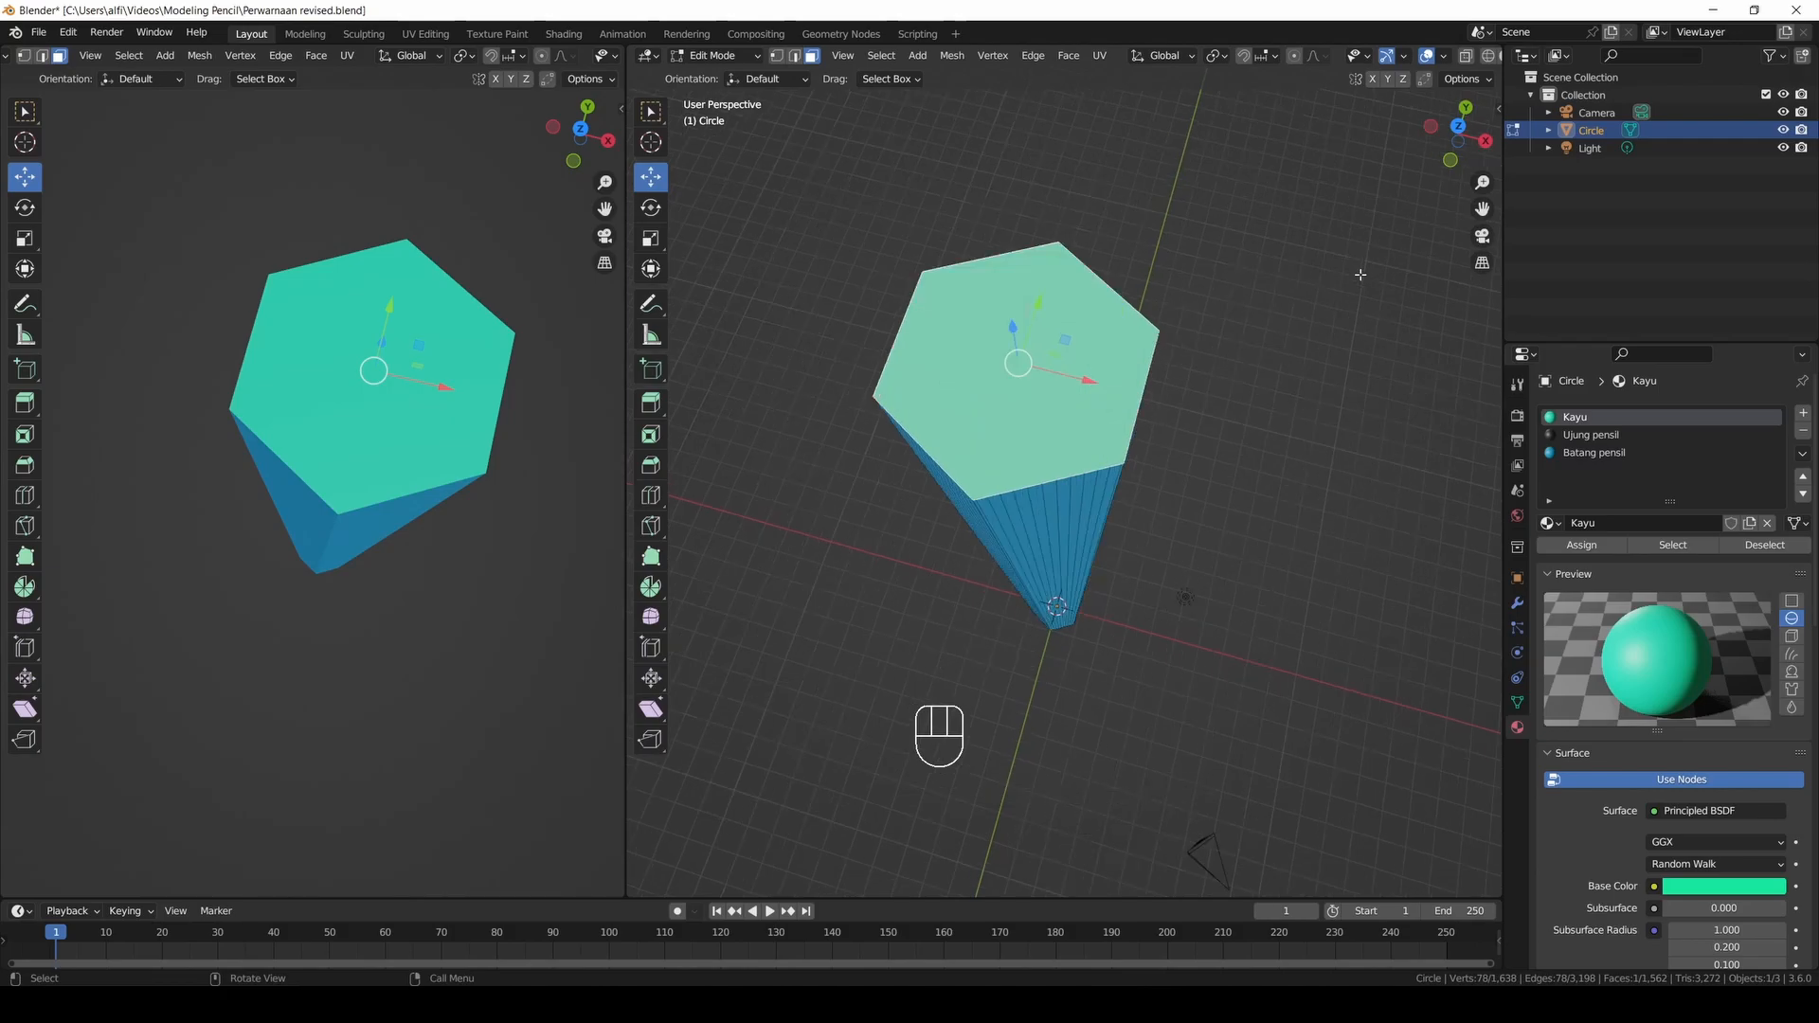
pyautogui.press('i')
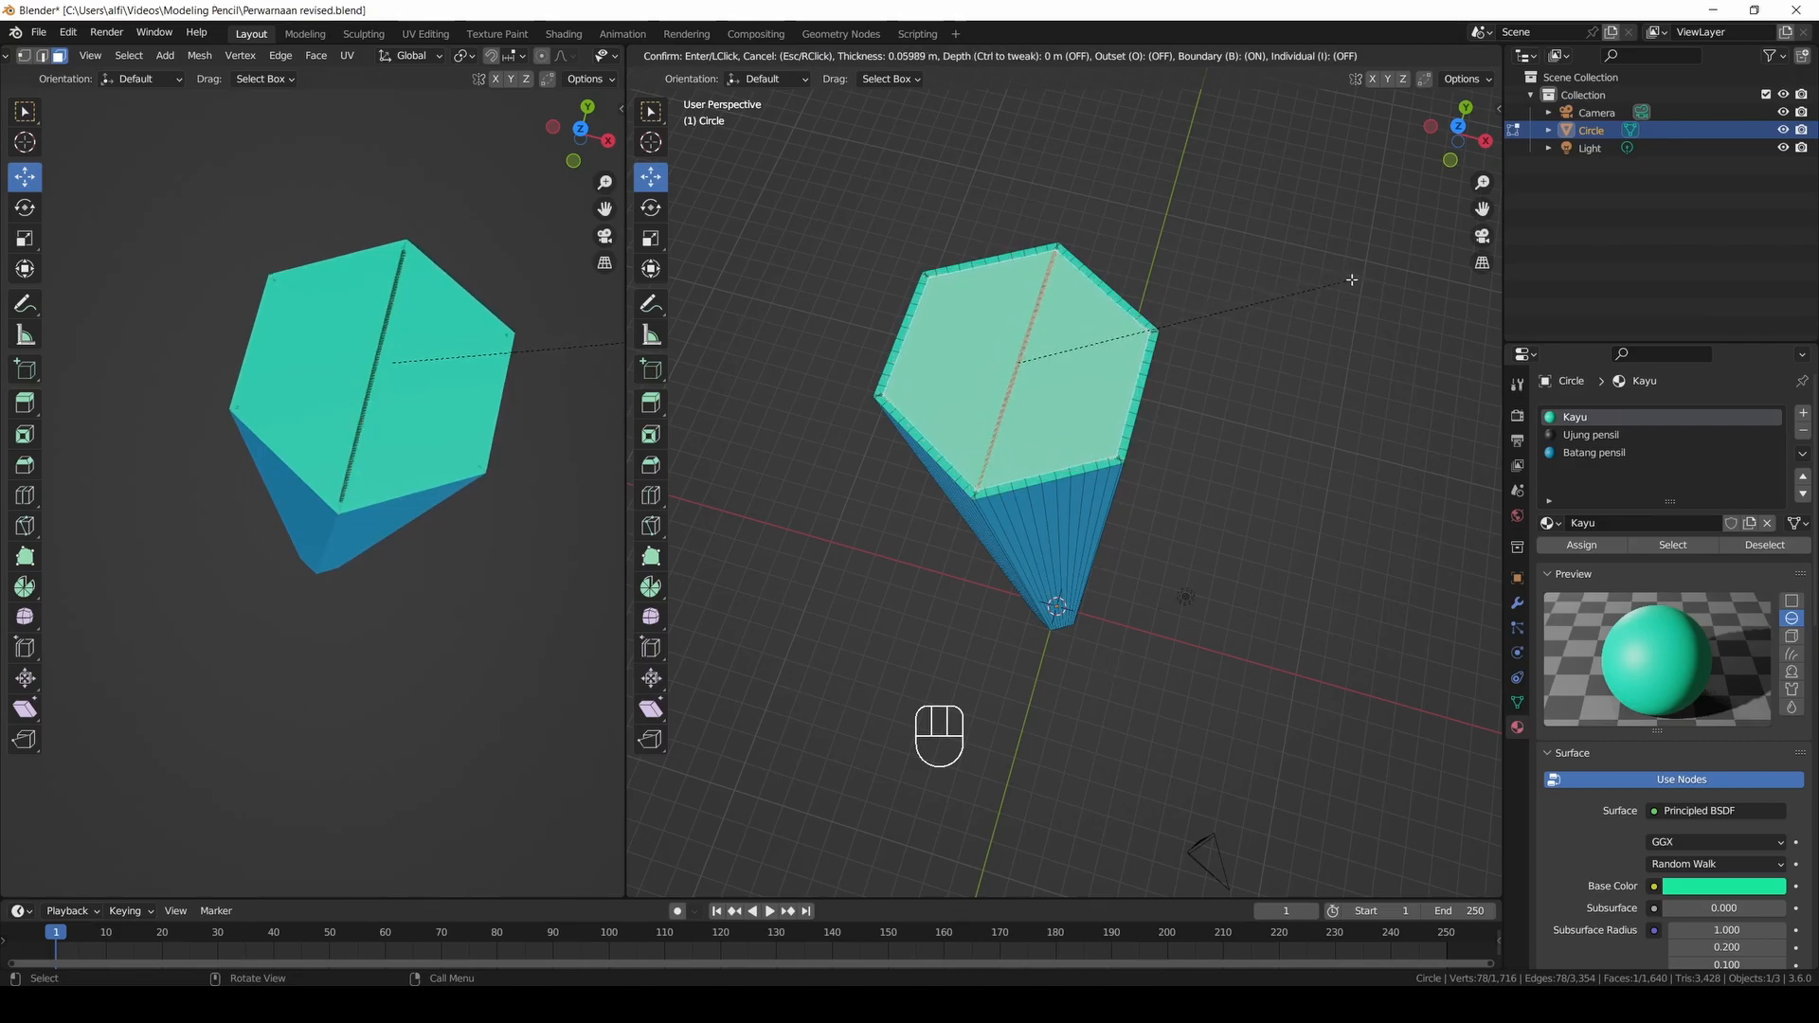
pyautogui.click(1354, 280)
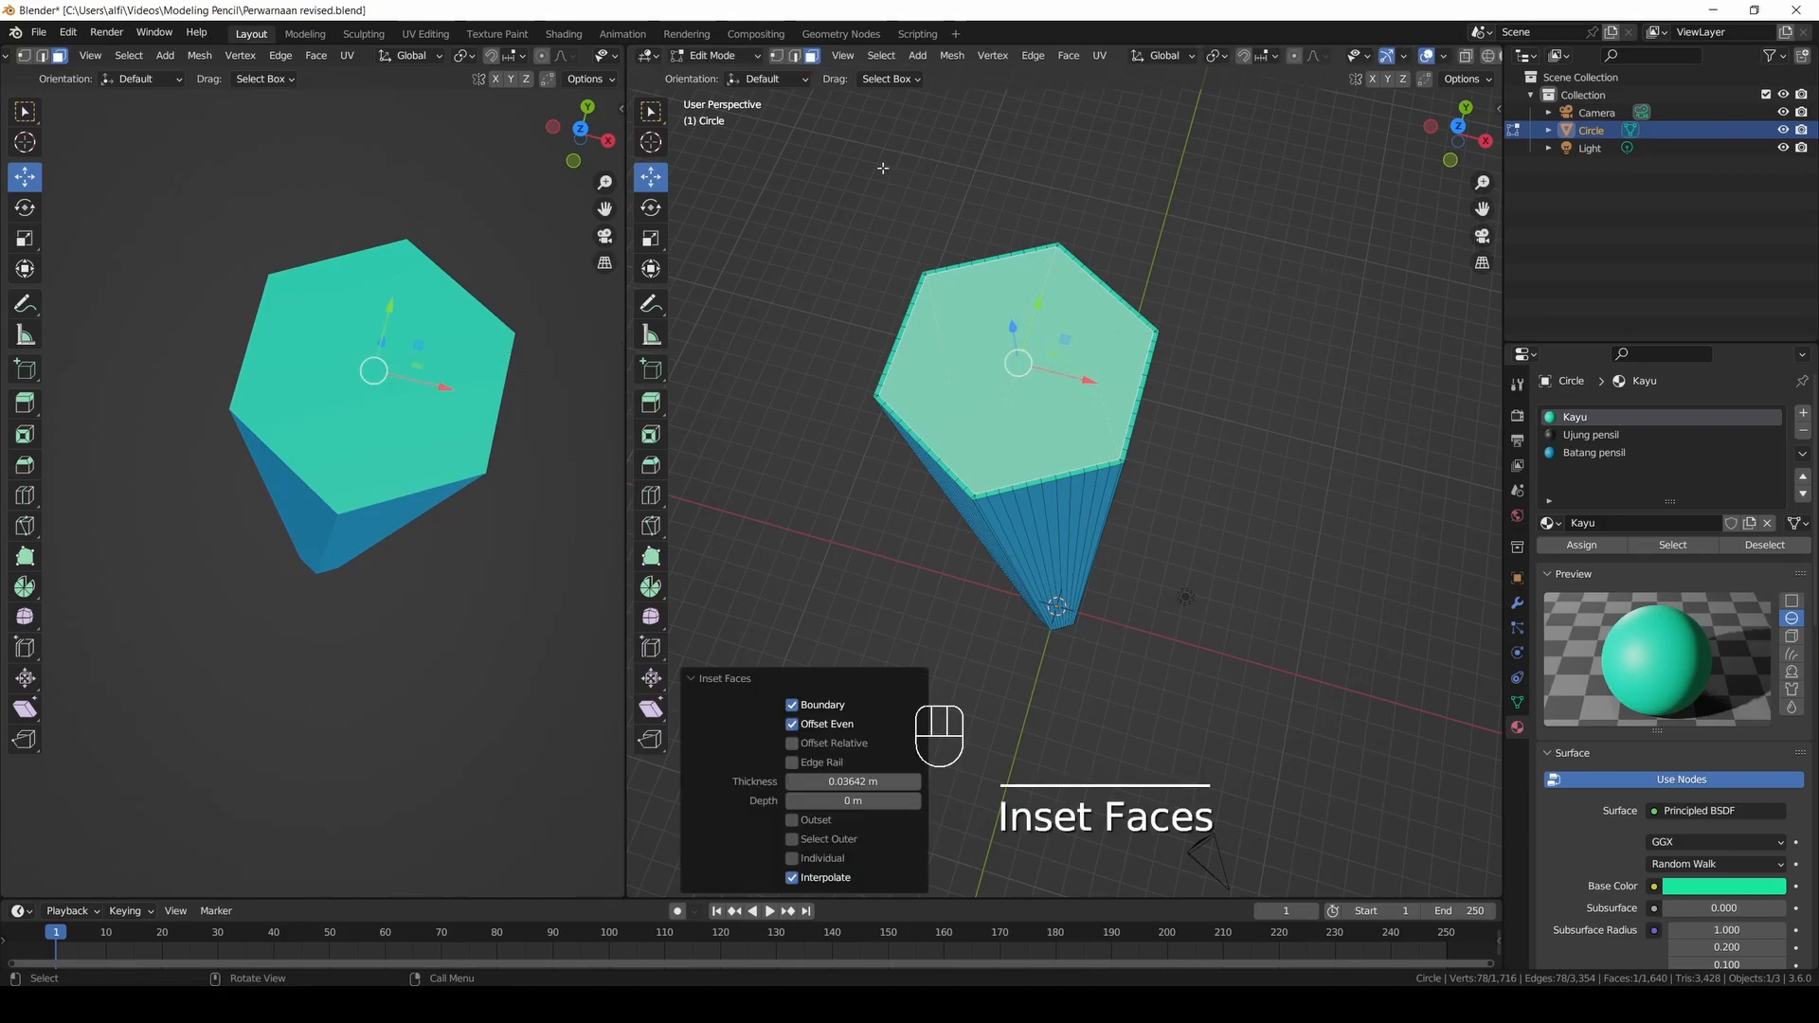
# Scale the inset hexagon on the end face down to about 0.226 in vertex mode.
pyautogui.click(779, 59)
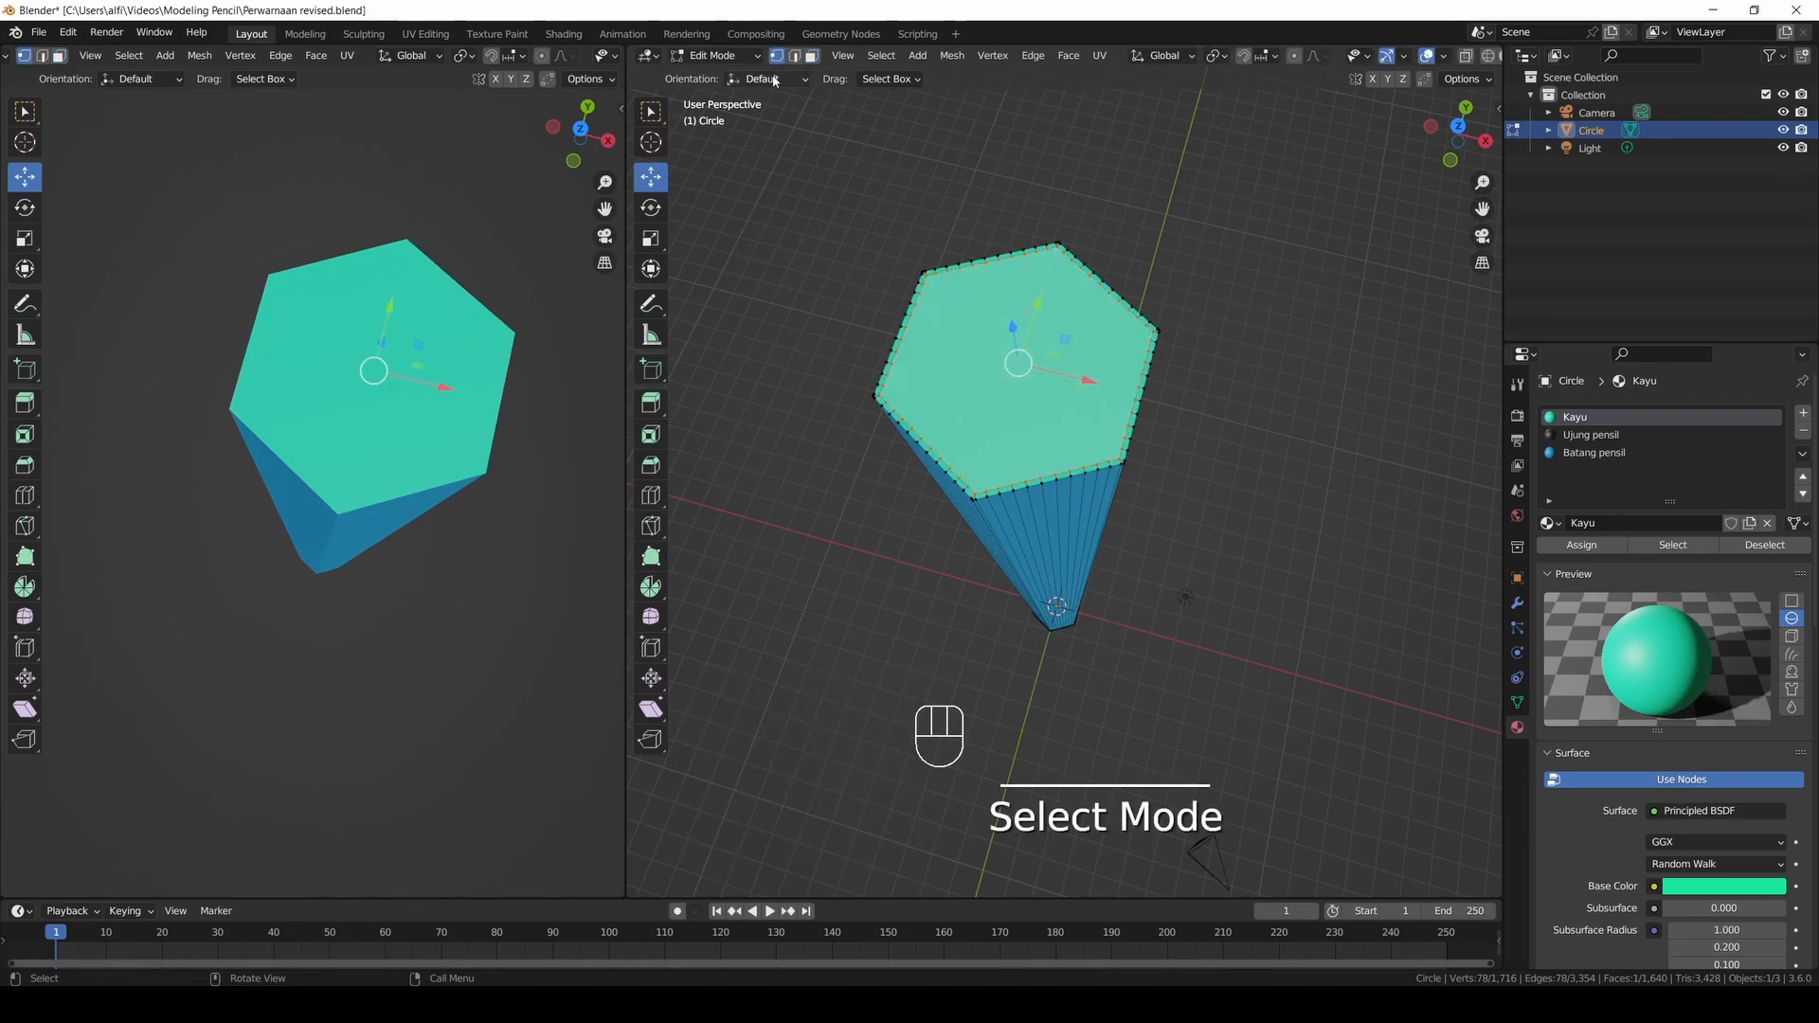
pyautogui.press('s')
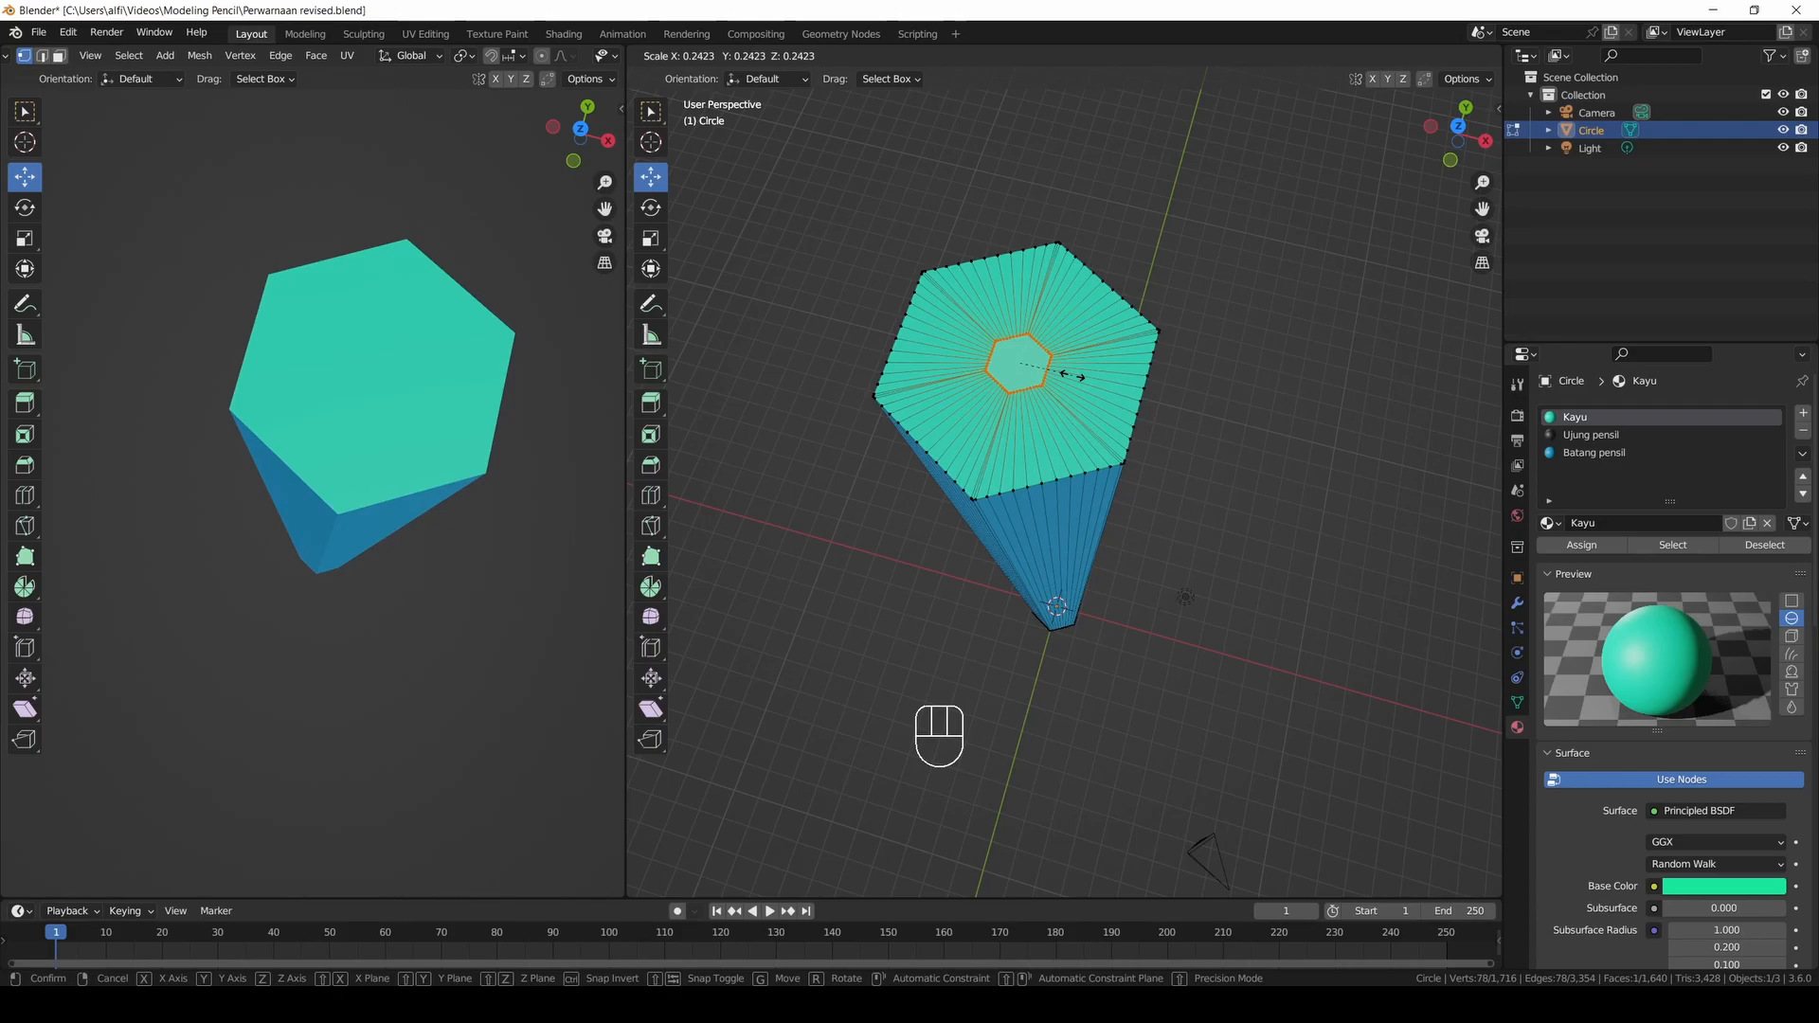
pyautogui.click(1068, 376)
# Reshape the small inset hexagon into a circle with the LoopTools Circle operation.
pyautogui.press('n')
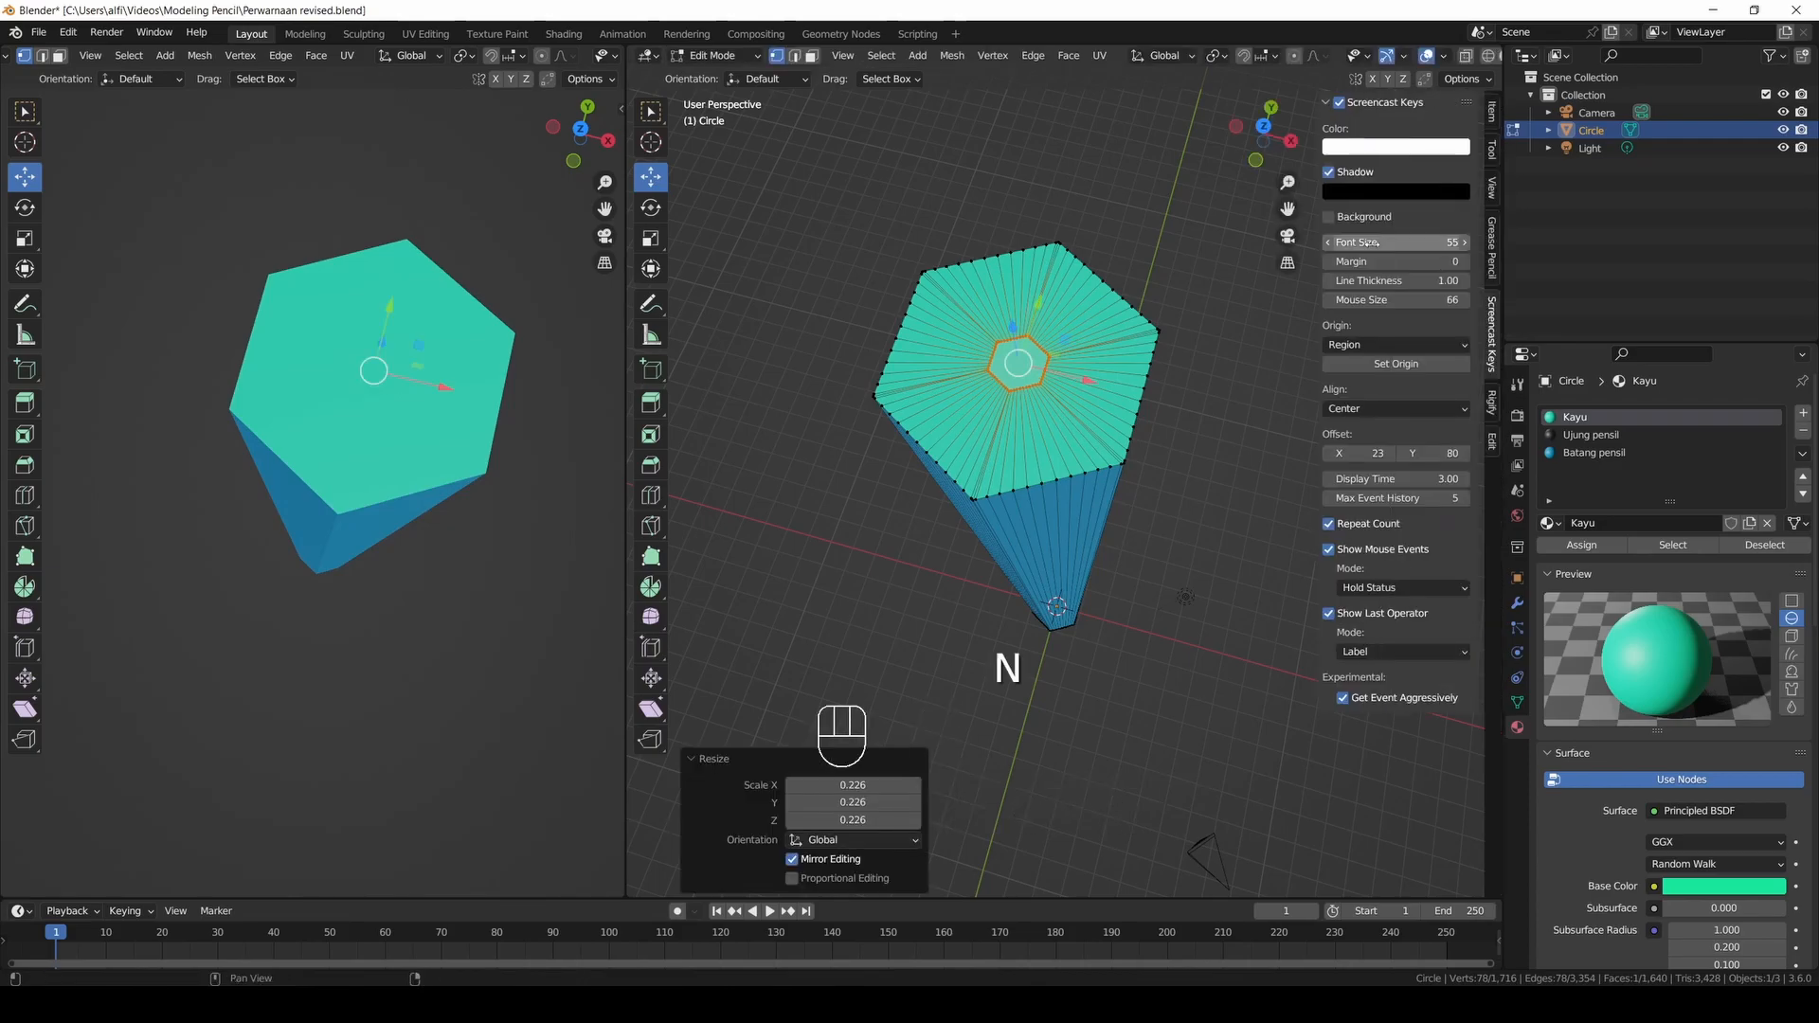
pyautogui.click(1492, 440)
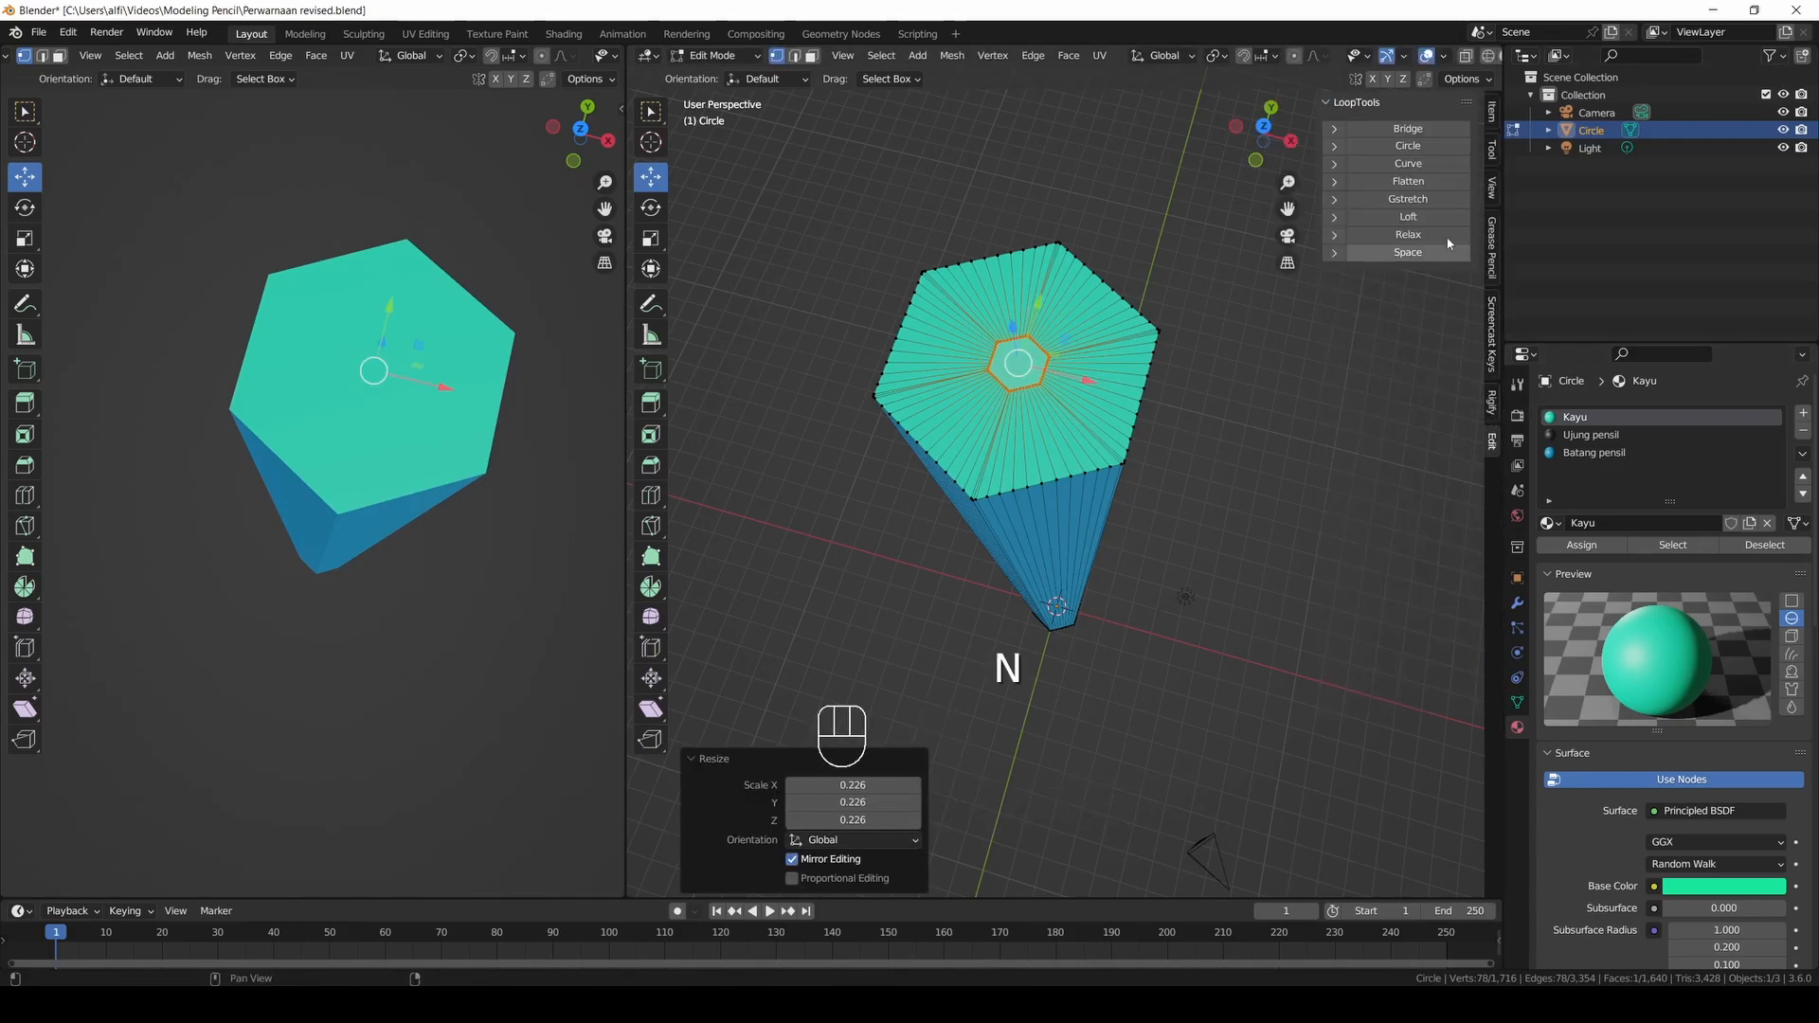
pyautogui.scroll(1, 1067, 355)
pyautogui.scroll(1, 1067, 355)
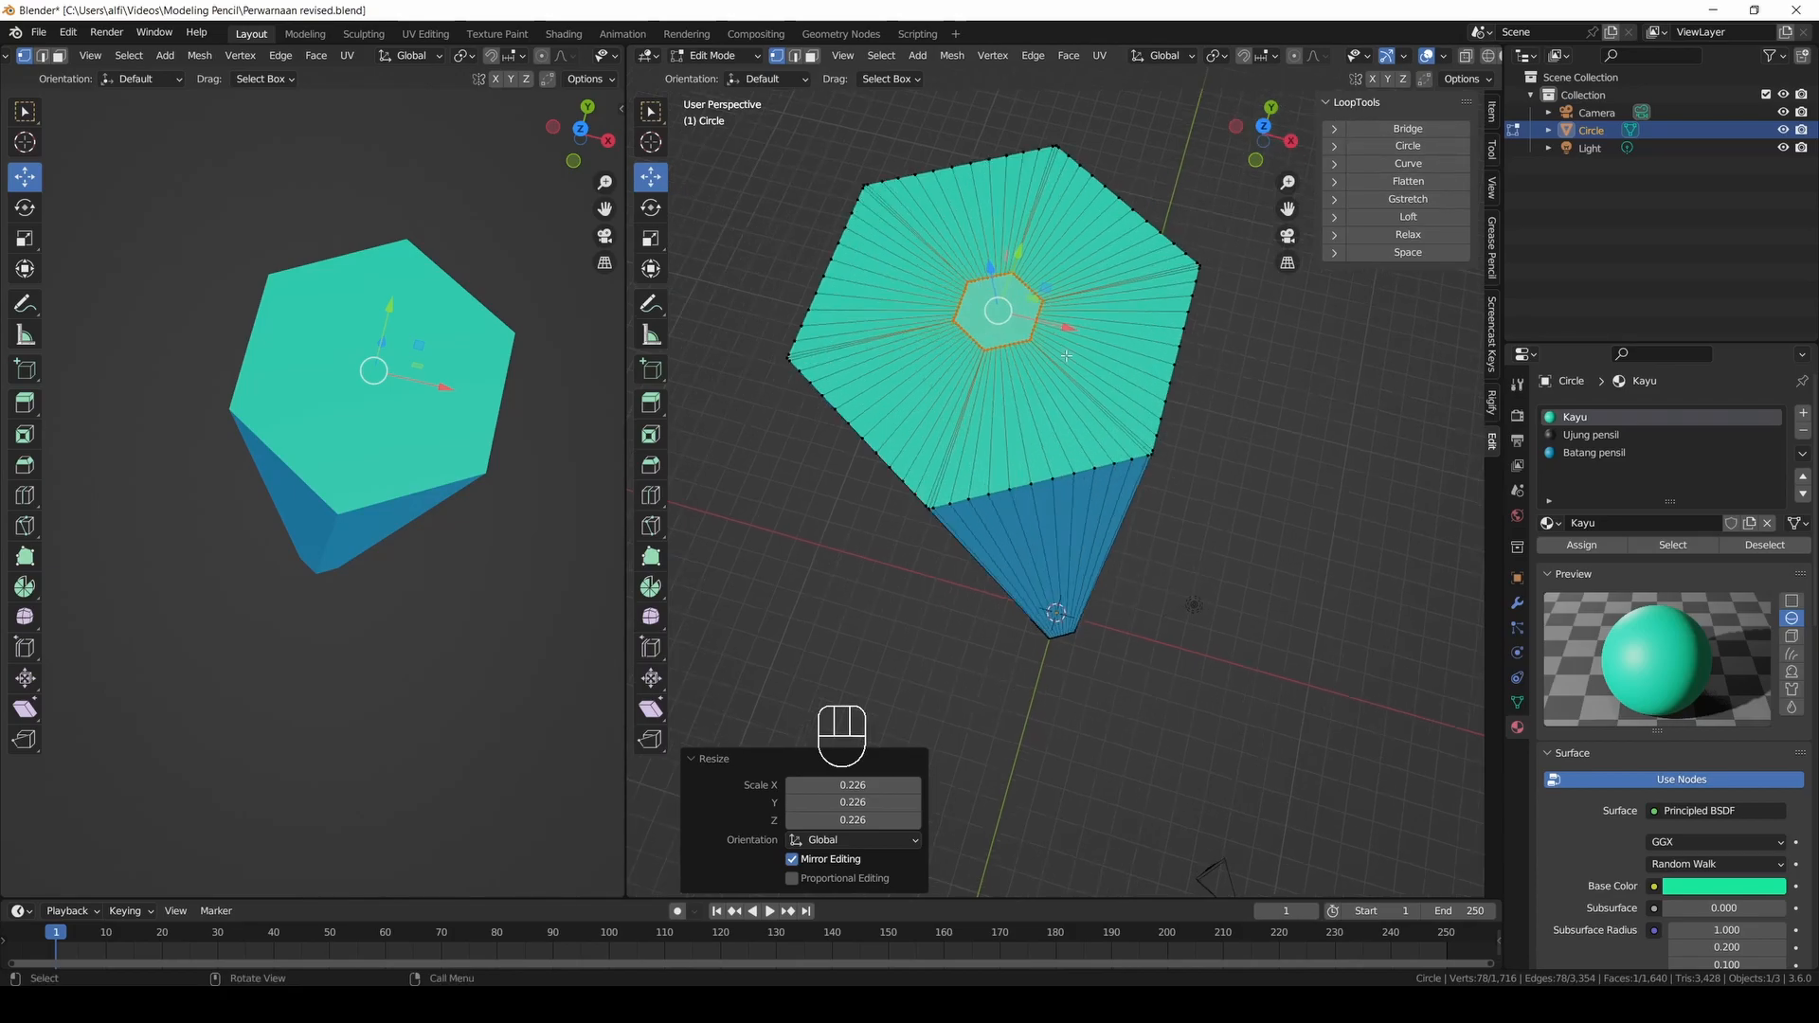
pyautogui.click(1406, 148)
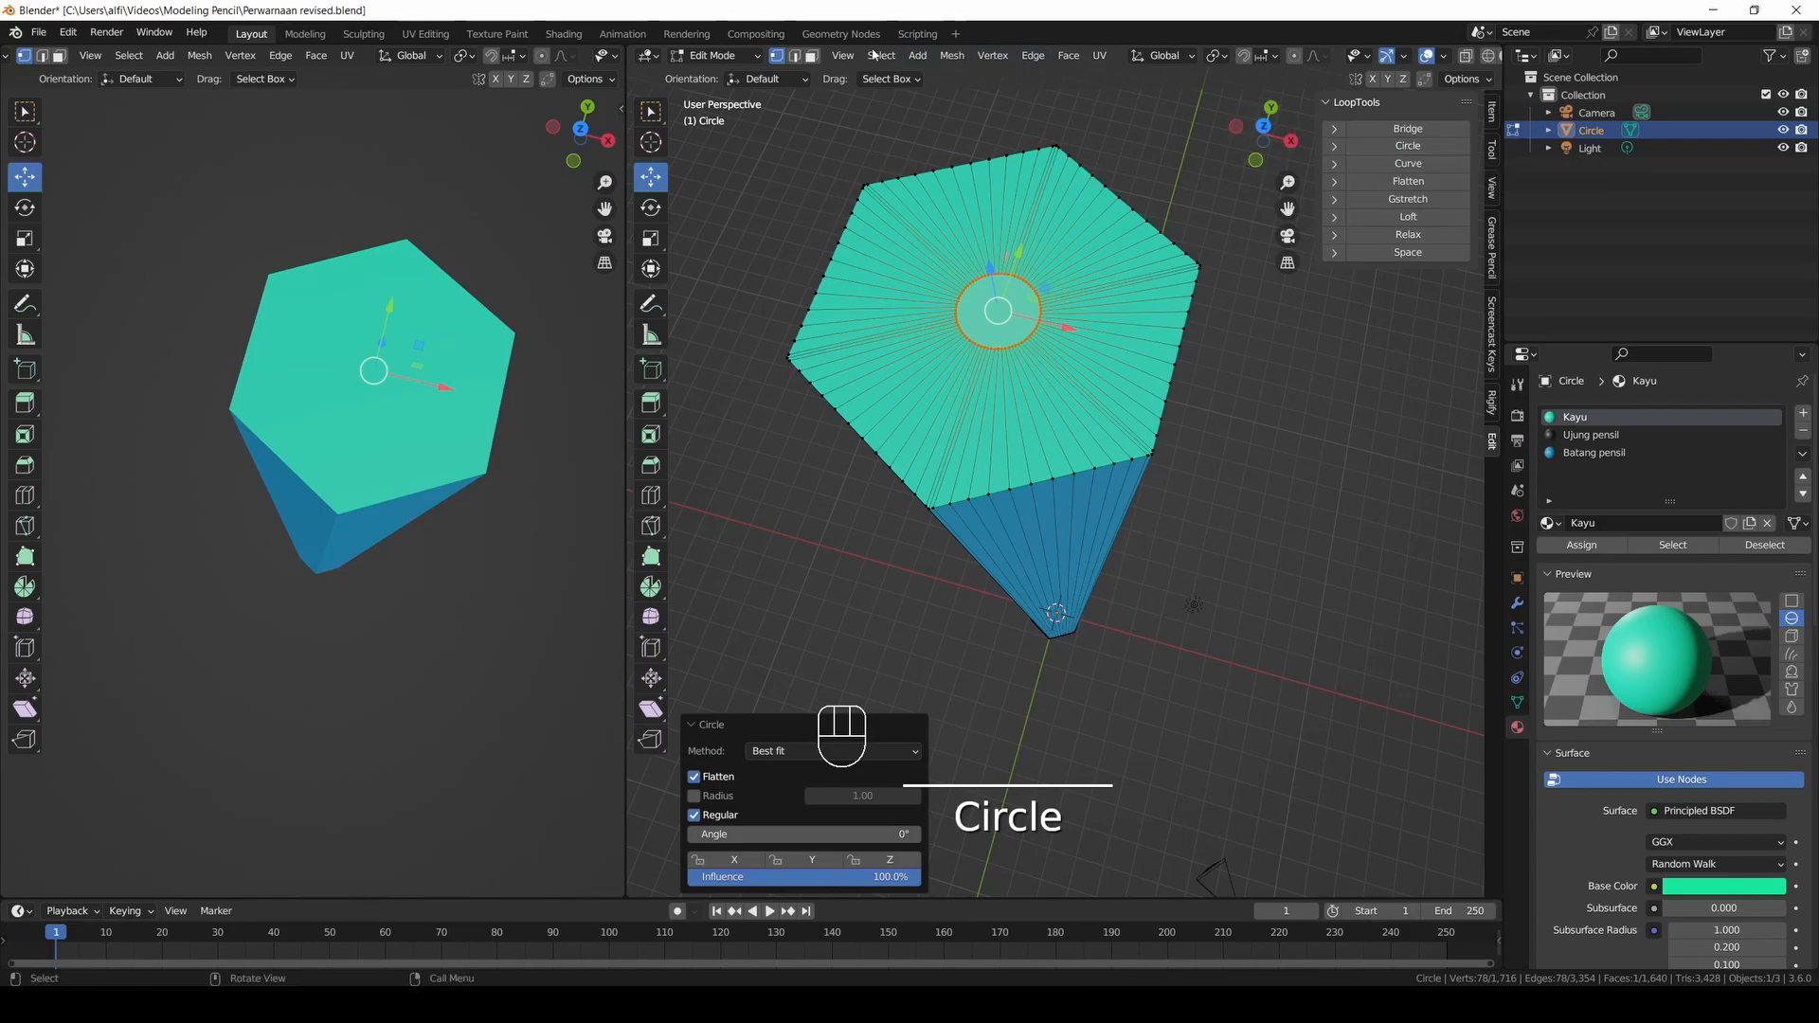
# Assign the Ujung pensil material to the circular face at the centre of the pencil's blunt end.
pyautogui.click(813, 56)
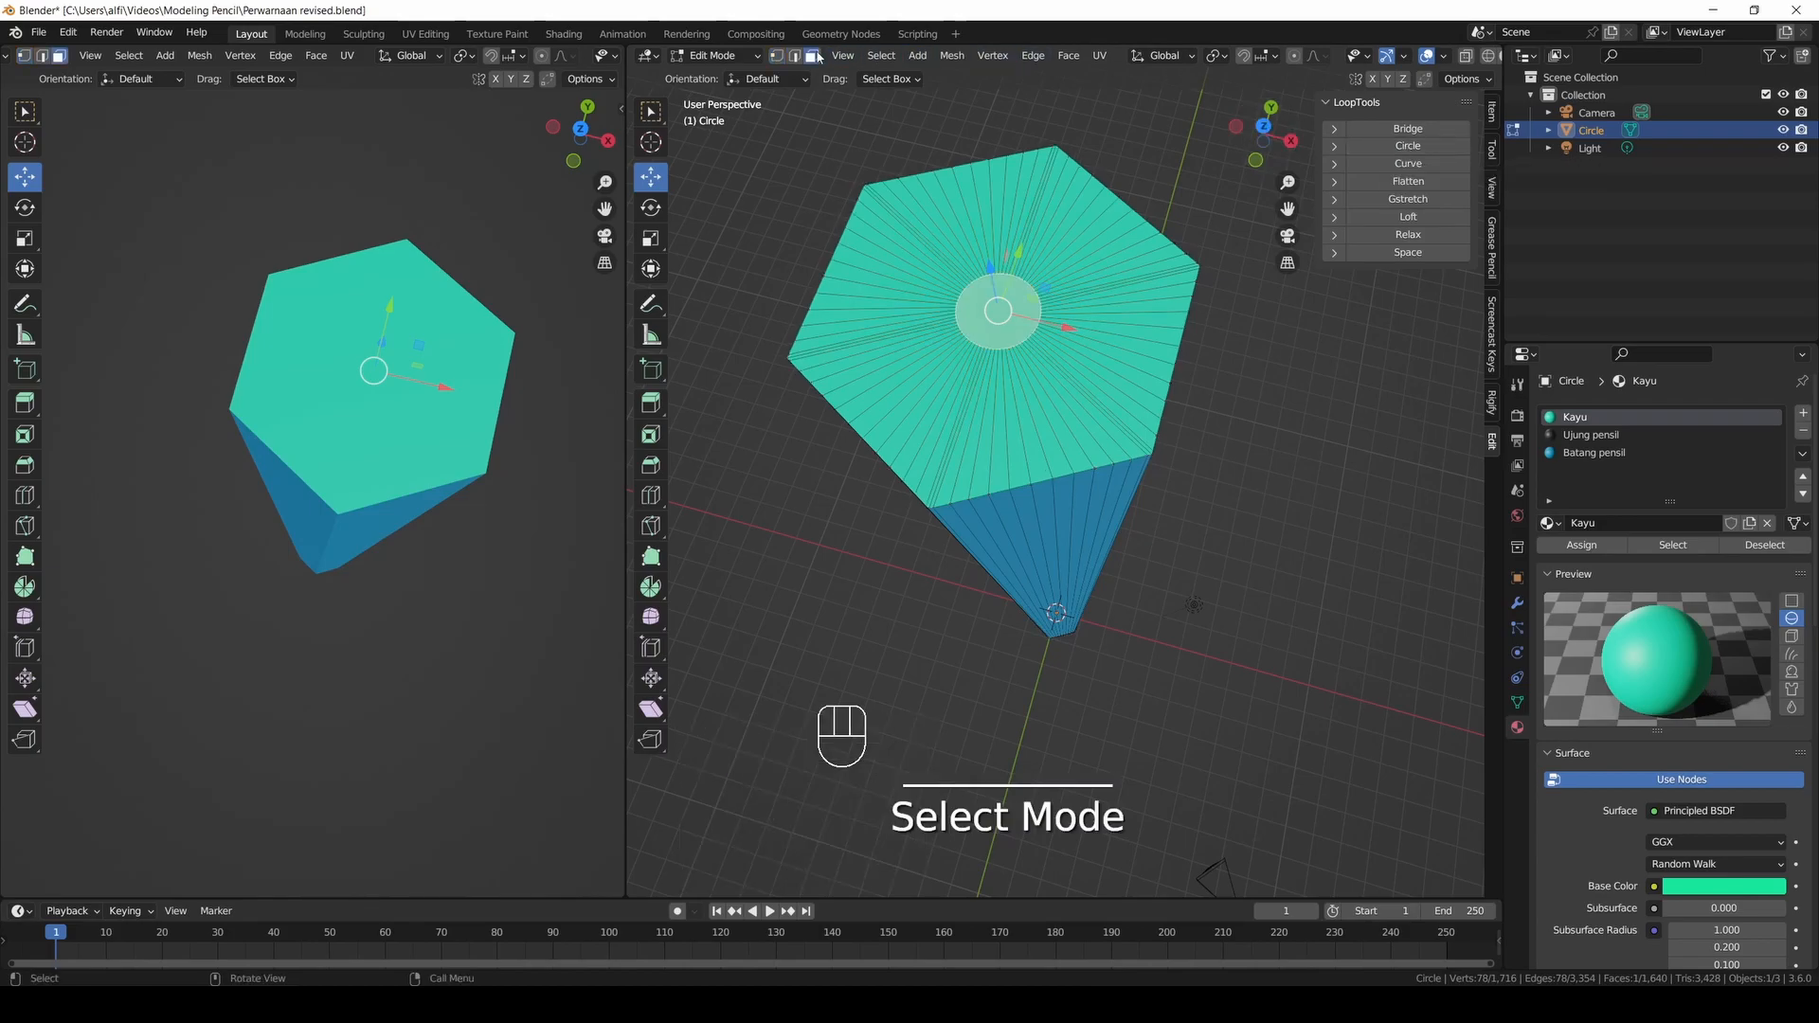
pyautogui.click(991, 286)
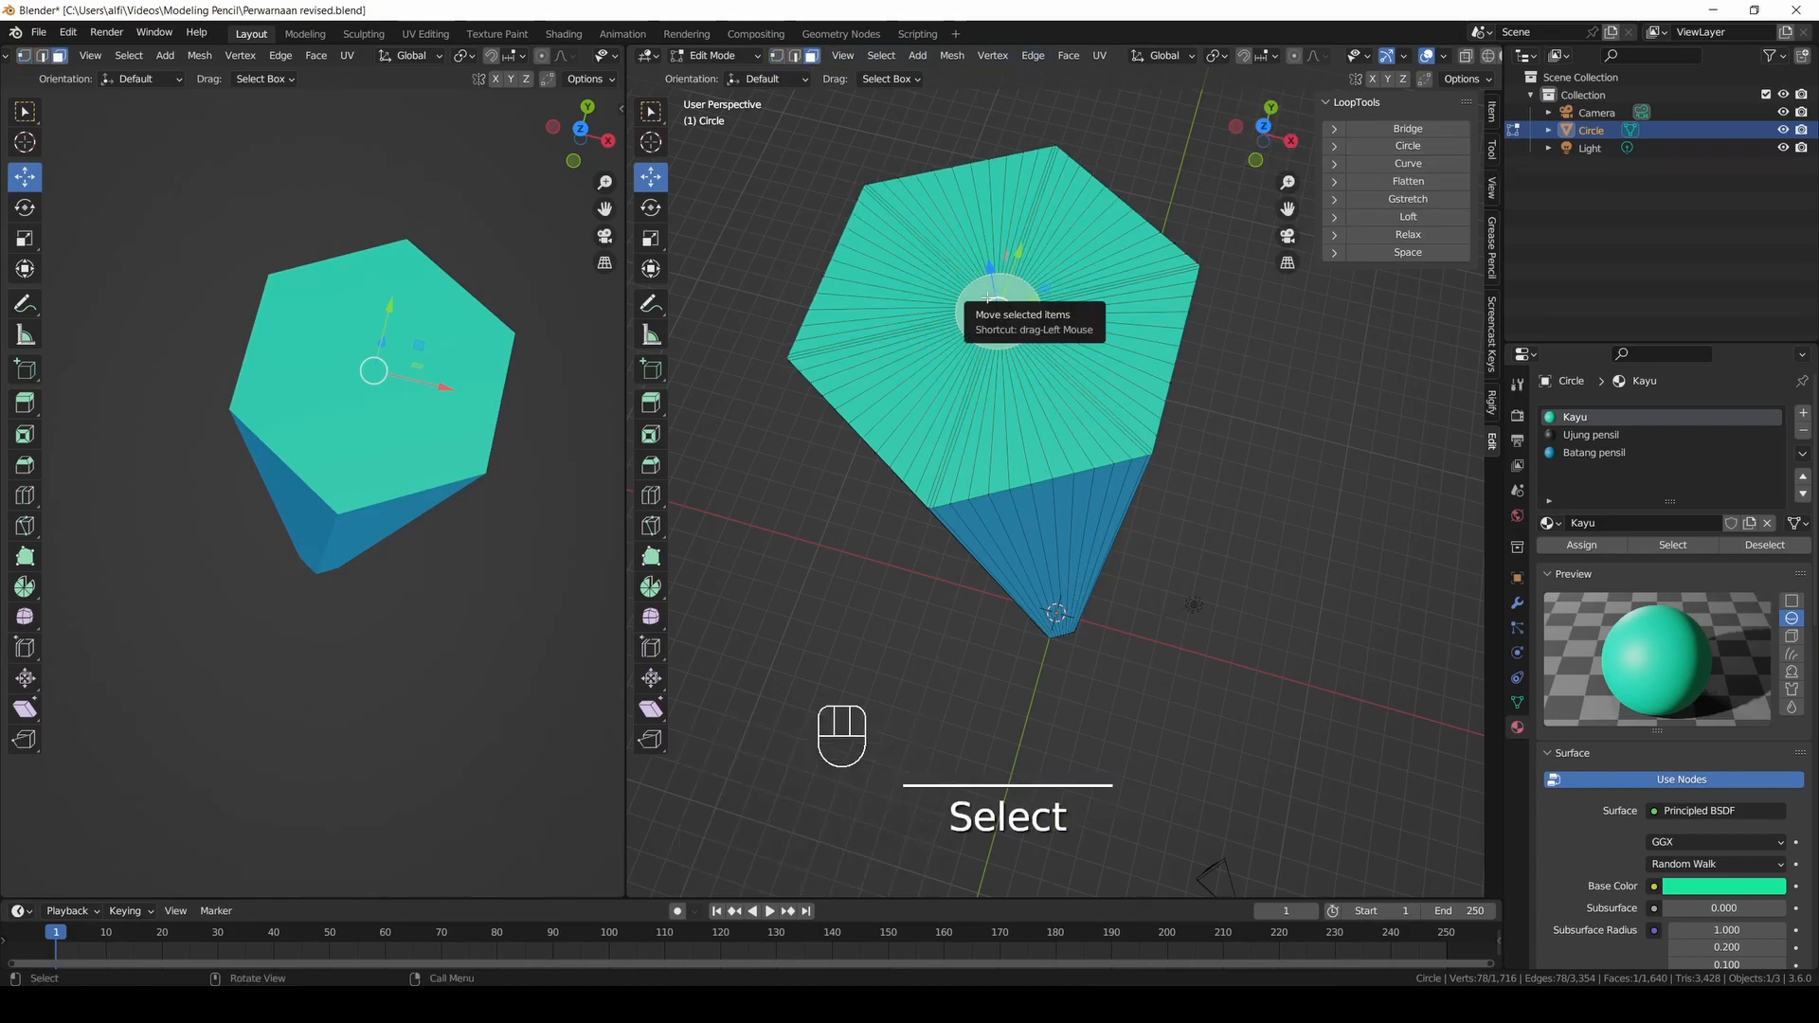
pyautogui.click(1580, 438)
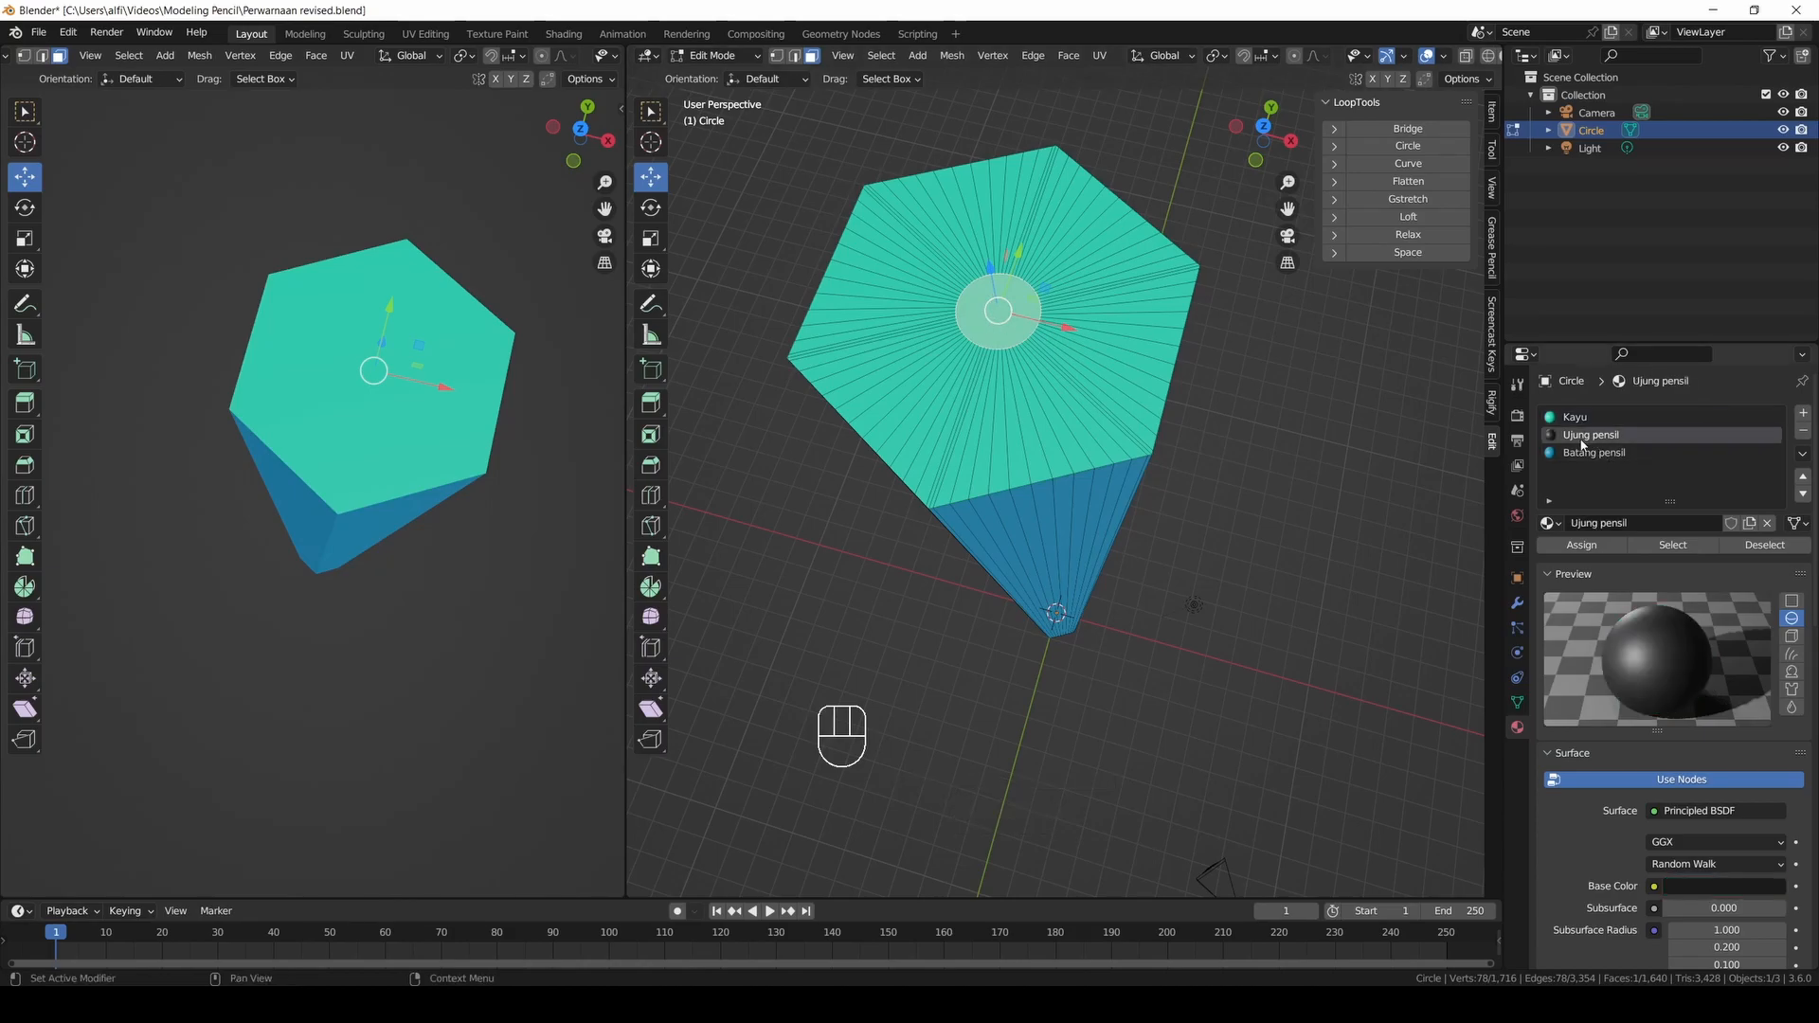
pyautogui.click(1581, 545)
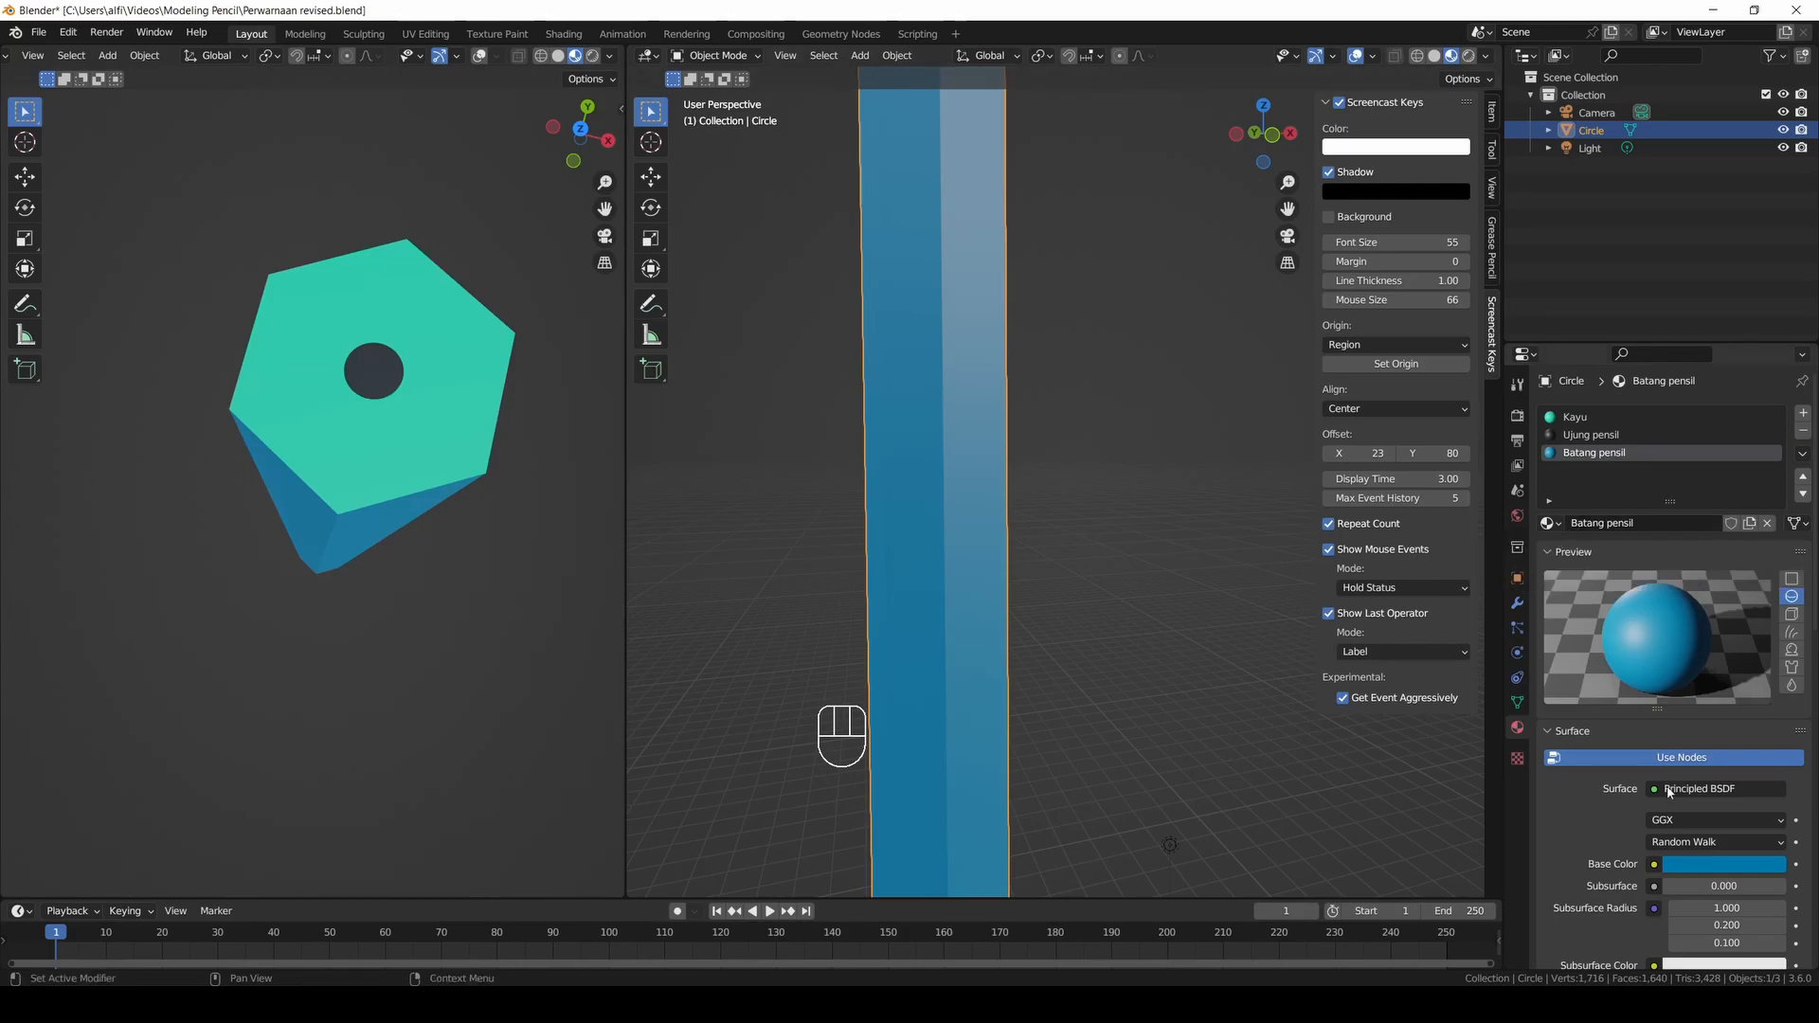
# Lower the Batang pensil material's roughness to about 0.311.
pyautogui.scroll(-10, 1672, 772)
pyautogui.moveTo(1717, 671); pyautogui.dragTo(1699, 671)
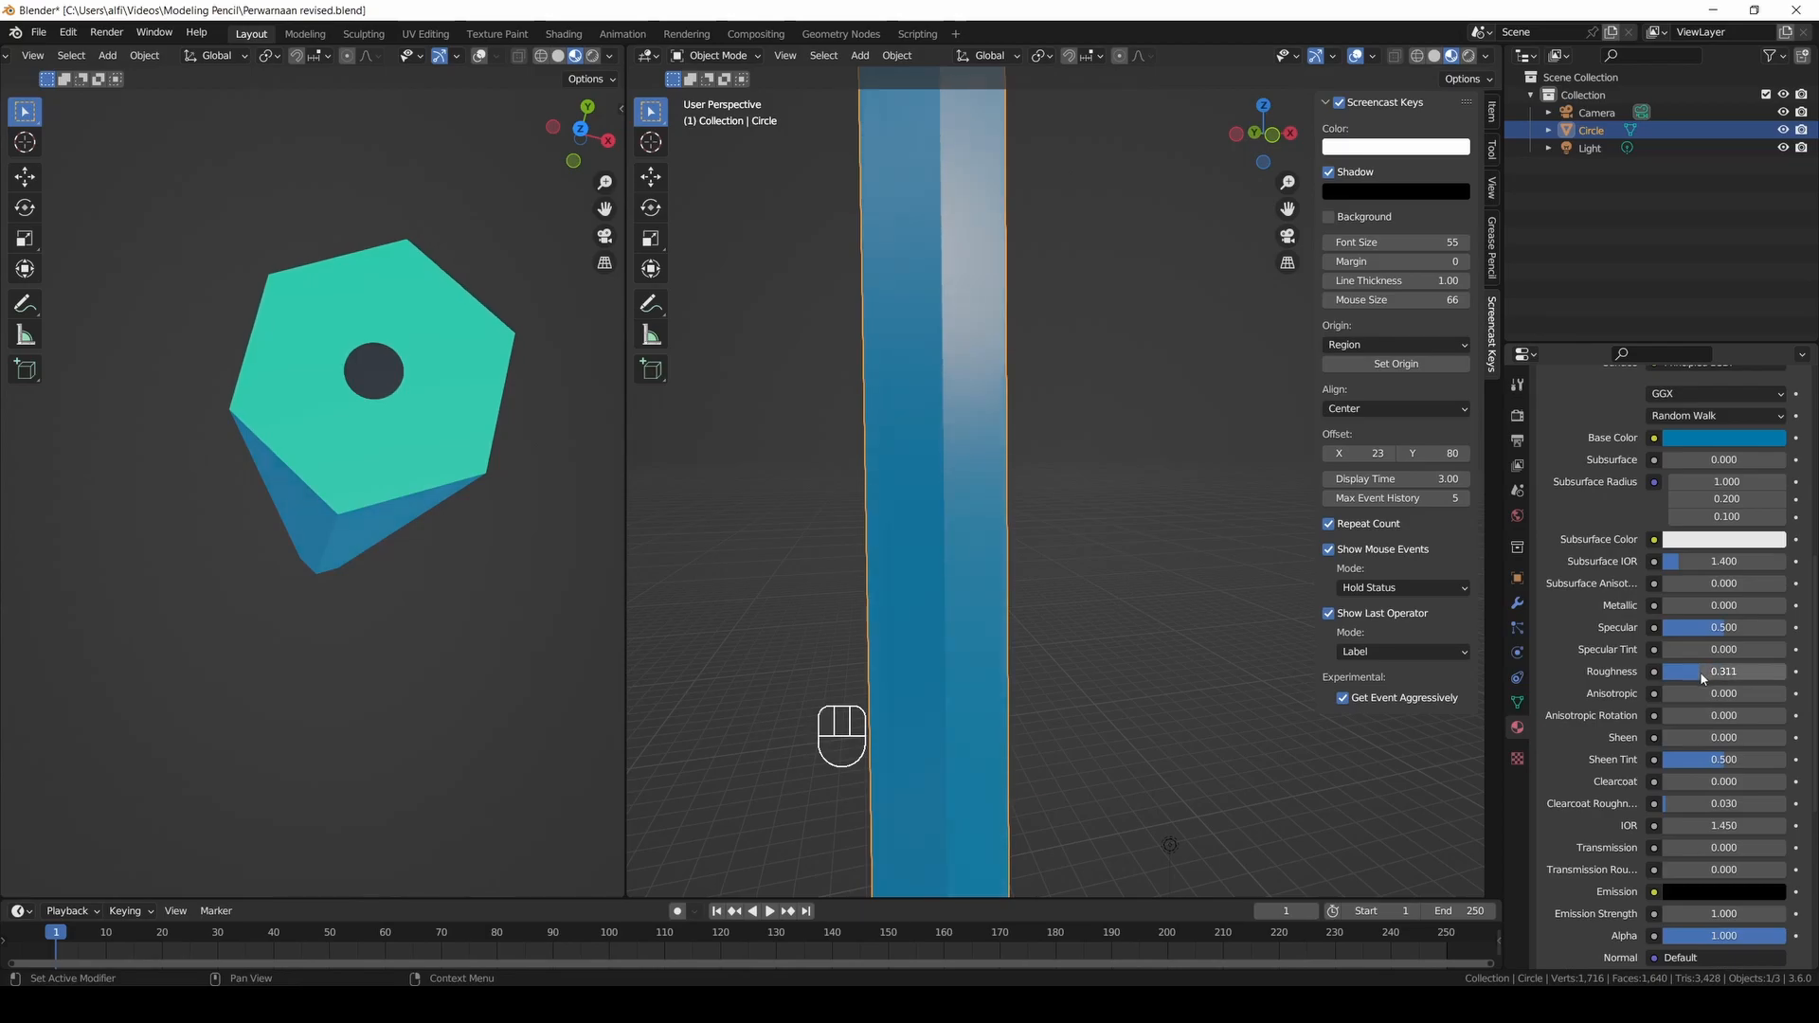
# Set the Kayu material's roughness to 0.906 and change its base color to a darker green.
pyautogui.scroll(10, 1570, 451)
pyautogui.click(1591, 417)
pyautogui.scroll(-6, 1629, 568)
pyautogui.moveTo(1717, 841); pyautogui.dragTo(1717, 842)
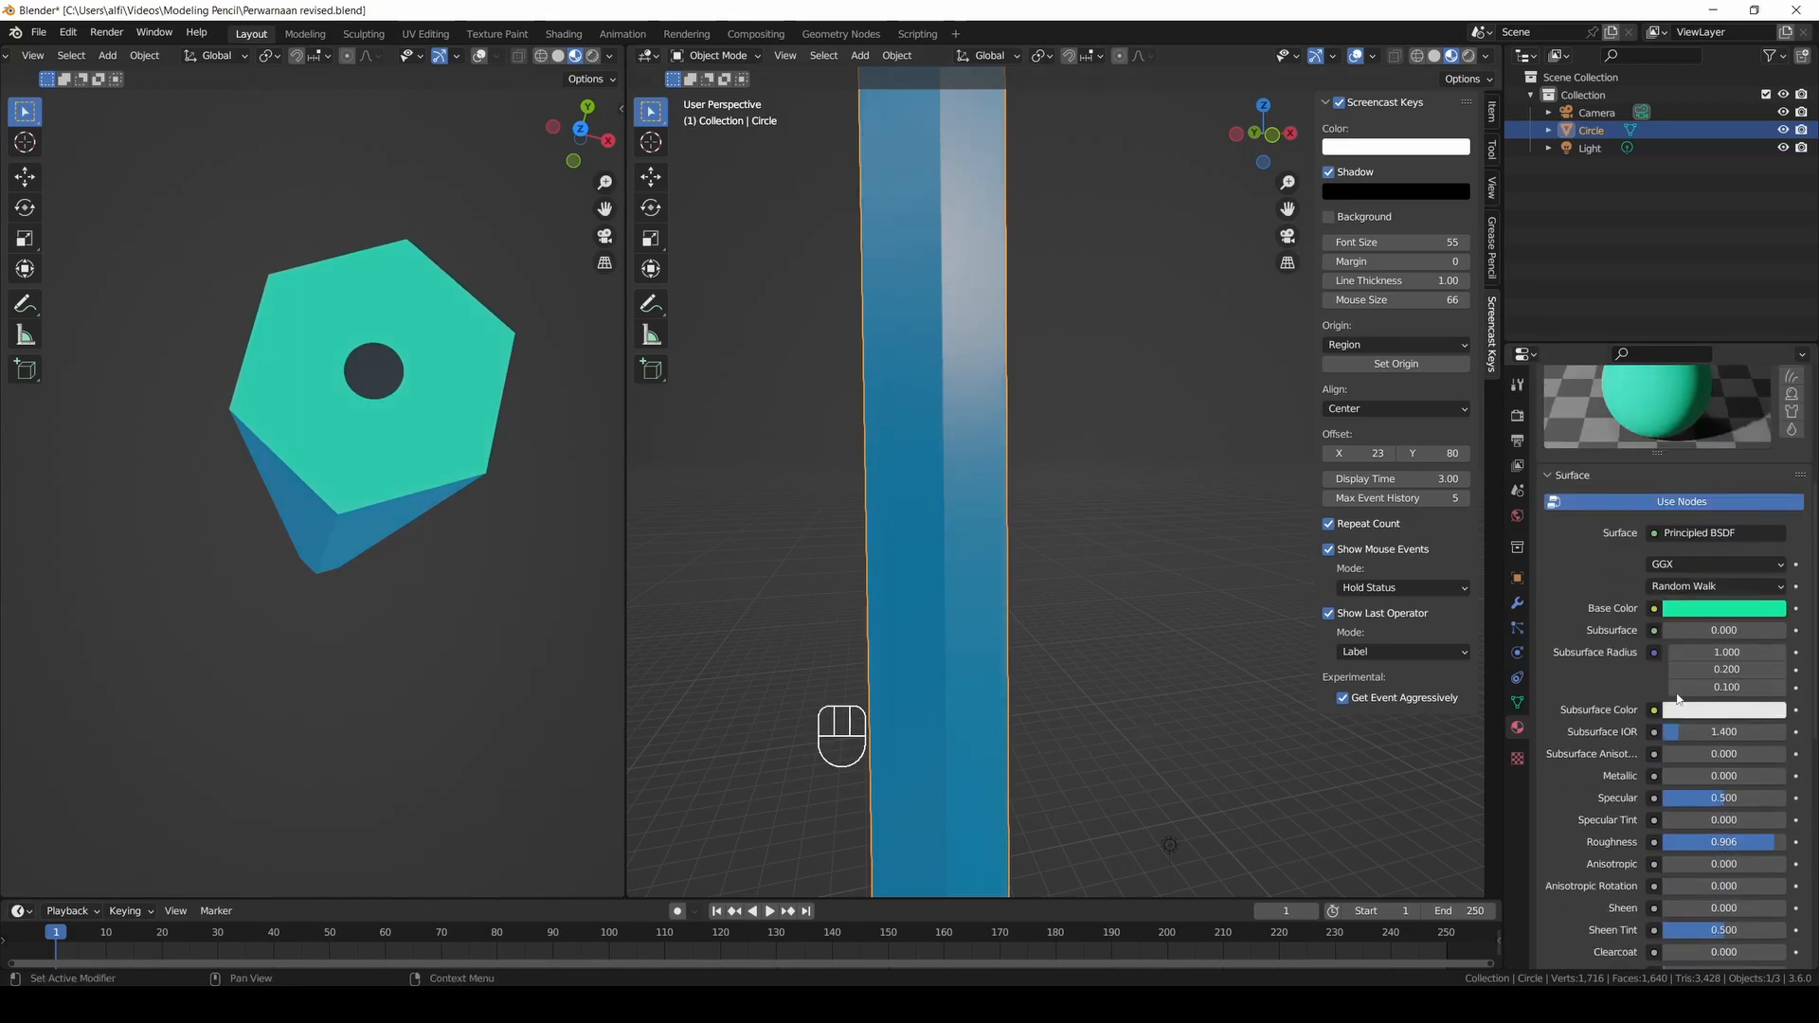
pyautogui.click(1724, 608)
pyautogui.click(1696, 417)
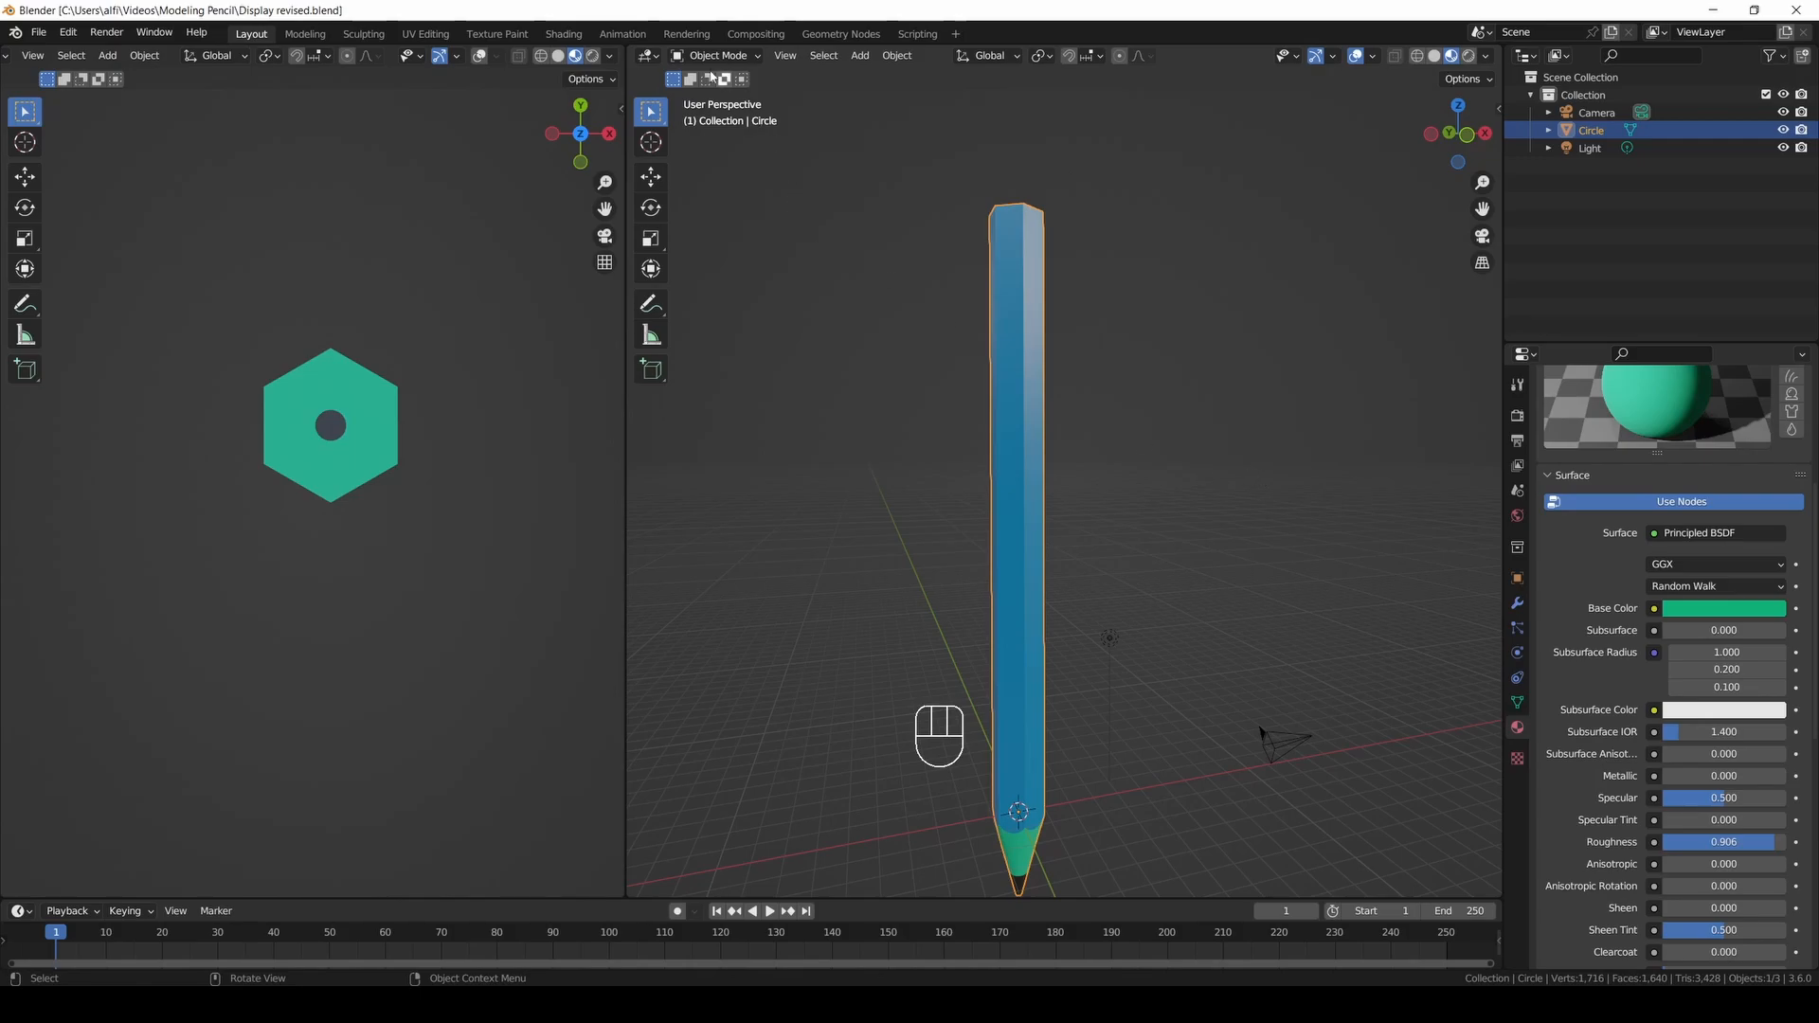
# Rotate the whole pencil mesh -90° in front view in Edit Mode and move it about -9.04 m along X.
pyautogui.click(717, 55)
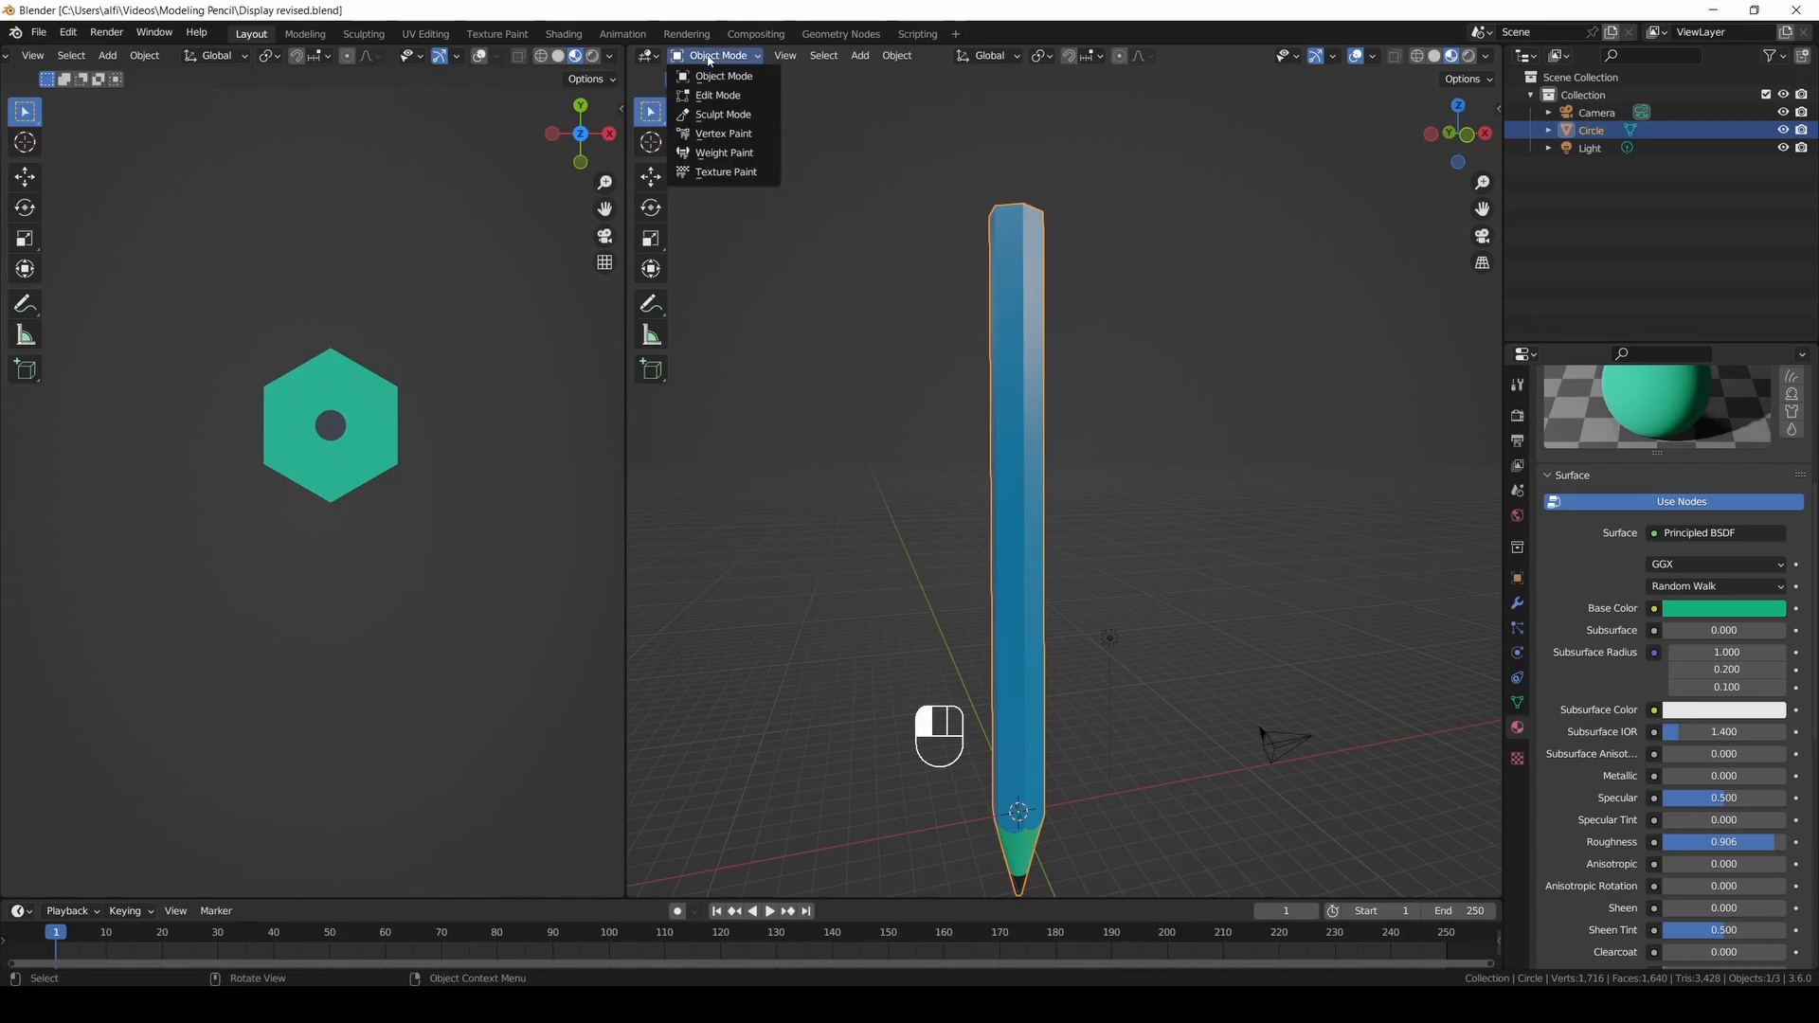
pyautogui.click(712, 95)
pyautogui.press('a')
pyautogui.press('r')
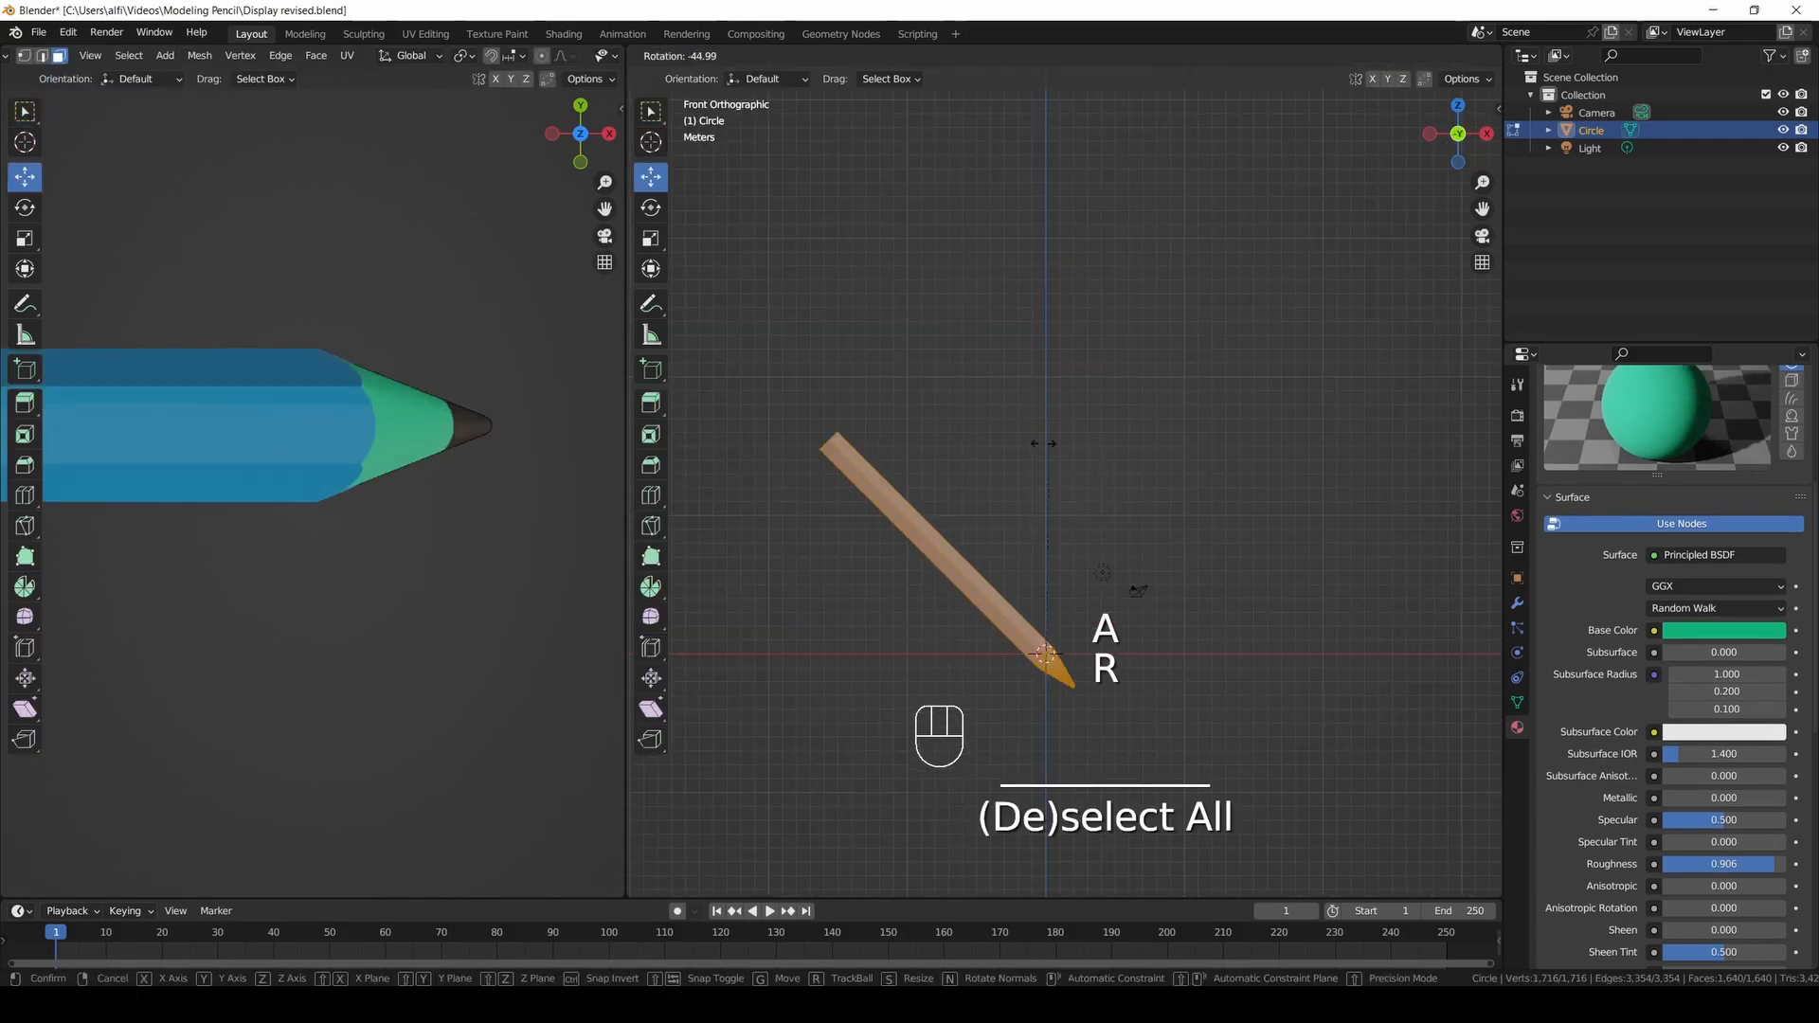
pyautogui.click(900, 502)
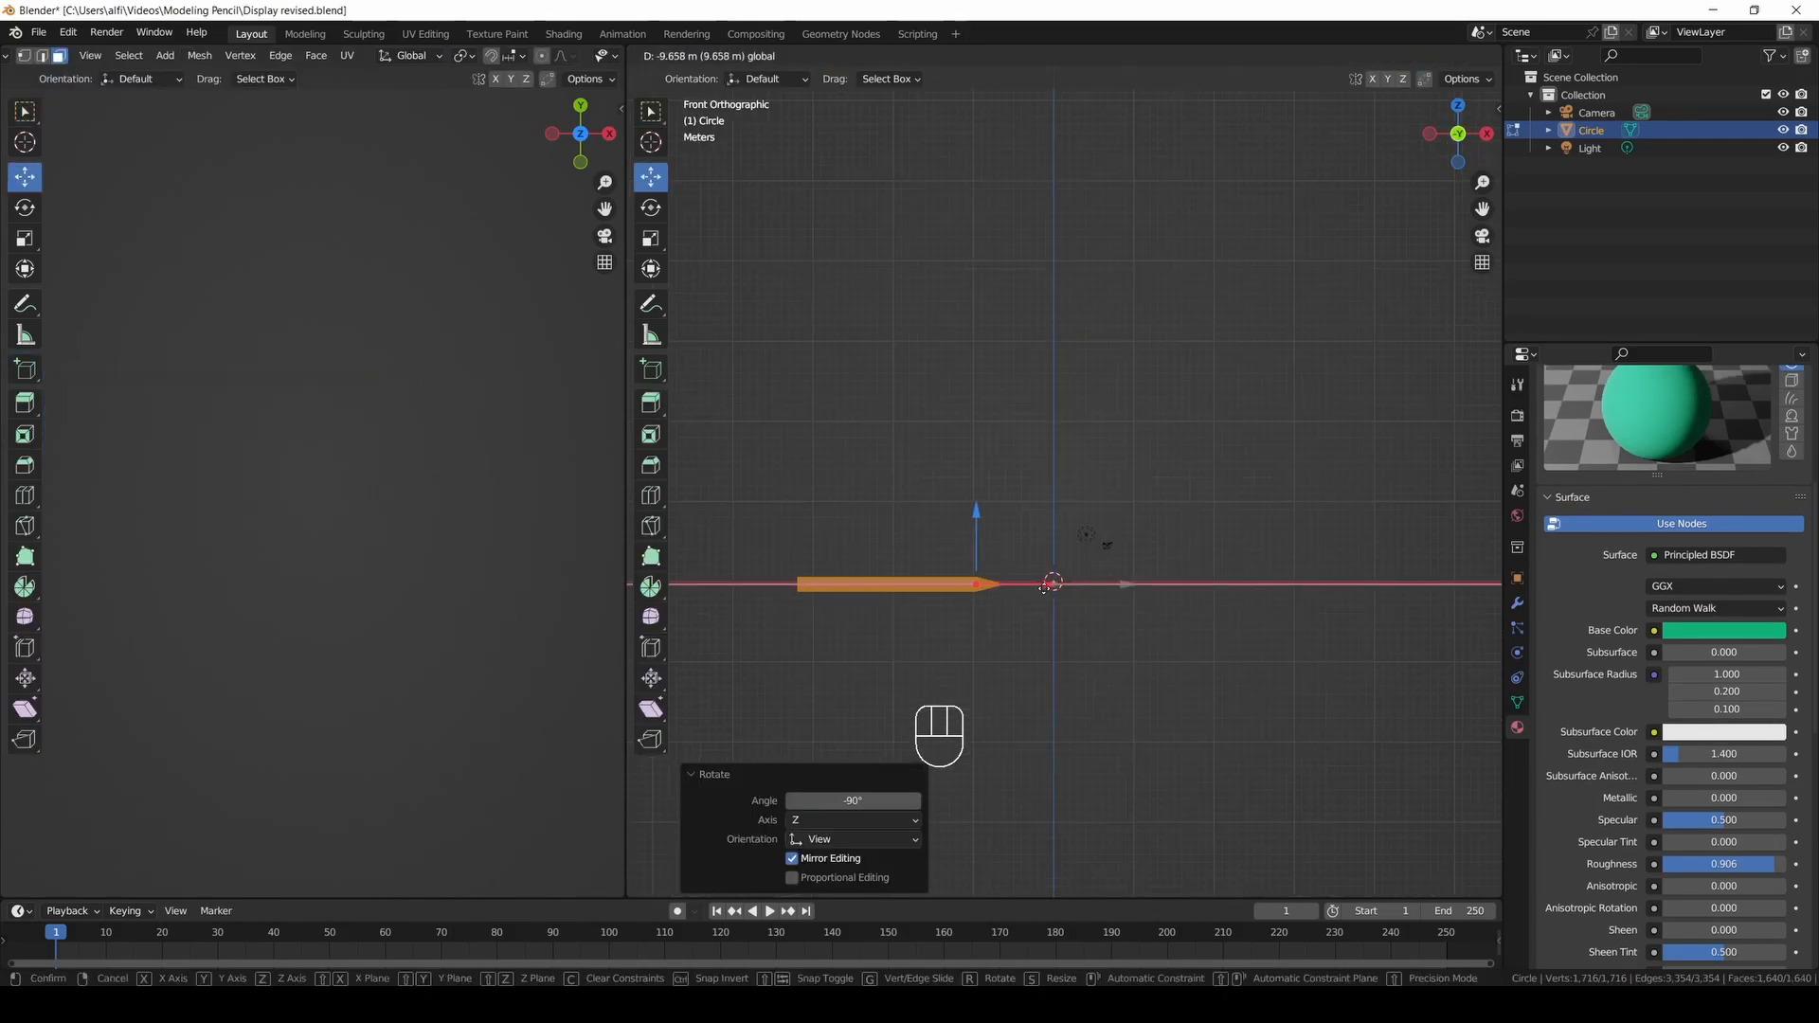
pyautogui.click(947, 606)
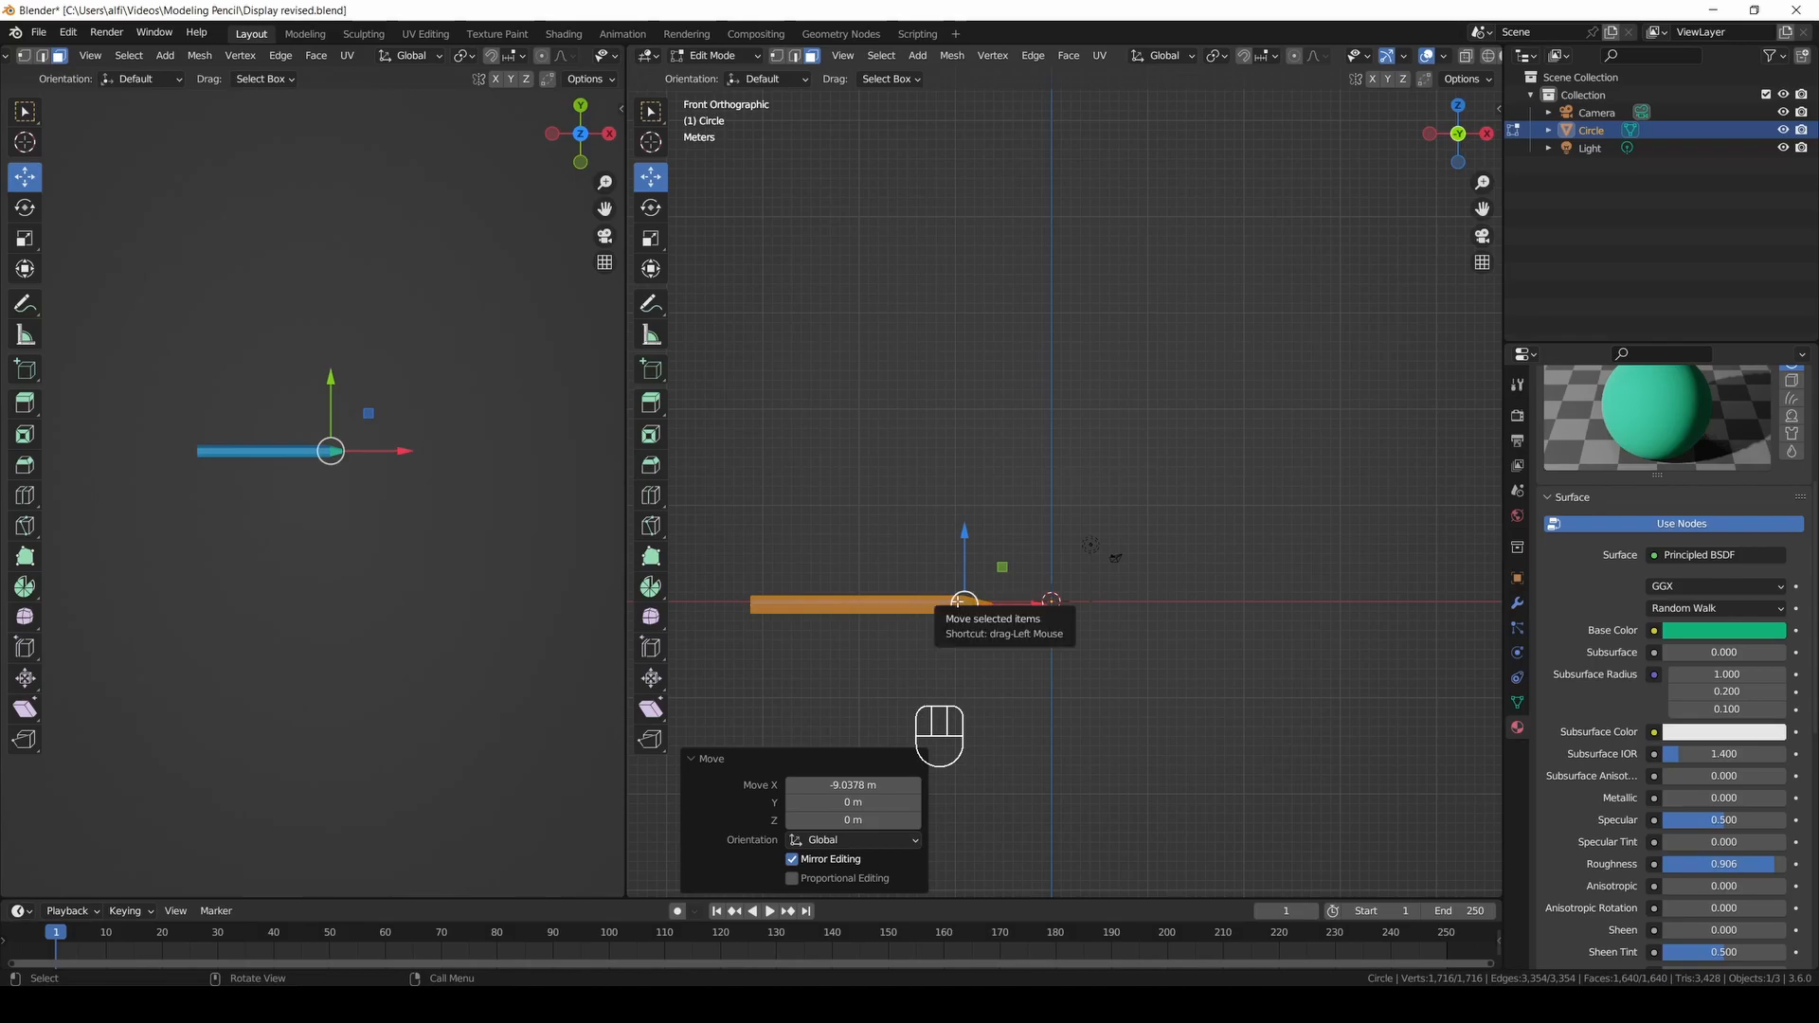
# Return to Object Mode and add an Array modifier with a fixed count of 3 to the pencil.
pyautogui.click(1516, 579)
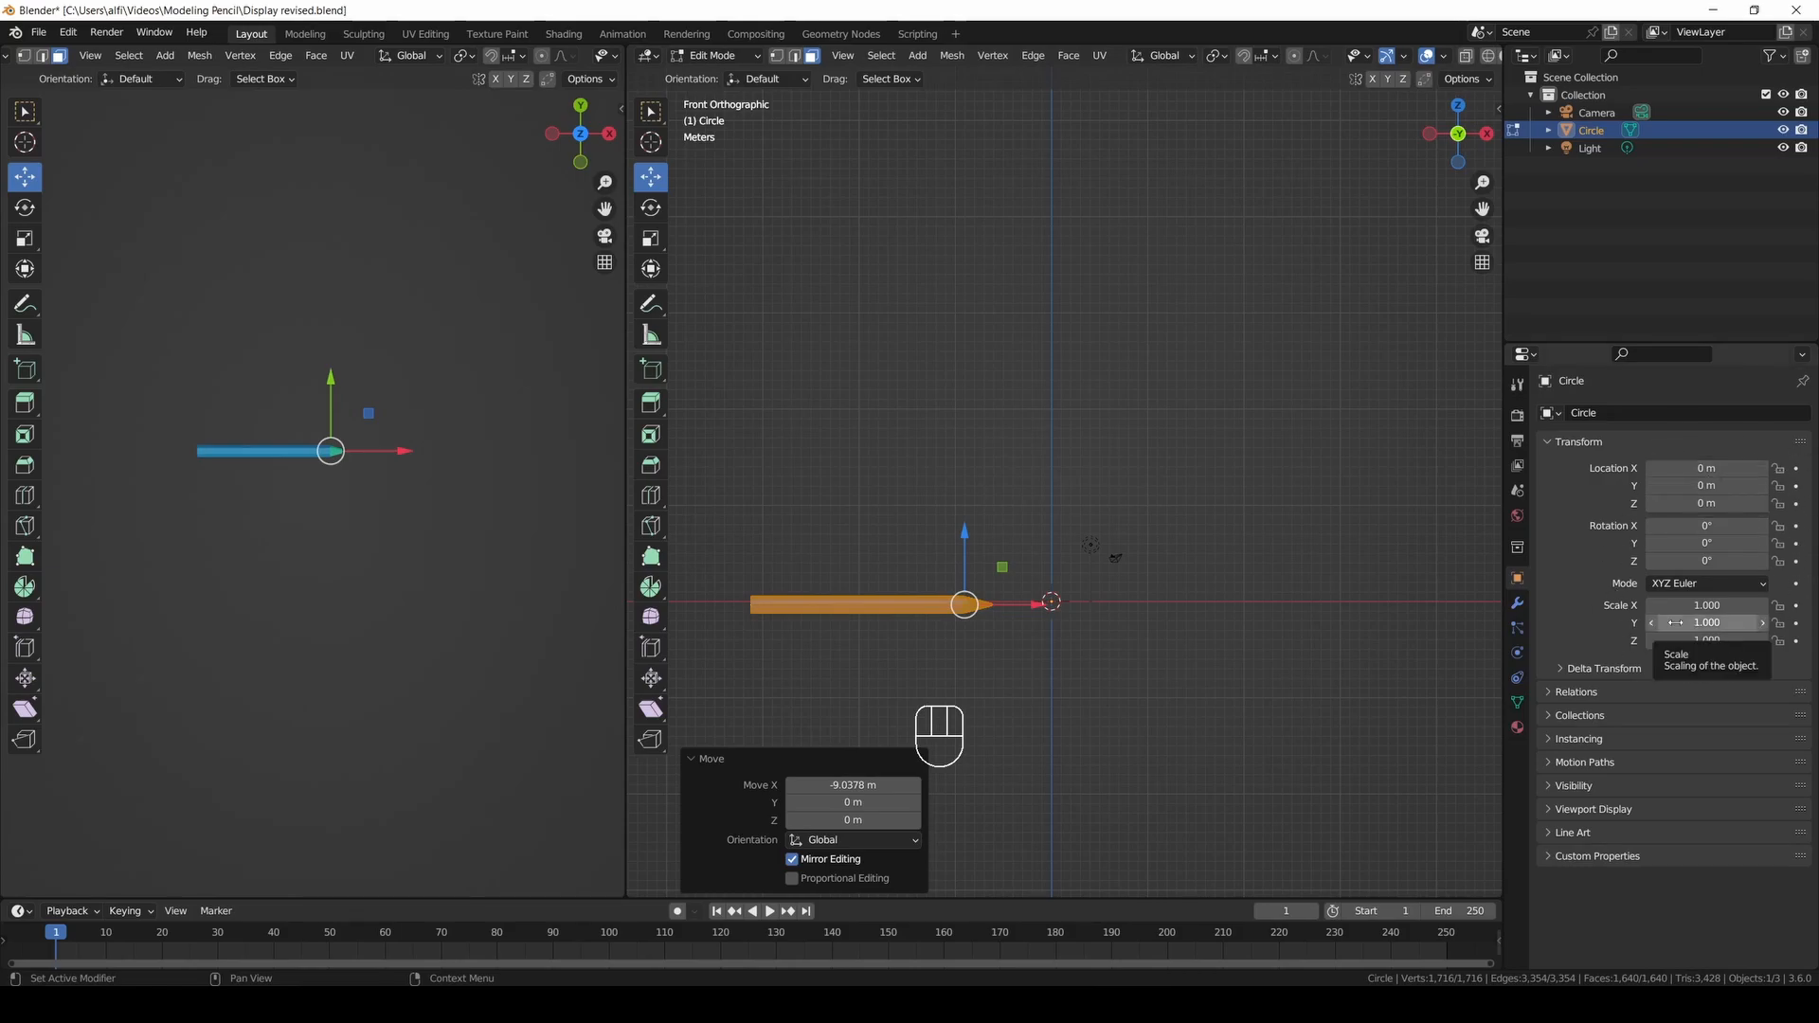
pyautogui.click(715, 55)
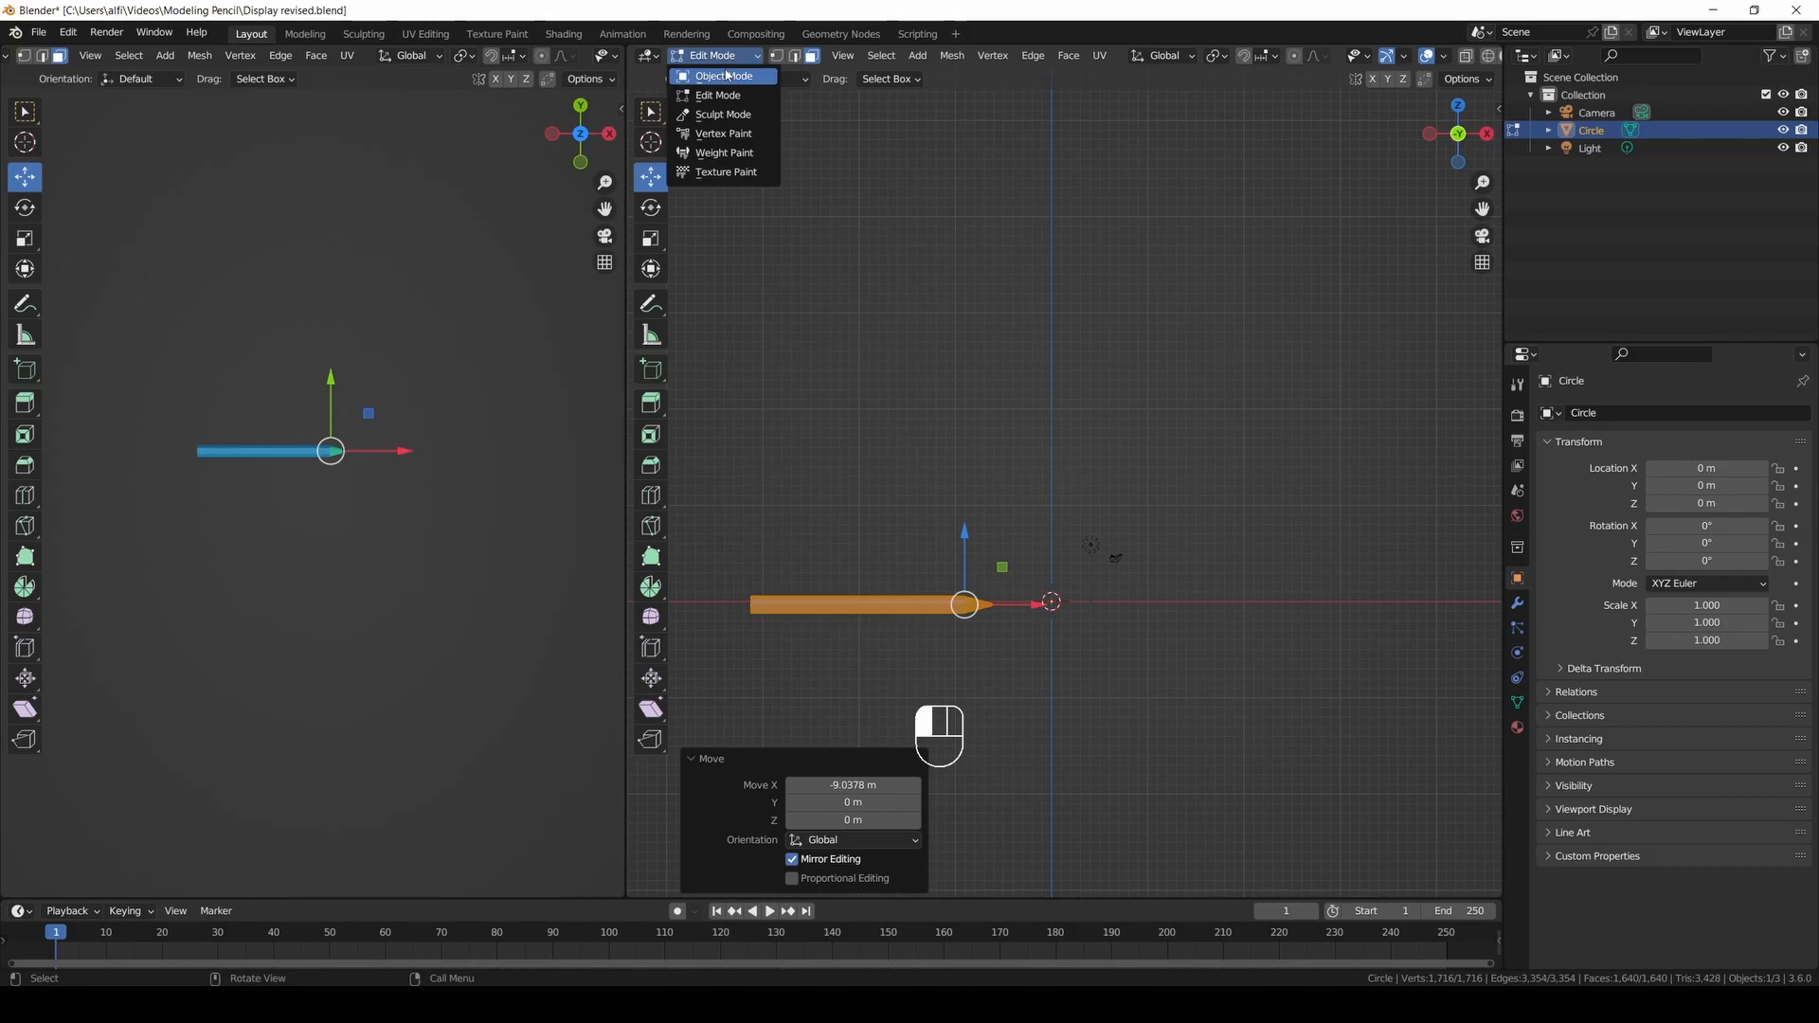
pyautogui.click(725, 72)
pyautogui.click(1516, 603)
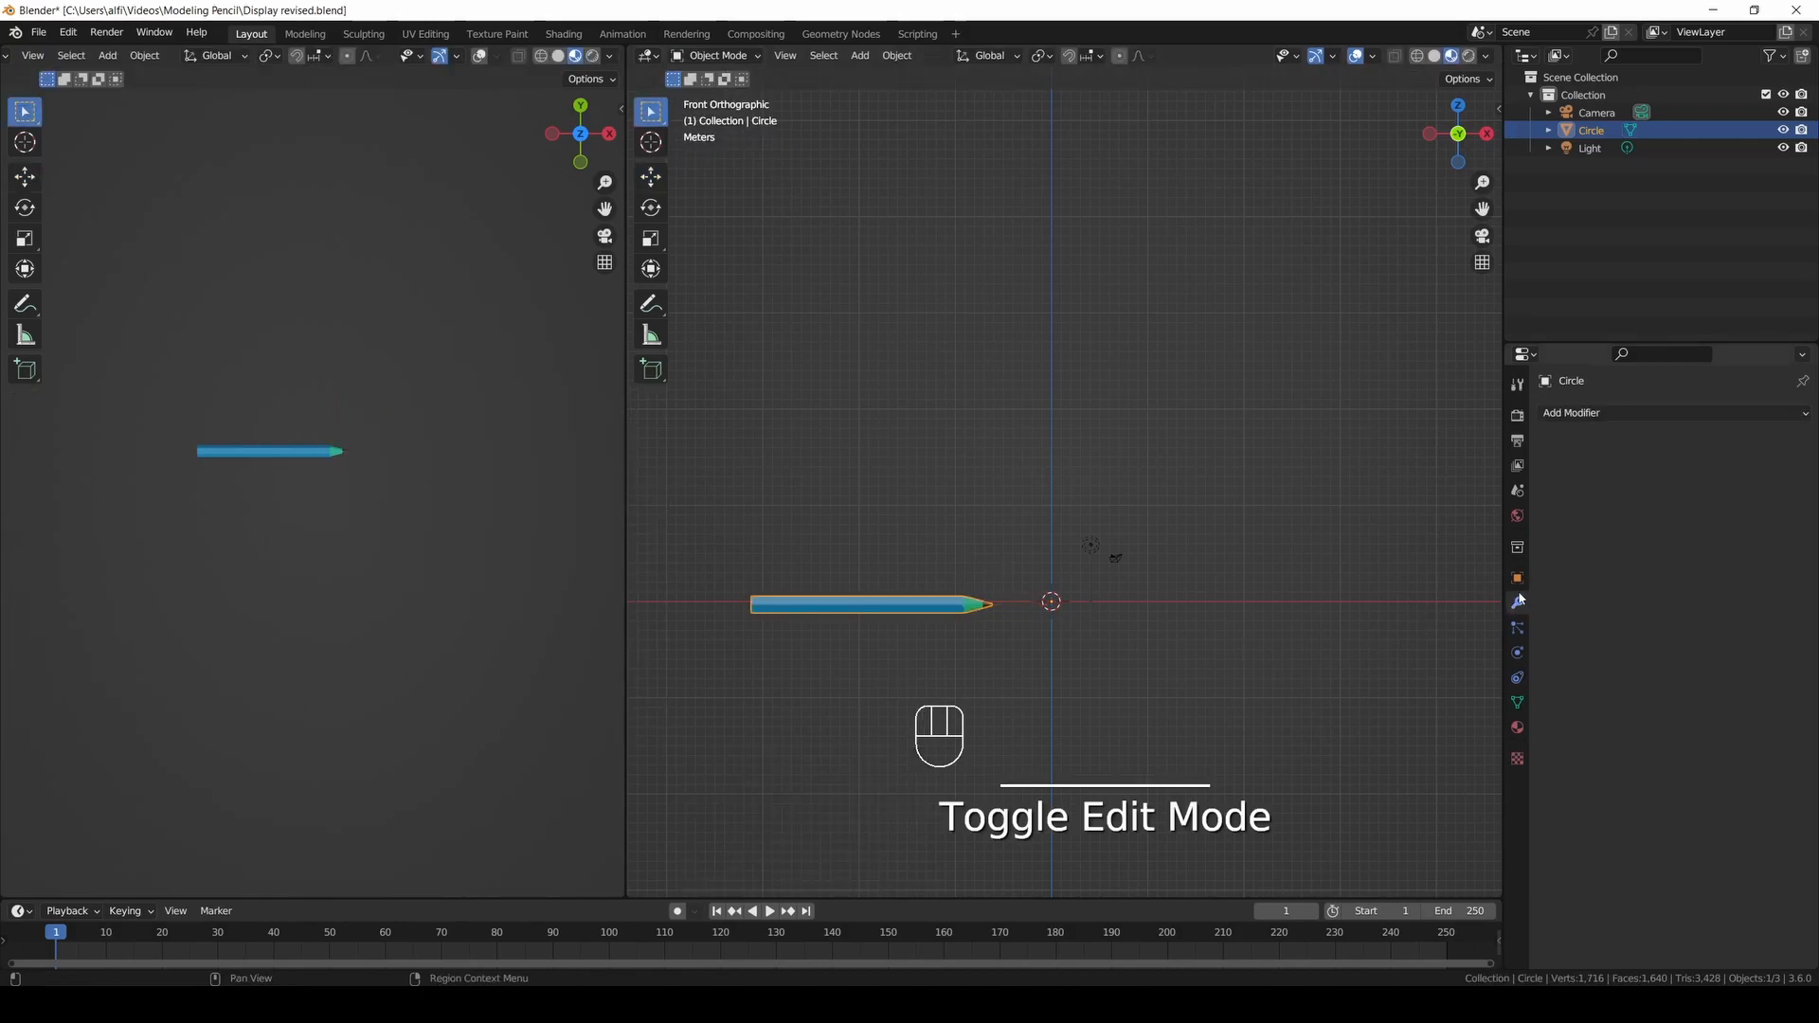
pyautogui.click(1568, 414)
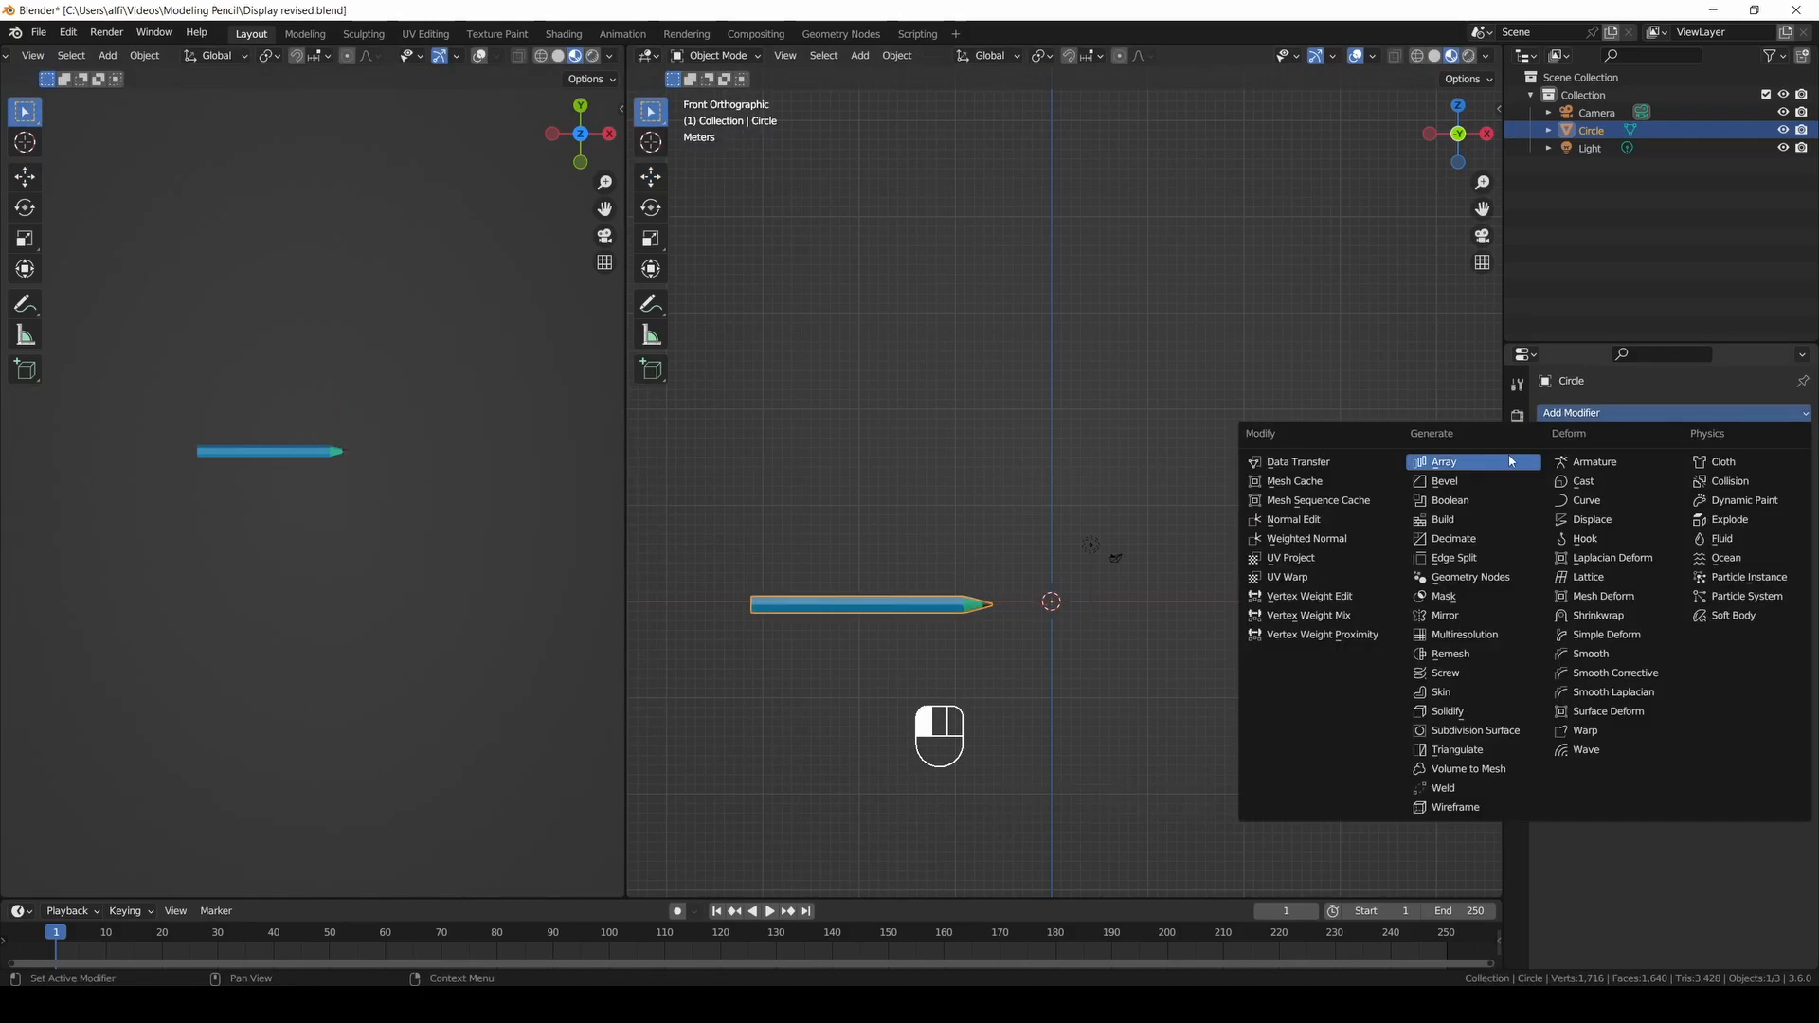
pyautogui.click(1510, 461)
pyautogui.click(1784, 491)
pyautogui.click(1785, 492)
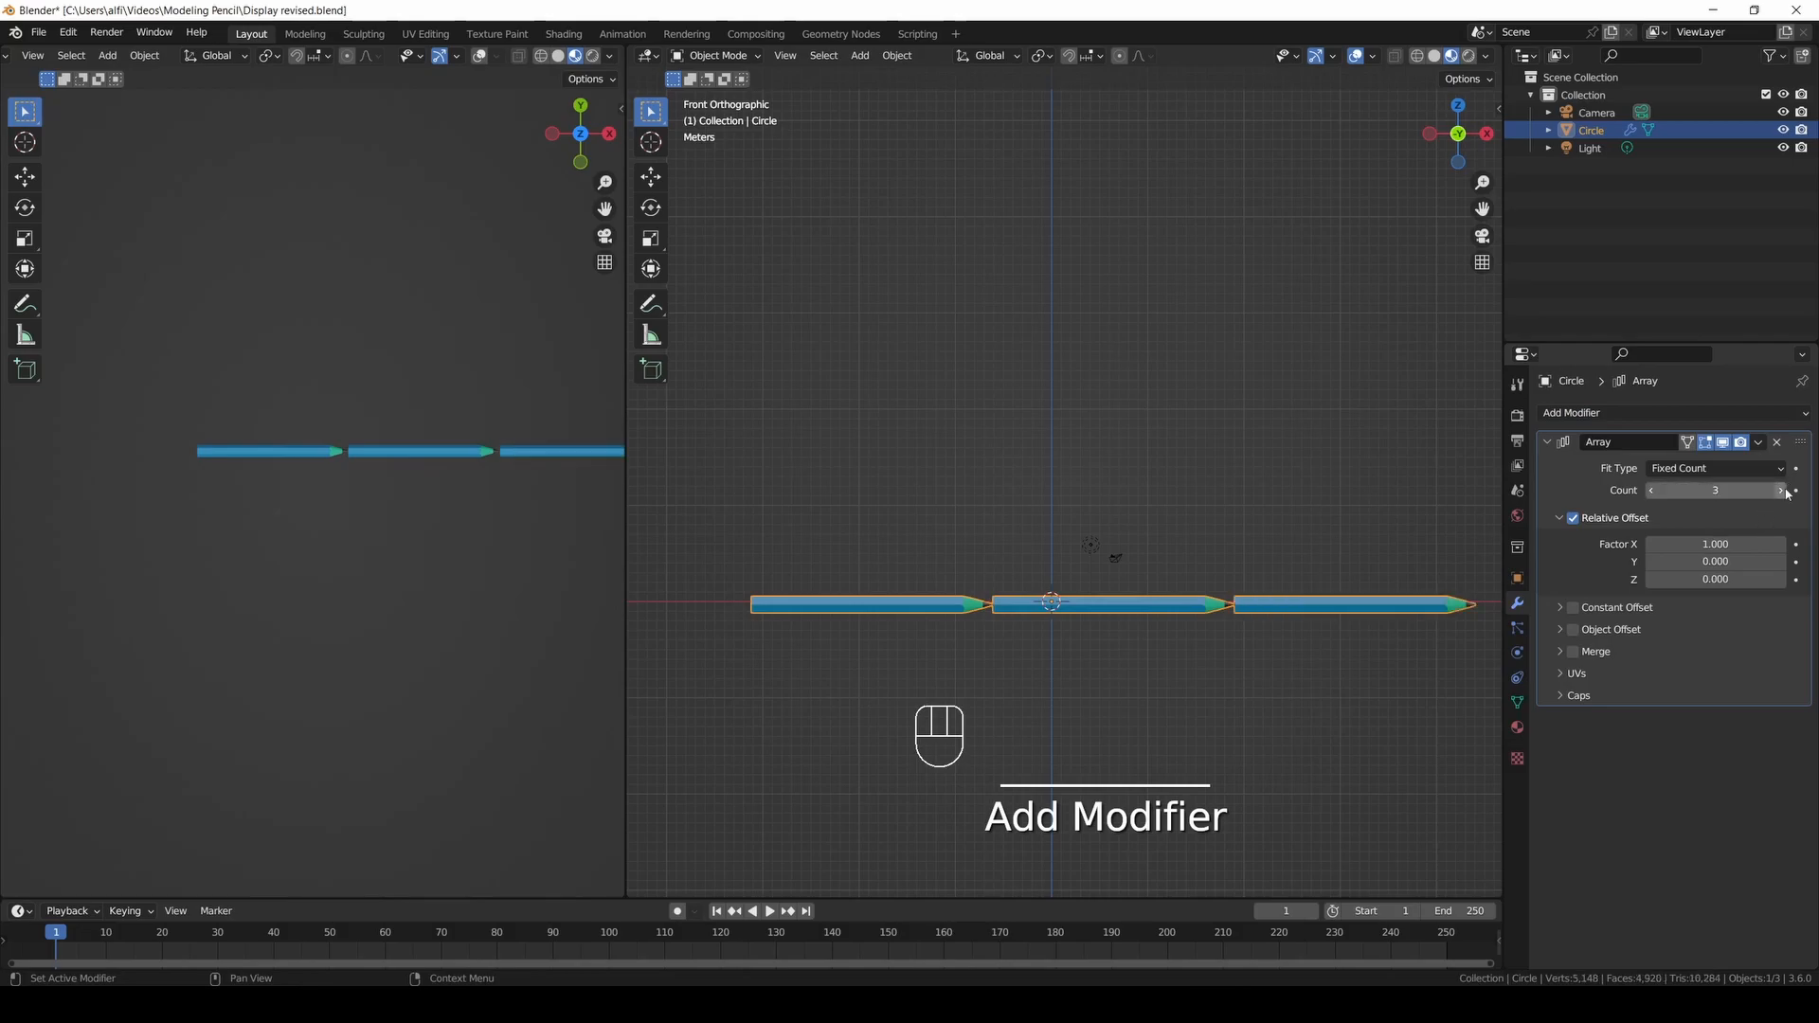
# Set the Array modifier's count to 5 and place the pencil's origin at the 3D cursor.
pyautogui.click(1781, 490)
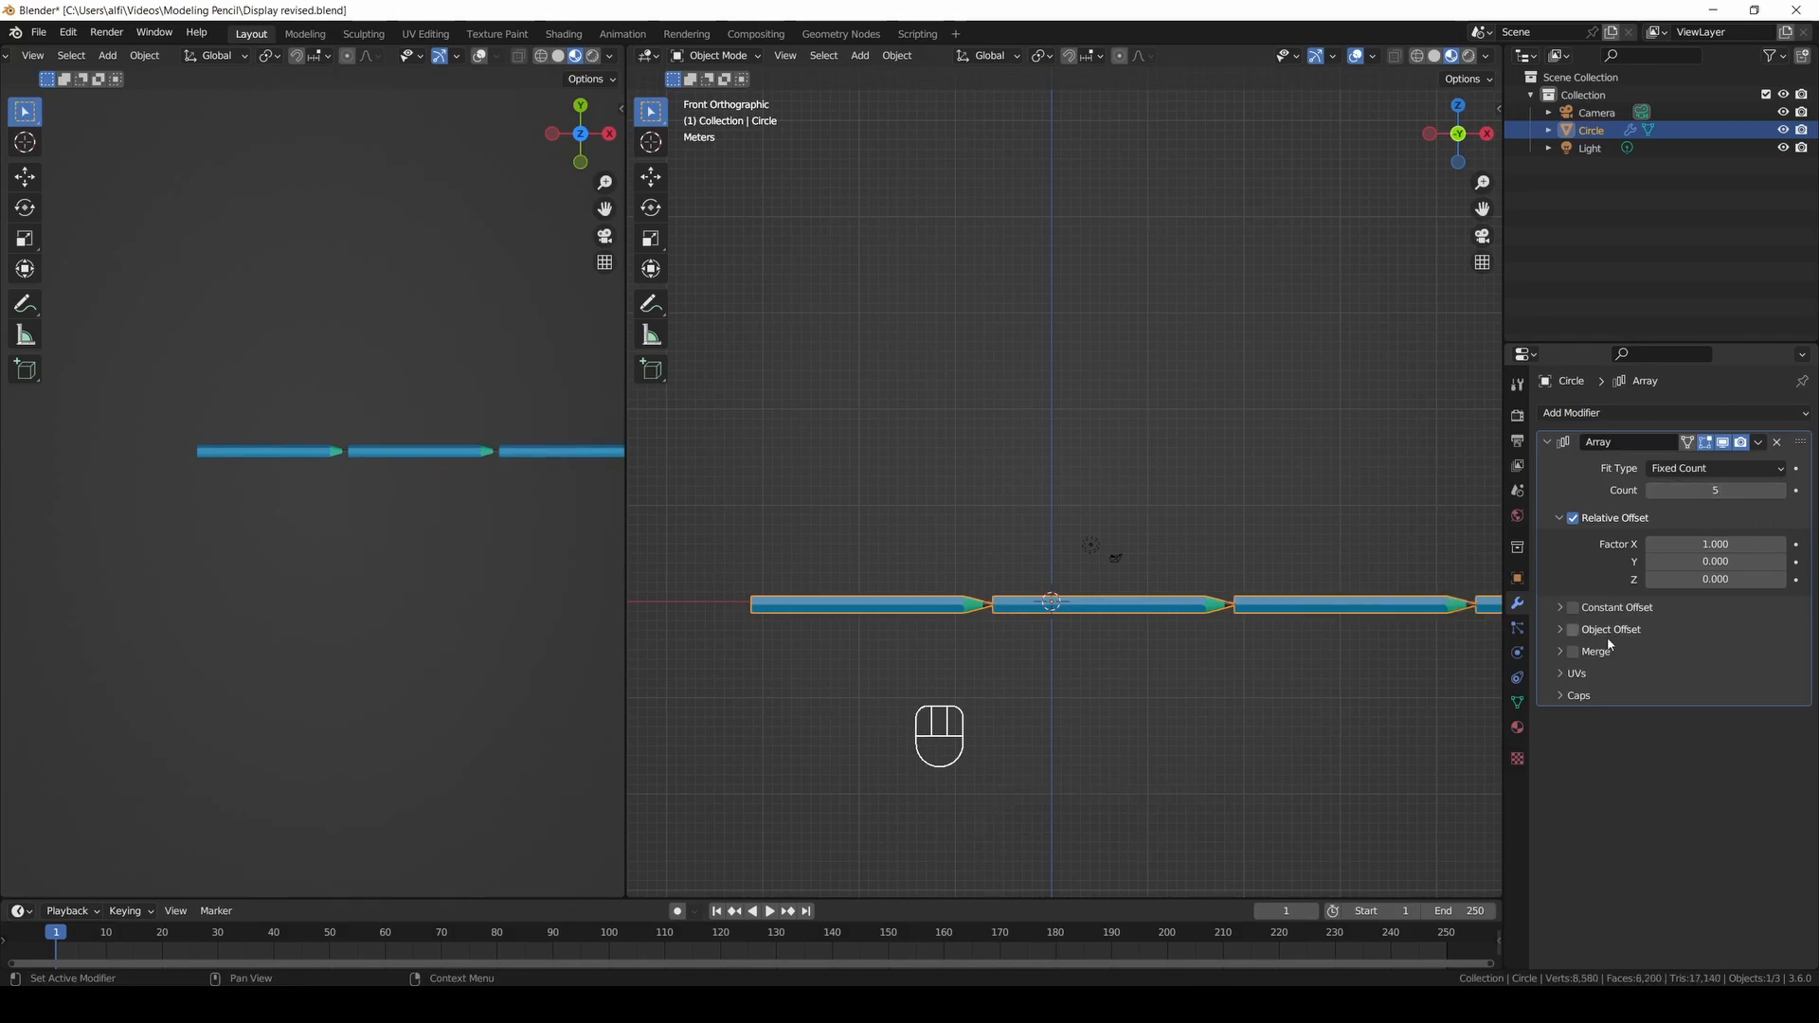
pyautogui.rightClick(869, 614)
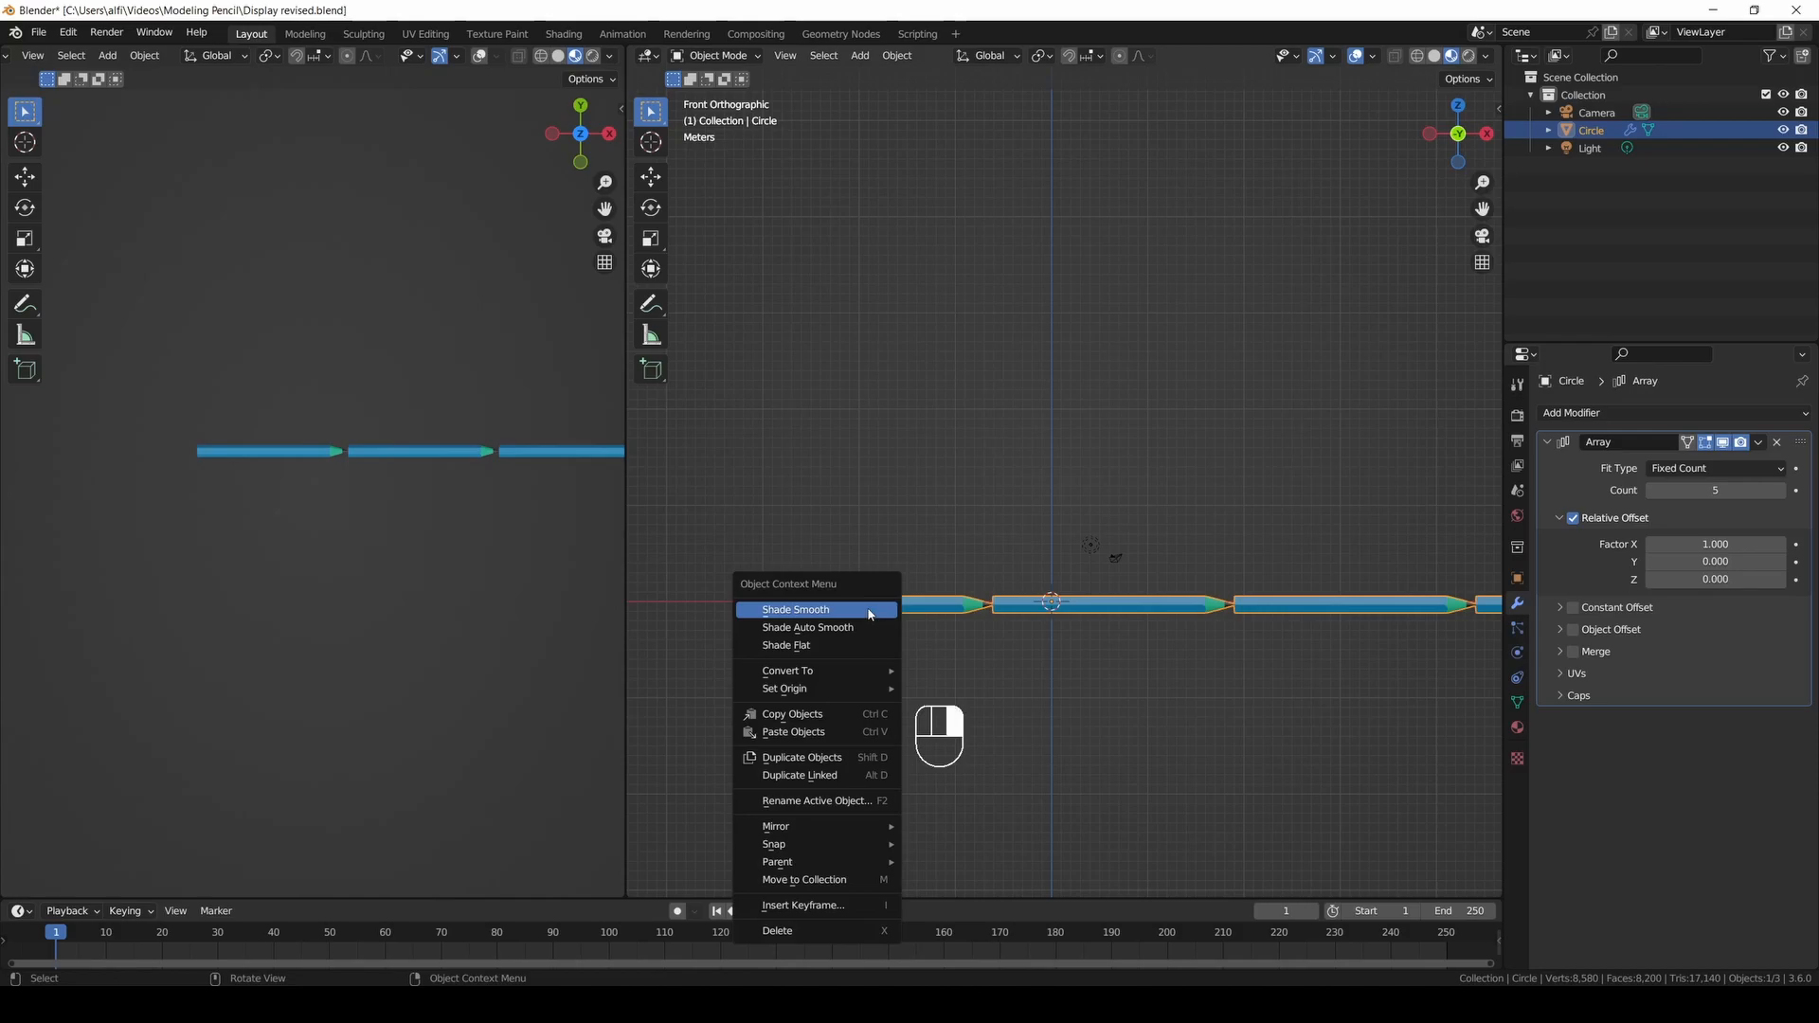
pyautogui.moveTo(820, 695)
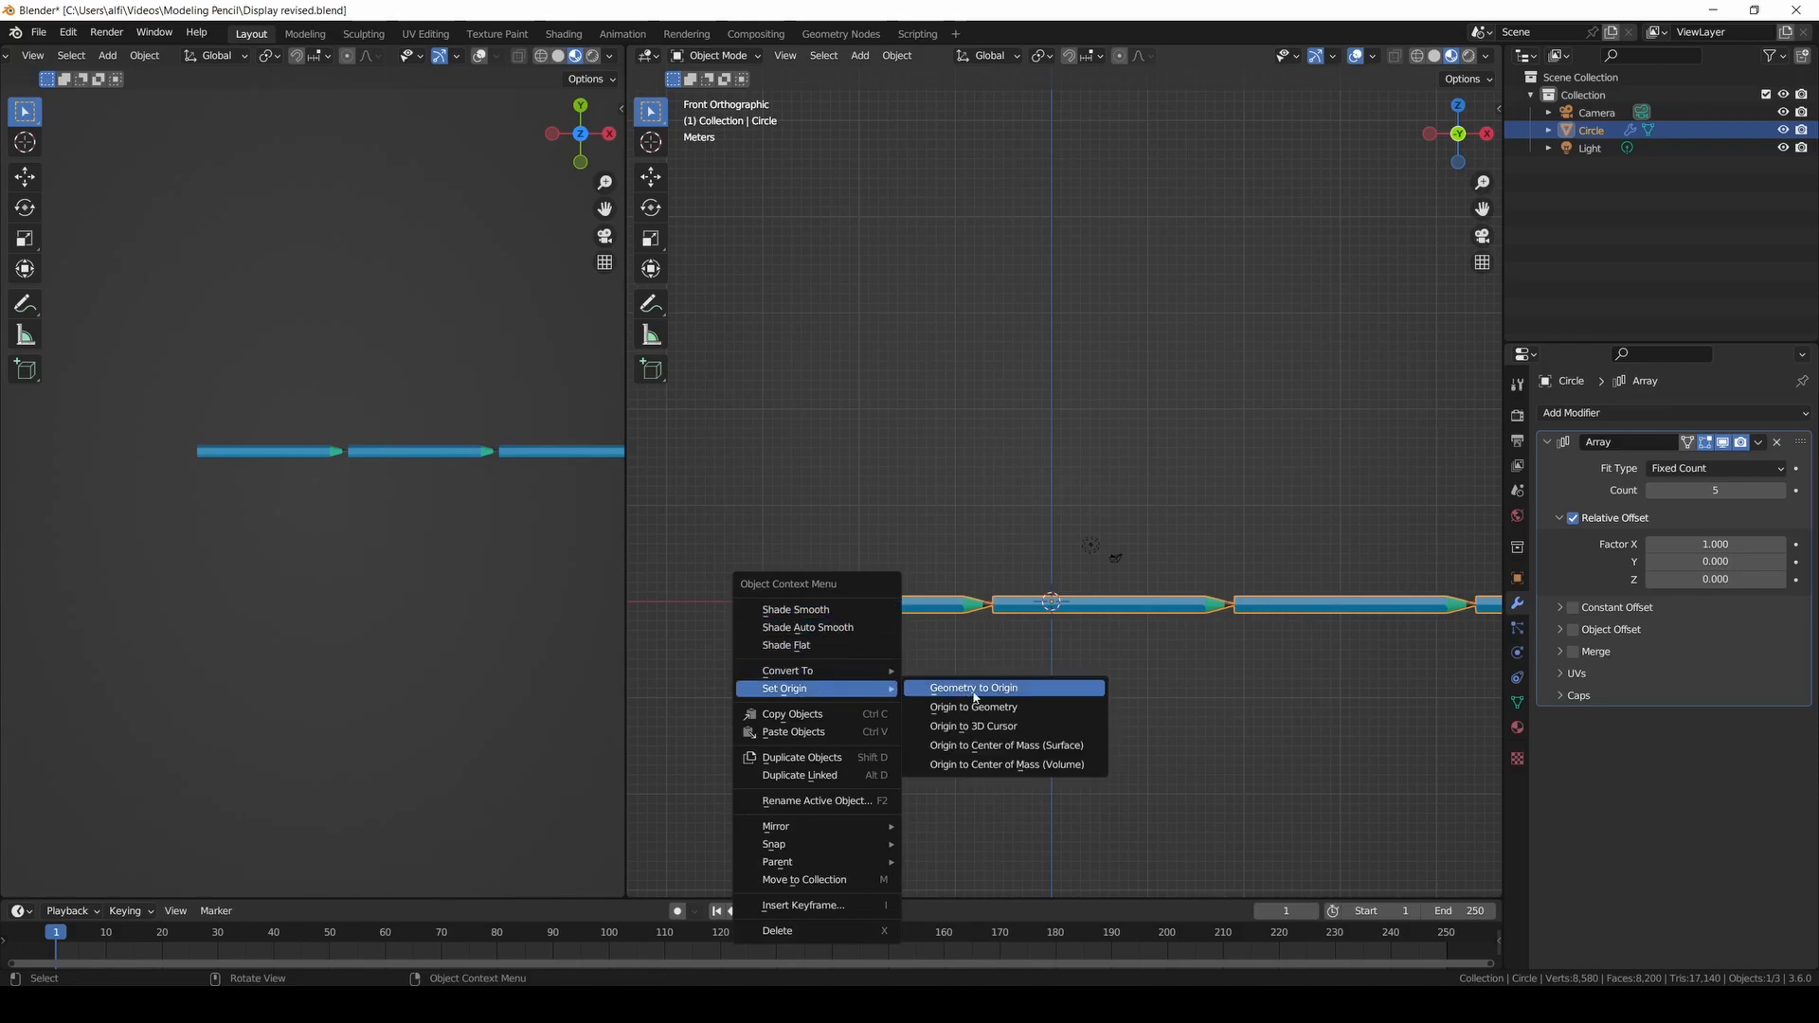
pyautogui.click(1004, 727)
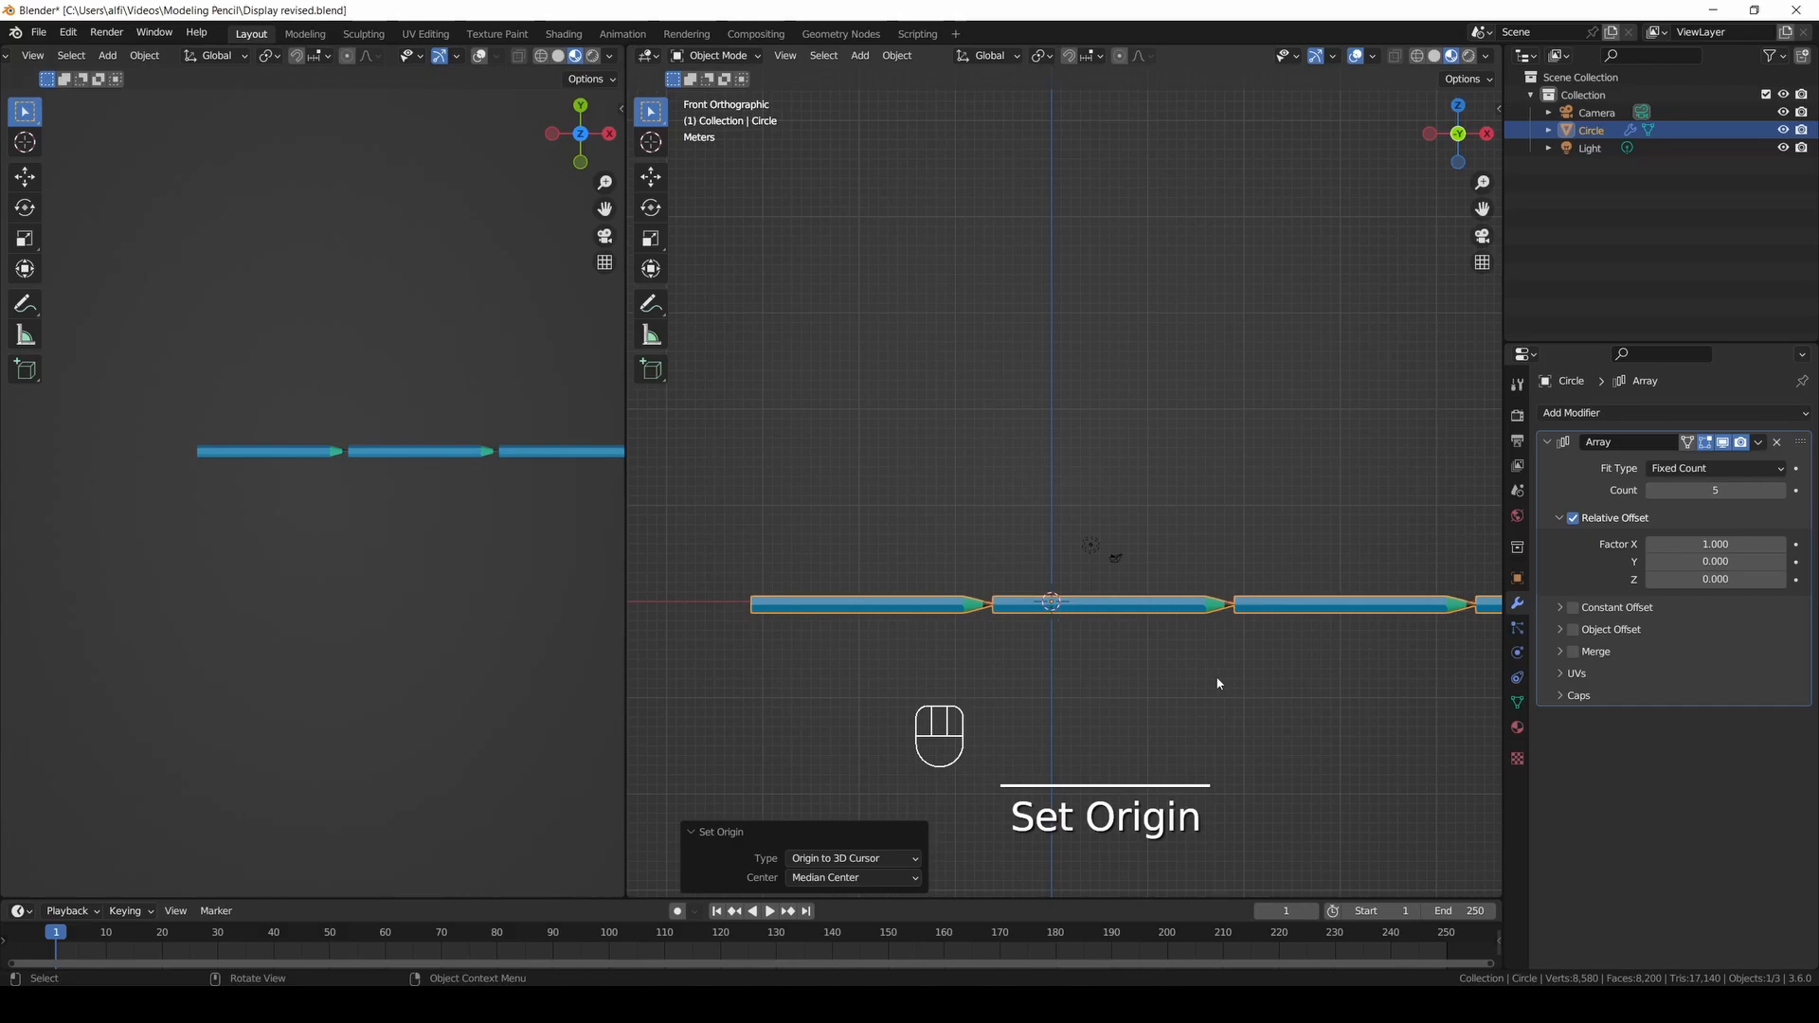
# Add an Empty at the scene center and assign it as the object offset of the pencil's Array modifier.
pyautogui.click(1559, 630)
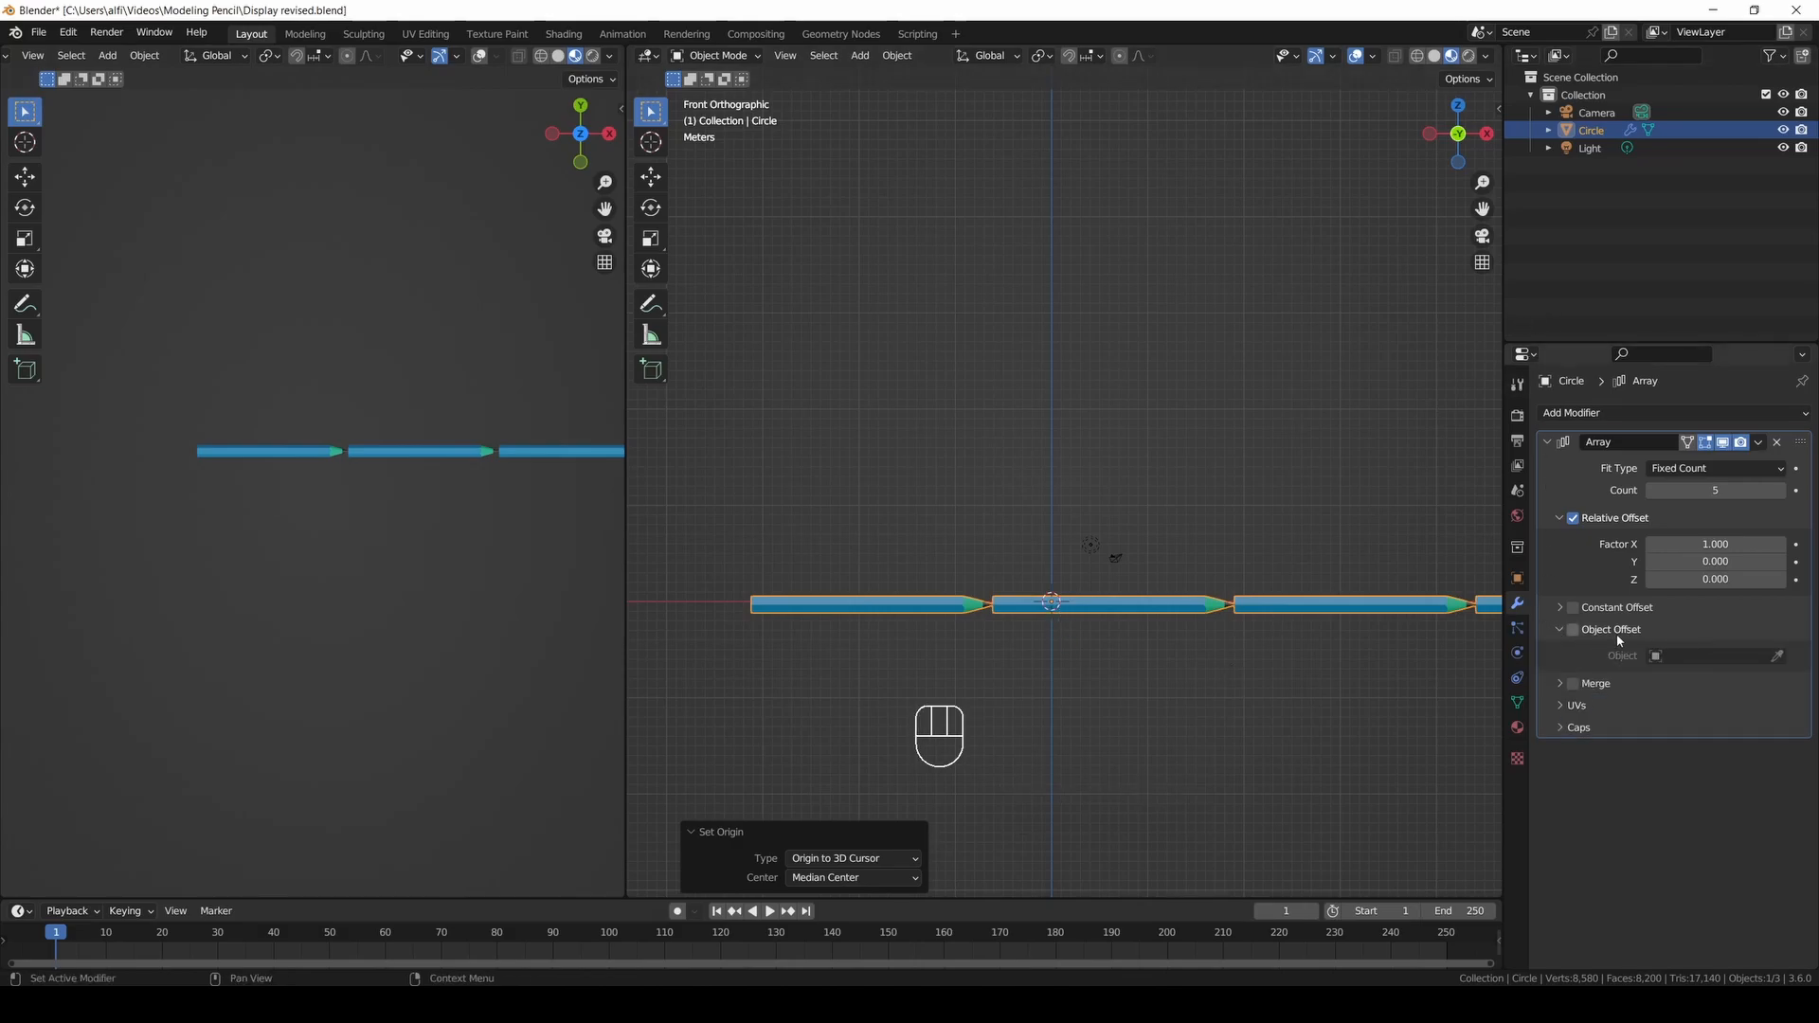
pyautogui.click(872, 124)
pyautogui.click(860, 55)
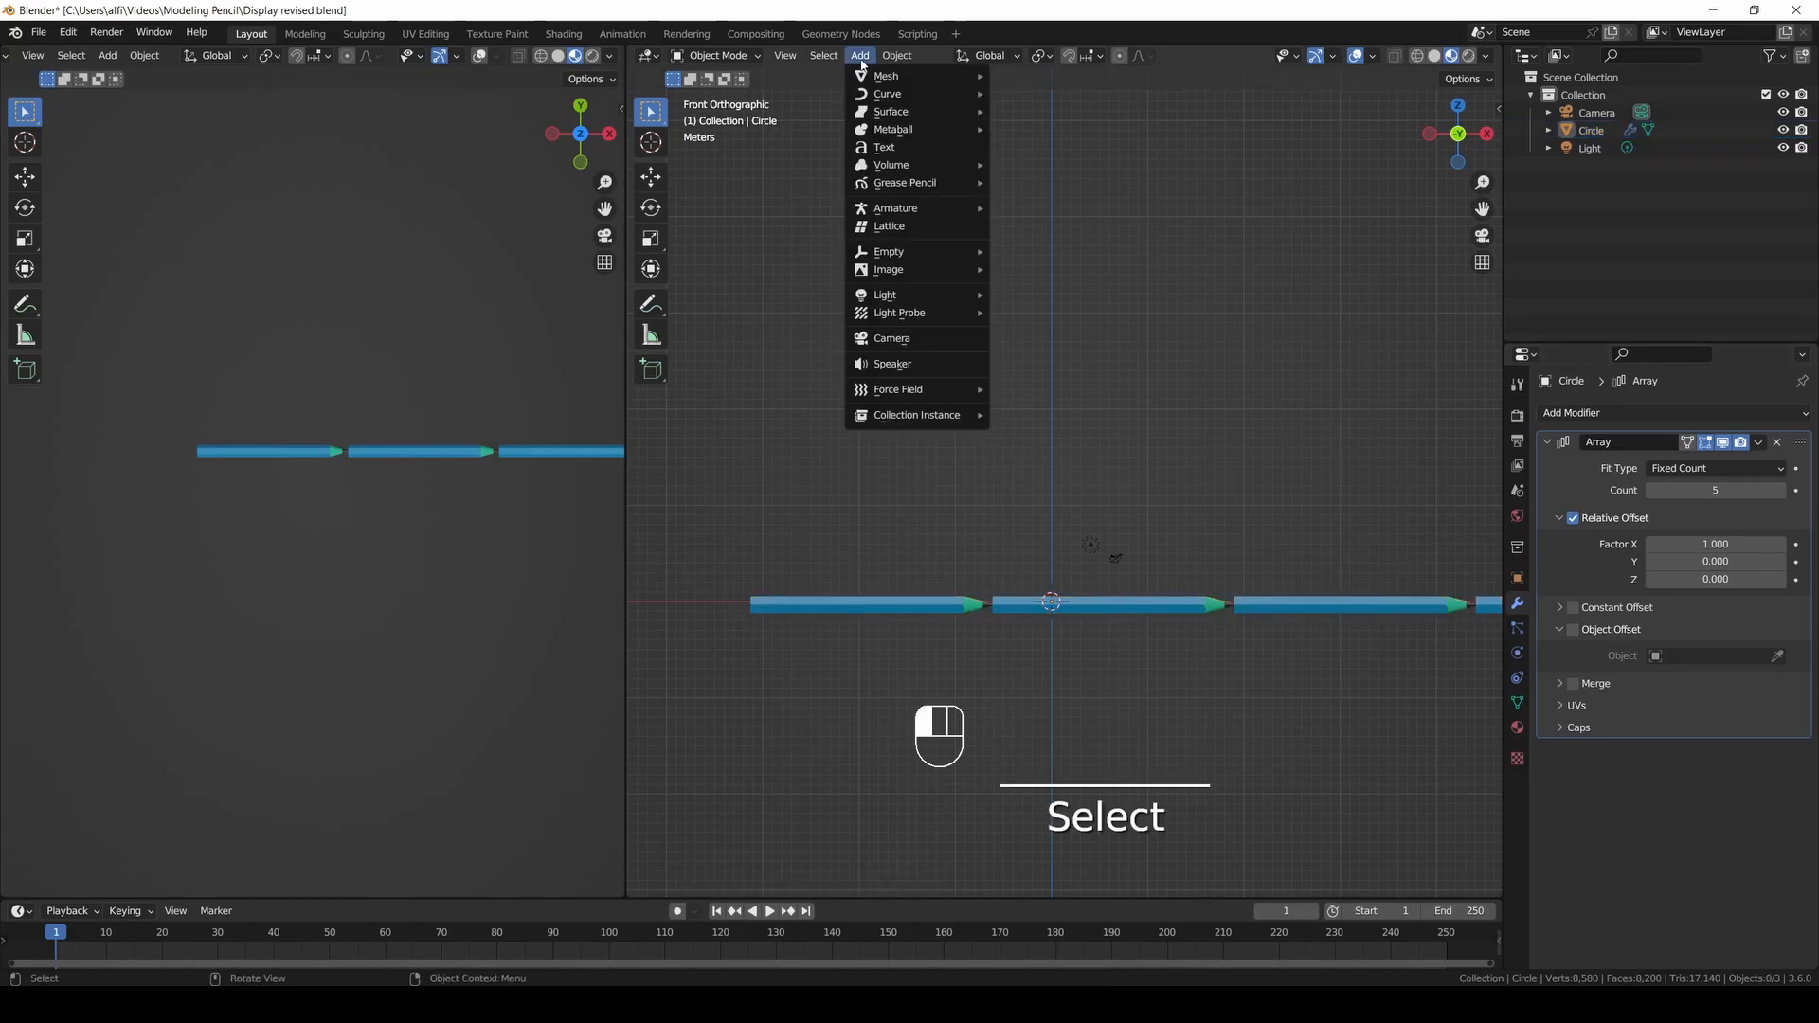
pyautogui.moveTo(904, 252)
pyautogui.click(1037, 252)
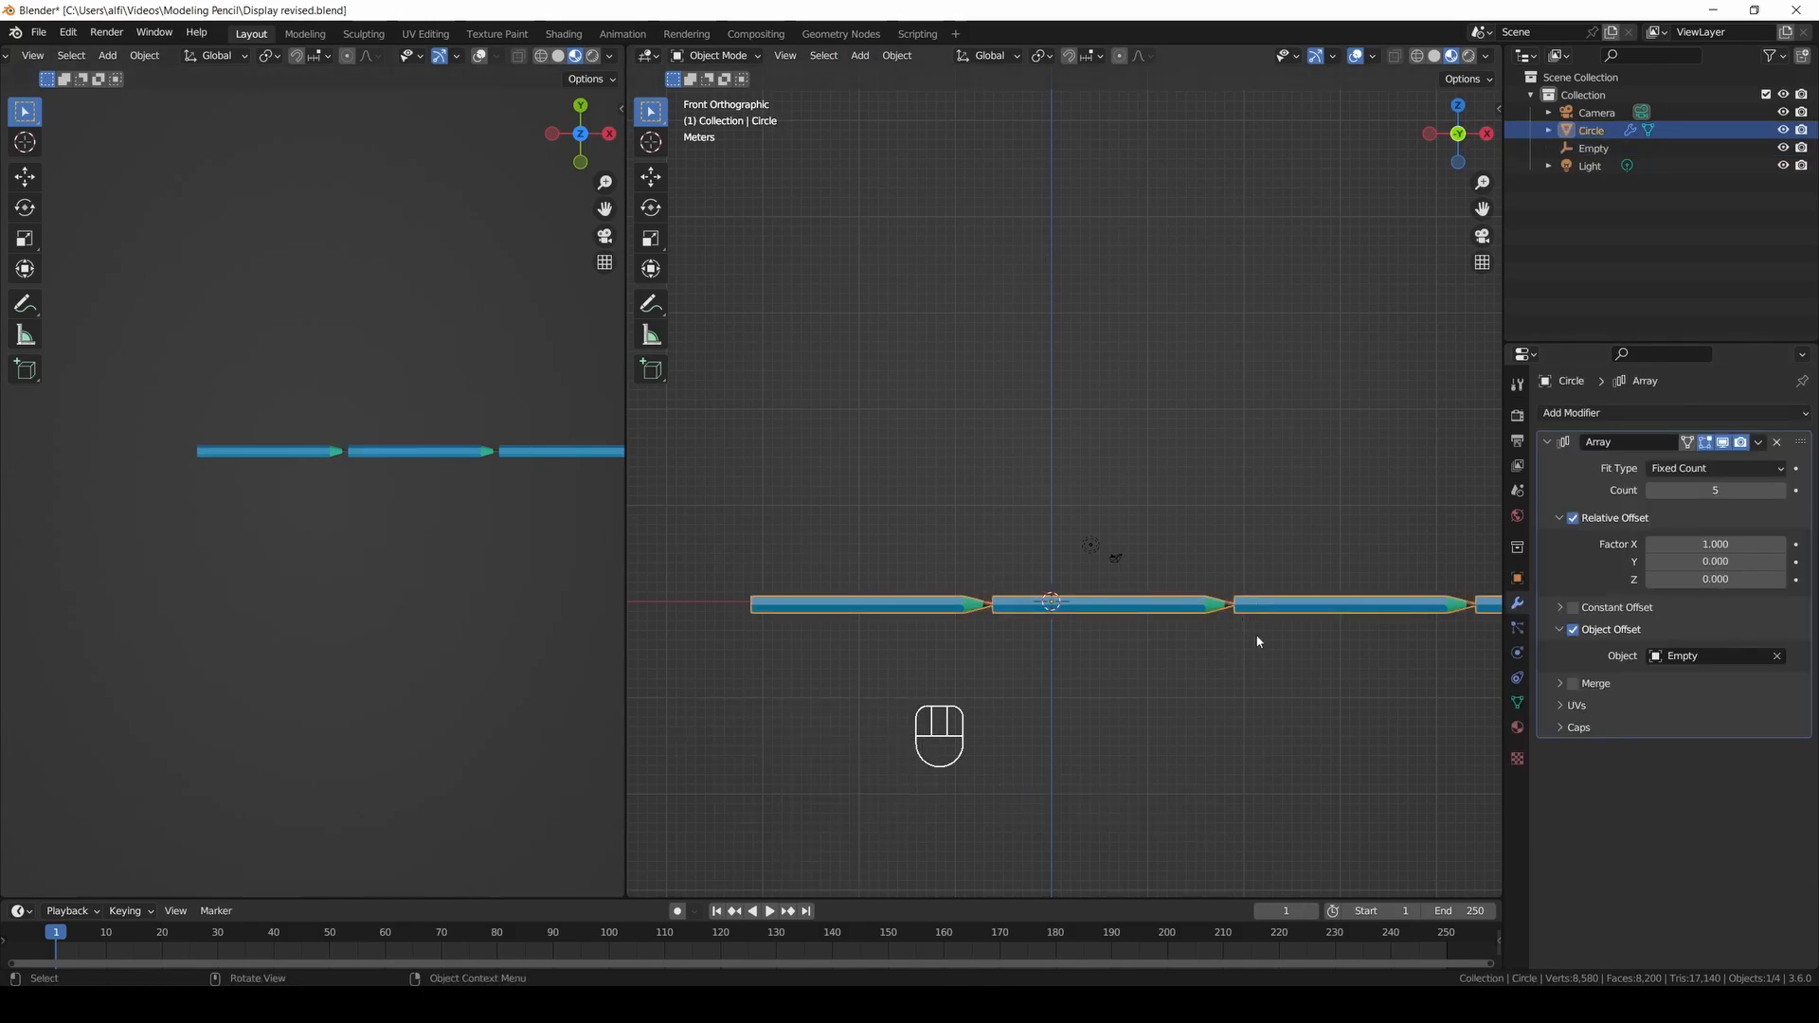
# Rotate the Empty to -144° about Z to fan out the pencil copies, shifting the pencil about 2.289 m along X.
pyautogui.click(1593, 148)
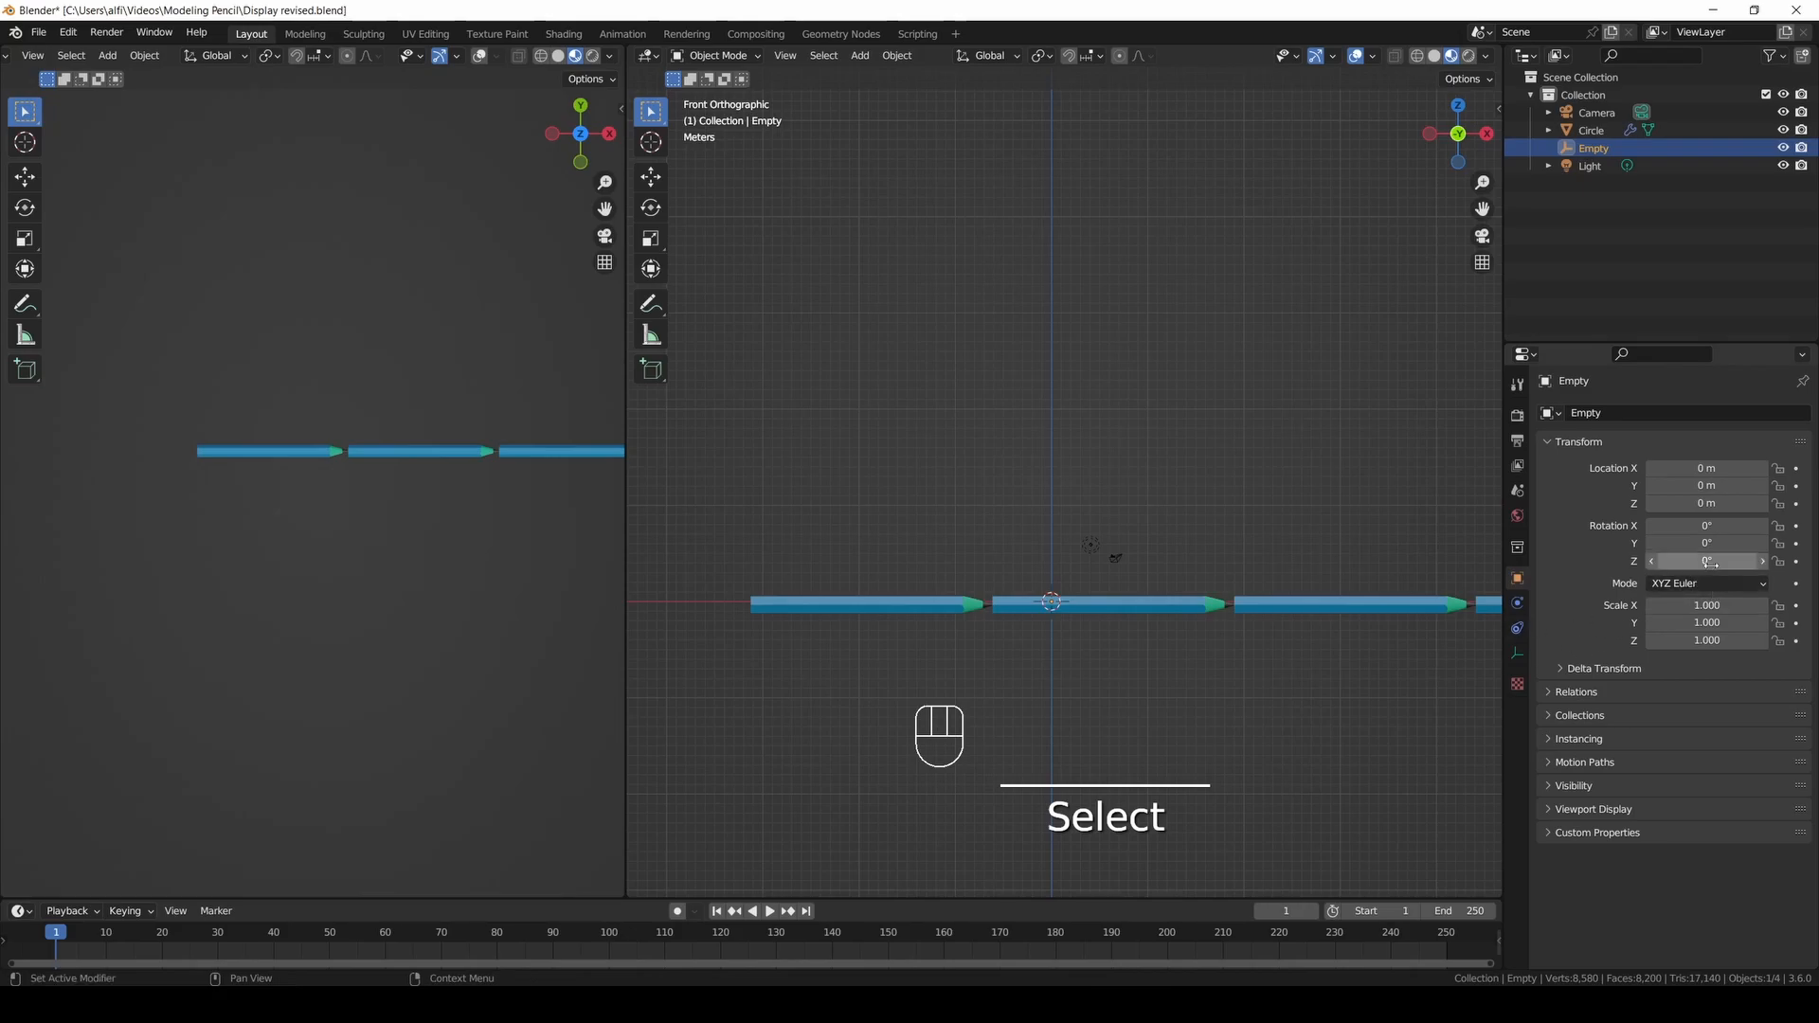
pyautogui.moveTo(1706, 561); pyautogui.dragTo(1591, 561)
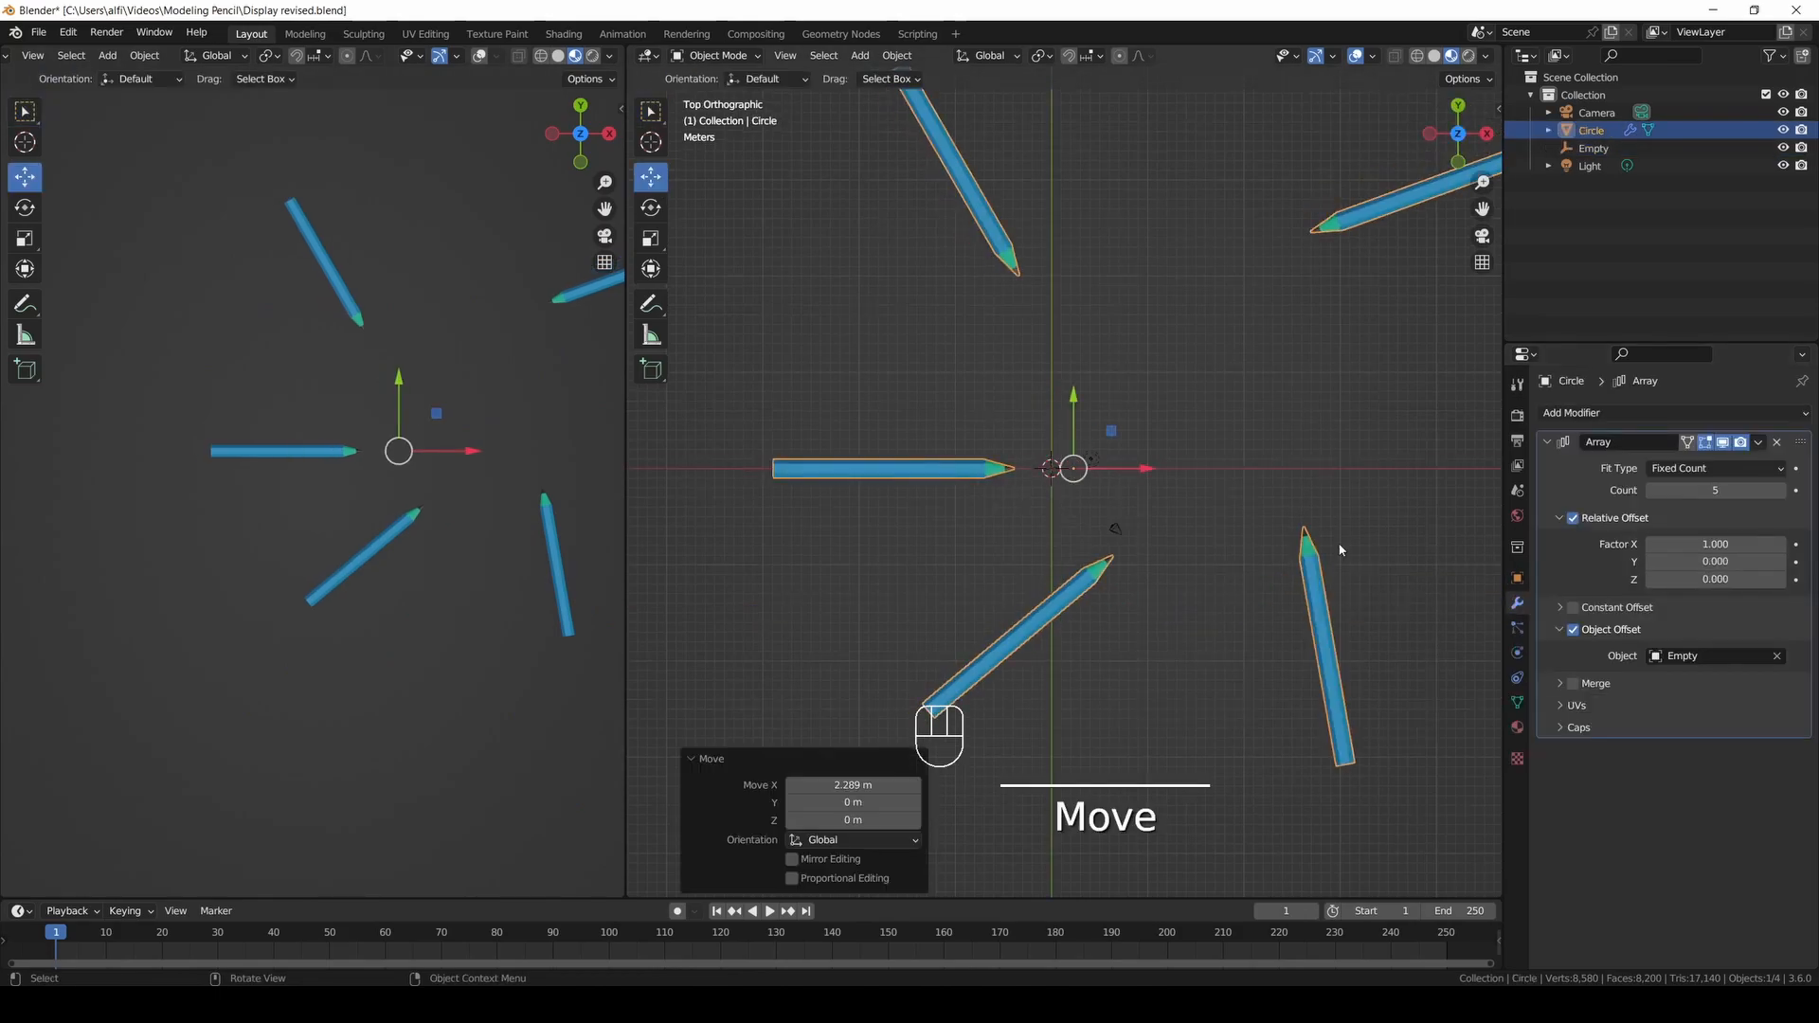
pyautogui.moveTo(1706, 561); pyautogui.dragTo(1734, 560)
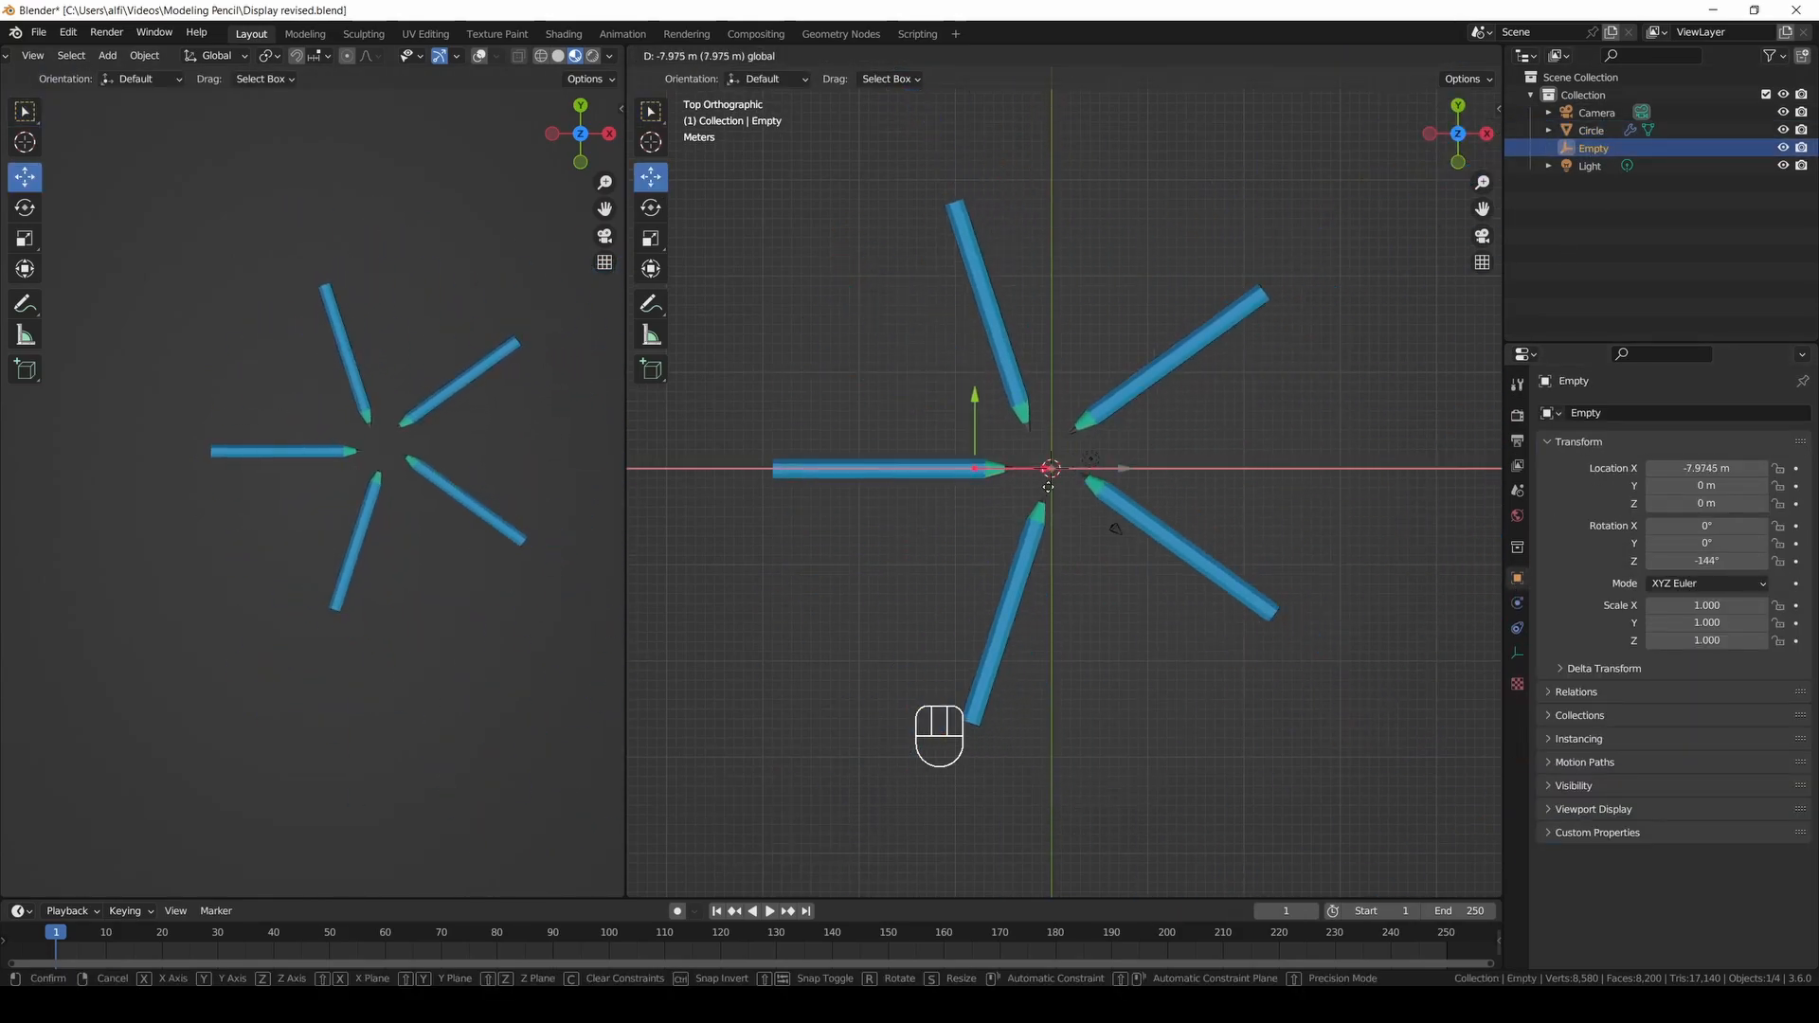
# Move the Empty along X to about -26.58 m to arrange the five pencils radially around the center.
pyautogui.click(1174, 416)
pyautogui.click(1593, 149)
pyautogui.moveTo(1054, 469); pyautogui.dragTo(860, 489)
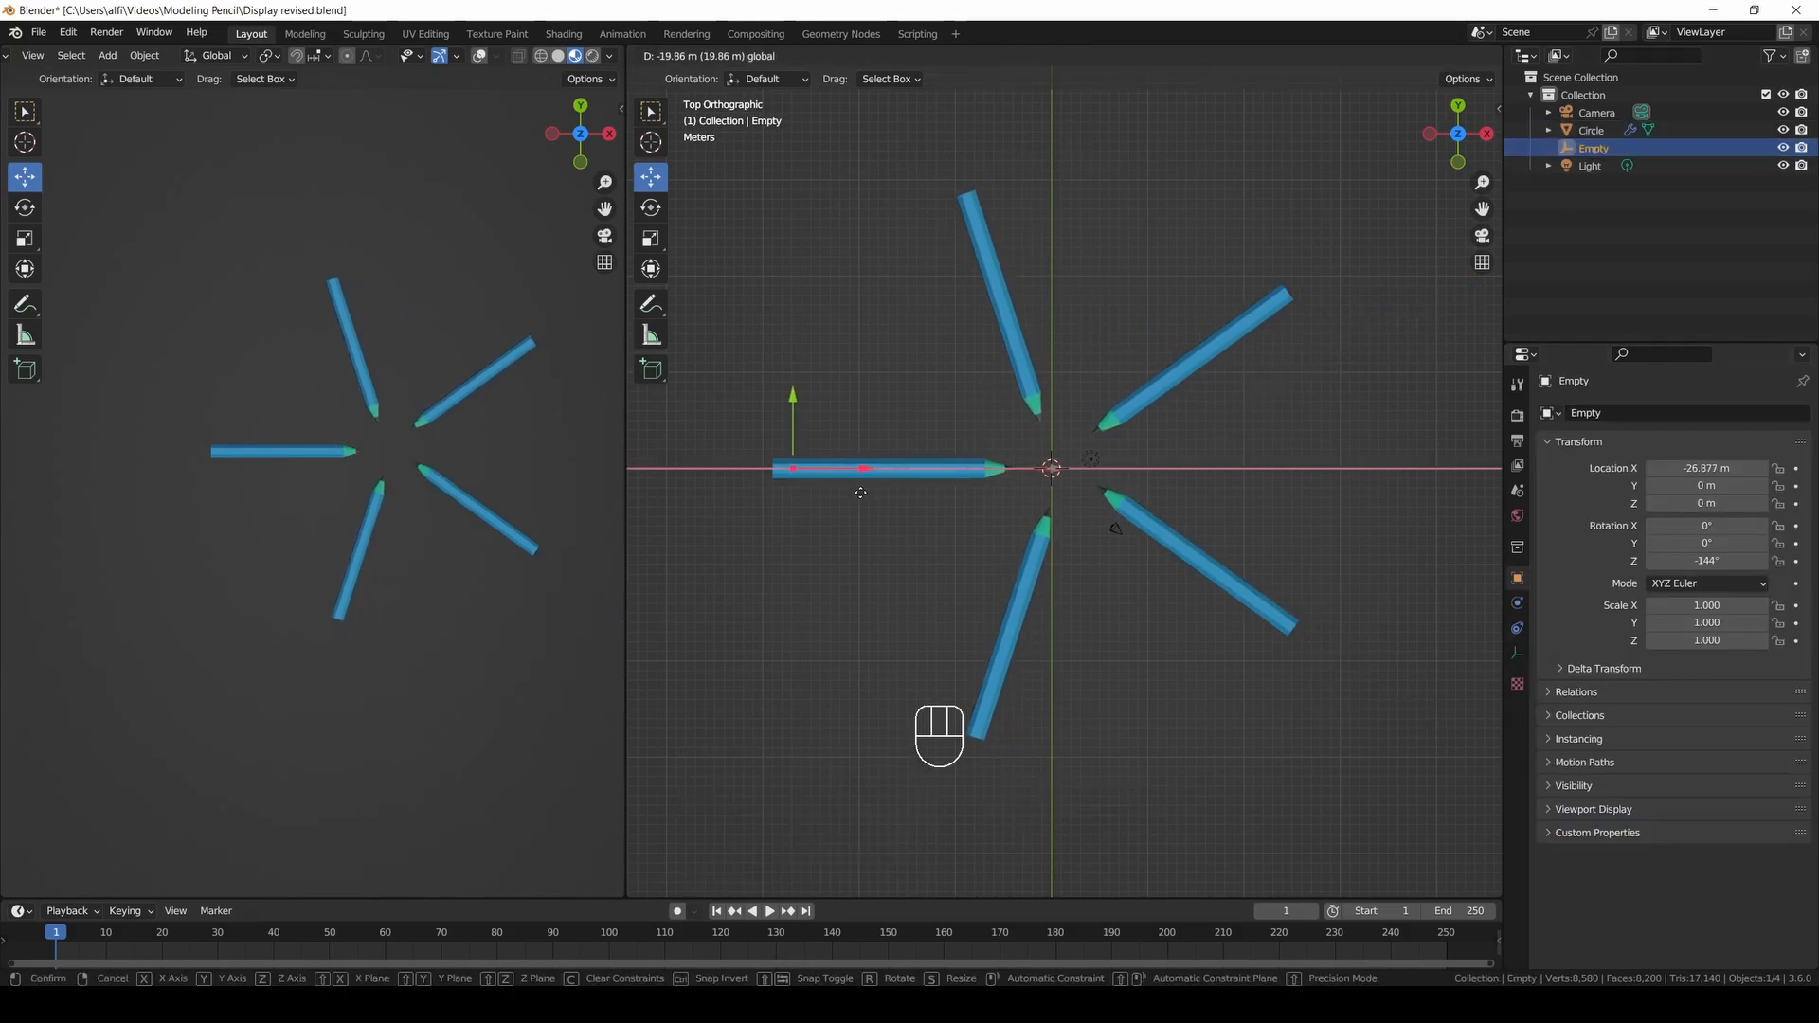
pyautogui.moveTo(860, 490); pyautogui.dragTo(864, 489)
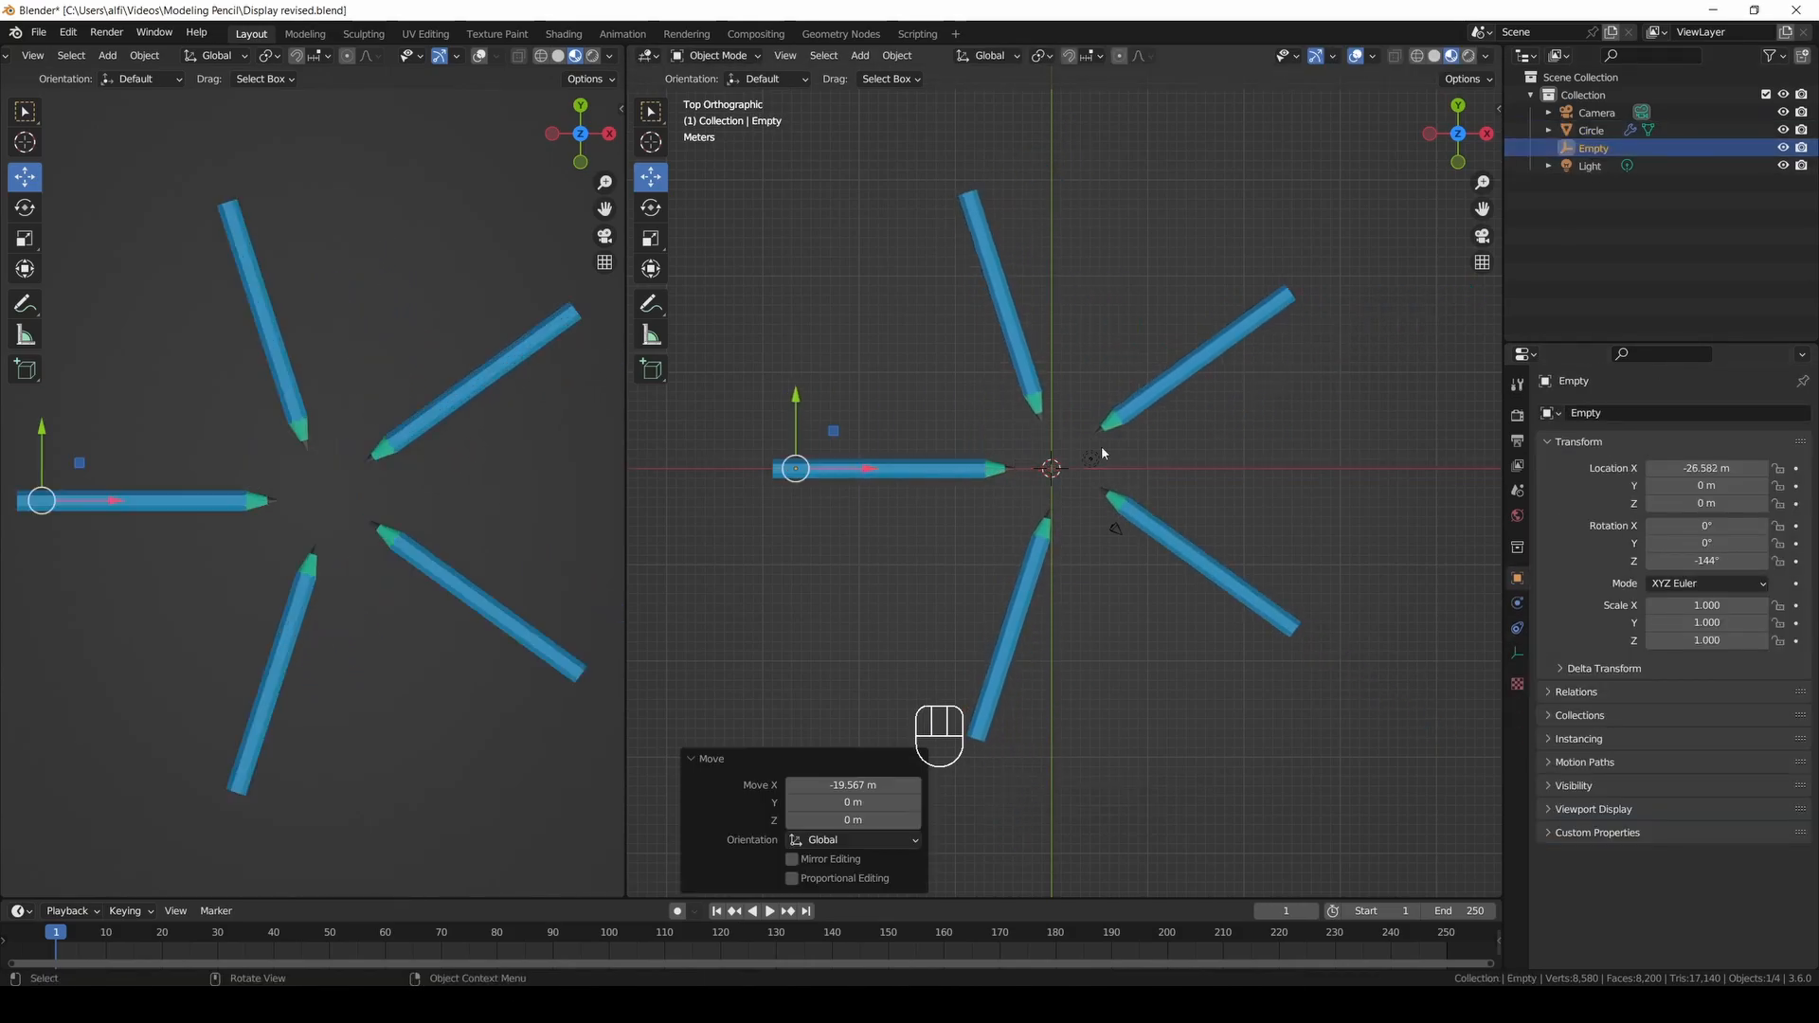
# Add a mesh plane at the scene center and scale it by 9 and again by 5 as a floor.
pyautogui.click(860, 56)
pyautogui.moveTo(885, 75)
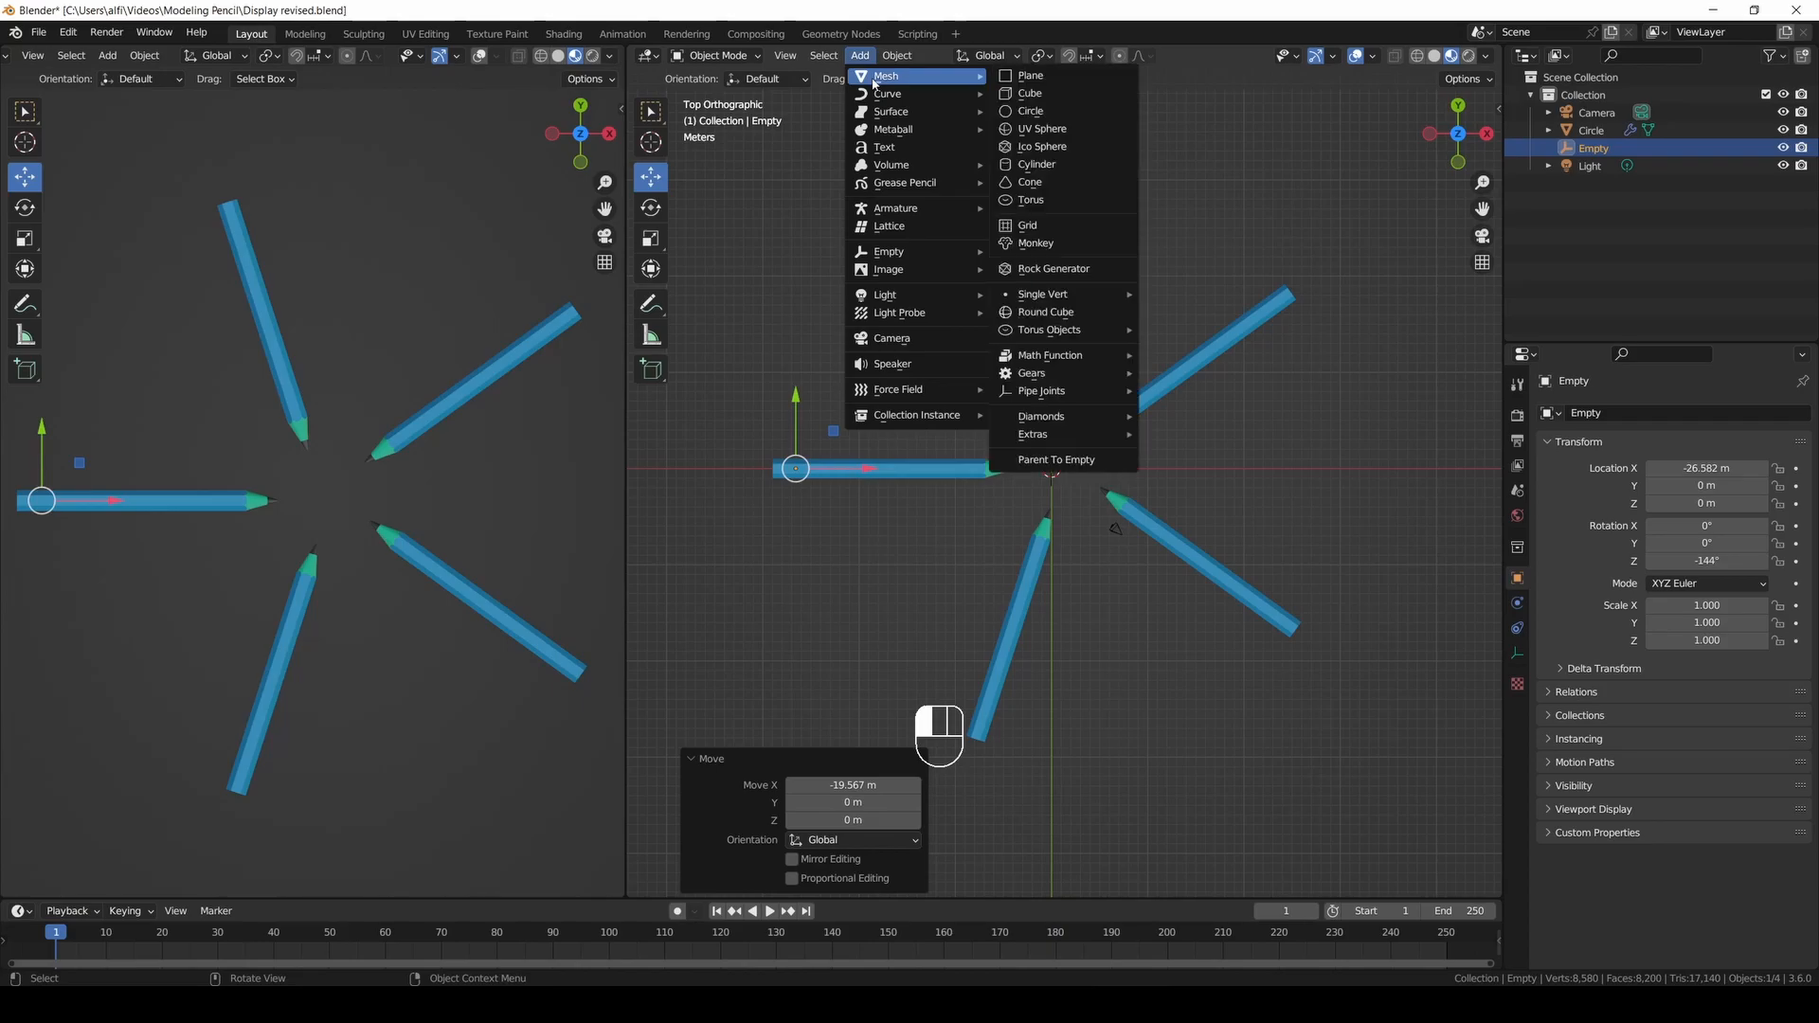
pyautogui.click(1030, 76)
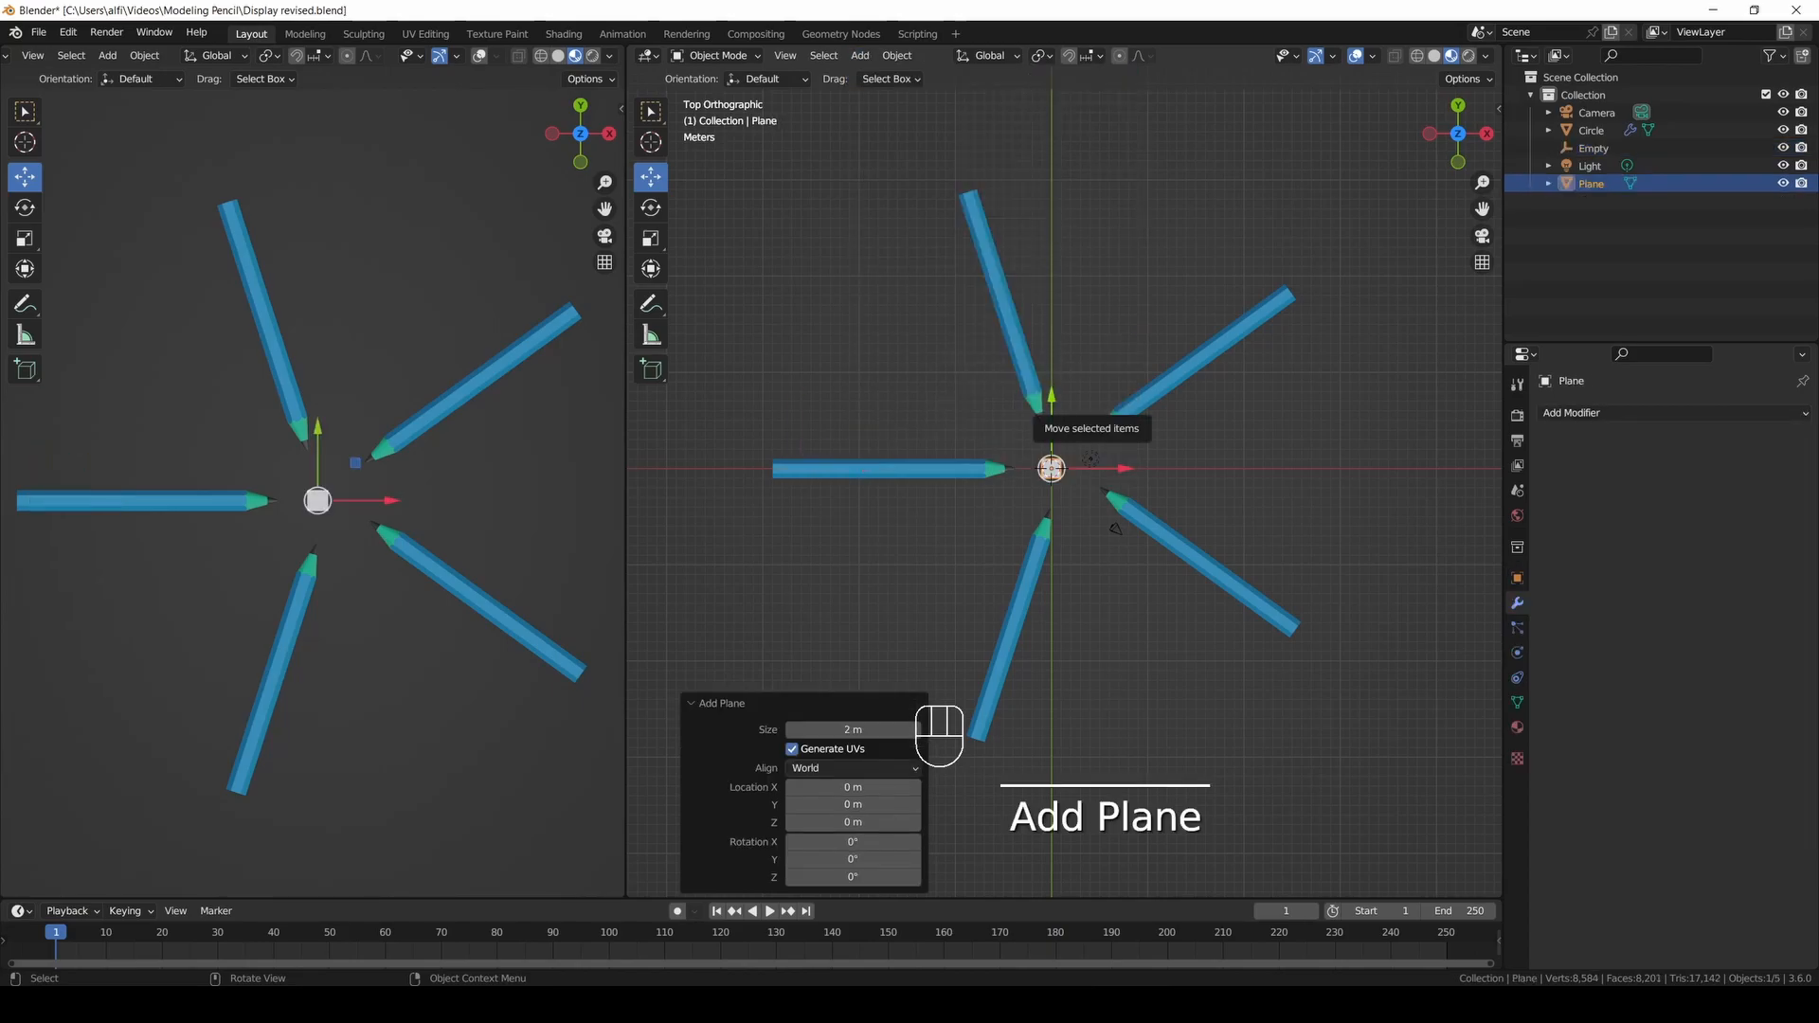
pyautogui.press('s')
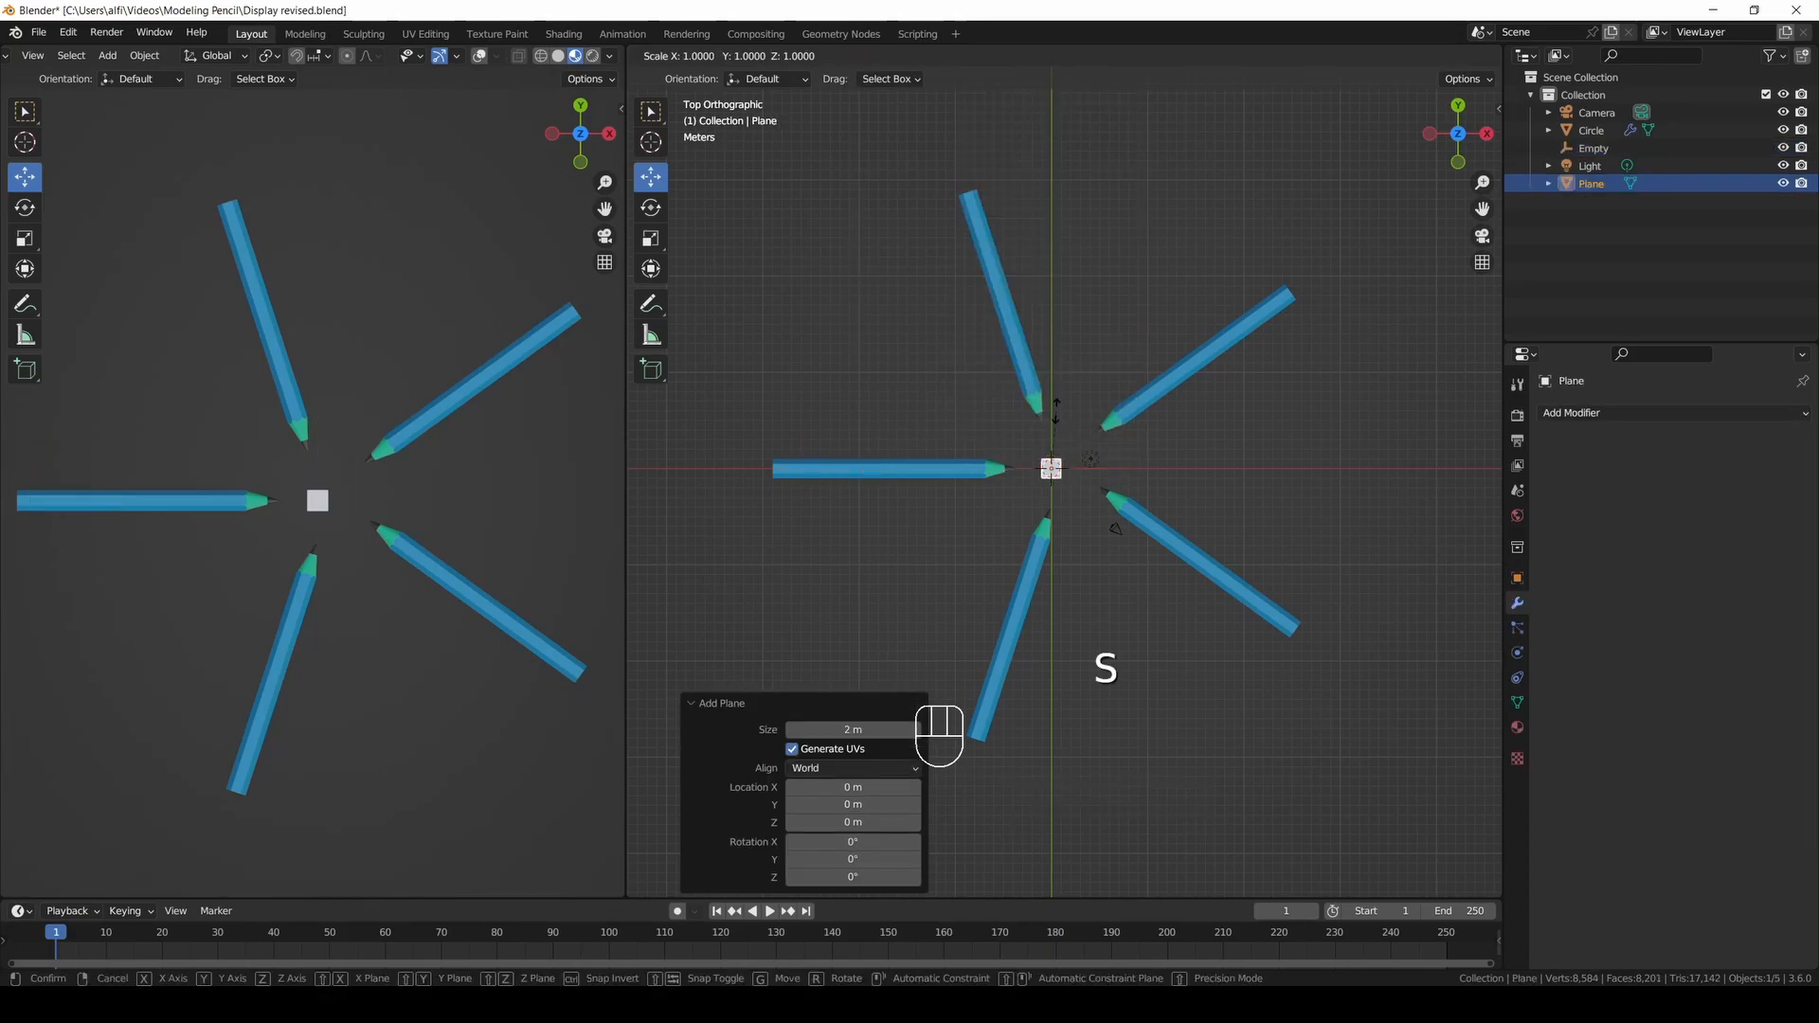
pyautogui.press('9')
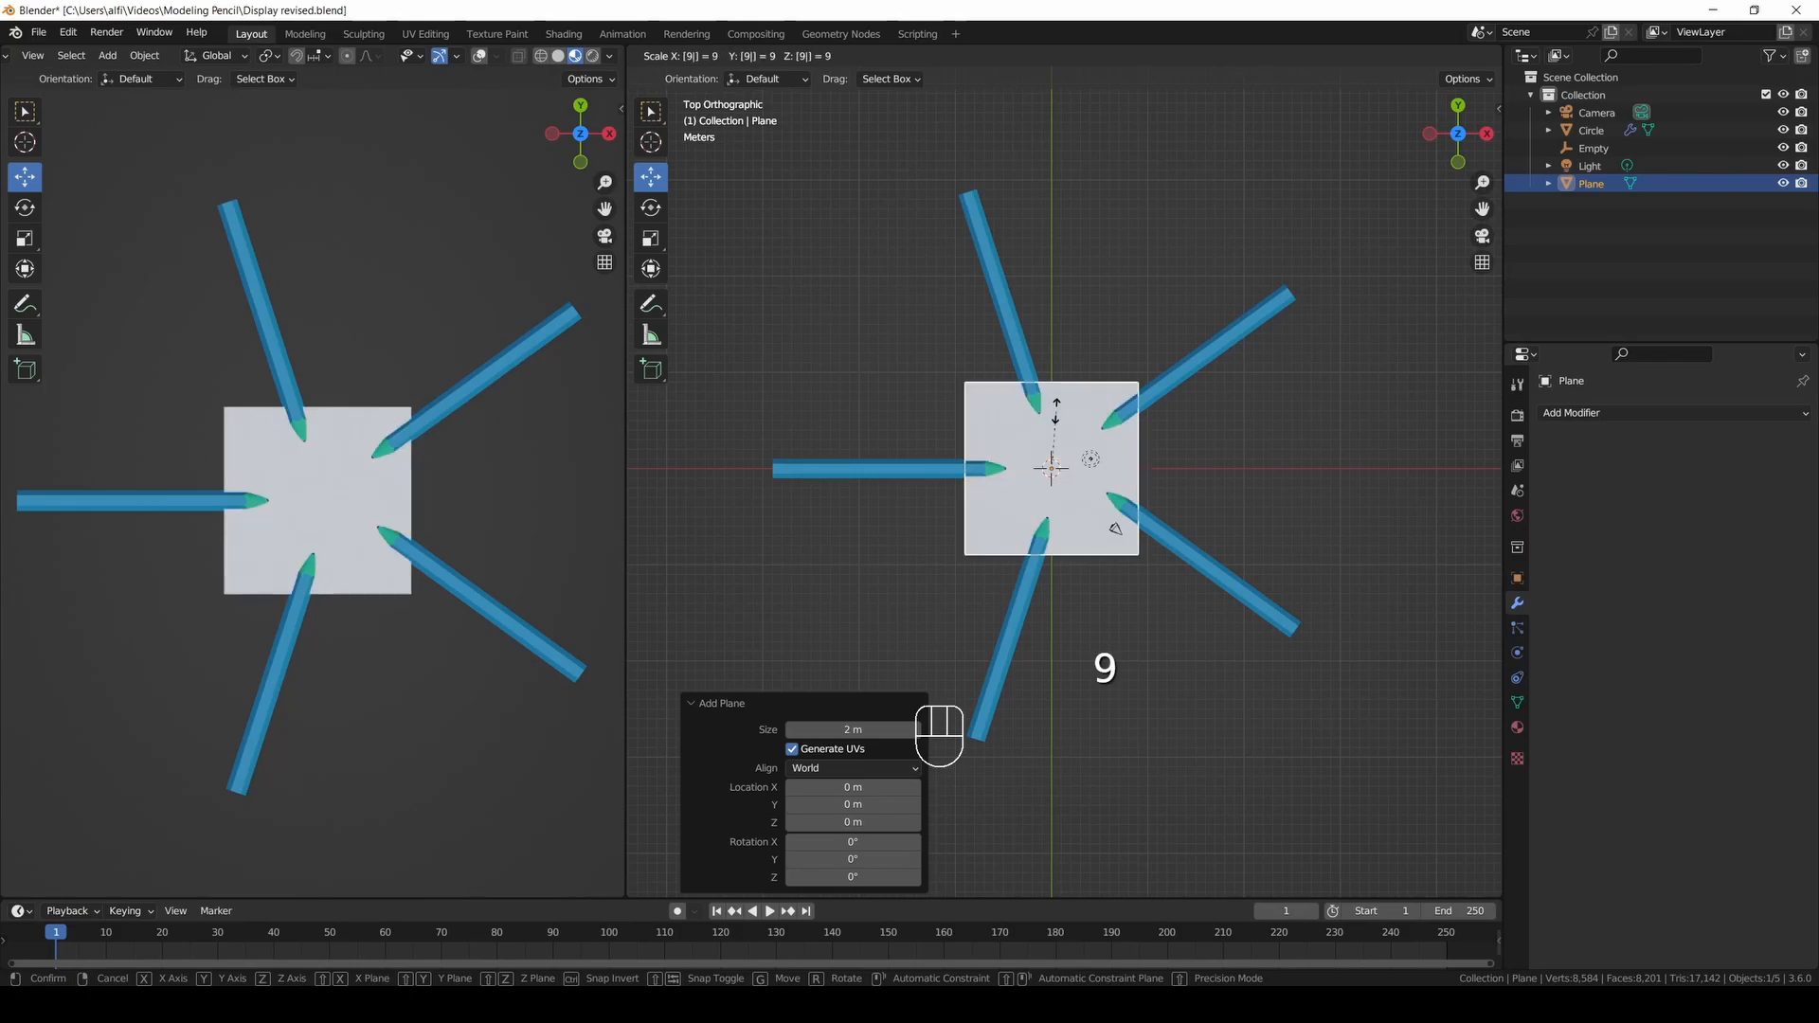
pyautogui.click(1055, 409)
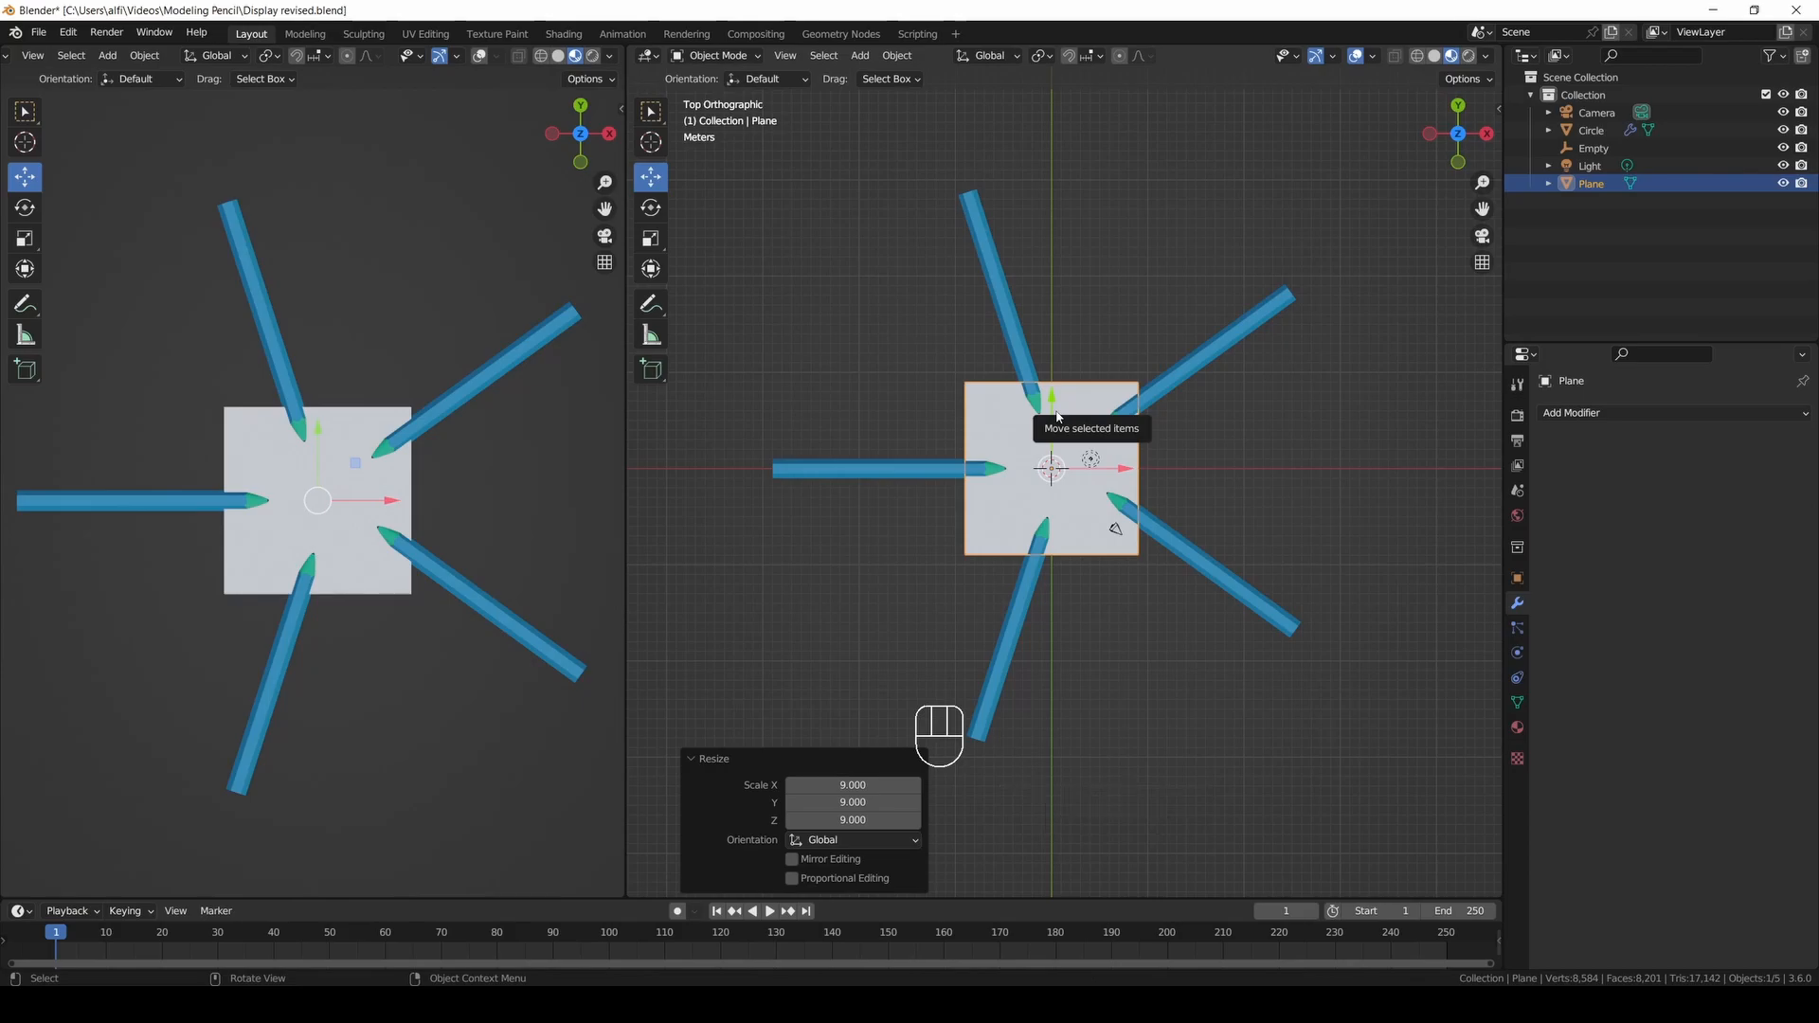
pyautogui.write('s5')
pyautogui.click(1055, 418)
# Lower the plane about 1.28 m along Z in front view so the pencils rest on it.
pyautogui.click(1458, 162)
pyautogui.scroll(2, 1331, 273)
pyautogui.moveTo(1482, 208); pyautogui.dragTo(1495, 2)
pyautogui.moveTo(1064, 316); pyautogui.dragTo(1064, 333)
pyautogui.click(1064, 333)
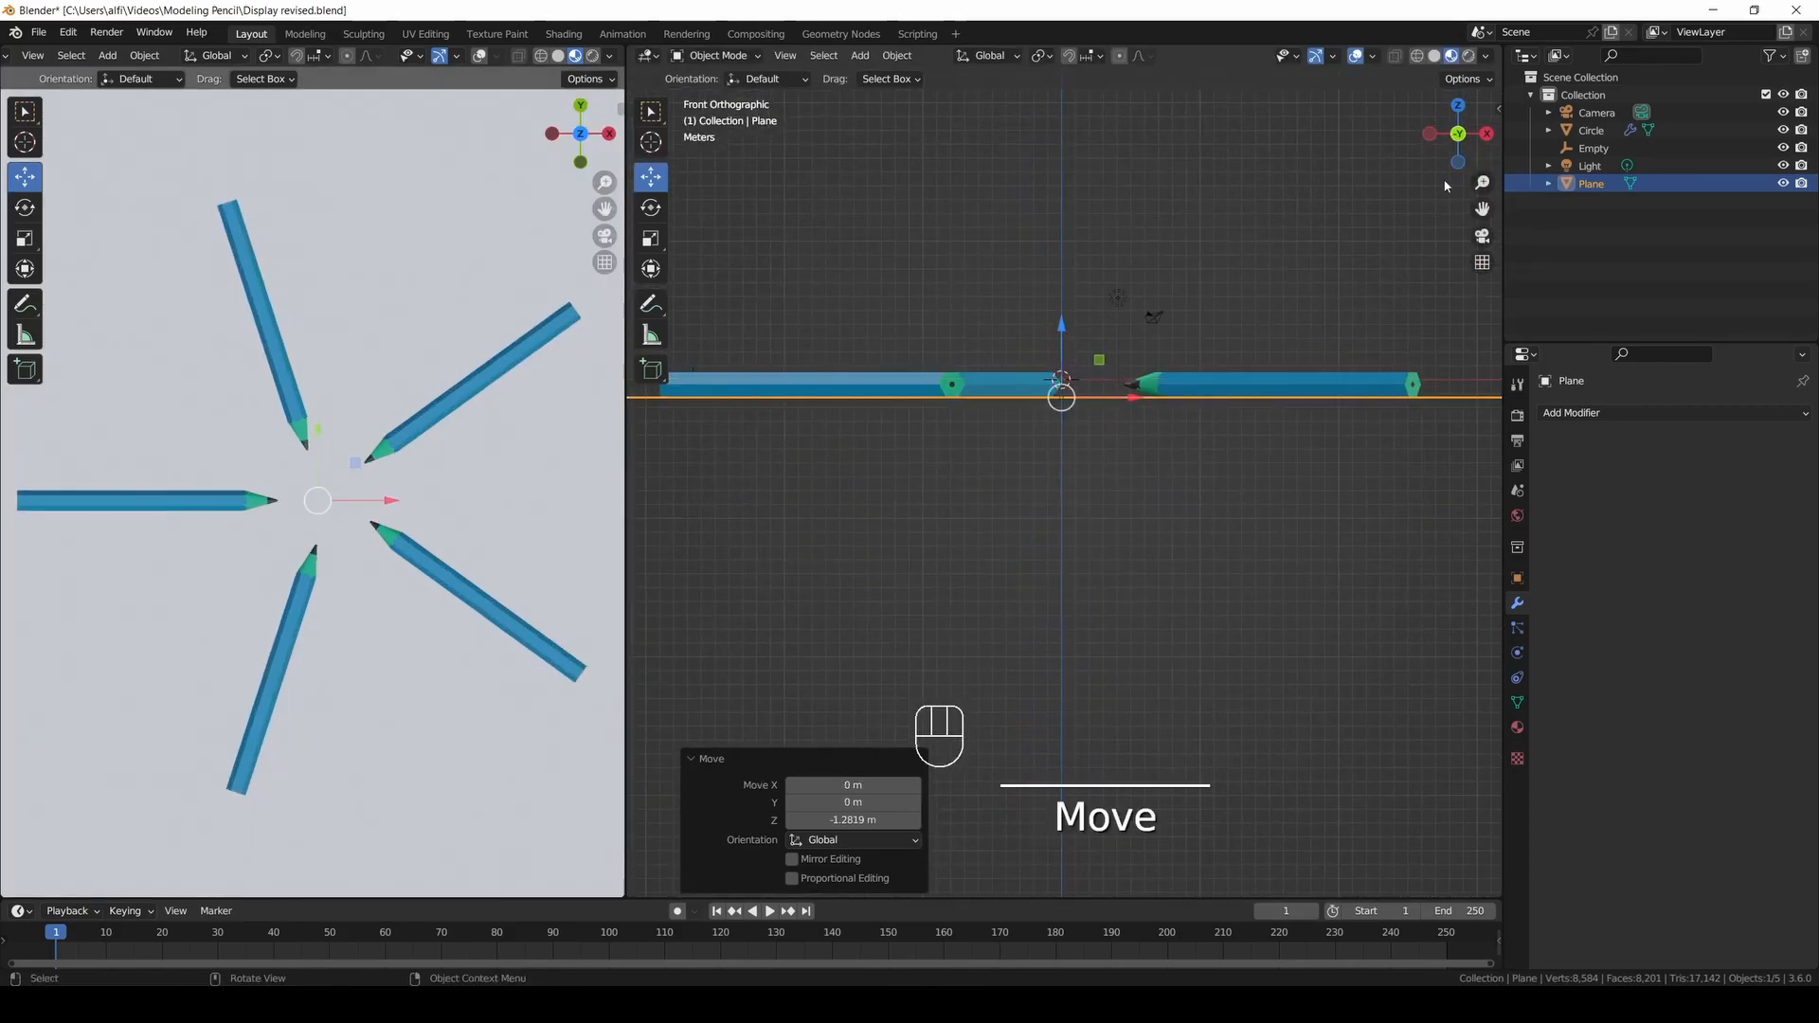
# Enable Ambient Occlusion and Screen Space Reflections in the Eevee render settings.
pyautogui.moveTo(1064, 333); pyautogui.dragTo(1080, 408, button='middle')
pyautogui.click(1516, 415)
pyautogui.click(1718, 414)
pyautogui.click(1718, 415)
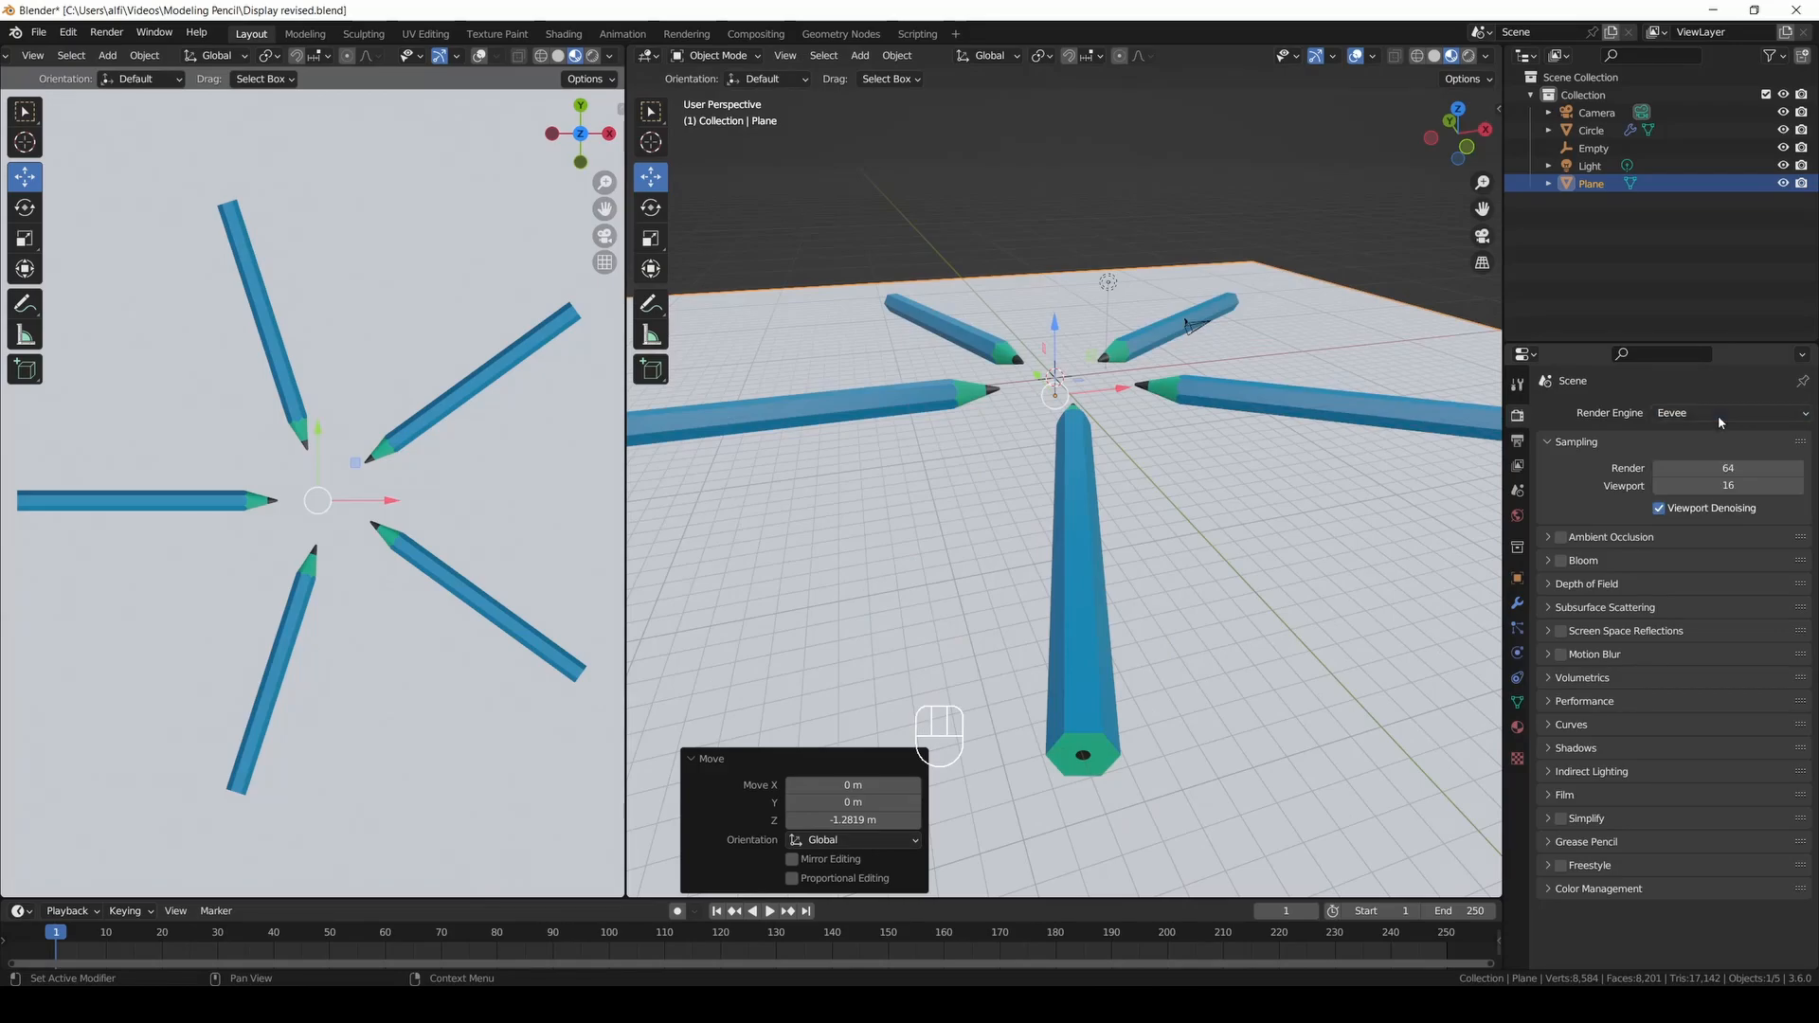
pyautogui.click(1569, 540)
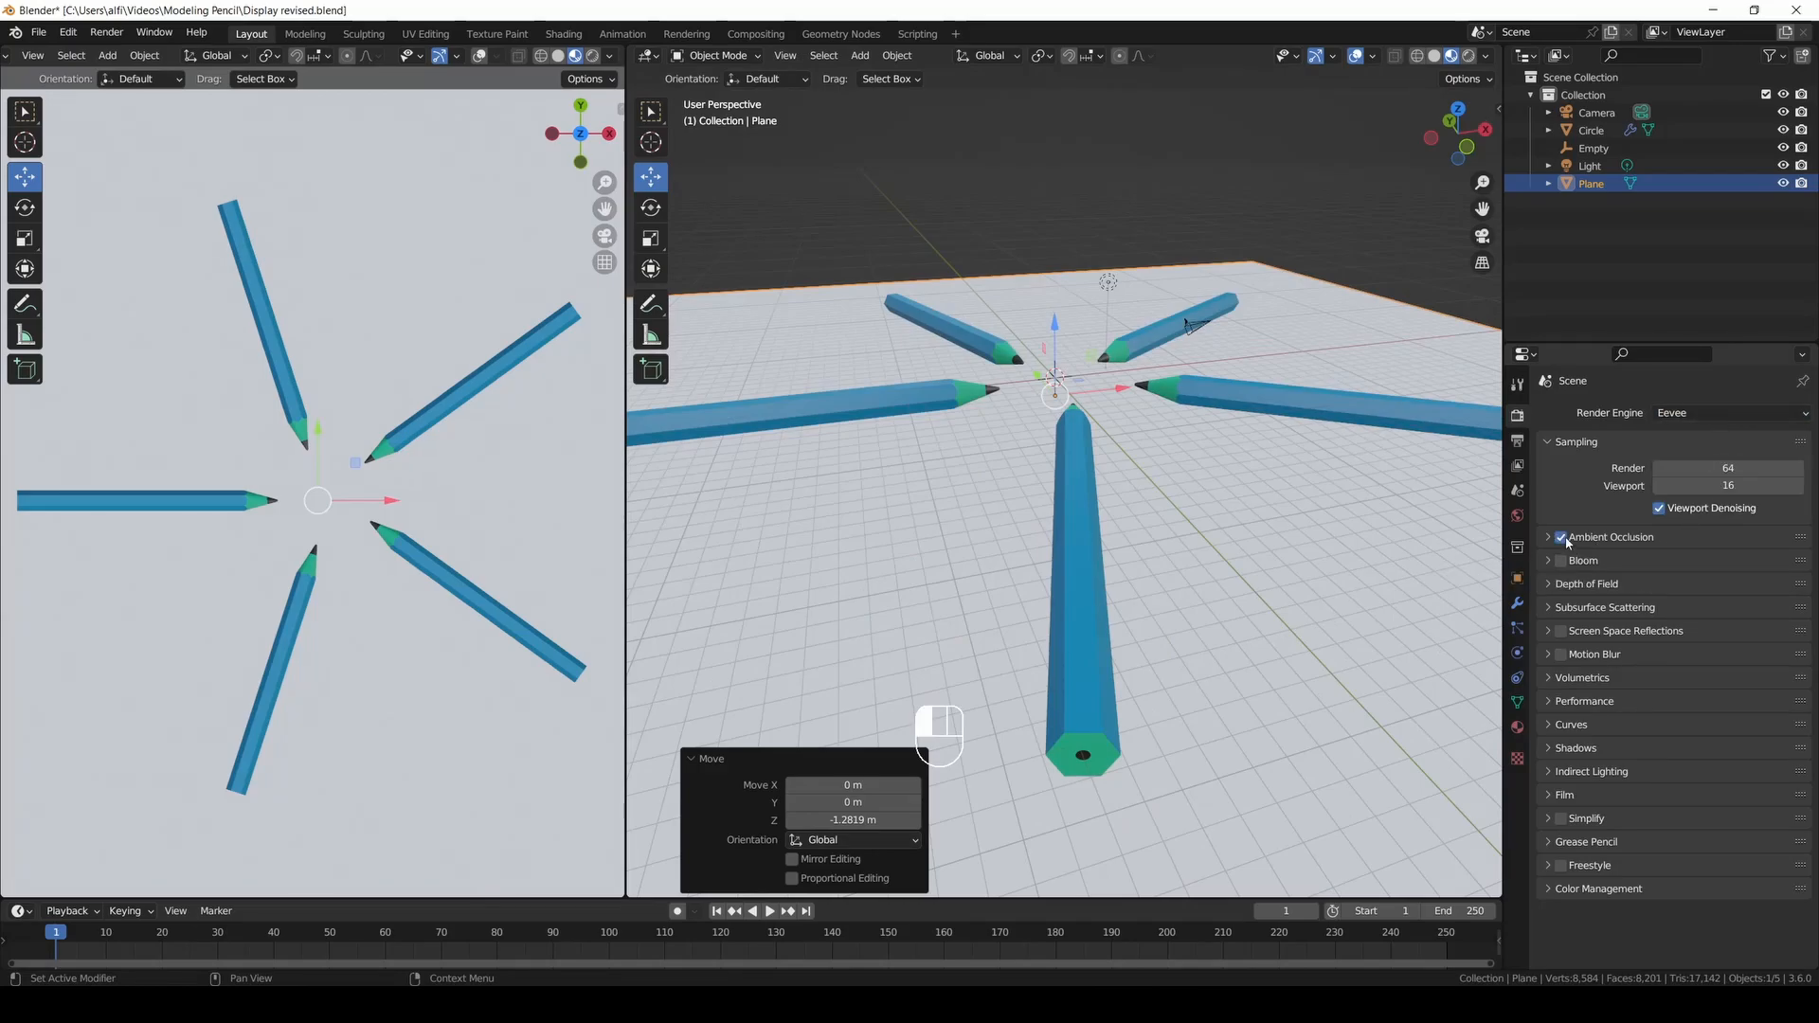
pyautogui.click(1561, 632)
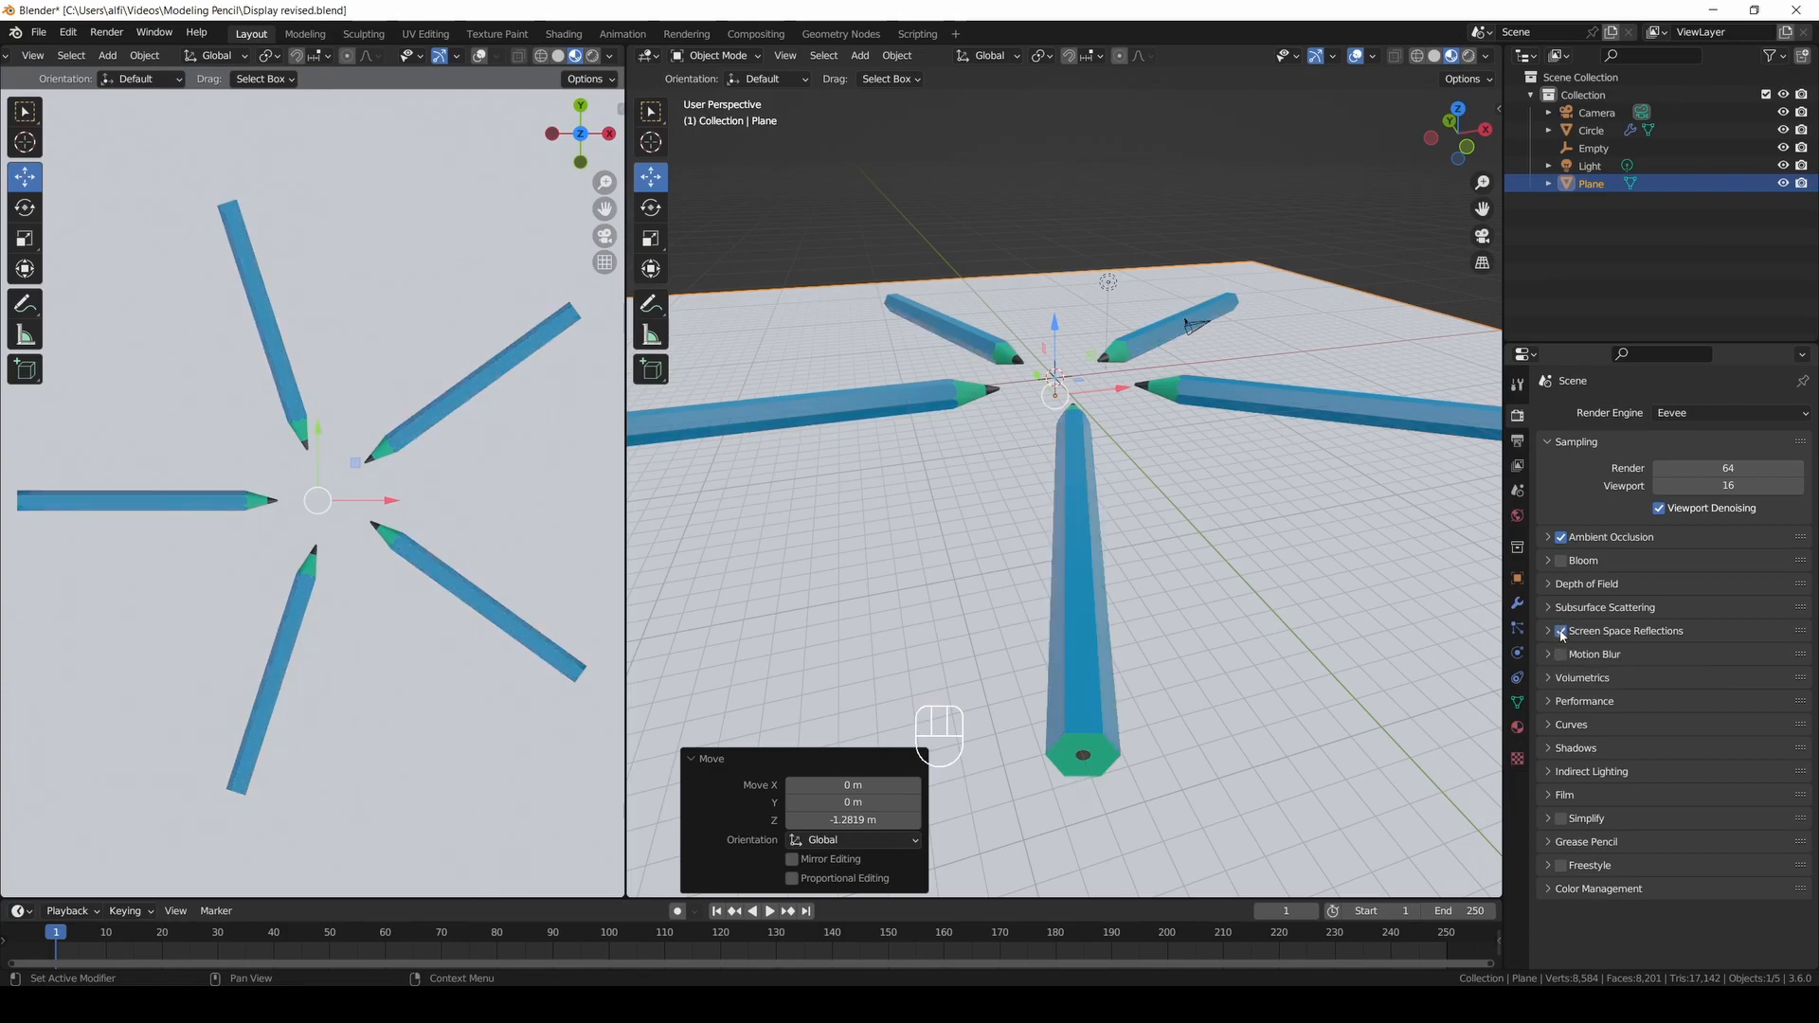
# Apply the Array modifier on the pencils and enter Edit Mode.
pyautogui.scroll(-3, 1403, 213)
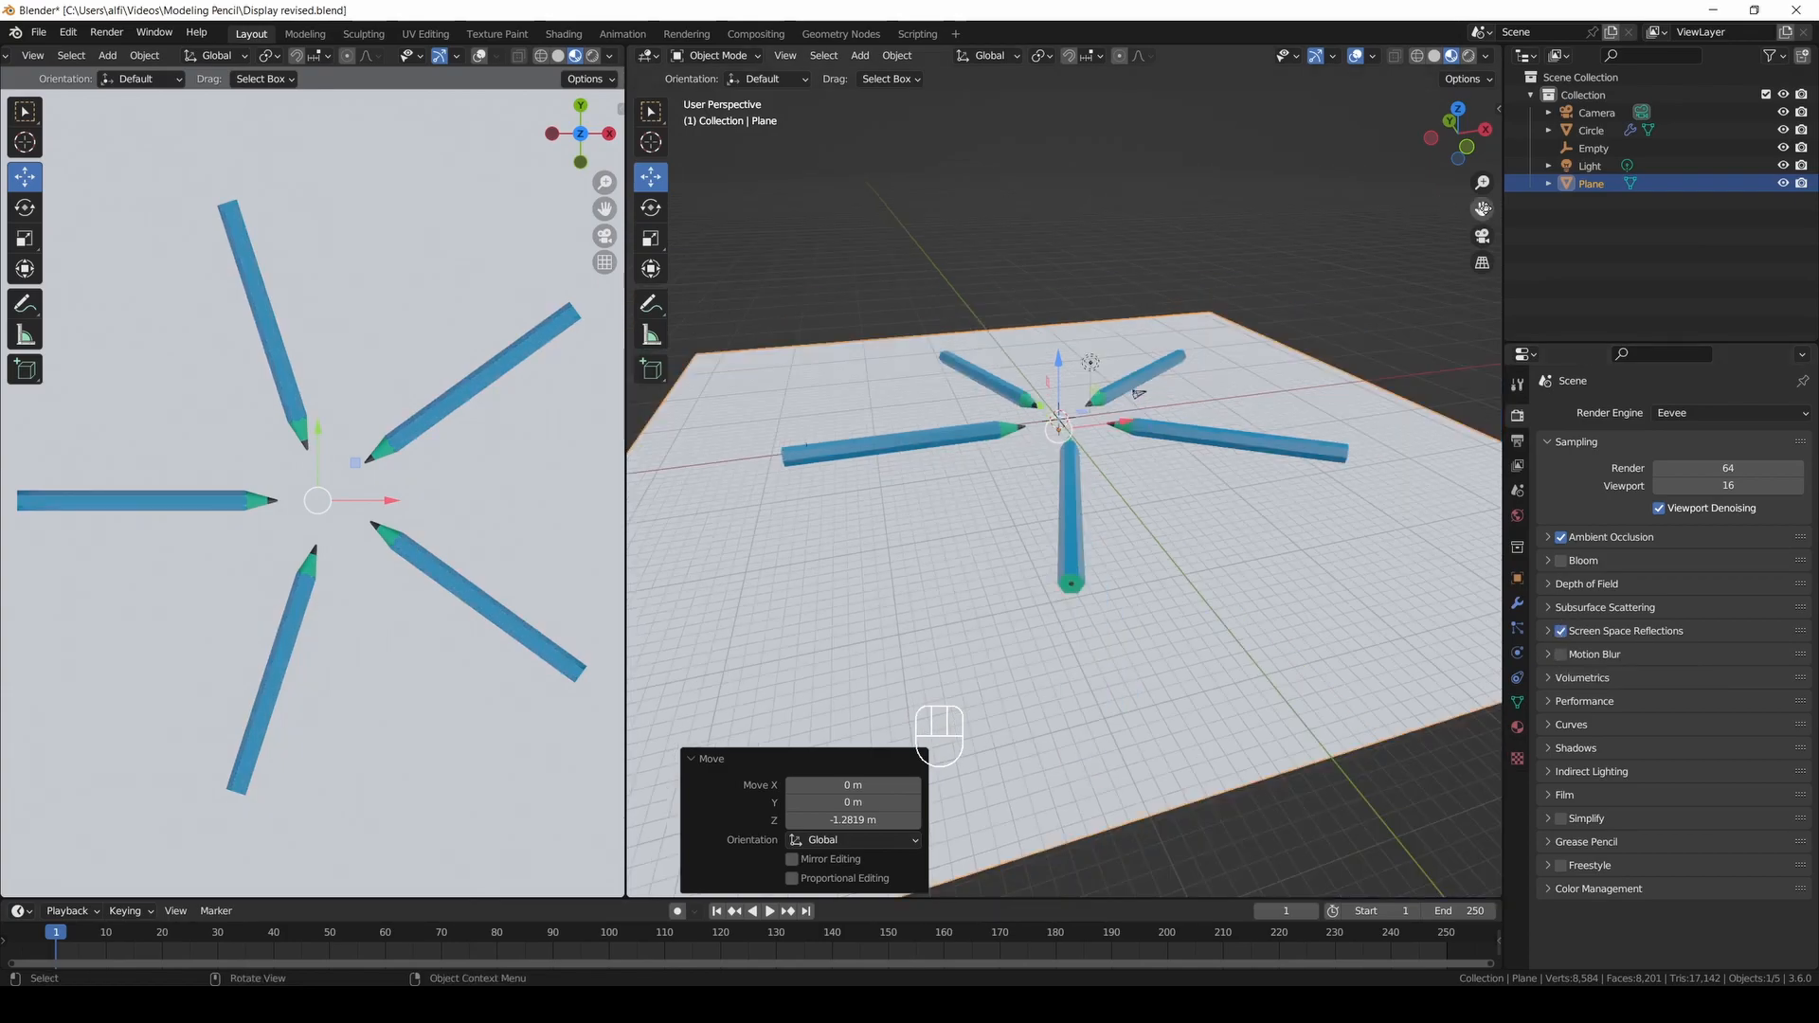
pyautogui.moveTo(1482, 209); pyautogui.dragTo(1570, 185)
pyautogui.click(1186, 470)
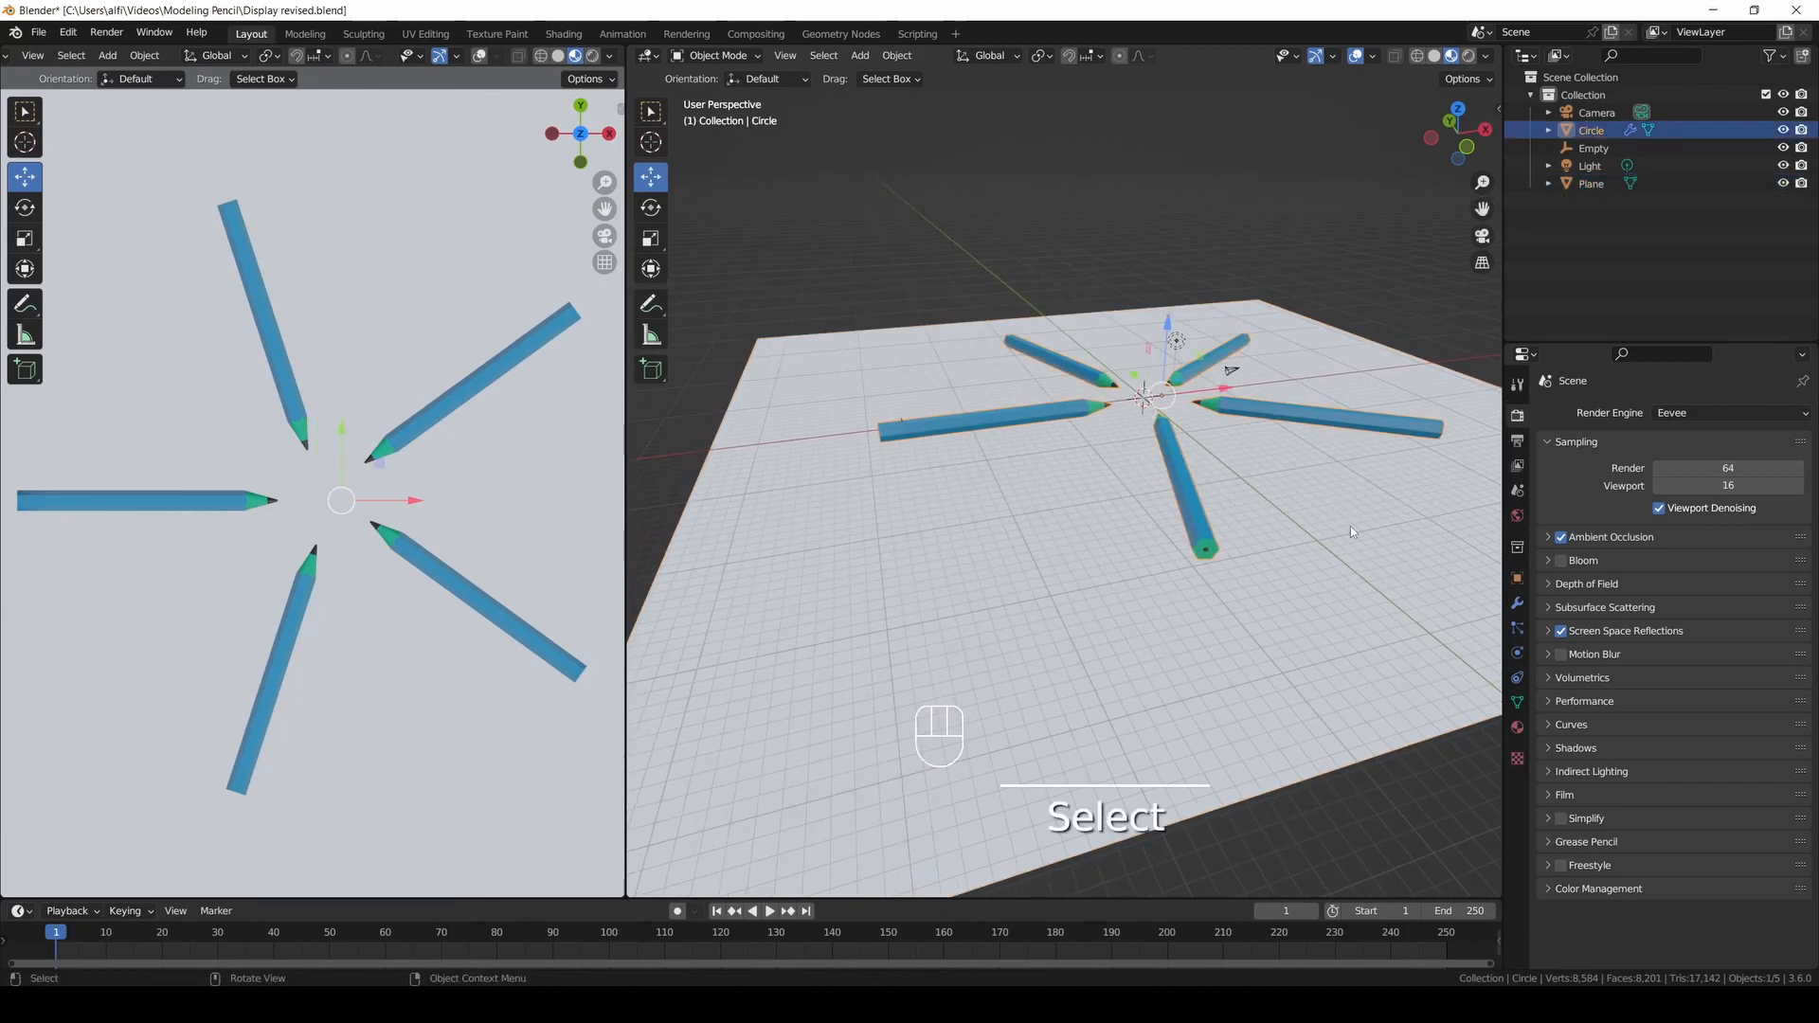
pyautogui.click(1517, 604)
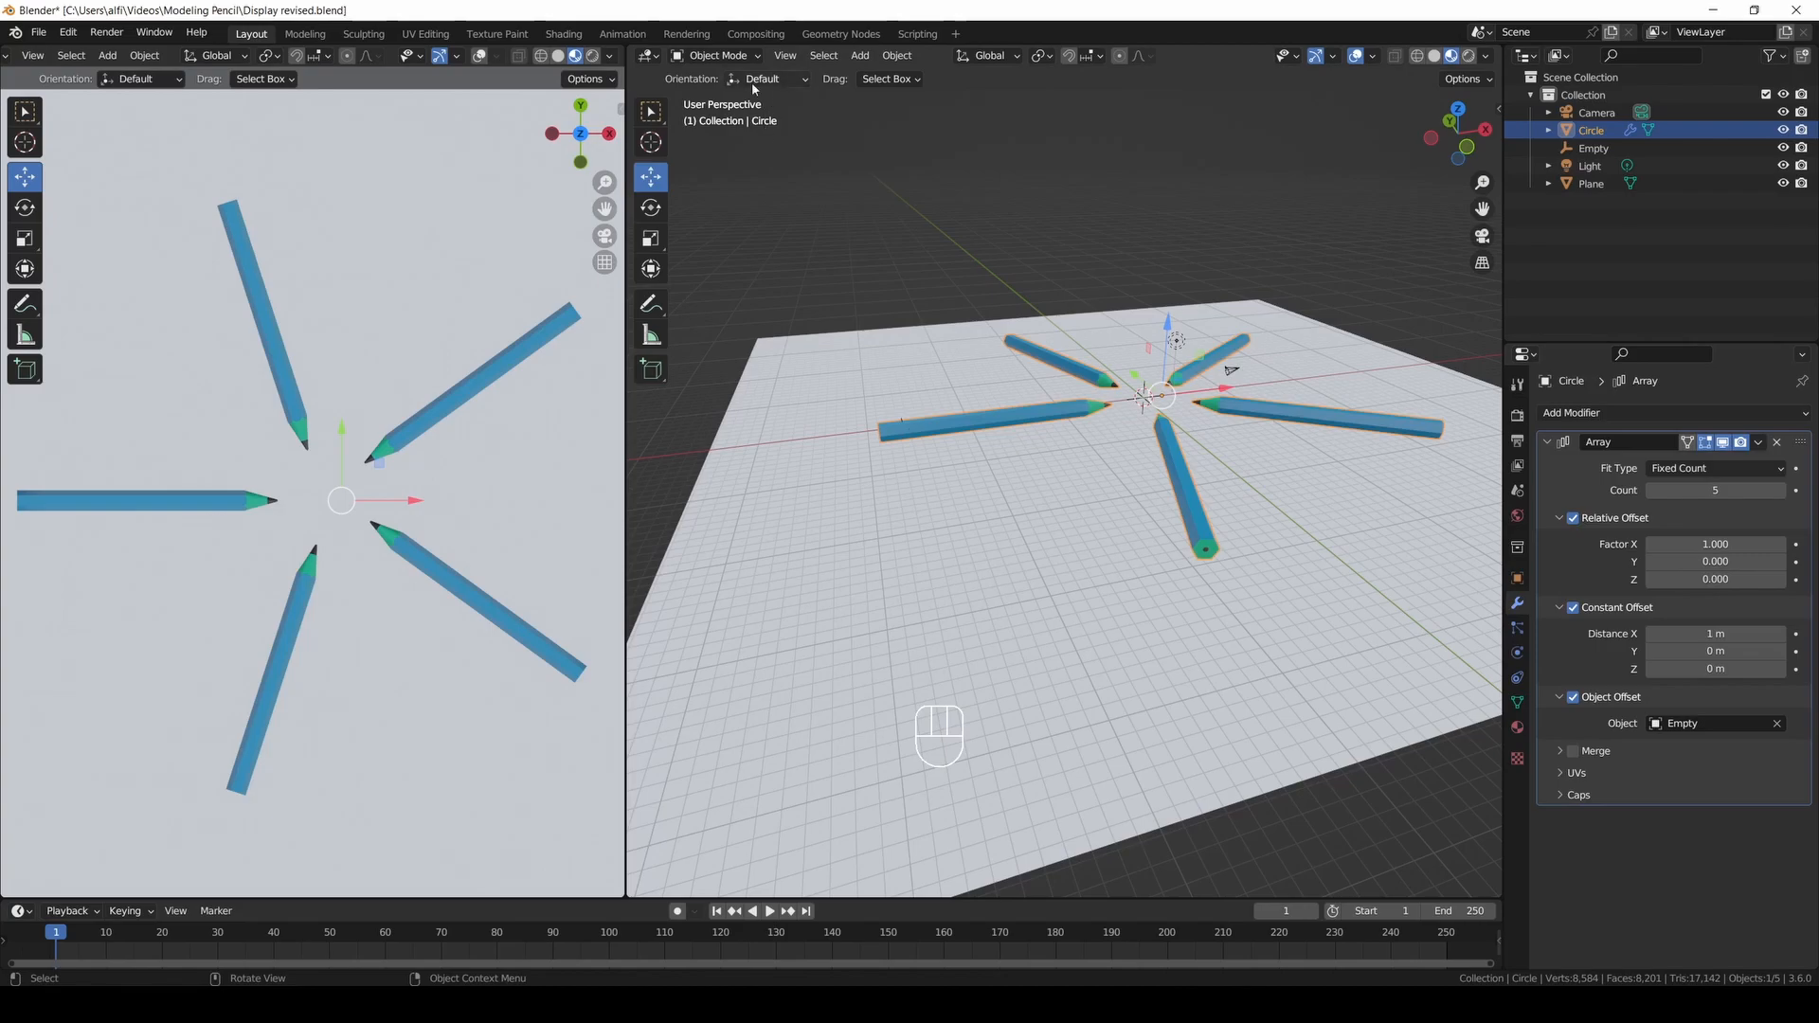
pyautogui.click(1760, 442)
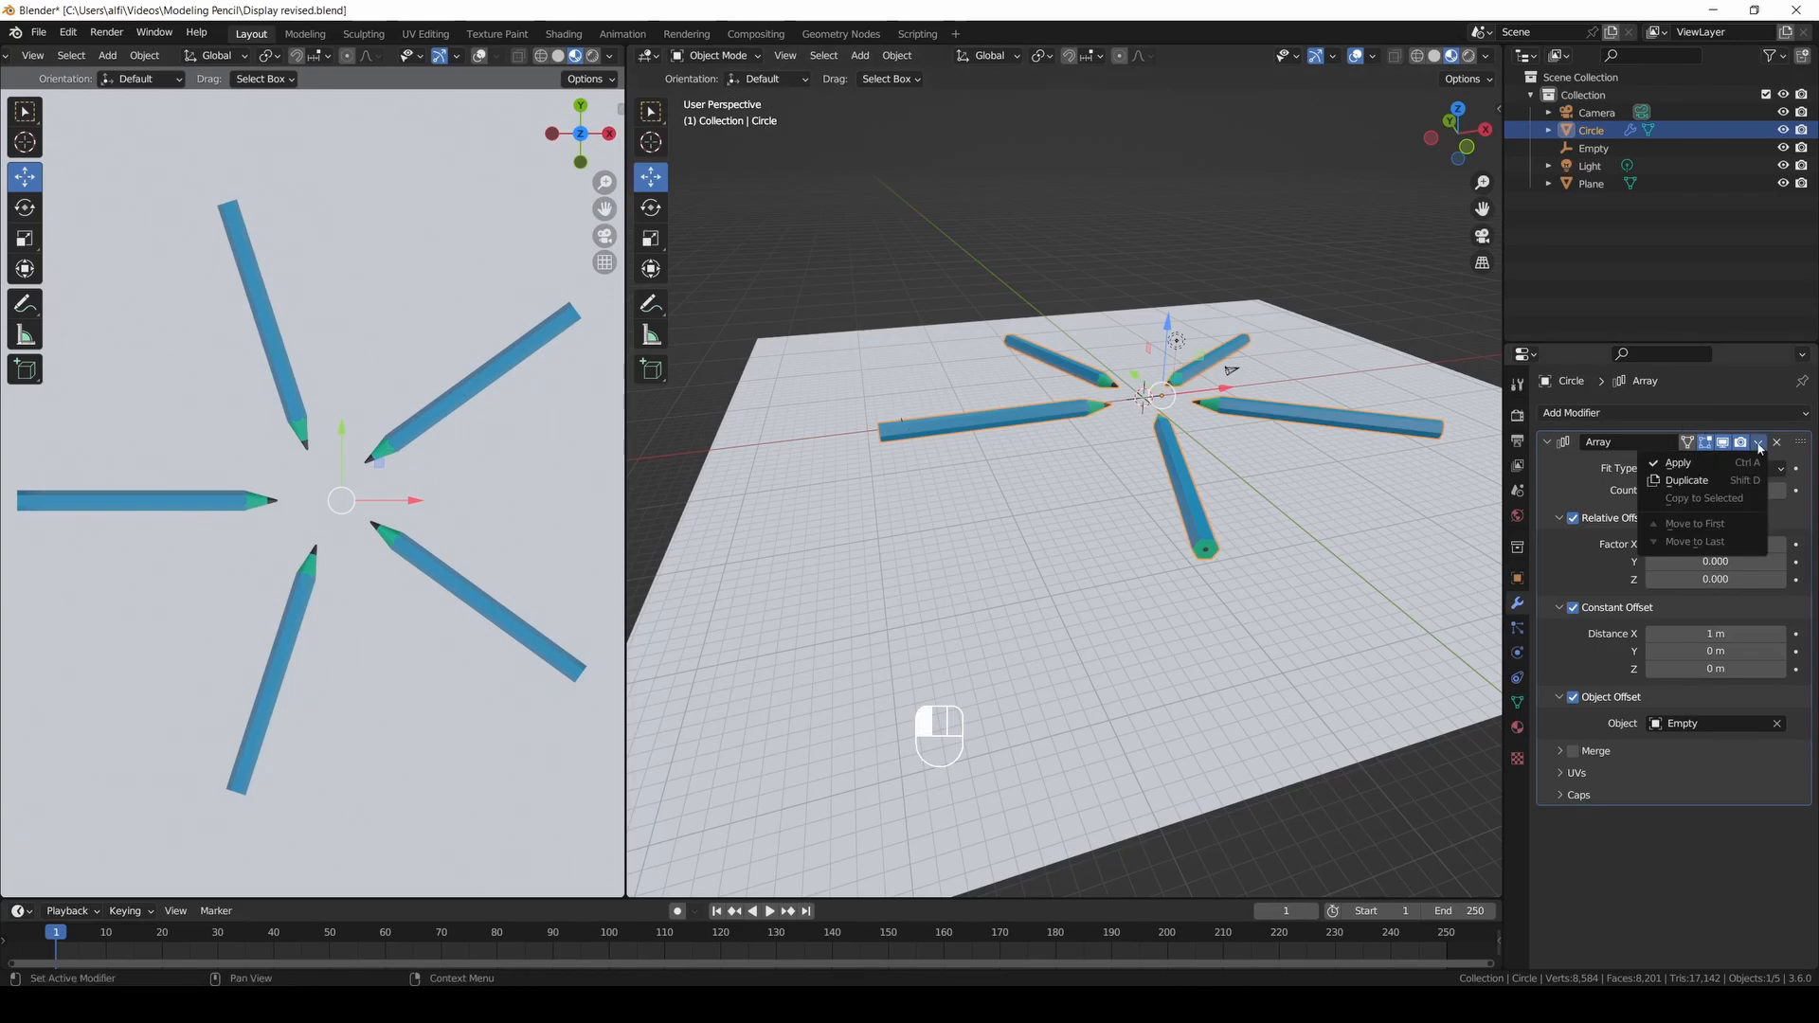
pyautogui.click(1717, 467)
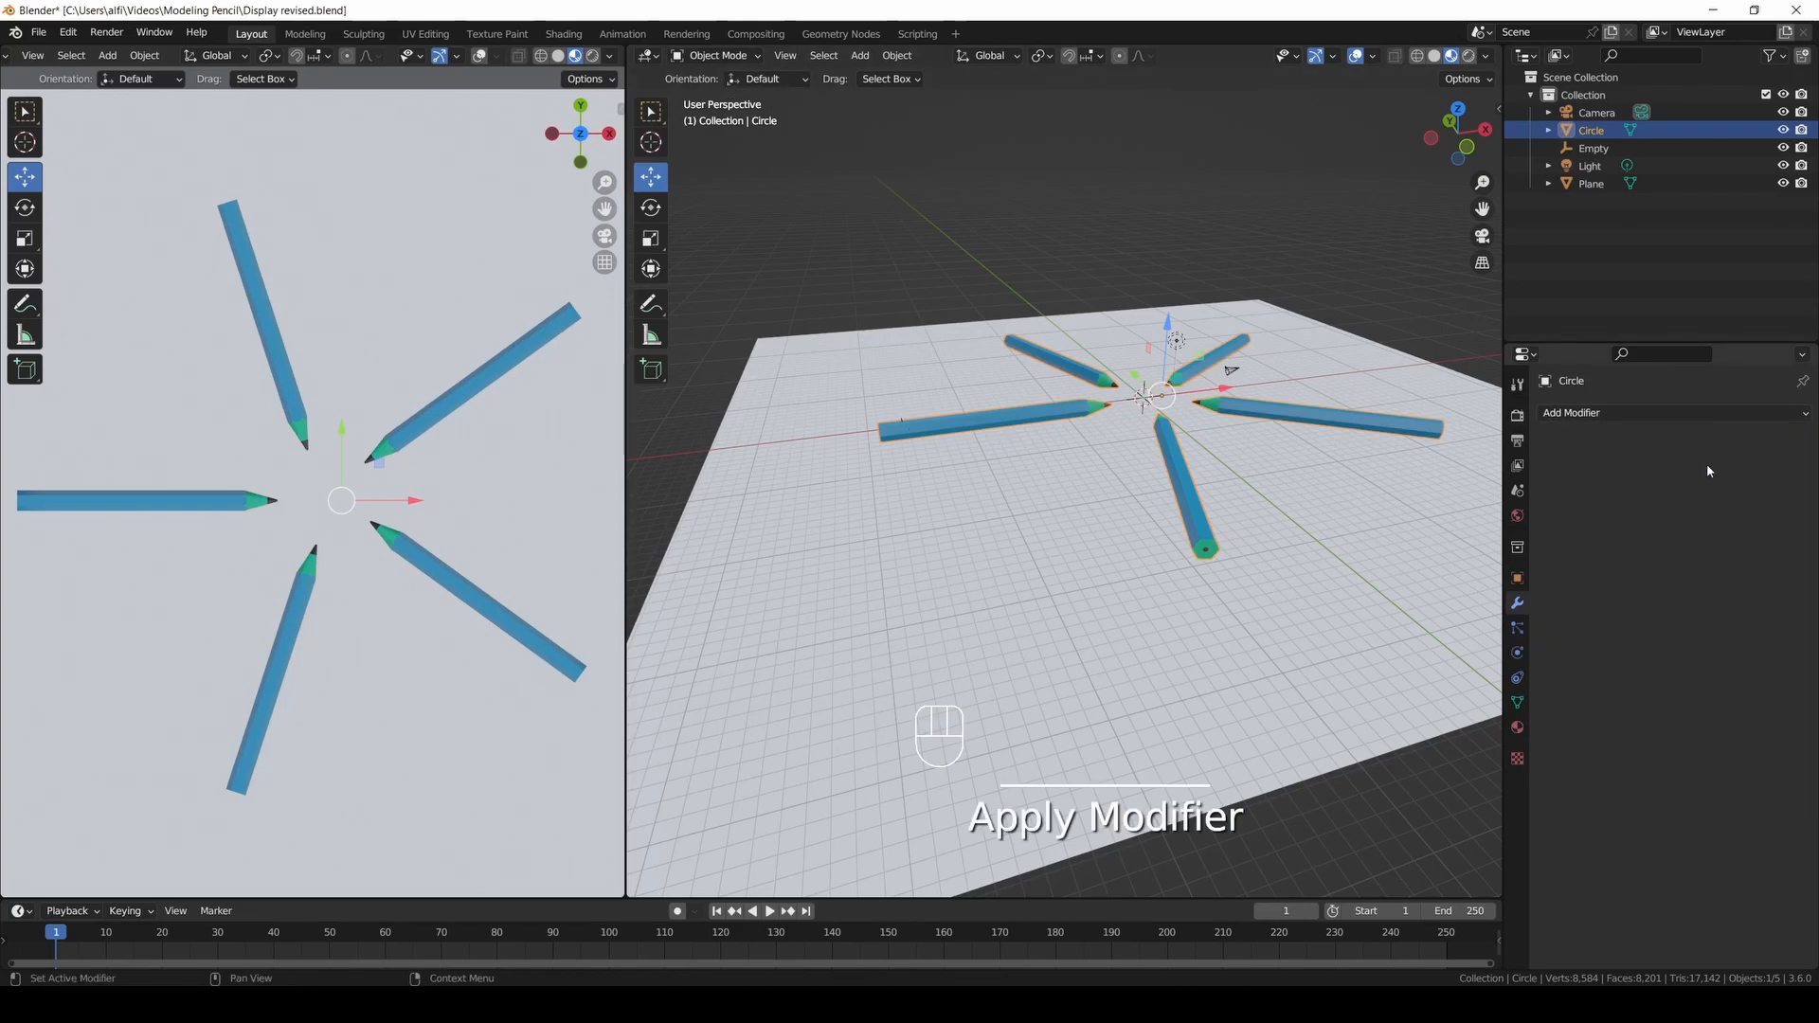
pyautogui.click(718, 55)
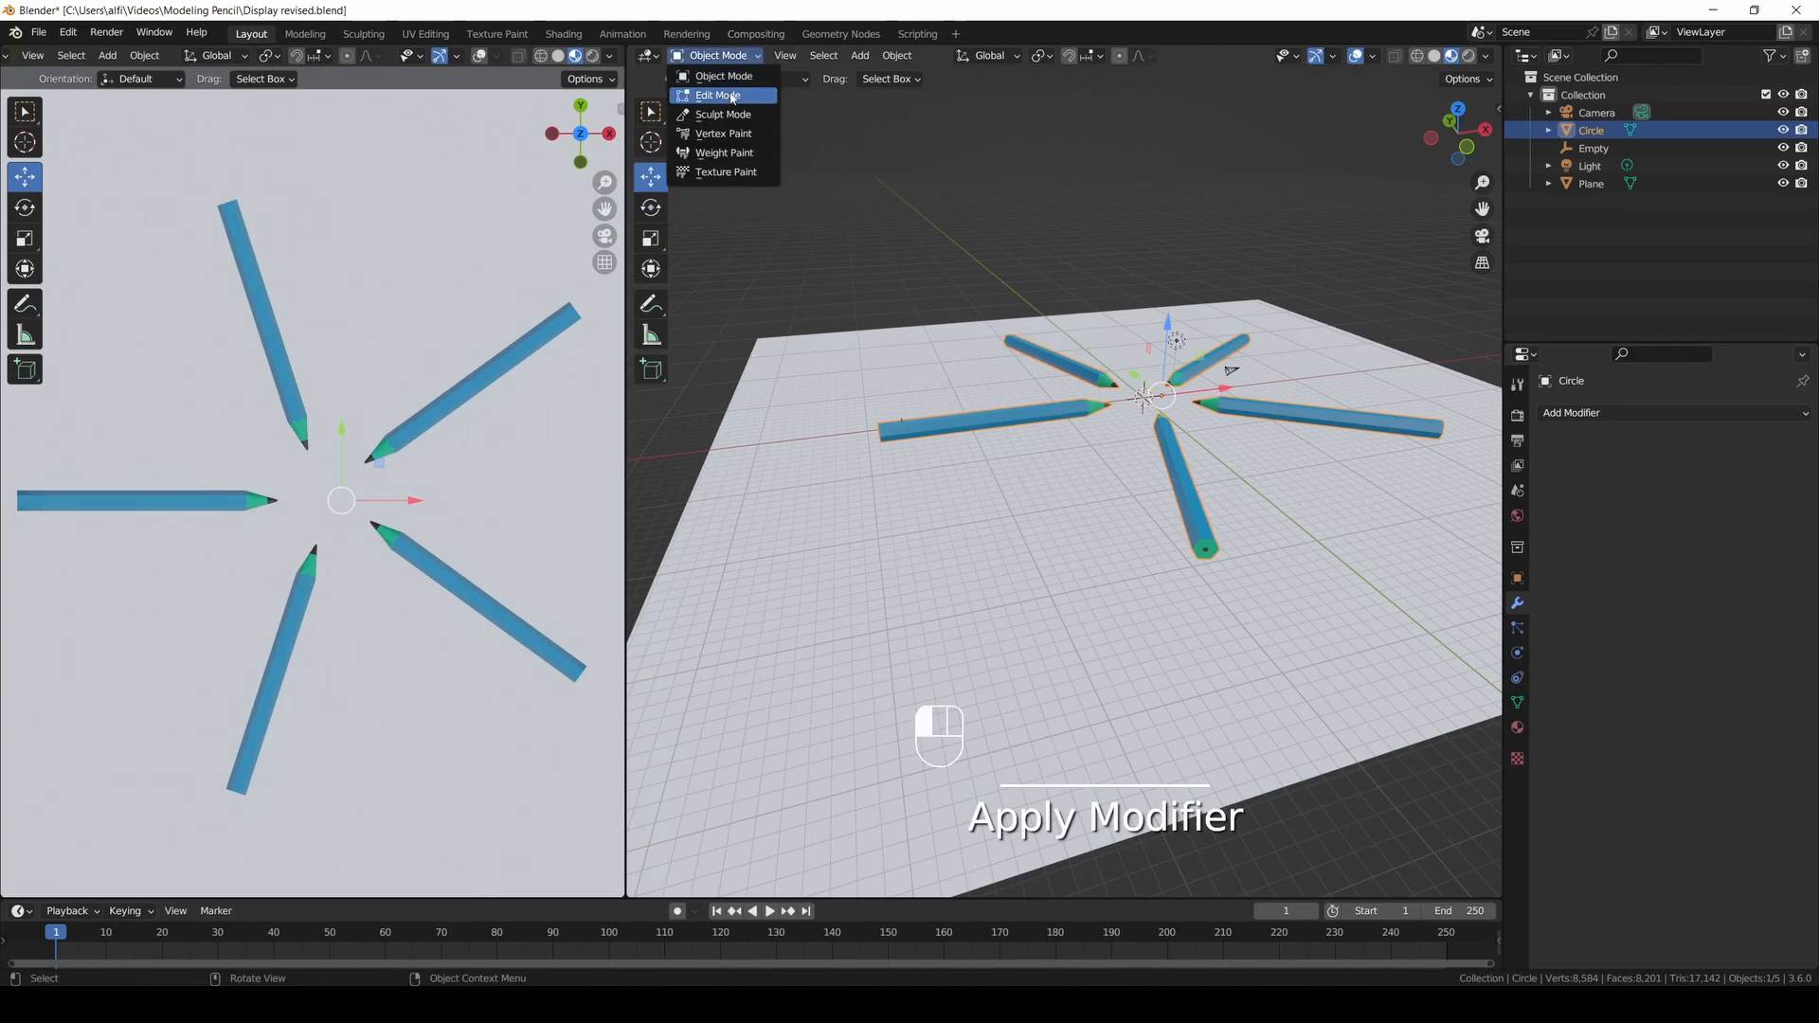
pyautogui.click(730, 90)
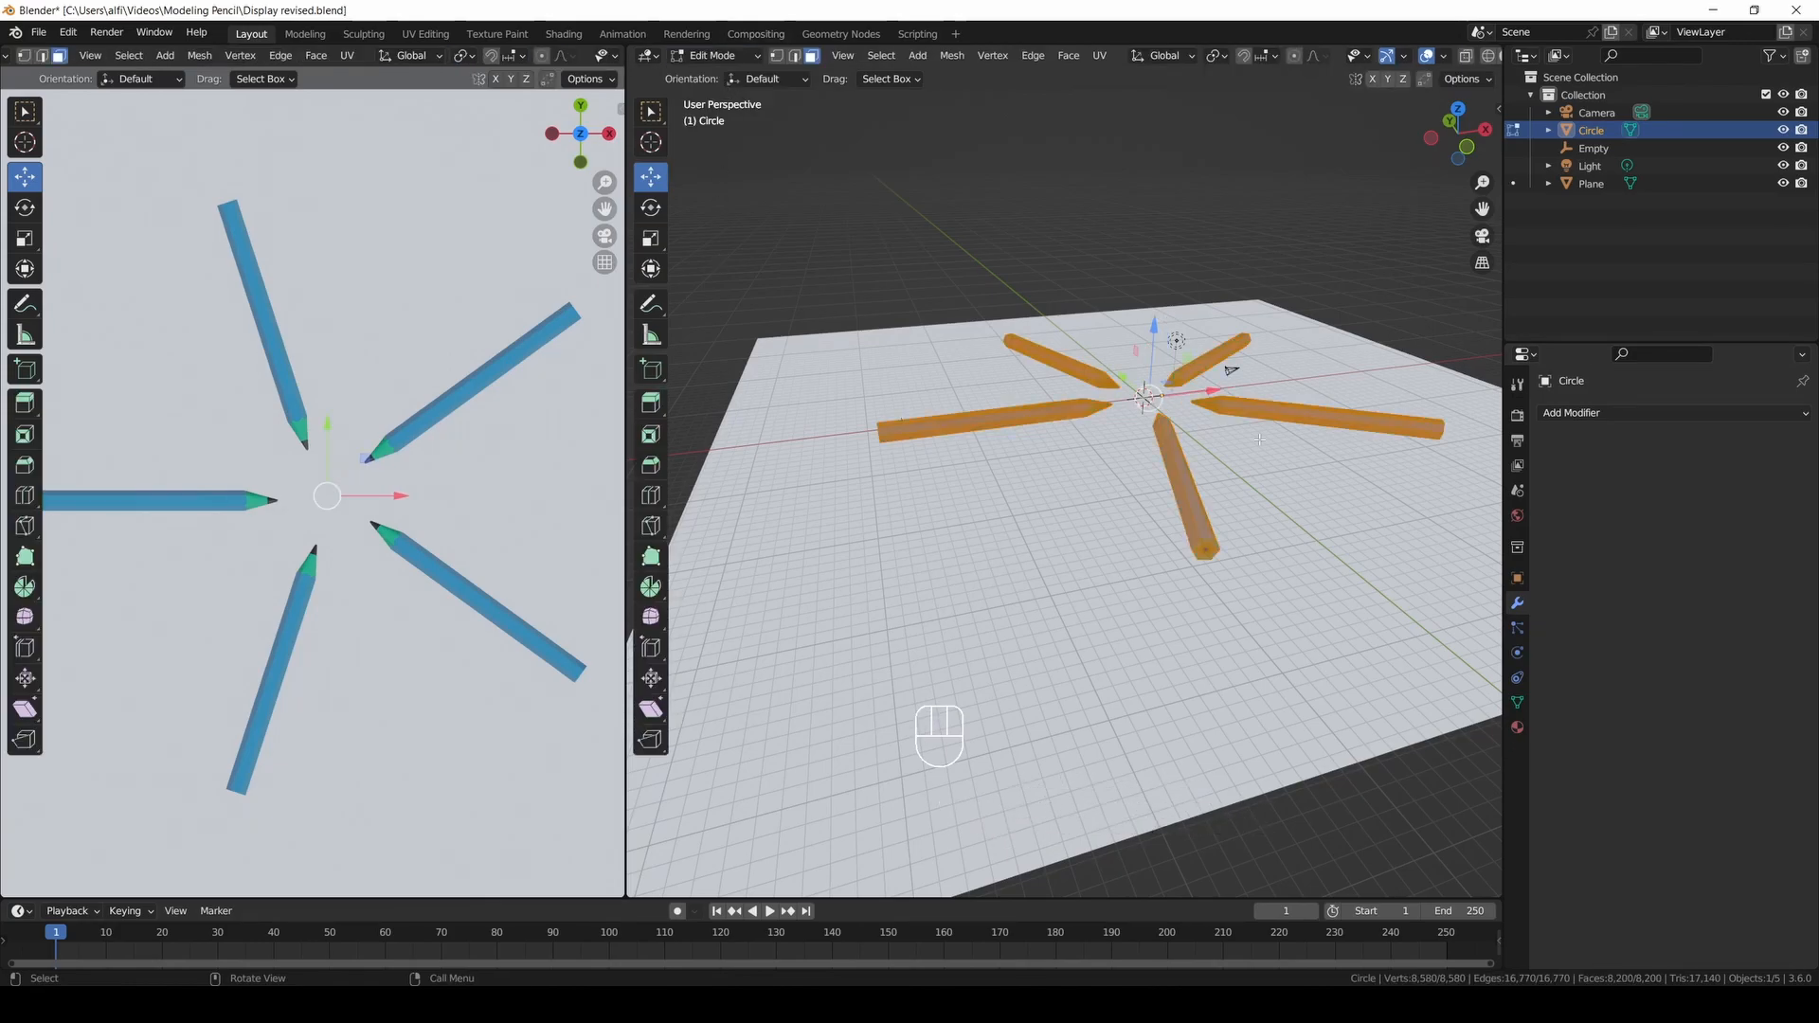
# Select the body faces of the lower pencil in top view and assign them a new red material with hue 0.997.
pyautogui.click(1259, 439)
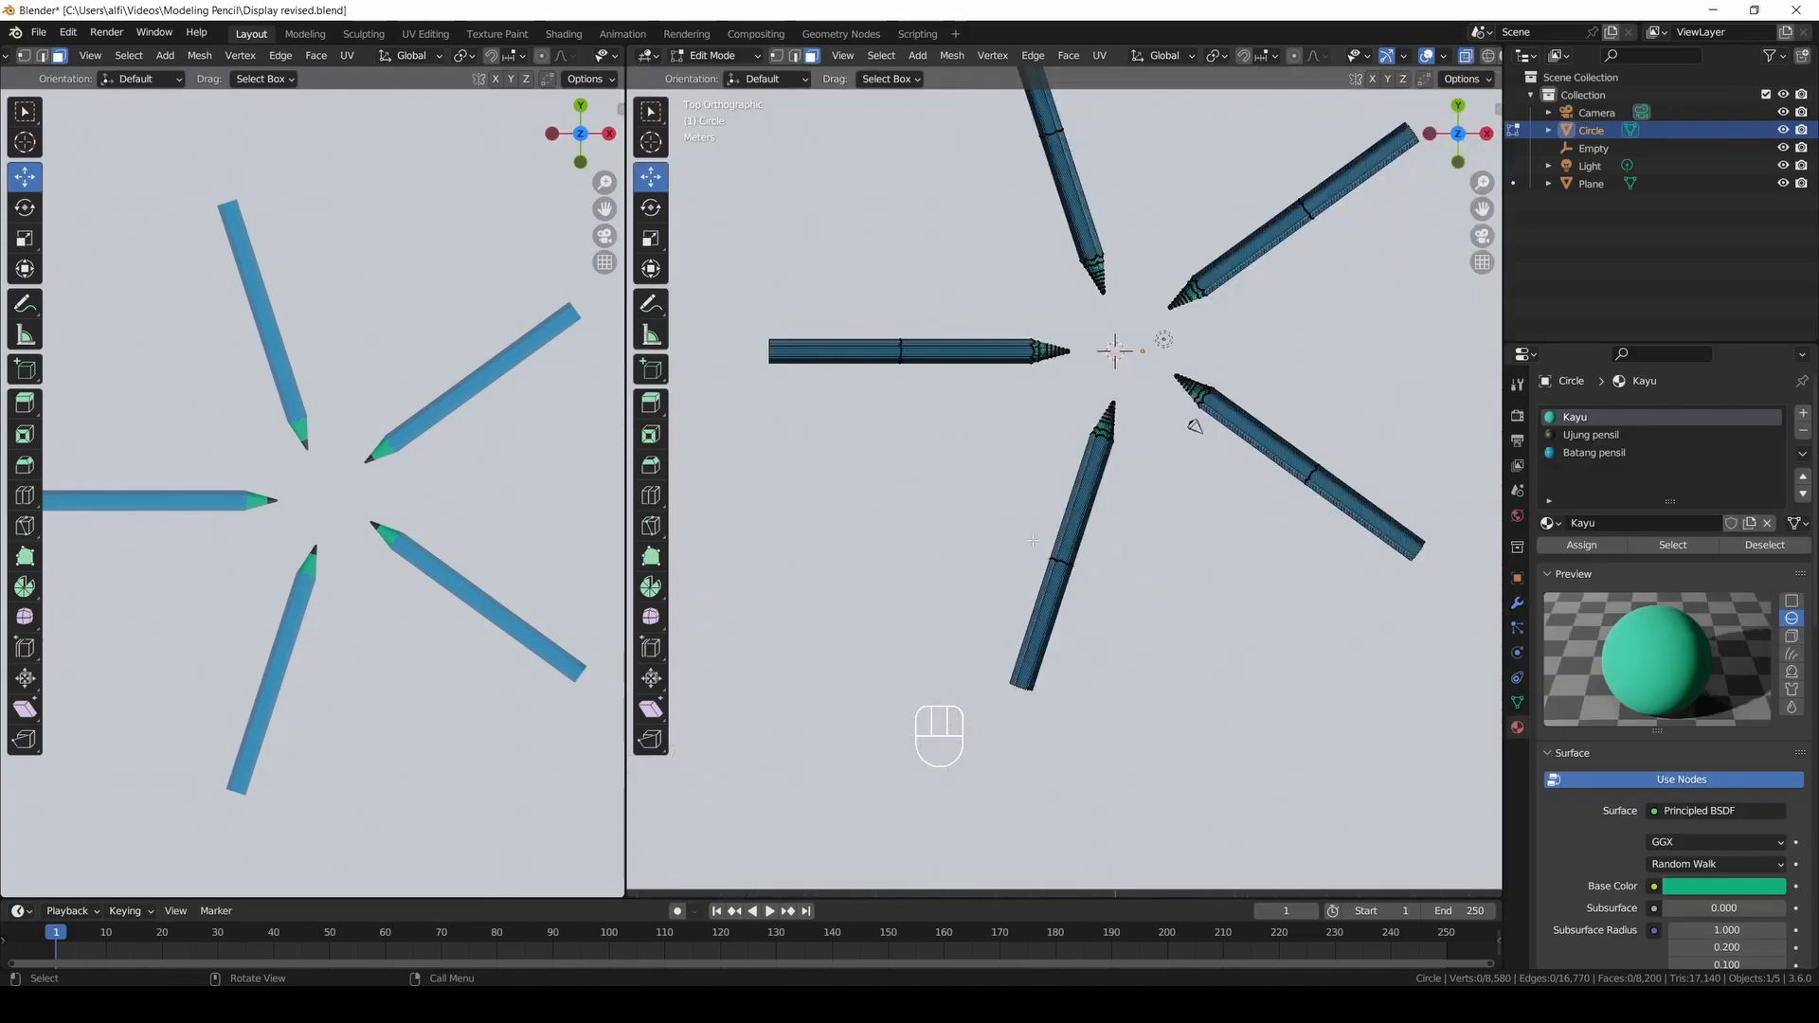
pyautogui.moveTo(1032, 540); pyautogui.dragTo(1126, 580)
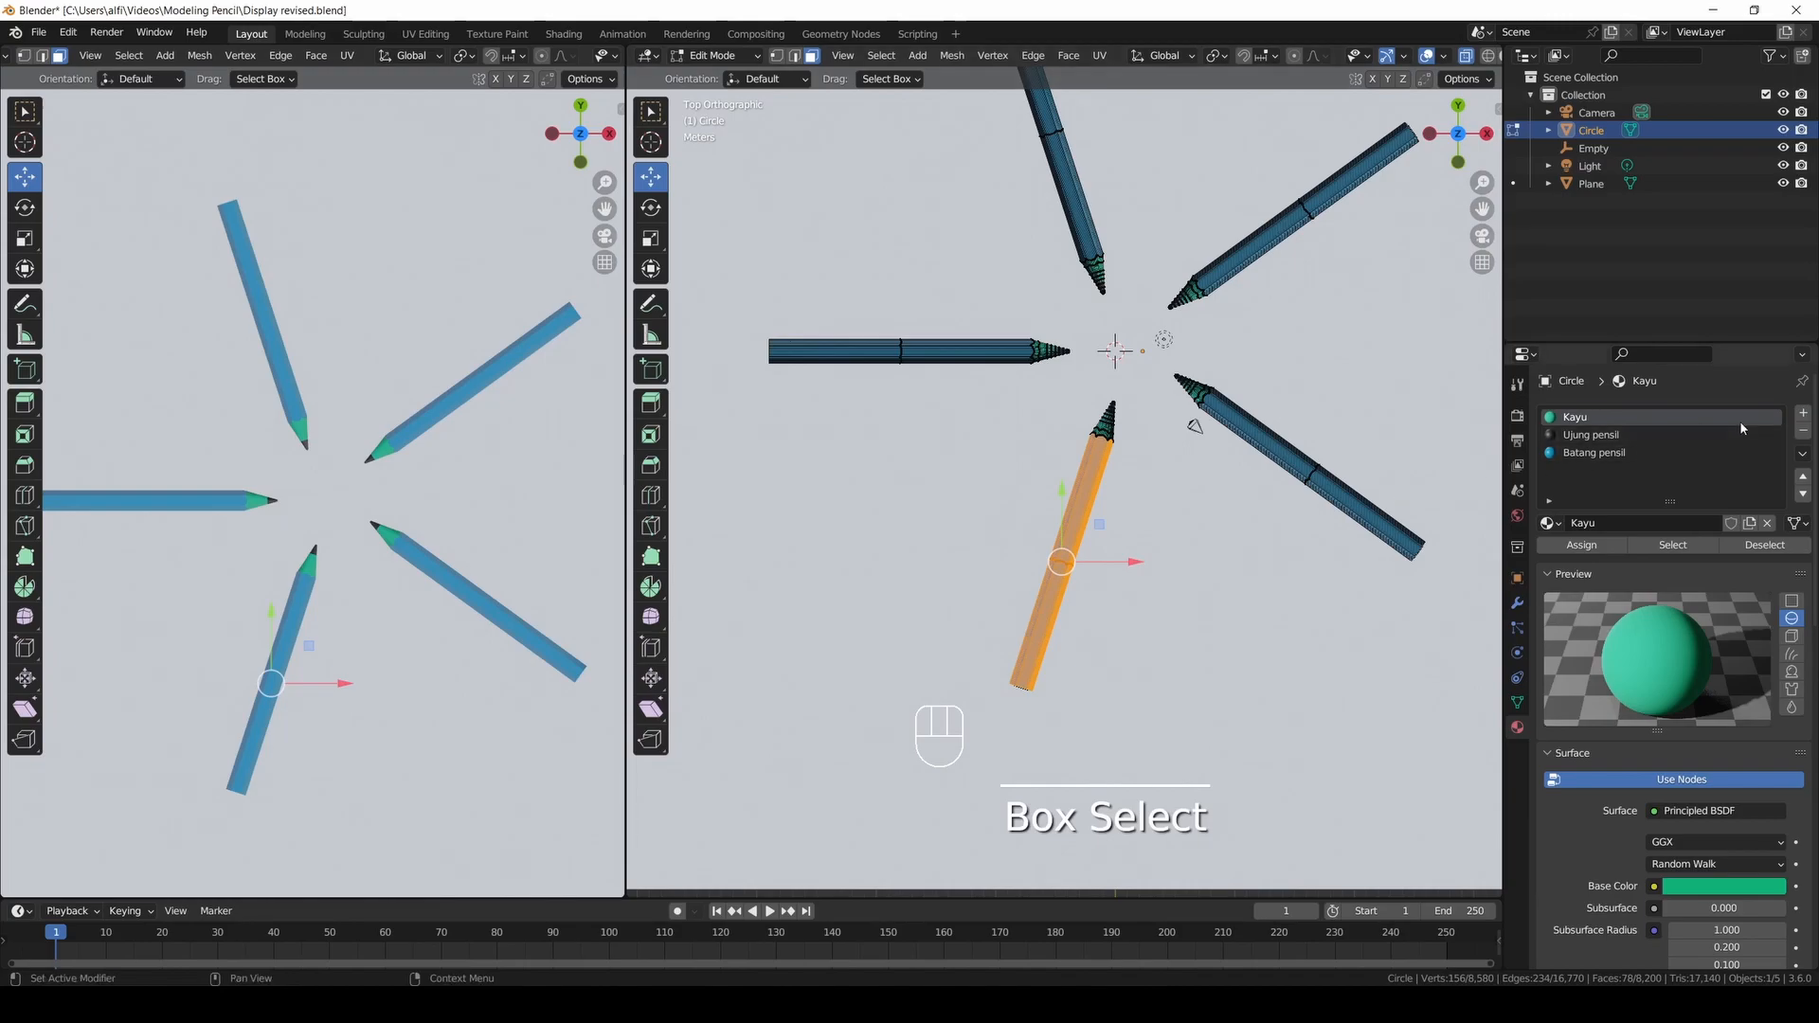
pyautogui.click(1803, 413)
pyautogui.click(1664, 530)
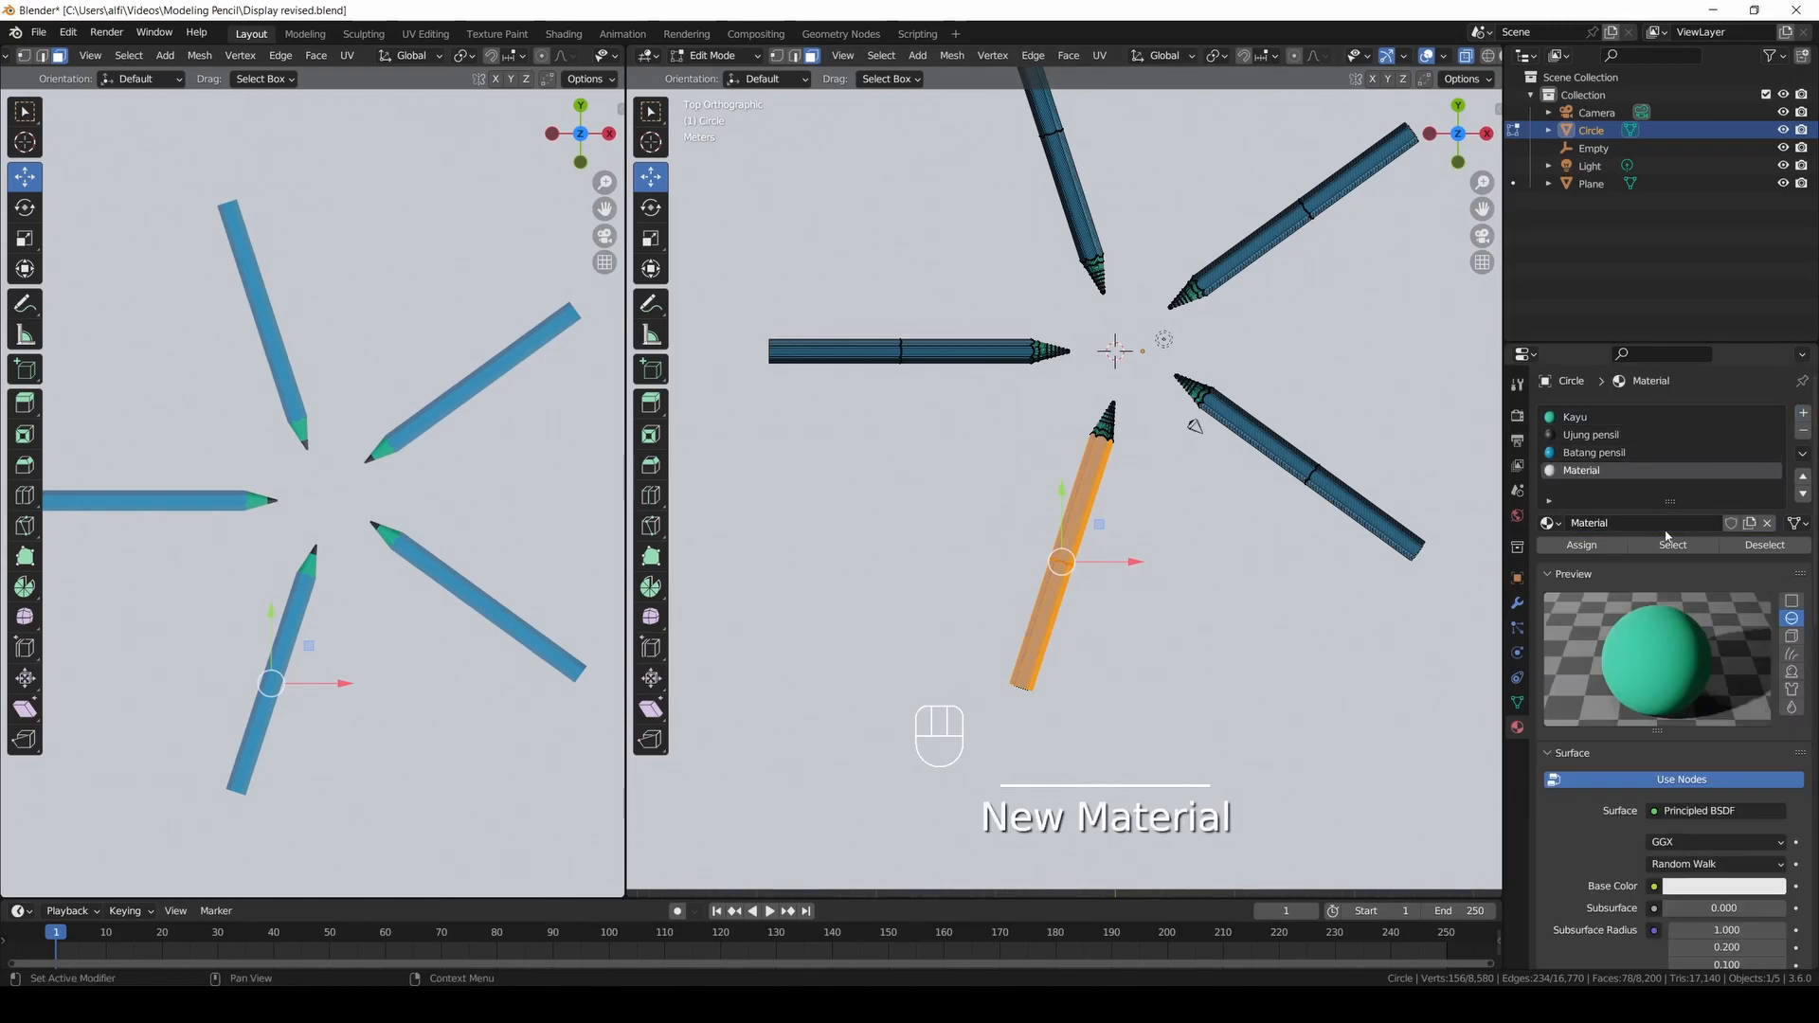
pyautogui.click(1739, 890)
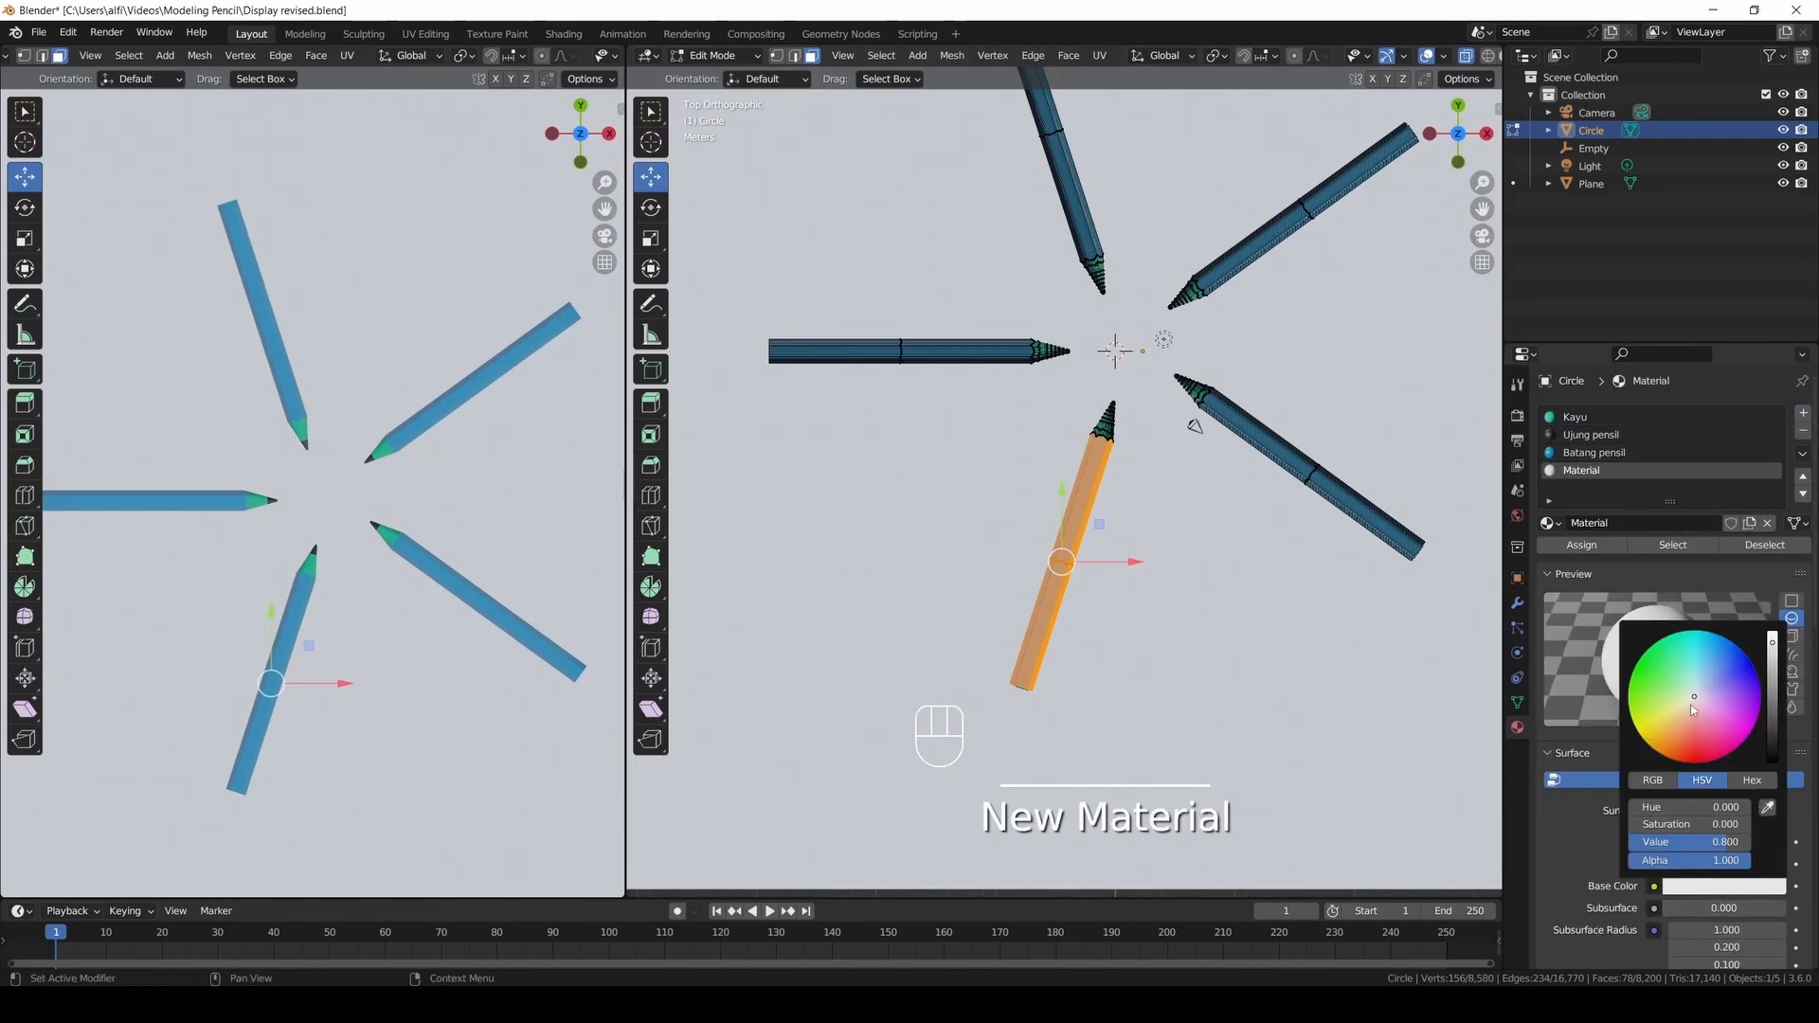
pyautogui.click(1702, 761)
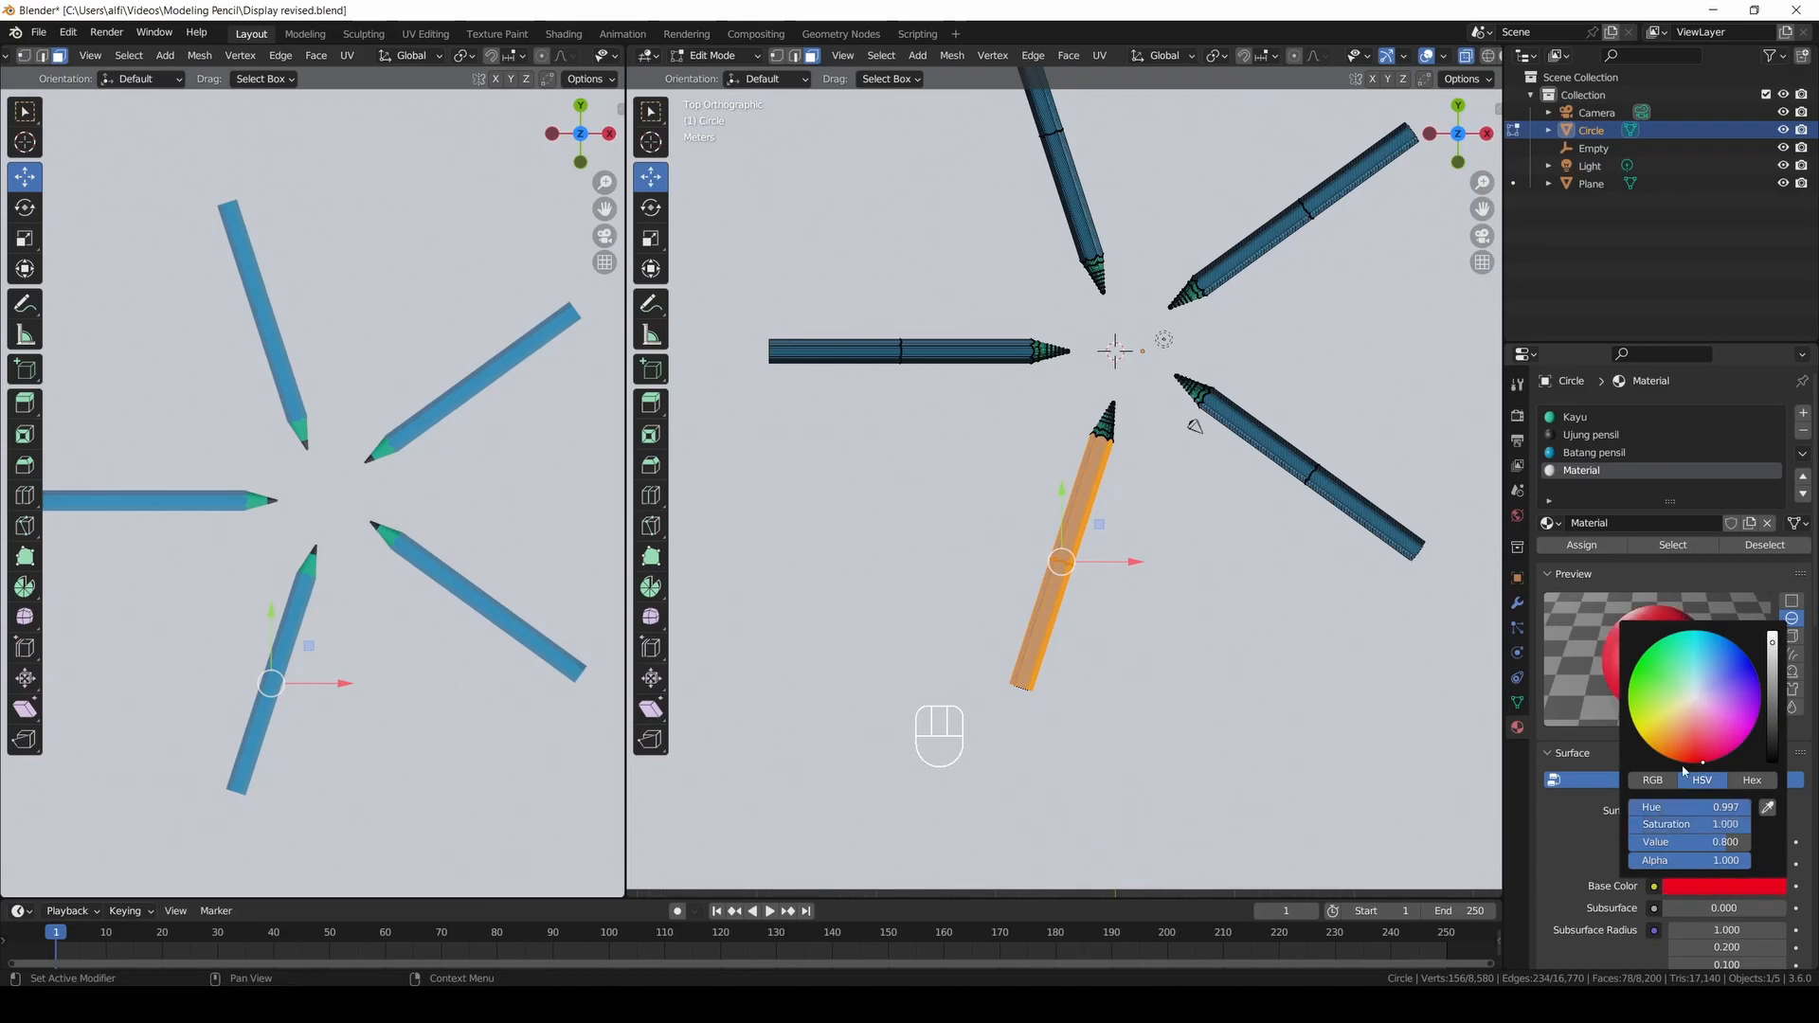
pyautogui.click(1581, 545)
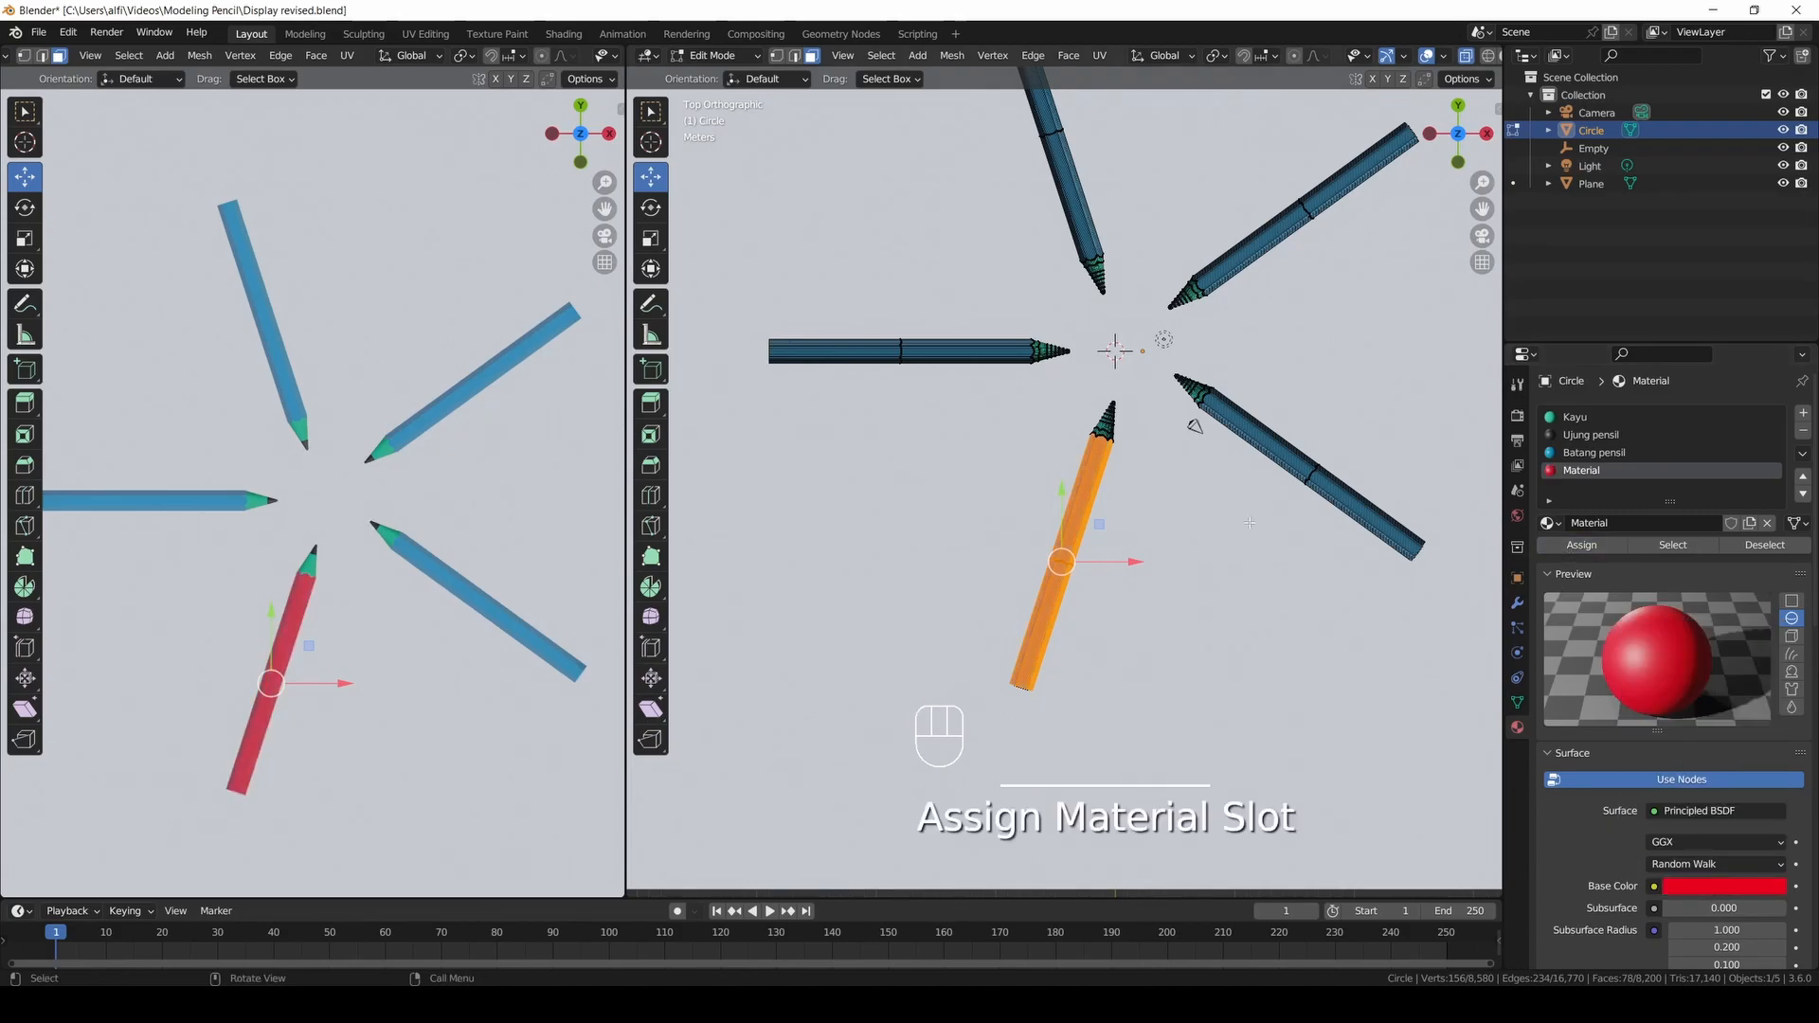
# Select the body faces of the horizontal pencil and assign them a new dark blue material.
pyautogui.moveTo(867, 388); pyautogui.dragTo(942, 314)
pyautogui.click(1803, 413)
pyautogui.click(1680, 524)
pyautogui.click(1726, 886)
pyautogui.click(1644, 668)
pyautogui.click(1581, 544)
# Select the body faces of the upper-left pencil and assign them a new material with a yellow base color.
pyautogui.moveTo(1482, 209); pyautogui.dragTo(1454, 340)
pyautogui.moveTo(978, 286); pyautogui.dragTo(1077, 234)
pyautogui.click(1803, 413)
pyautogui.click(1680, 524)
pyautogui.click(1719, 888)
pyautogui.click(1636, 680)
pyautogui.click(1579, 545)
pyautogui.click(1744, 887)
pyautogui.click(1643, 710)
pyautogui.moveTo(1643, 710); pyautogui.dragTo(1645, 722)
pyautogui.click(1587, 547)
# Select the body faces of the upper-right pencil and assign them a new green material with hue 0.350.
pyautogui.moveTo(1362, 250); pyautogui.dragTo(1208, 403)
pyautogui.click(1803, 413)
pyautogui.click(1681, 524)
pyautogui.click(1723, 887)
pyautogui.click(1652, 646)
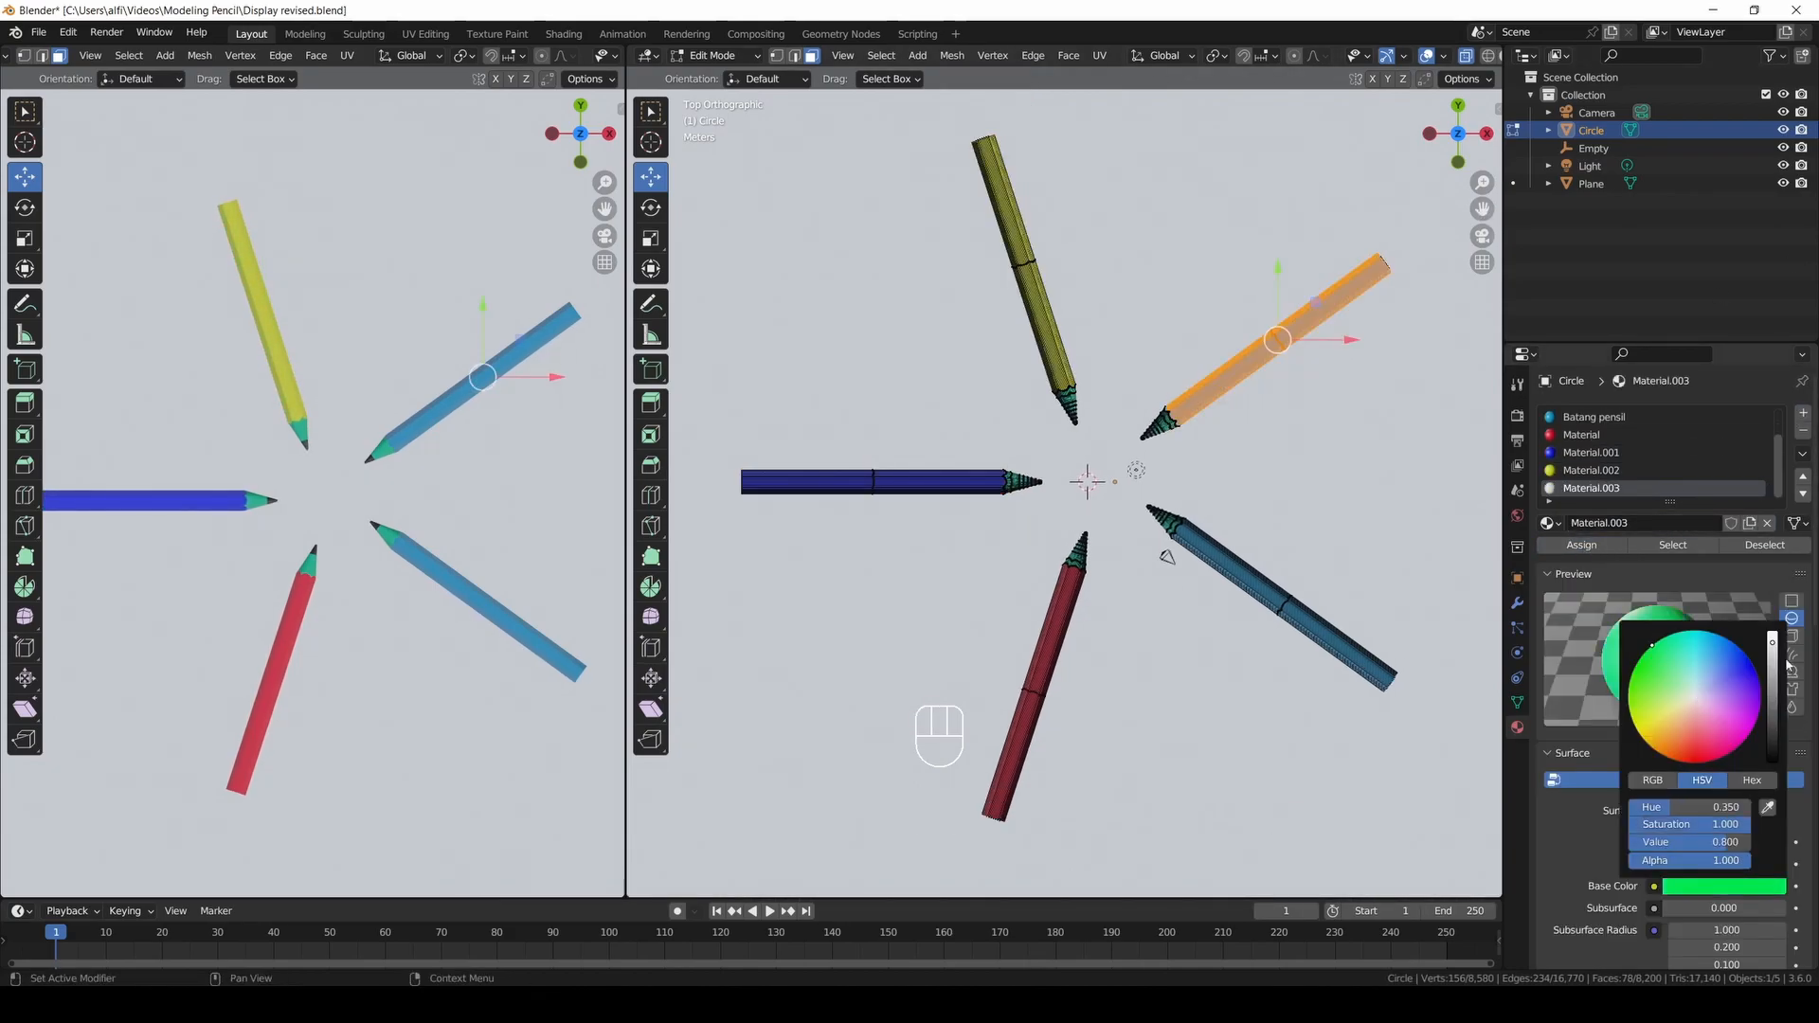
pyautogui.click(1581, 545)
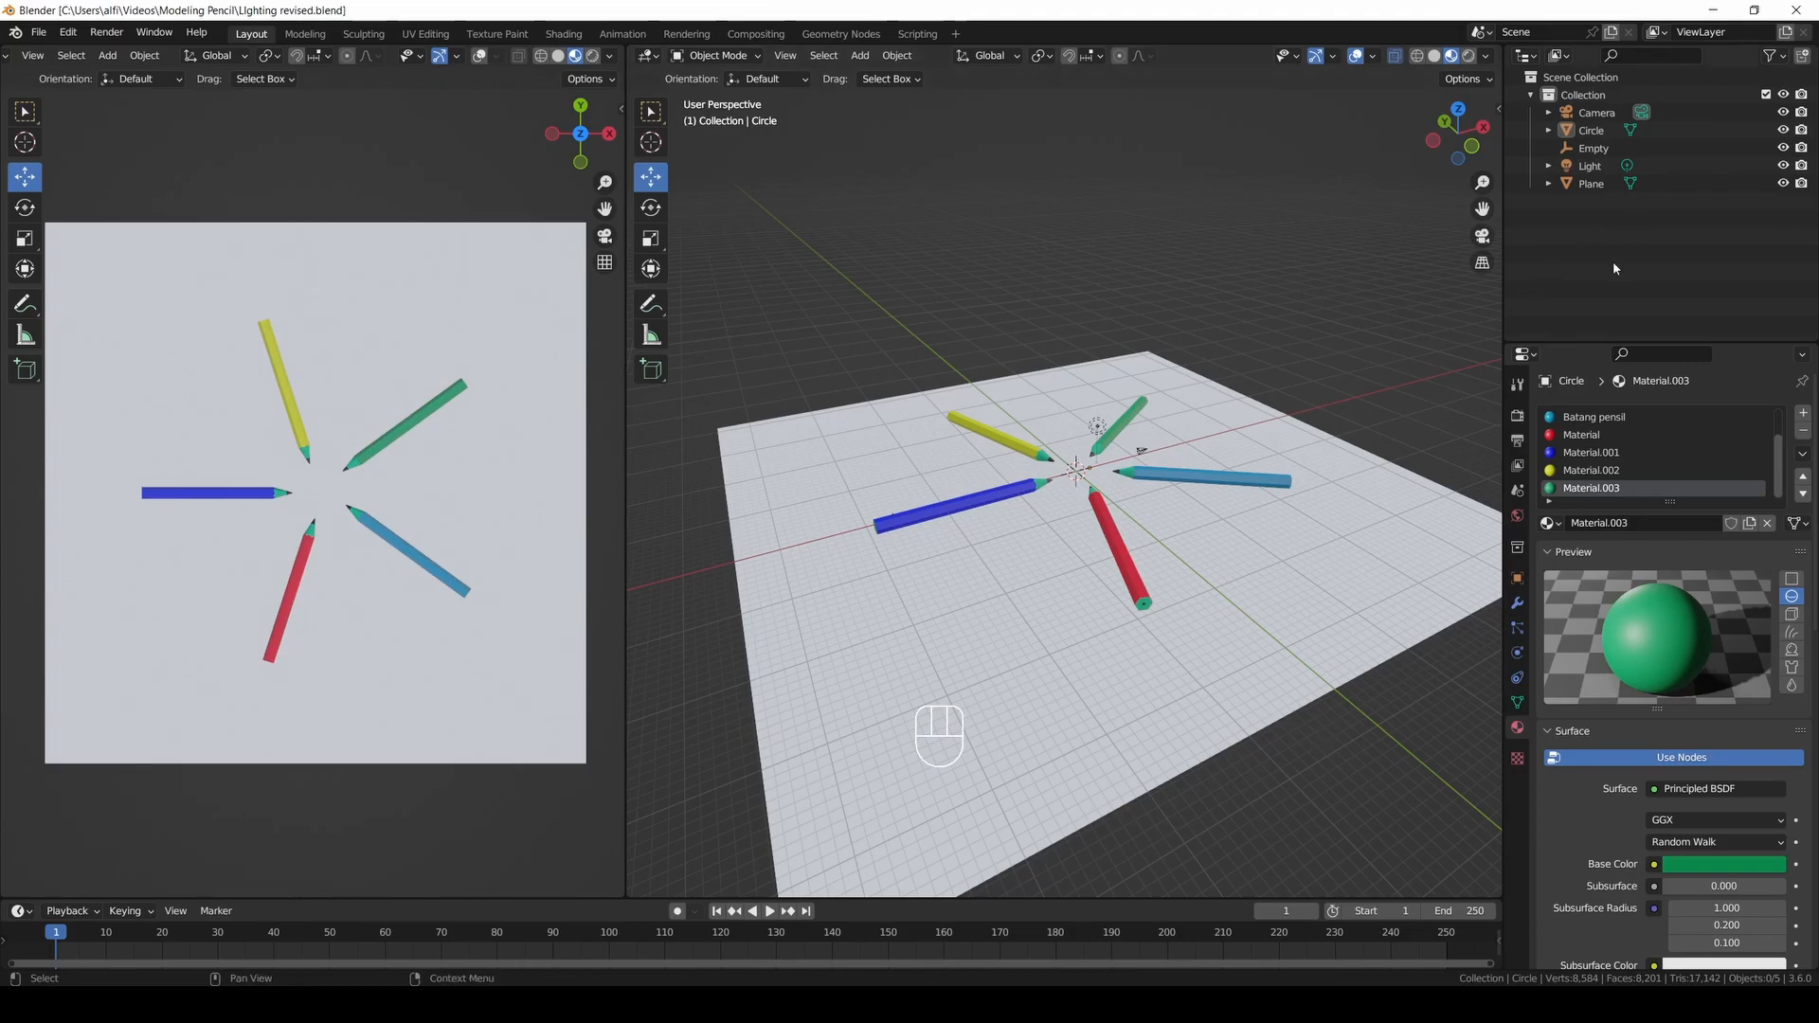
# Select the camera and look through it at the pencils.
pyautogui.click(1595, 113)
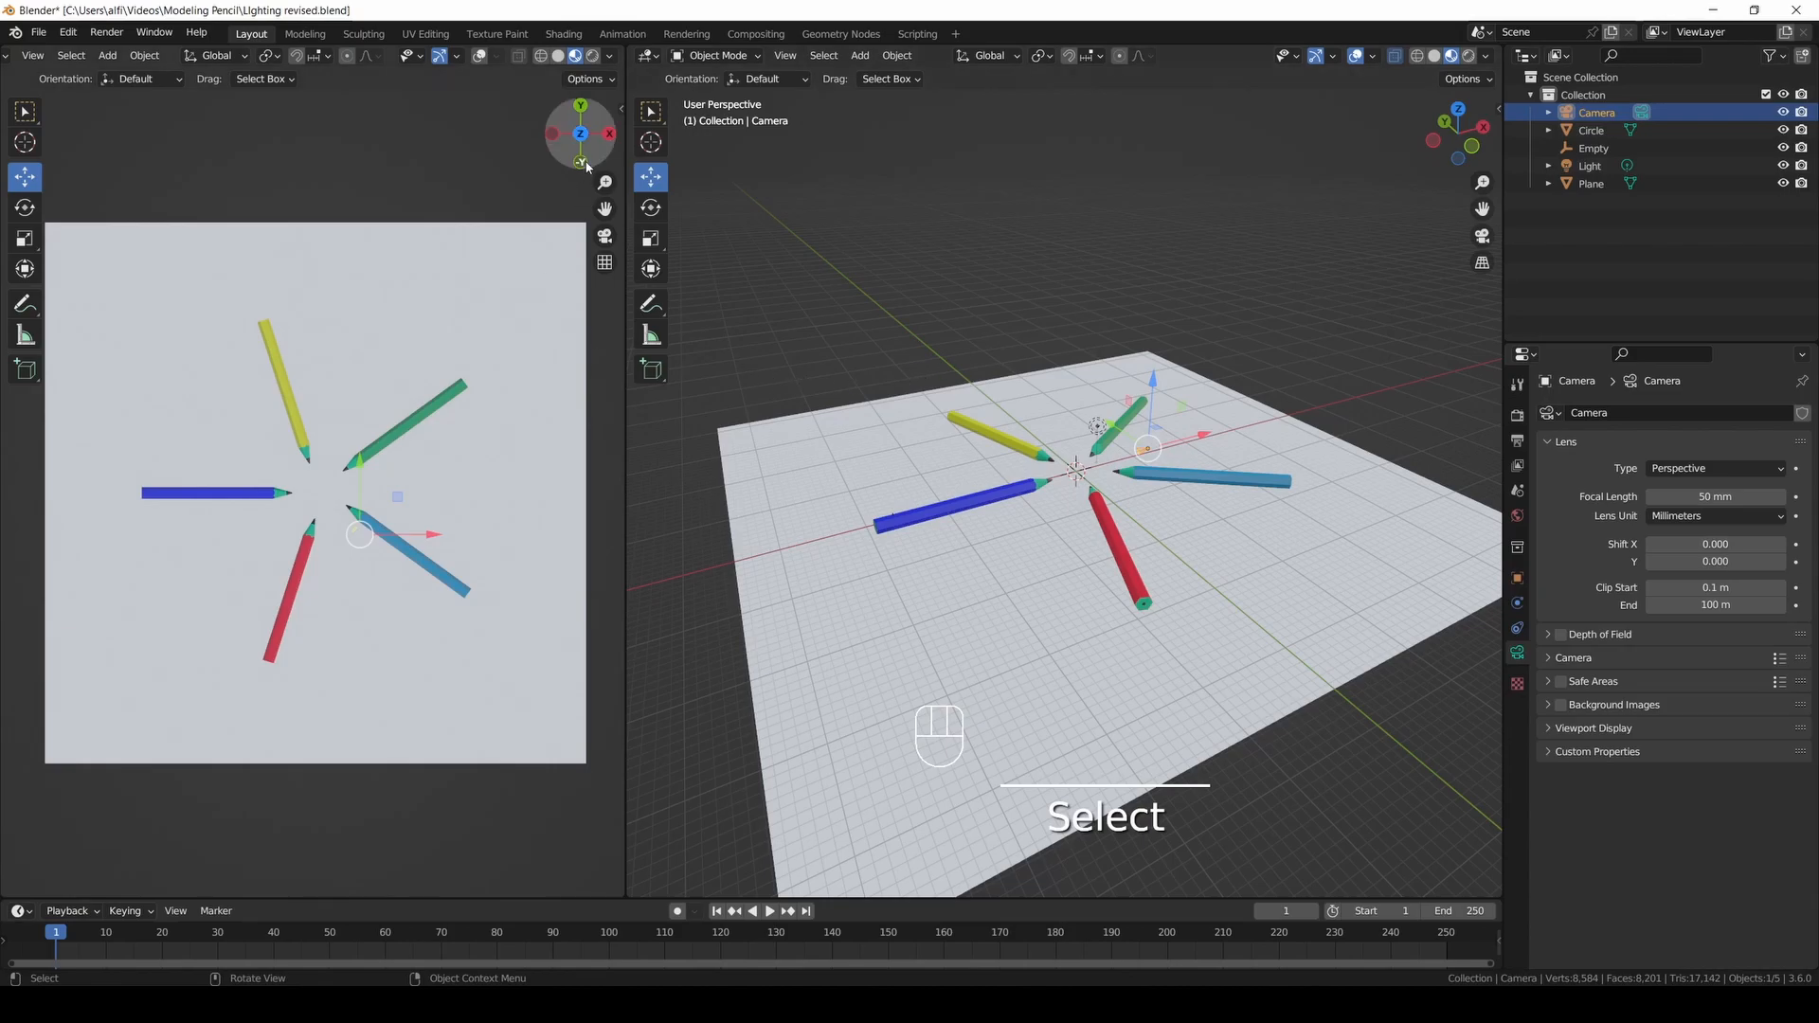
pyautogui.moveTo(579, 133); pyautogui.dragTo(583, 175)
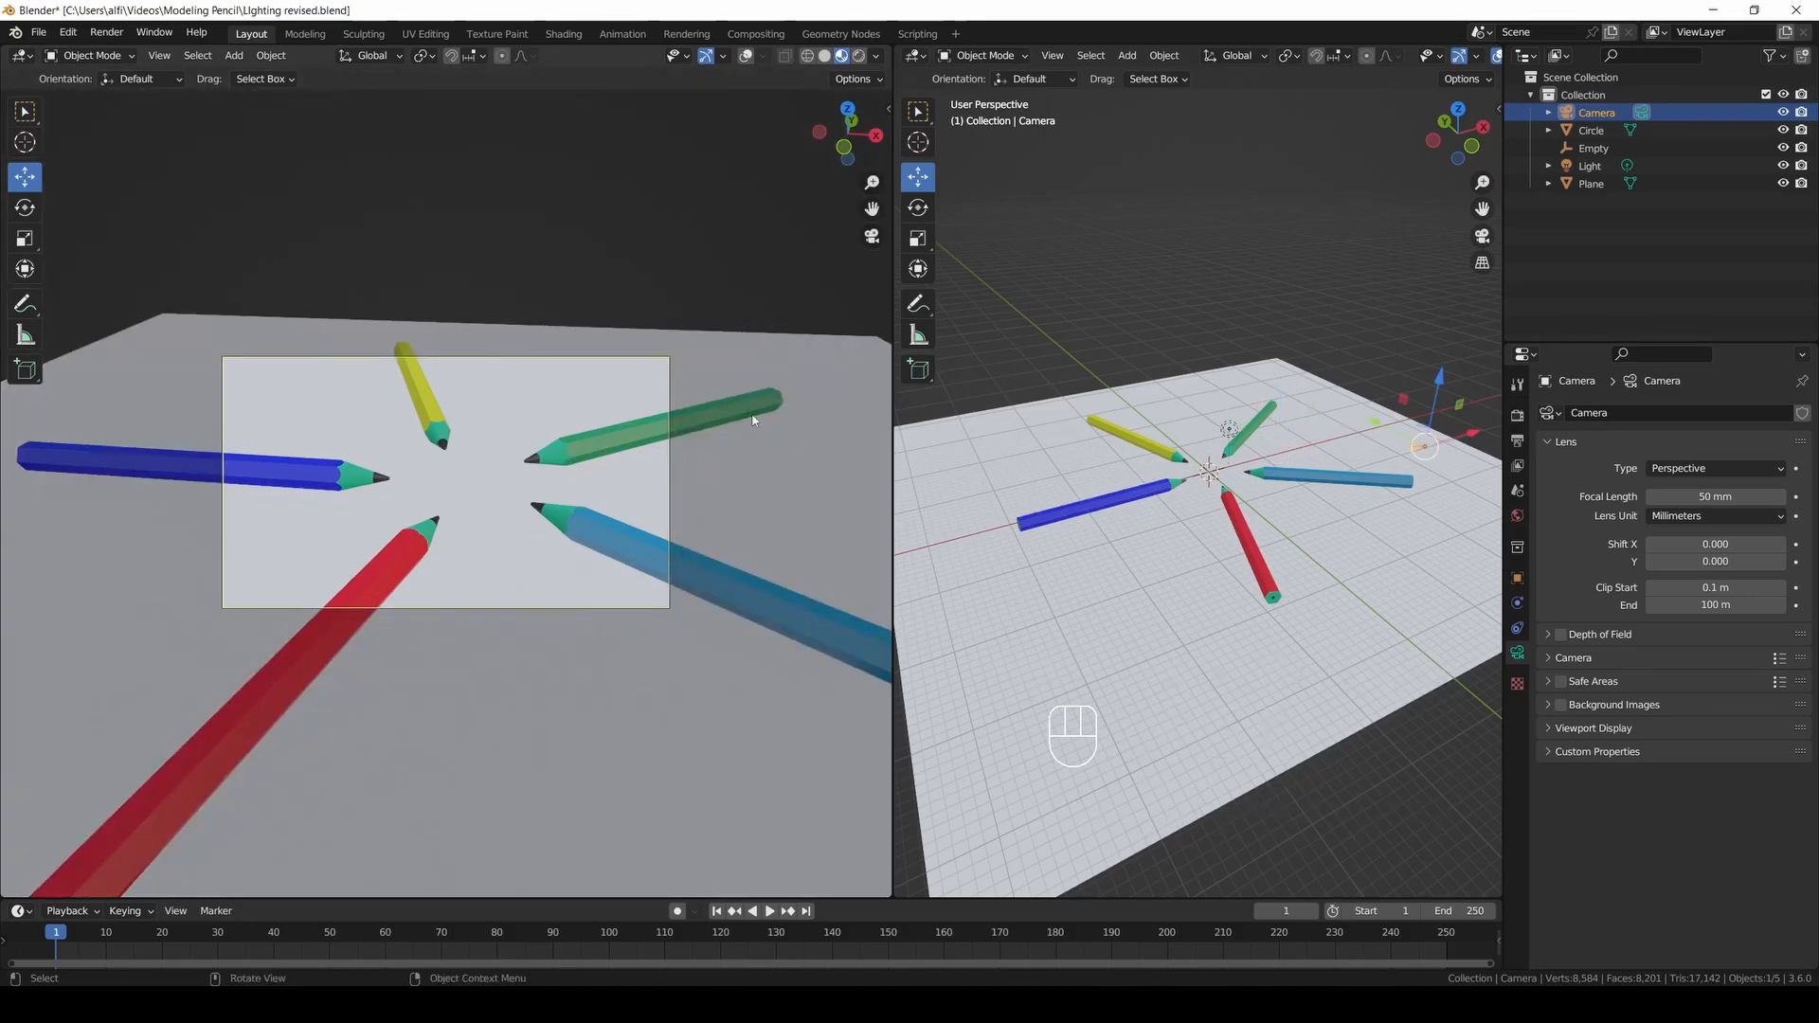
pyautogui.scroll(1, 716, 517)
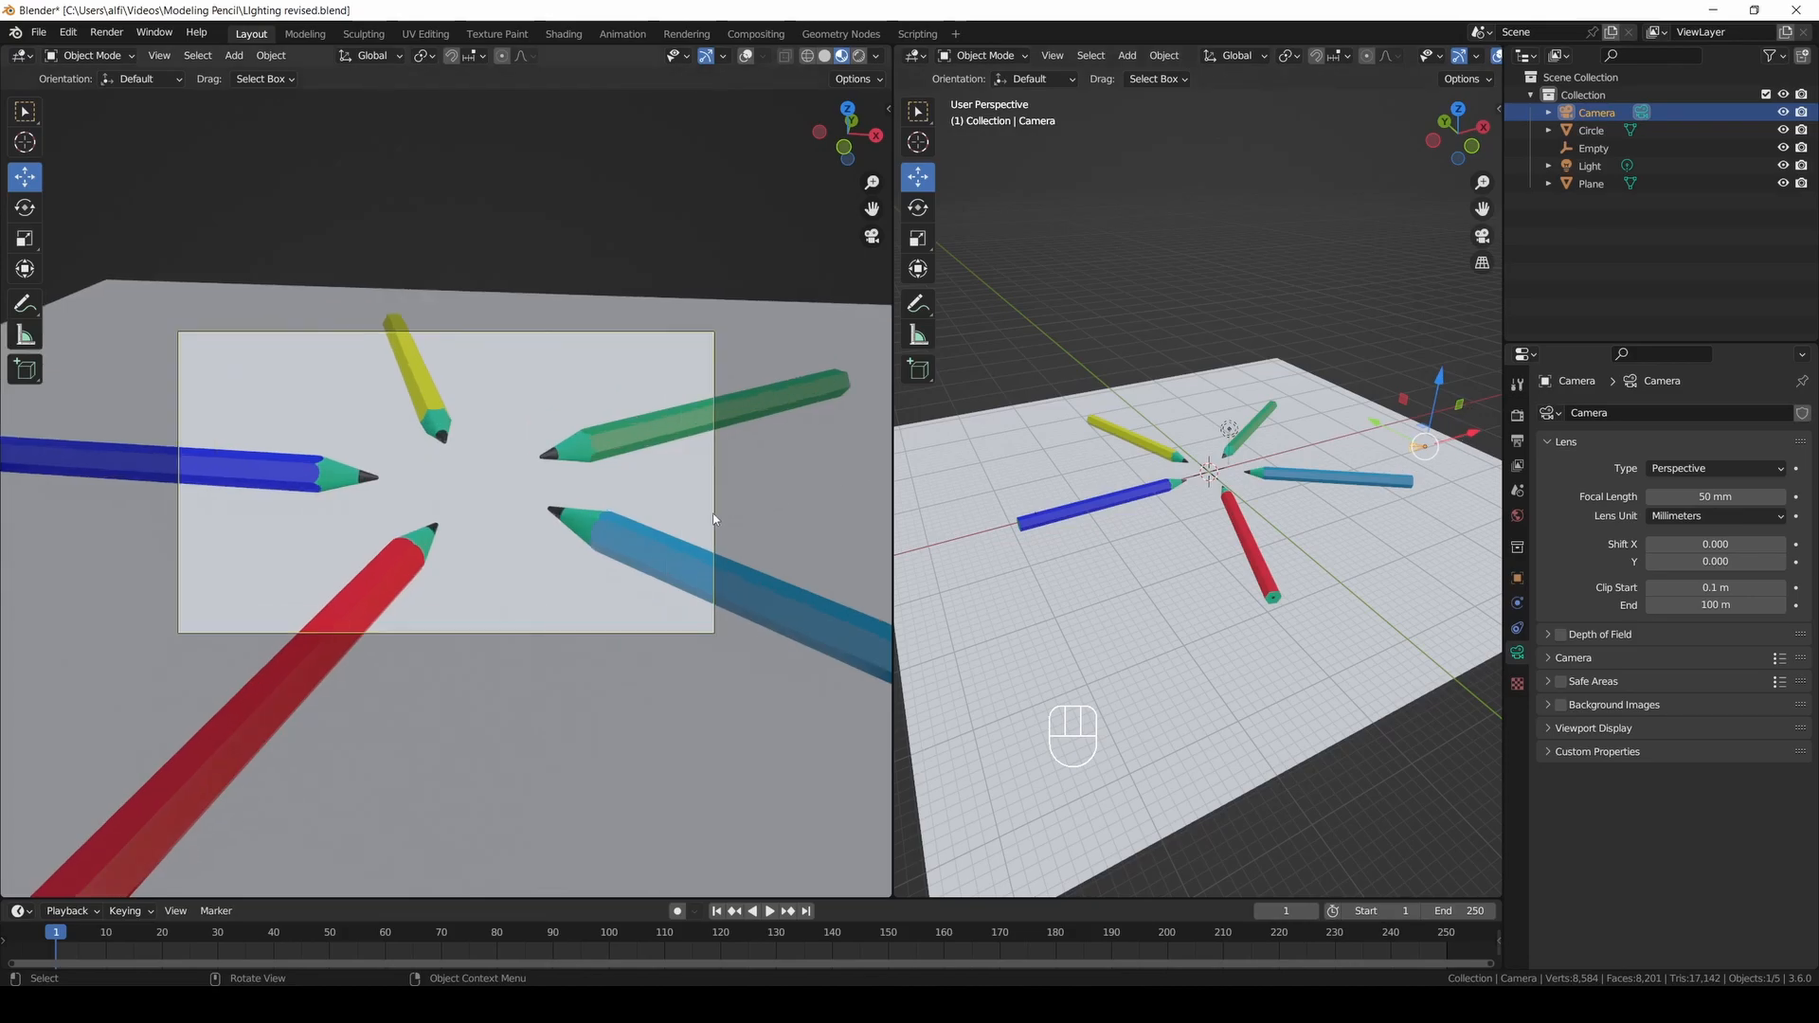
pyautogui.scroll(1, 714, 518)
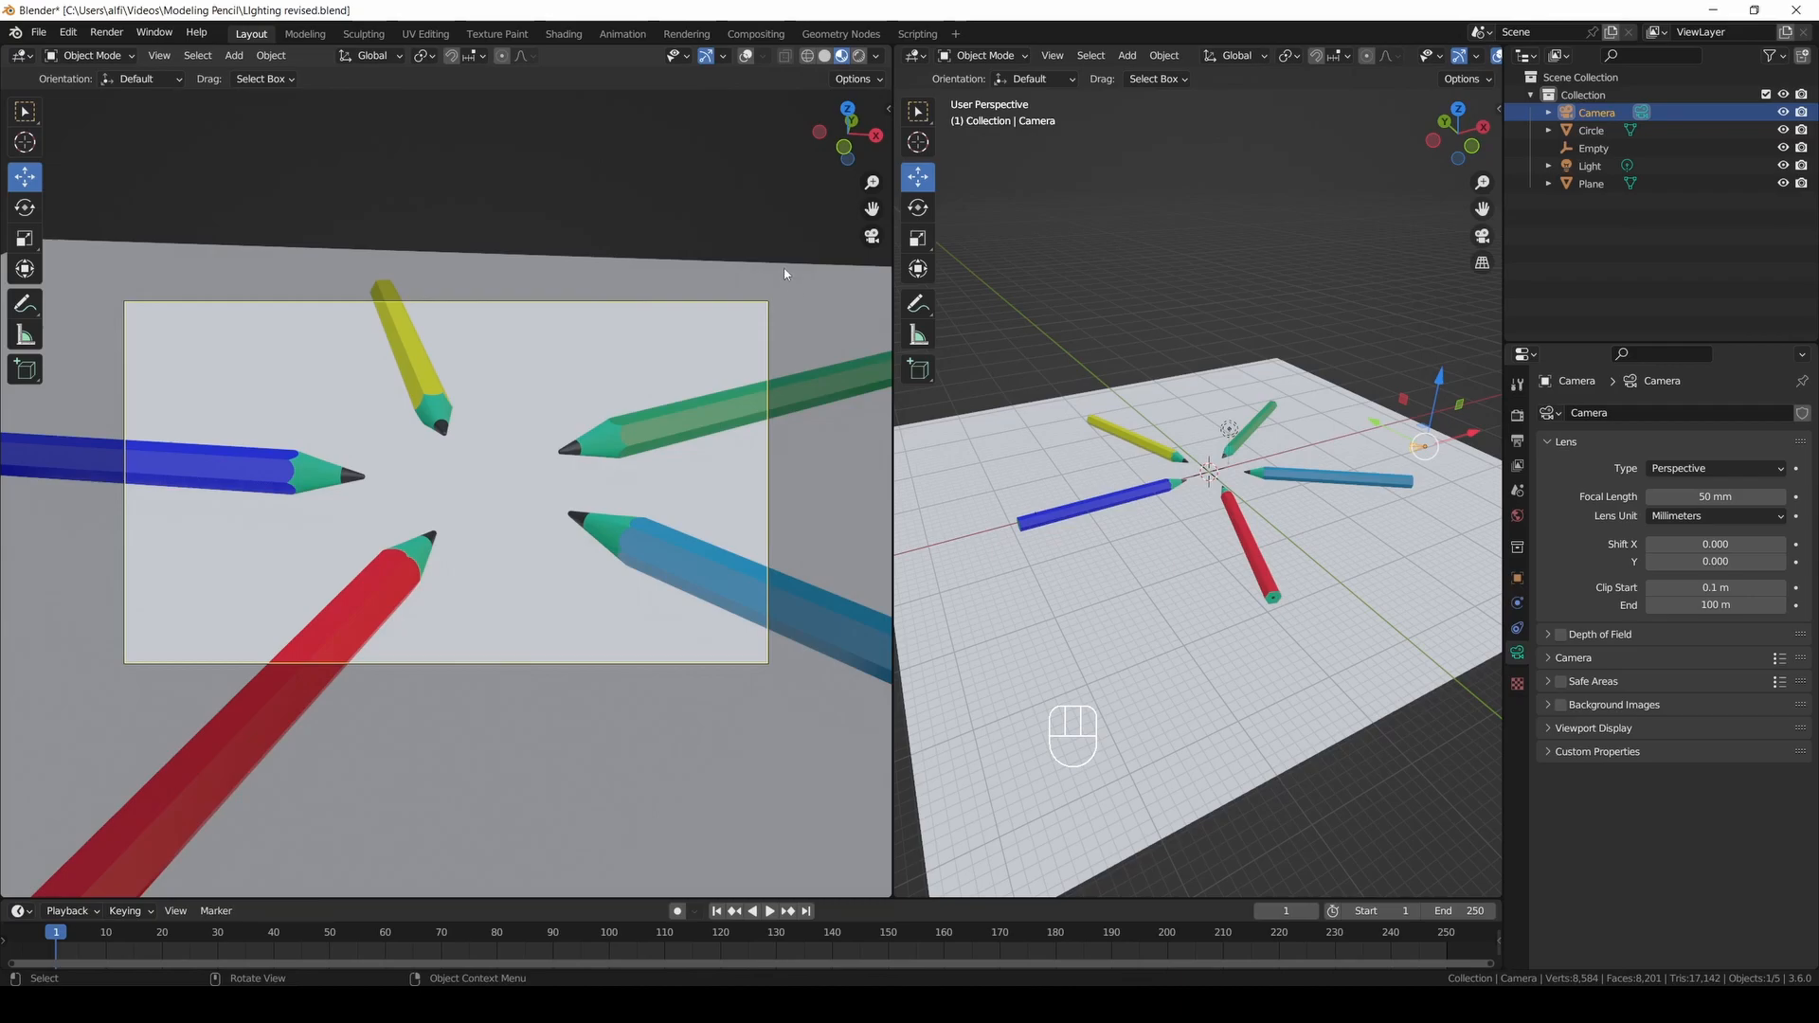
# Lock the camera to the view and reframe it so all five pencils fit inside the camera frame.
pyautogui.press('n')
pyautogui.click(883, 186)
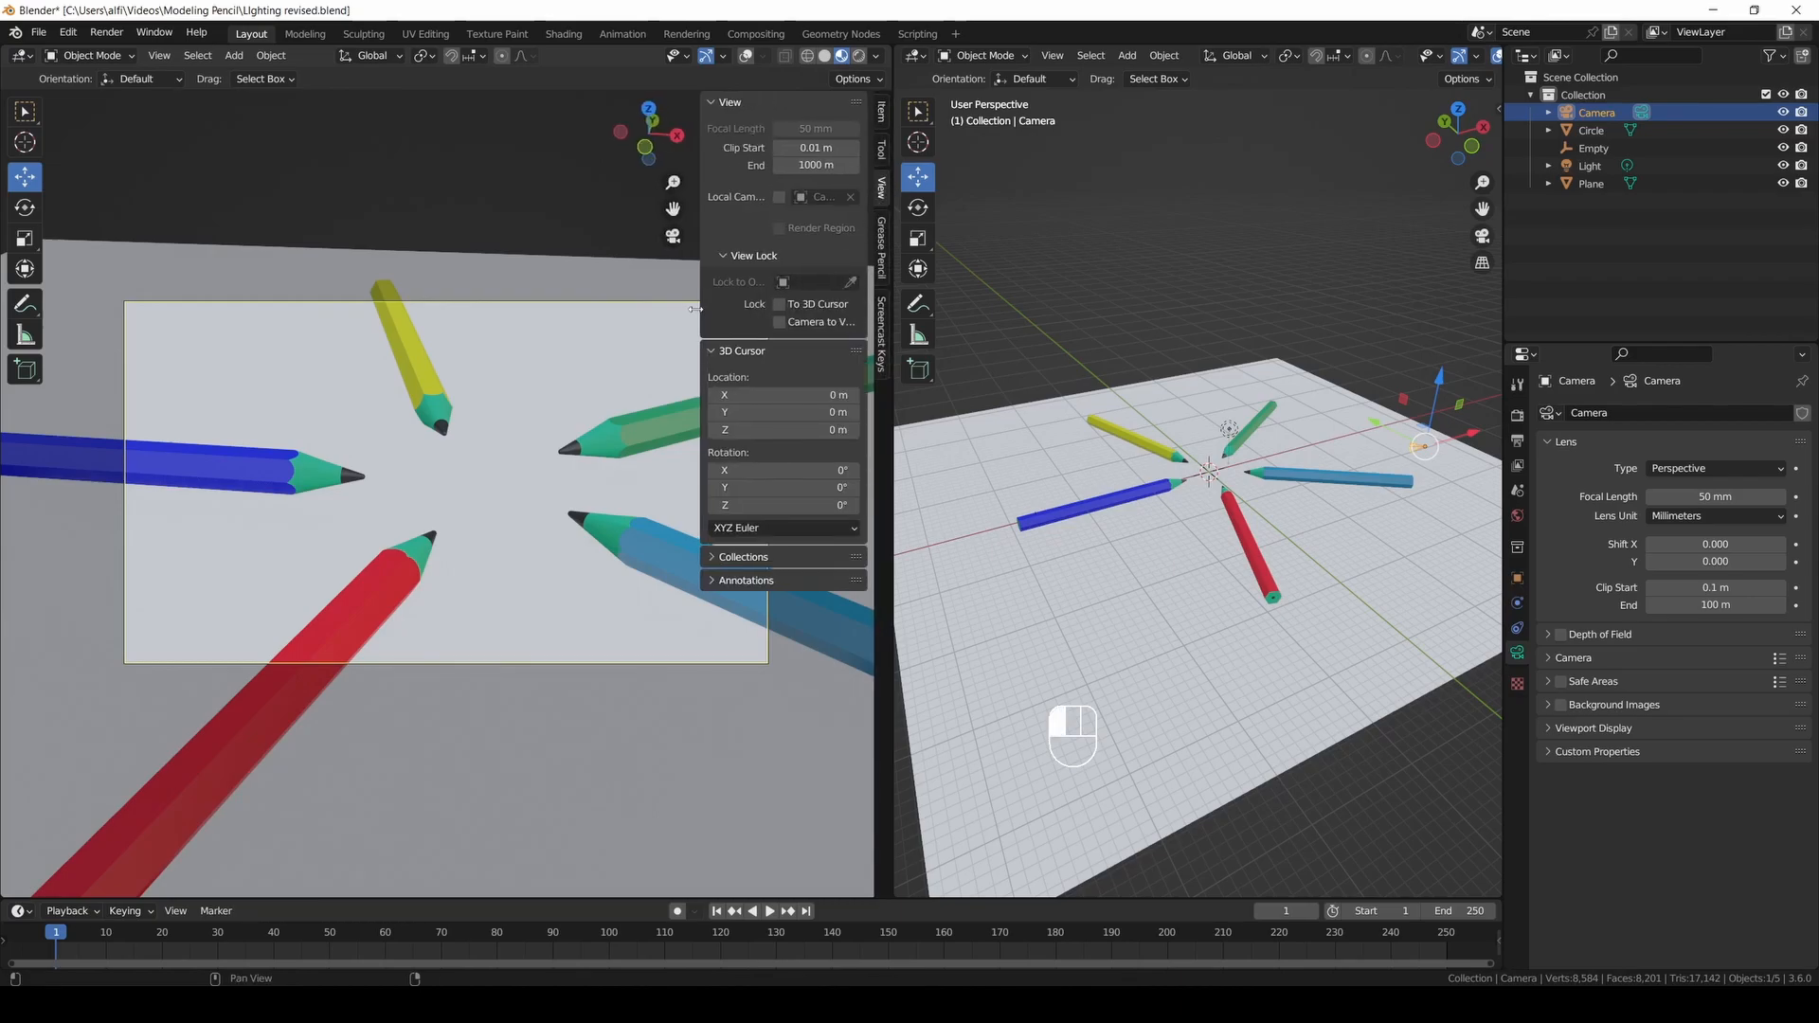
pyautogui.moveTo(707, 305); pyautogui.dragTo(650, 307)
pyautogui.click(748, 322)
pyautogui.press('n')
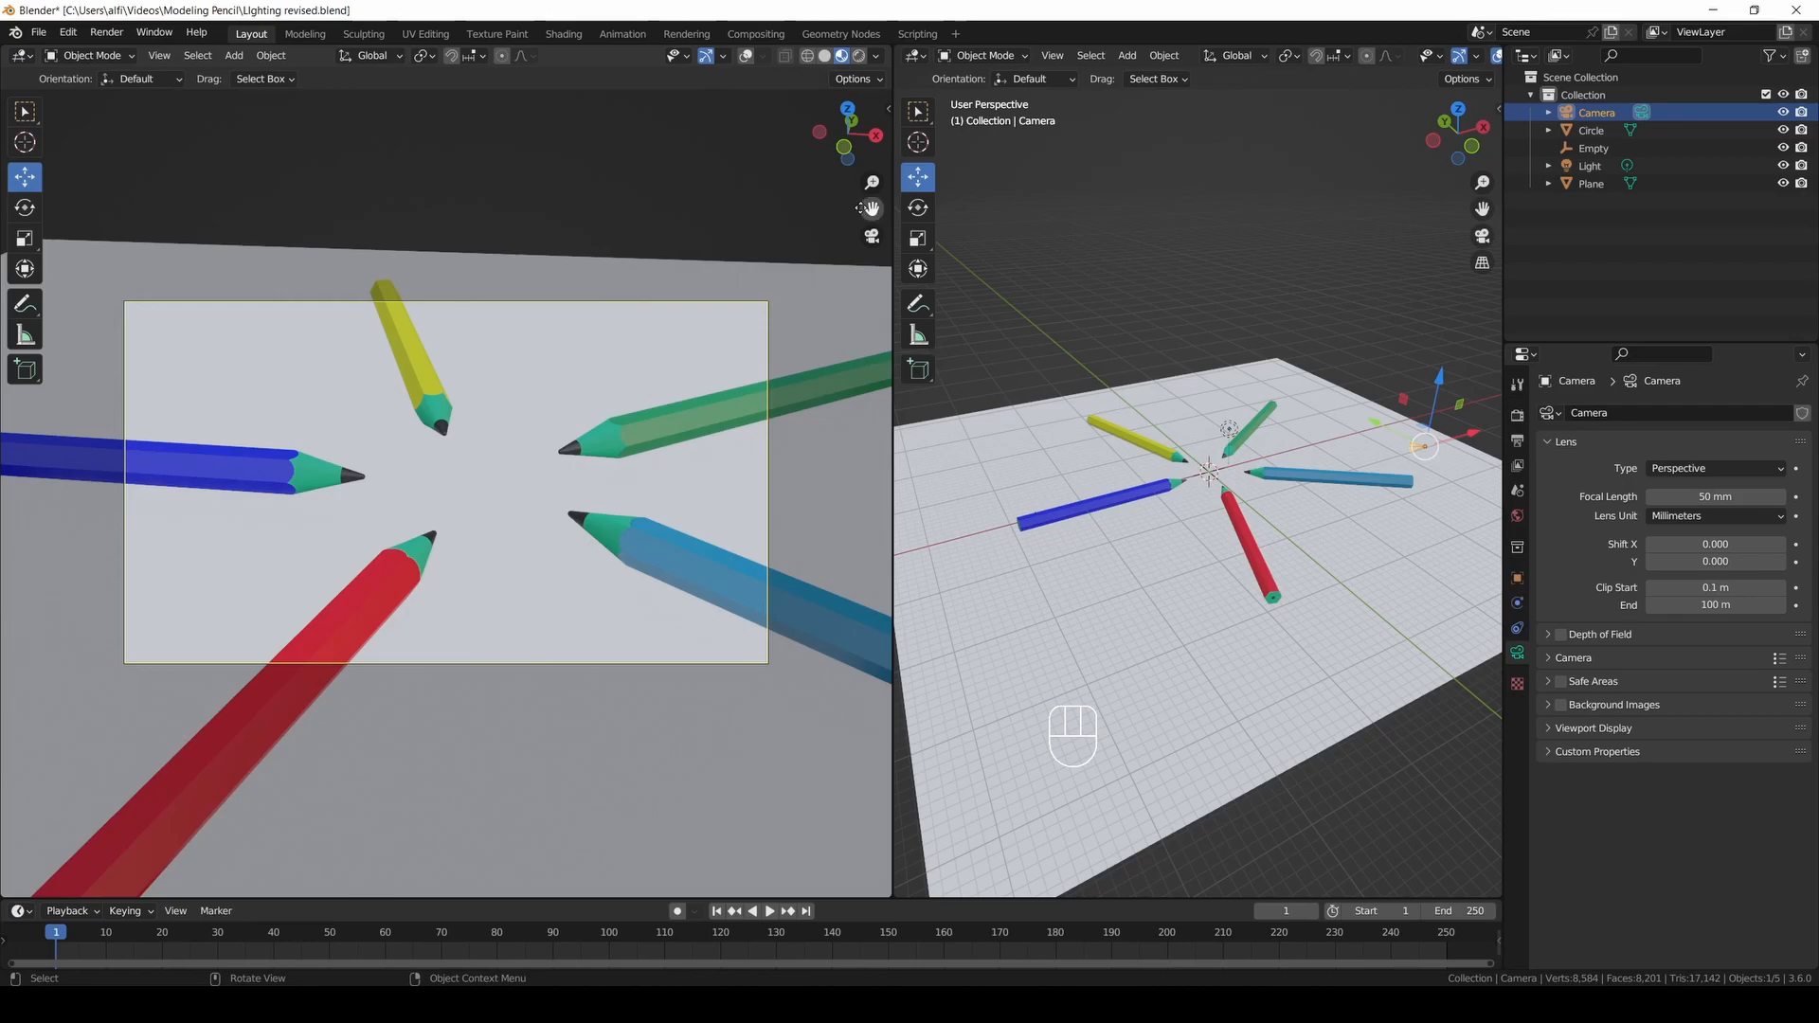
pyautogui.moveTo(871, 208); pyautogui.dragTo(650, 373)
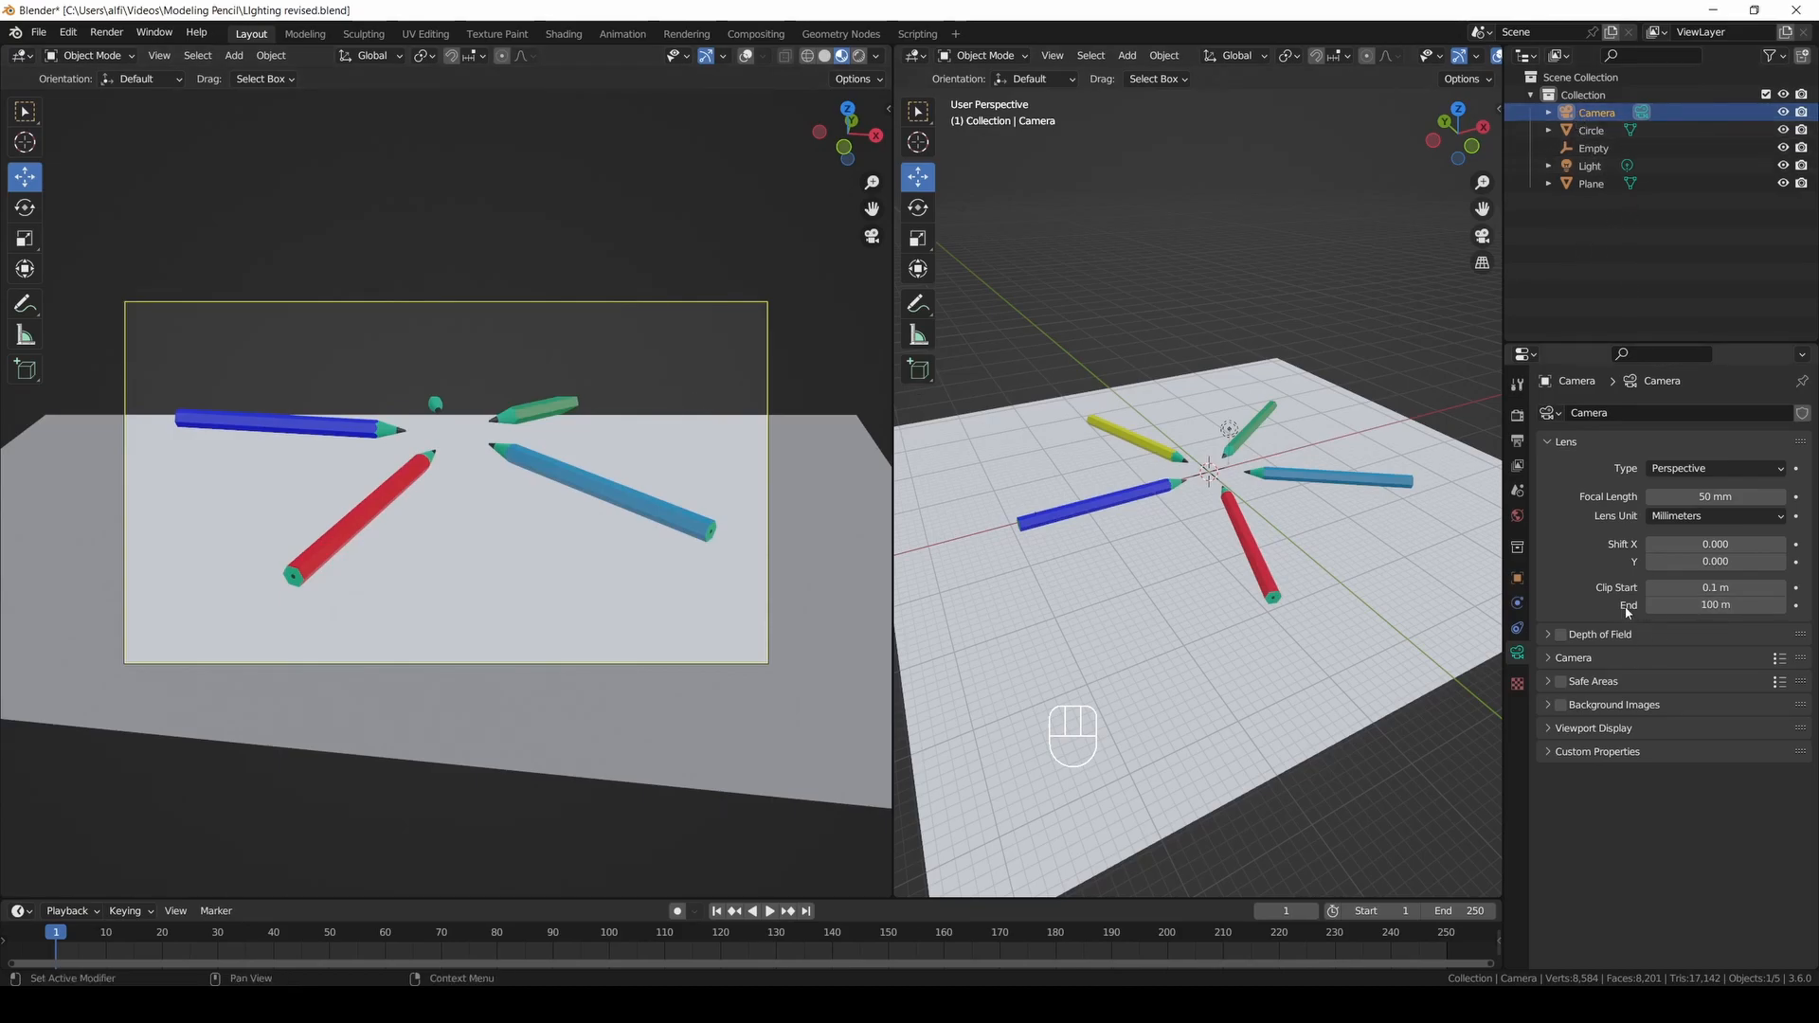
# Set the camera's clip end distance to 1000 m.
pyautogui.click(1691, 609)
pyautogui.write('1000')
pyautogui.press('Return')
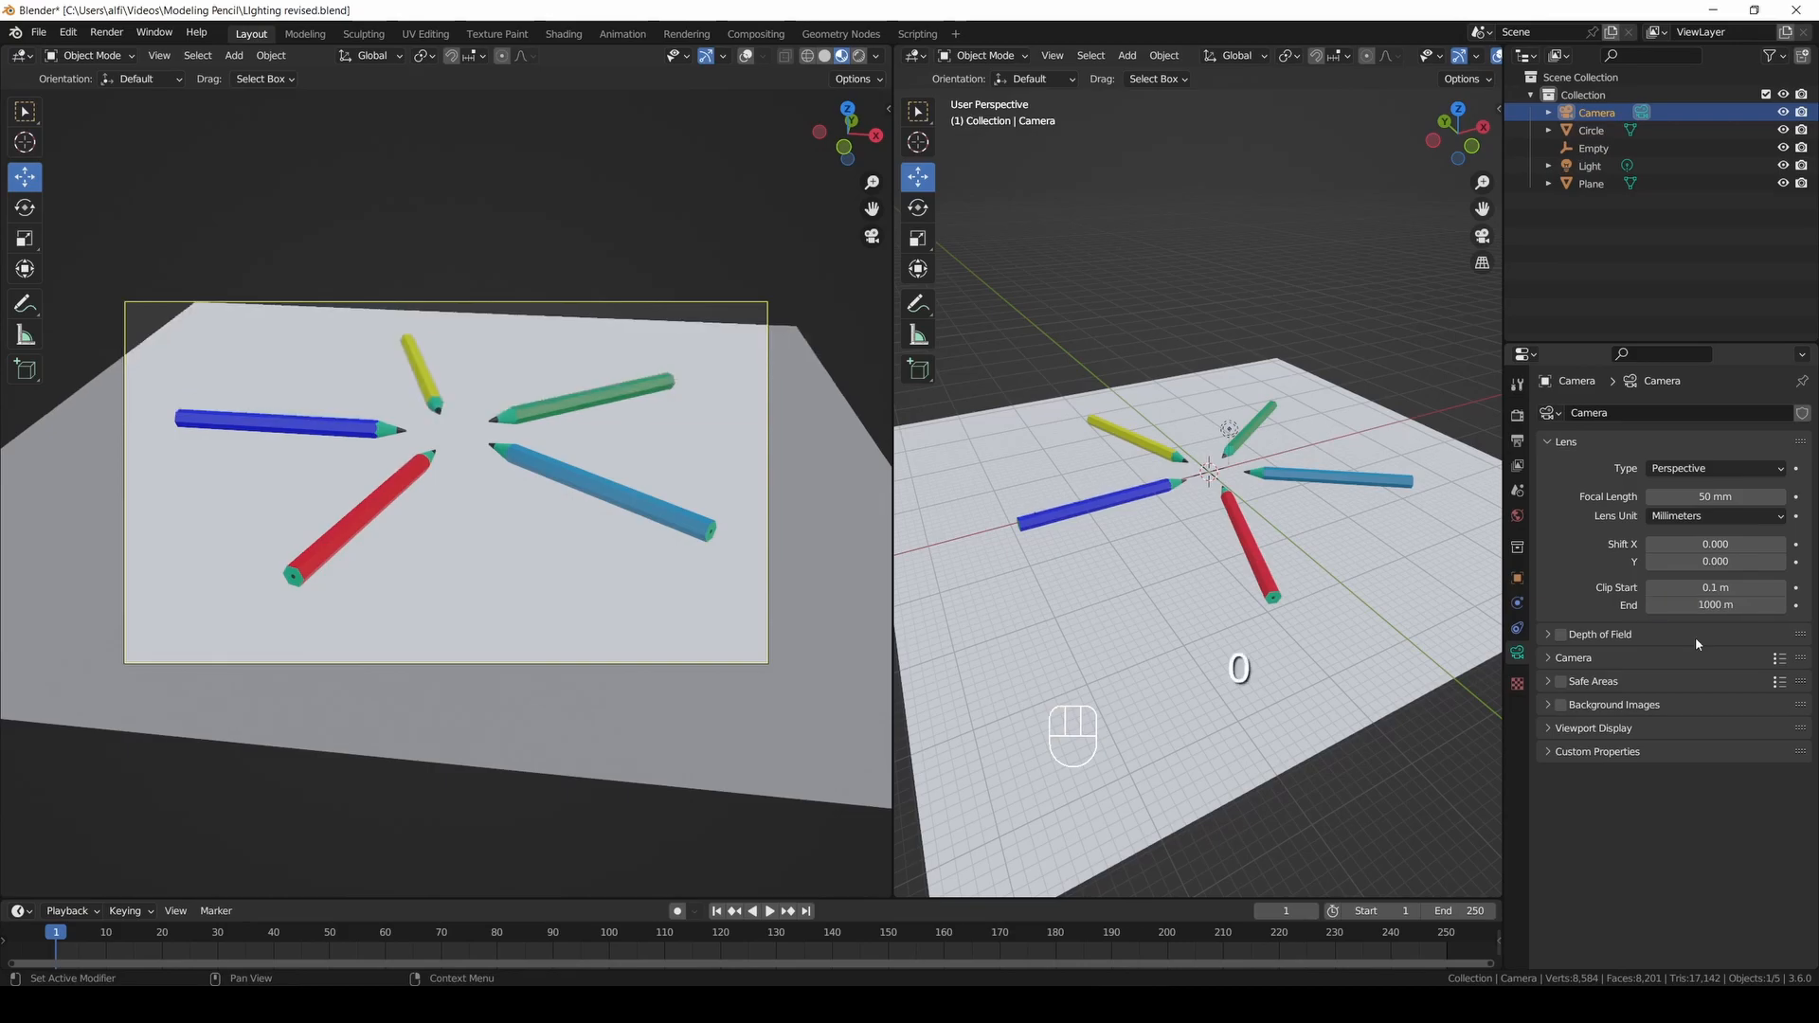
# Scale the floor plane up by about 1.59 so it fills the camera frame.
pyautogui.click(731, 369)
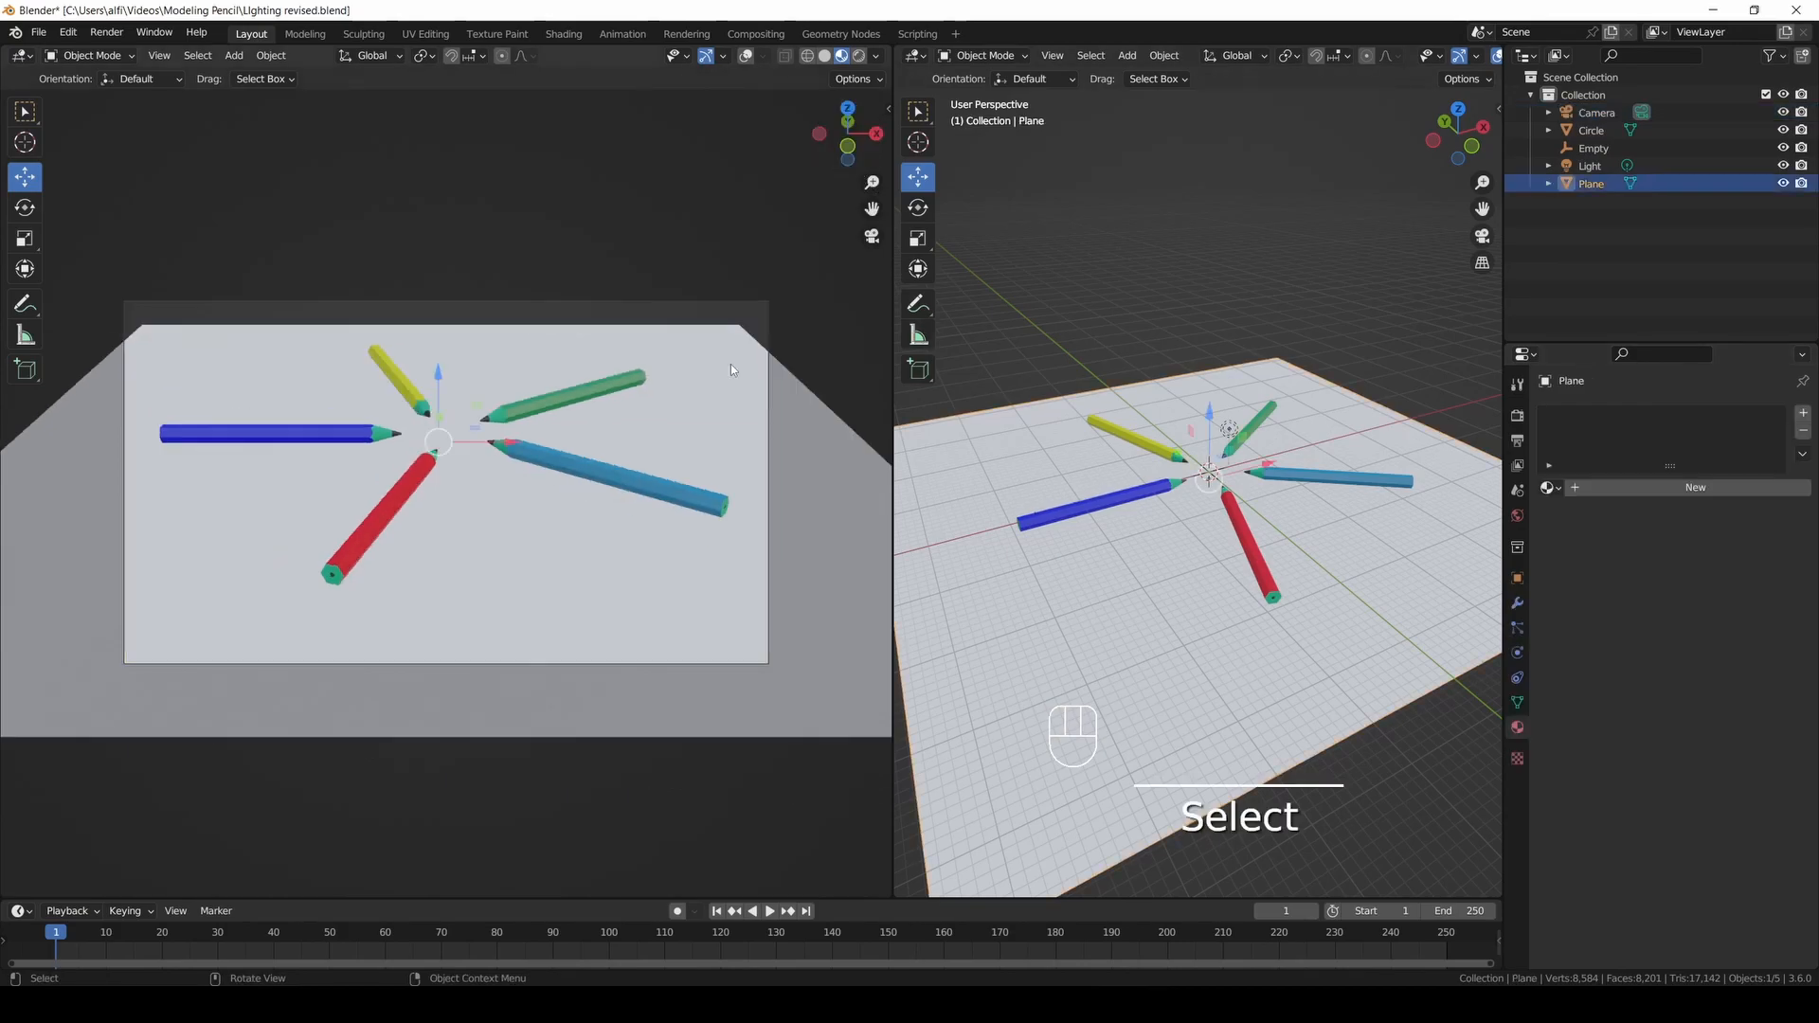
pyautogui.press('s')
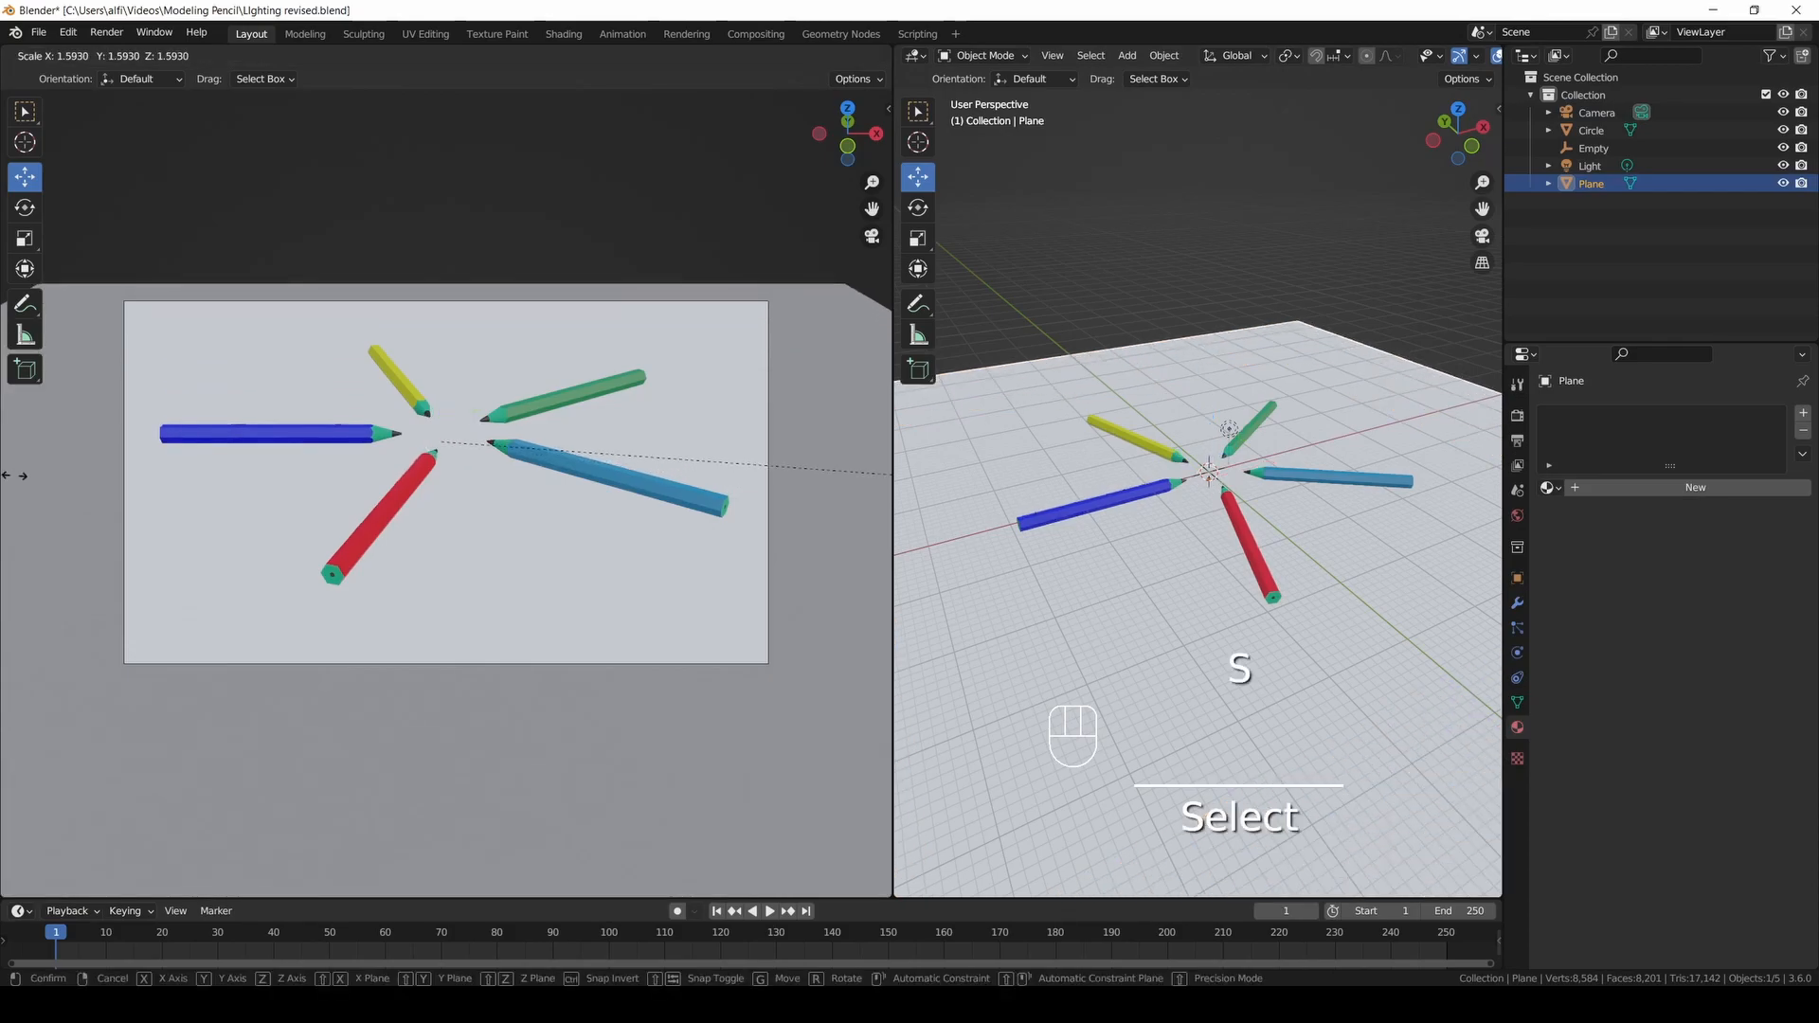
pyautogui.click(5, 476)
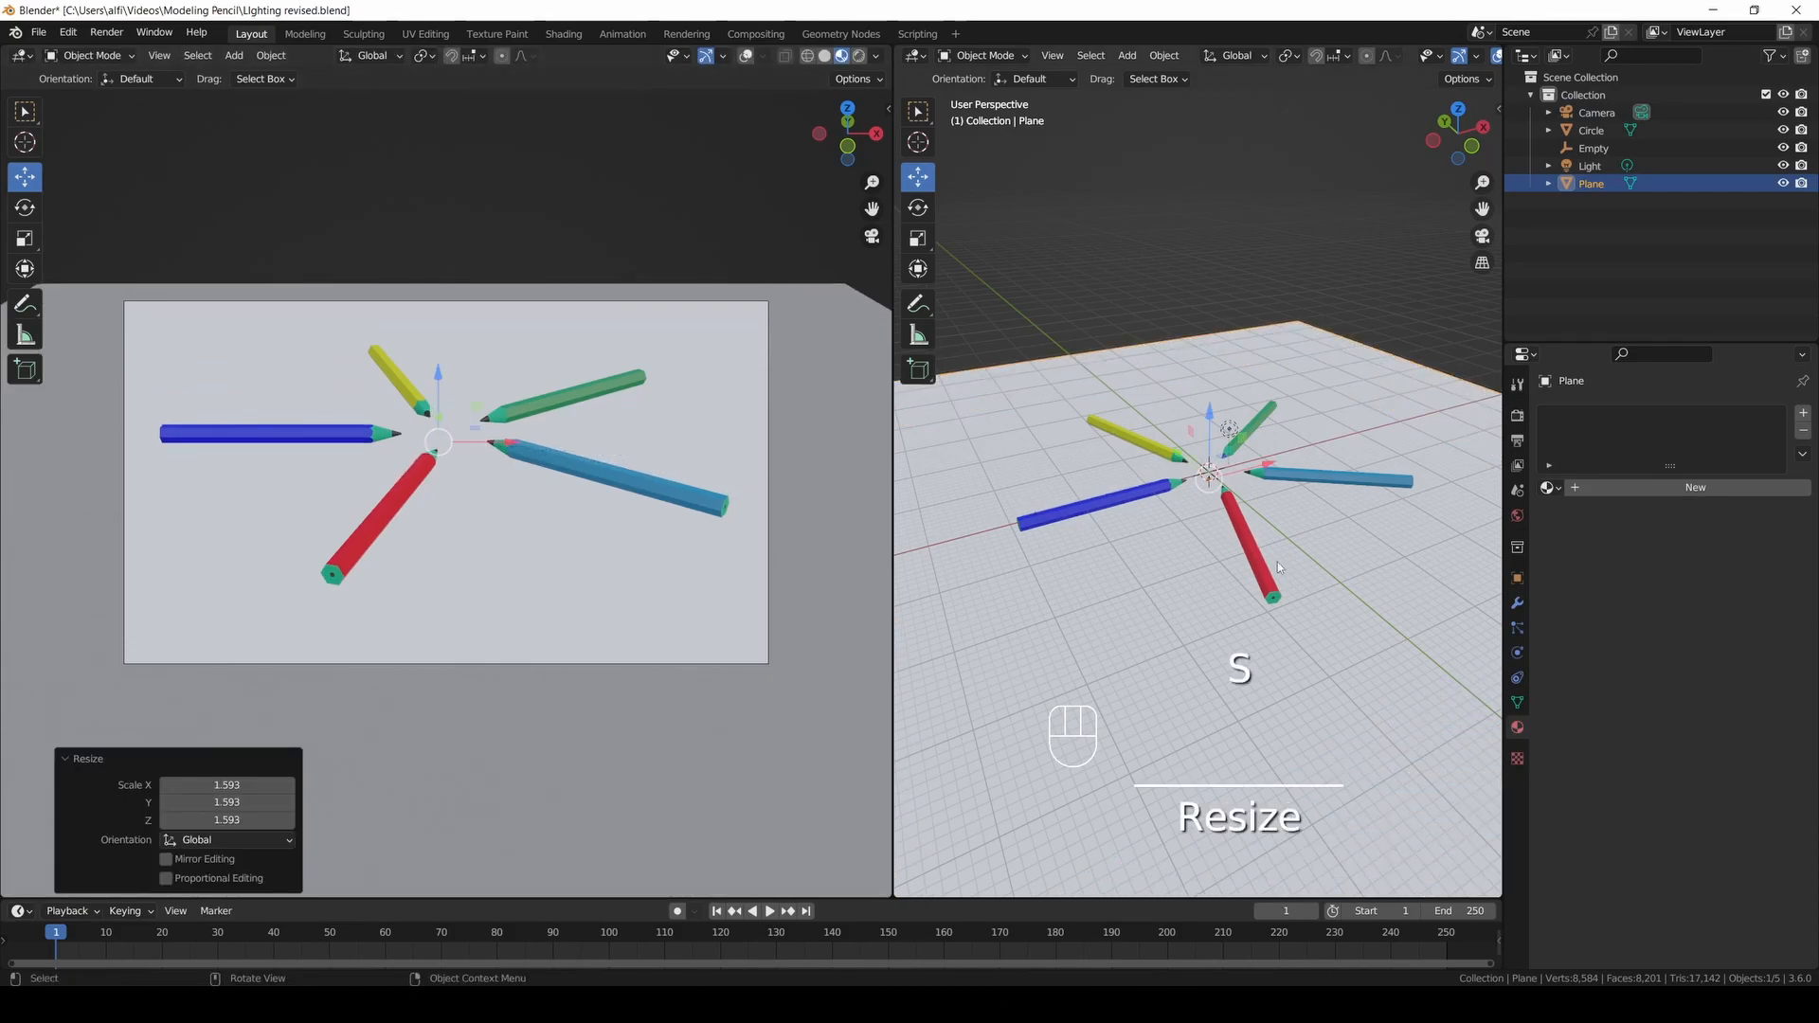
# Give the floor plane a new material with a cyan base color and a roughness of 0.300.
pyautogui.click(1632, 488)
pyautogui.click(1705, 828)
pyautogui.click(1705, 578)
pyautogui.scroll(-7, 1634, 863)
pyautogui.moveTo(1724, 779); pyautogui.dragTo(1700, 778)
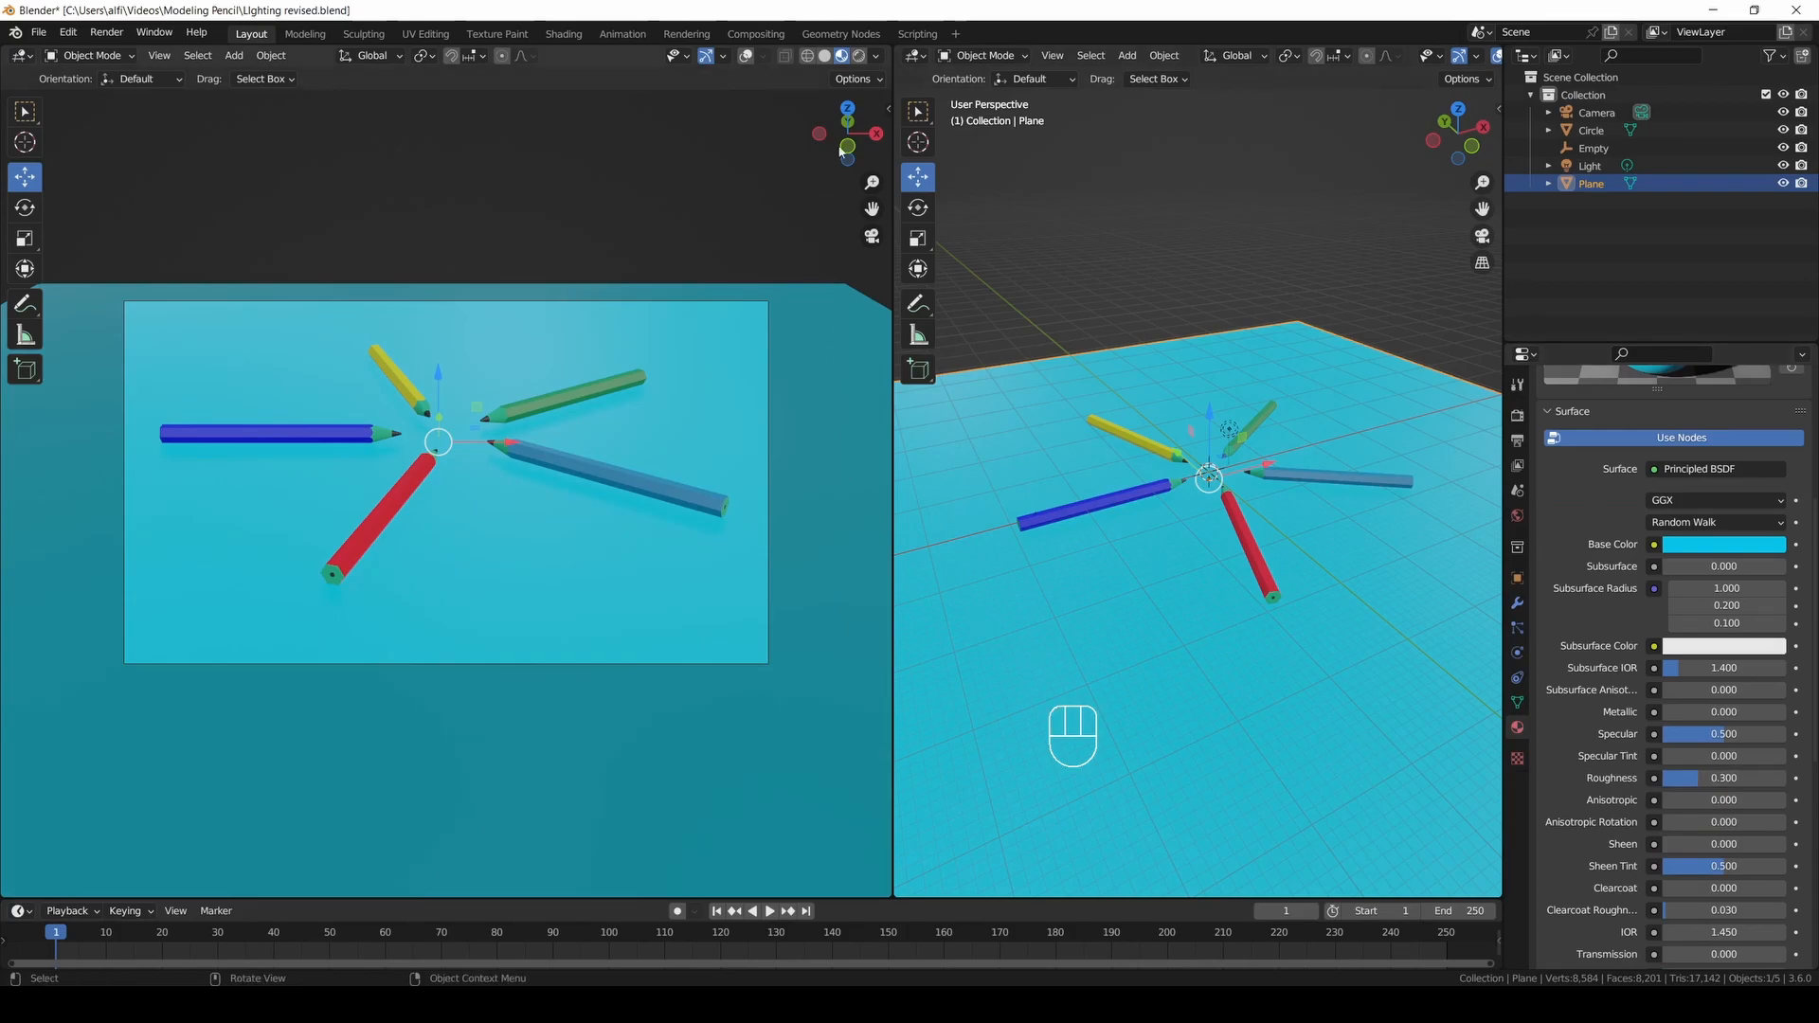
# Switch both viewports to rendered shading.
pyautogui.click(859, 57)
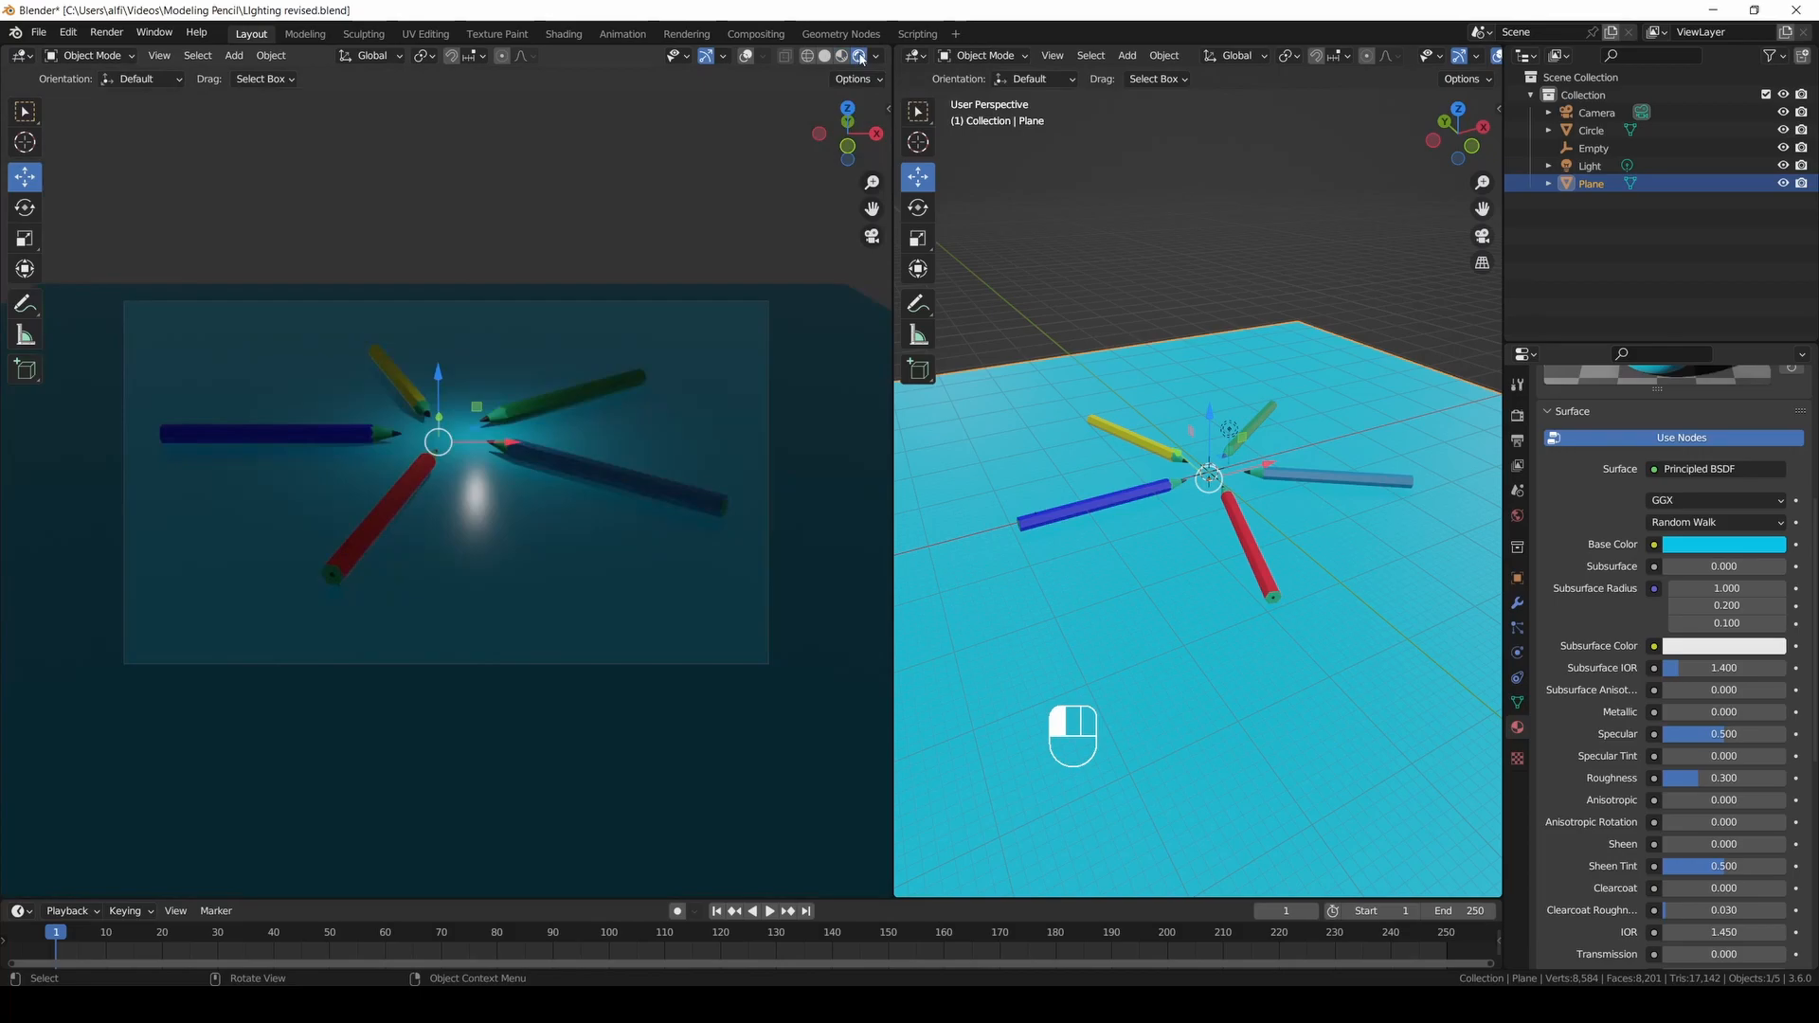
pyautogui.scroll(-4, 1483, 58)
pyautogui.click(1471, 57)
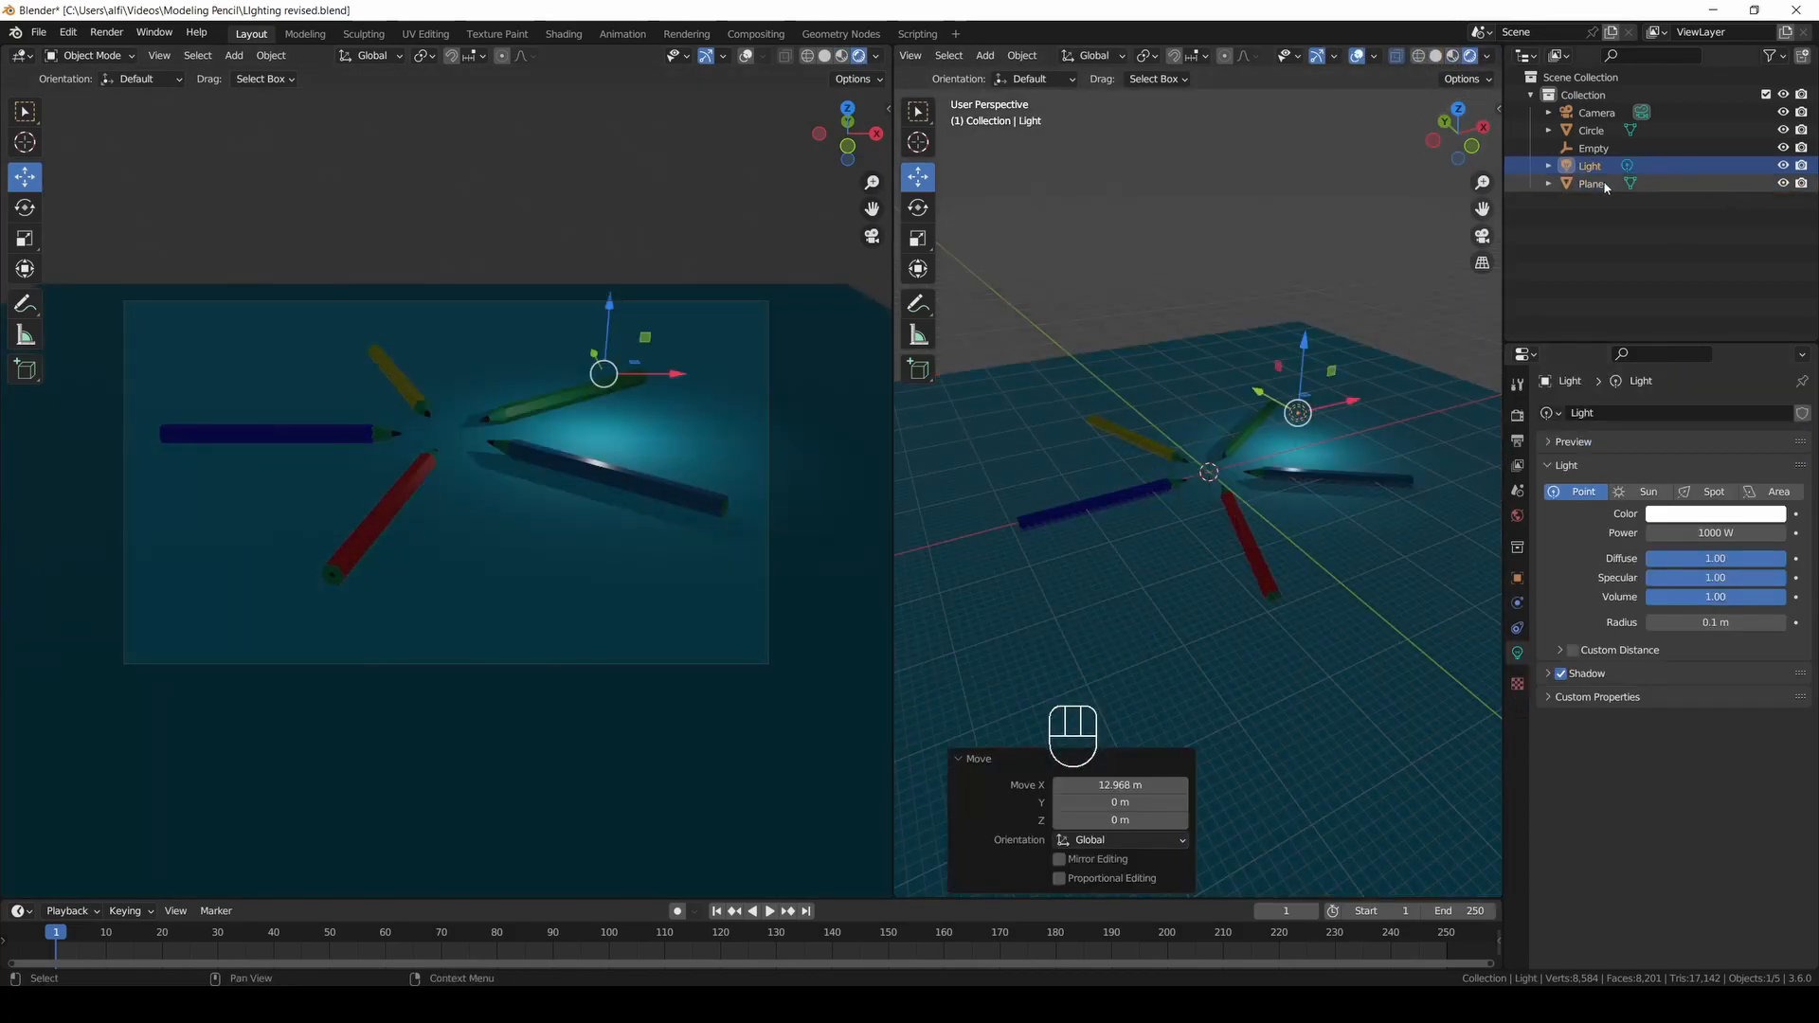
# Delete the existing light and add an area light raised about 17.3 m above the pencils.
pyautogui.press('x')
pyautogui.click(1306, 375)
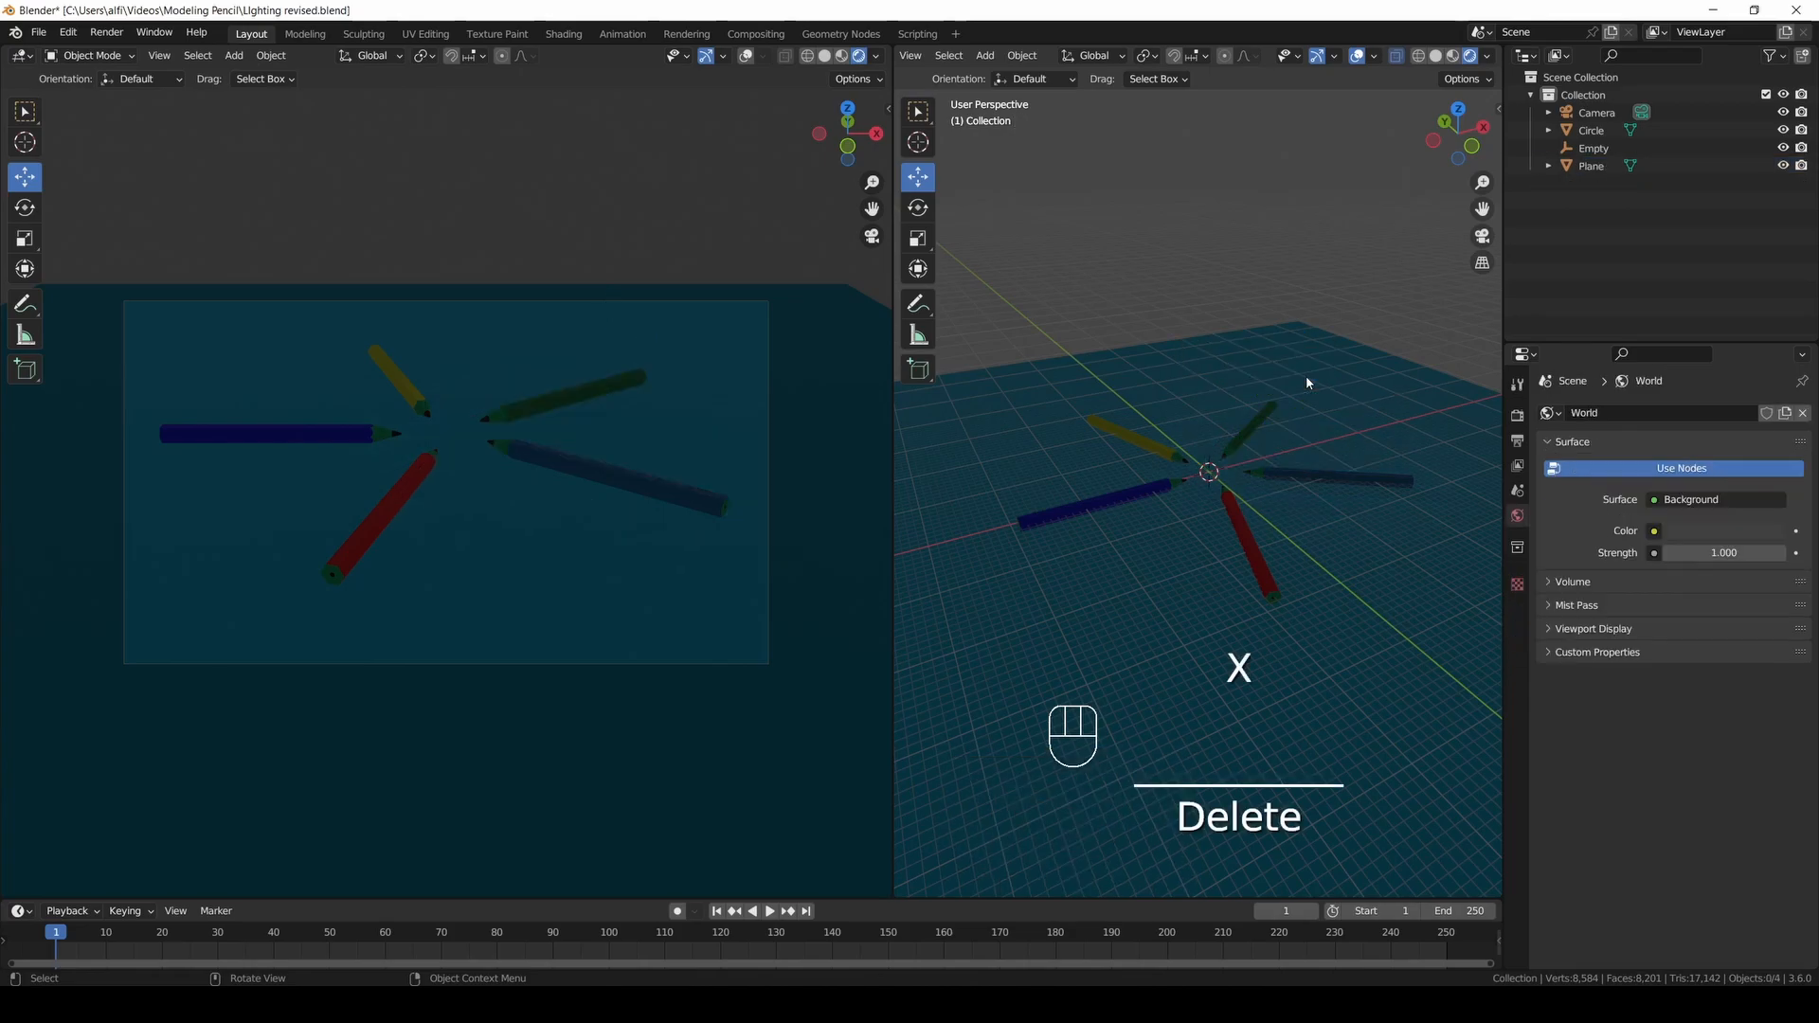
pyautogui.click(993, 59)
pyautogui.moveTo(1041, 294)
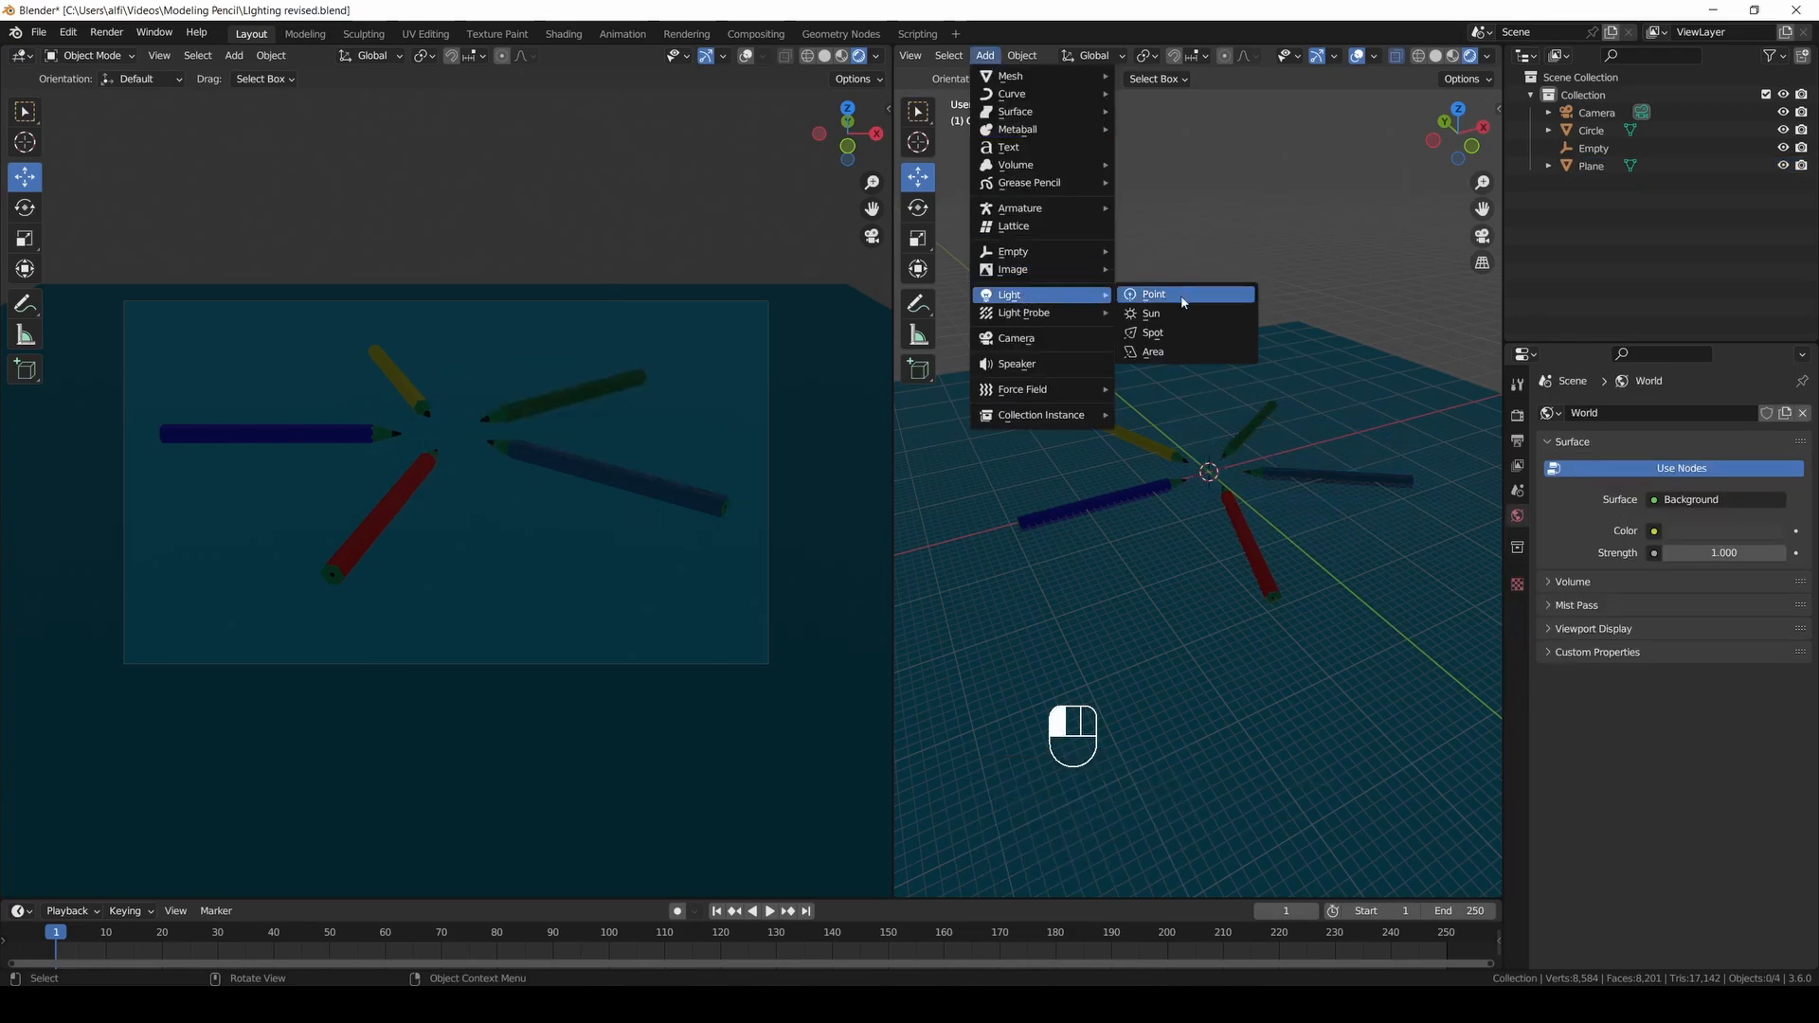
pyautogui.click(1166, 353)
pyautogui.moveTo(1213, 409); pyautogui.dragTo(1211, 299)
# Scale the area light up by about 7.96 and again by about 12.29, and set its power to 40000 W.
pyautogui.press('s')
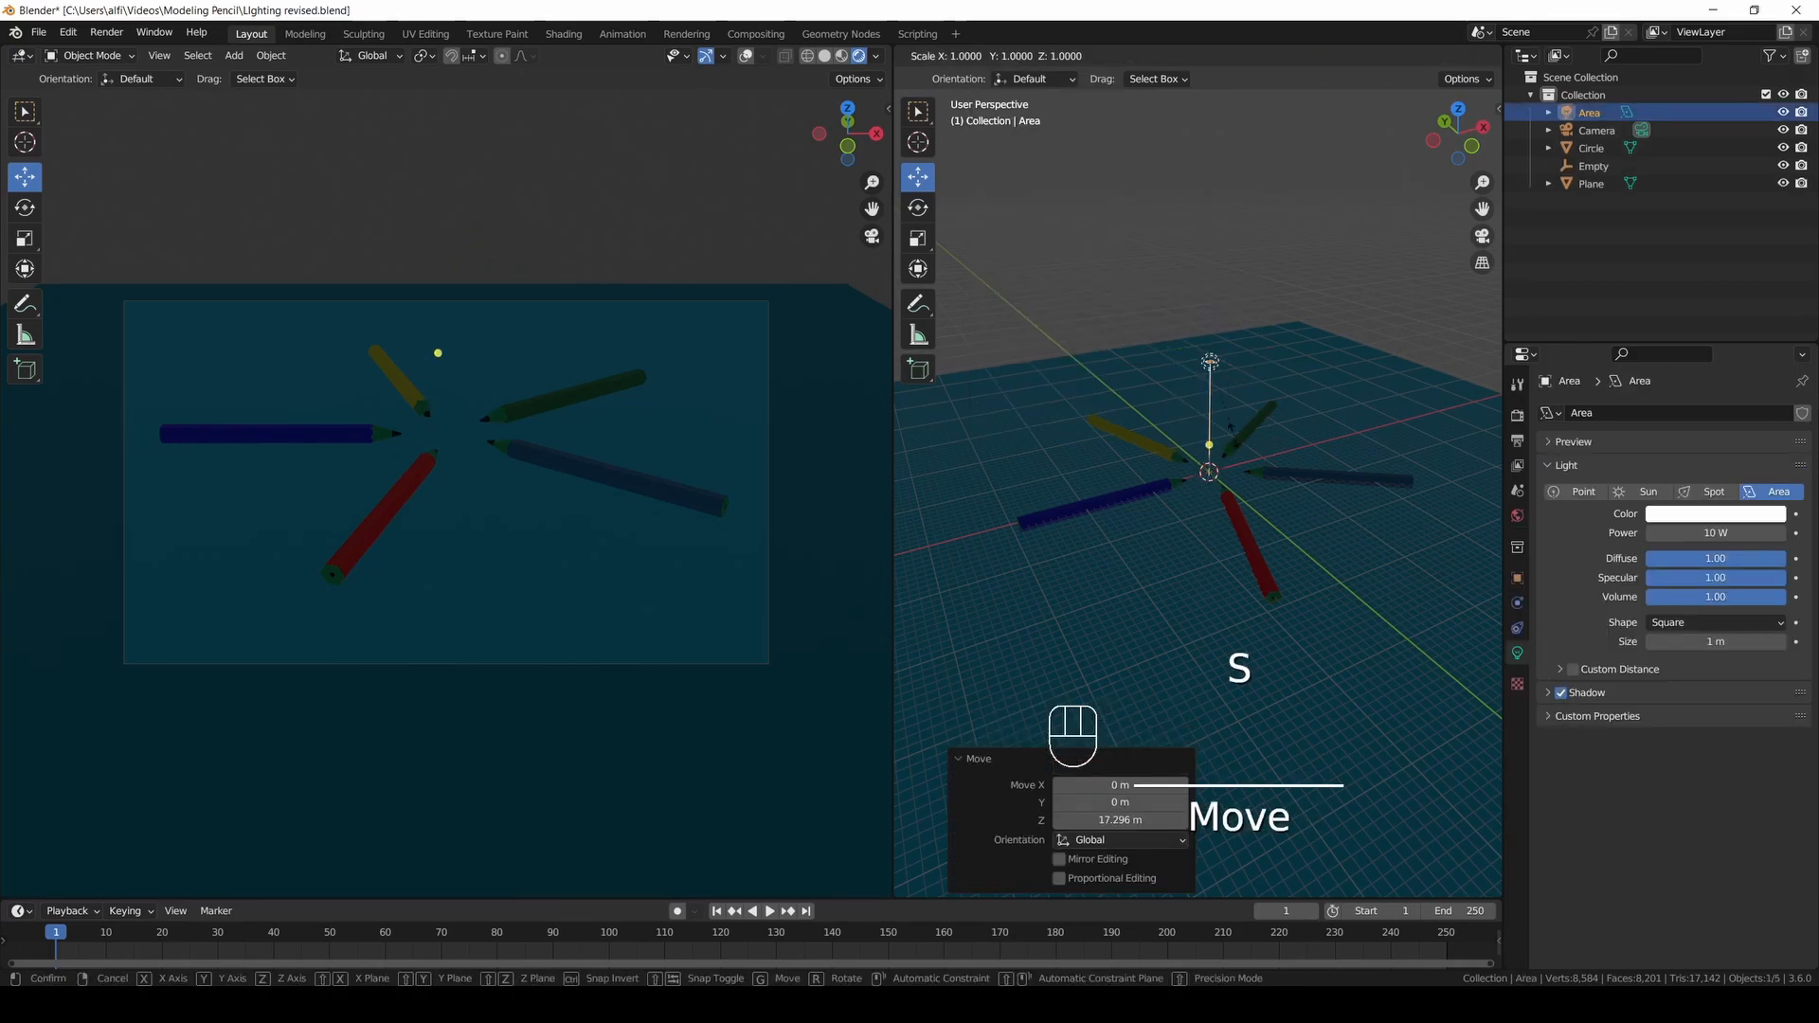
pyautogui.click(1125, 531)
pyautogui.press('s')
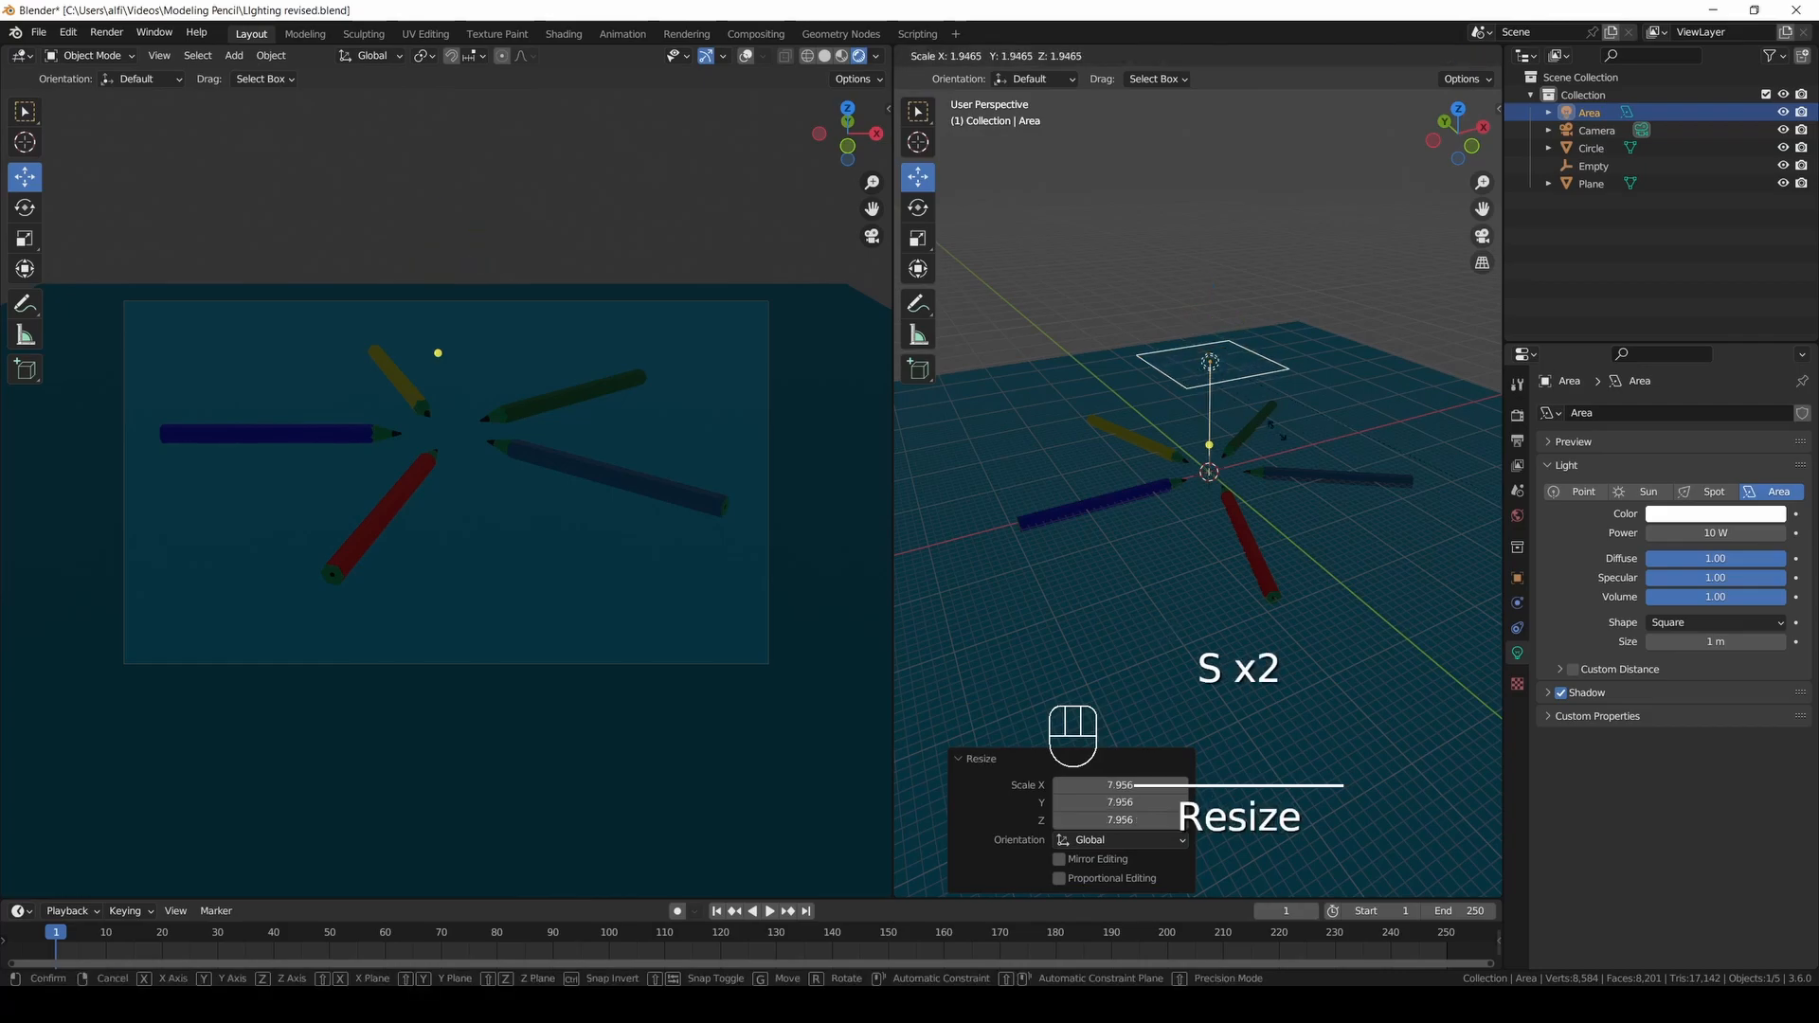
pyautogui.click(1105, 601)
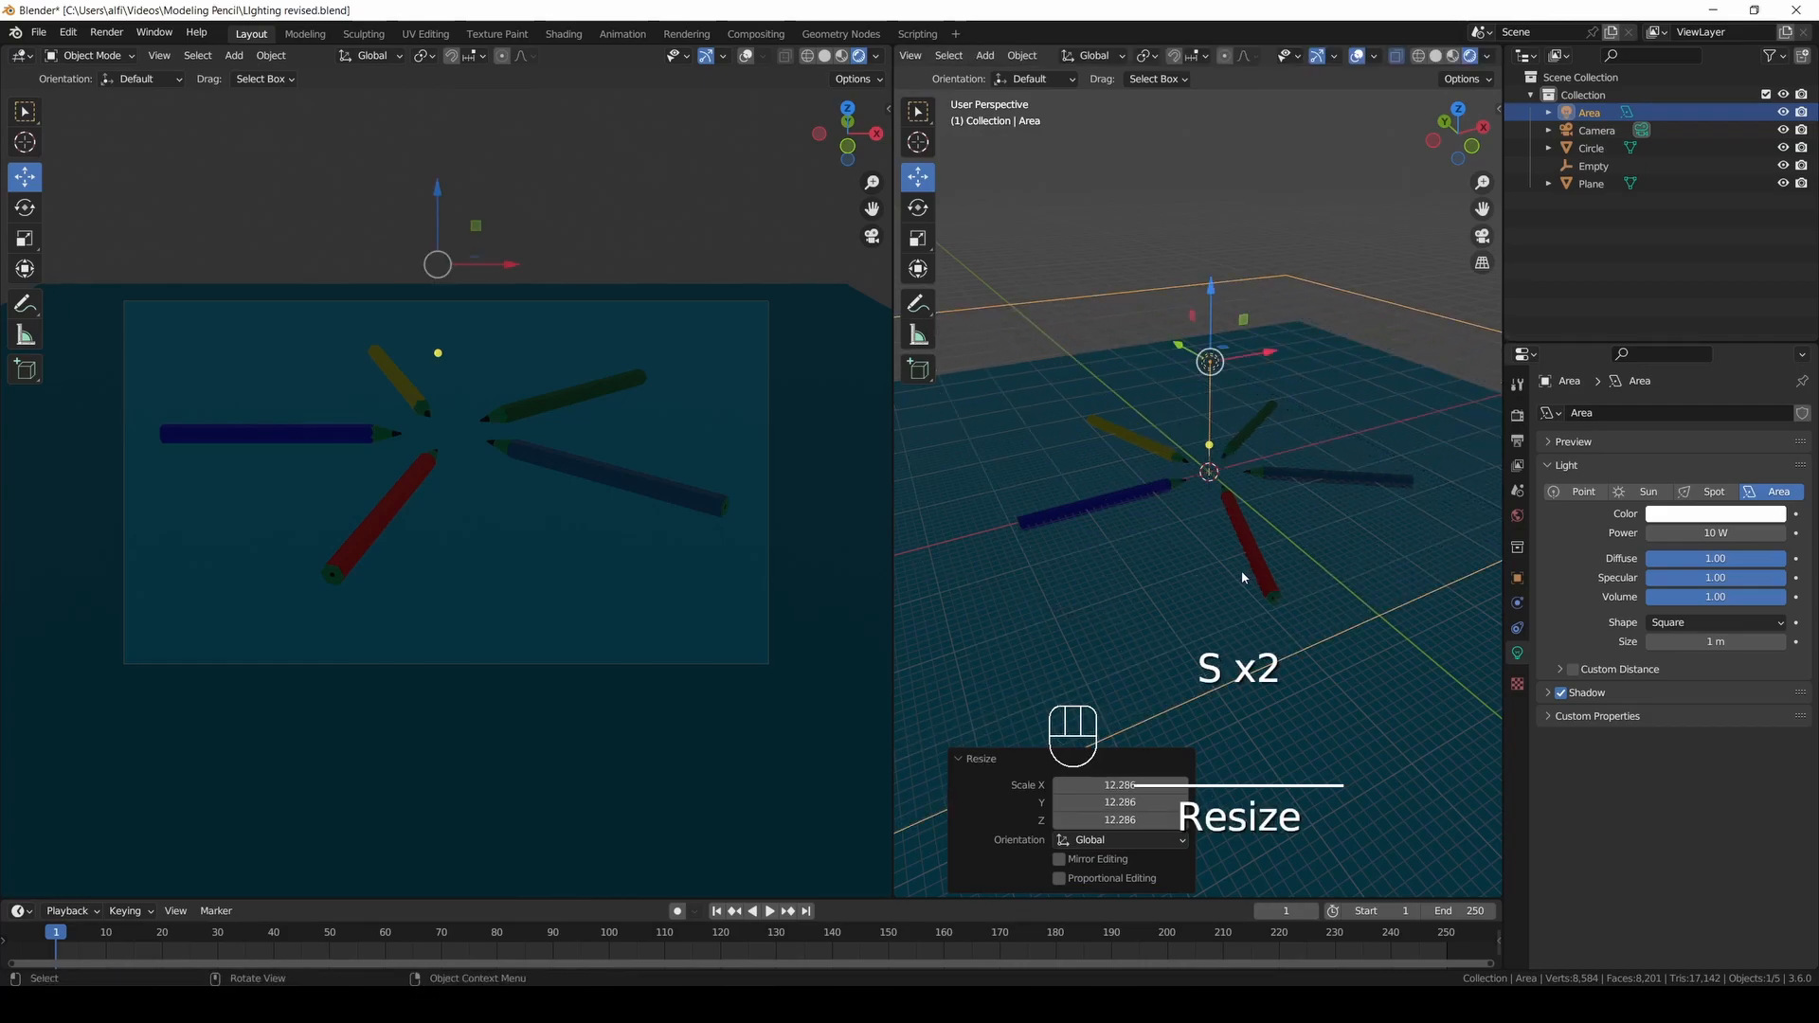
pyautogui.click(1737, 532)
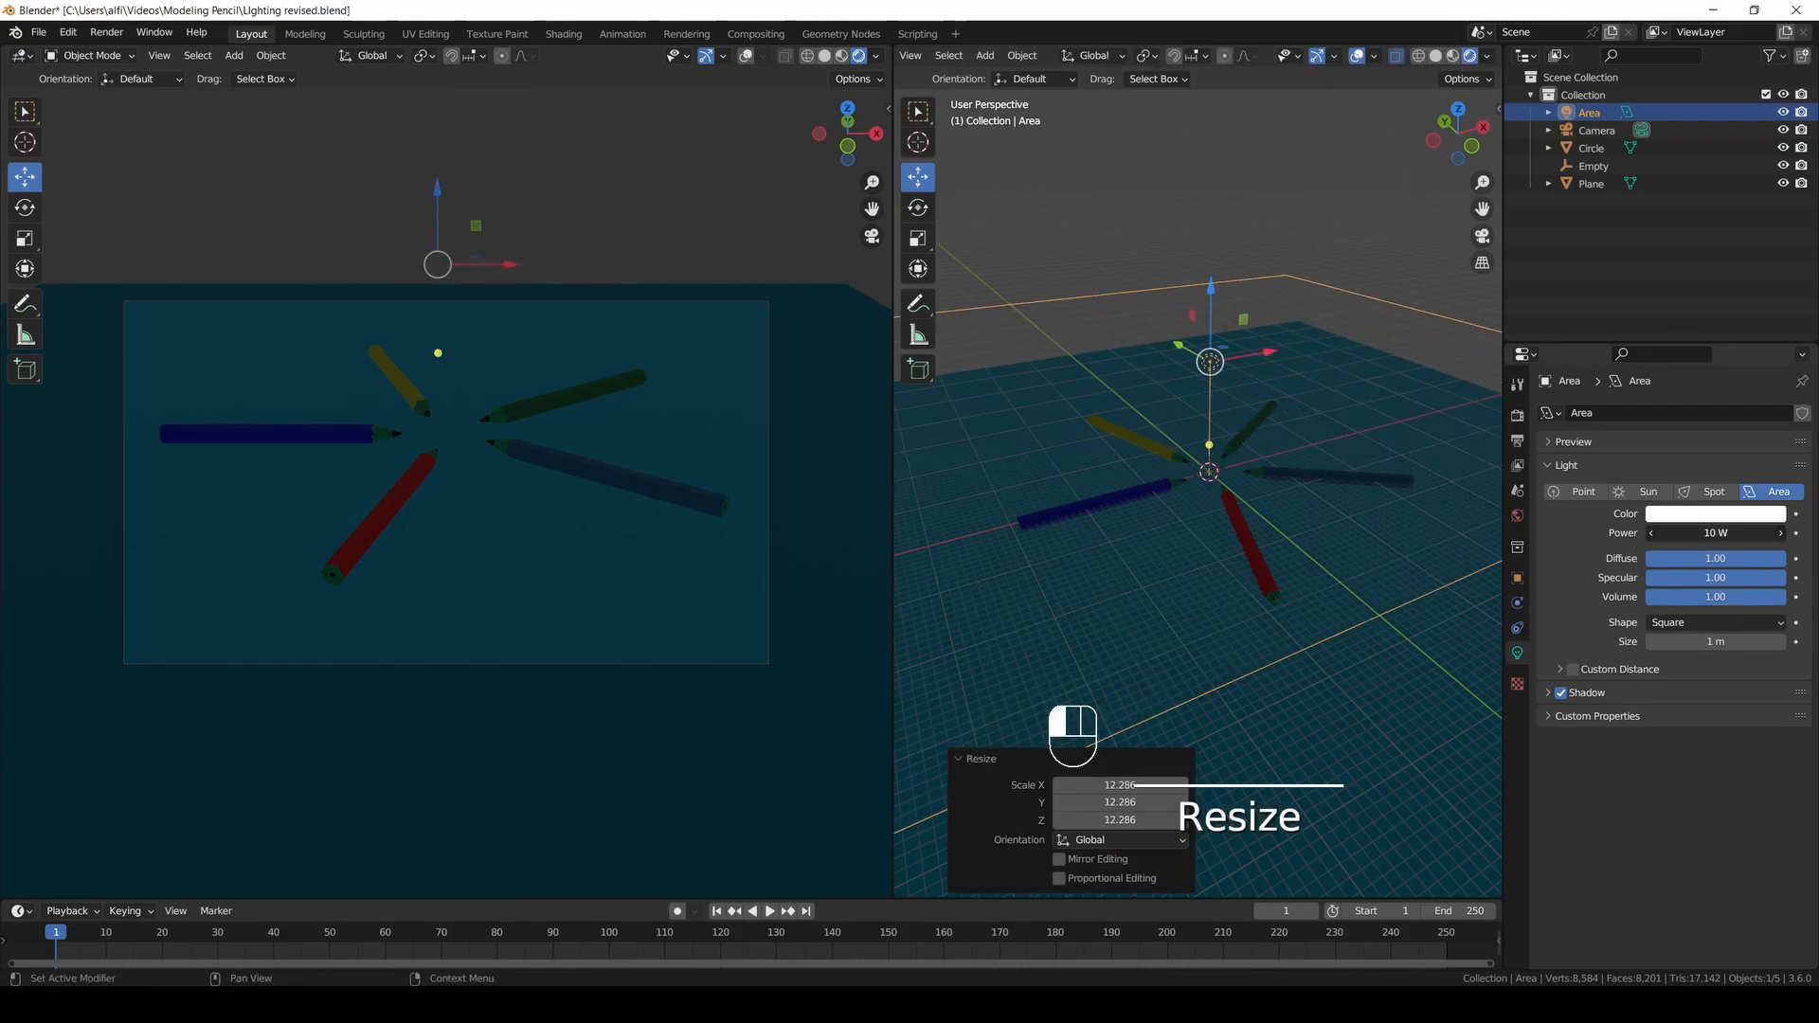
pyautogui.write('40000')
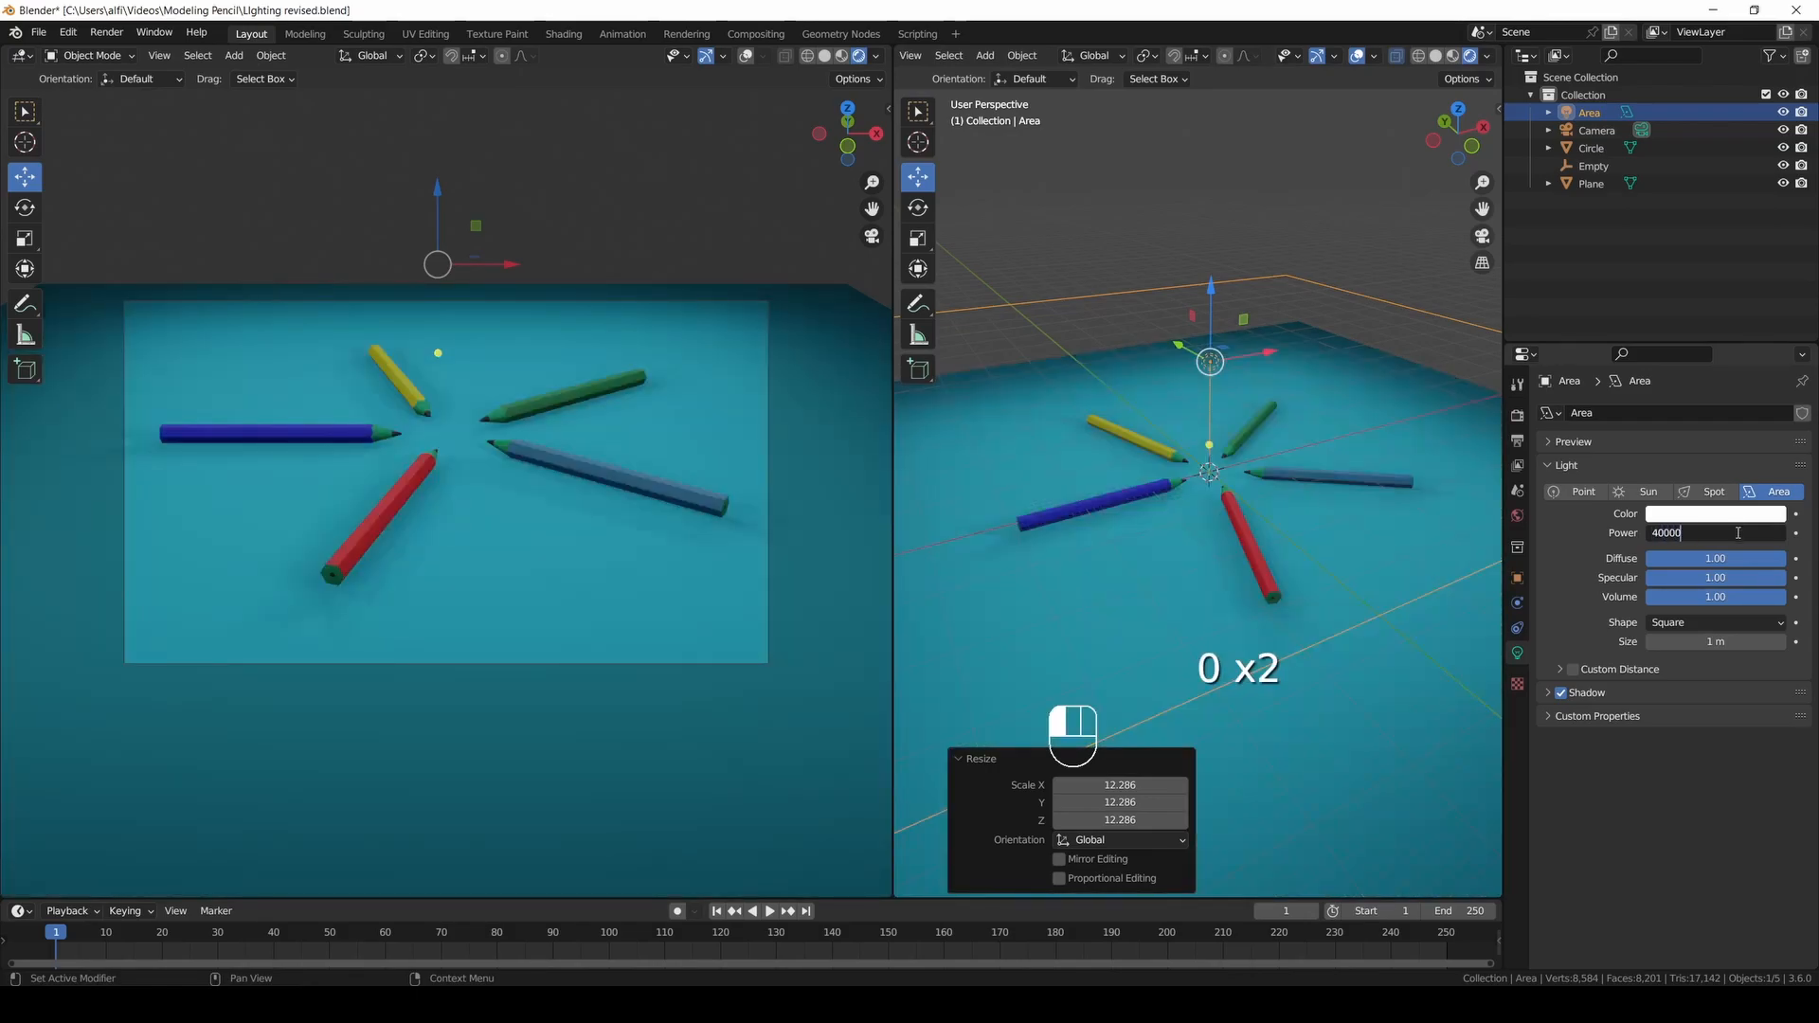
pyautogui.press('Return')
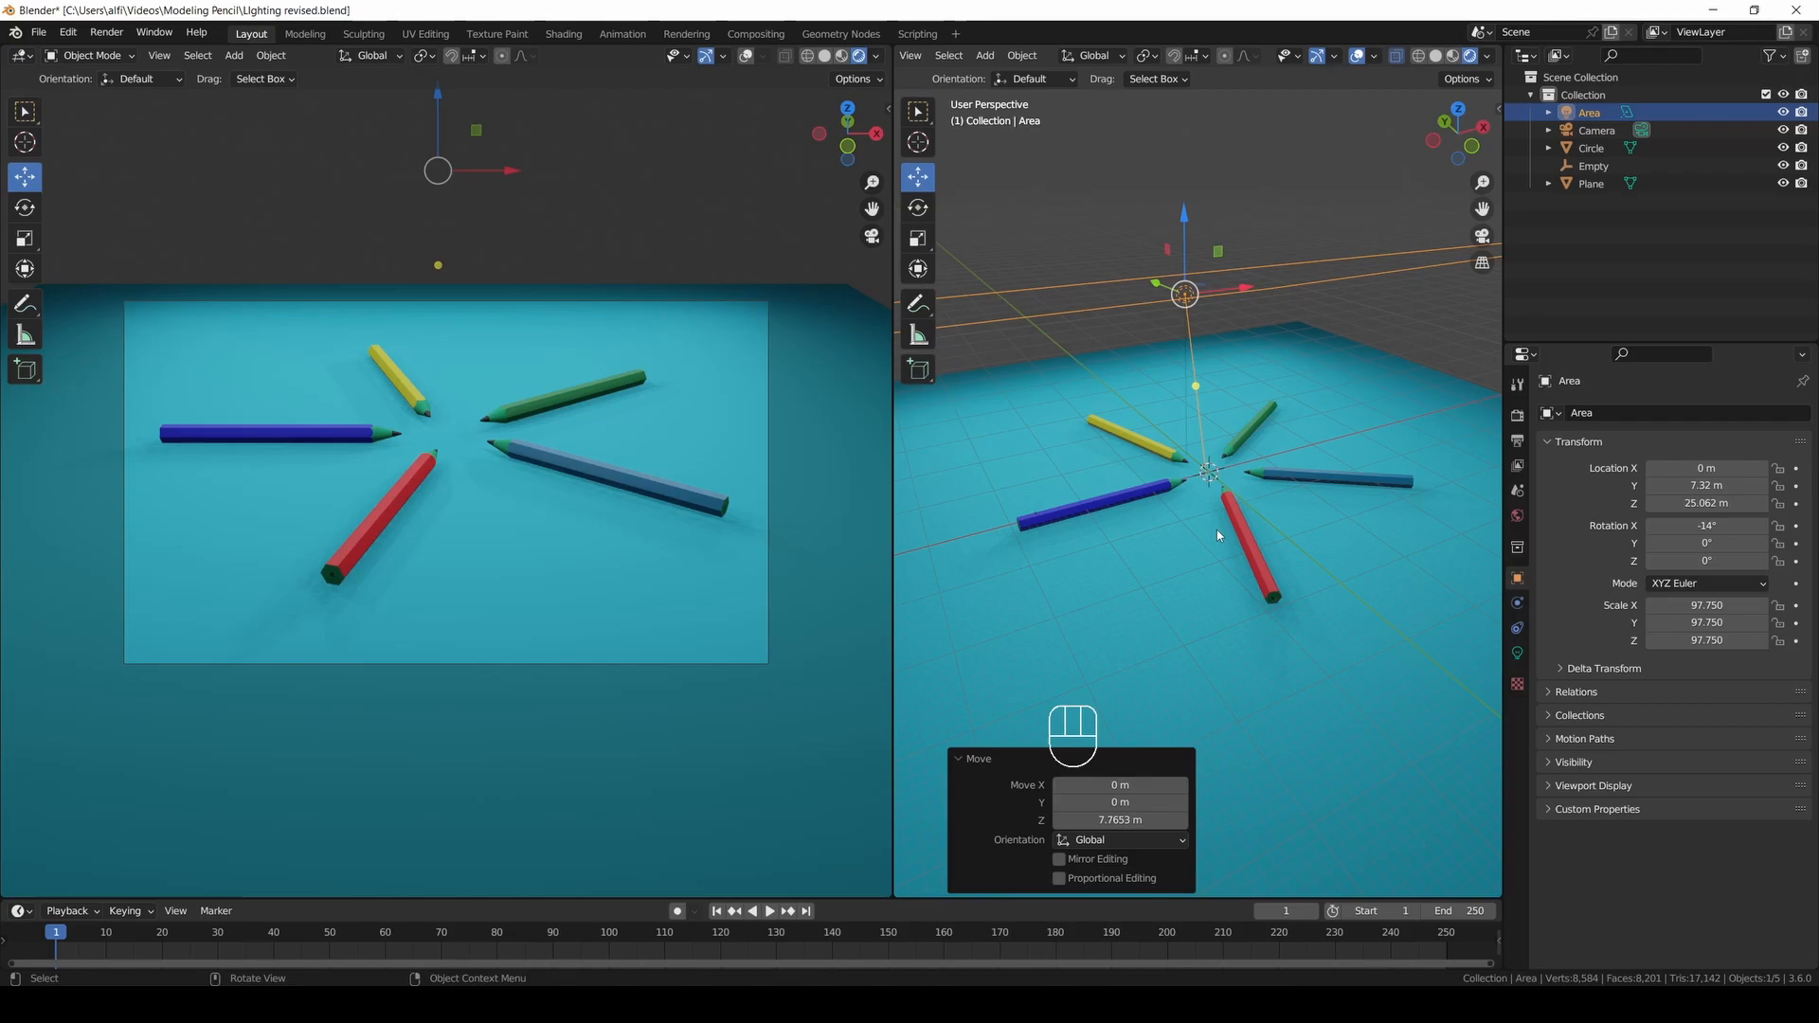
# Add a point light raised about 4.5 m above the pencils' center and set its power to 30000 W.
pyautogui.click(985, 55)
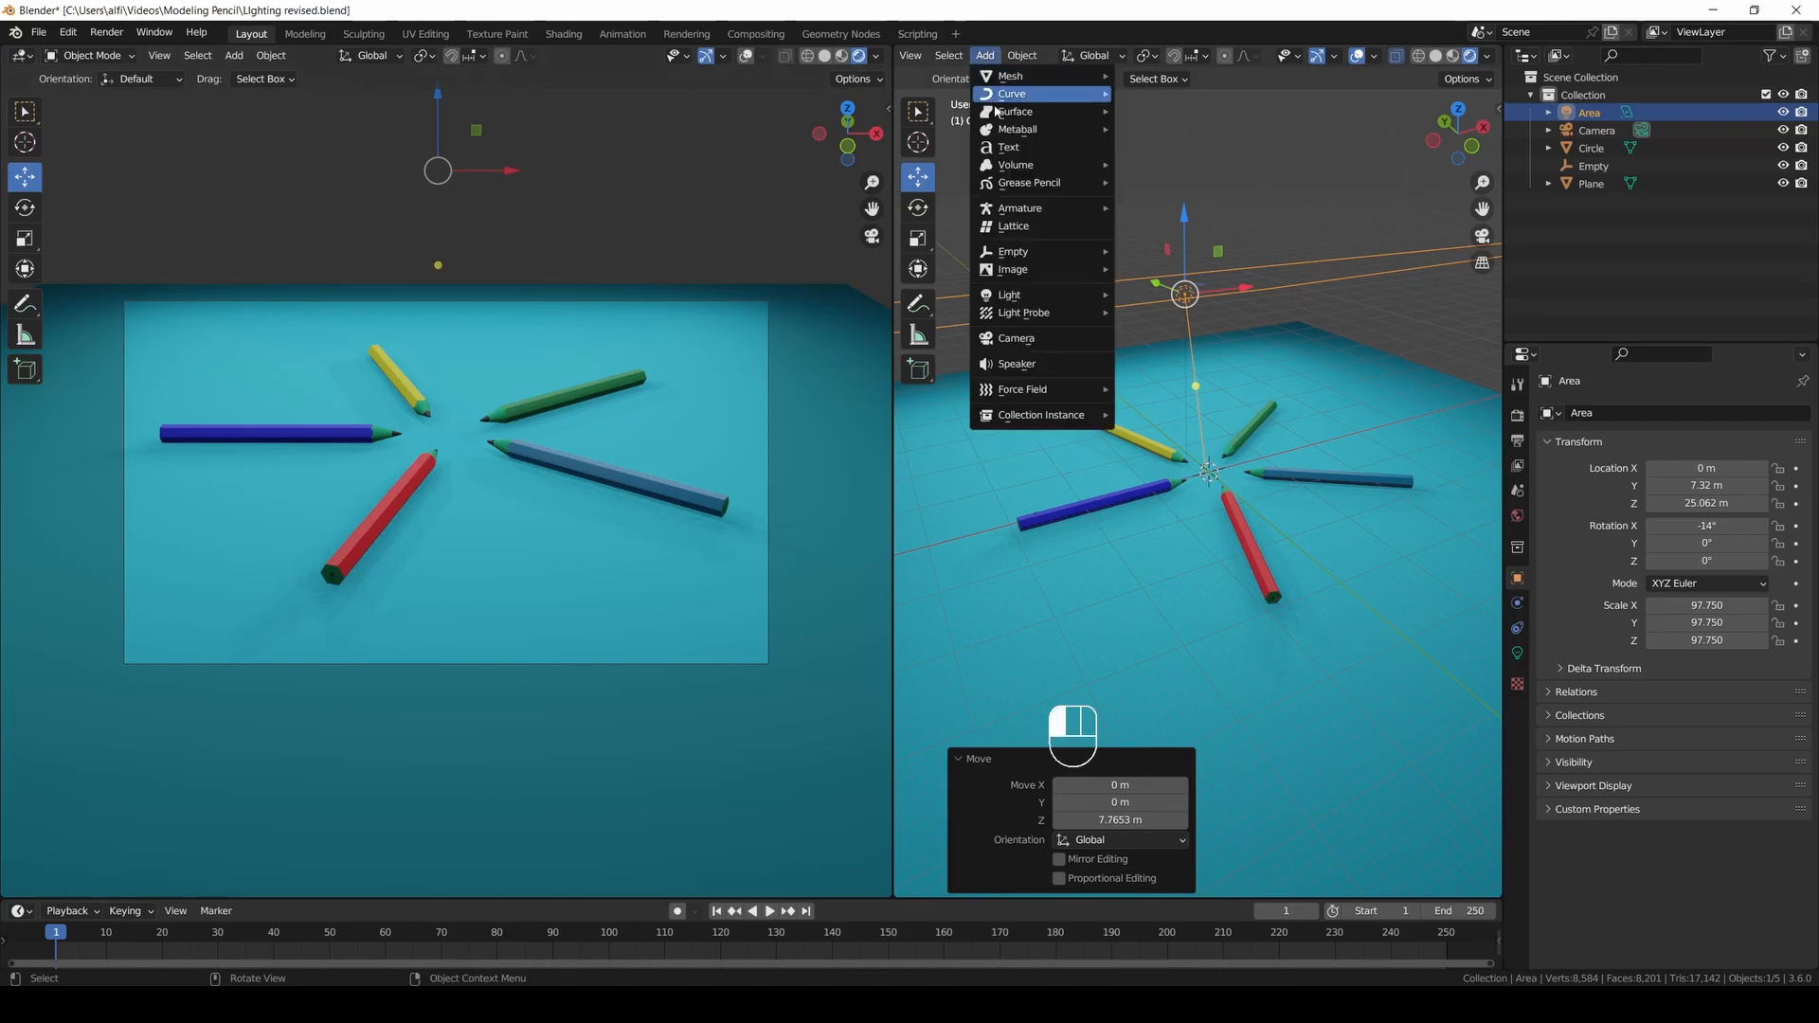
pyautogui.moveTo(1017, 296)
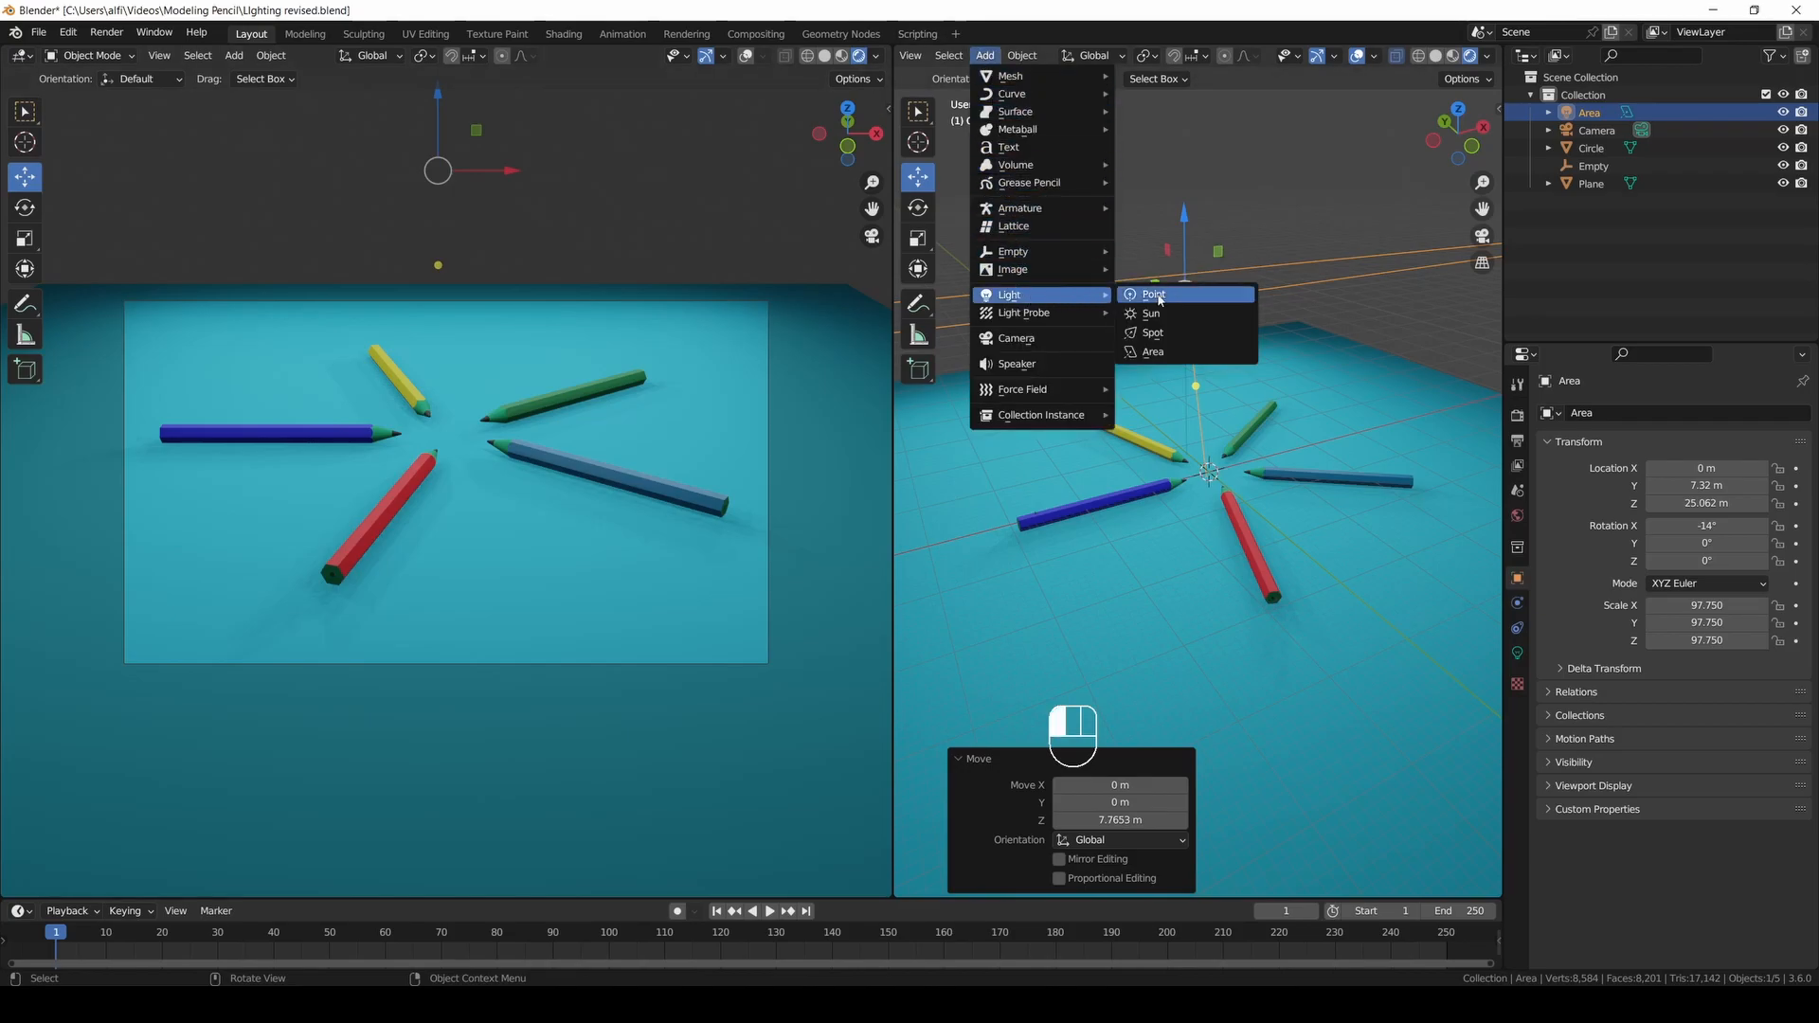
pyautogui.click(1153, 294)
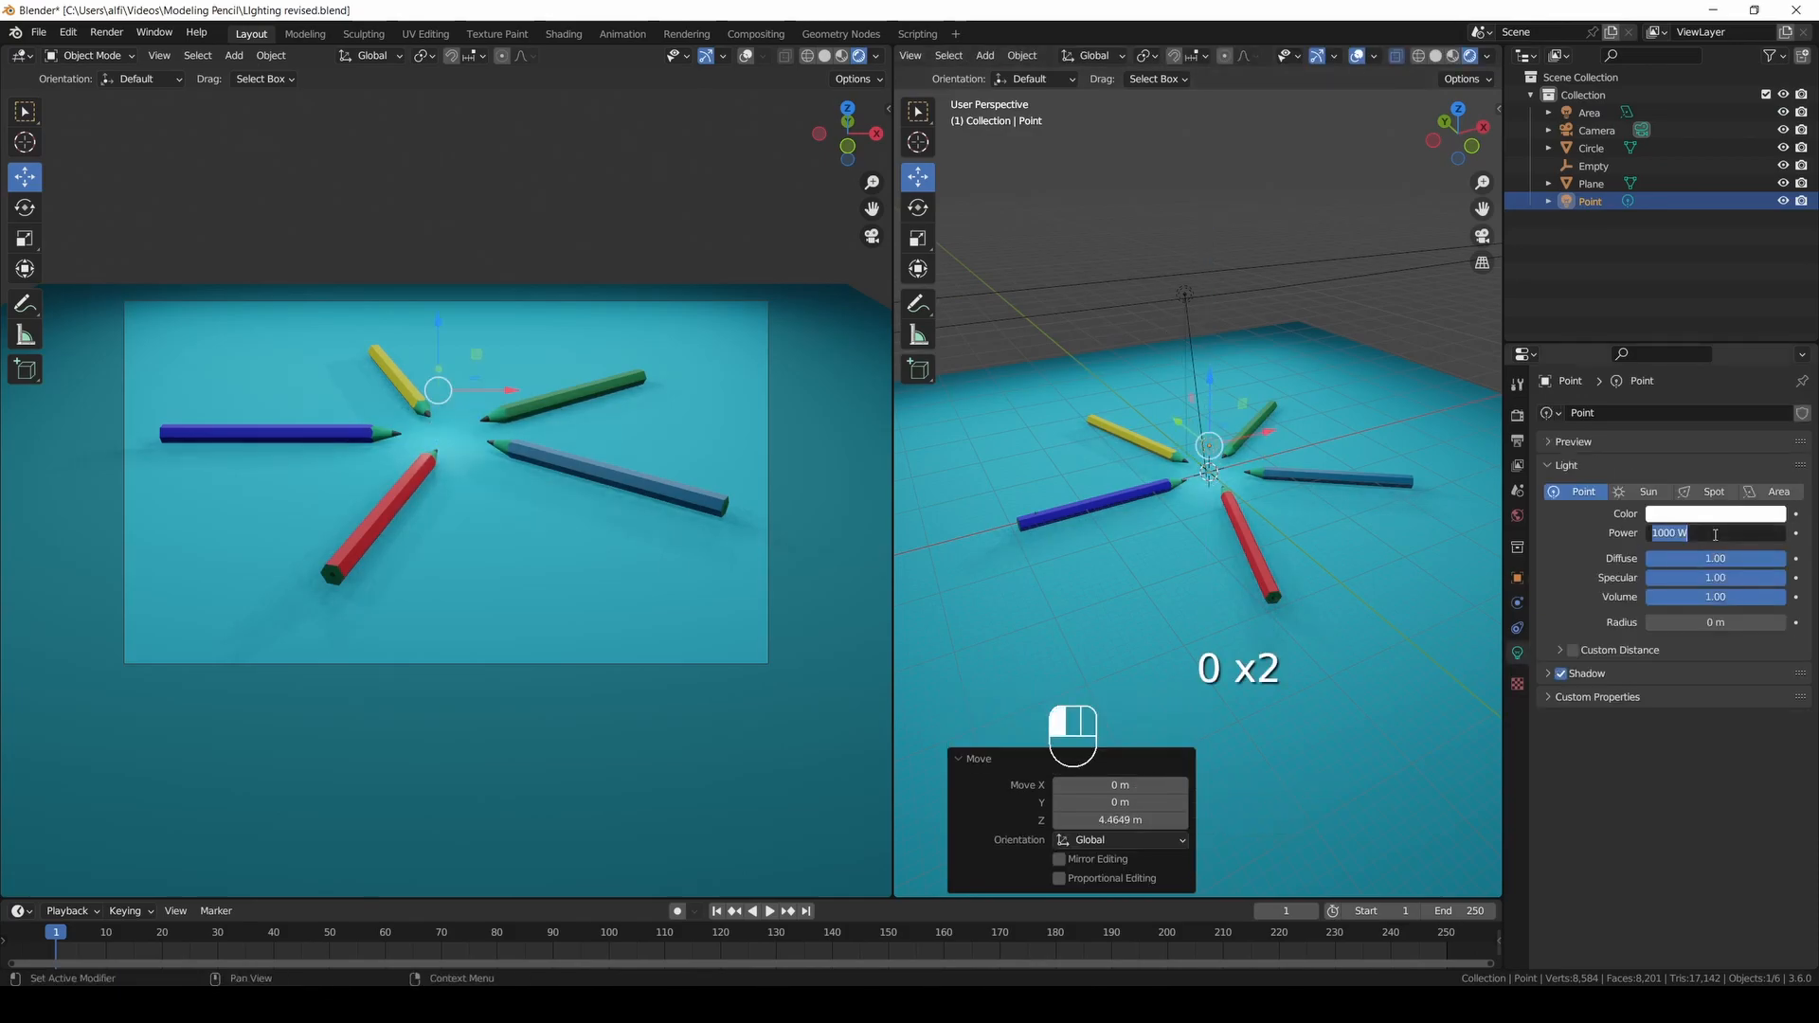
pyautogui.write('000')
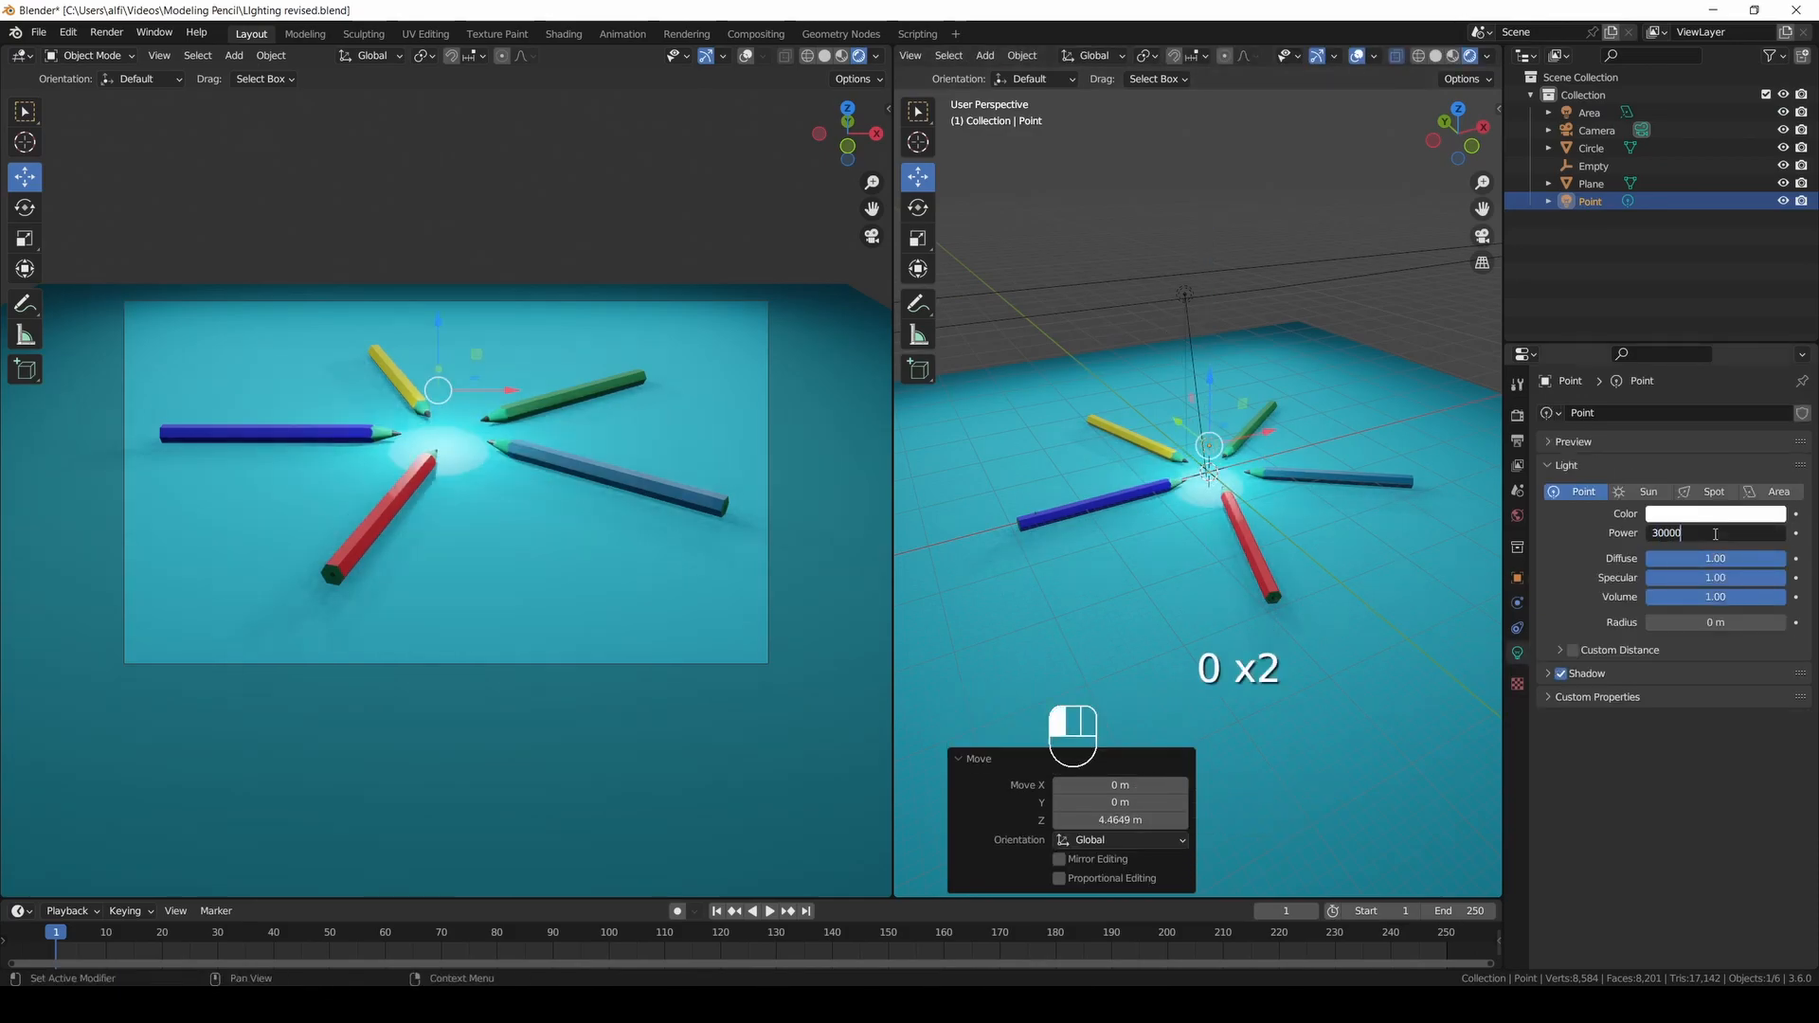
pyautogui.write('0')
pyautogui.press('Return')
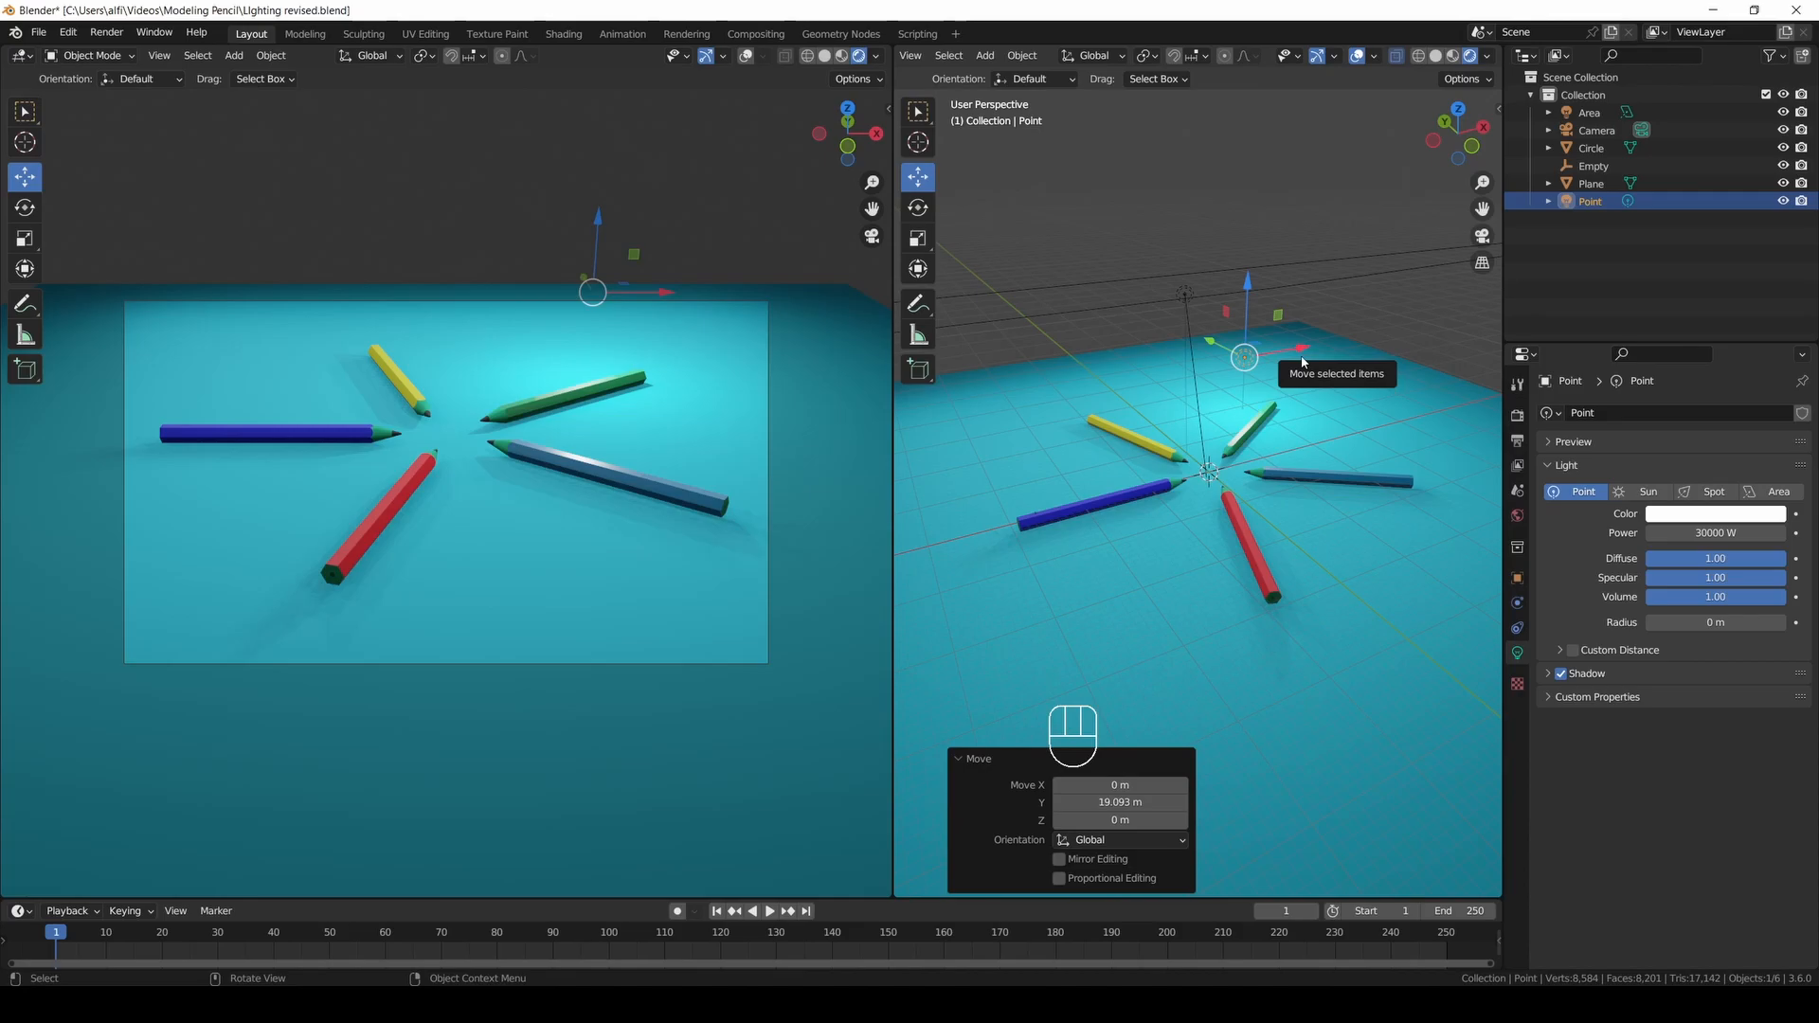
# Duplicate the point light beside the blue pencil, raise the copy about 6.7 m and shift it toward the camera along Y.
pyautogui.hotkey('shift', 'd')
pyautogui.click(1051, 418)
pyautogui.moveTo(996, 347); pyautogui.dragTo(996, 311)
pyautogui.click(1517, 578)
pyautogui.moveTo(1705, 485); pyautogui.dragTo(1463, 486)
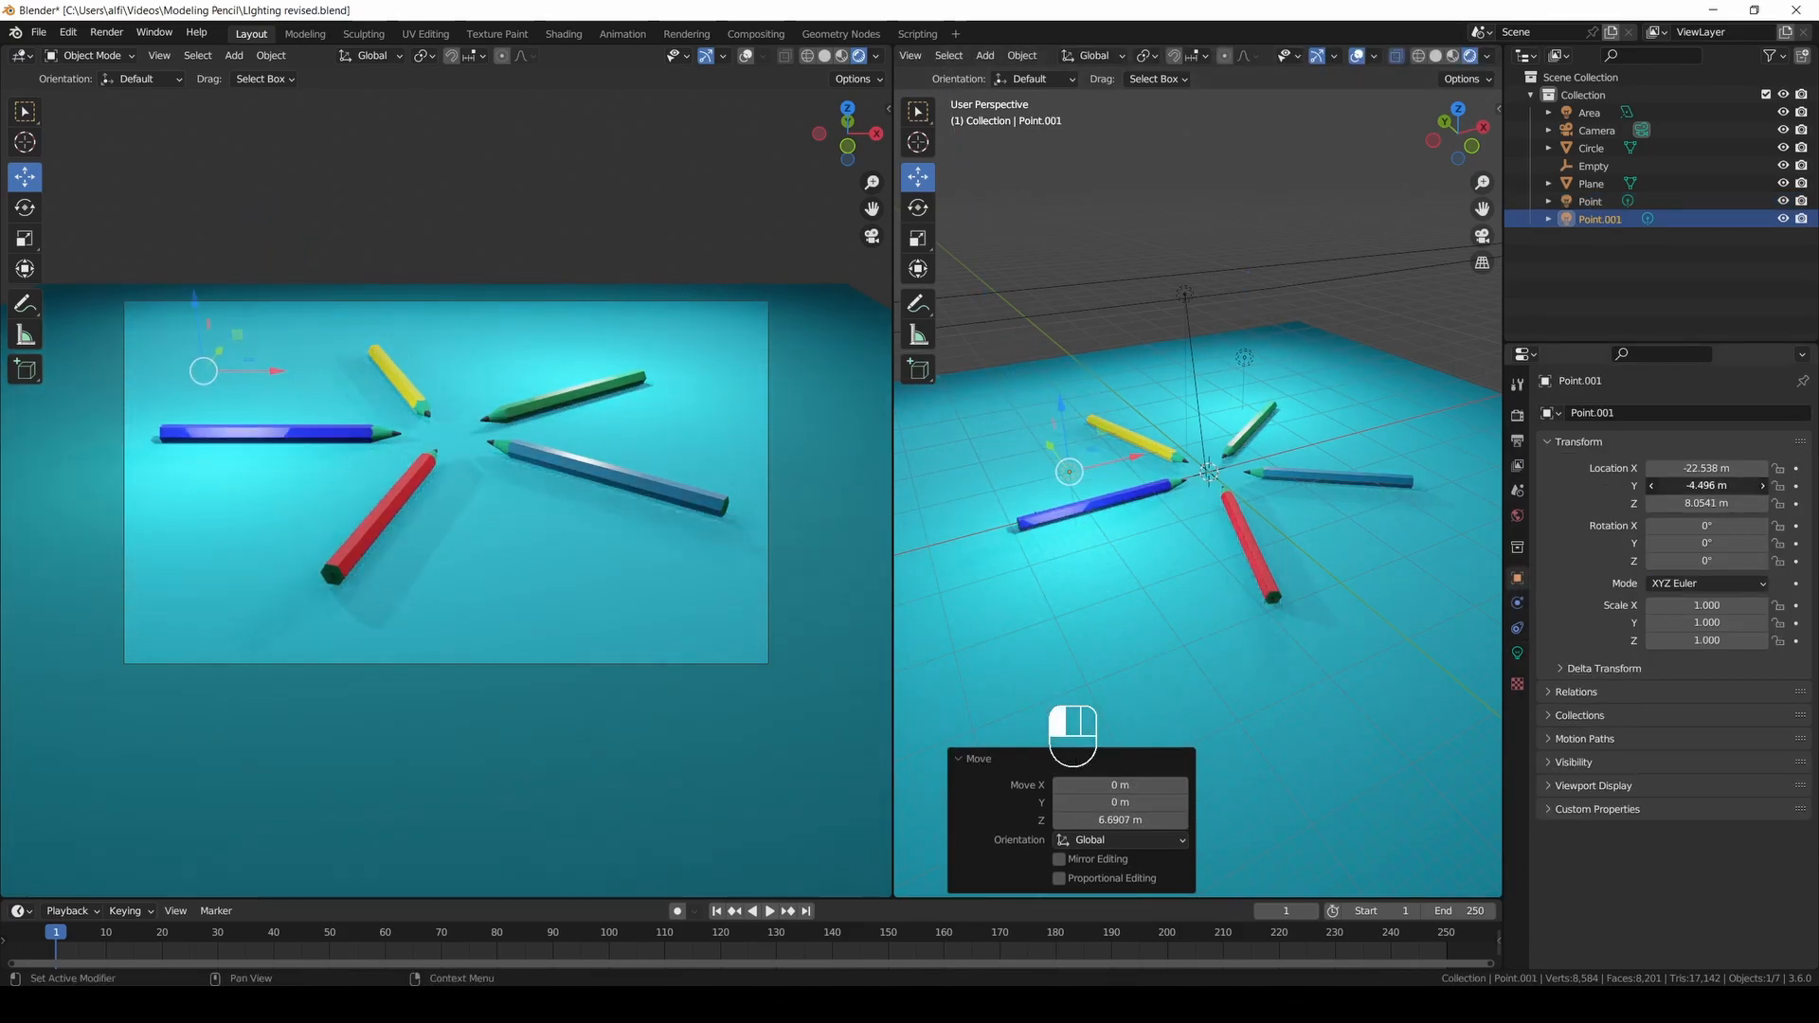
# Nudge the original point light along X, shift its copy slightly along X and raise the copy about 3.5 m.
pyautogui.click(1244, 357)
pyautogui.moveTo(1308, 345); pyautogui.dragTo(1299, 348)
pyautogui.click(1124, 544)
pyautogui.moveTo(1190, 528)
pyautogui.mouseDown()
pyautogui.moveTo(1153, 540)
pyautogui.moveTo(1200, 526)
pyautogui.mouseUp()
pyautogui.moveTo(1125, 475); pyautogui.dragTo(1112, 445)
pyautogui.click(1112, 444)
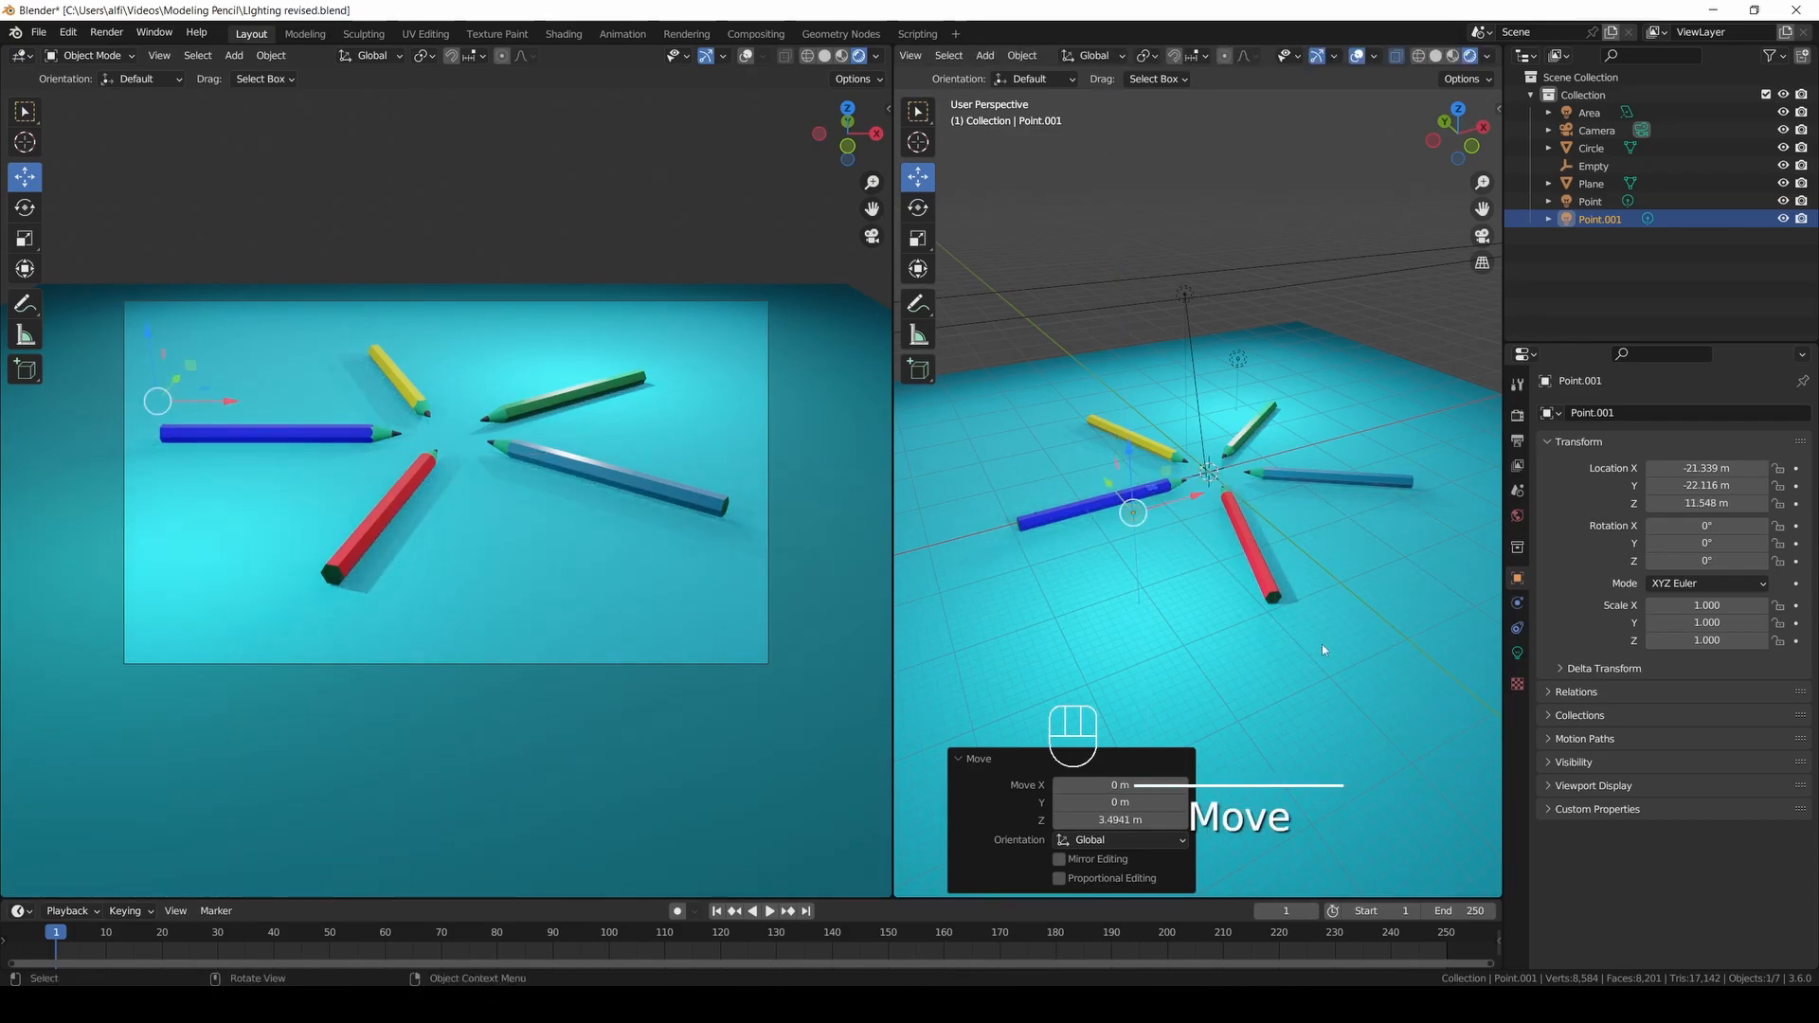
# Enable contact shadows for both point lights.
pyautogui.click(1516, 654)
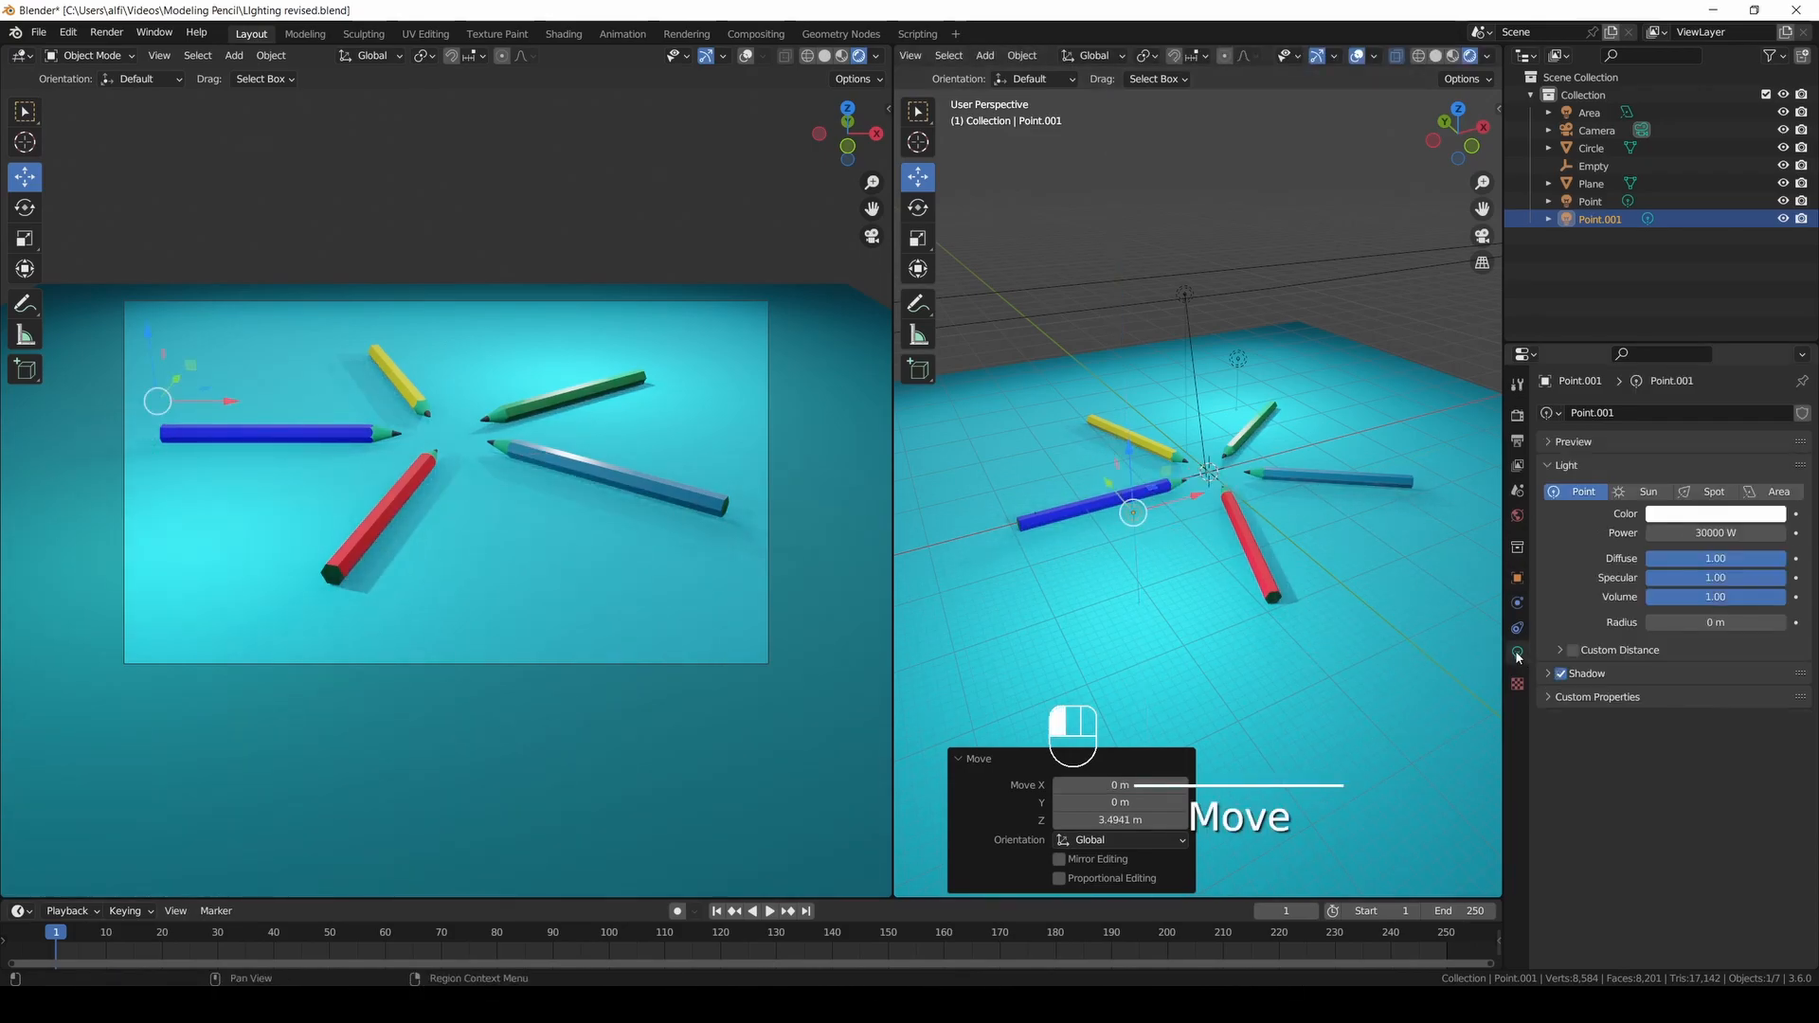
pyautogui.click(1577, 674)
pyautogui.click(1573, 747)
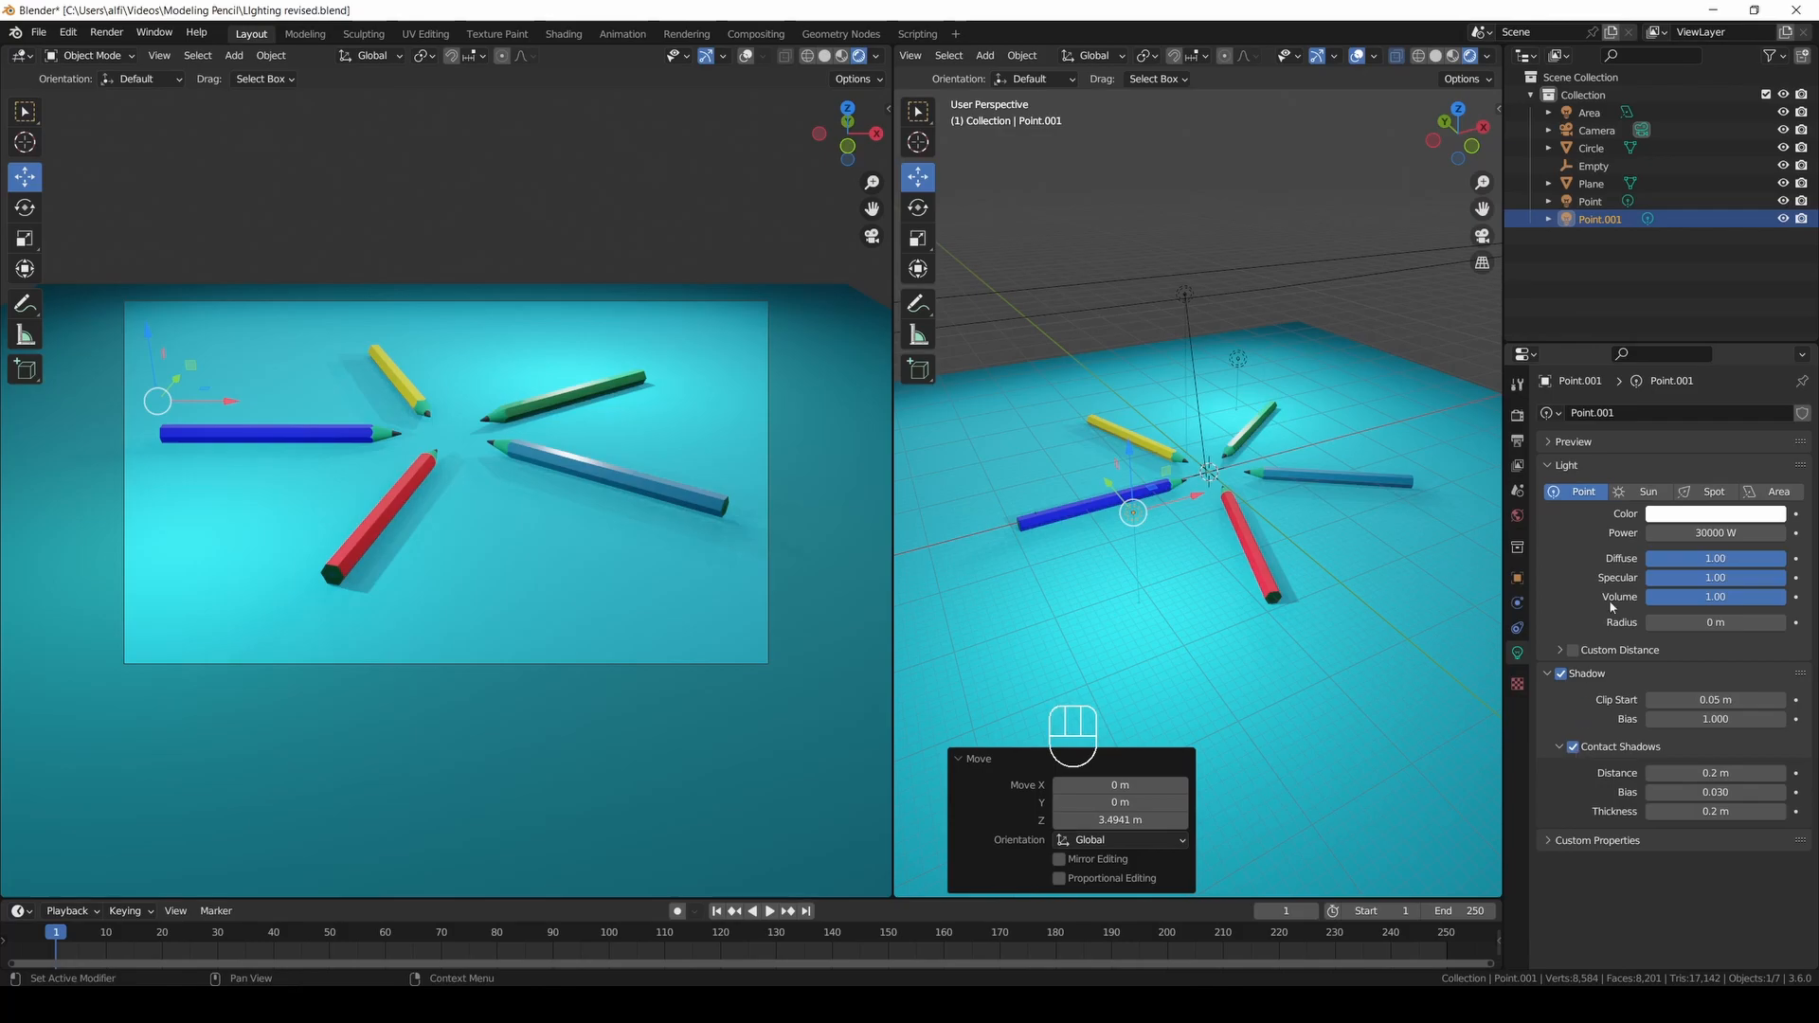
pyautogui.click(1608, 202)
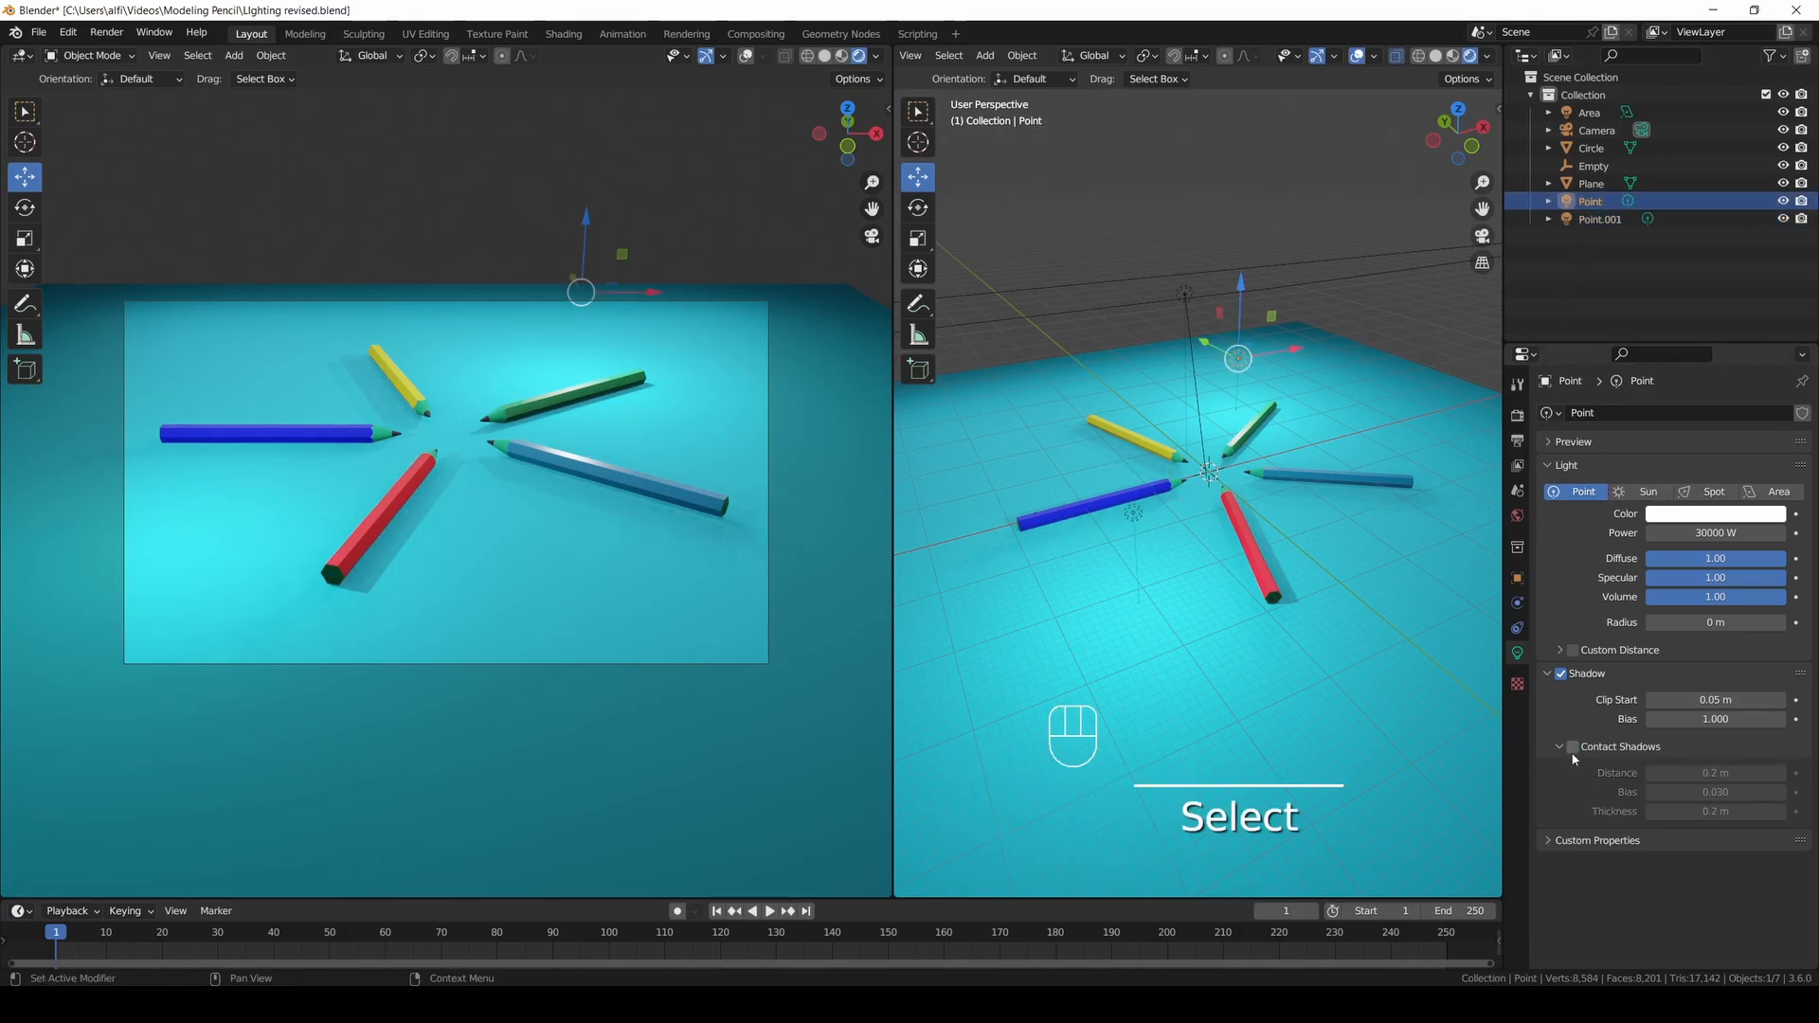
pyautogui.scroll(8, 1346, 672)
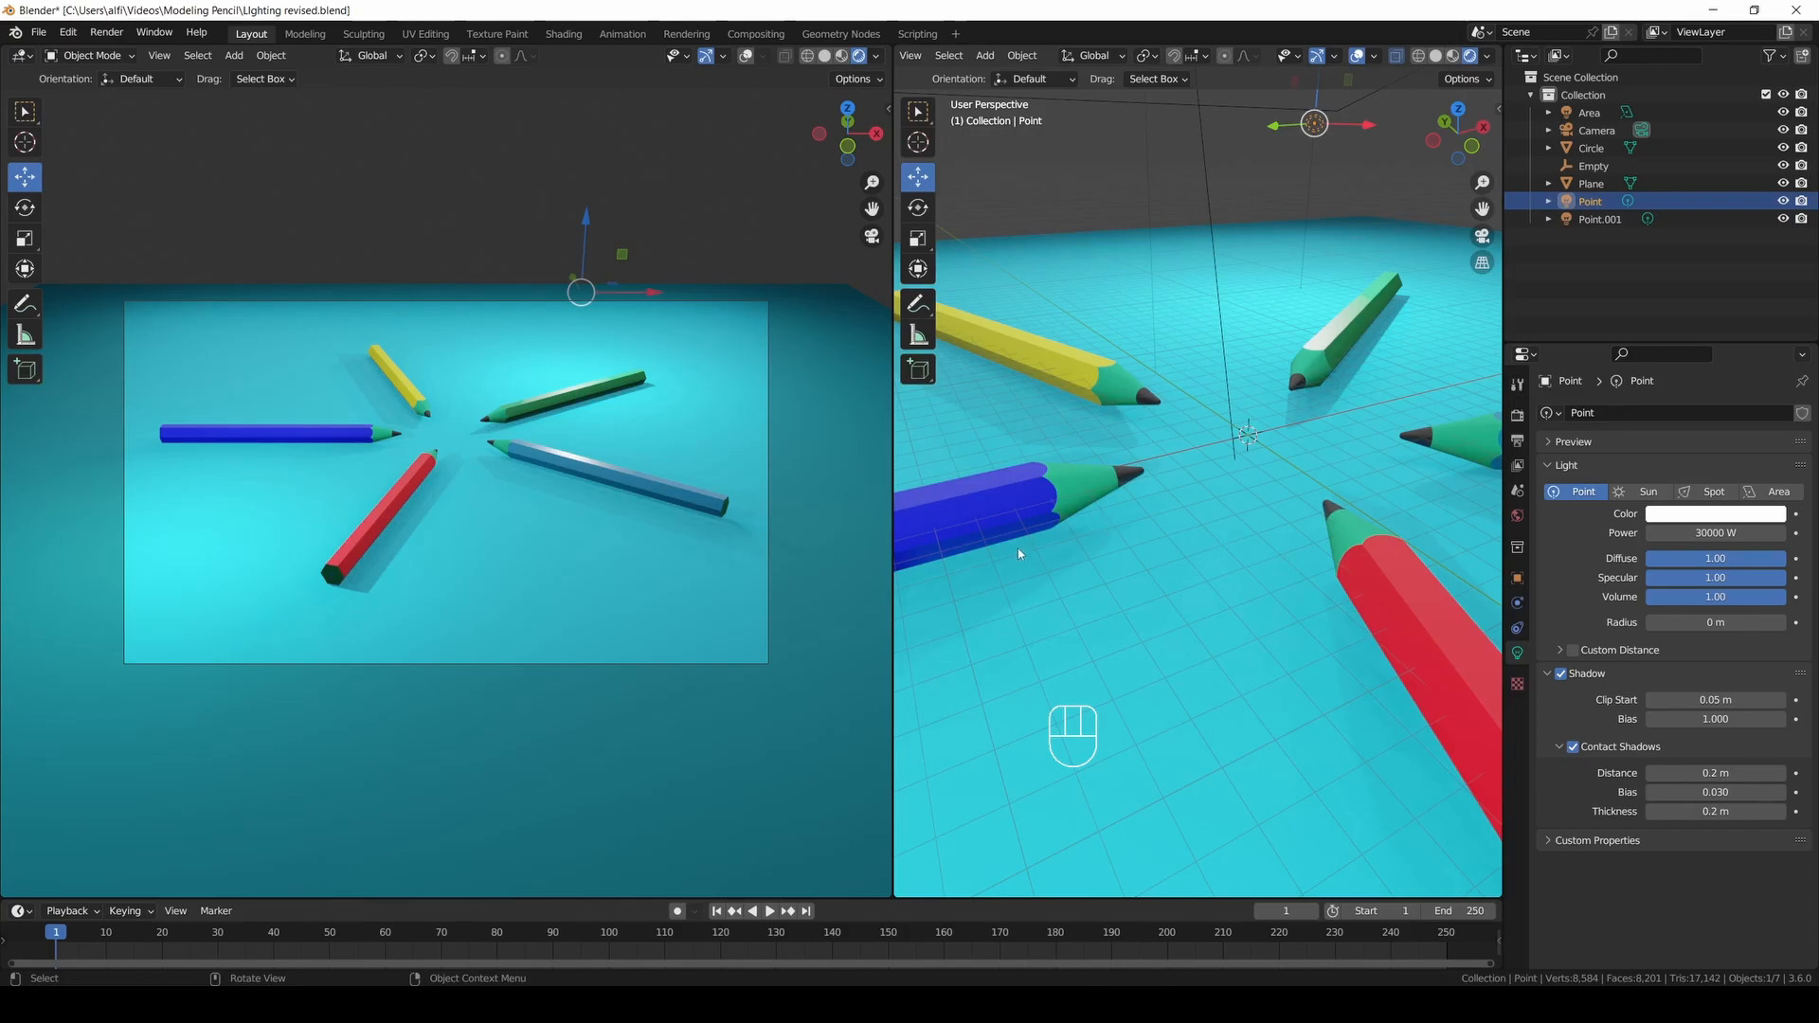
# Darken the world background color by lowering its brightness value.
pyautogui.moveTo(1464, 151)
pyautogui.mouseDown()
pyautogui.moveTo(1465, 118)
pyautogui.moveTo(1465, 142)
pyautogui.mouseUp()
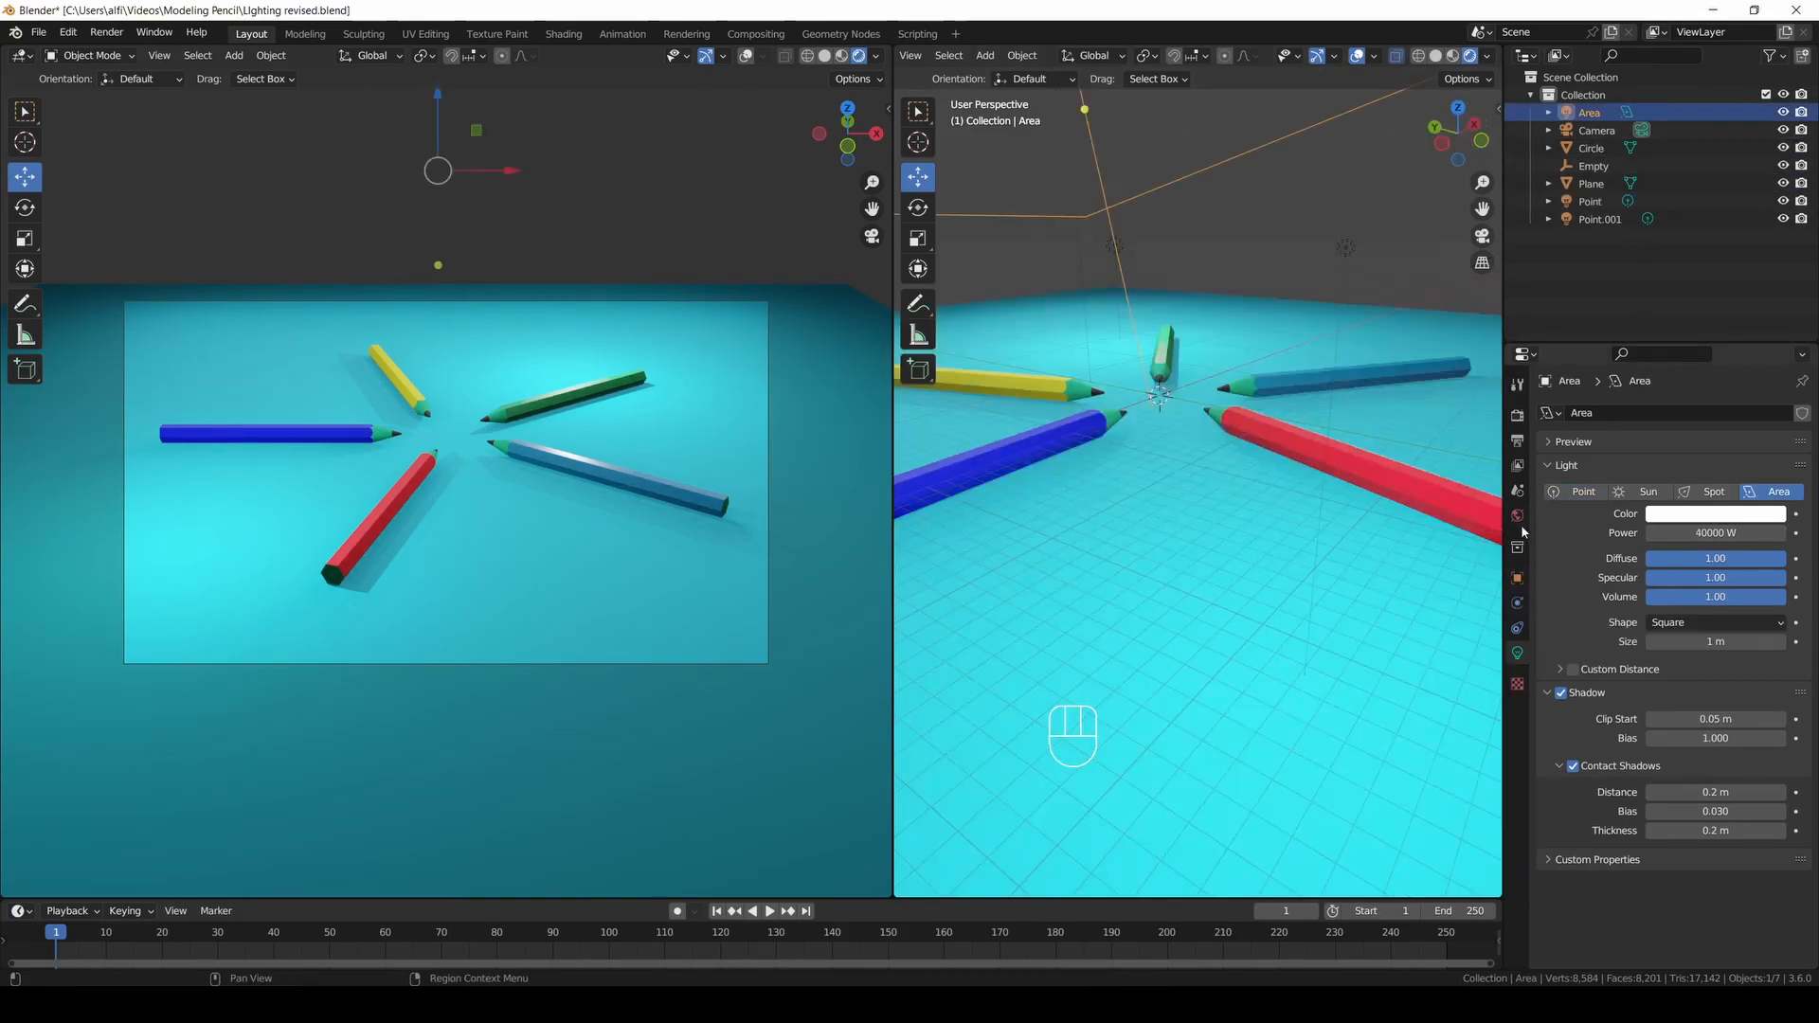
pyautogui.click(1519, 525)
pyautogui.click(1719, 531)
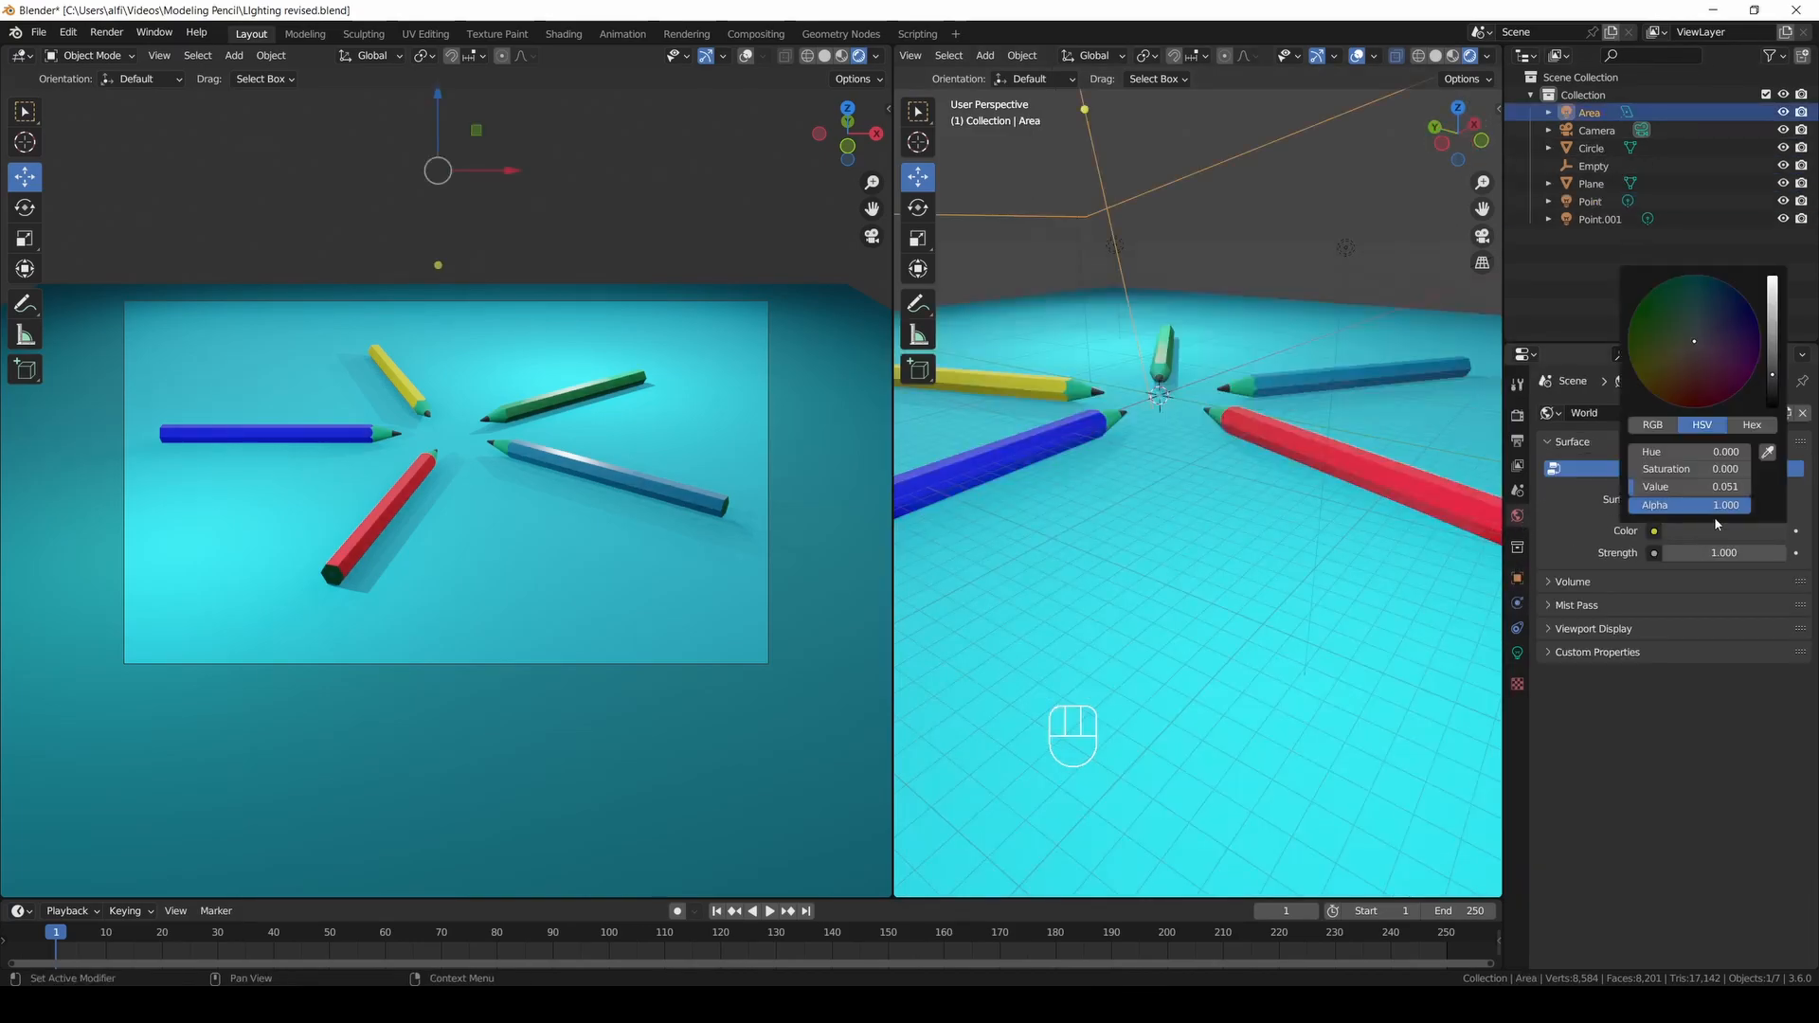
pyautogui.moveTo(1771, 375); pyautogui.dragTo(1772, 391)
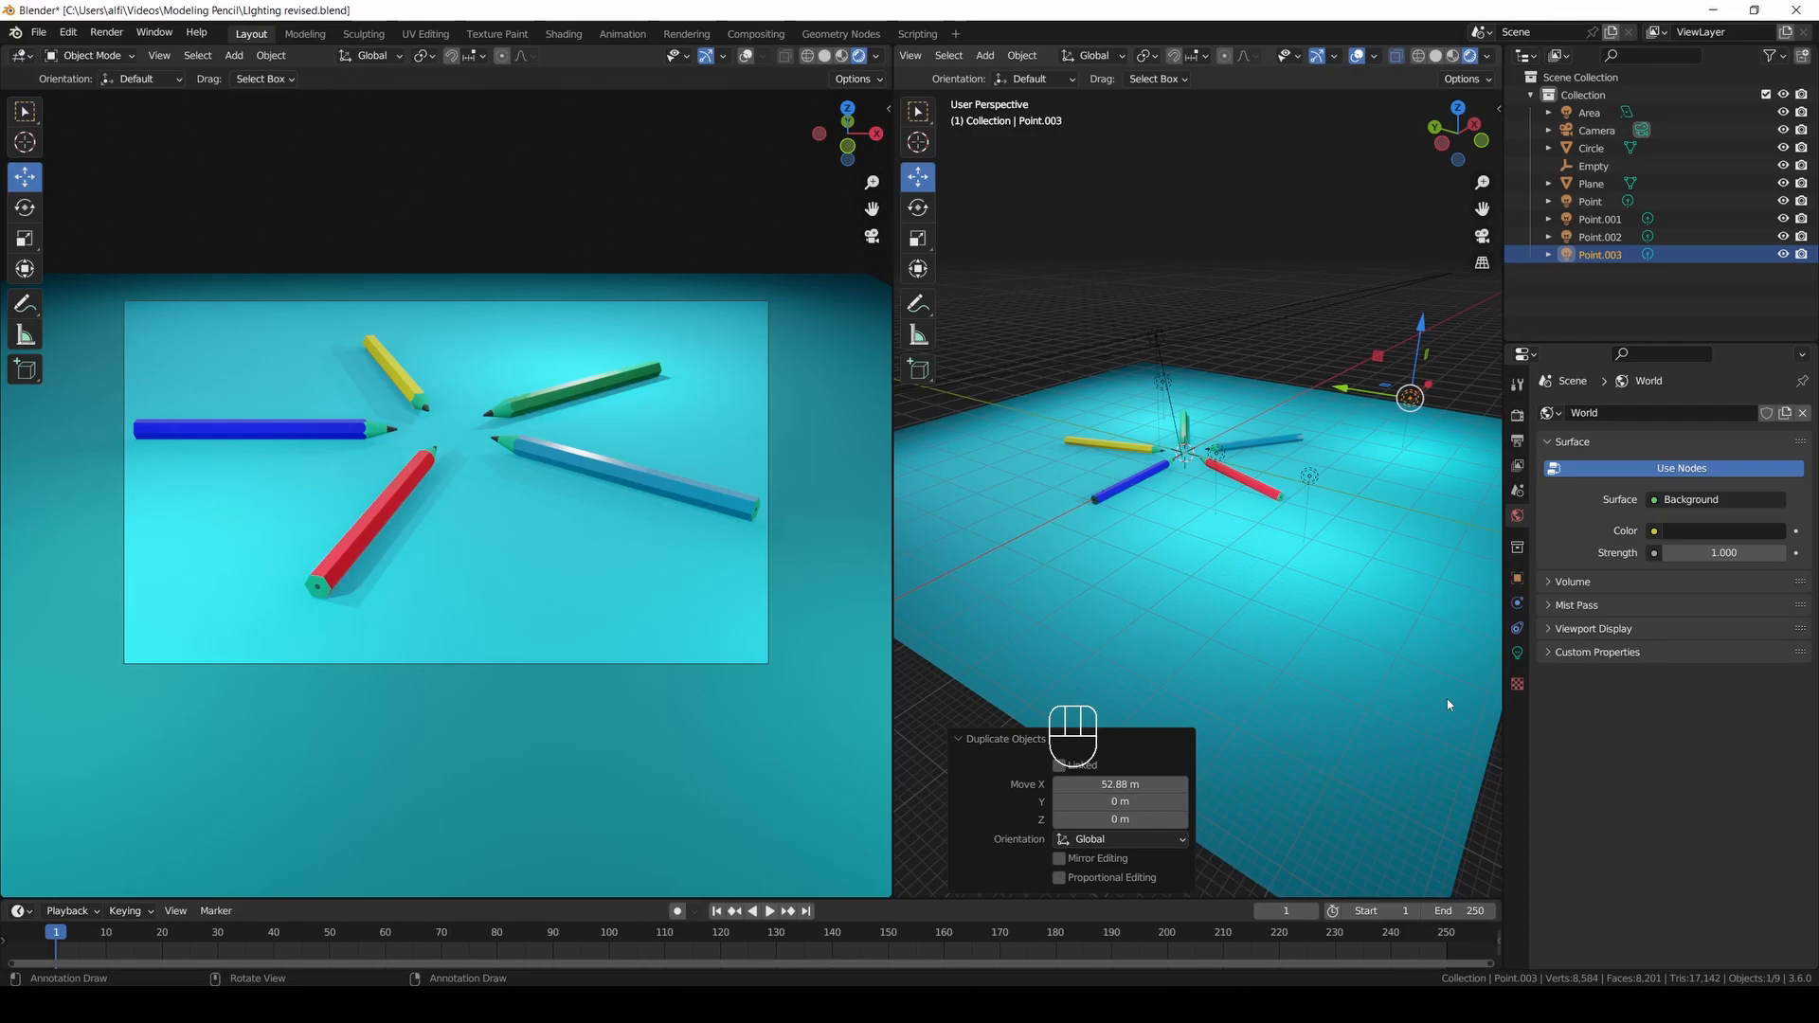
# Render a test image with Eevee, inspect the whole frame, and close the result.
pyautogui.click(1516, 415)
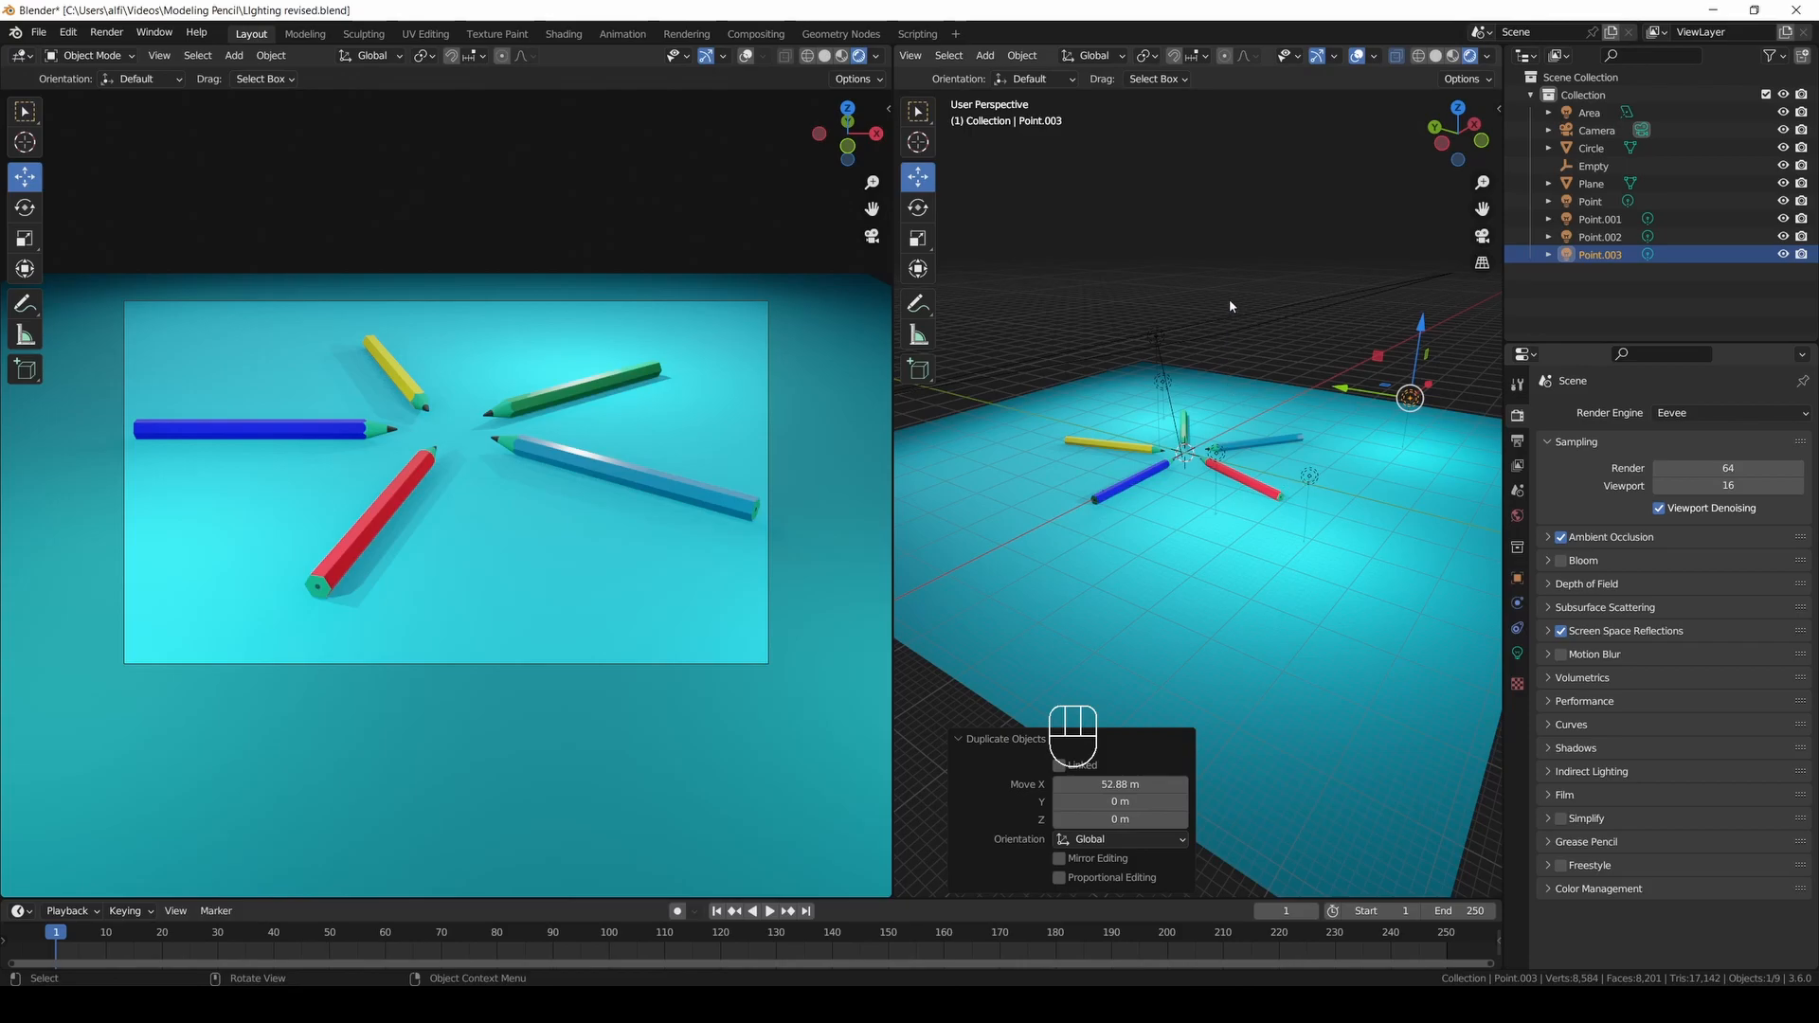
pyautogui.press('F12')
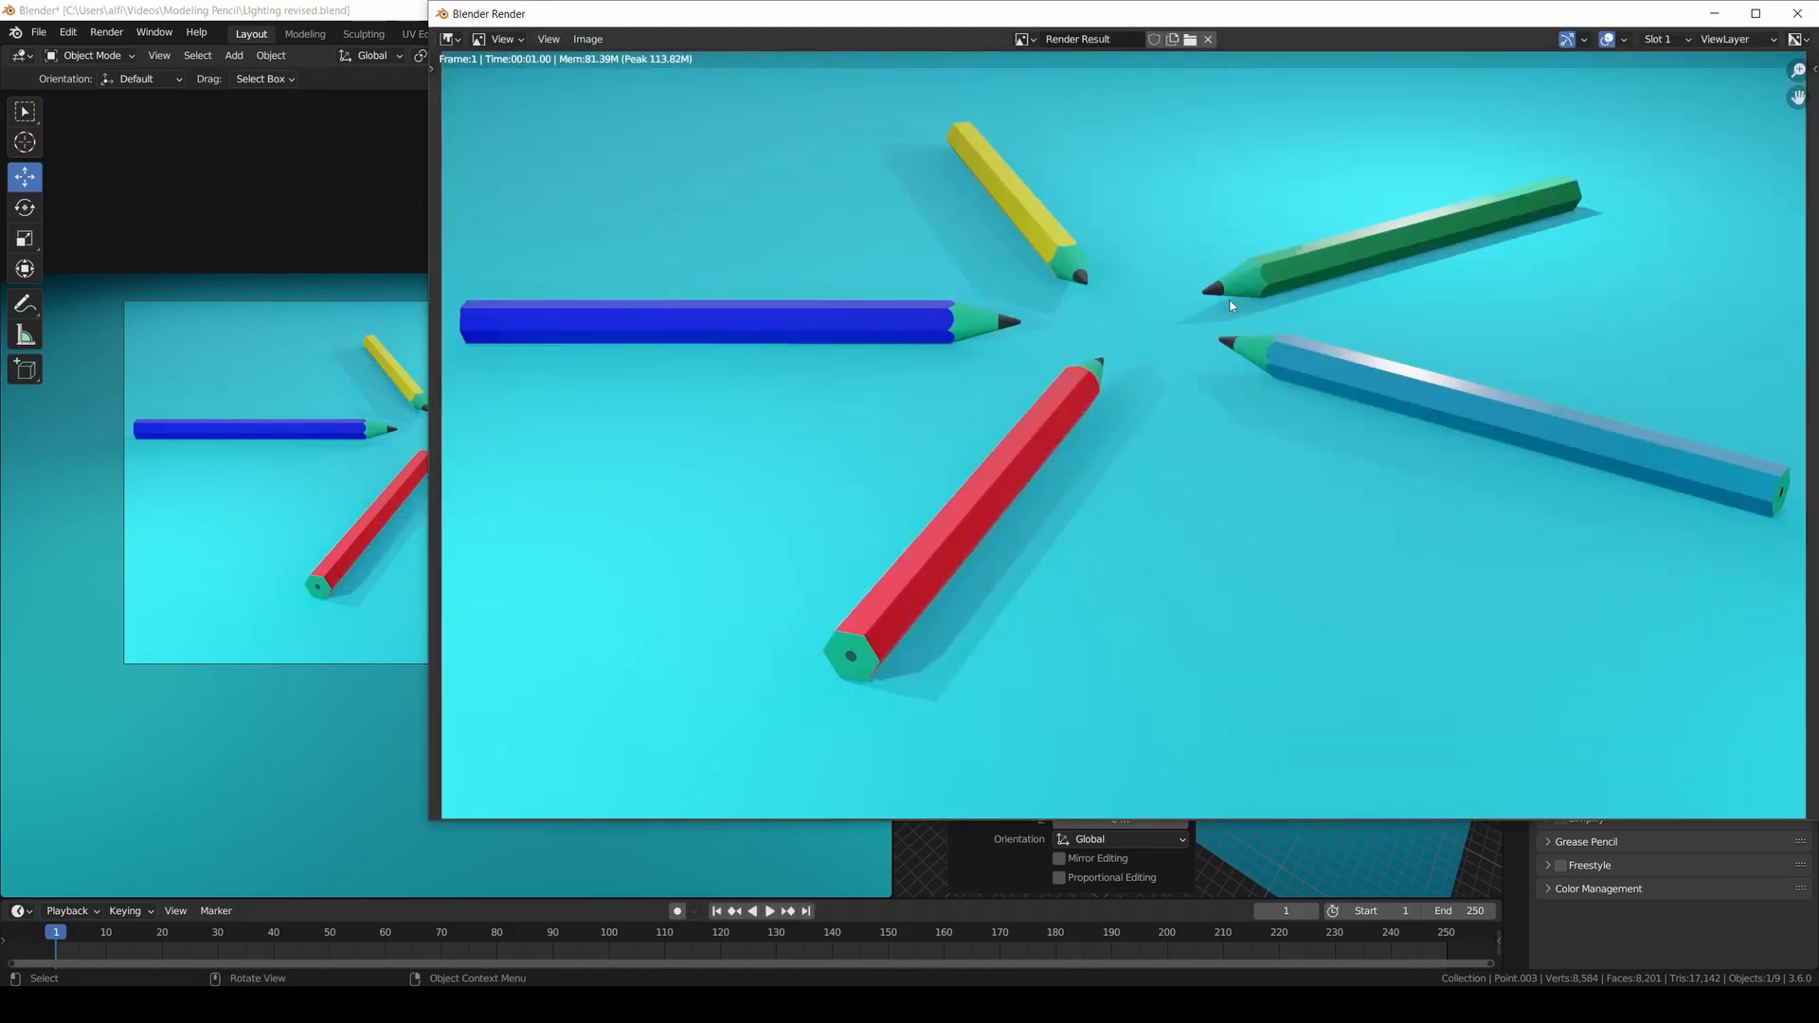
pyautogui.scroll(-1, 1231, 305)
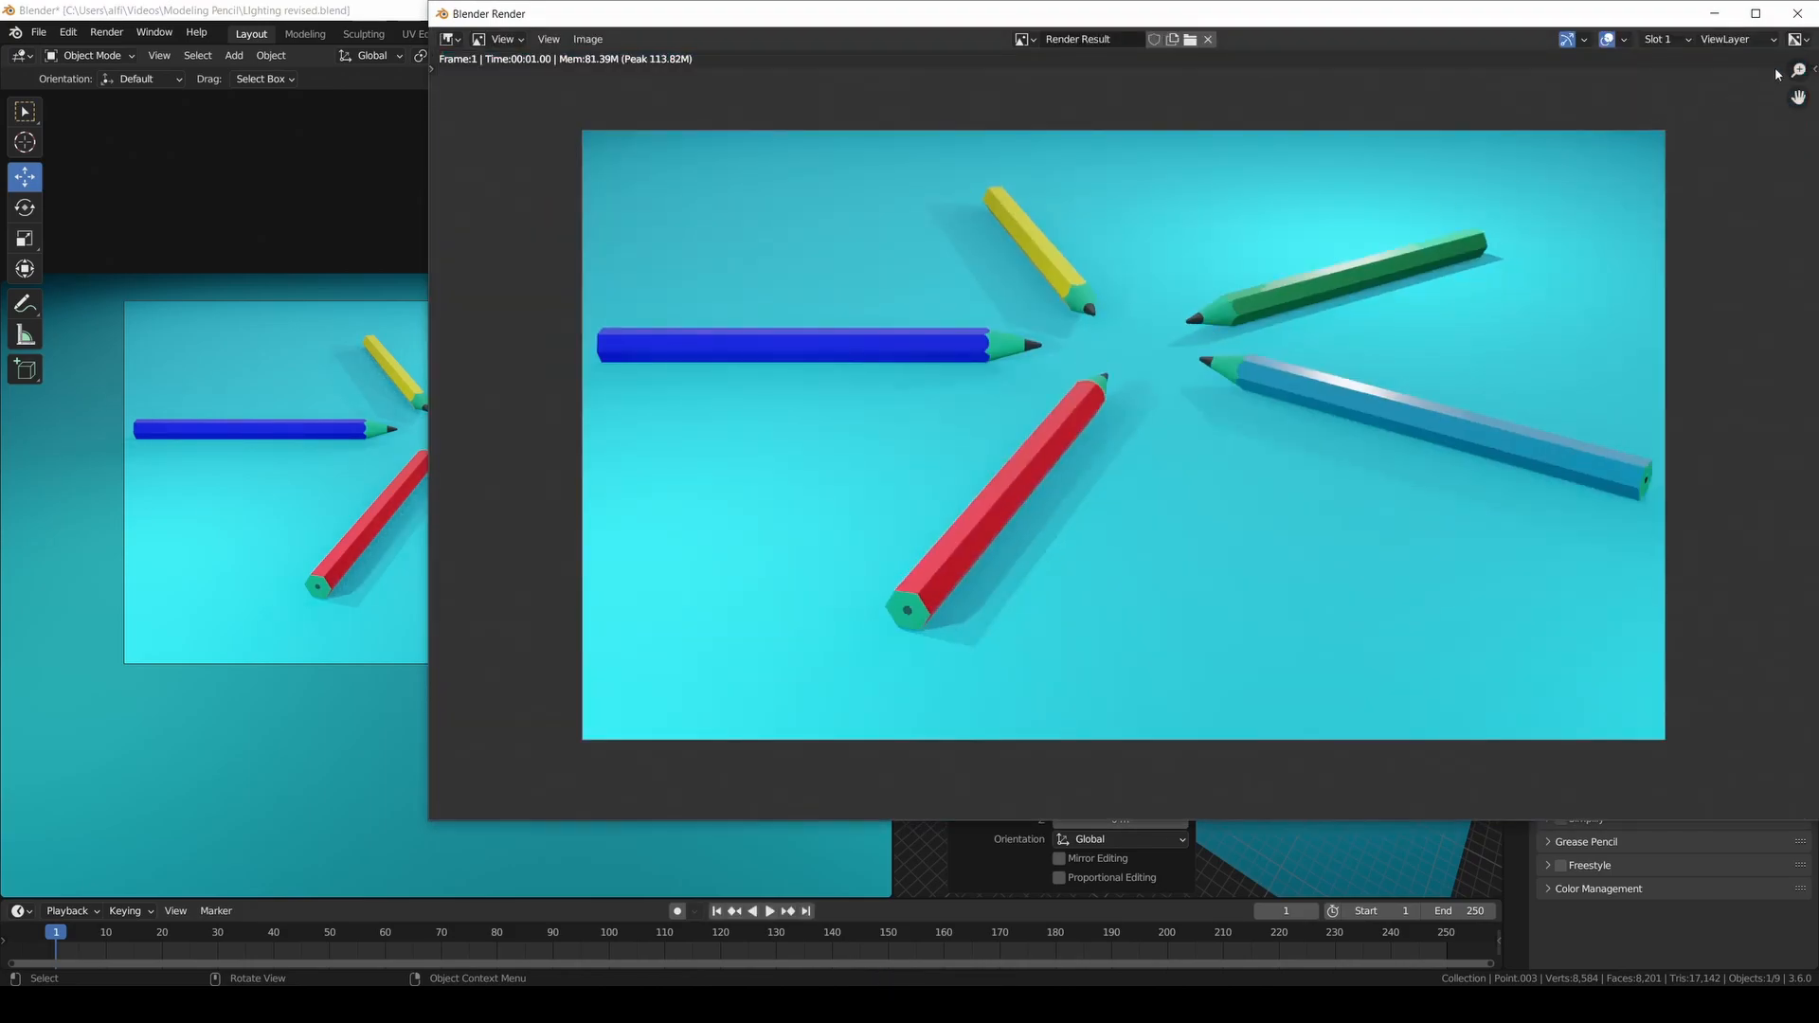
pyautogui.click(1797, 13)
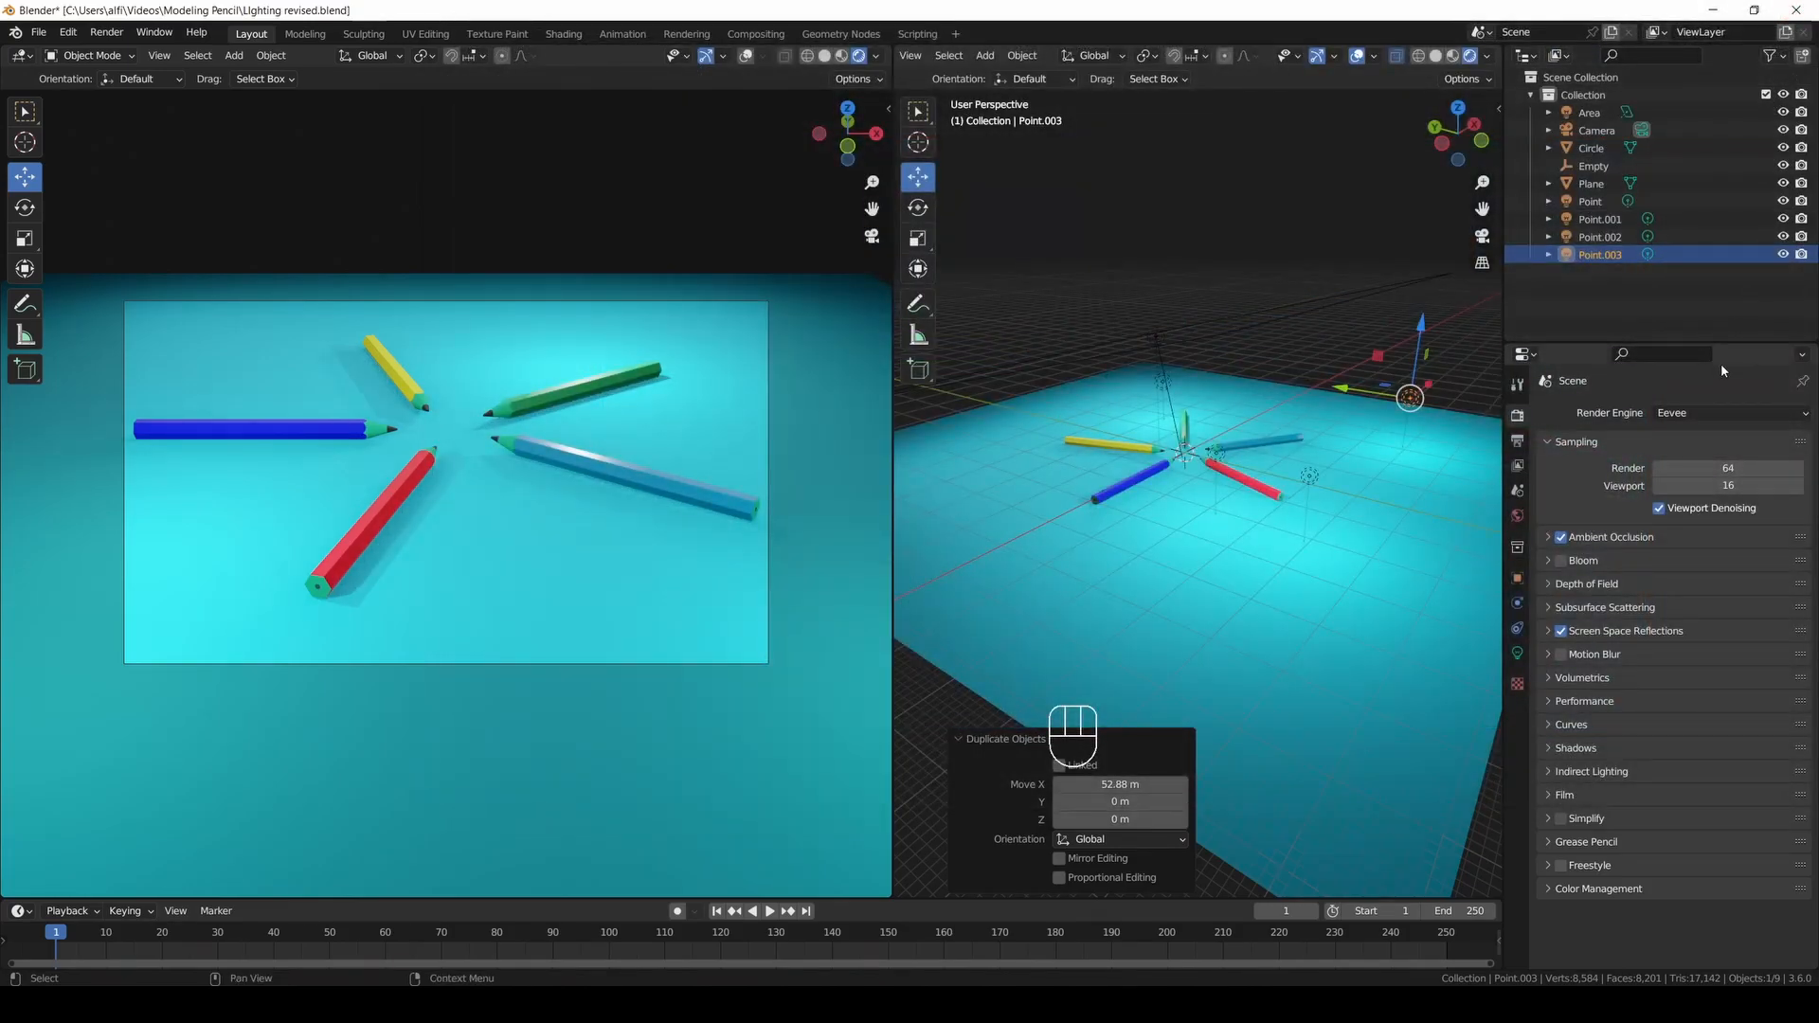
# Switch the render engine to Cycles and set its device to GPU Compute.
pyautogui.click(1712, 416)
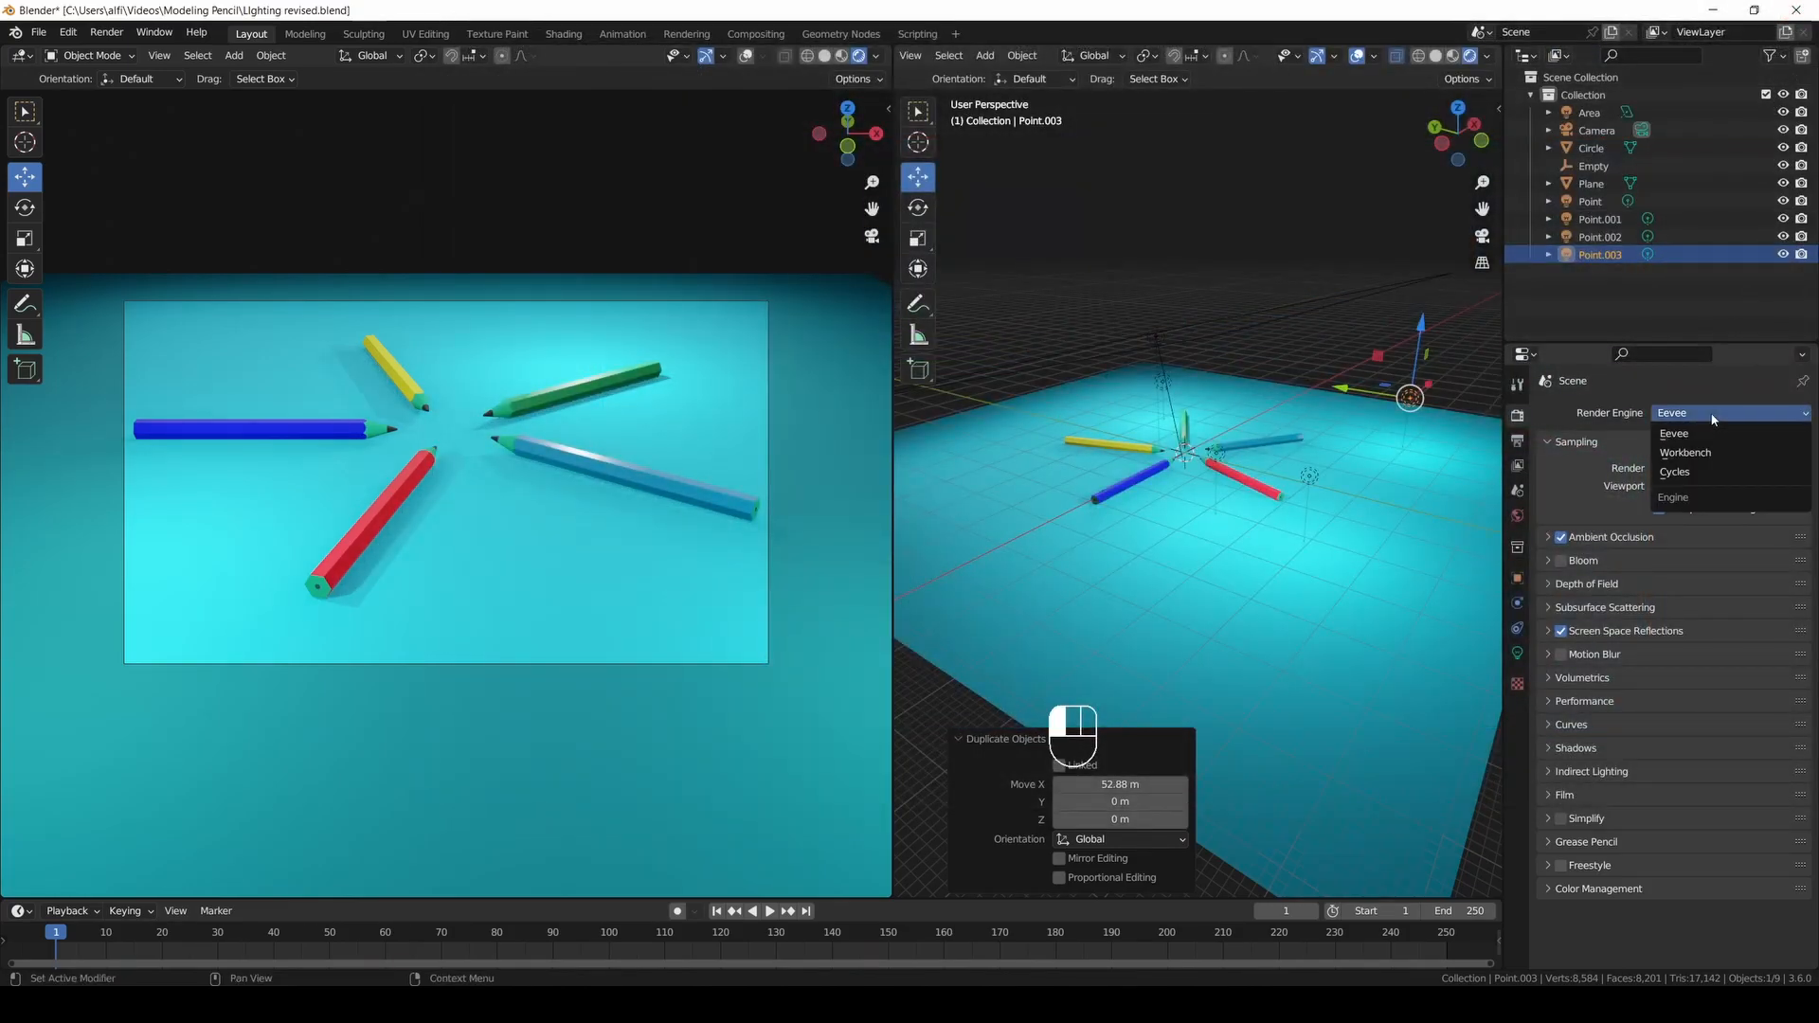
pyautogui.click(1702, 473)
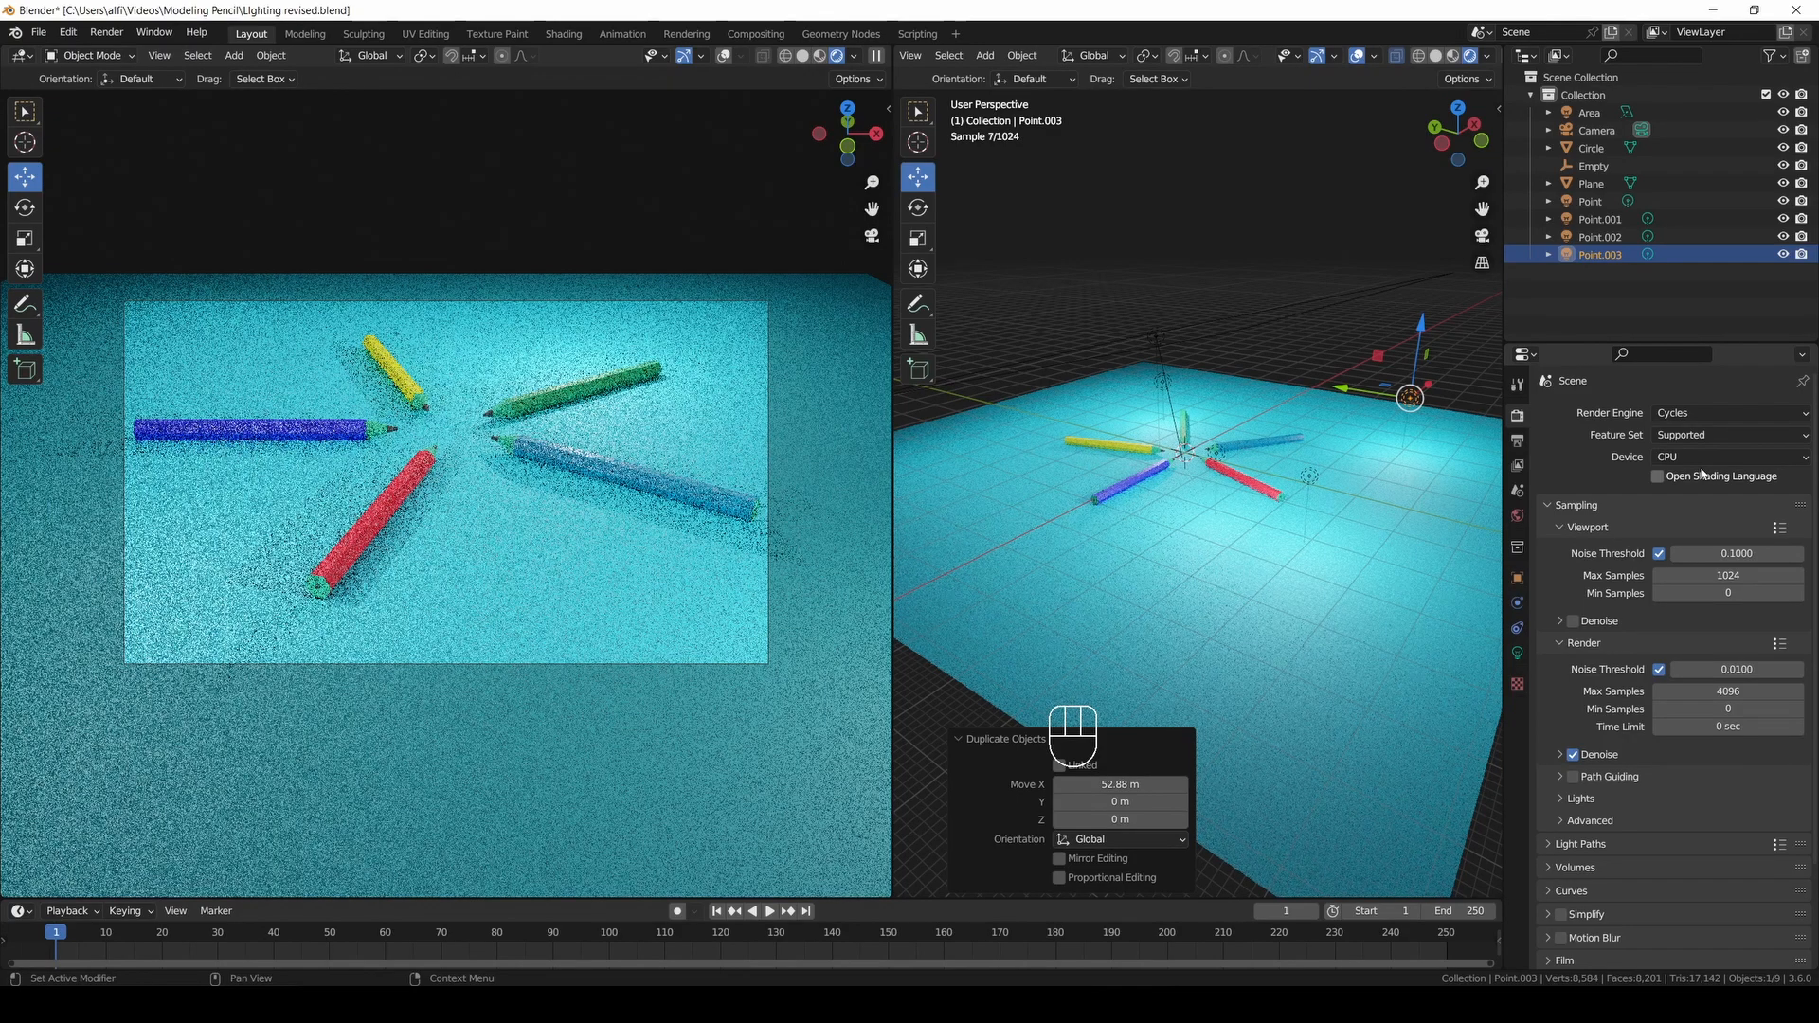
pyautogui.click(1710, 457)
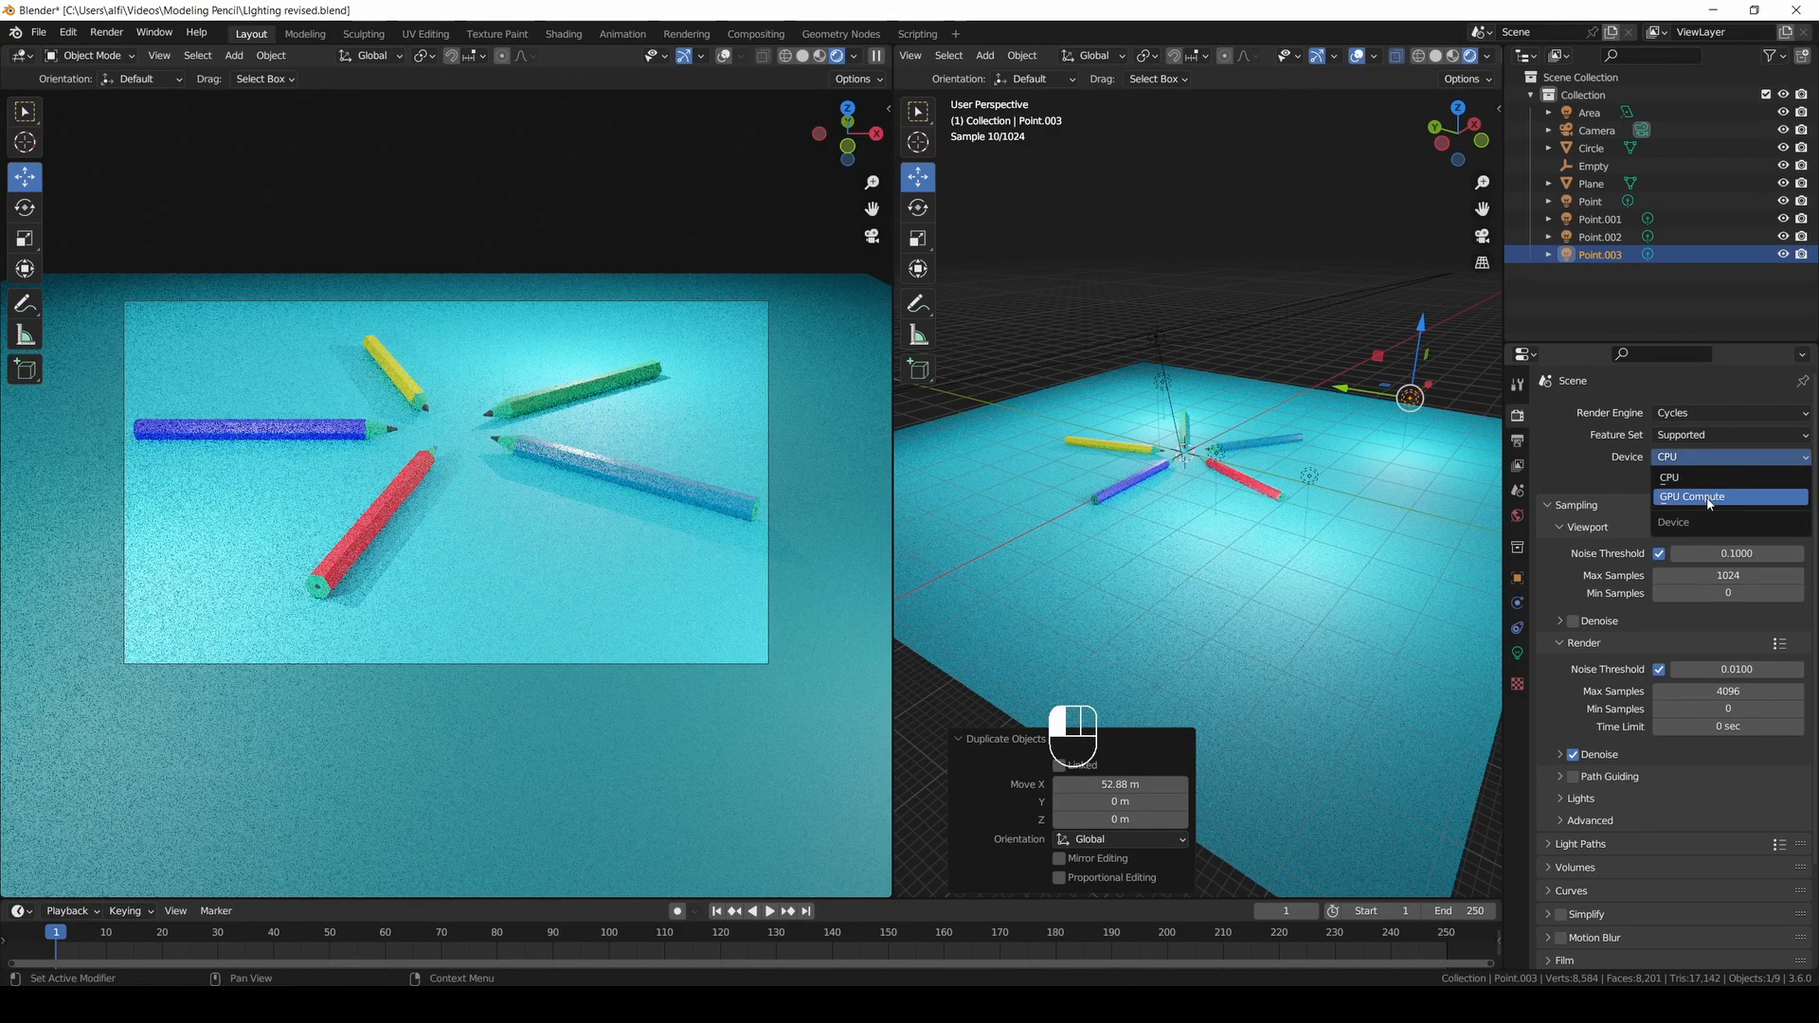
pyautogui.click(1710, 496)
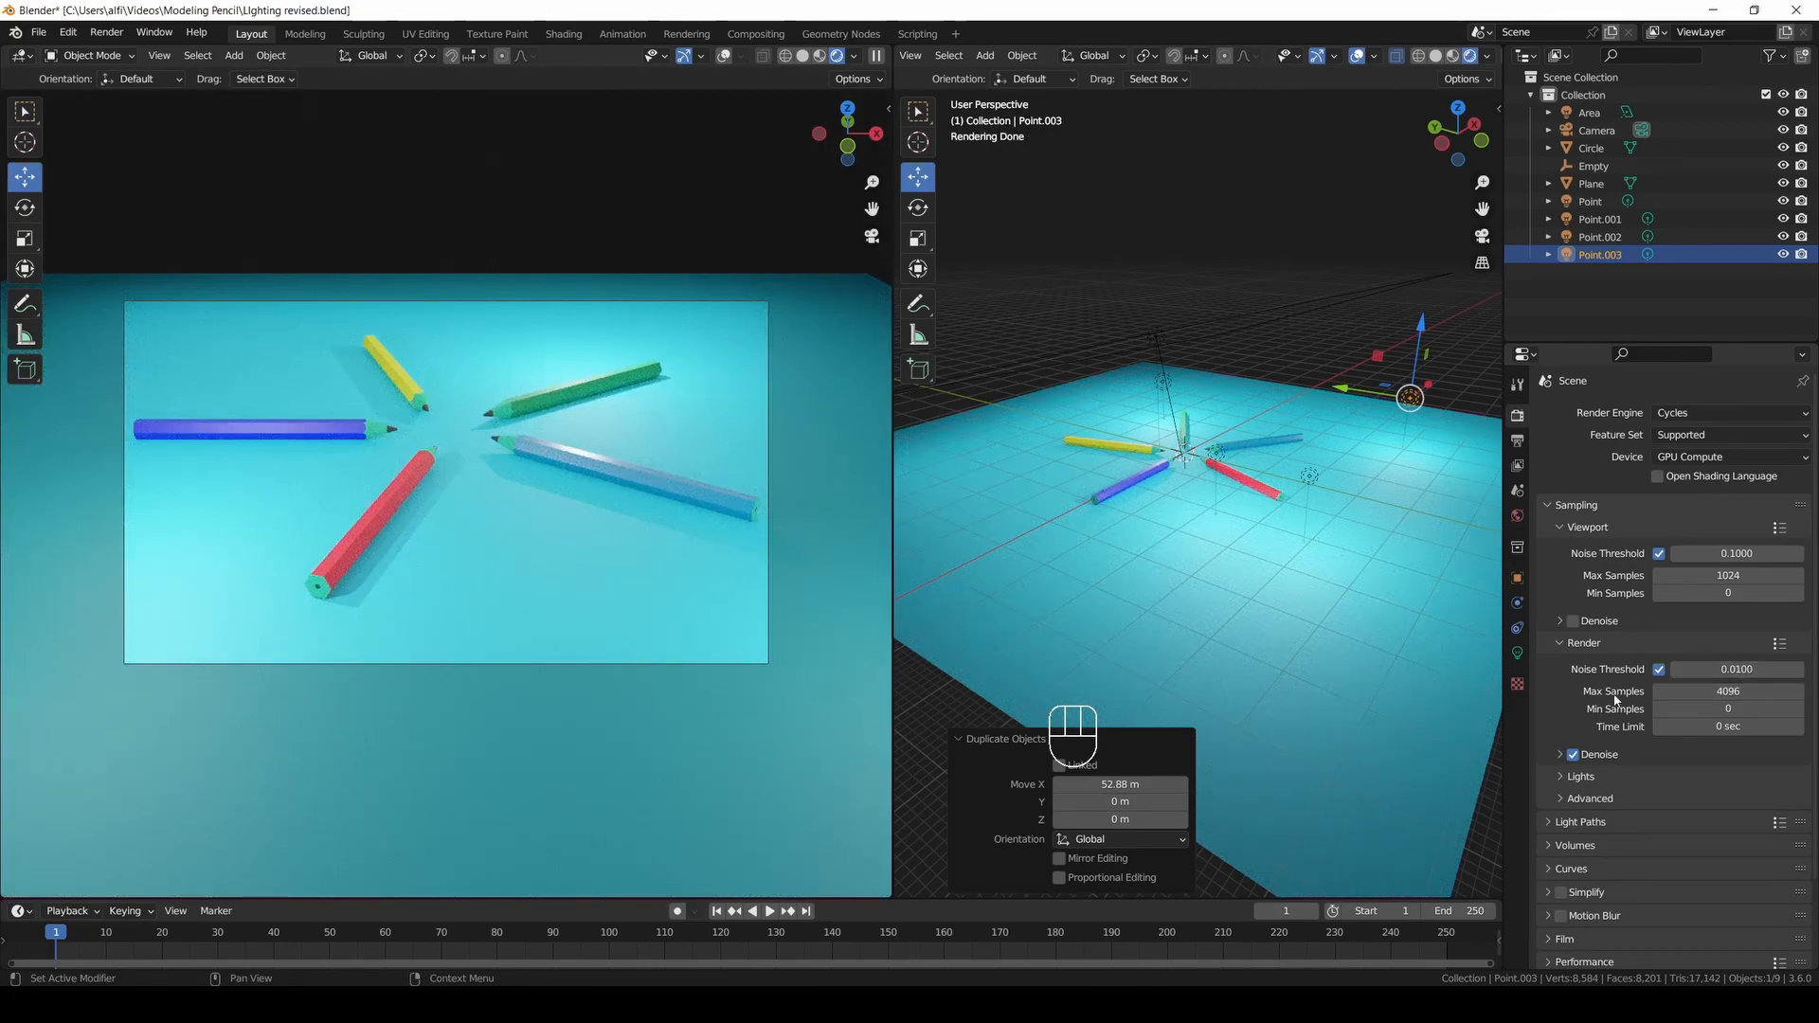
# Set the final render's max samples to 200 and save the Blender file.
pyautogui.click(1709, 693)
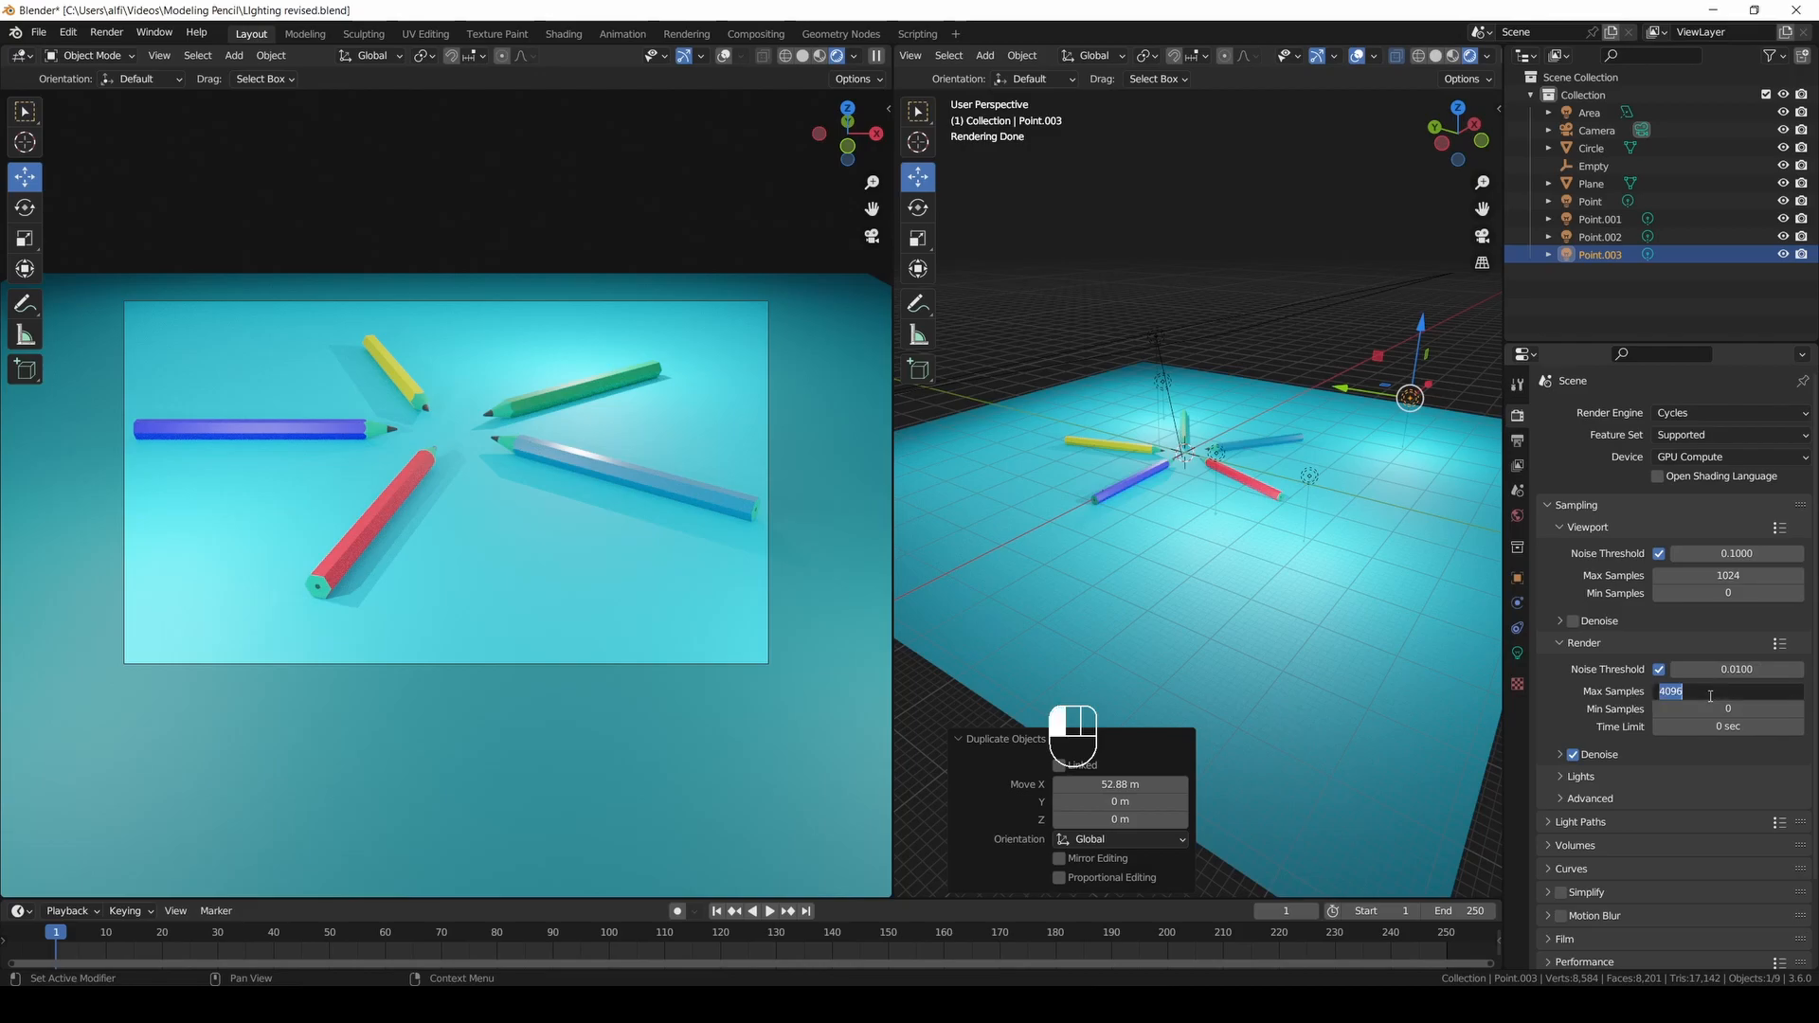
pyautogui.write('200')
pyautogui.click(1700, 719)
pyautogui.hotkey('ctrl', 's')
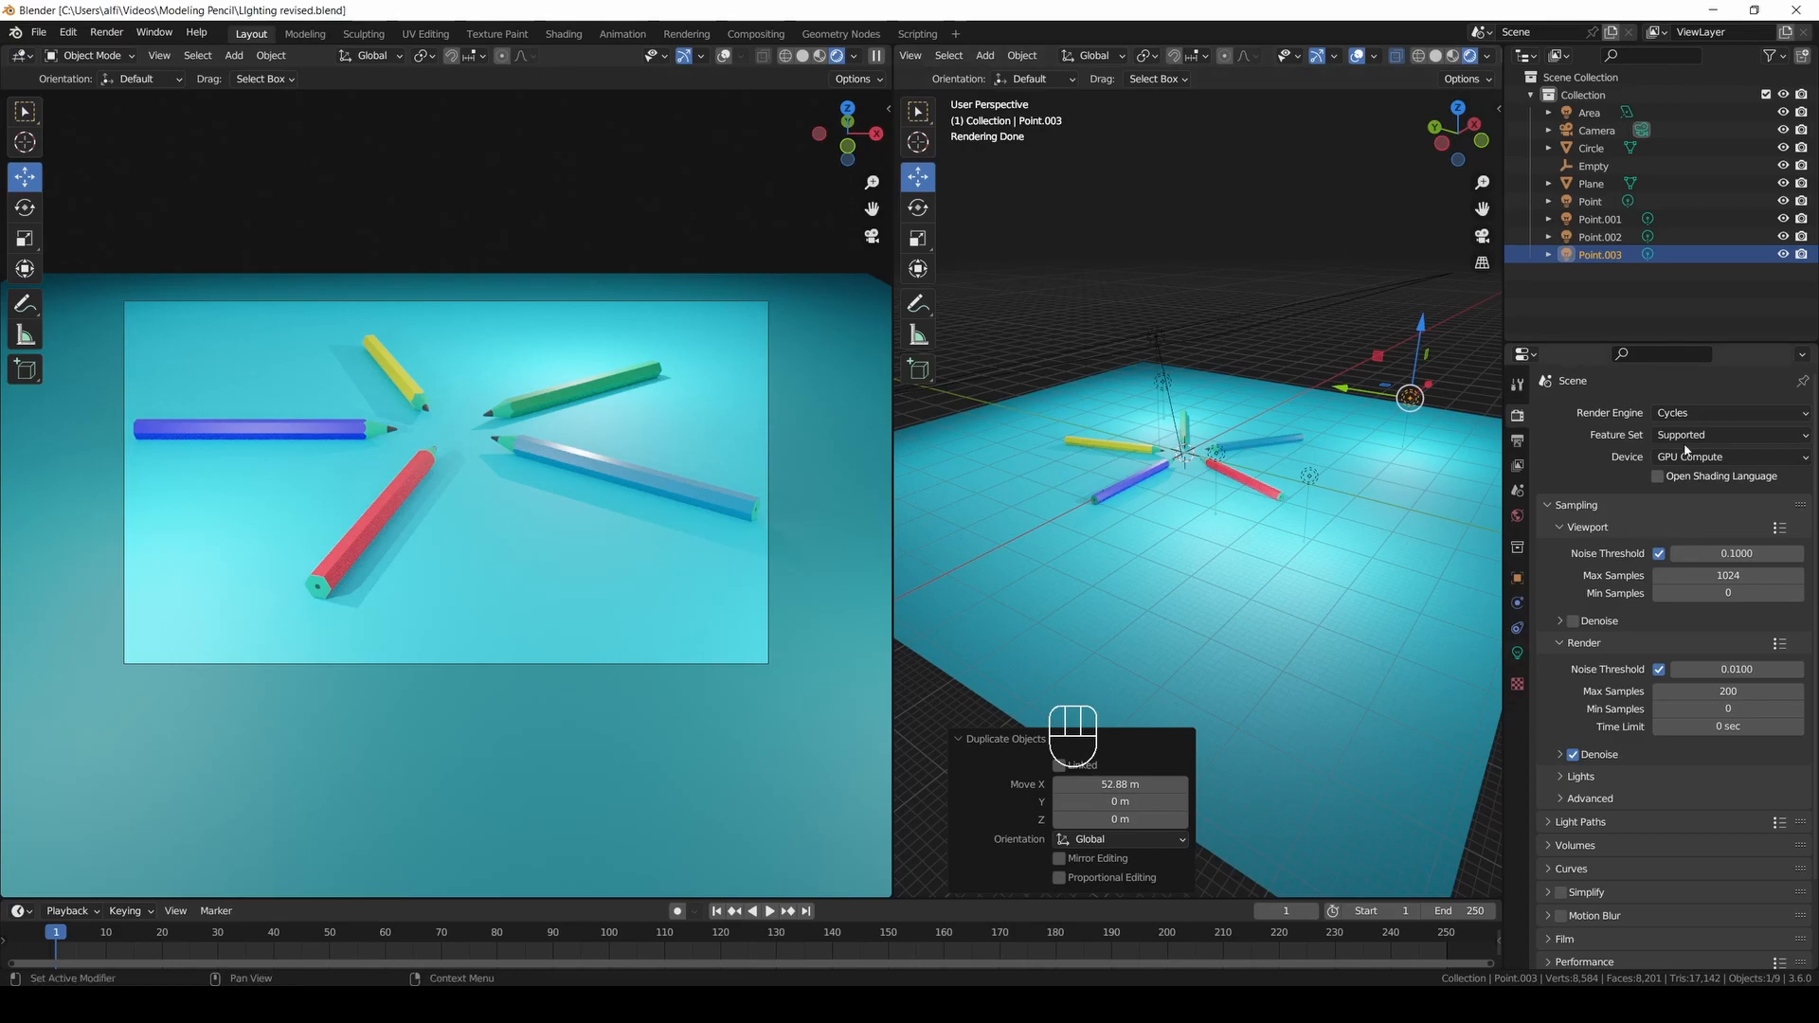
# Check the Cycles render device settings in the system preferences.
pyautogui.click(68, 32)
pyautogui.click(101, 301)
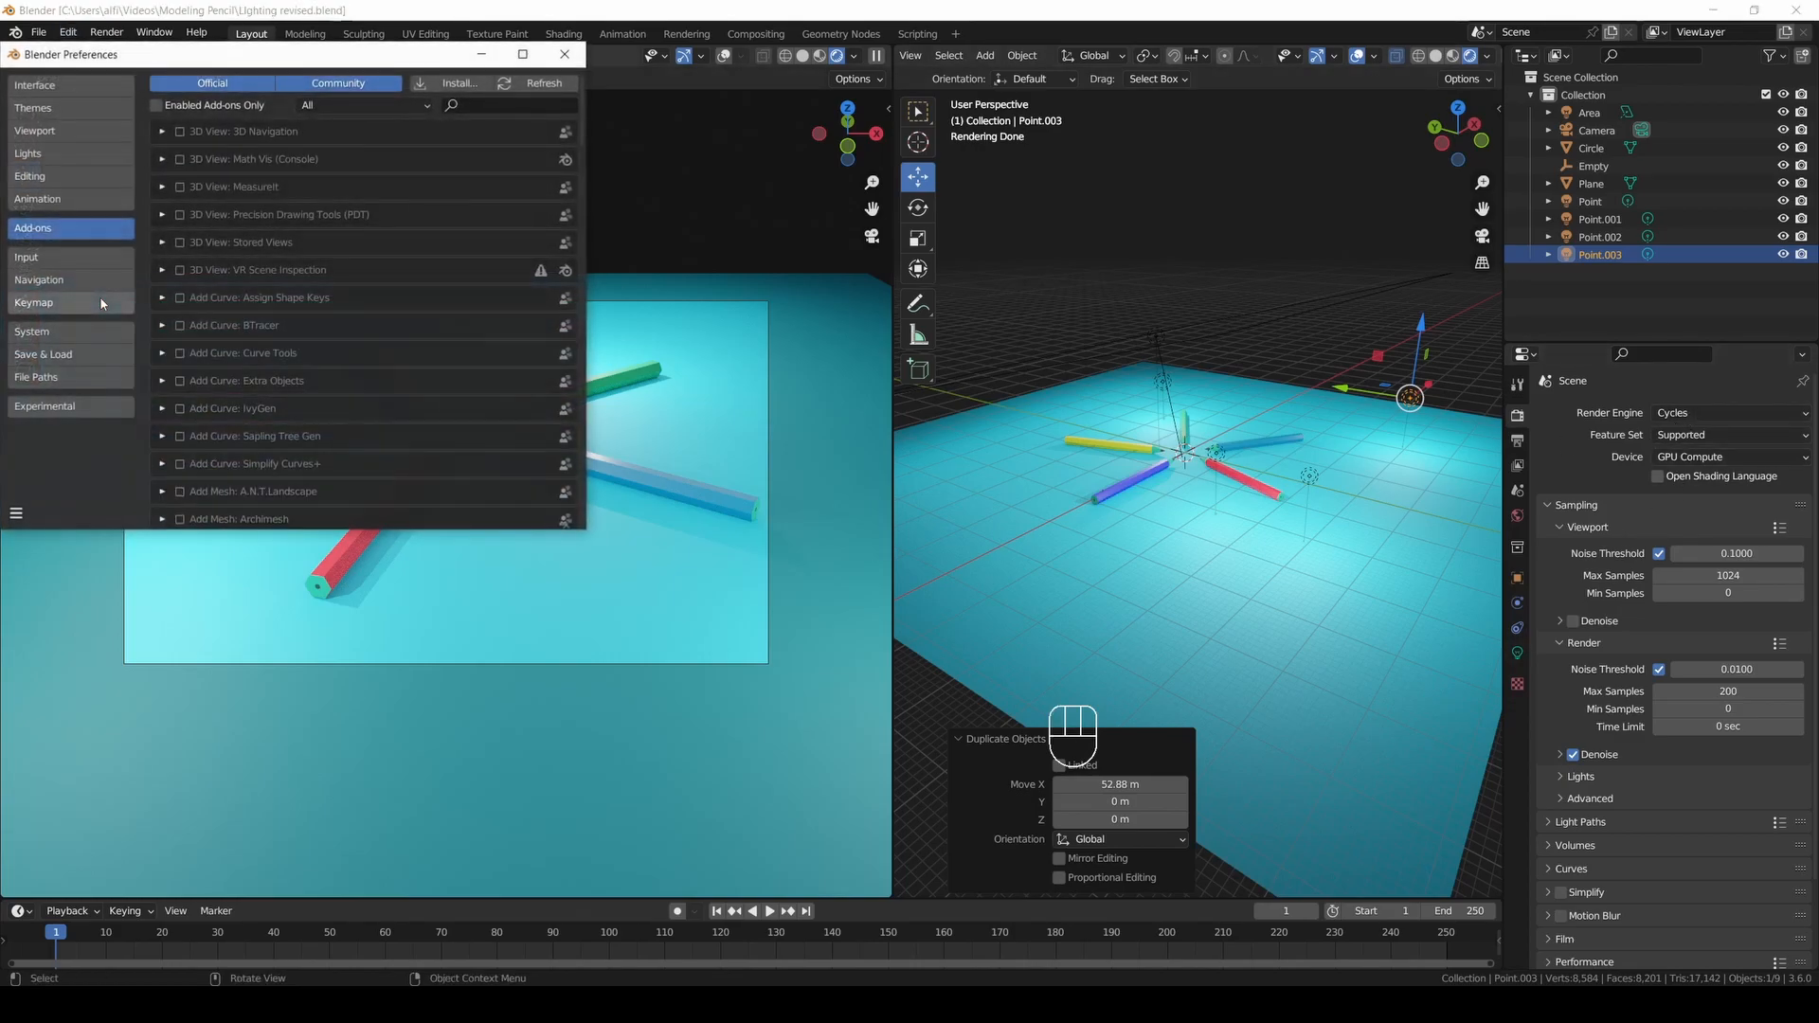
pyautogui.click(49, 333)
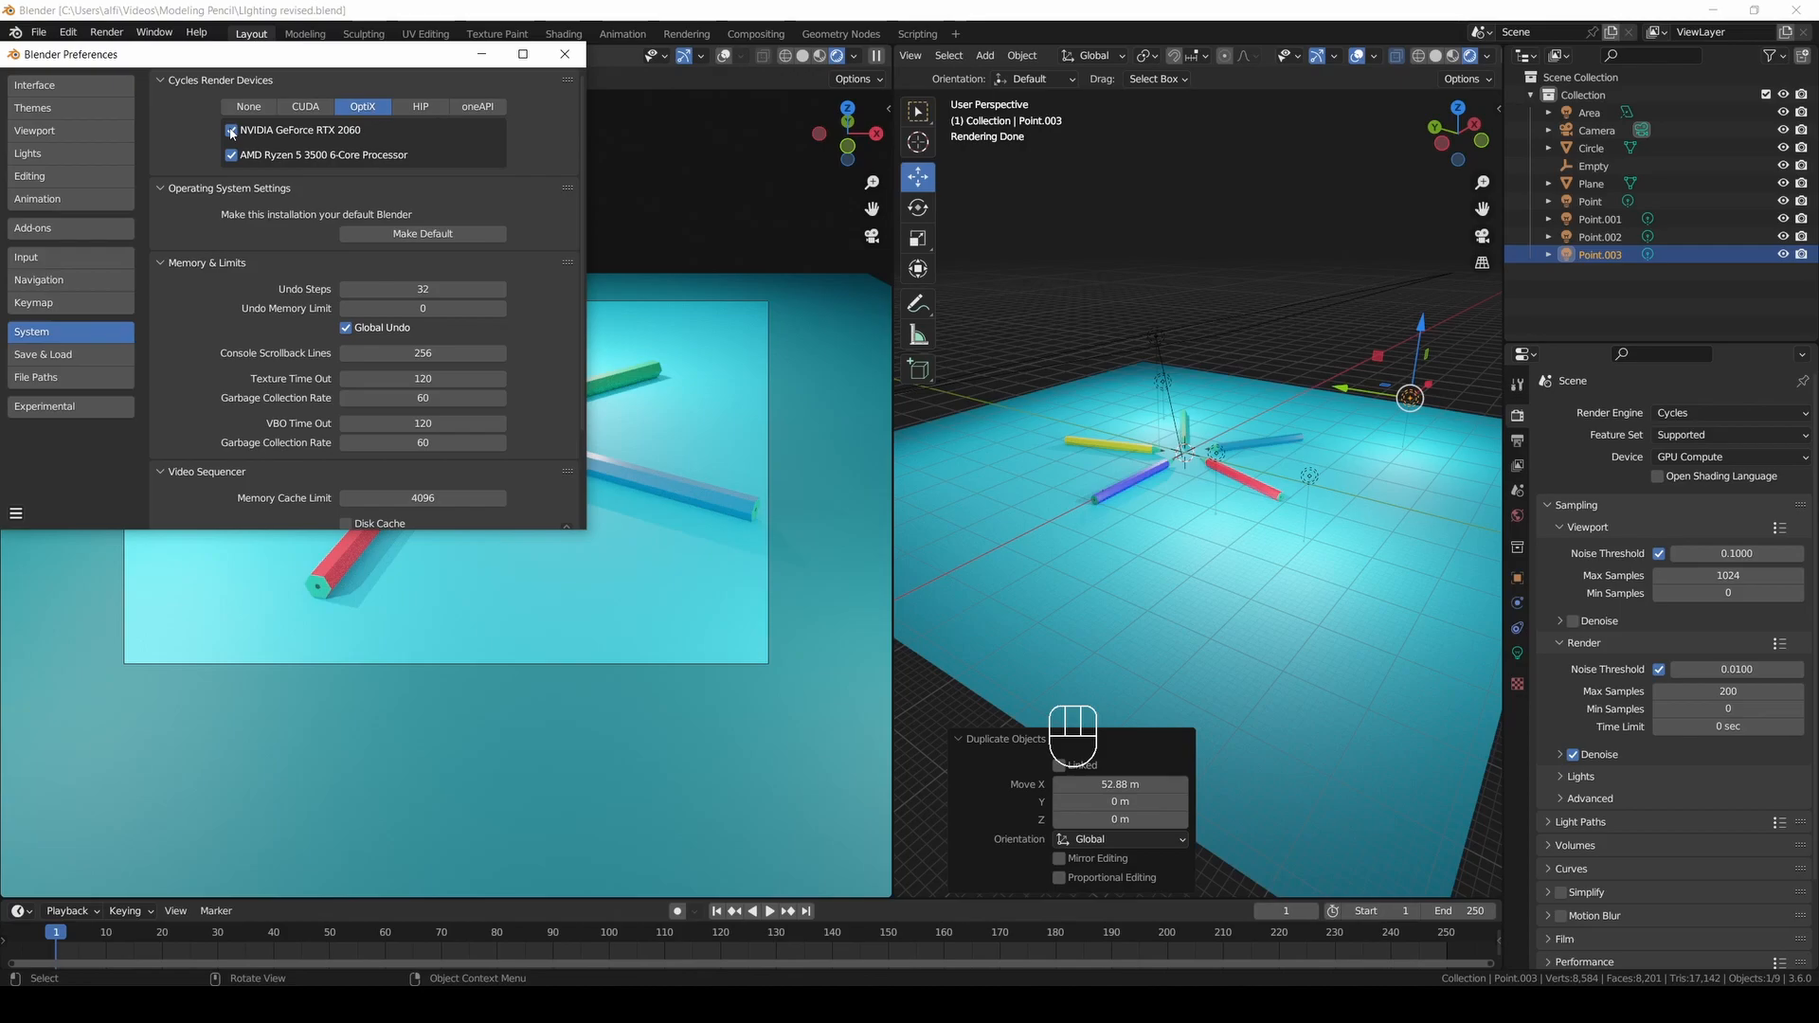
pyautogui.click(567, 62)
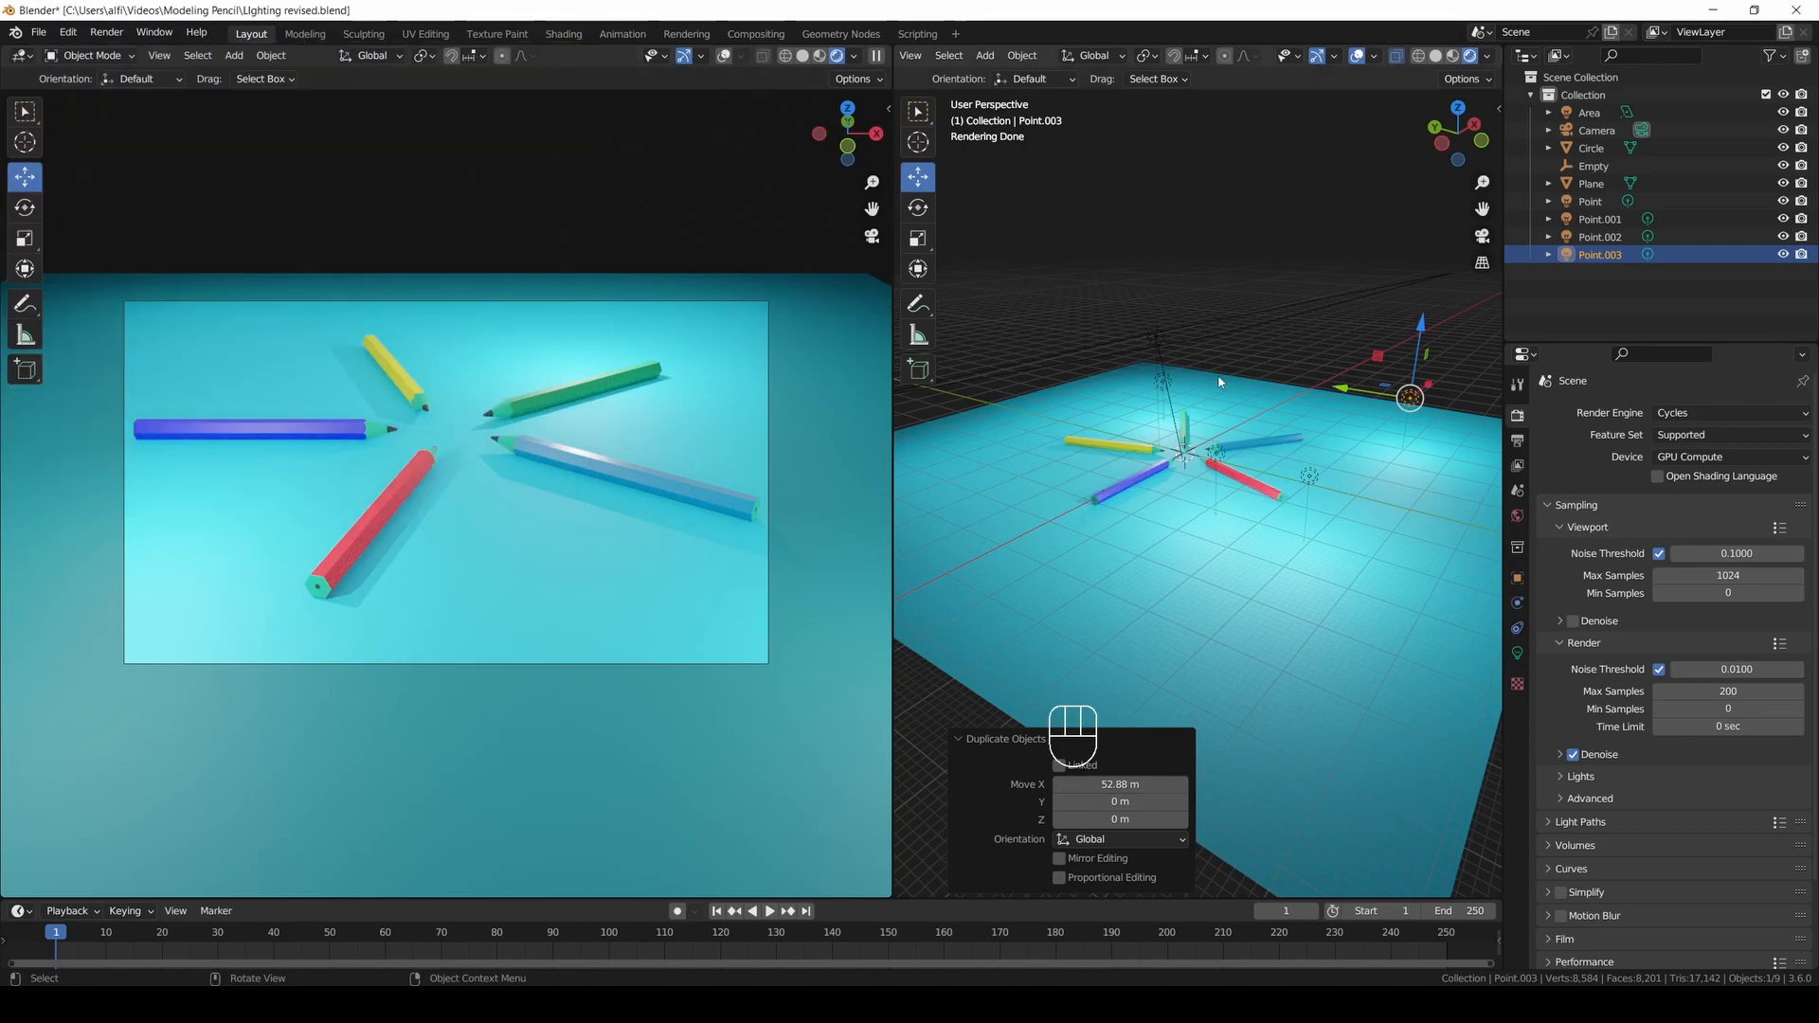
# Render the final Cycles image and save it as a PNG named "Pencil warna warni" in the Modeling Pencil folder.
pyautogui.click(106, 32)
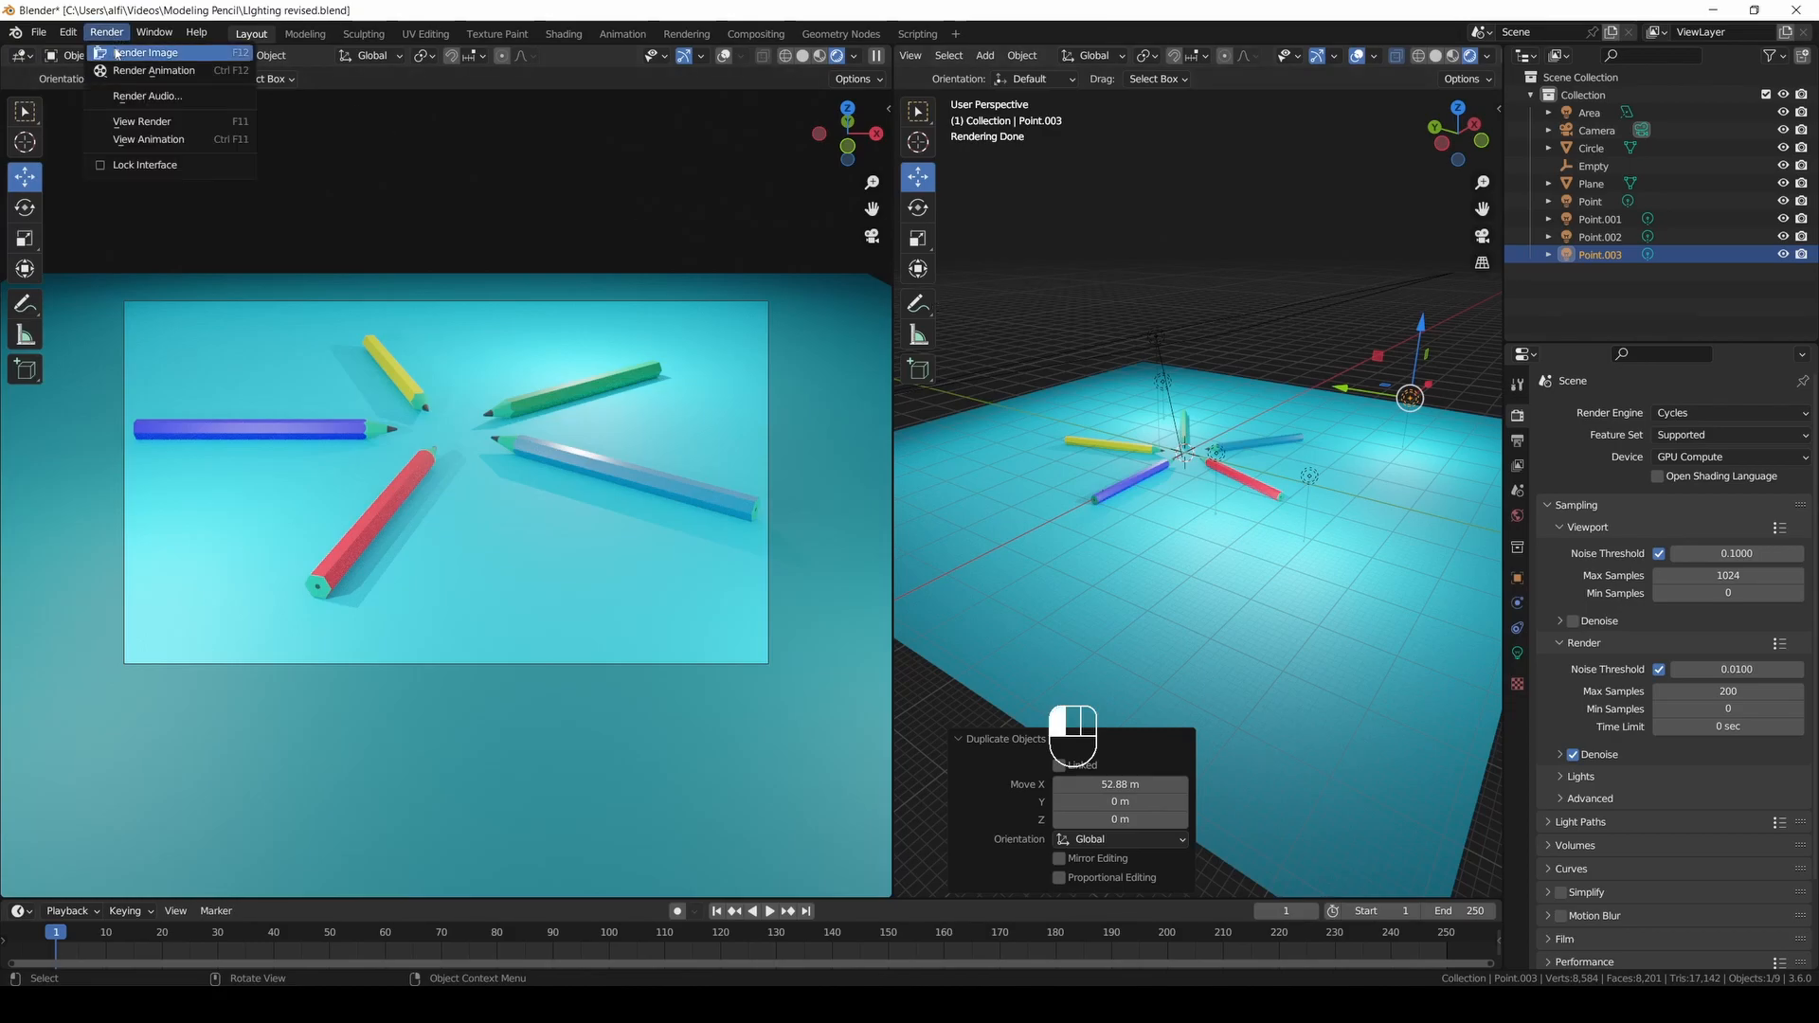
pyautogui.click(114, 47)
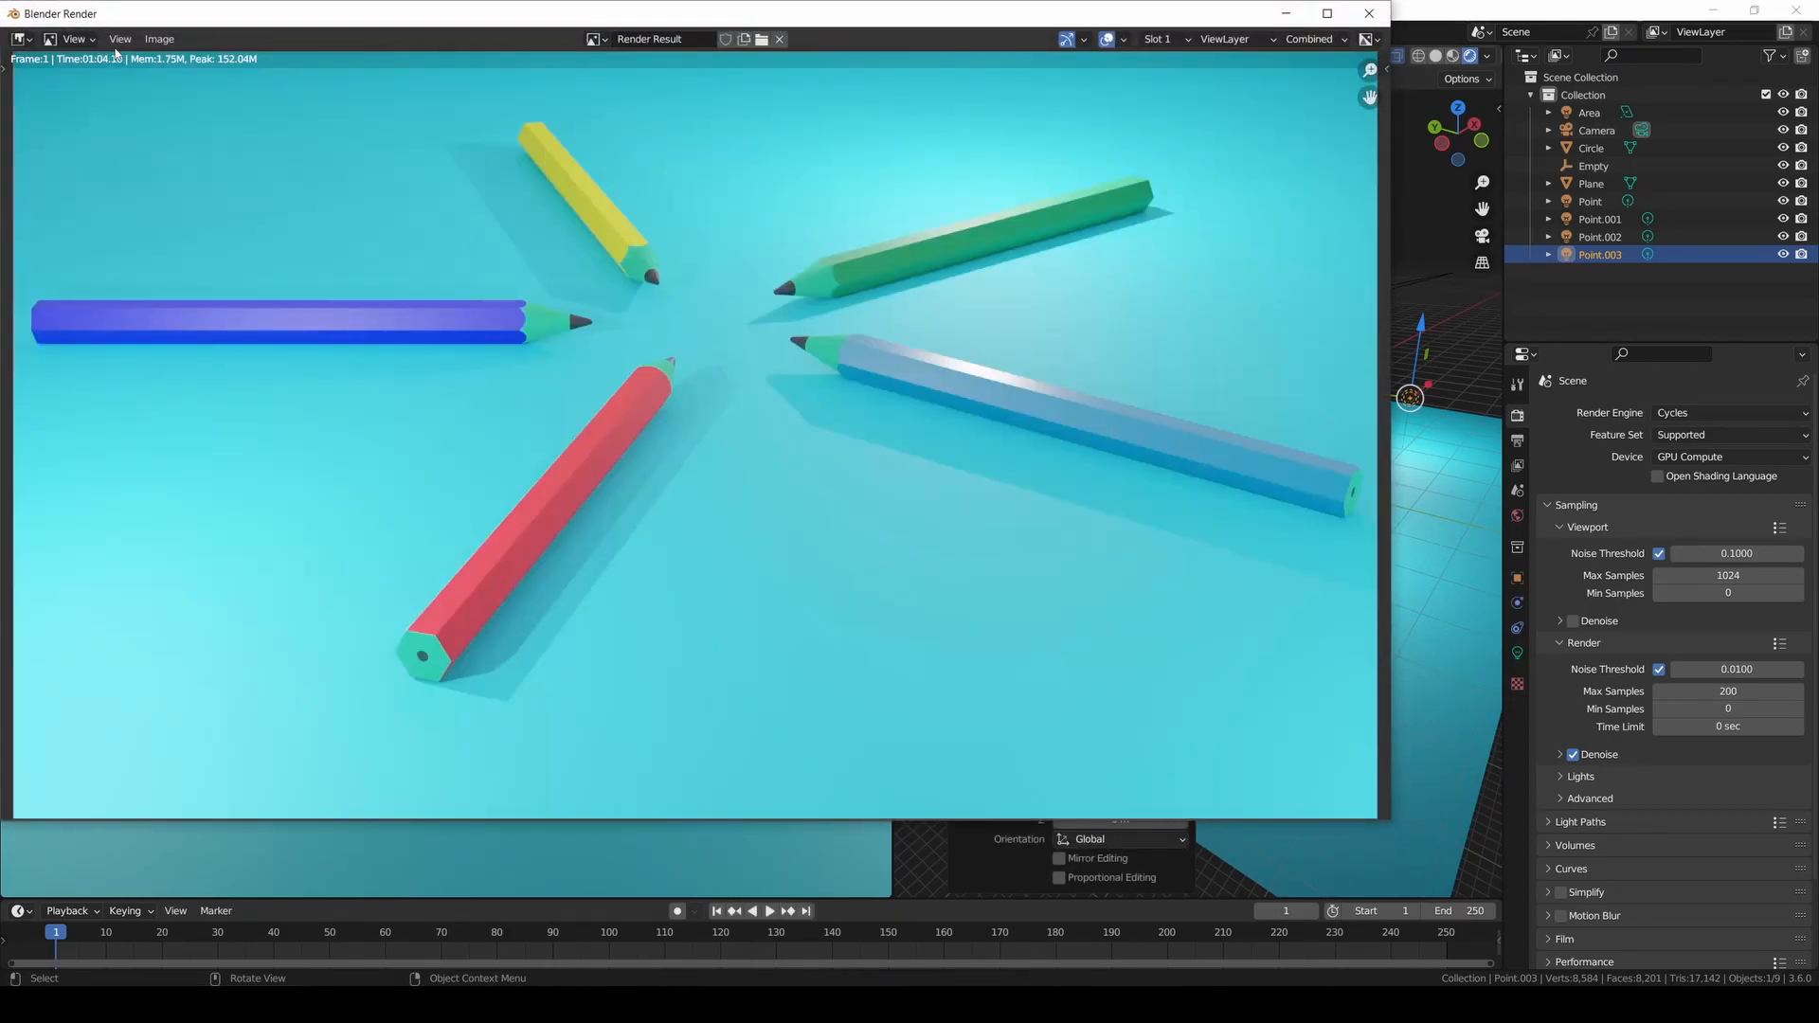
pyautogui.click(168, 42)
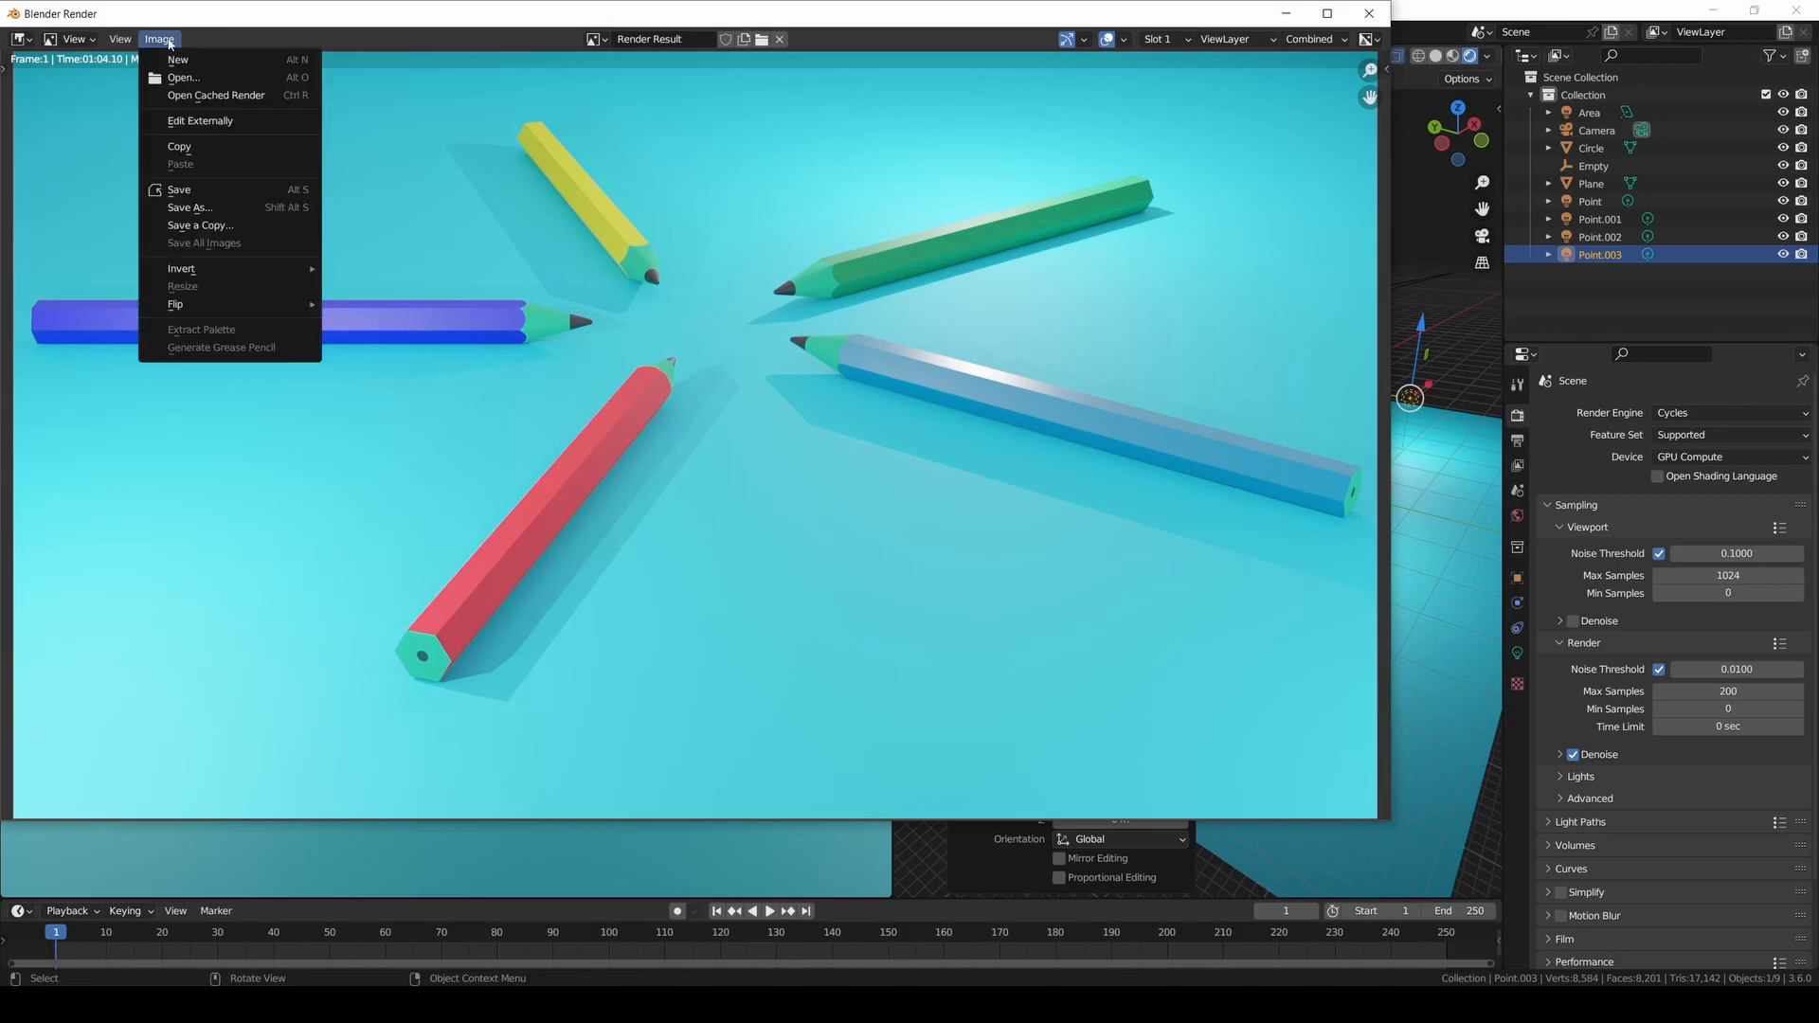
pyautogui.click(191, 189)
pyautogui.click(1115, 240)
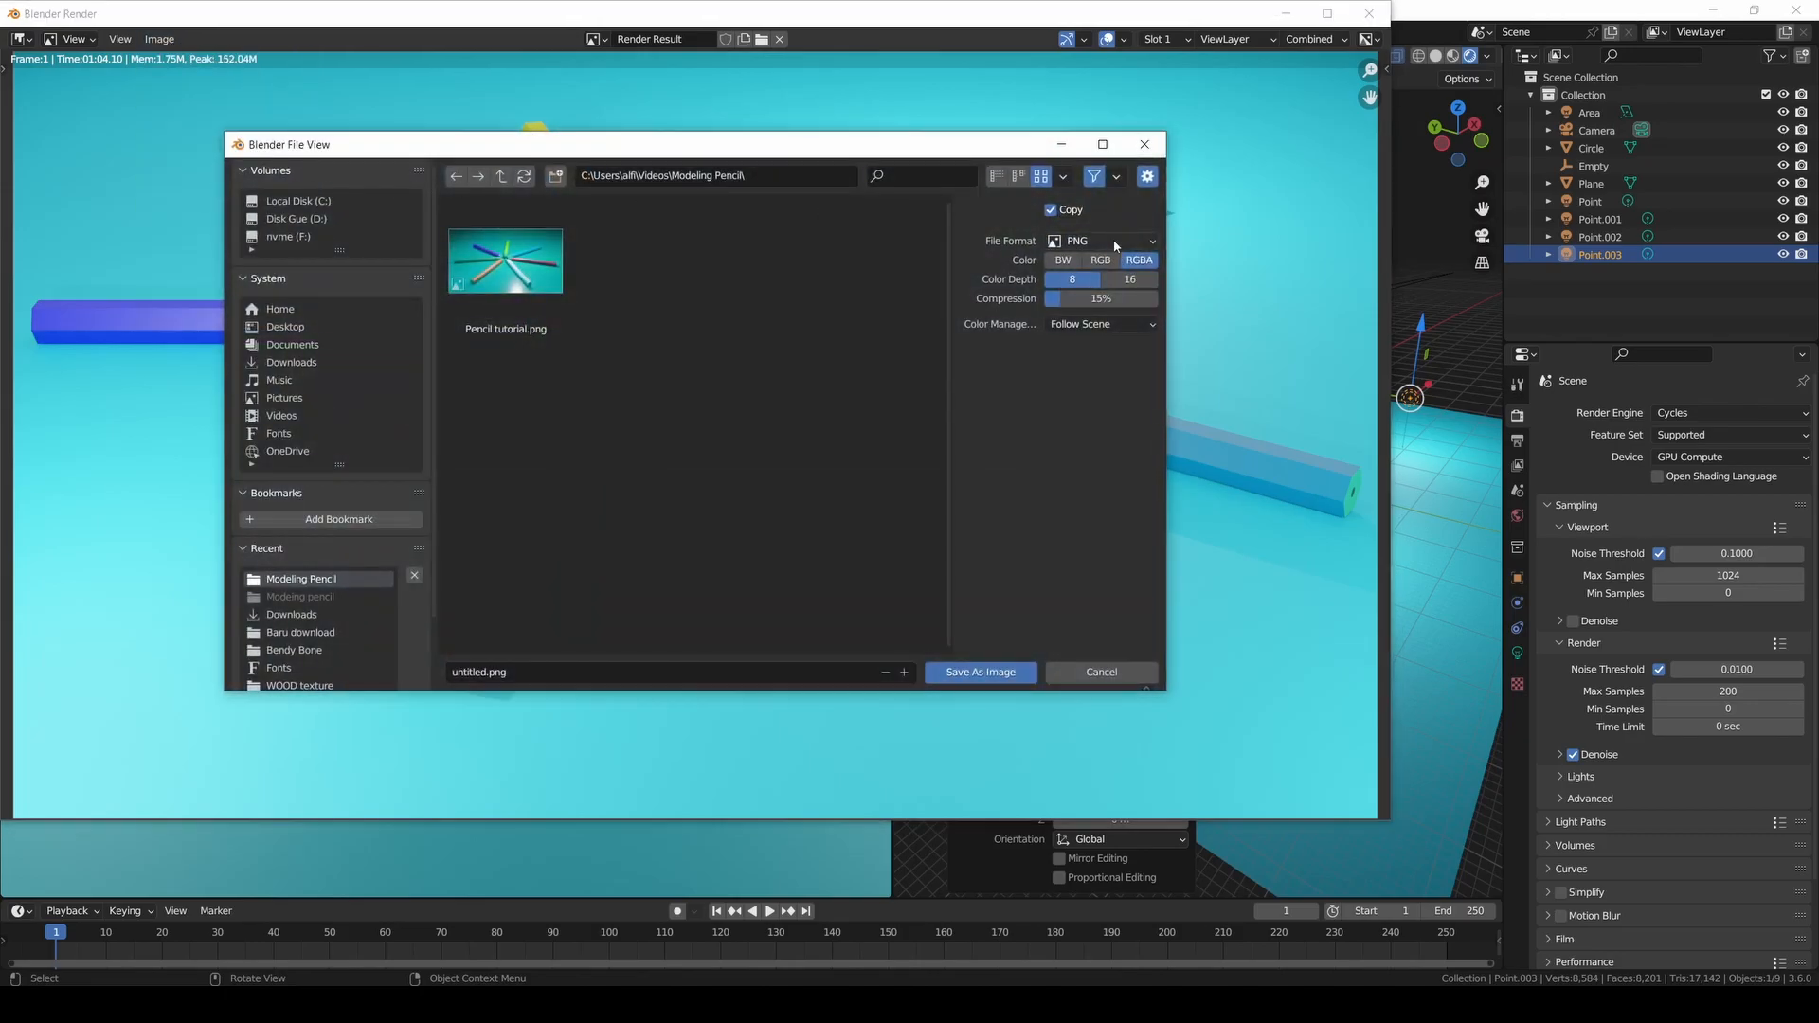
pyautogui.click(1115, 243)
pyautogui.click(1115, 242)
pyautogui.click(559, 674)
pyautogui.write('Pencil warna warni')
pyautogui.click(1008, 669)
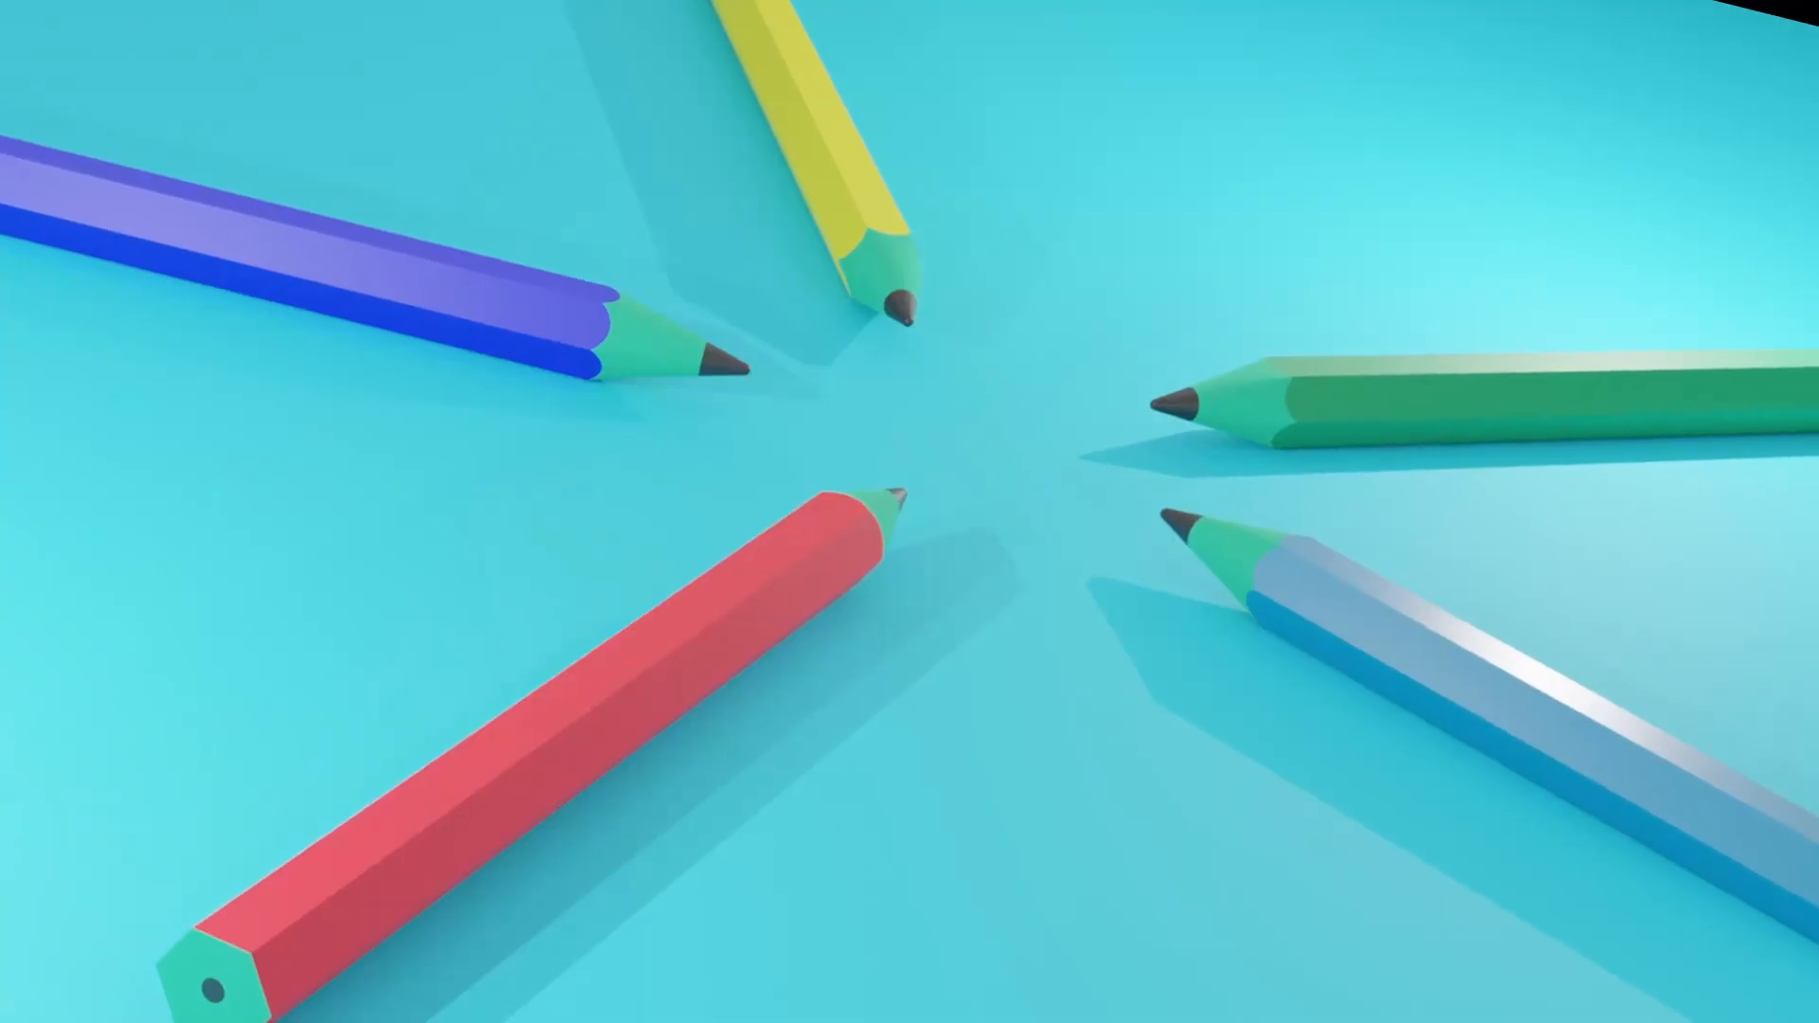